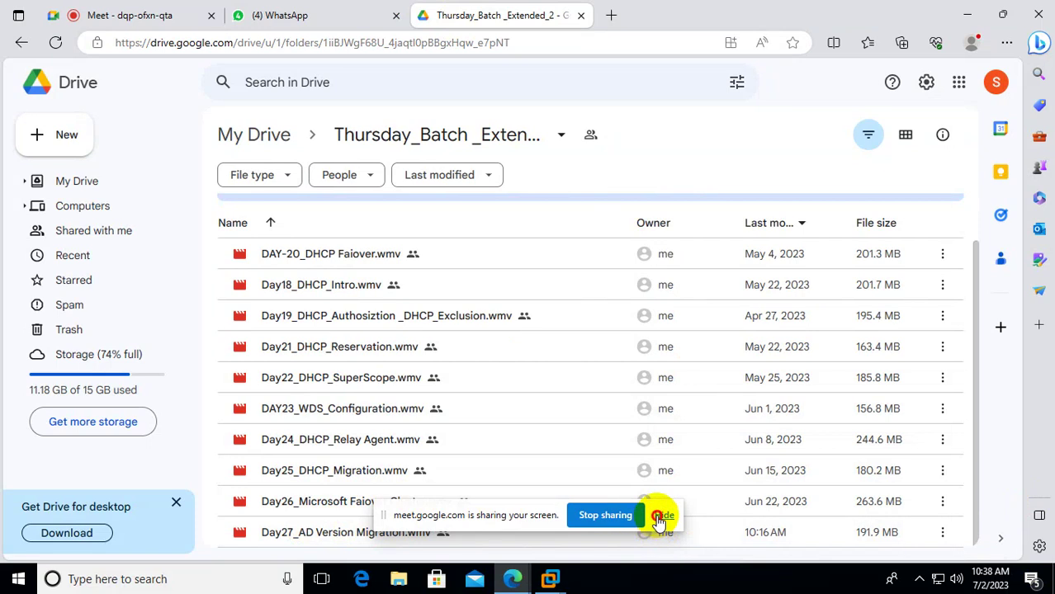
Copy the Google Drive share link for Day27_AD Version Migration.wmv and switch to WhatsApp Web.
left_click(661, 515)
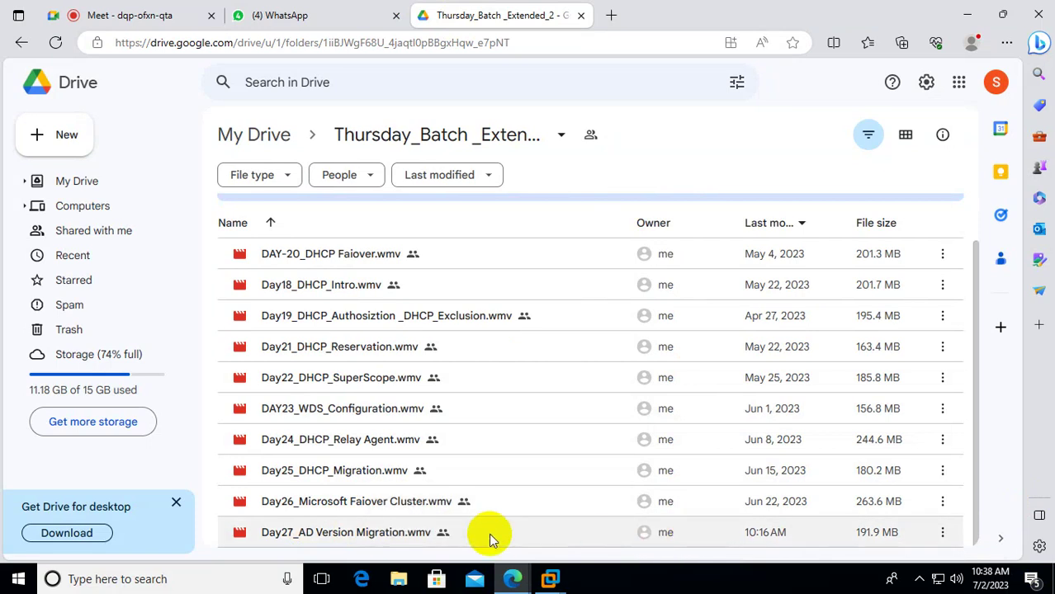
right_click(418, 533)
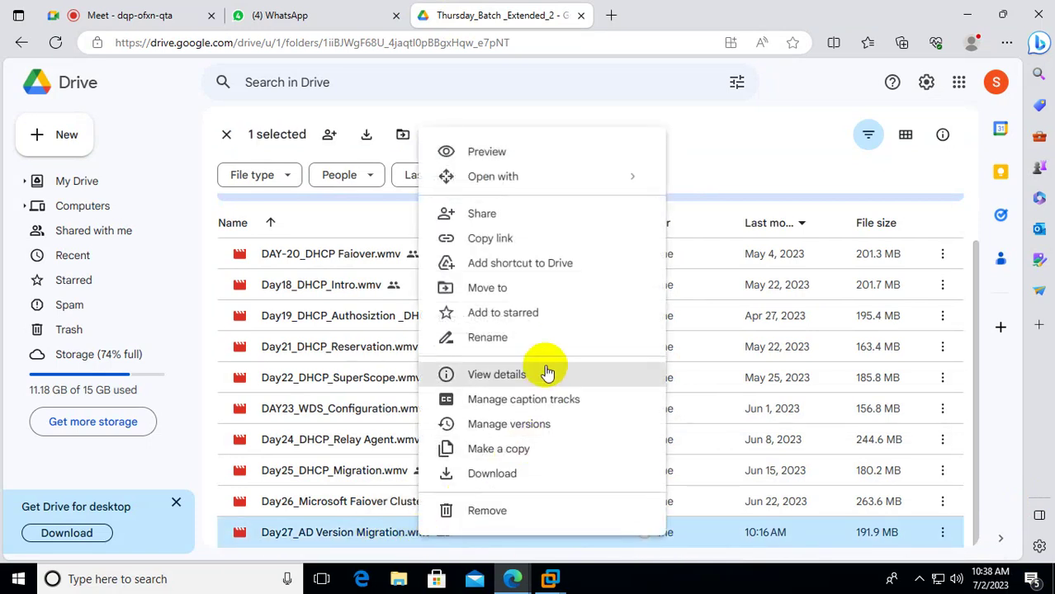
left_click(507, 239)
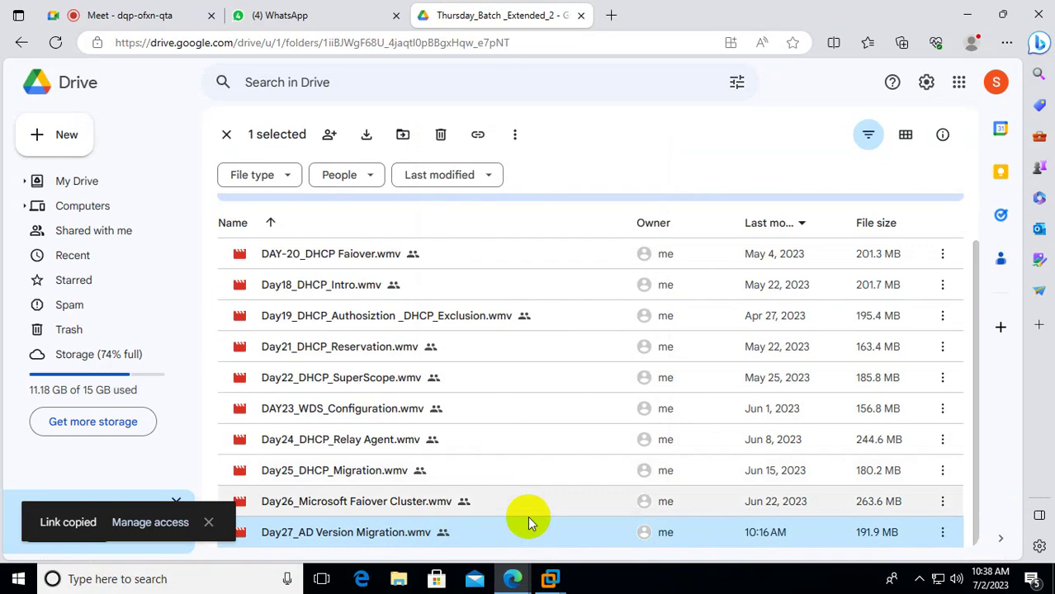
right_click(505, 525)
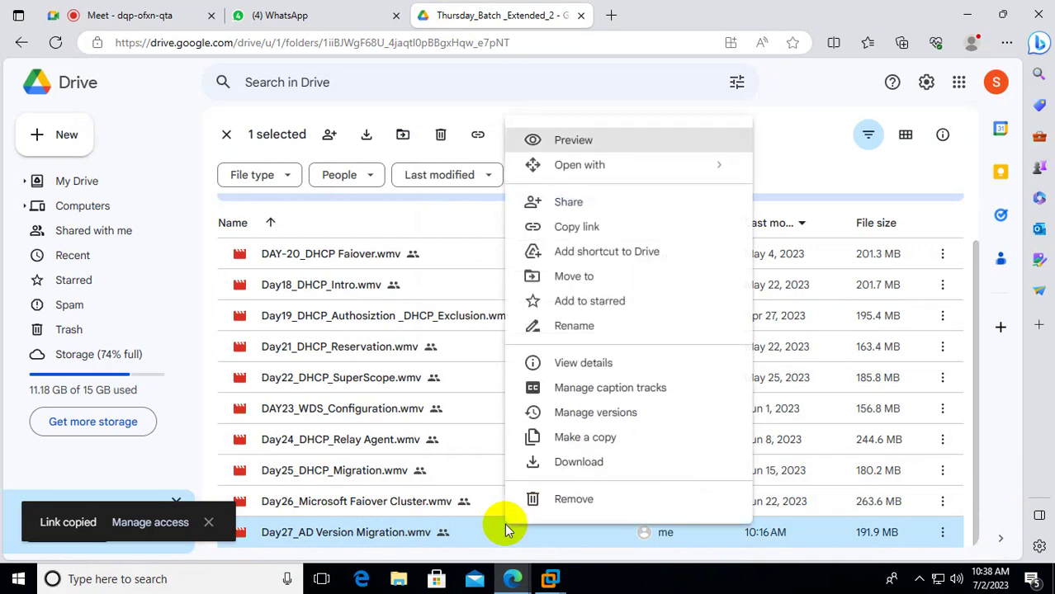
left_click(595, 228)
left_click(337, 17)
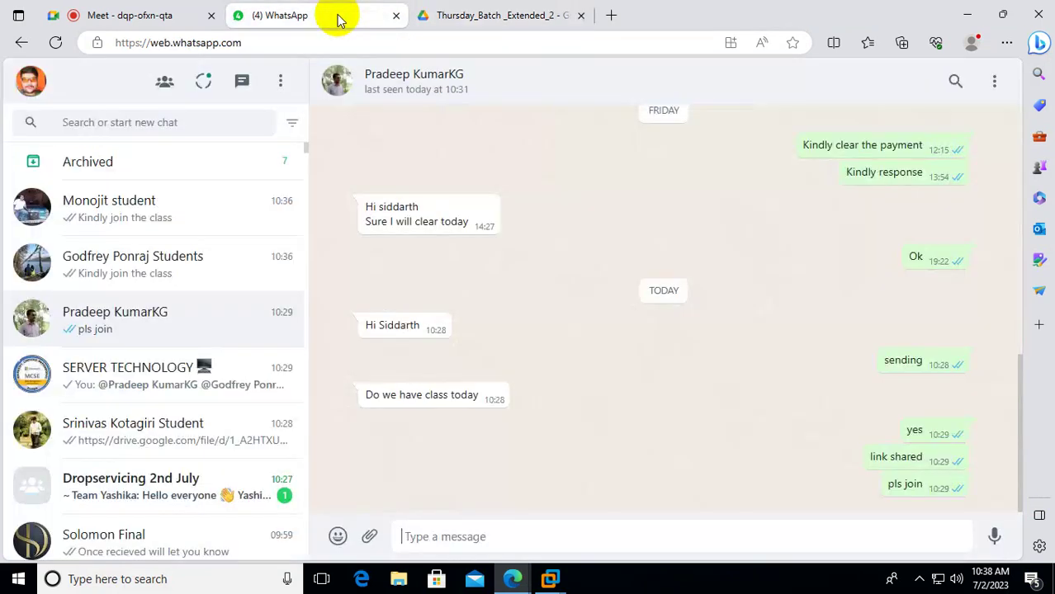
Paste and send the Drive video link to the first two members mentioned in SERVER TECHNOLOGY.
left_click(132, 384)
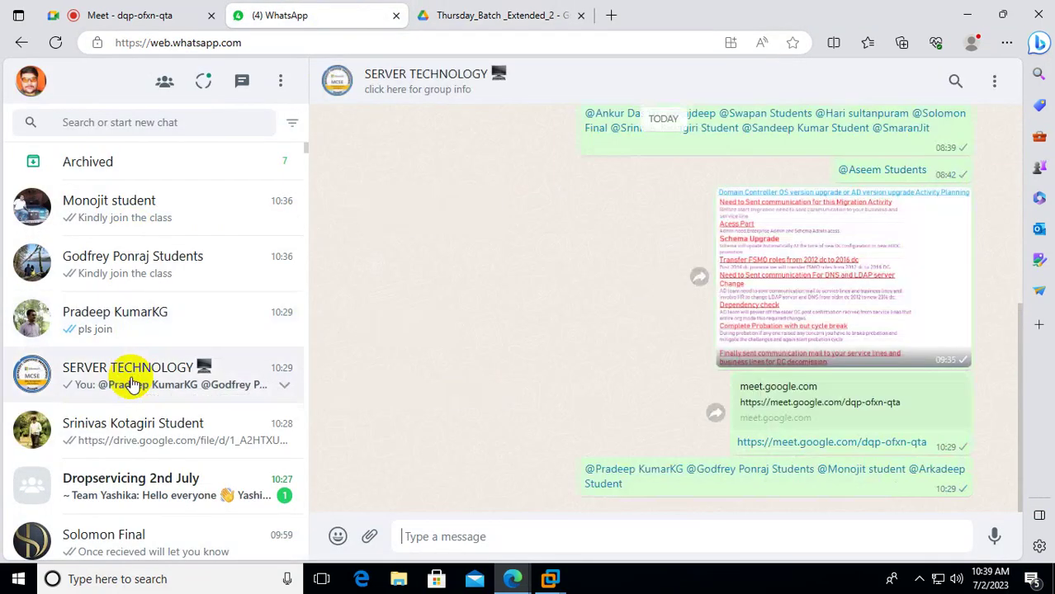
scroll(621, 478, "up", 2)
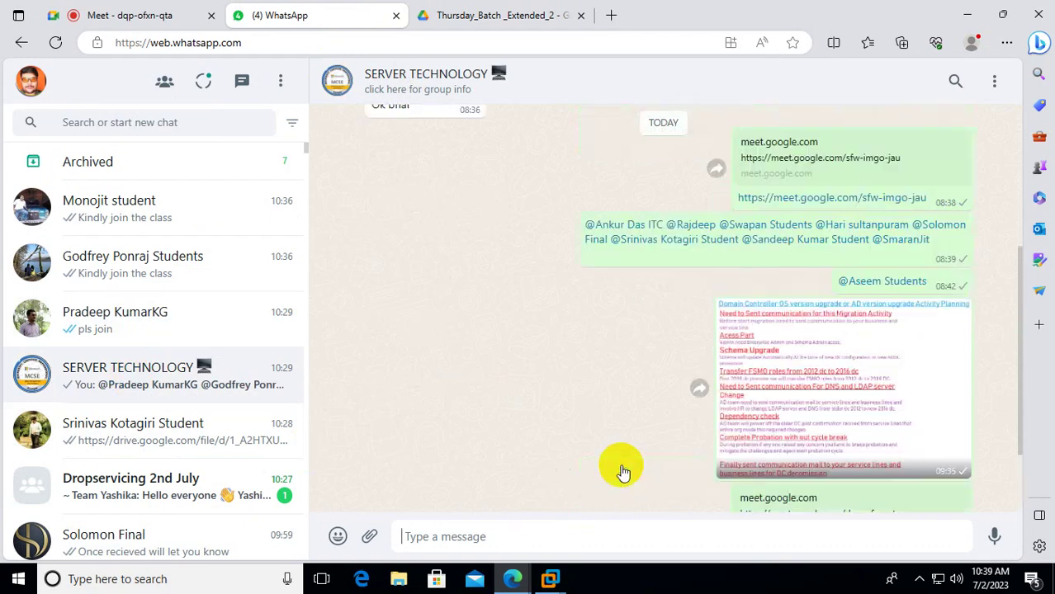
left_click(636, 237)
left_click(526, 536)
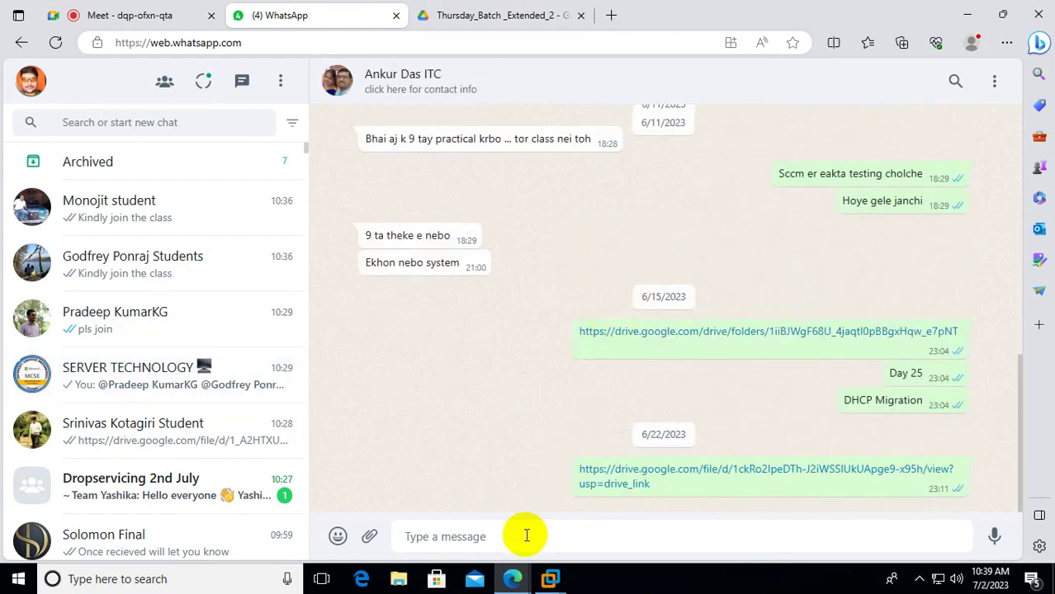
key("ctrl+v")
key("Return")
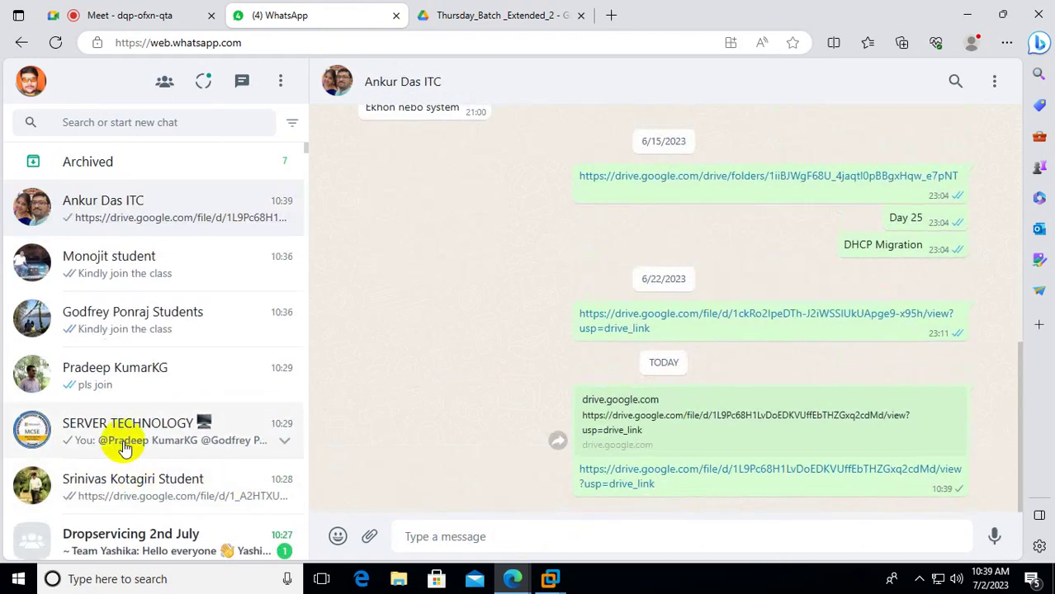
left_click(123, 449)
scroll(665, 330, "up", 1)
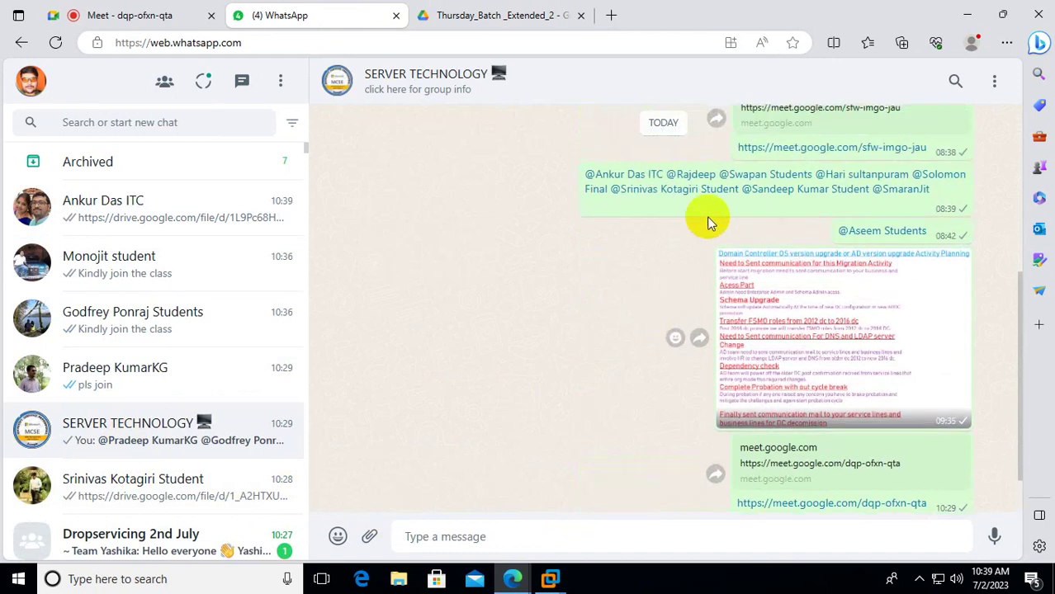
left_click(692, 174)
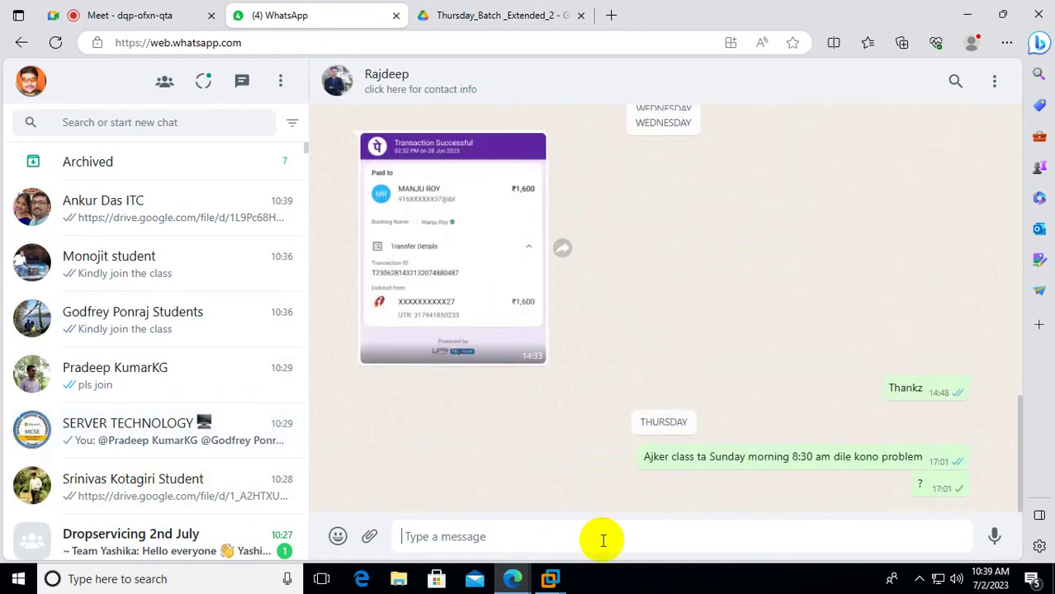
key("ctrl+v")
key("Return")
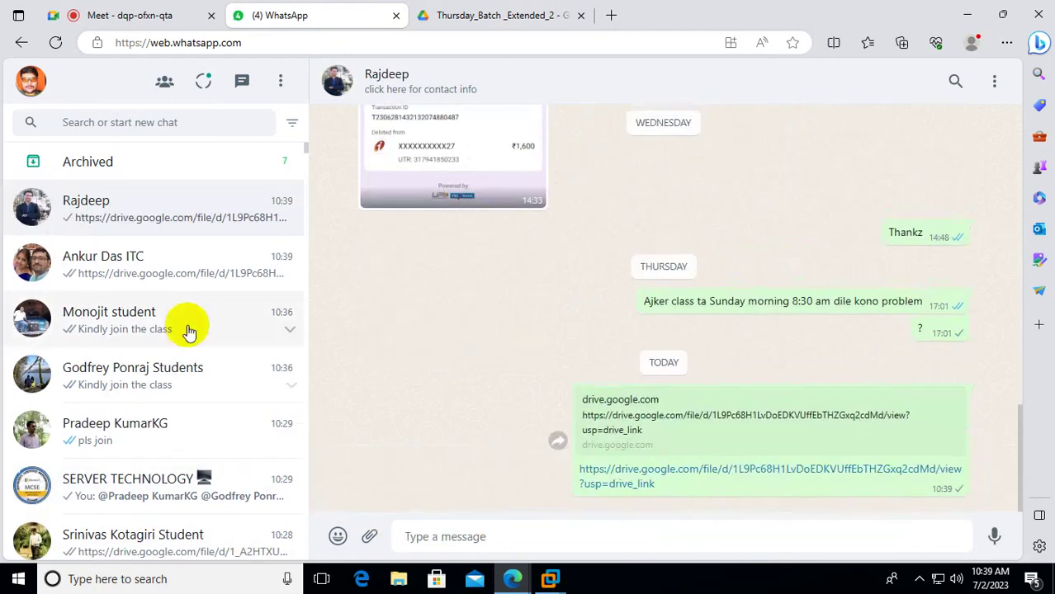
Send the Drive video link to the third and fourth mentioned members' private chats.
left_click(104, 487)
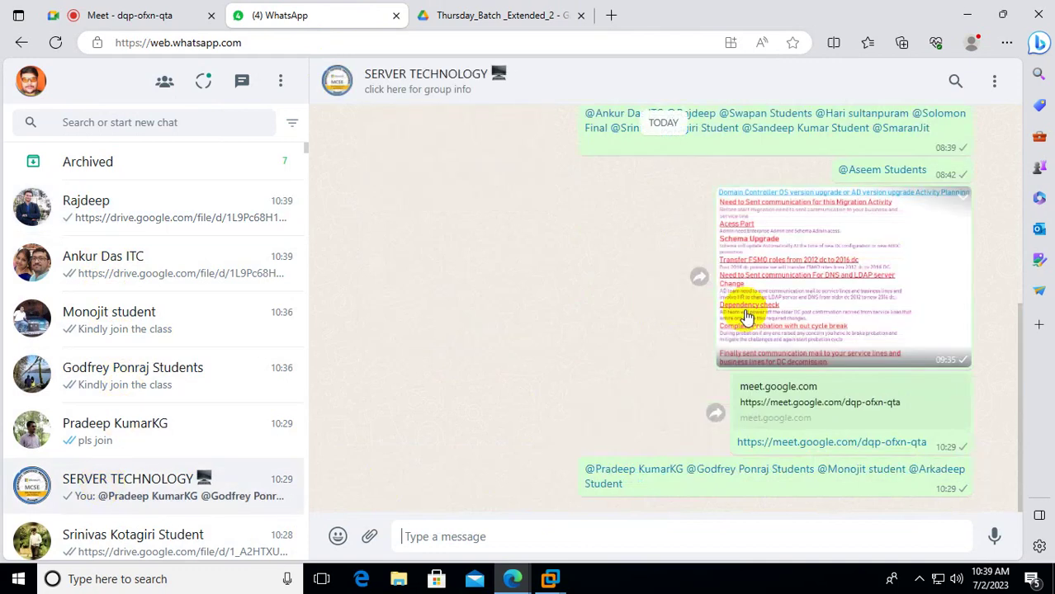
scroll(700, 330, "up", 3)
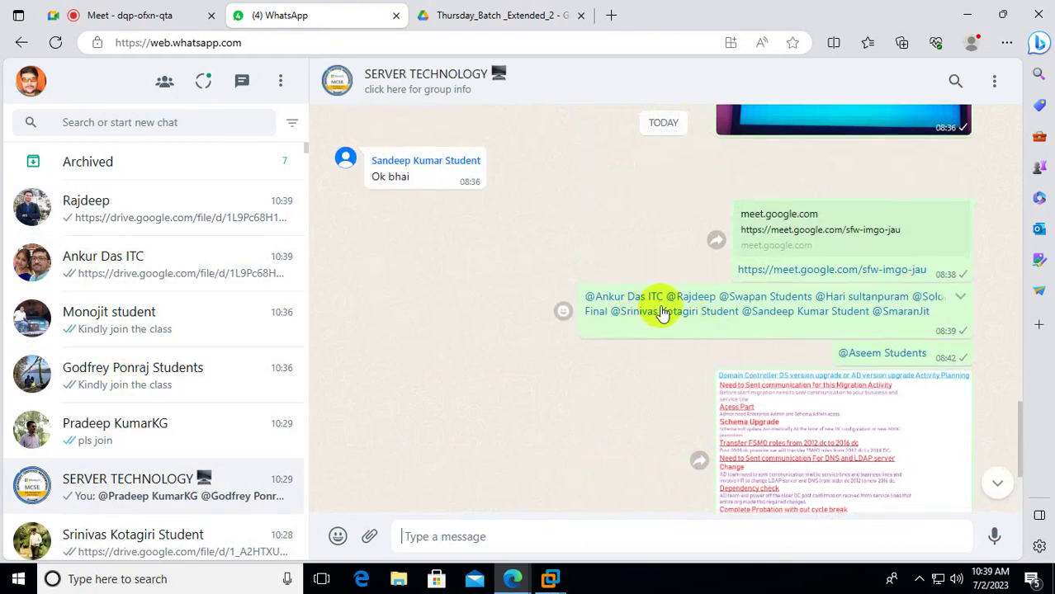
left_click(774, 297)
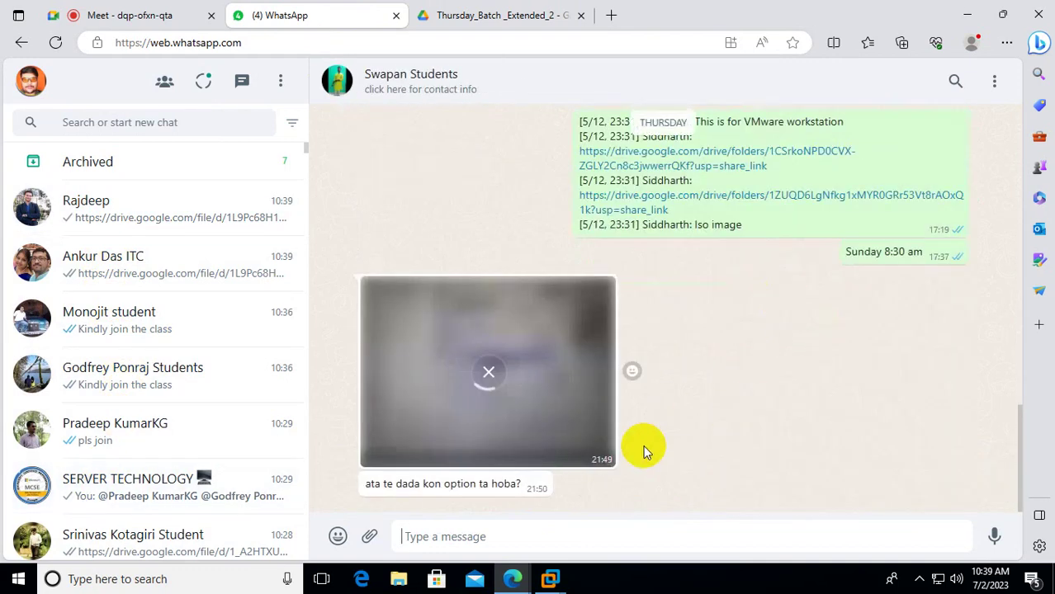
left_click(575, 534)
key("ctrl+v")
key("Return")
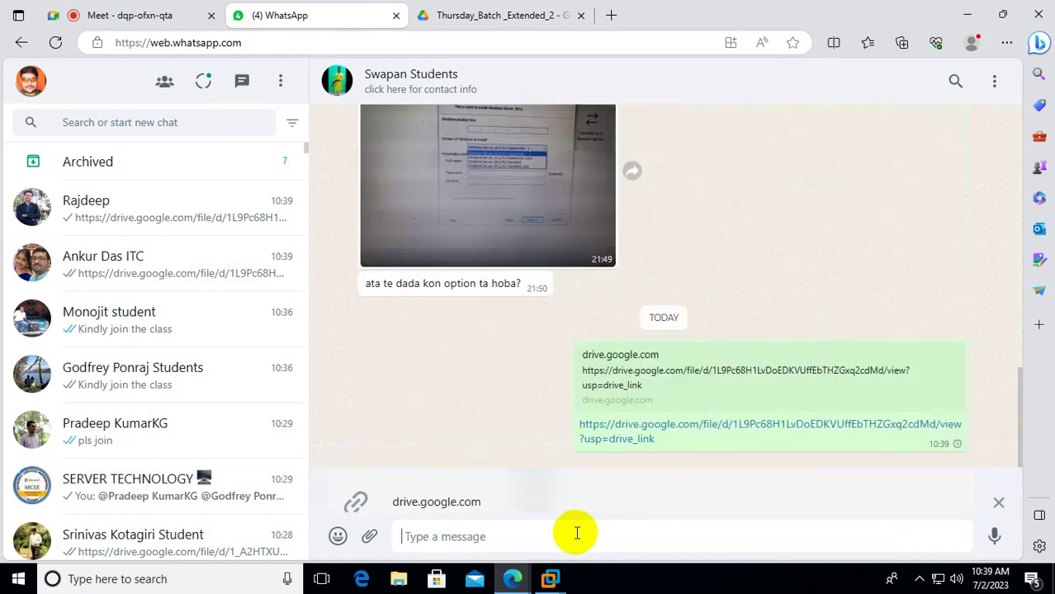
left_click(118, 539)
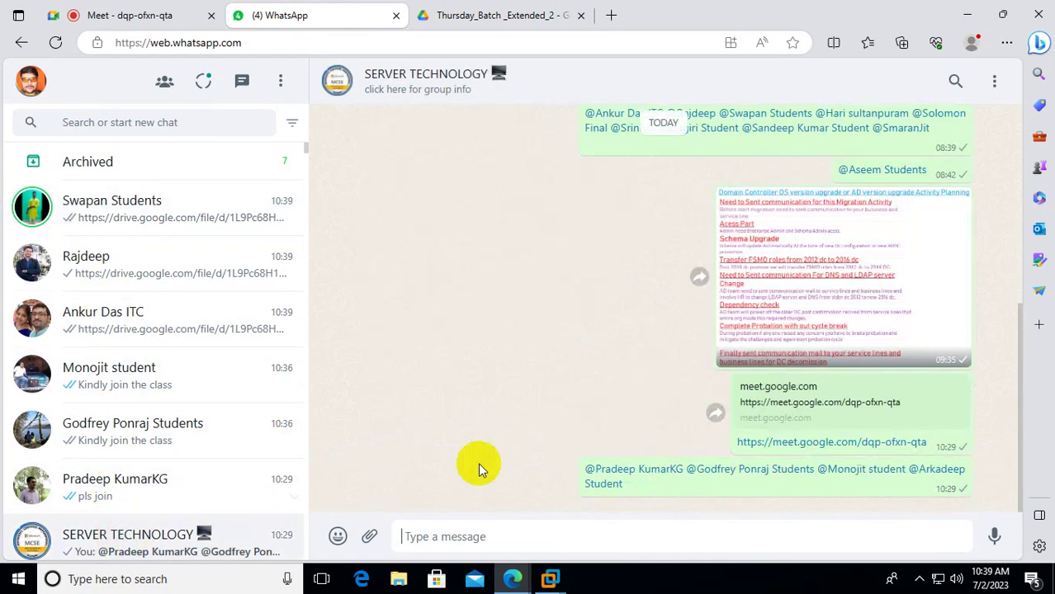
left_click(879, 117)
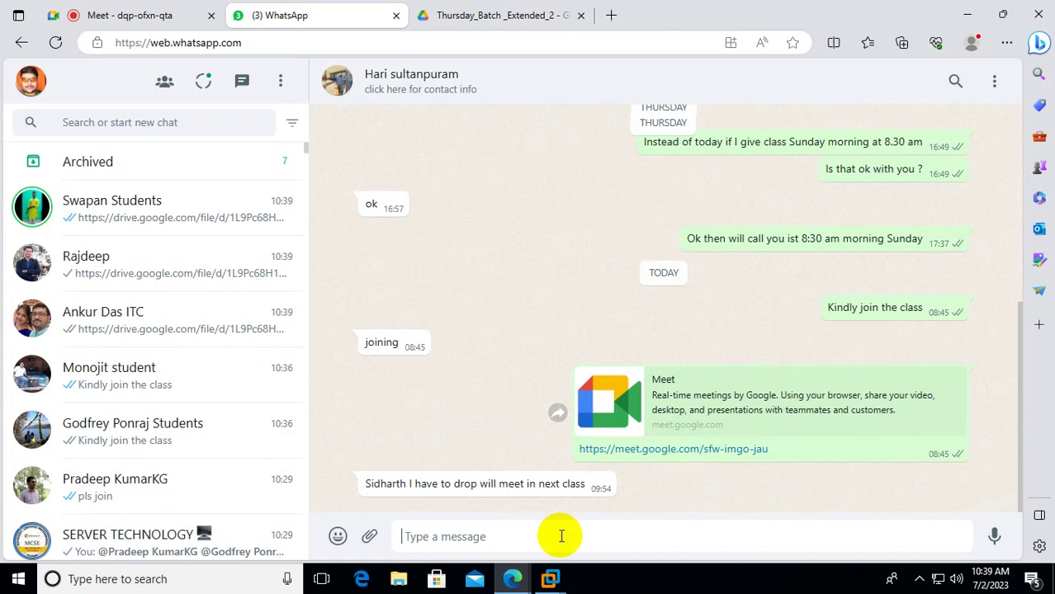
key("ctrl+v")
key("Return")
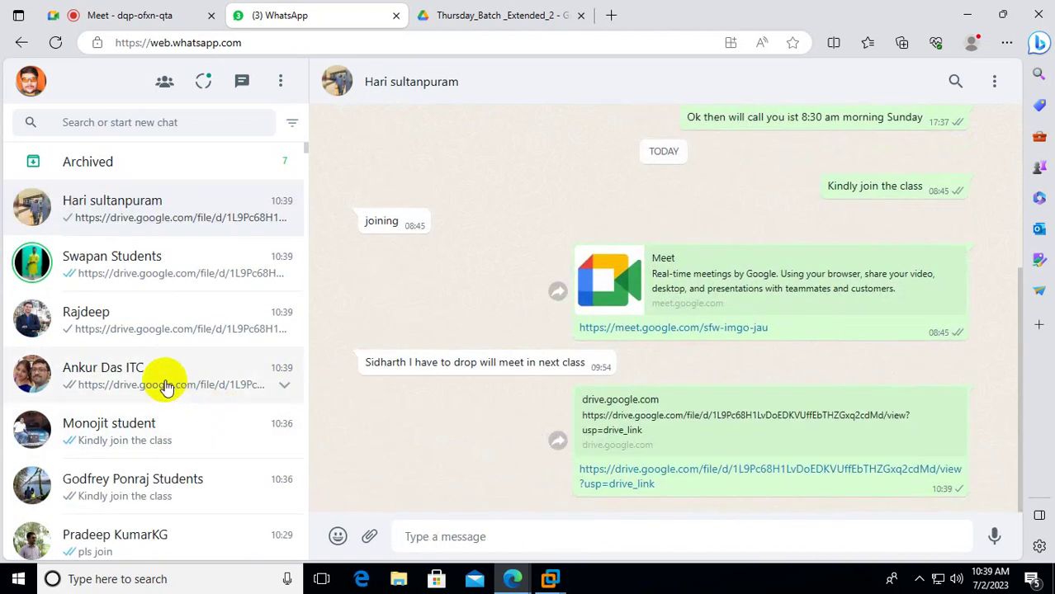
scroll(165, 384, "down", 1)
left_click(142, 528)
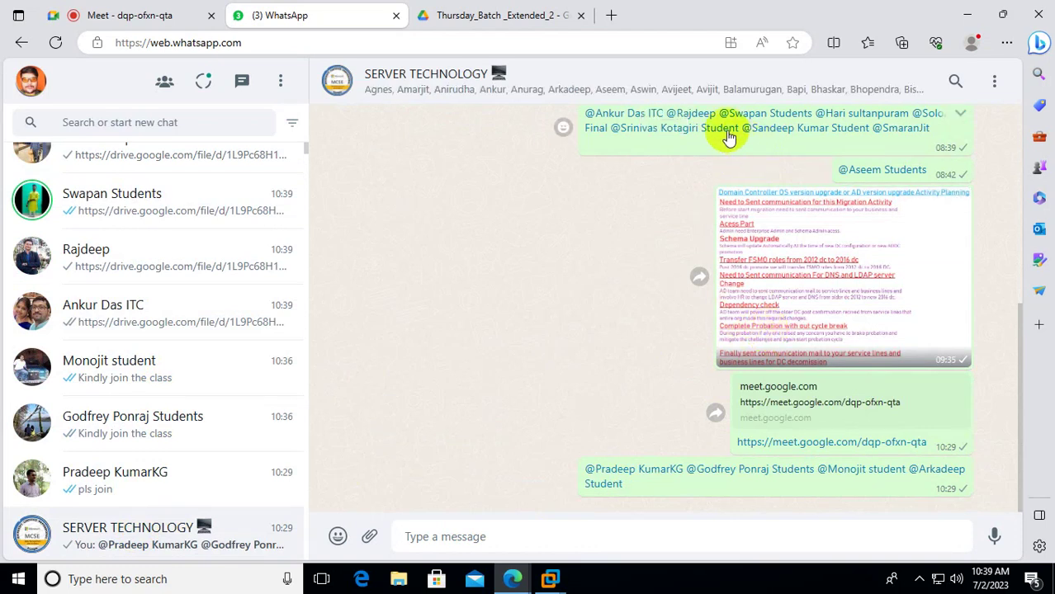
Check a member's chat for the link, then admit the waiting participant into the Meet call.
left_click(697, 113)
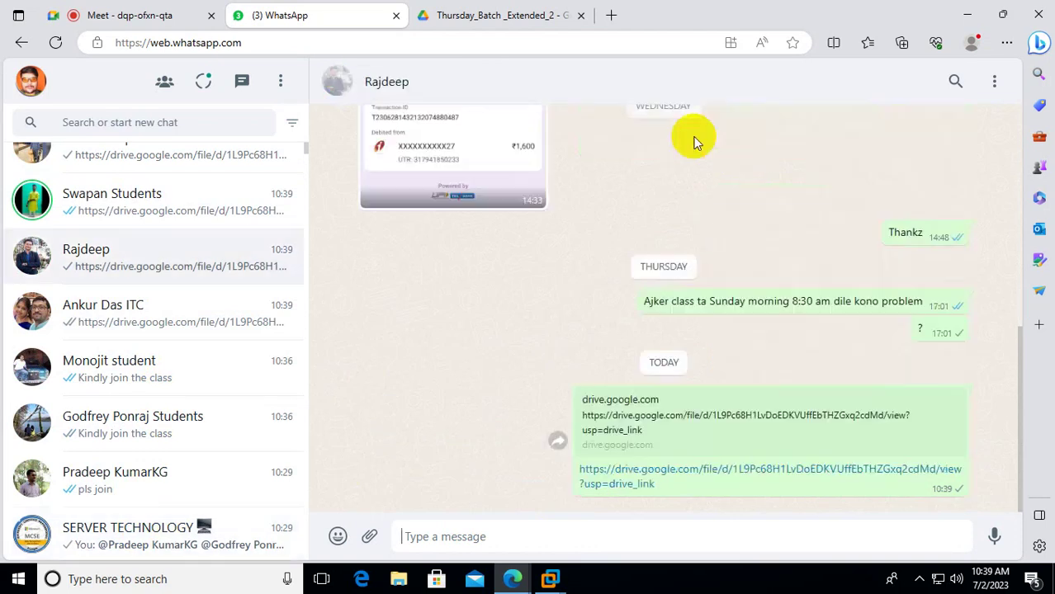
left_click(119, 14)
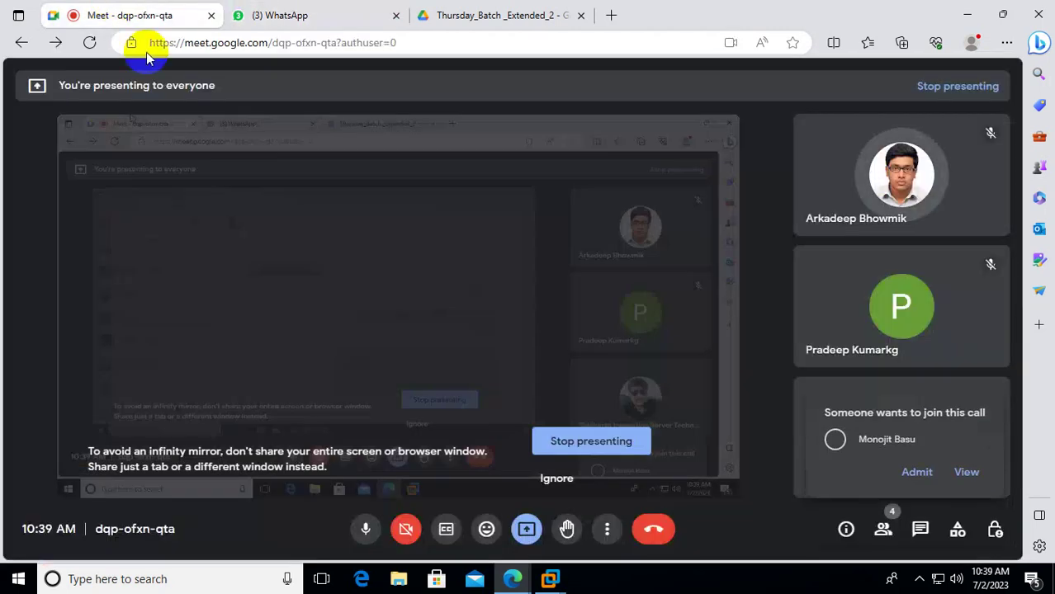
left_click(925, 477)
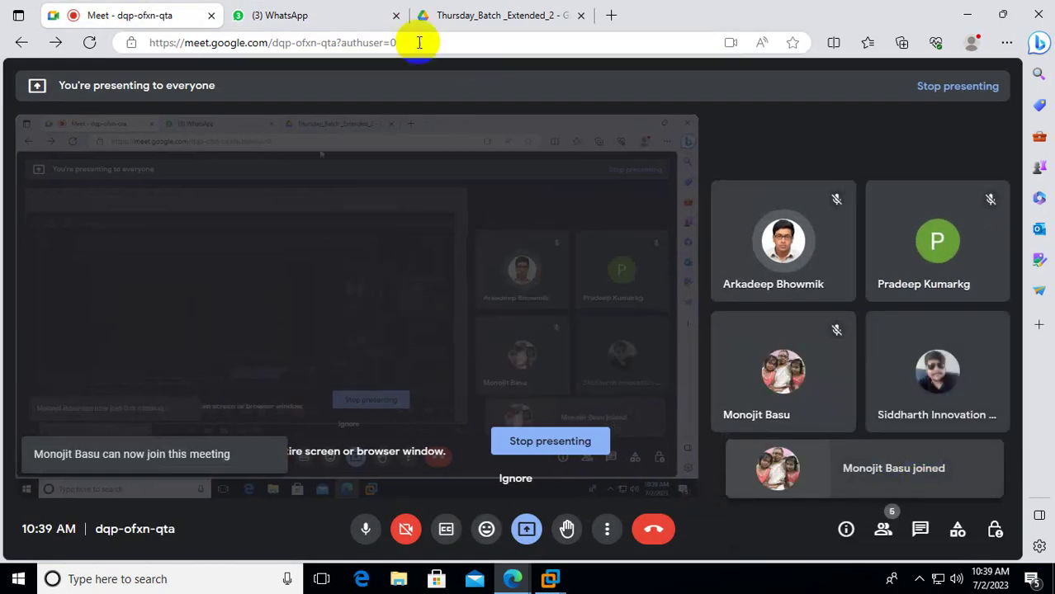
left_click(322, 11)
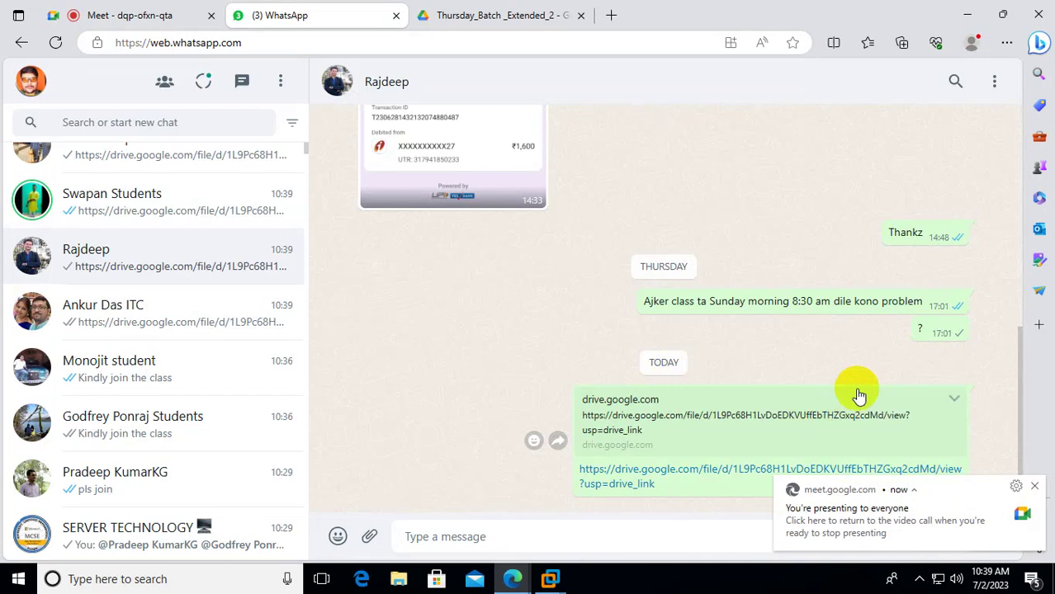
Send the Drive link to another member mentioned in the SERVER TECHNOLOGY group.
scroll(767, 369, "up", 3)
scroll(767, 369, "down", 3)
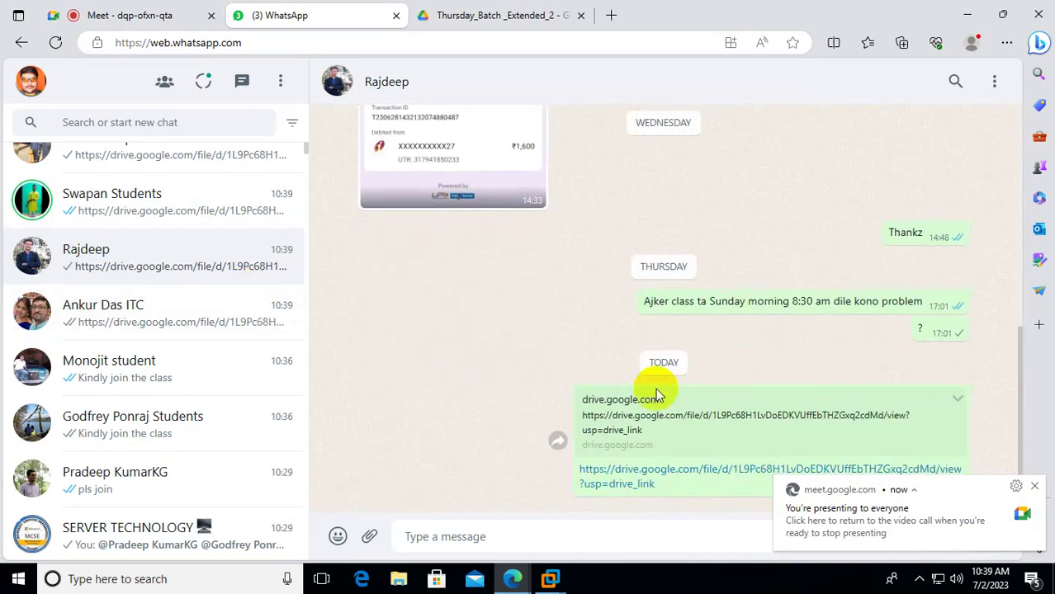
scroll(737, 372, "up", 2)
scroll(175, 317, "up", 1)
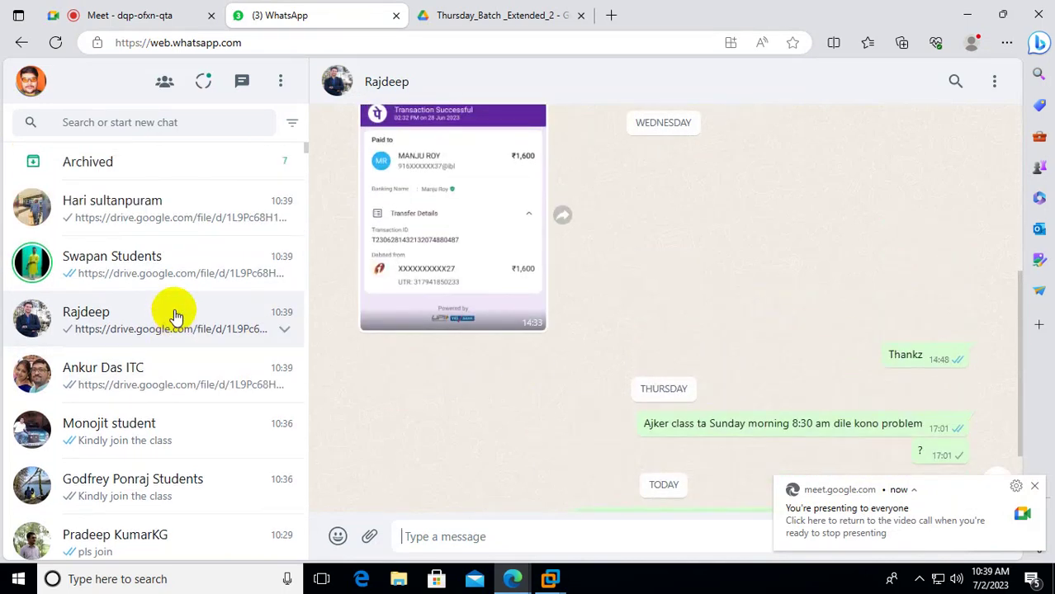
scroll(173, 314, "down", 2)
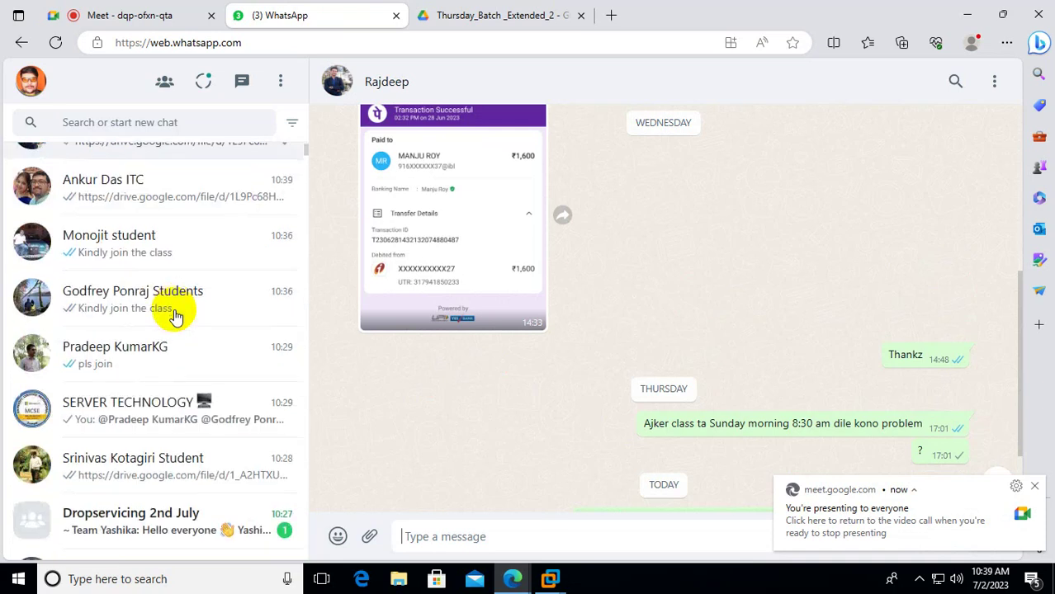
left_click(171, 398)
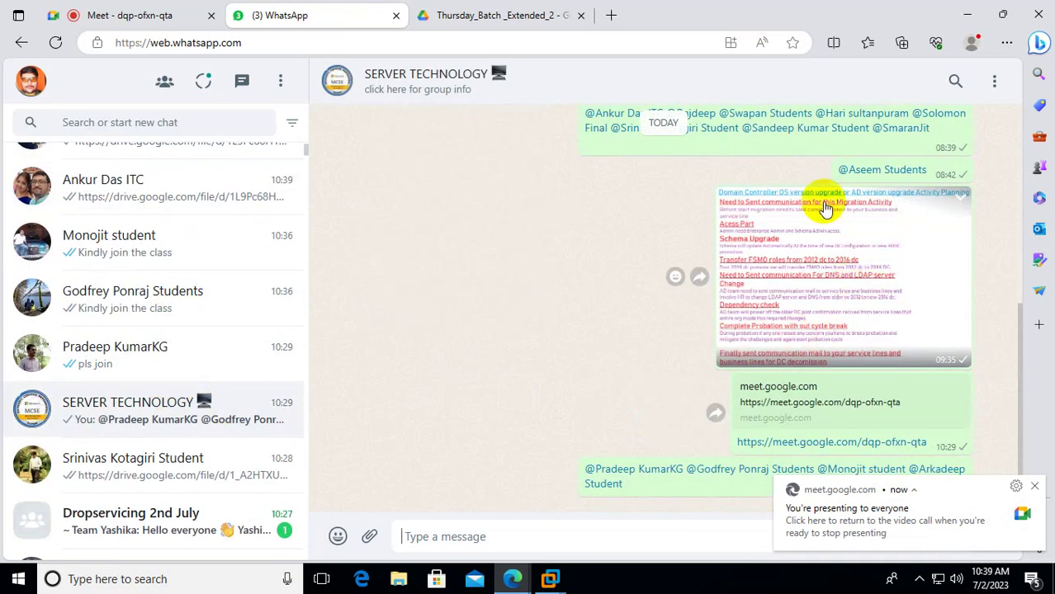
left_click(880, 120)
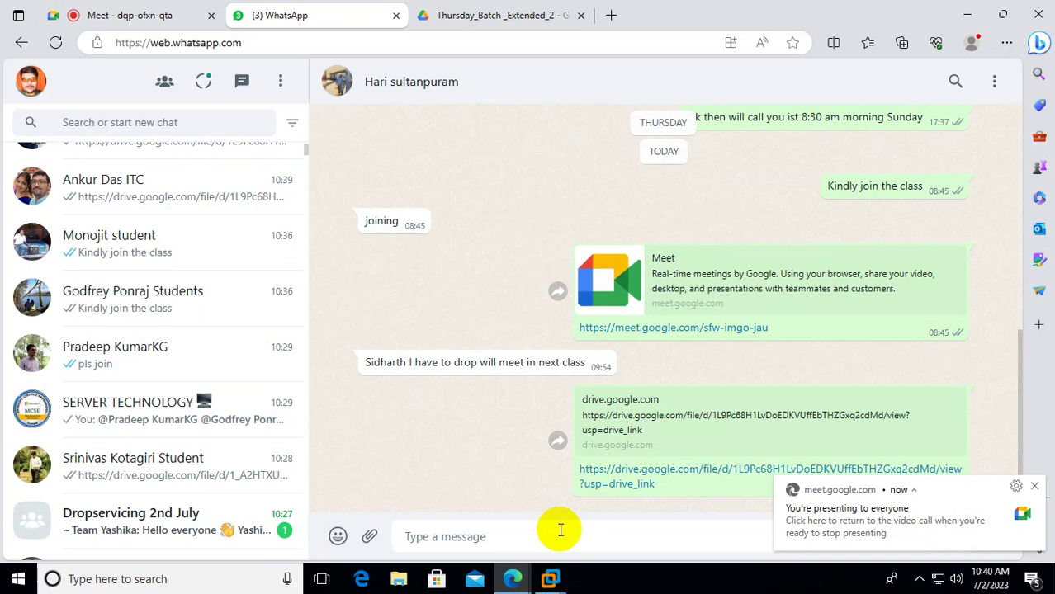
key("Return")
scroll(160, 502, "down", 2)
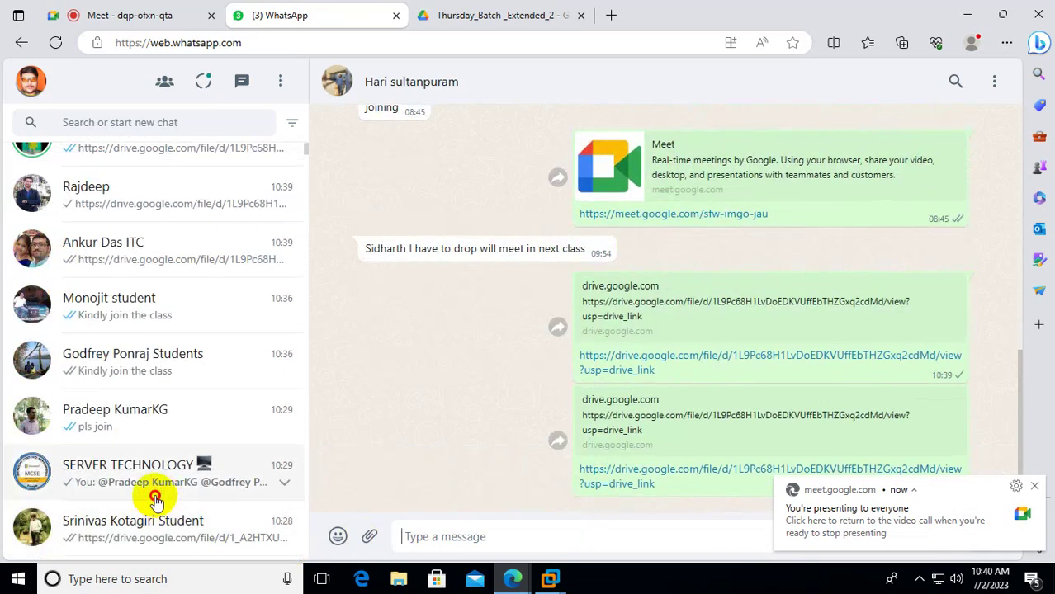
Paste and send the Drive link in a student's private chat.
left_click(154, 495)
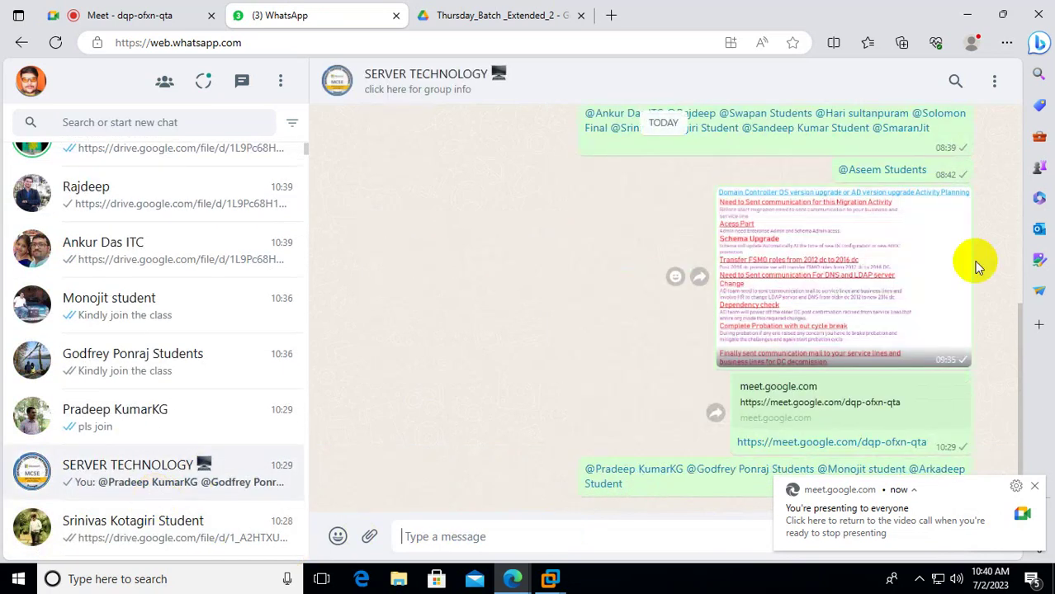
left_click(932, 115)
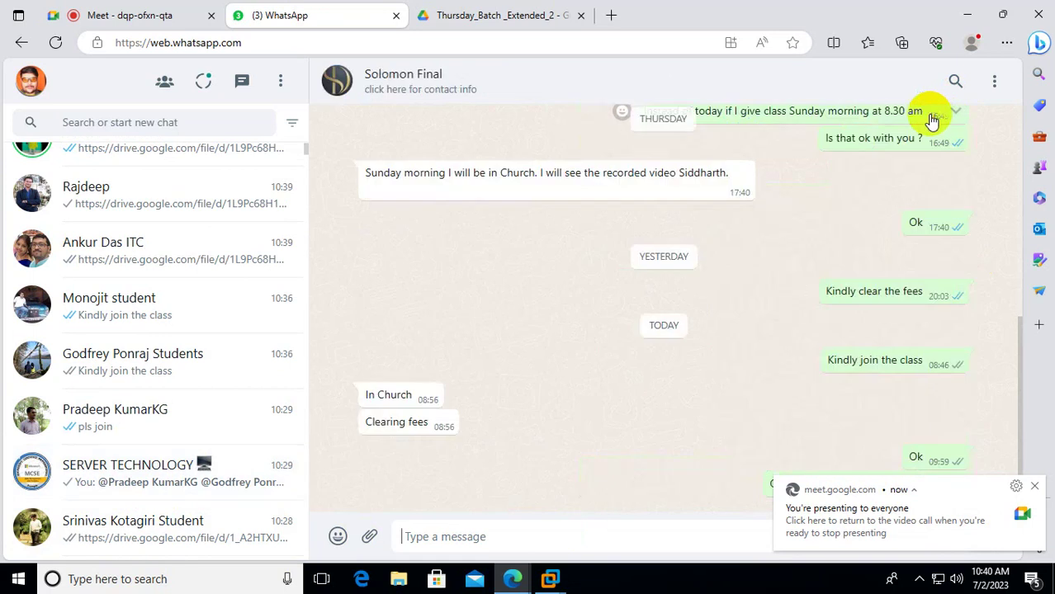
left_click(544, 533)
key("Return")
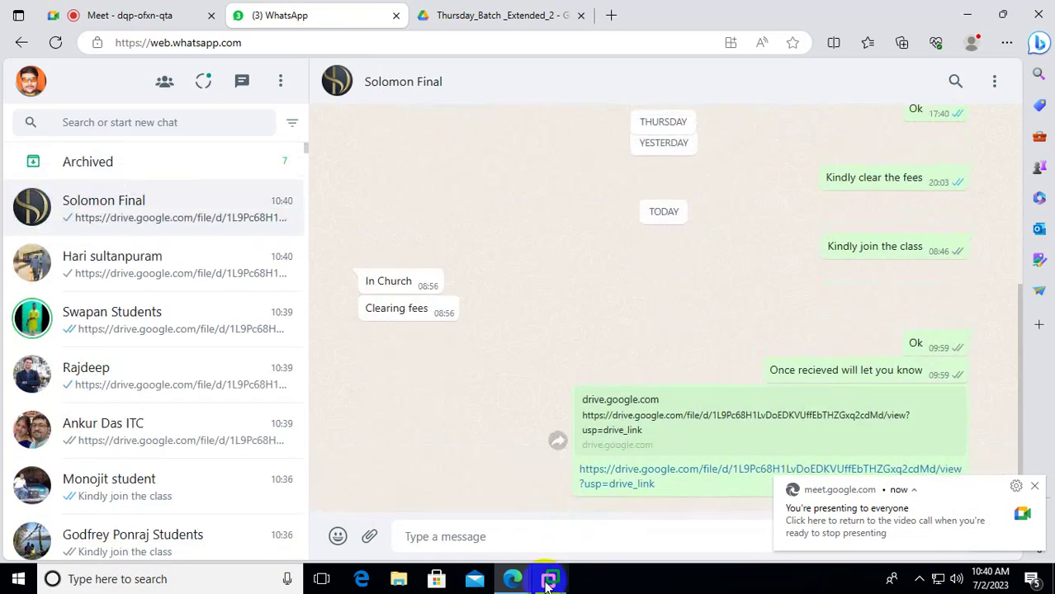
left_click(157, 15)
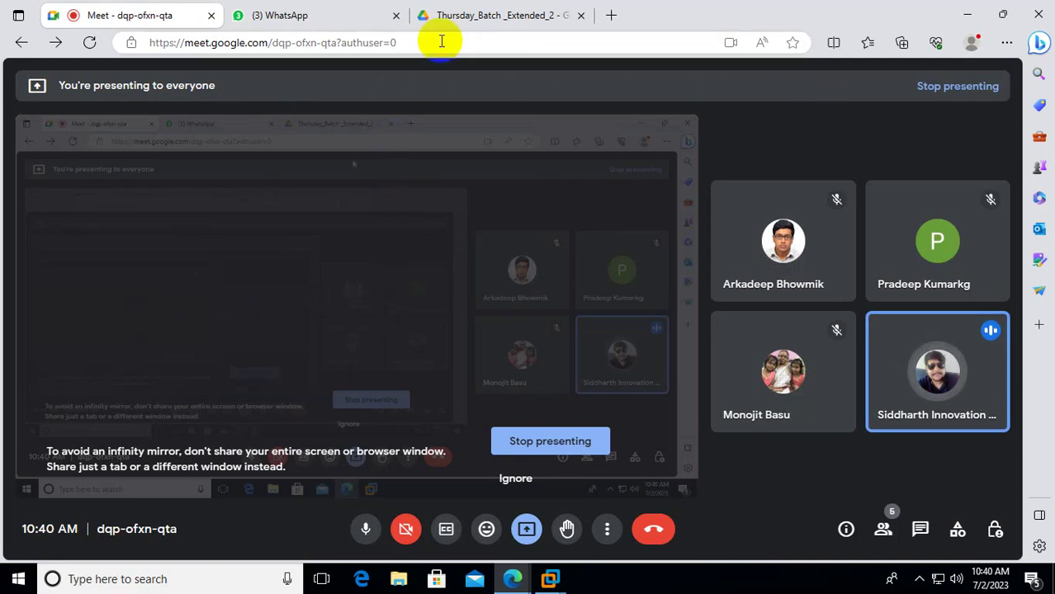
Close the Google Drive and WhatsApp tabs, minimise the browser, and launch VMware Workstation.
left_click(520, 18)
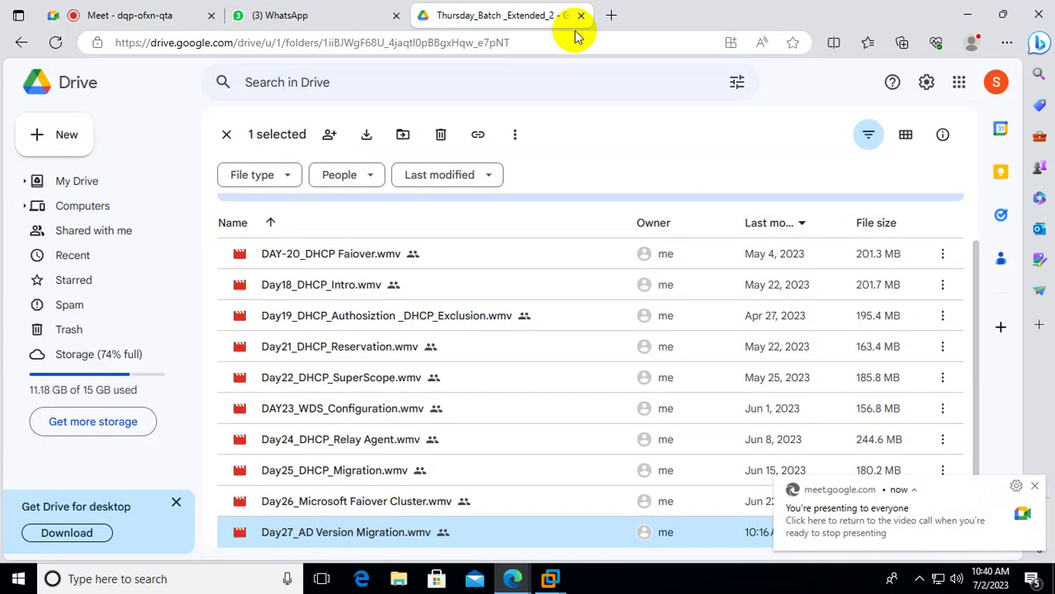
left_click(582, 15)
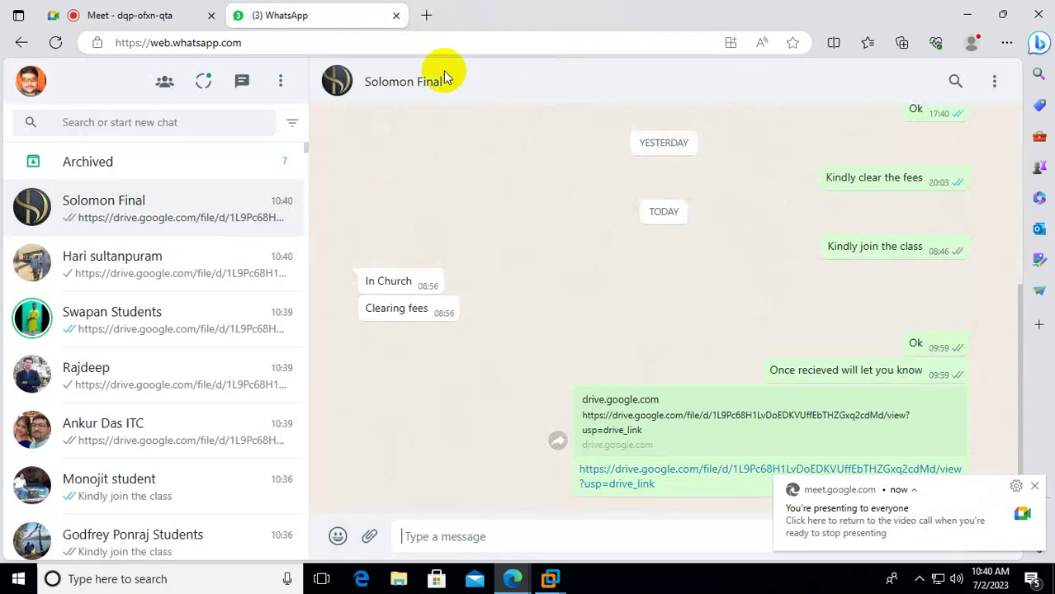
left_click(400, 16)
left_click(968, 17)
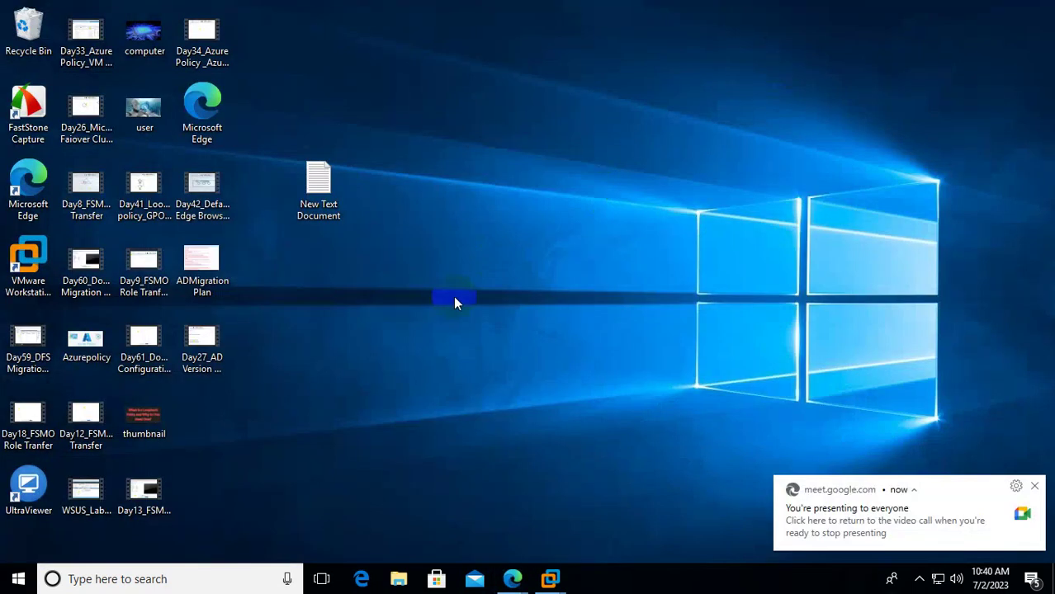
left_click(28, 266)
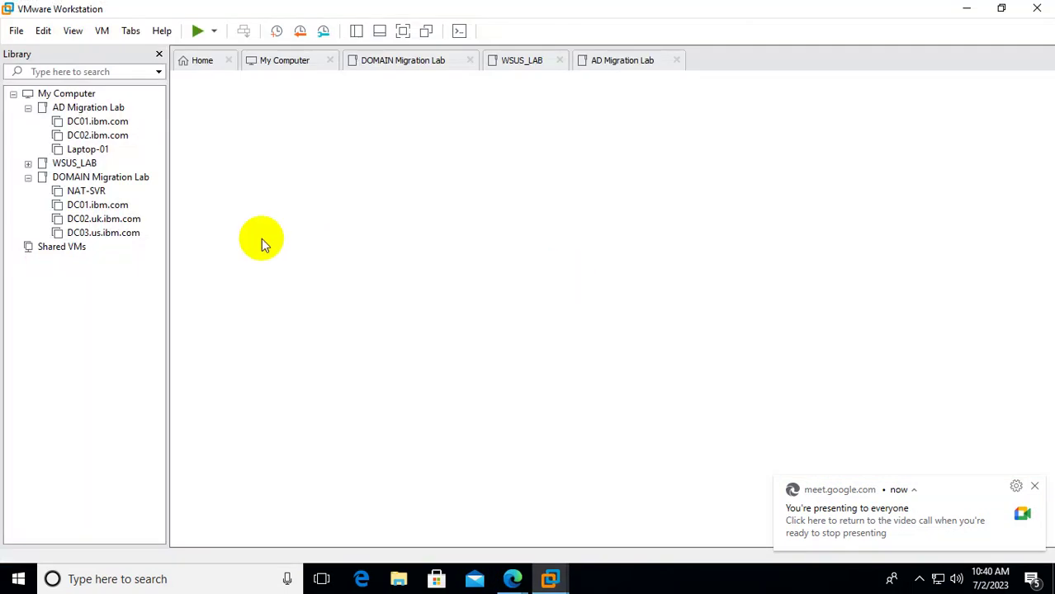
Try to power on NATSVR-01 from WSUS_LAB and cancel the machine-in-use warning.
left_click(28, 163)
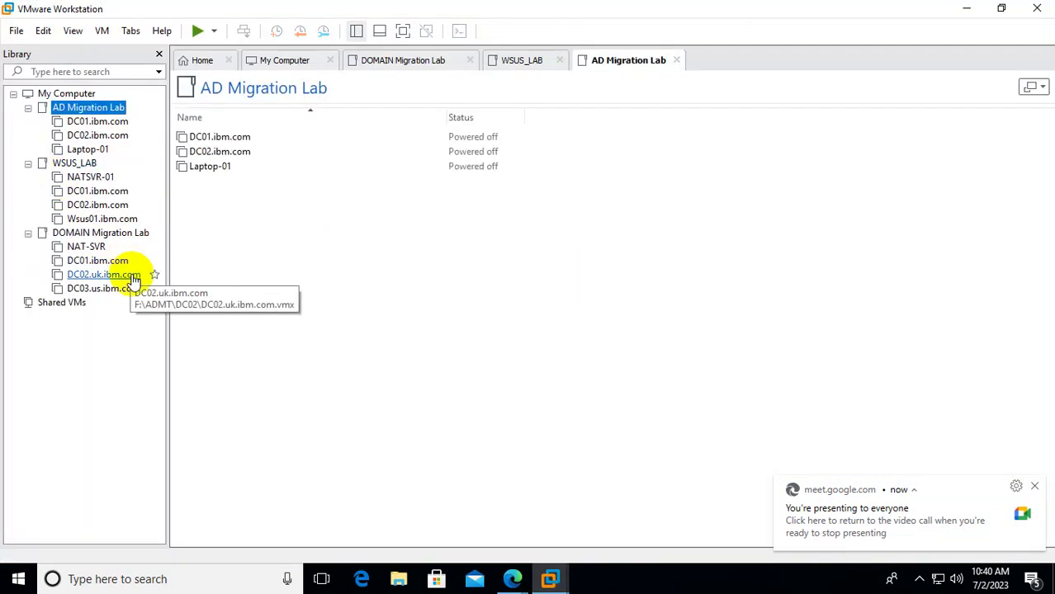
left_click(95, 178)
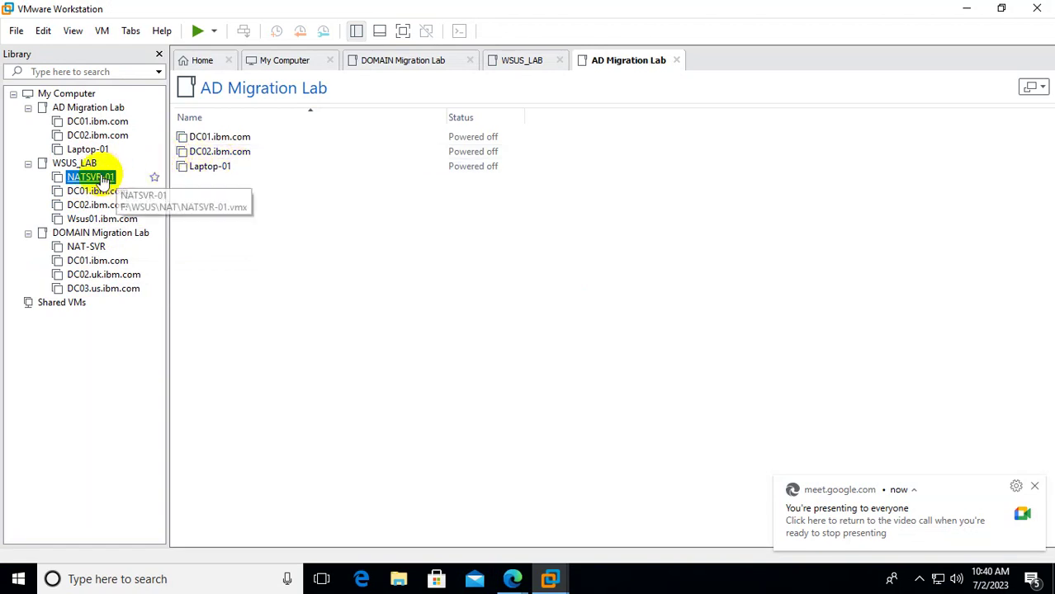
left_click(199, 33)
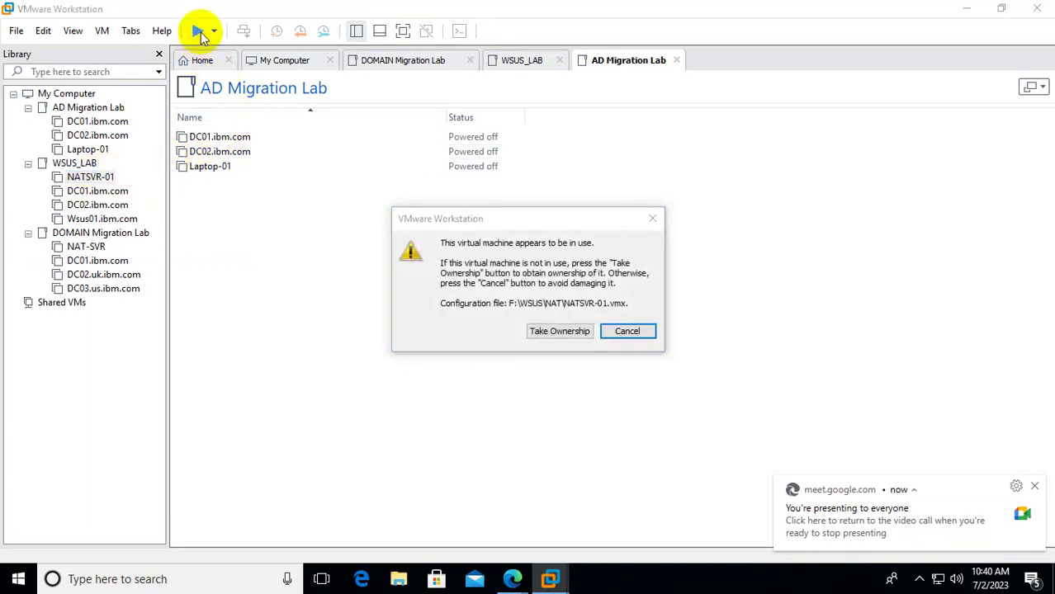
left_click(652, 218)
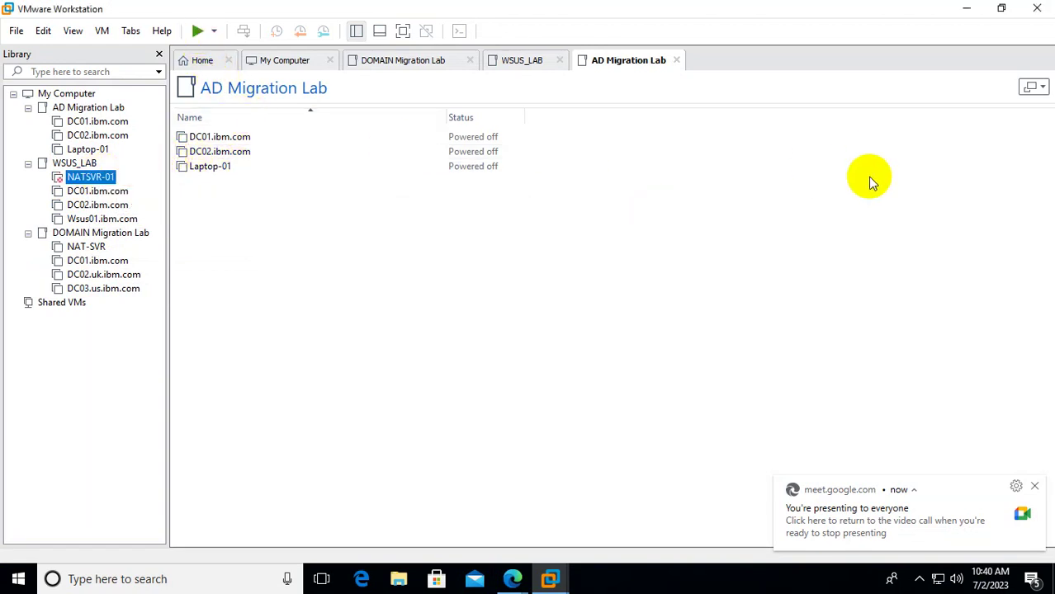
Dismiss the Meet presenting notice, close the VMware window, and list its open machines from the taskbar.
left_click(1035, 486)
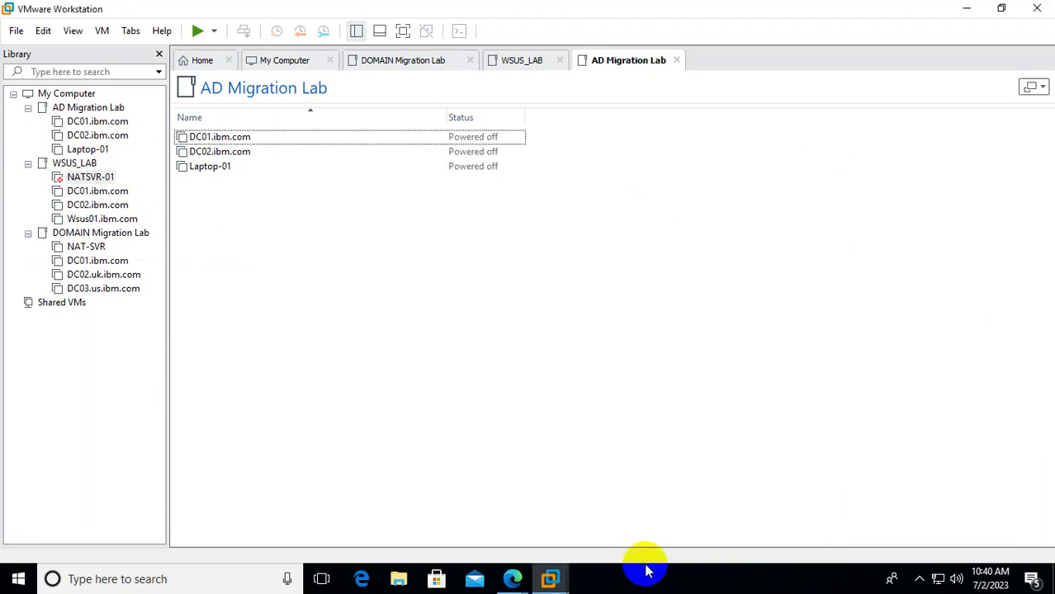
left_click(552, 581)
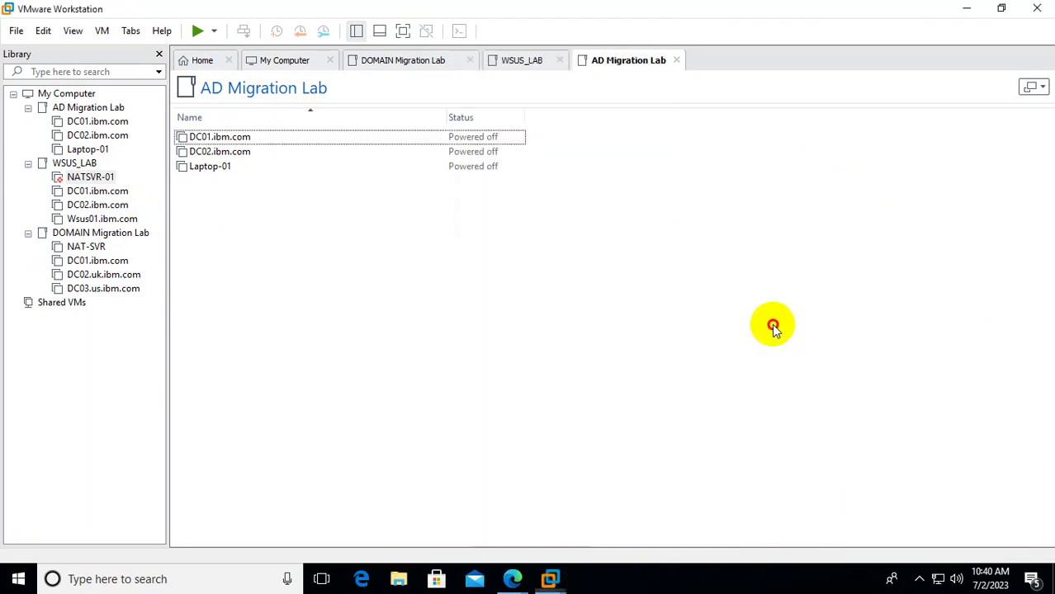
left_click(1037, 8)
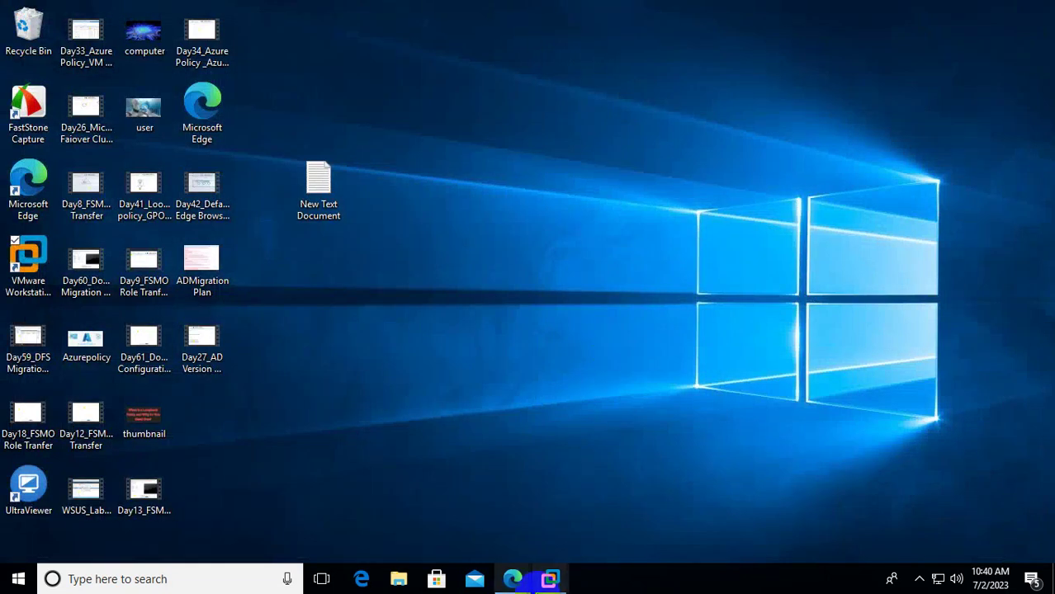
left_click(553, 579)
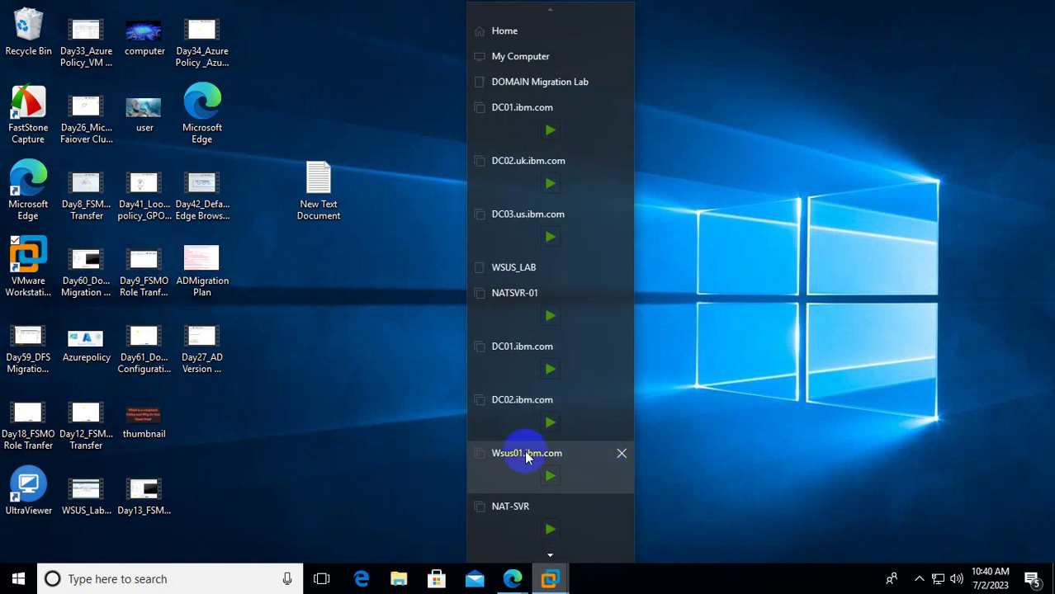
Close the DC02.uk, DC03.us, NATSVR-01, DC01, DC02, Wsus01 and AD Migration Lab tabs.
left_click(508, 452)
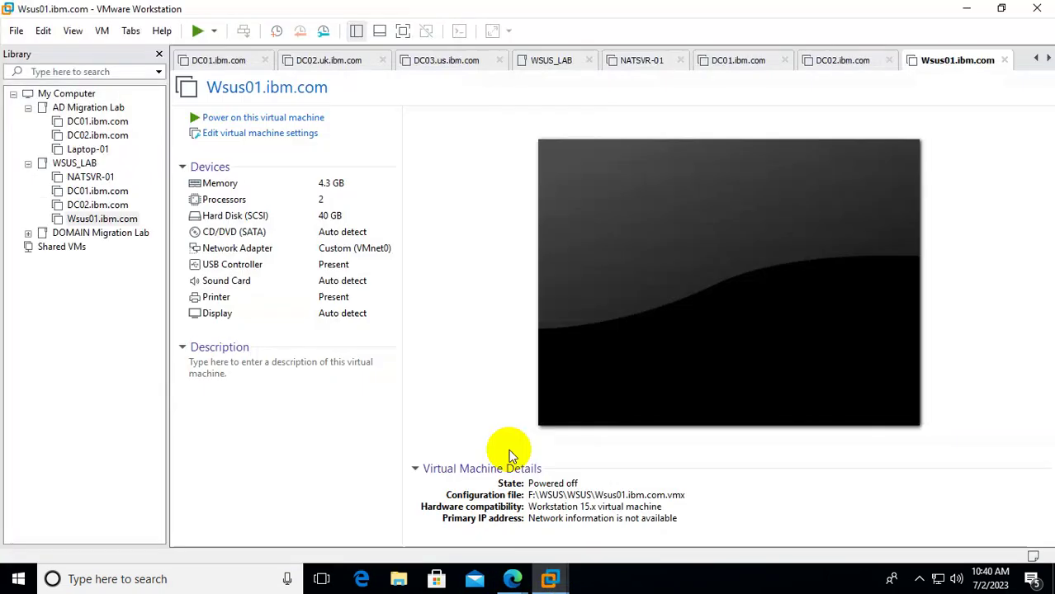
left_click(384, 61)
left_click(384, 61)
left_click(387, 63)
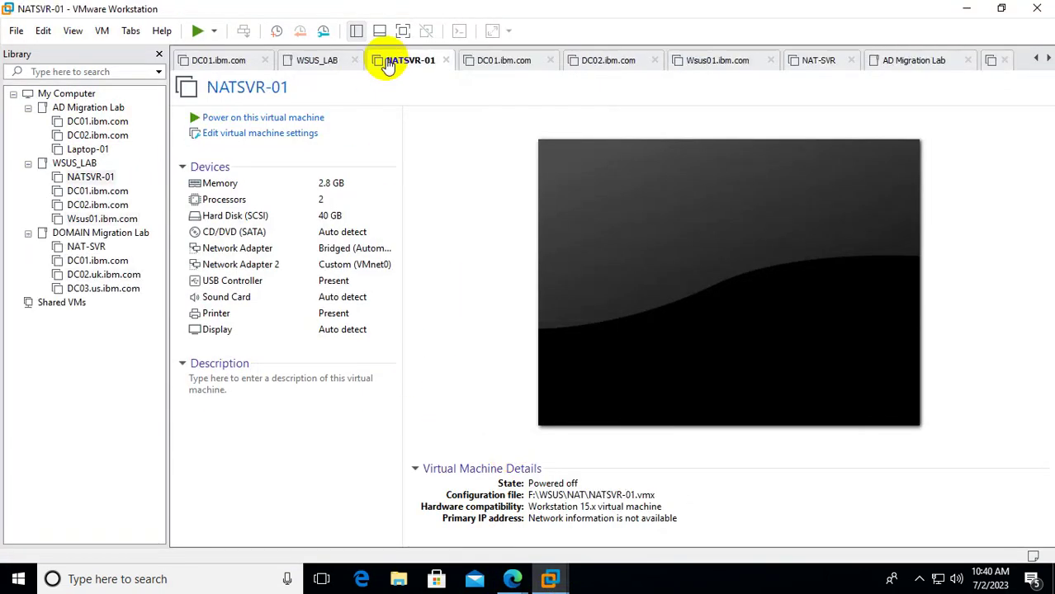
left_click(446, 62)
left_click(456, 62)
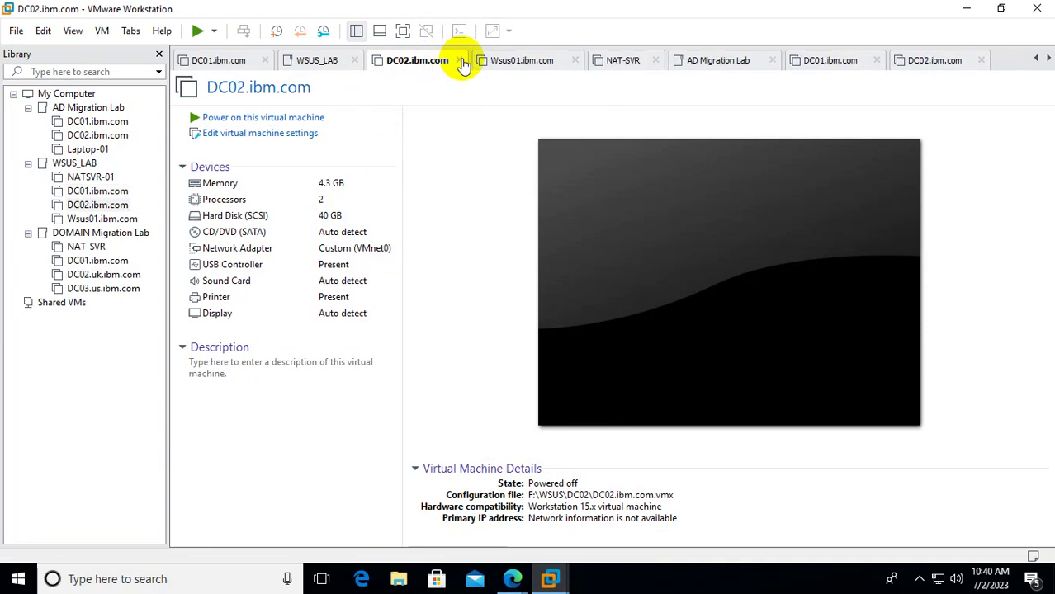
left_click(463, 63)
left_click(468, 63)
left_click(471, 64)
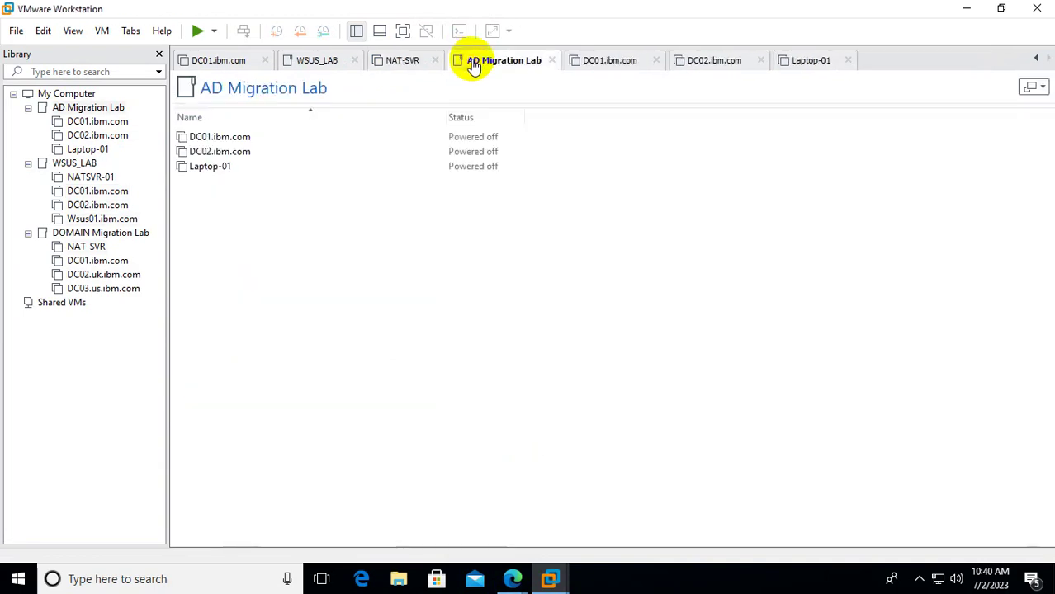
left_click(549, 64)
Close the remaining DC01, DOMAIN Migration Lab, NAT-SVR, DC02, Laptop-01, WSUS_LAB and My Computer tabs.
left_click(506, 61)
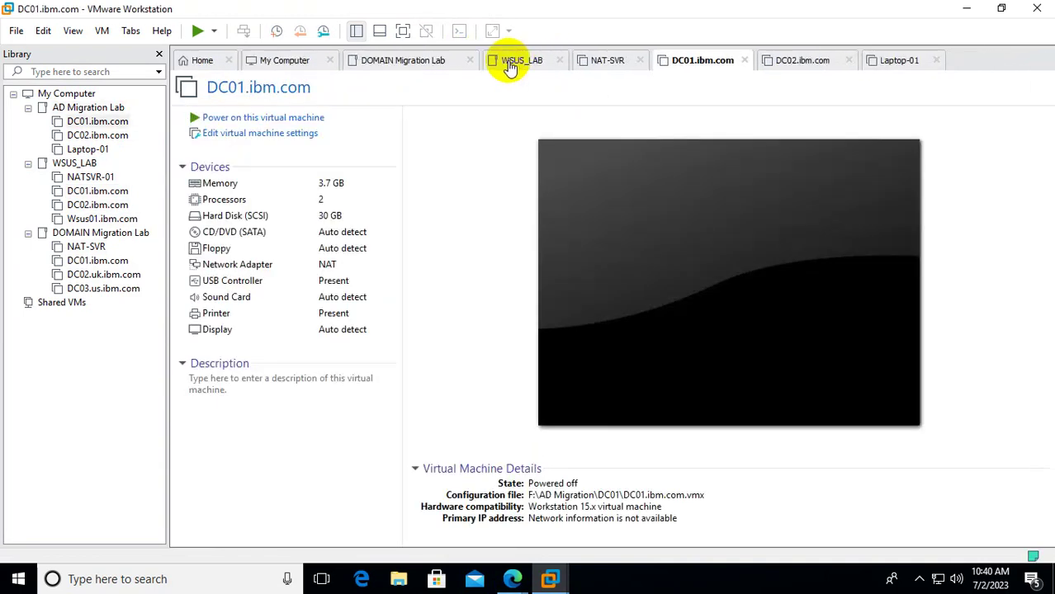
left_click(469, 63)
left_click(471, 63)
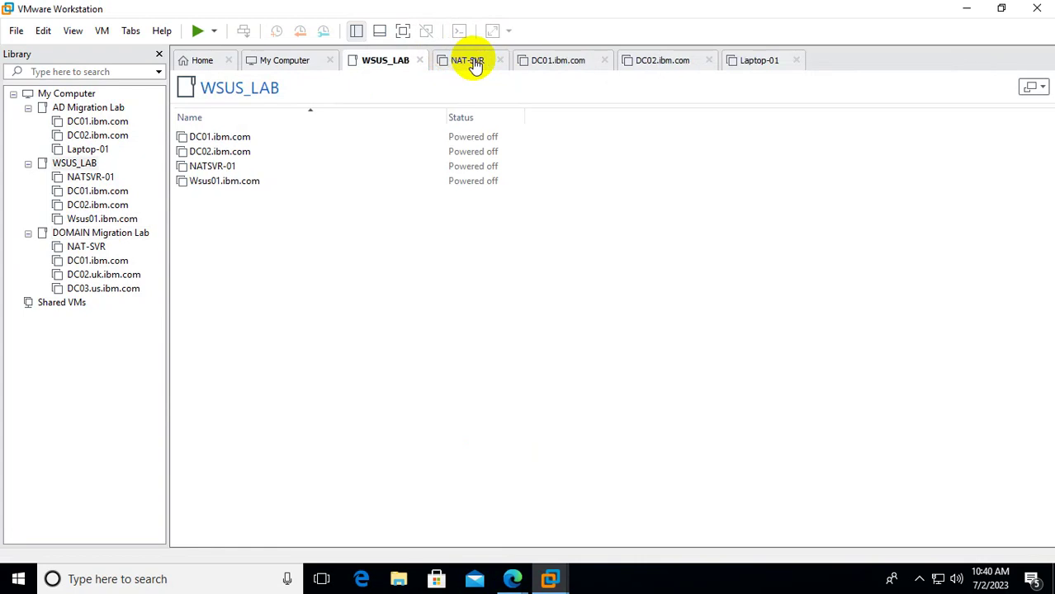
left_click(501, 64)
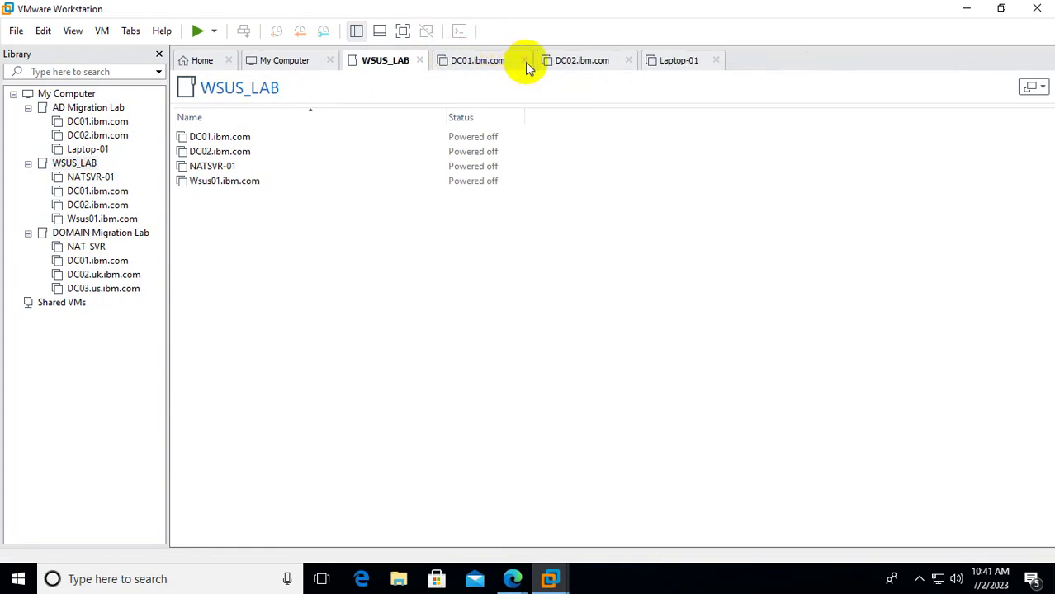
left_click(525, 64)
left_click(526, 63)
left_click(506, 62)
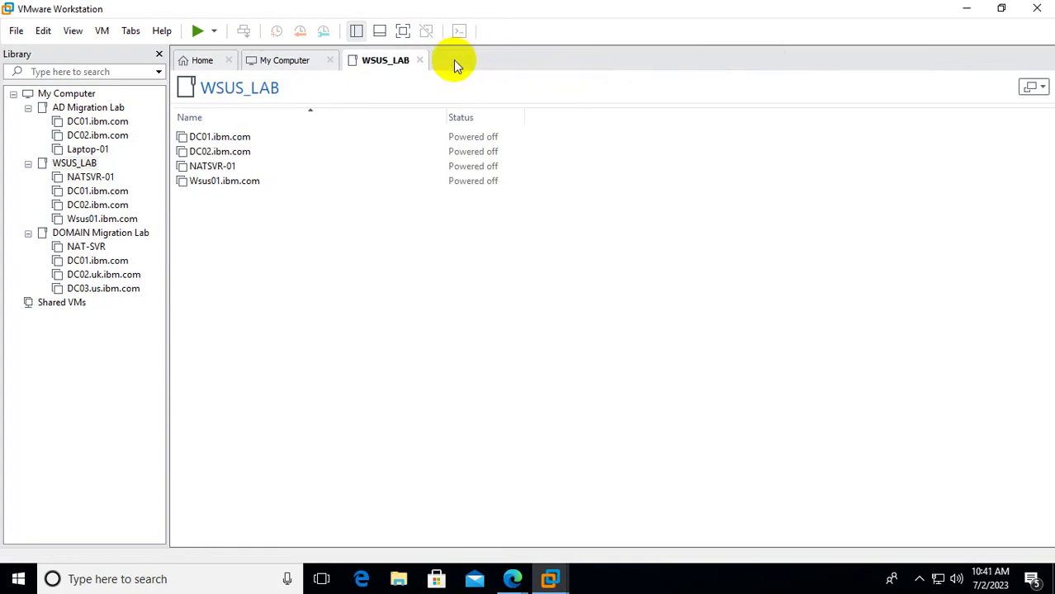
left_click(420, 61)
left_click(329, 61)
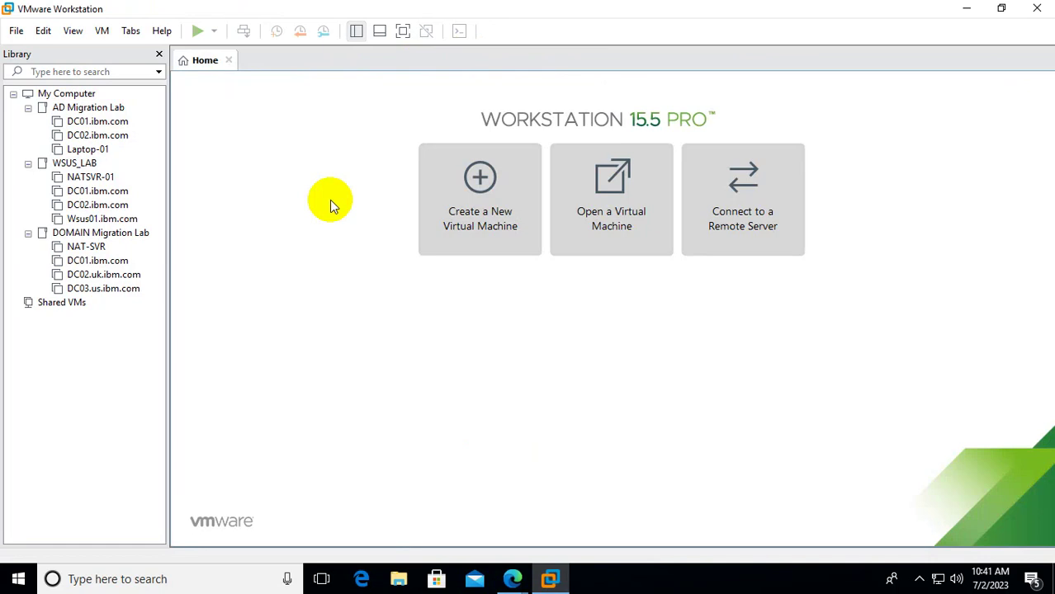
left_click(99, 177)
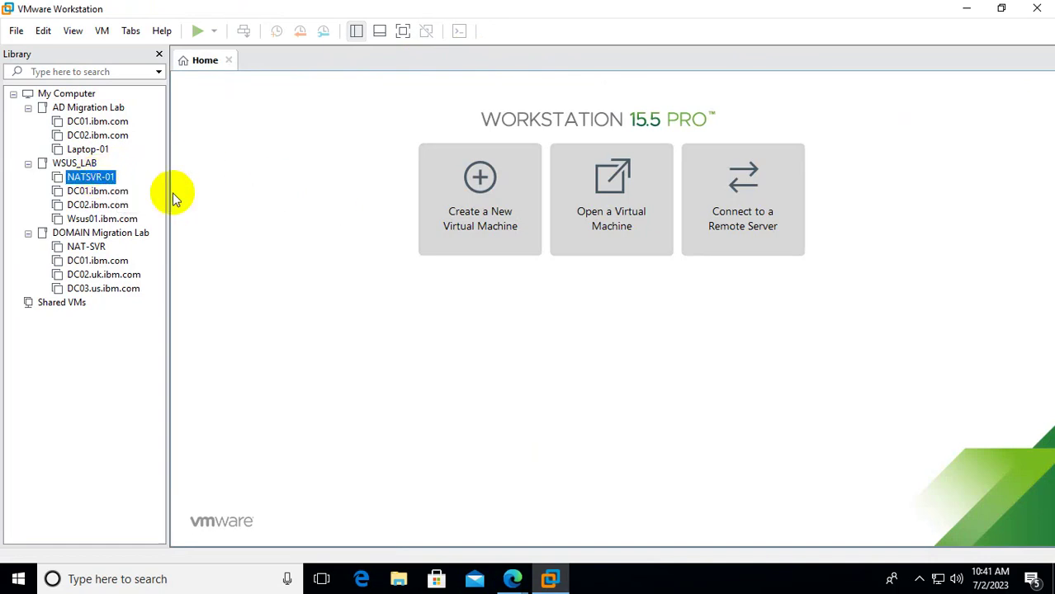
Power on NATSVR-01, dismiss the virtual printing warning, and select DC01.ibm.com in WSUS_LAB.
double_click(91, 176)
left_click(231, 118)
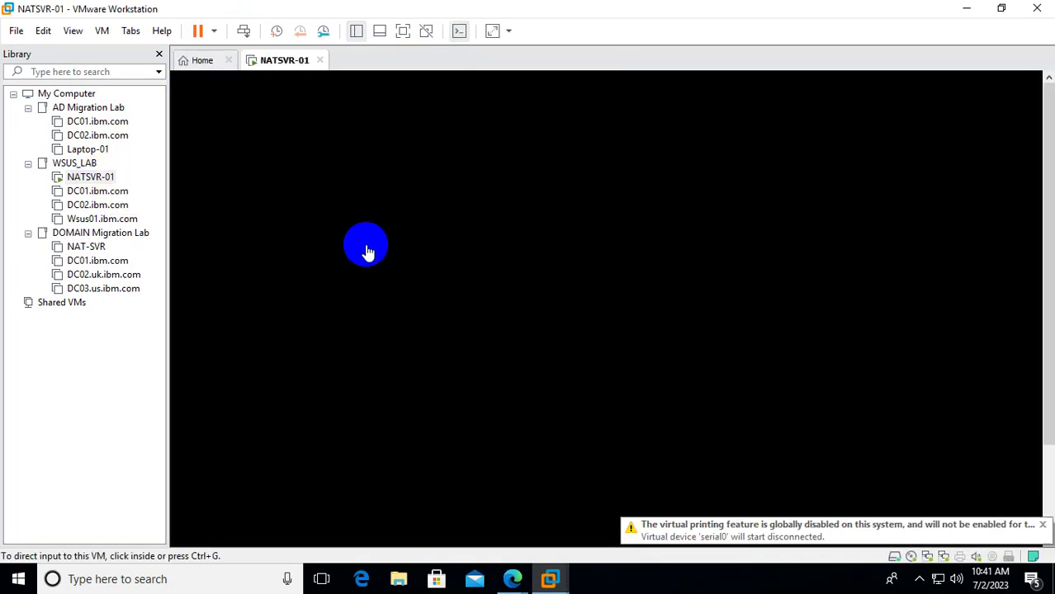
left_click(1043, 525)
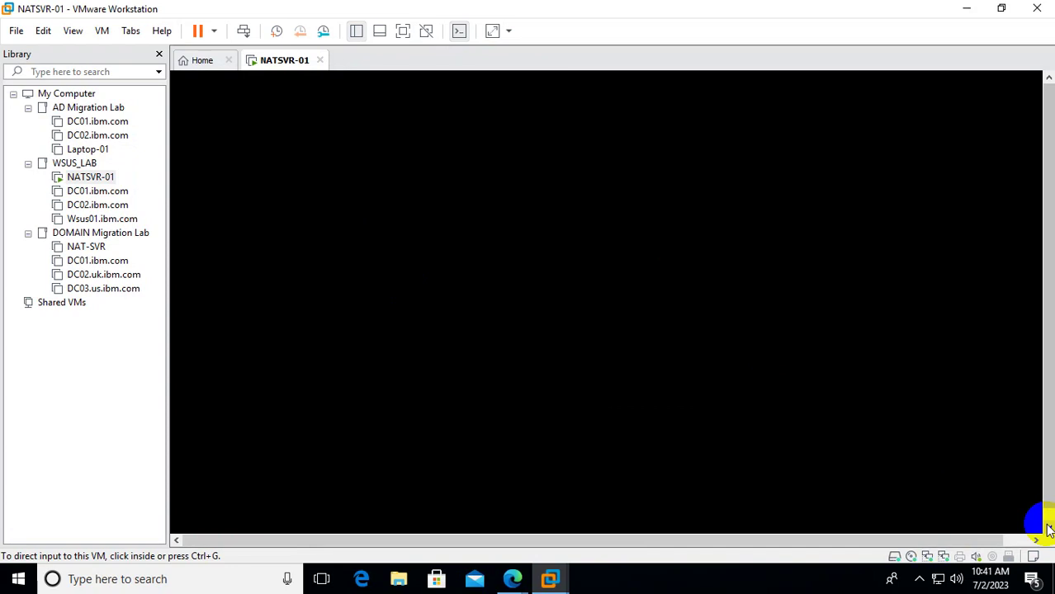
left_click(103, 192)
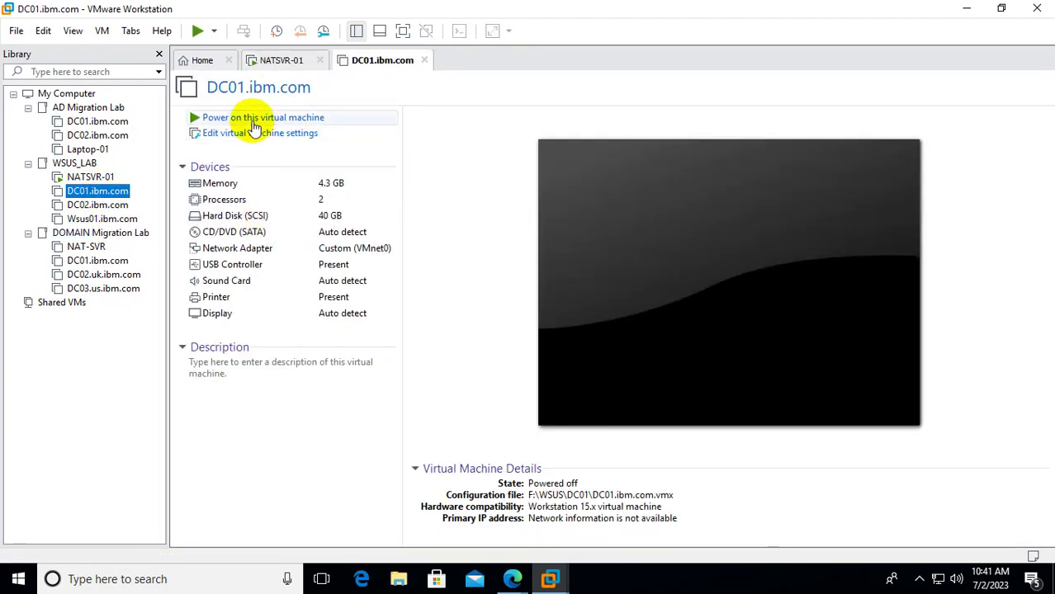
Power on DC01.ibm.com and, once it boots, open DC02.ibm.com's summary.
left_click(237, 115)
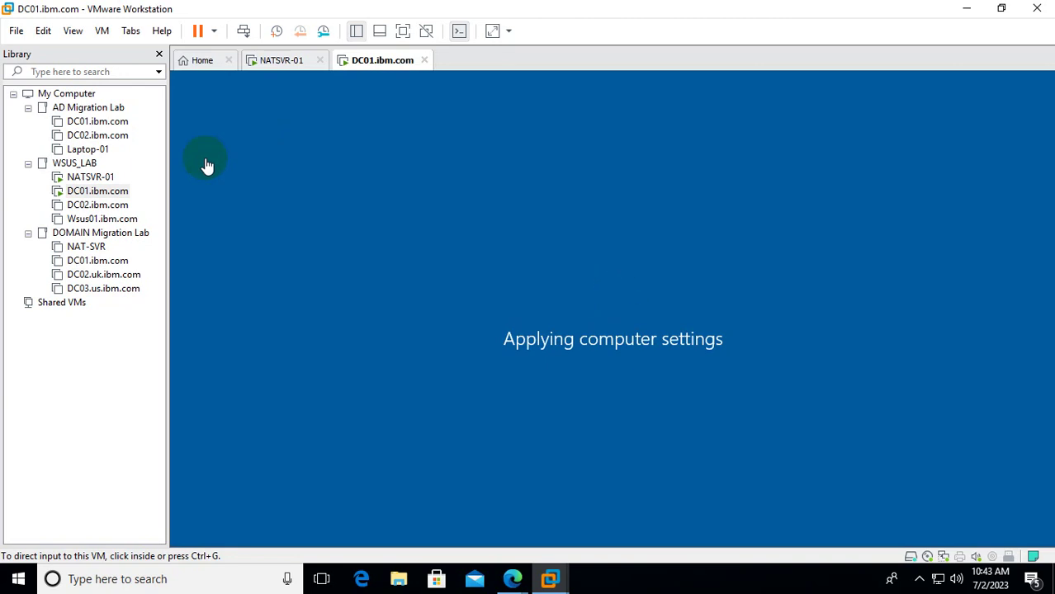
left_click(128, 205)
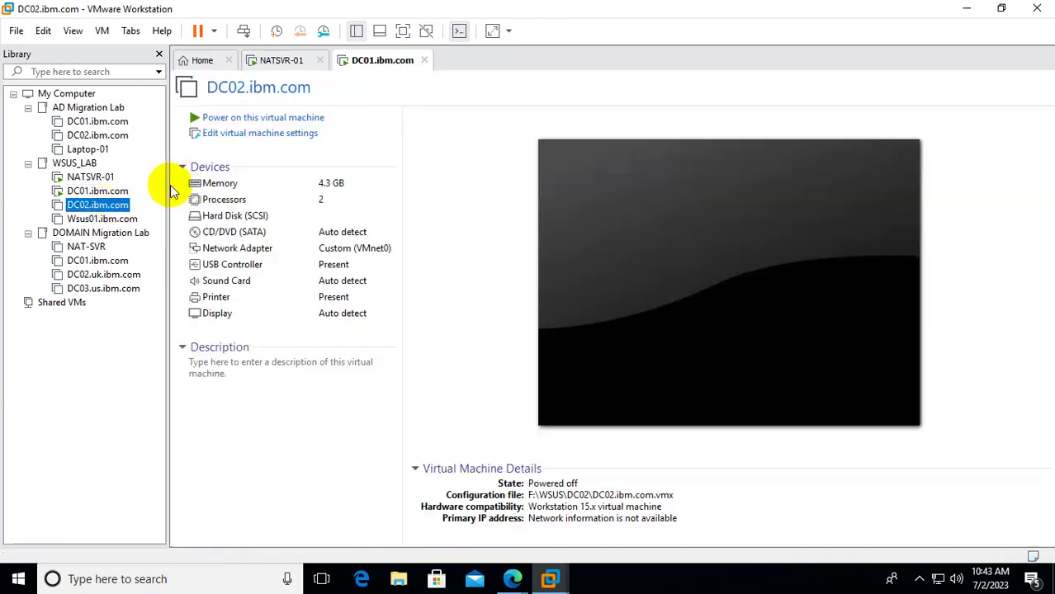
Power on DC02.ibm.com, then open Wsus01.ibm.com's page from WSUS_LAB.
left_click(241, 120)
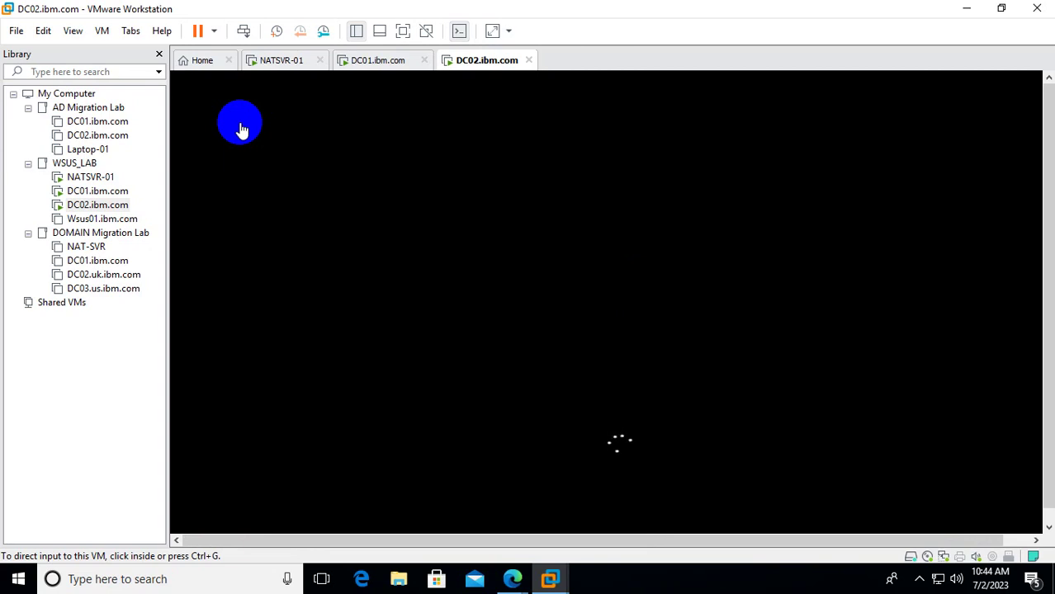
left_click(124, 219)
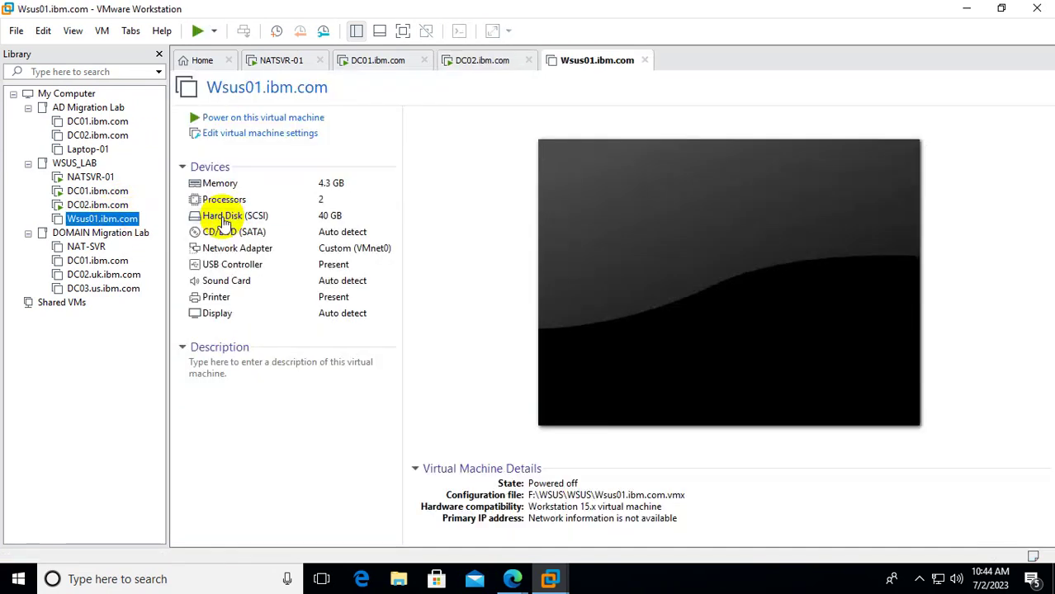
Power on Wsus01.ibm.com and wait for Windows to reach the lock screen.
left_click(229, 117)
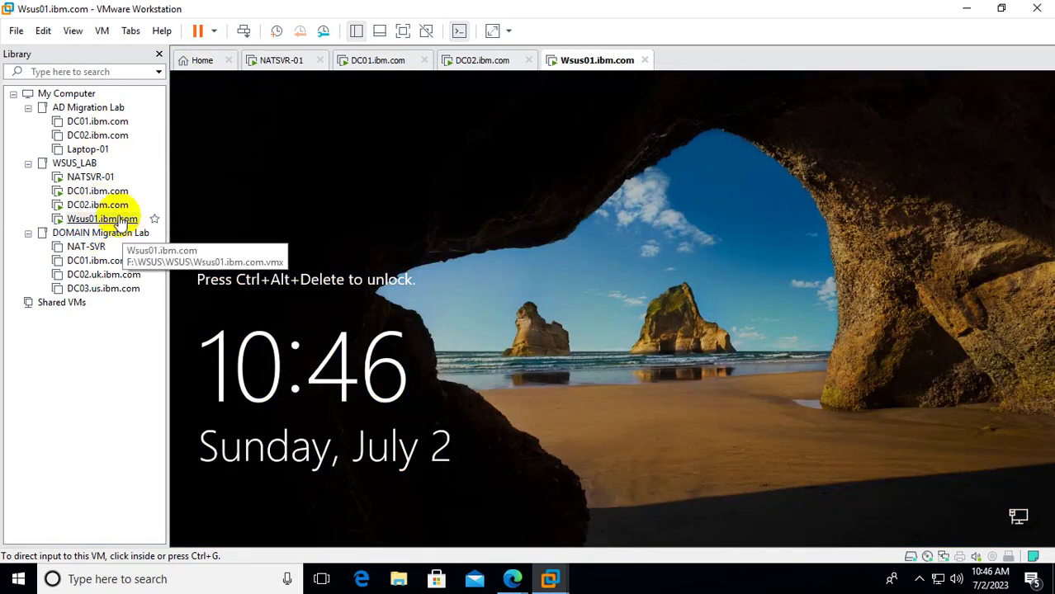
Bring the DC01.ibm.com console forward from the WSUS_LAB library.
right_click(120, 220)
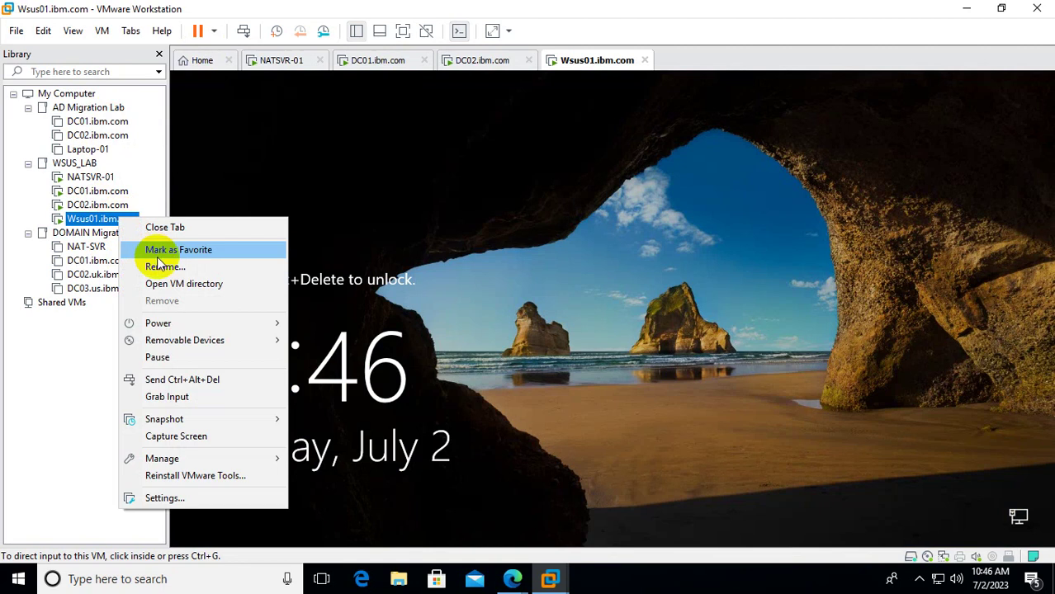
left_click(289, 167)
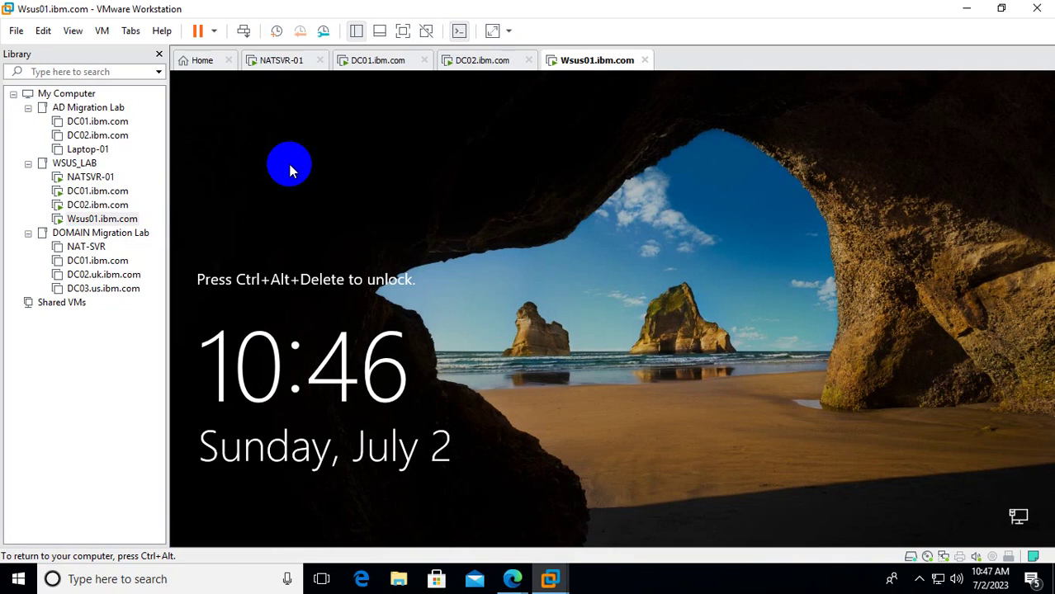
left_click(98, 191)
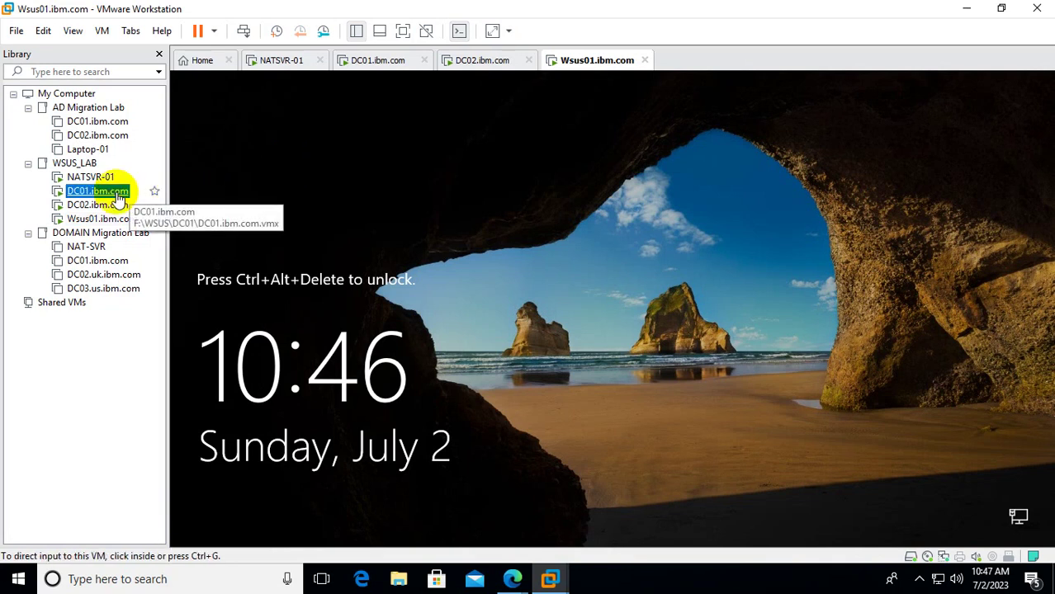
left_click(483, 272)
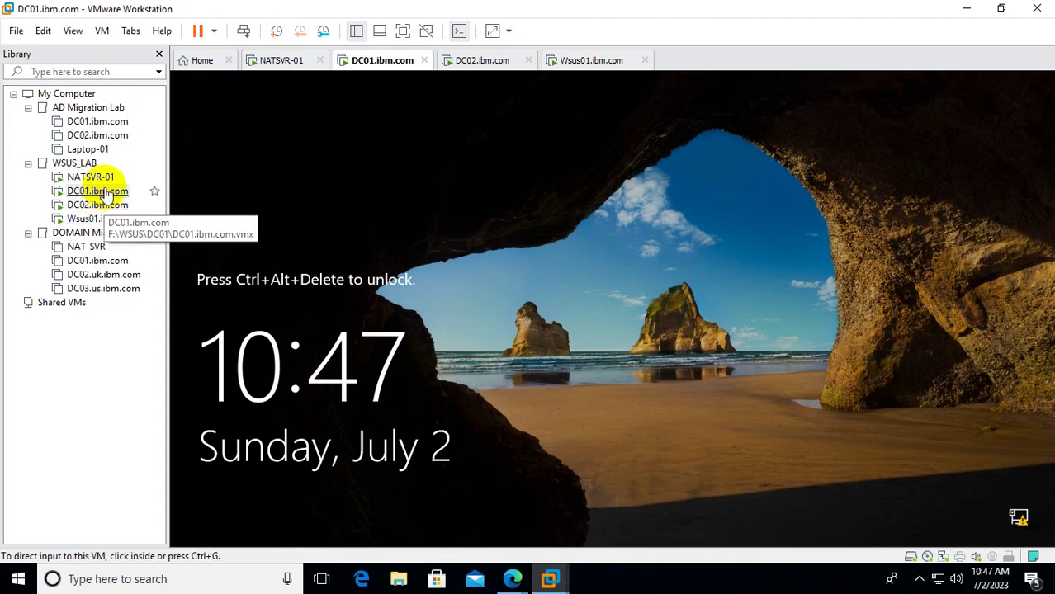
Send Ctrl+Alt+Del to DC01 and sign in as another domain user with their user name and password.
right_click(106, 193)
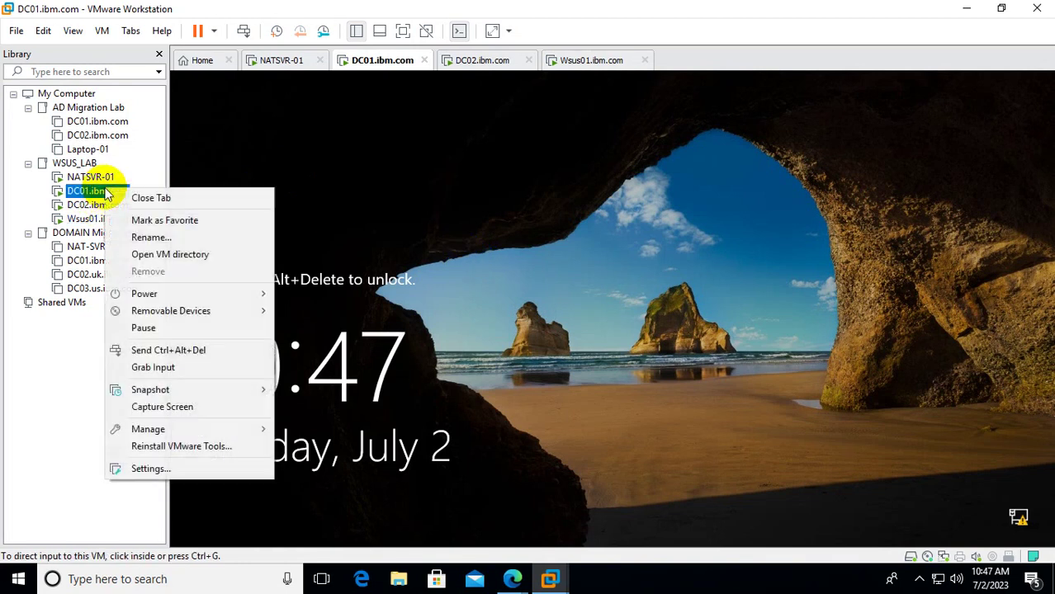
left_click(230, 352)
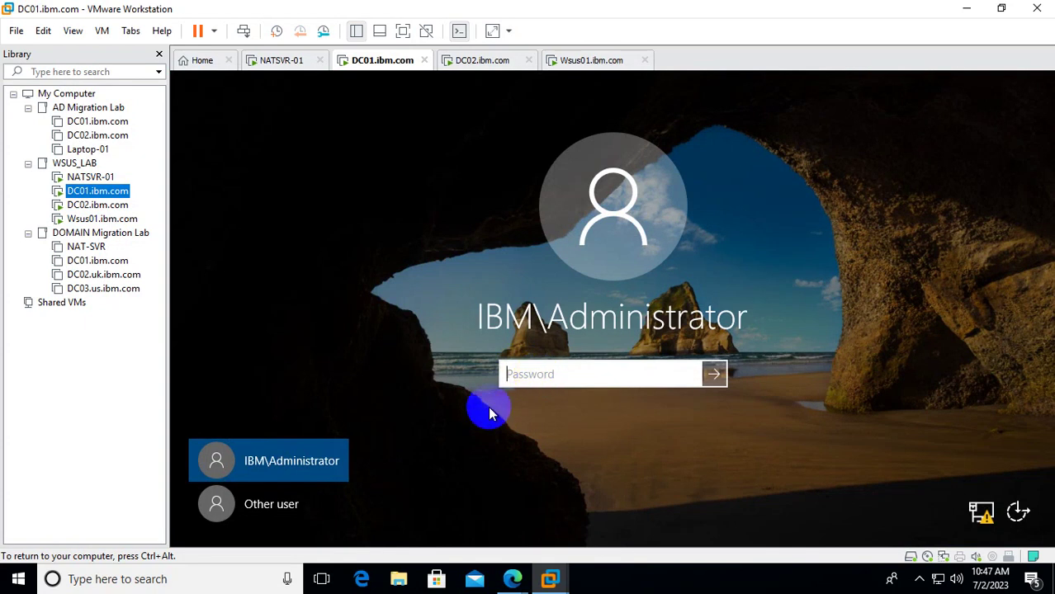
left_click(323, 502)
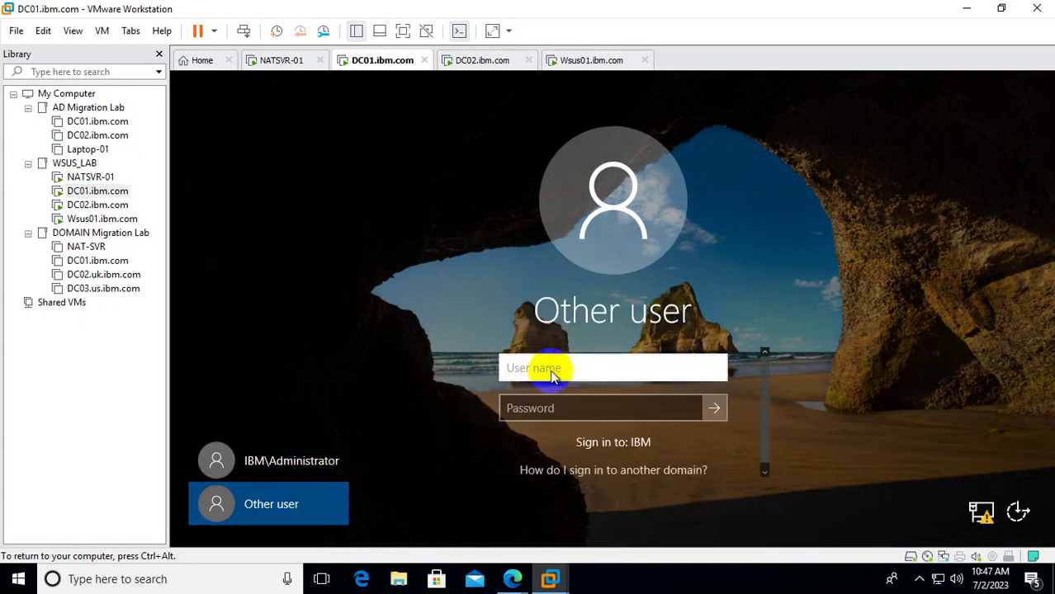
type("siddr")
key("Tab")
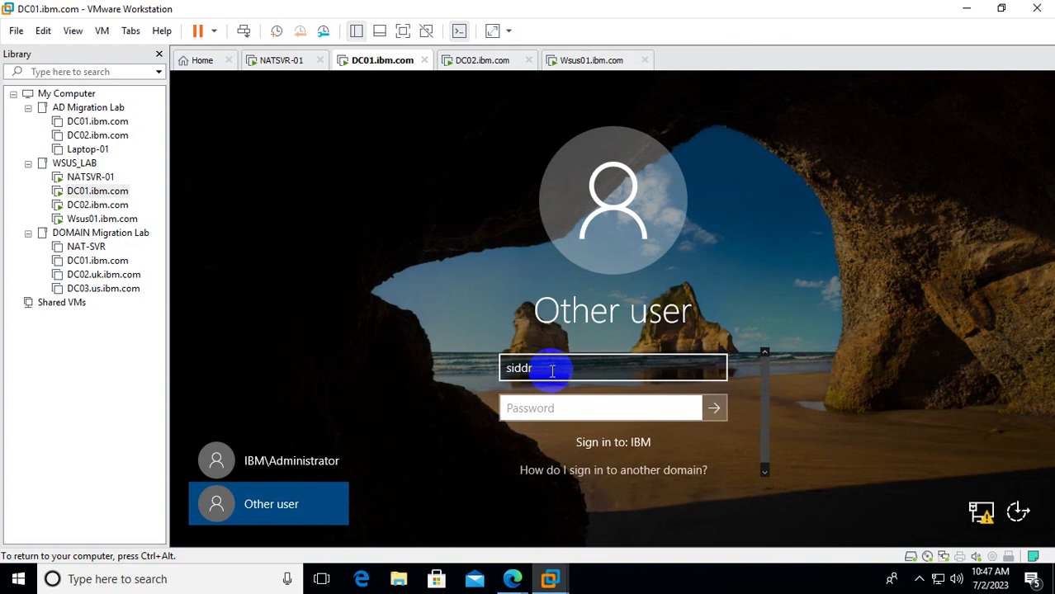
type("••••••••••••")
key("Return")
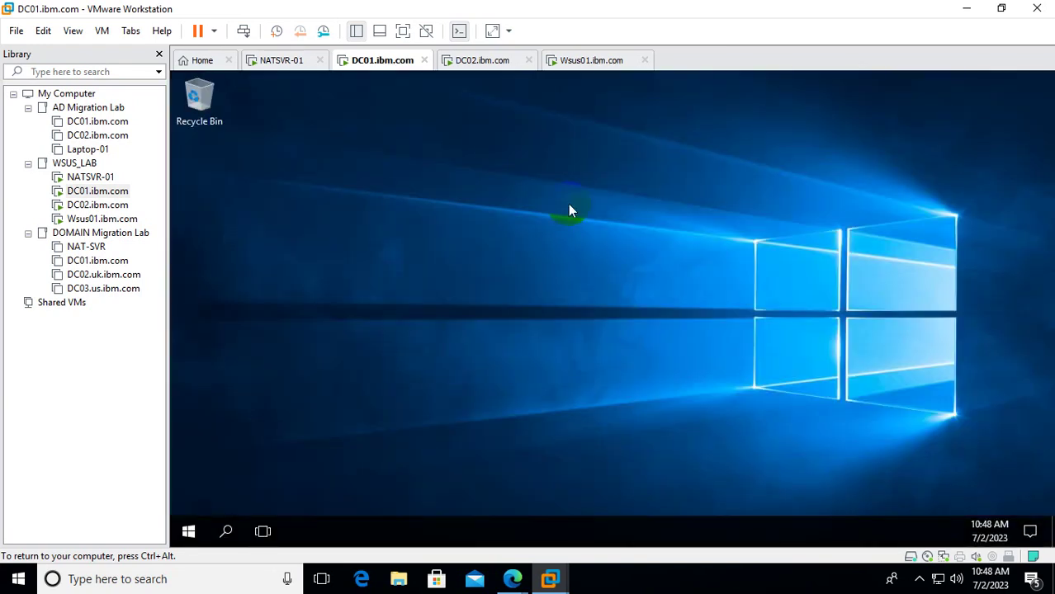
Launch Active Directory Users and Computers via dsa.msc, dismissing the Shutdown Event Tracker.
right_click(183, 536)
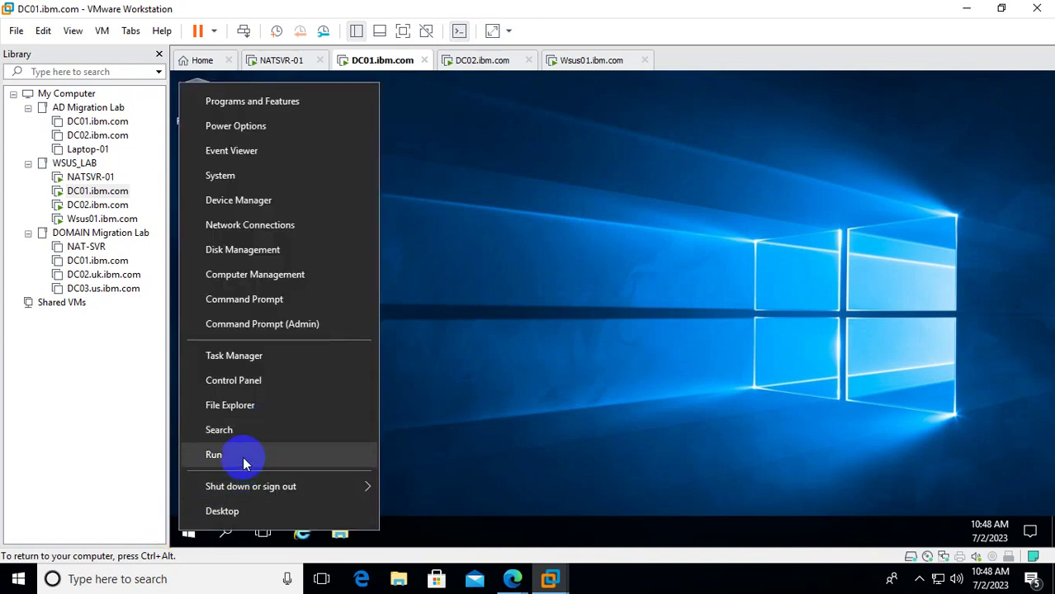
left_click(242, 461)
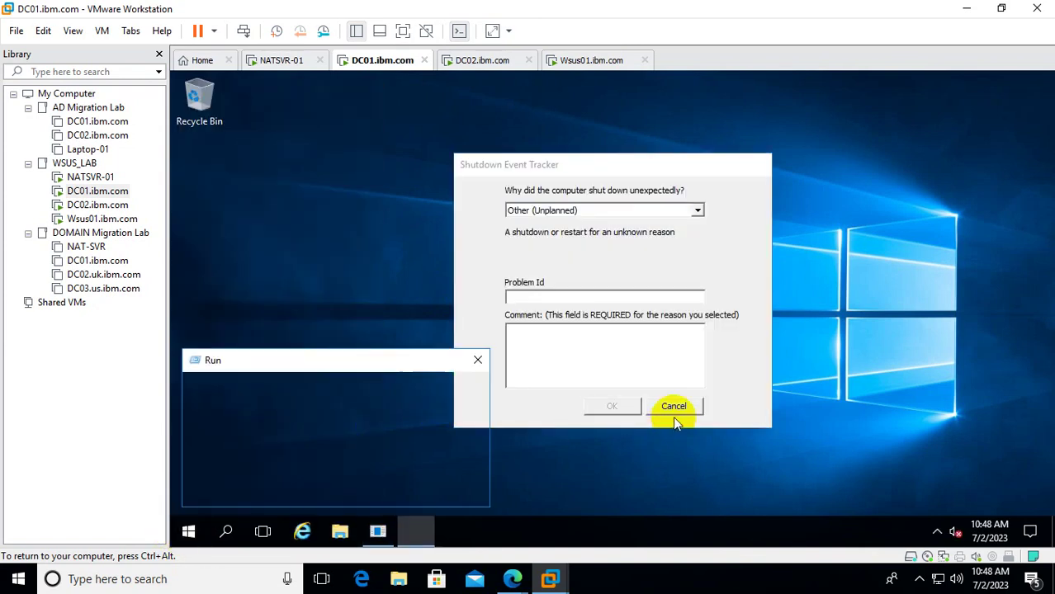
left_click(677, 409)
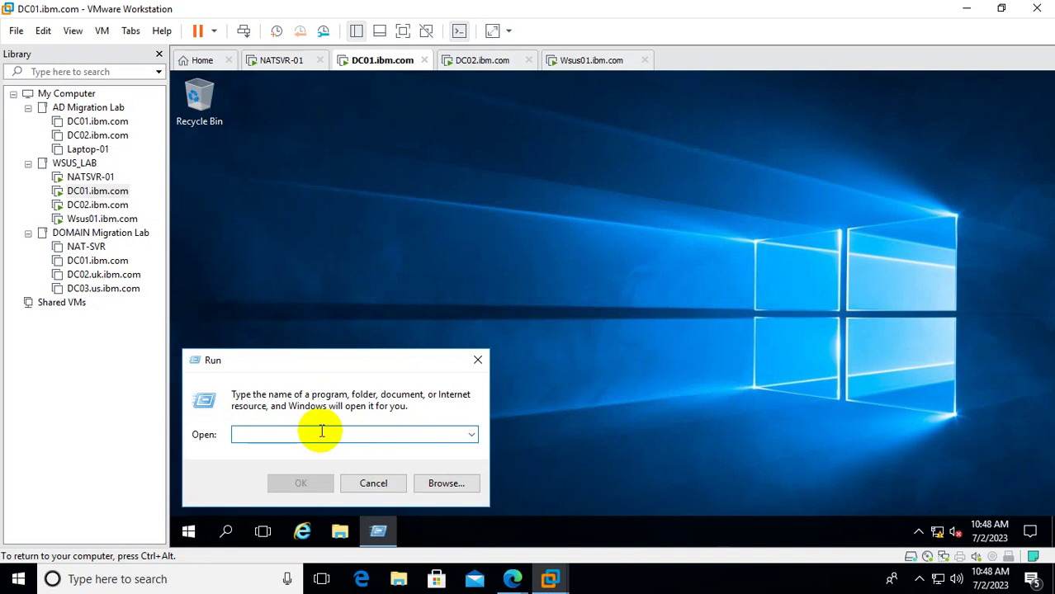
type("dsa.")
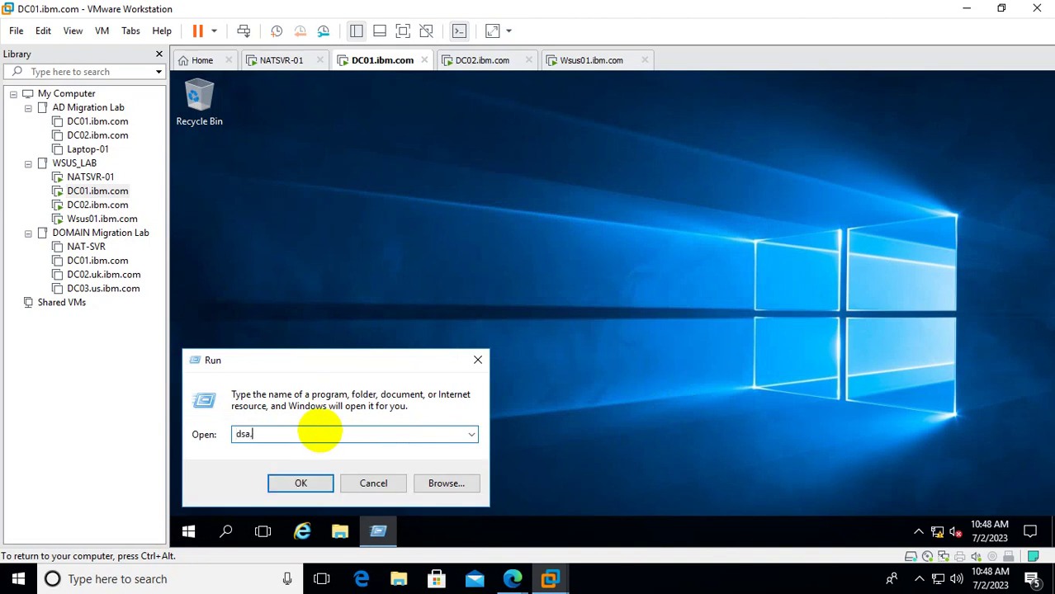
type("msc")
key("Return")
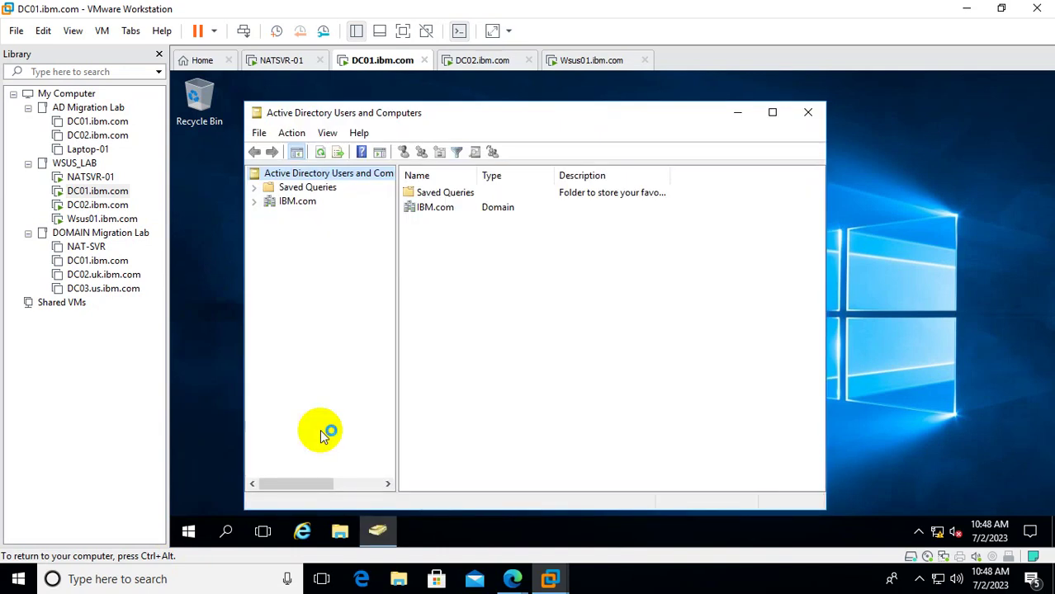
Maximize the console and expand IBM.com to show WSUS01 in the Computers container.
left_click(254, 202)
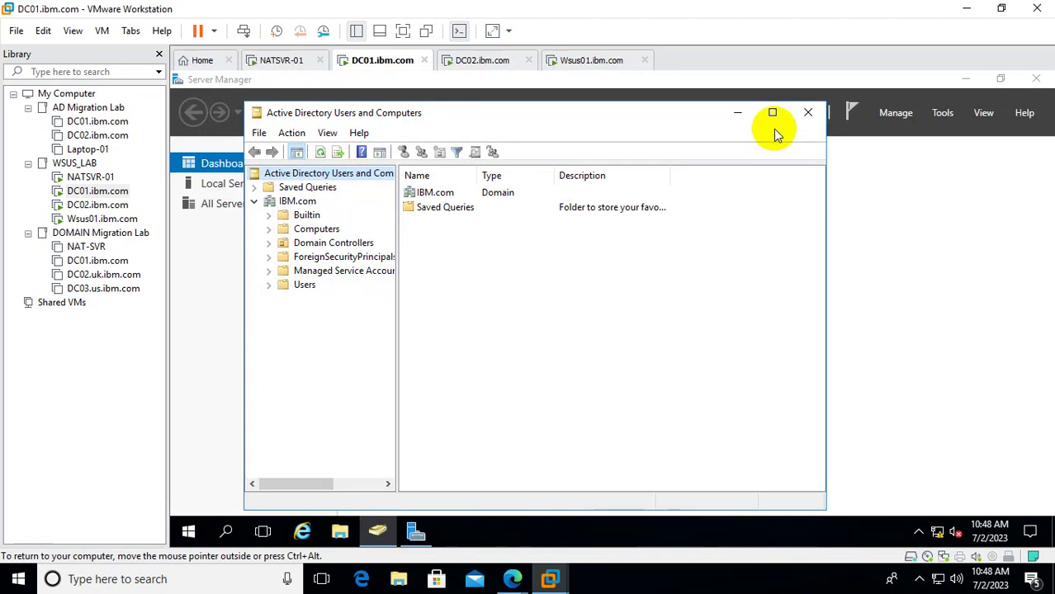
left_click(772, 113)
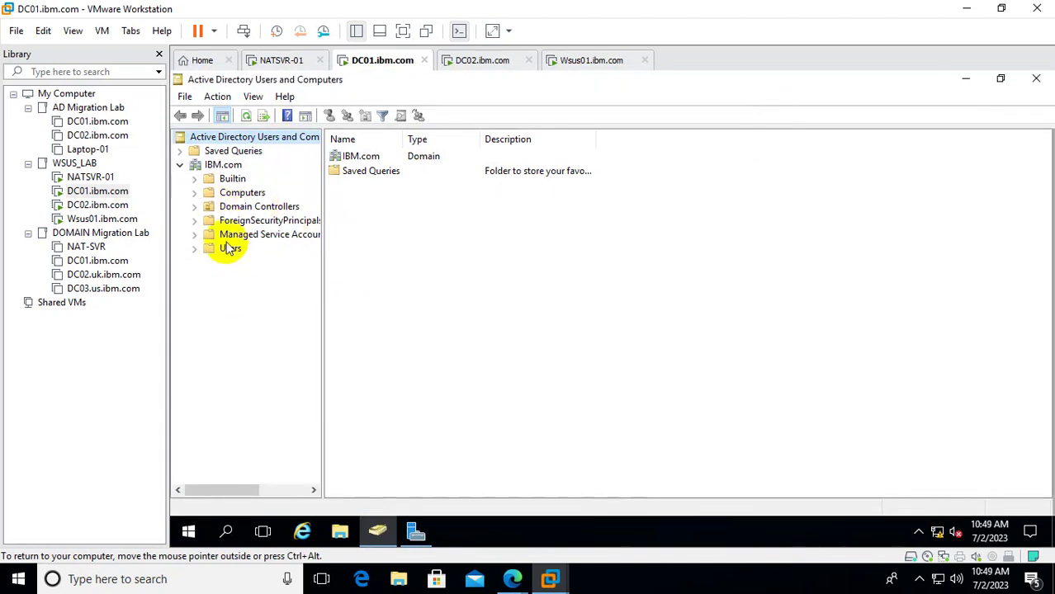
left_click(242, 193)
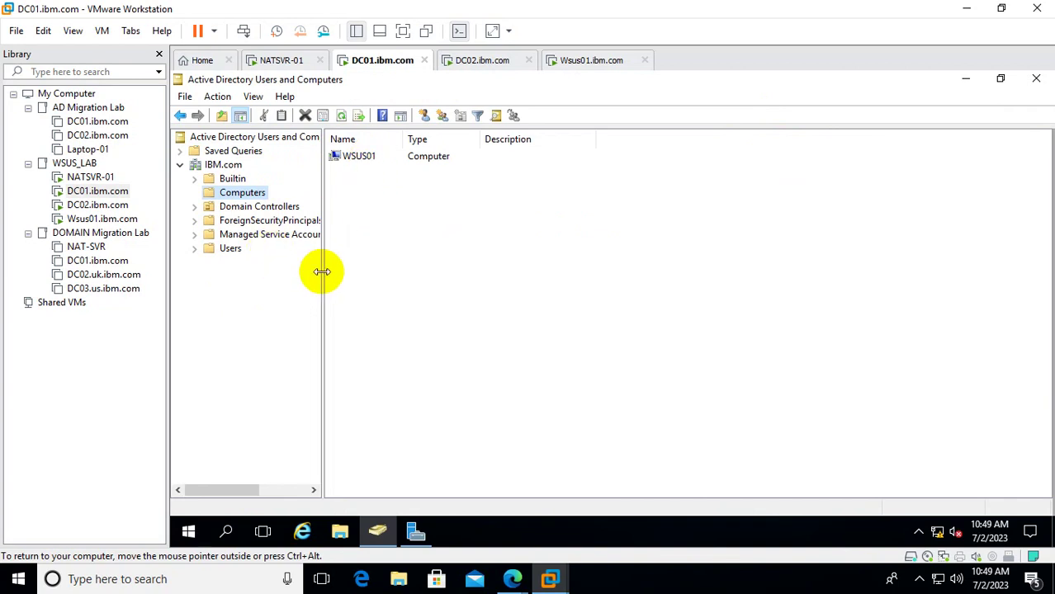
left_click_drag(321, 271, 446, 284)
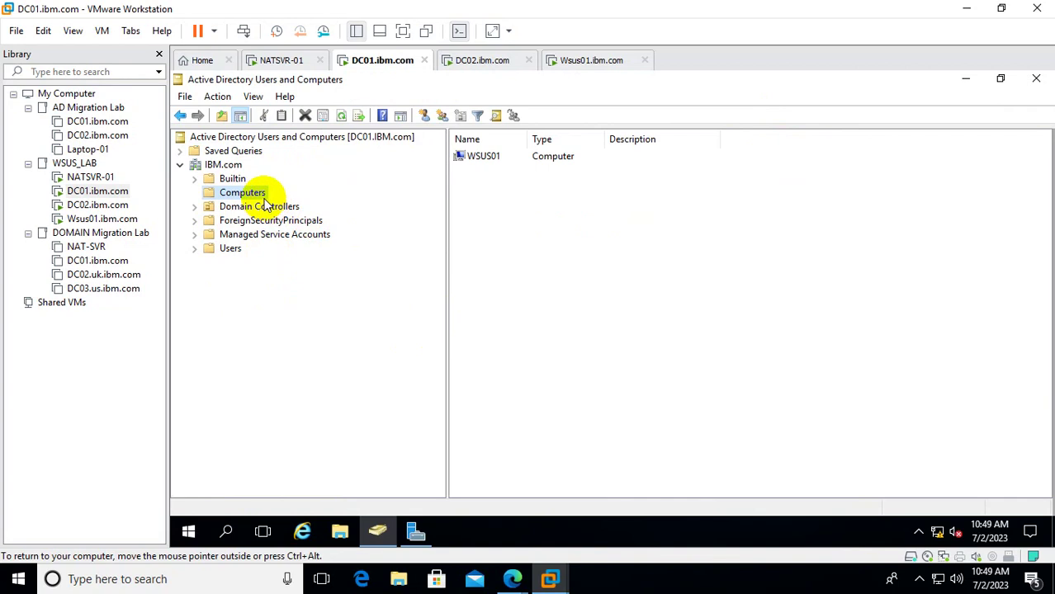
right_click(234, 166)
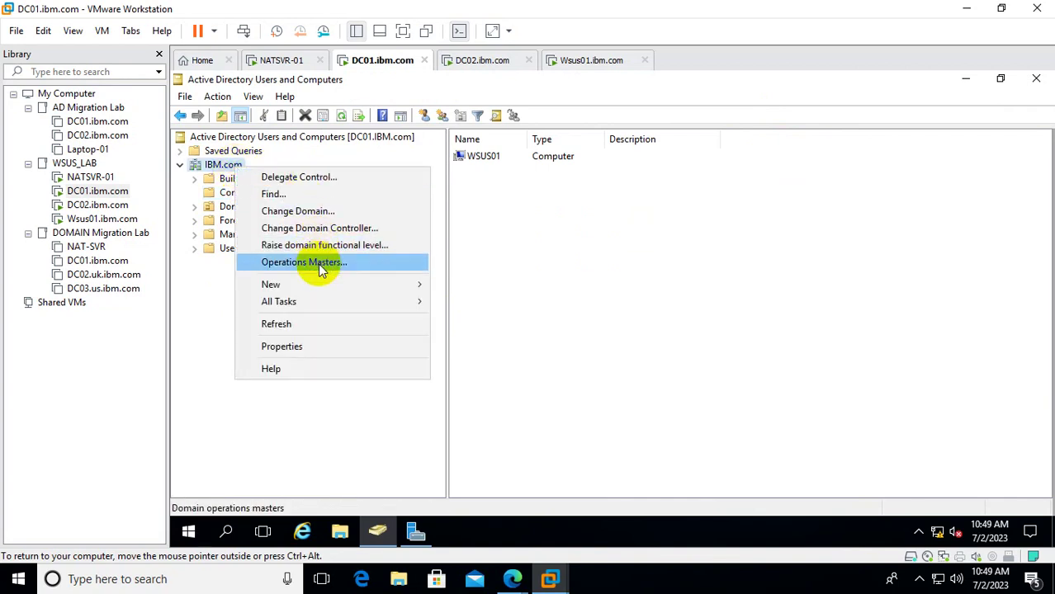
Create a new organizational unit named MemberSVR under IBM.com.
mouse_move(322, 283)
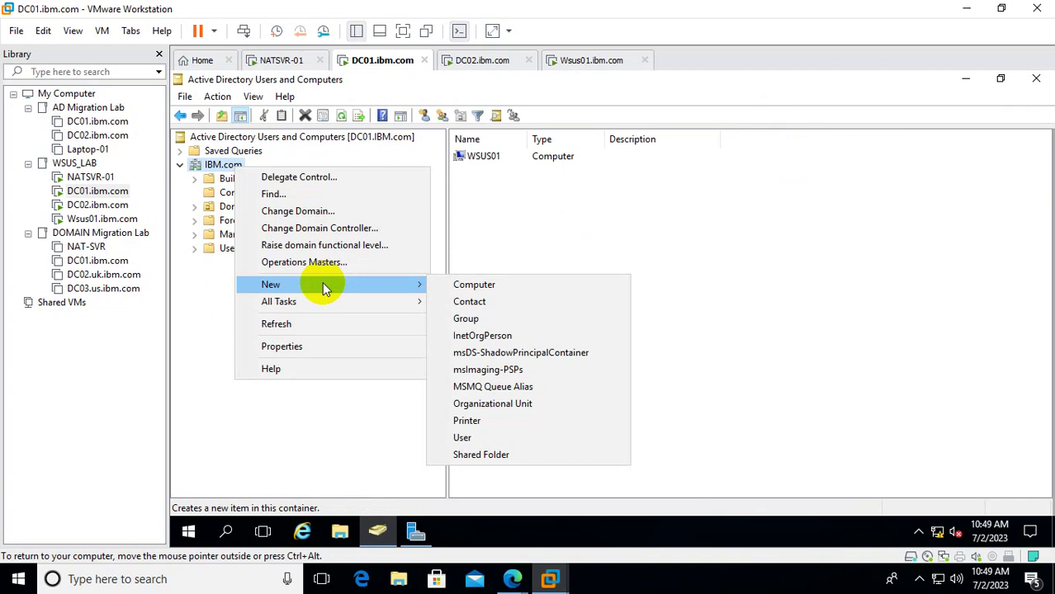
left_click(515, 404)
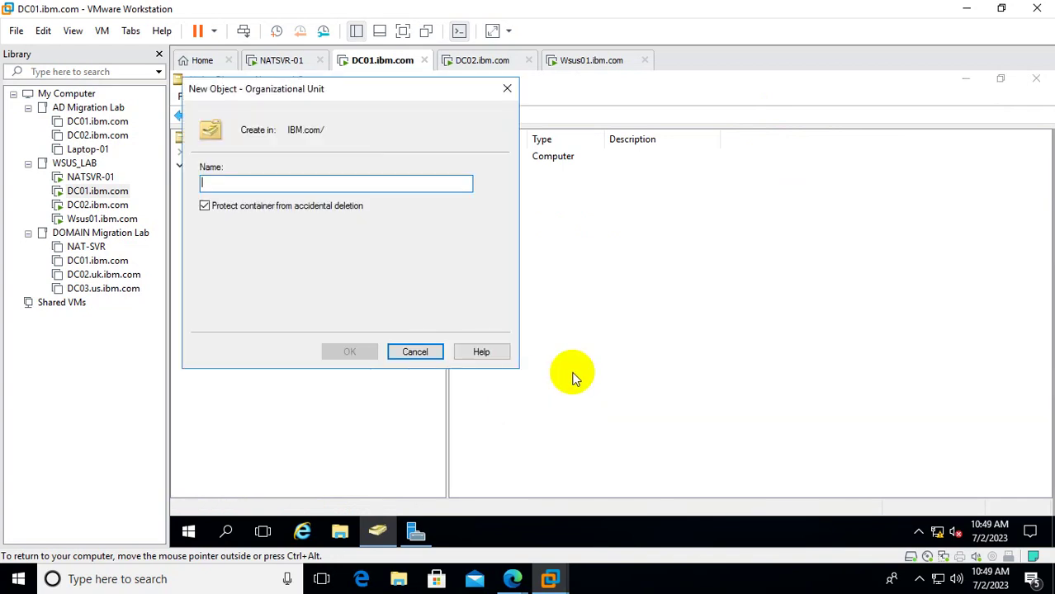
type("Member")
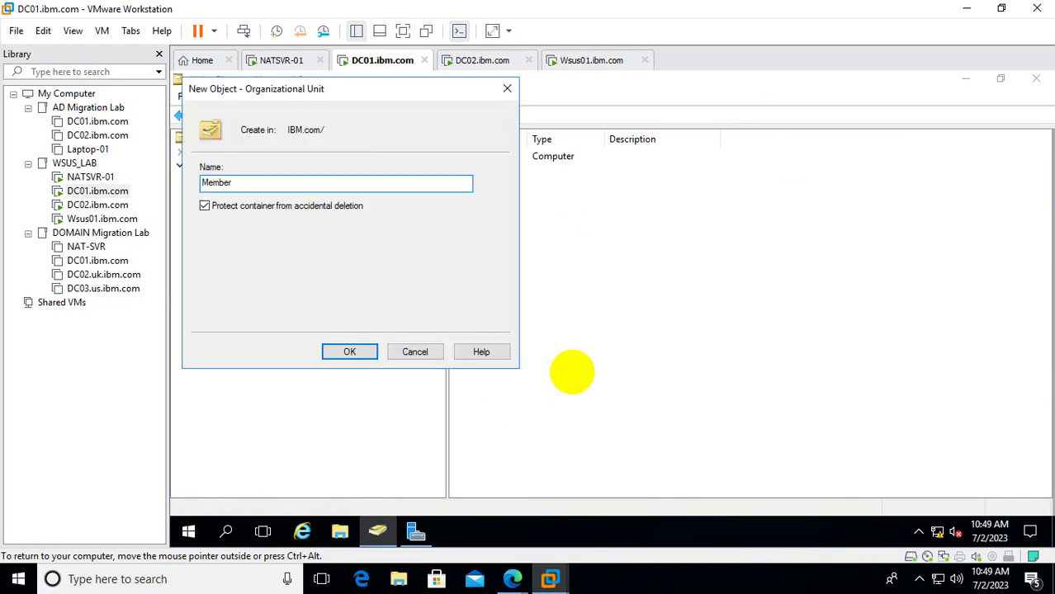
type("SVR")
left_click(363, 353)
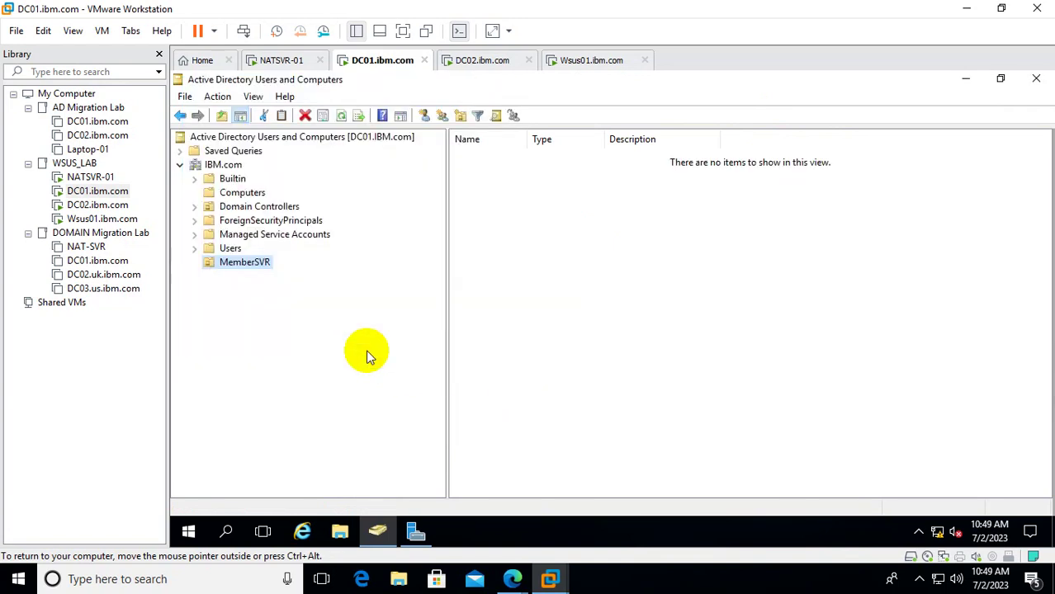
Move the WSUS01 computer from Computers into MemberSVR and check it arrived.
left_click(253, 192)
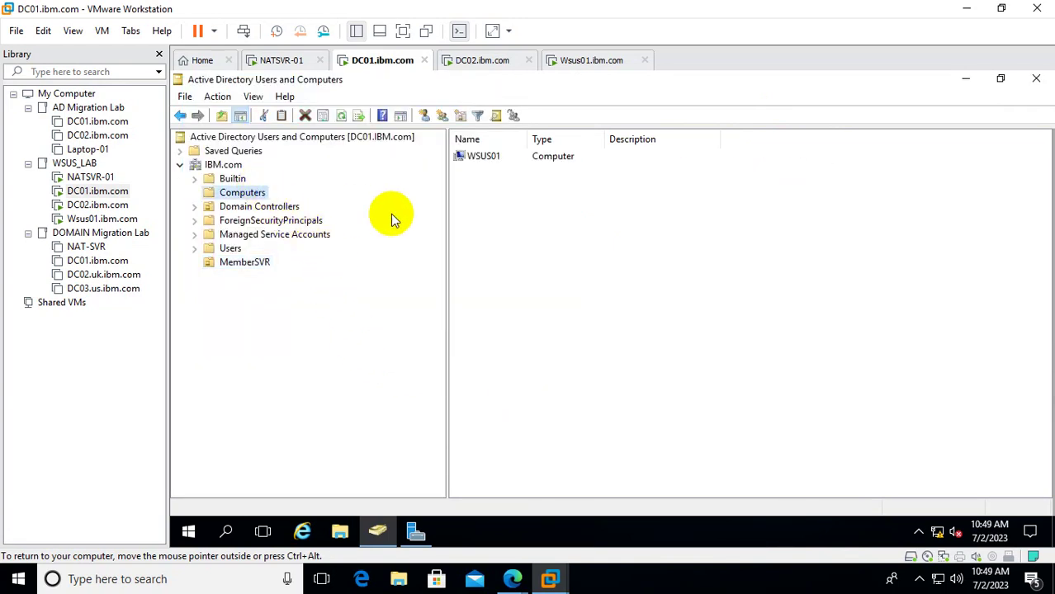
right_click(484, 158)
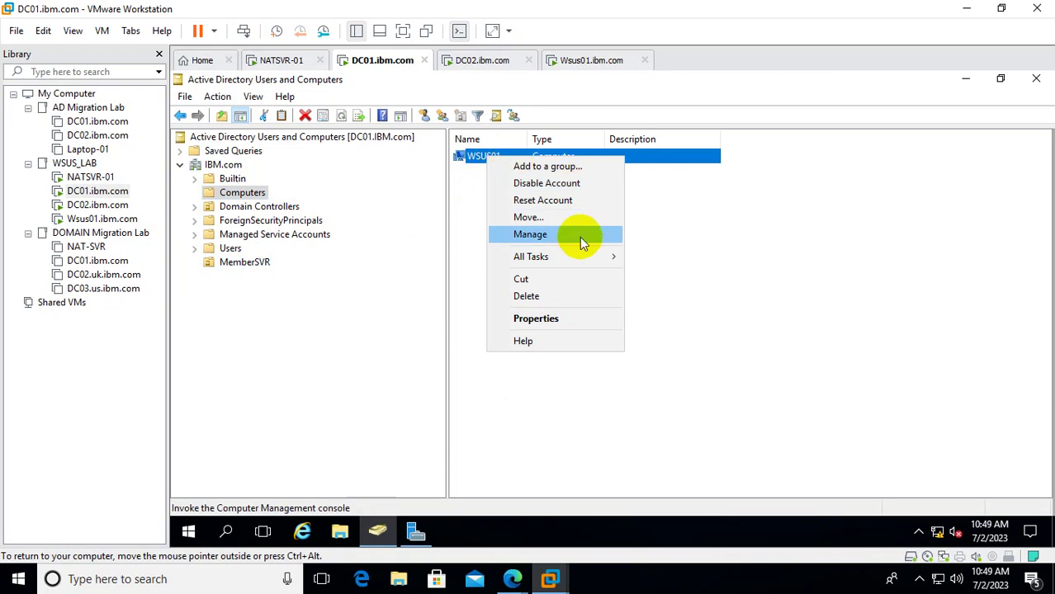
left_click(553, 216)
left_click(326, 260)
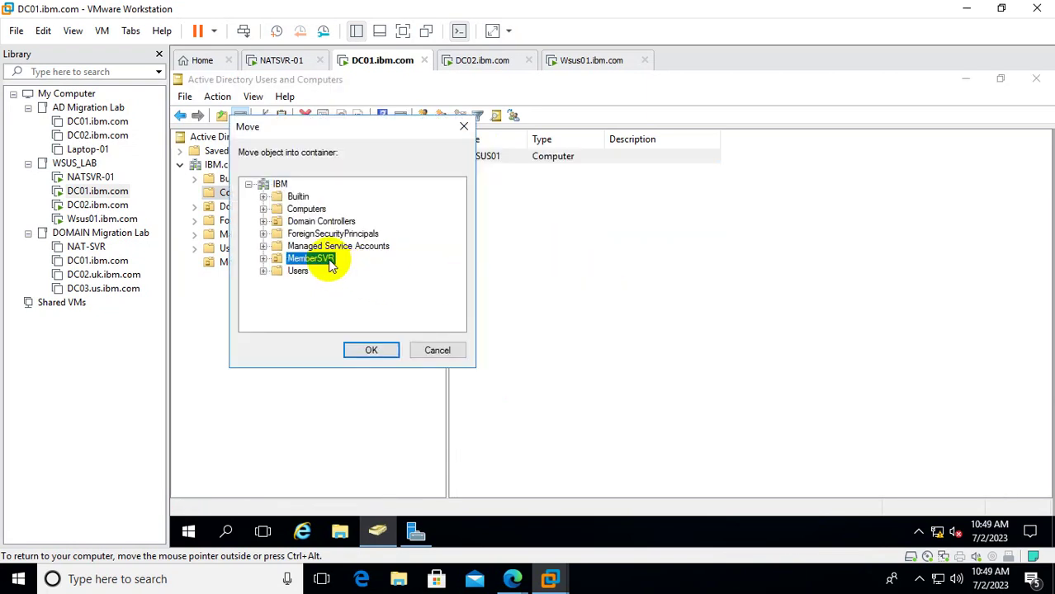
left_click(372, 350)
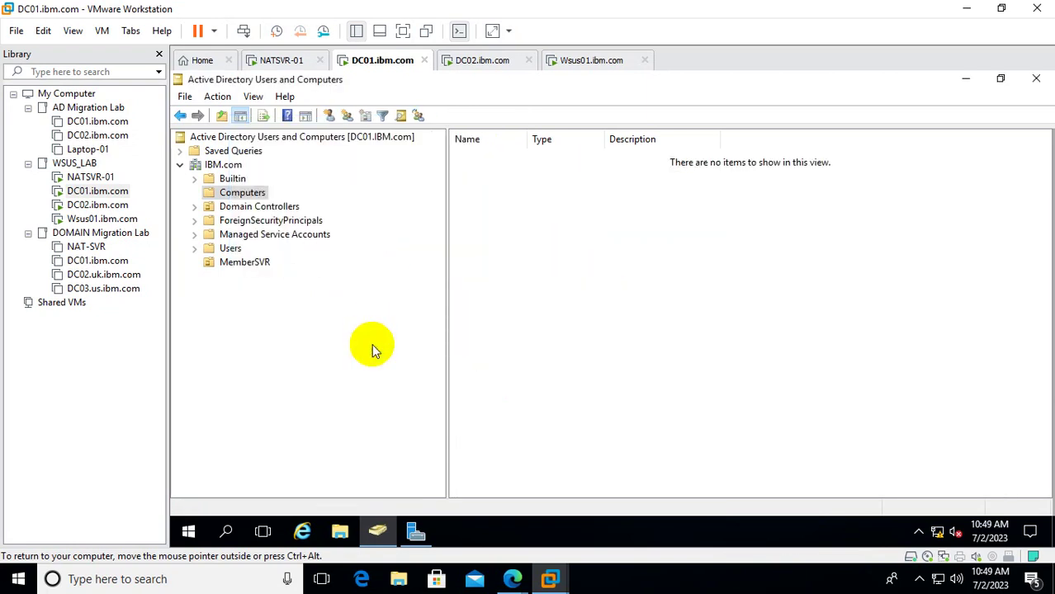
left_click(256, 263)
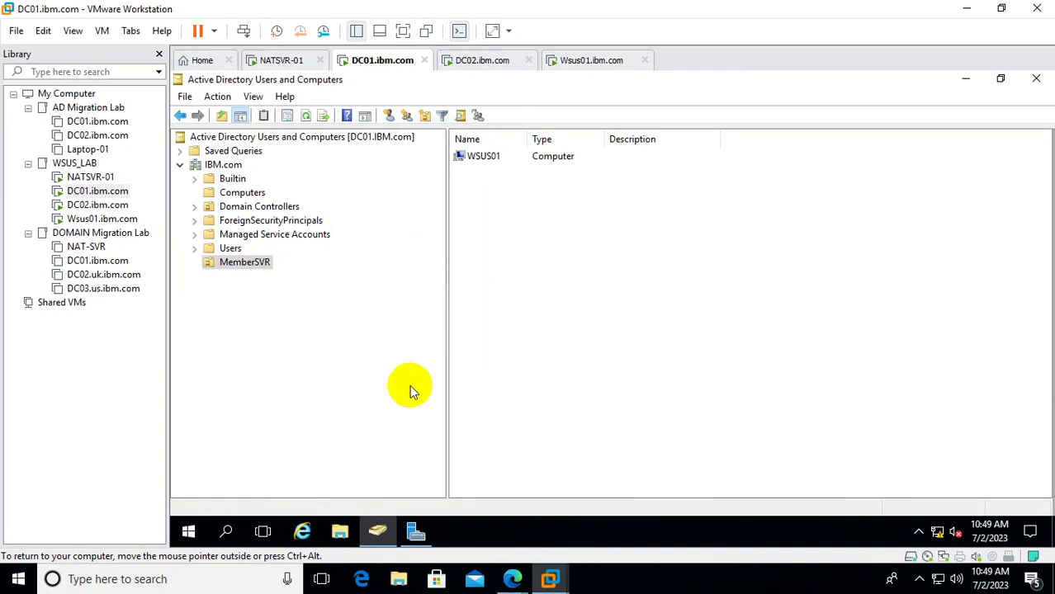
Launch Group Policy Management via gpmc.msc and maximize its window.
right_click(188, 531)
left_click(281, 459)
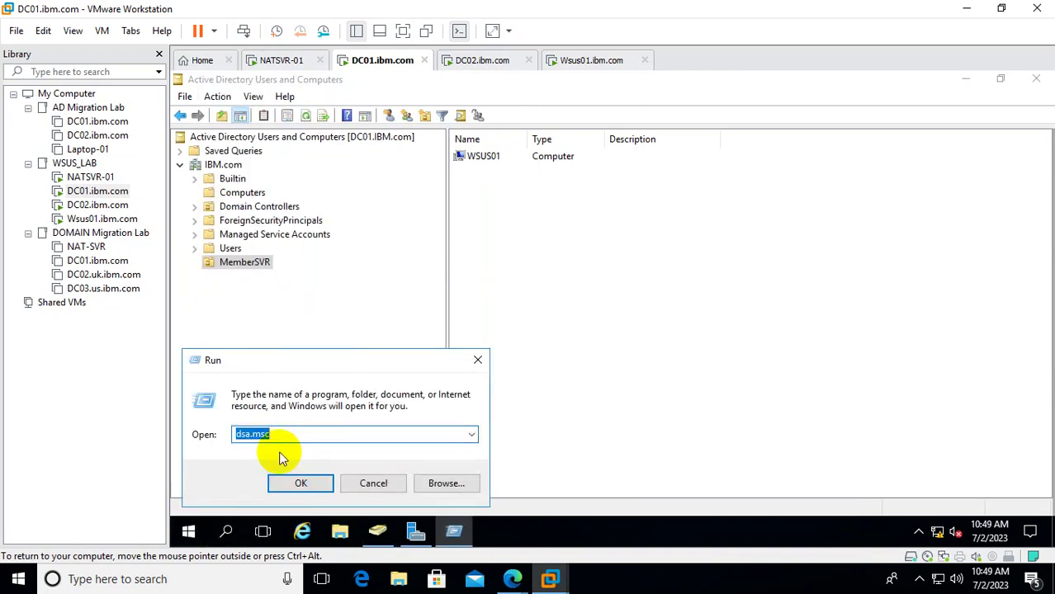
type("gpmc.ms")
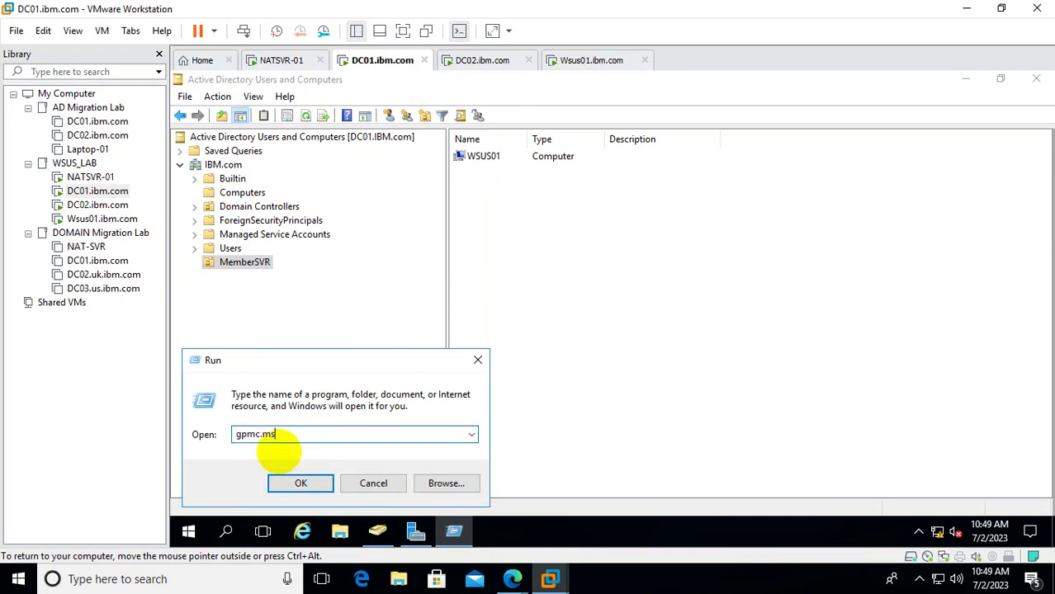
type("c")
key("Return")
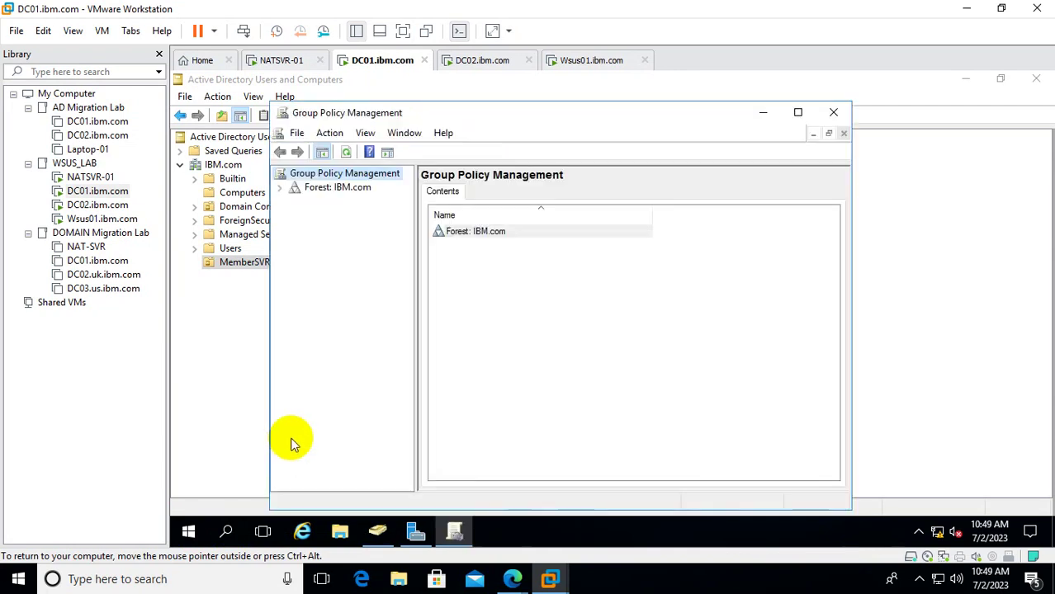
left_click(798, 114)
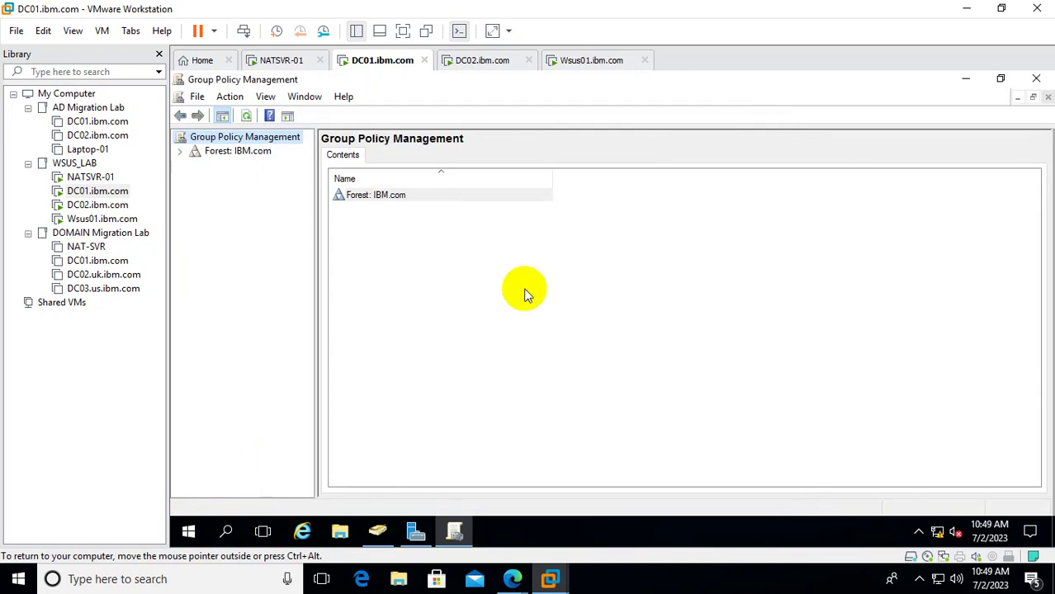
Expand Forest: IBM.com > Domains > IBM.com > Group Policy Objects, widening the tree pane.
left_click(180, 151)
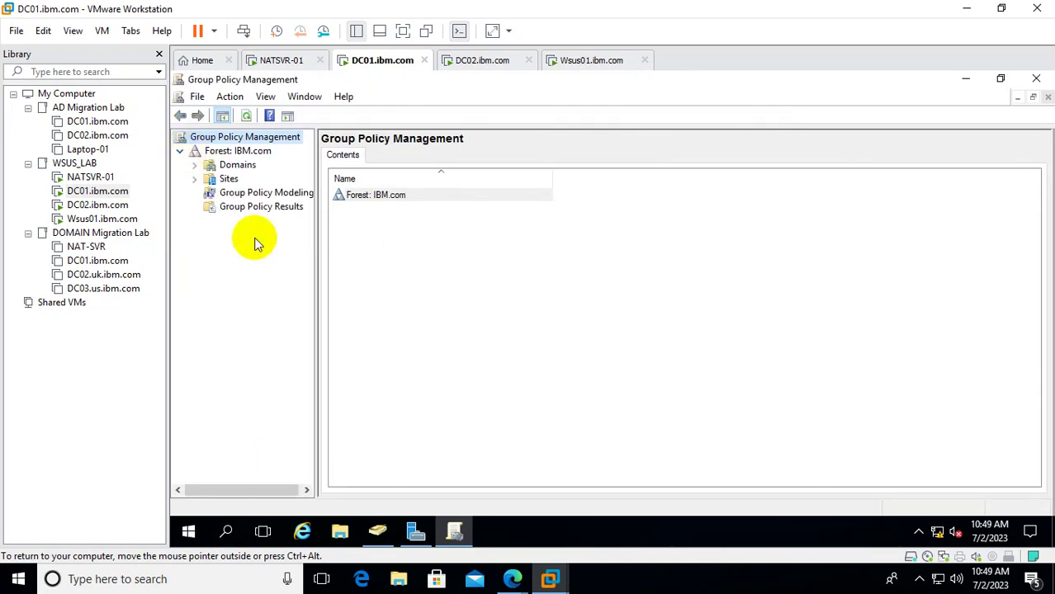
left_click(194, 165)
left_click(212, 179)
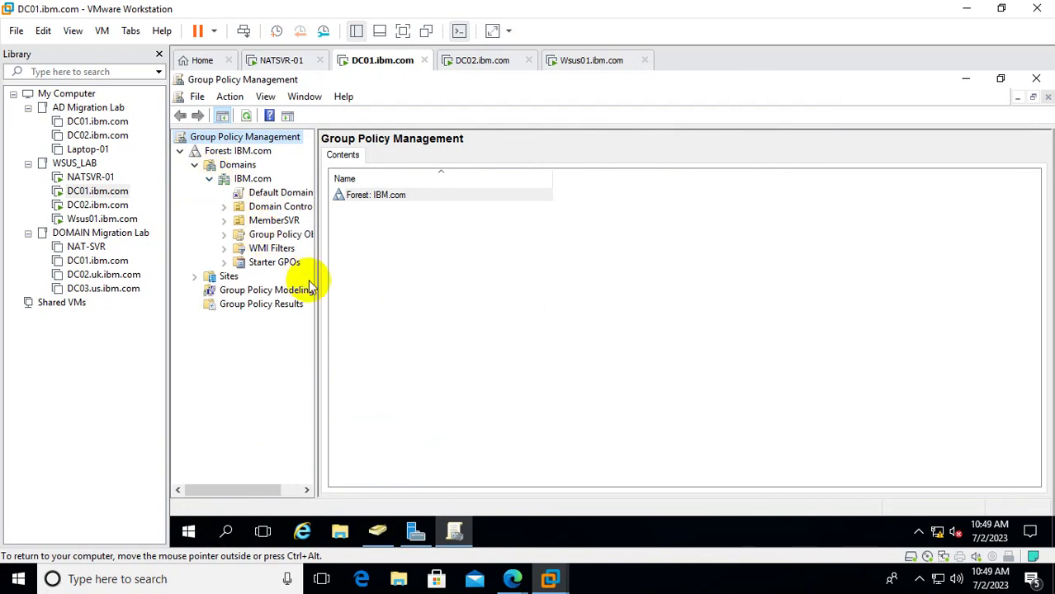
left_click_drag(315, 266, 467, 269)
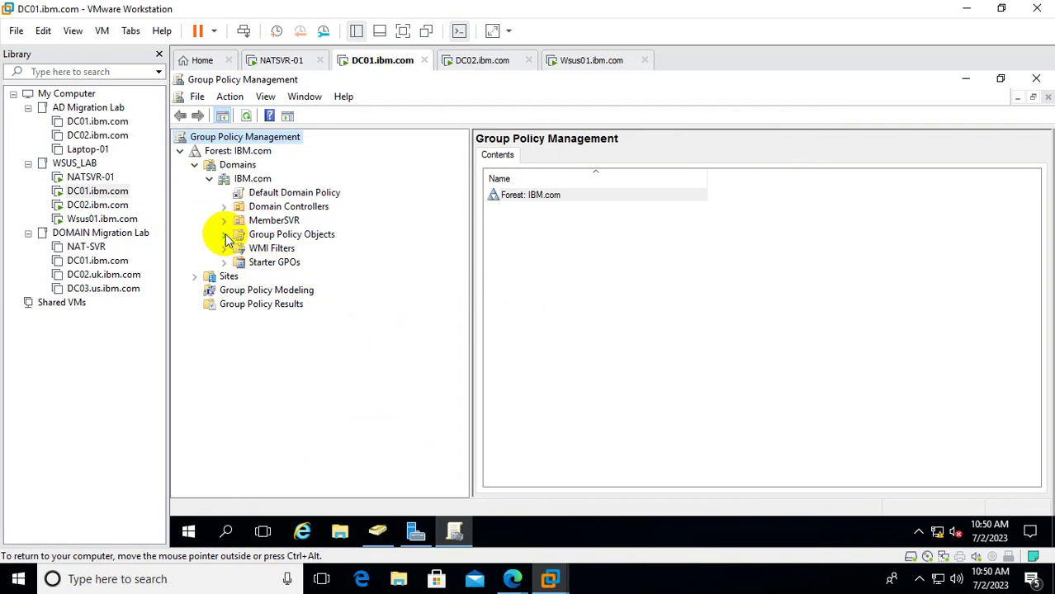
left_click(223, 235)
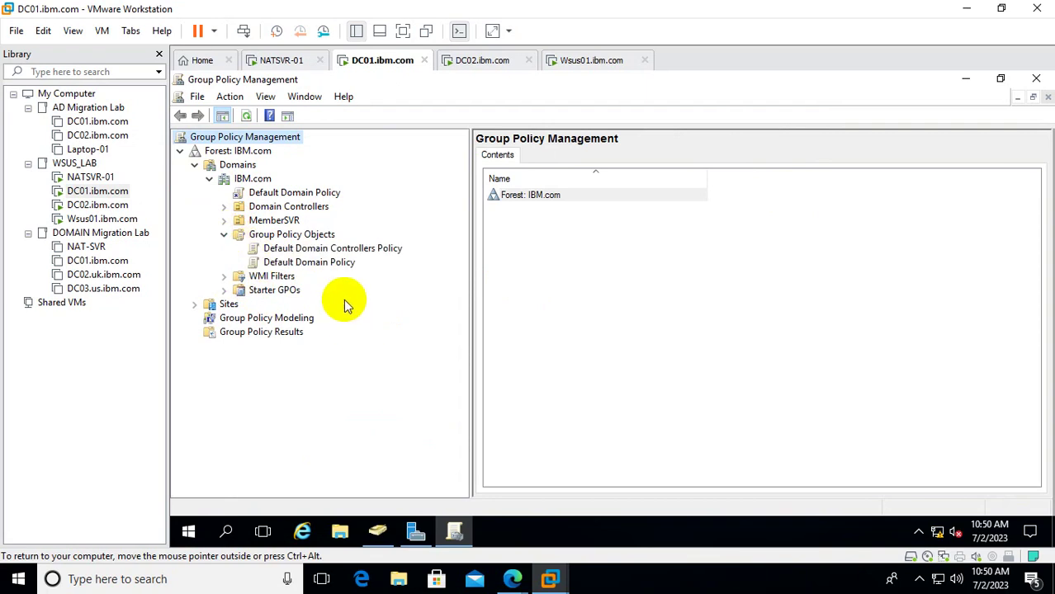
Create a new GPO named WSUS_Confihuration under Group Policy Objects and select it.
right_click(287, 237)
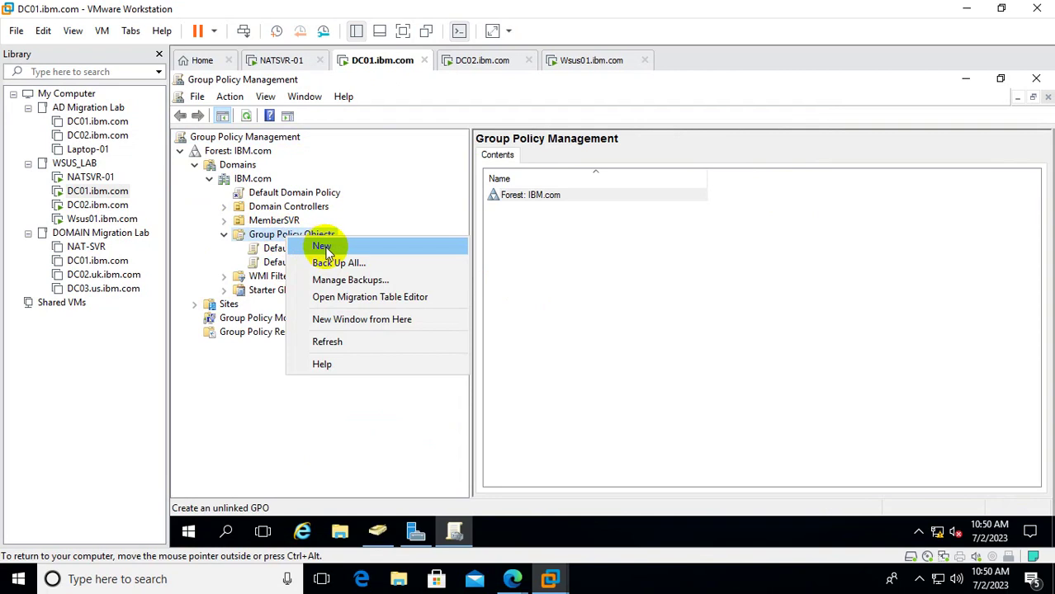
left_click(322, 247)
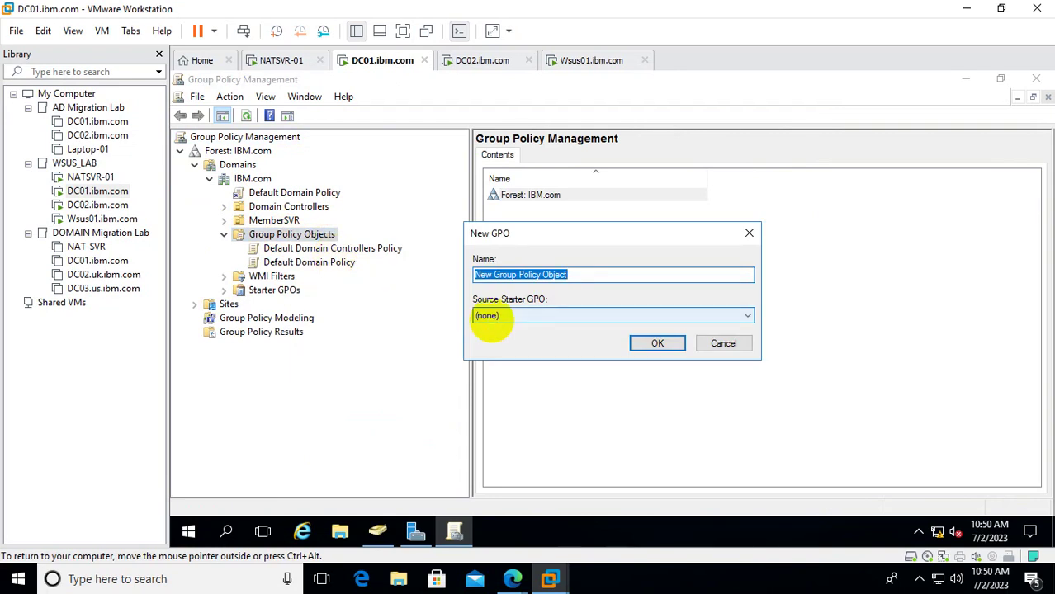
type("WSUSConfi")
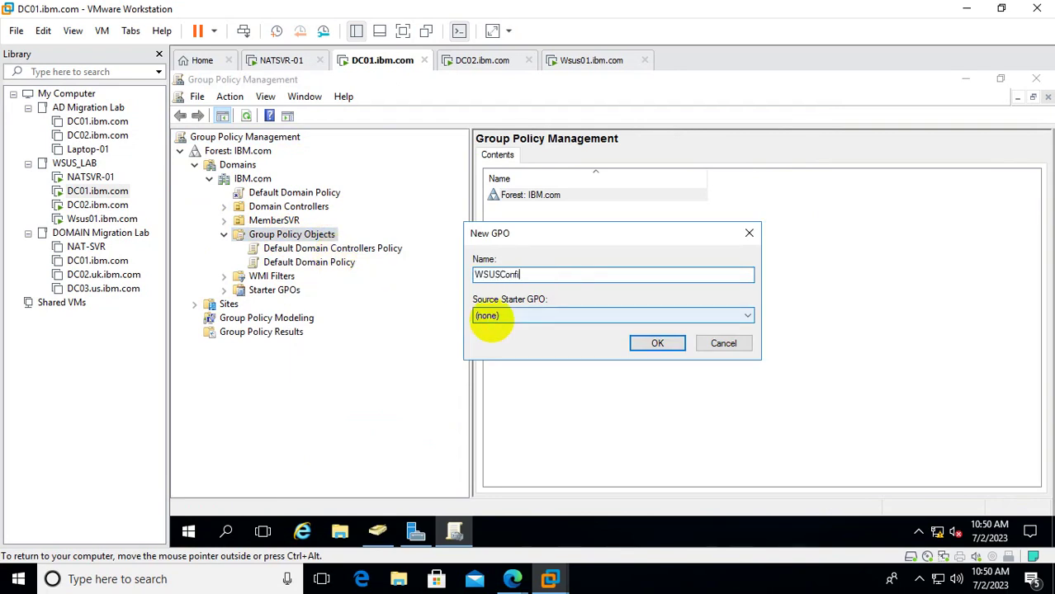
type("huration")
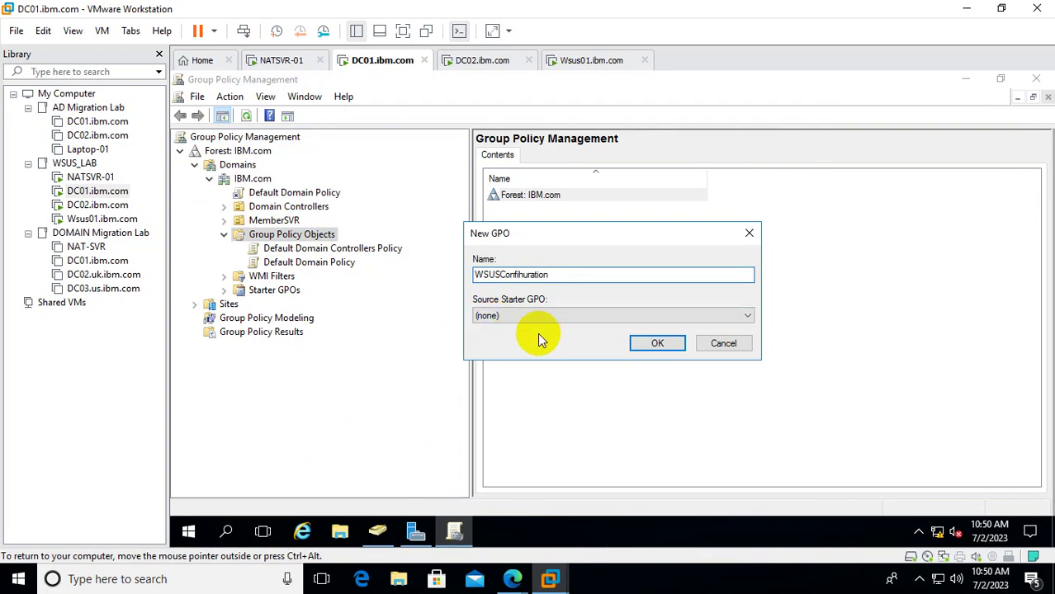
left_click(500, 275)
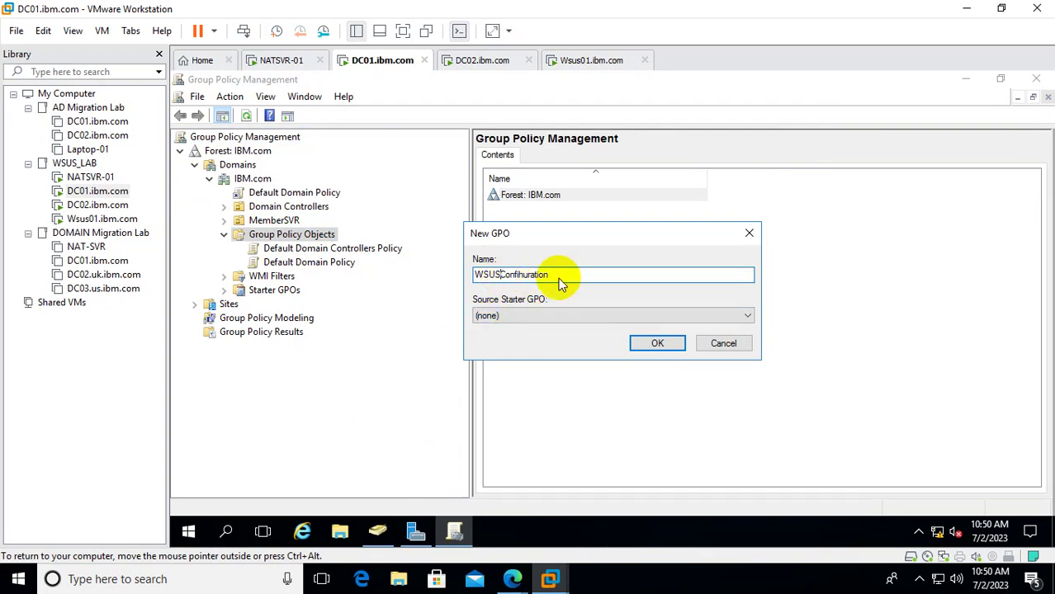
type("_")
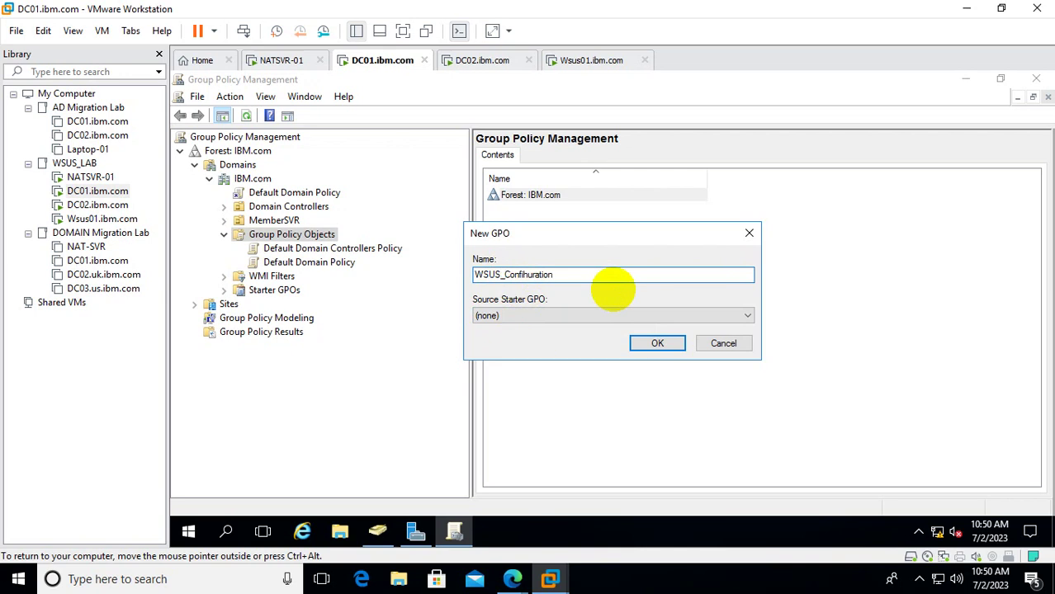
left_click(654, 345)
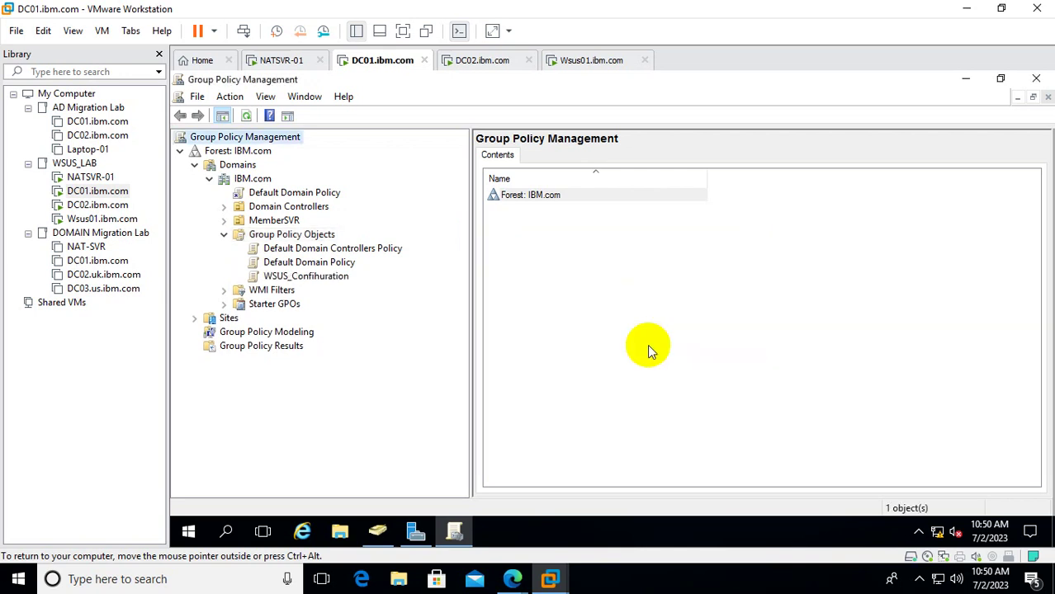
left_click(326, 278)
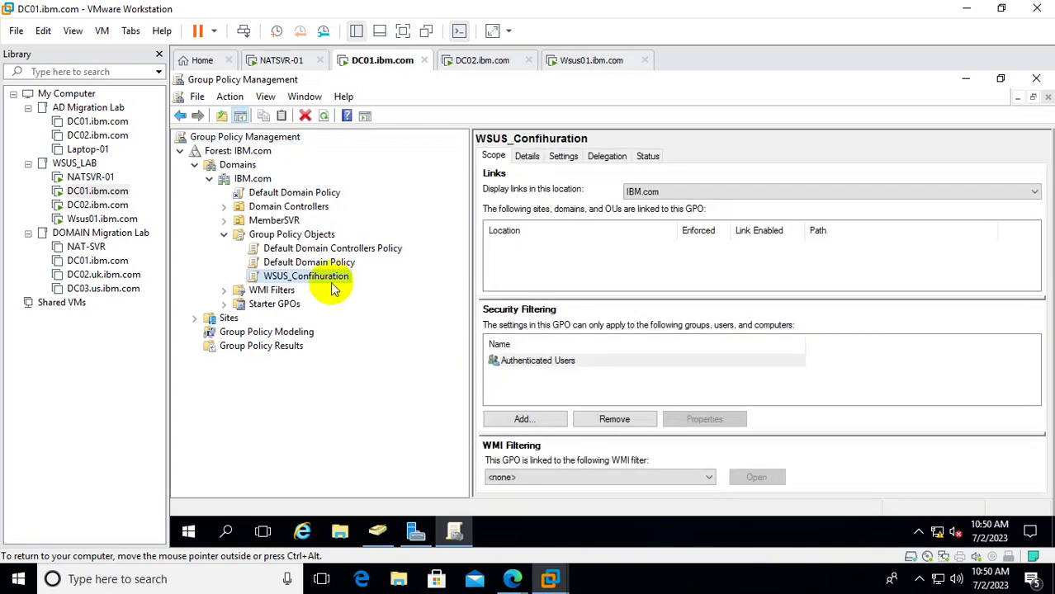
Fix the misspelled WSUS_Confihuration policy name to read WSUS_Configuration.
right_click(328, 281)
left_click(371, 465)
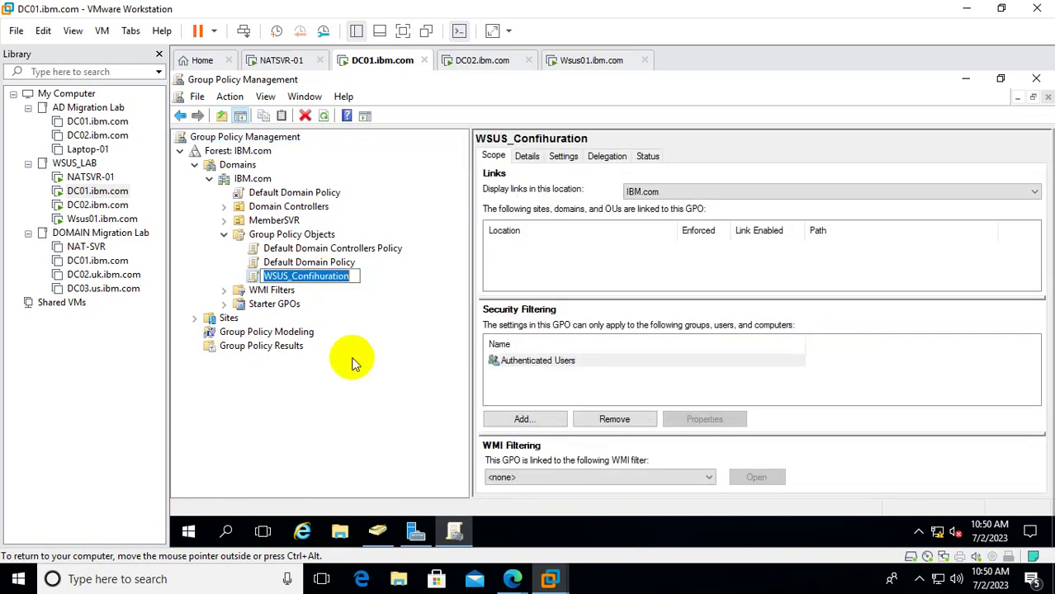
left_click(357, 279)
key("BackSpace")
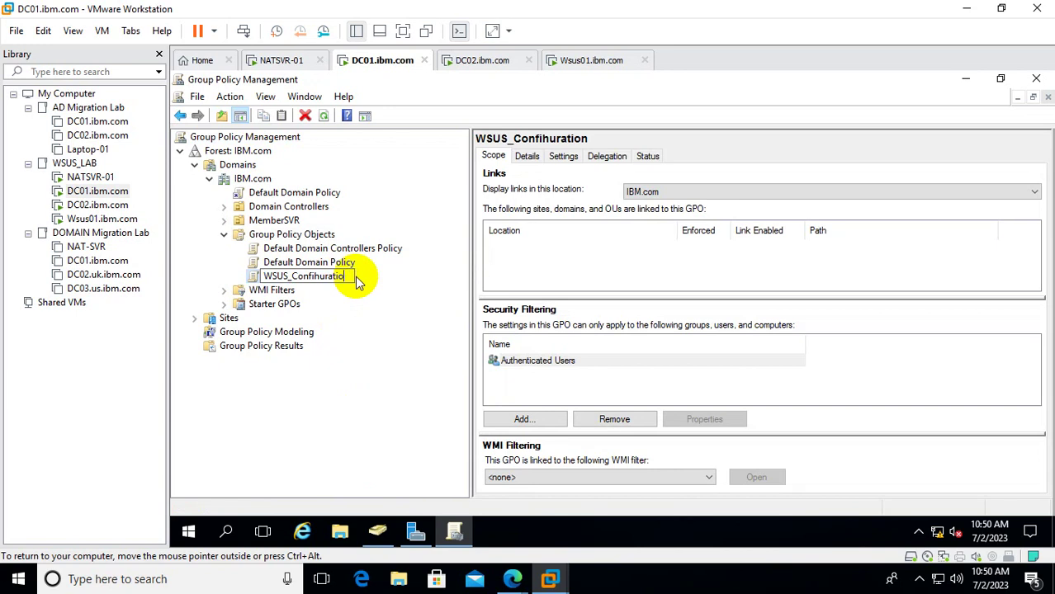
key("BackSpace")
key("BackSpace")
key("BackSpace")
type("gur")
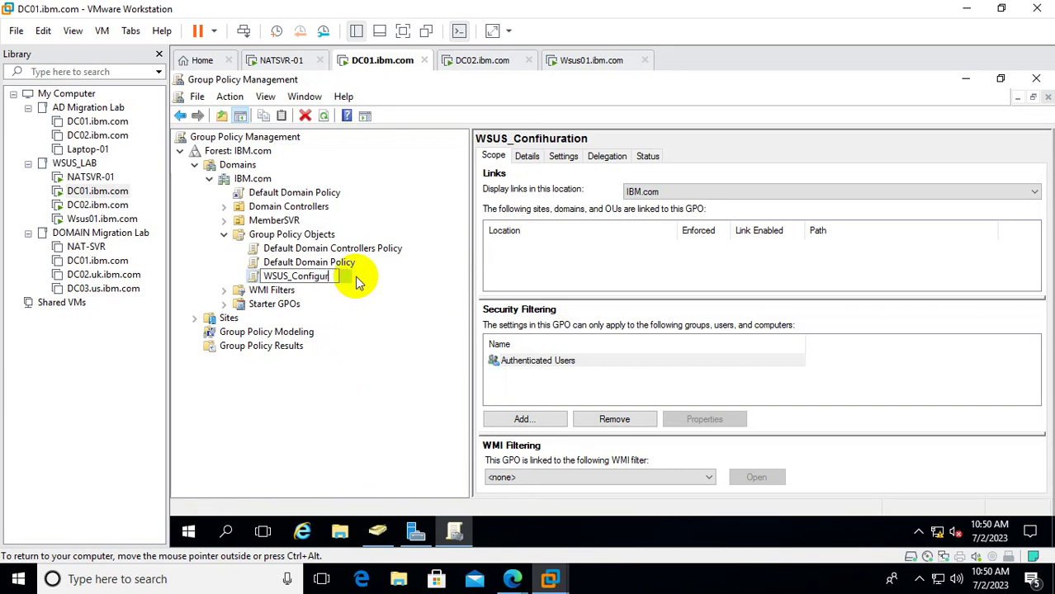
type("ation")
key("Return")
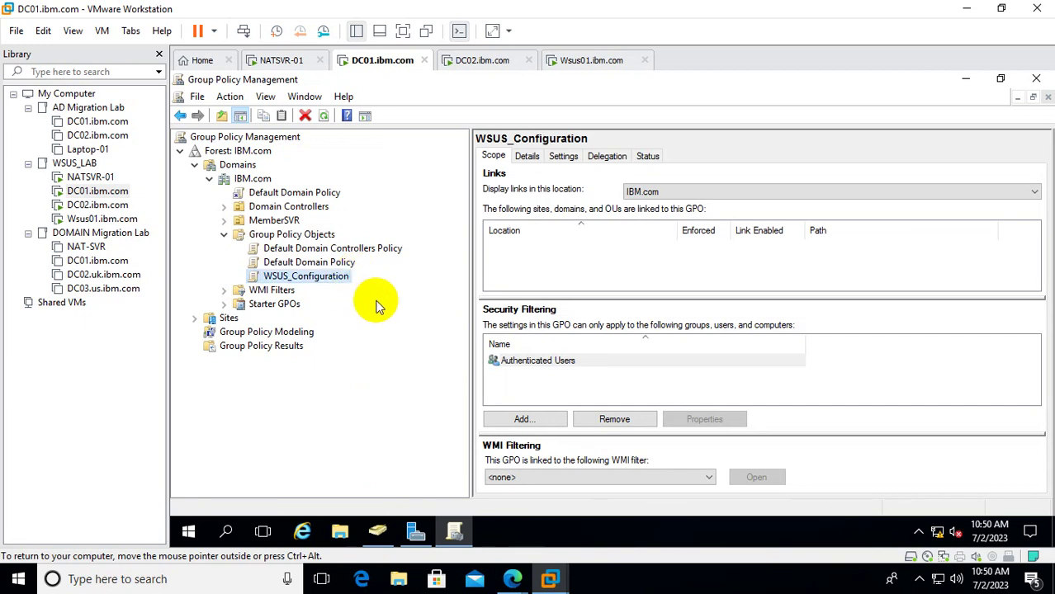
Show WSUS_Configuration's Settings report, dismissing the Internet Explorer blocked-content warning.
left_click(564, 156)
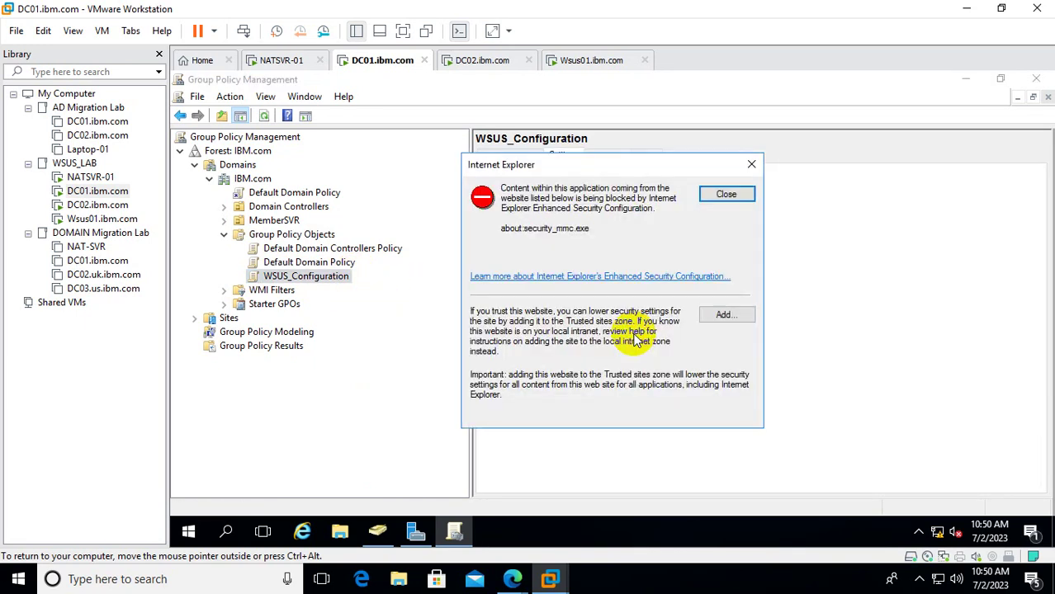
left_click(738, 195)
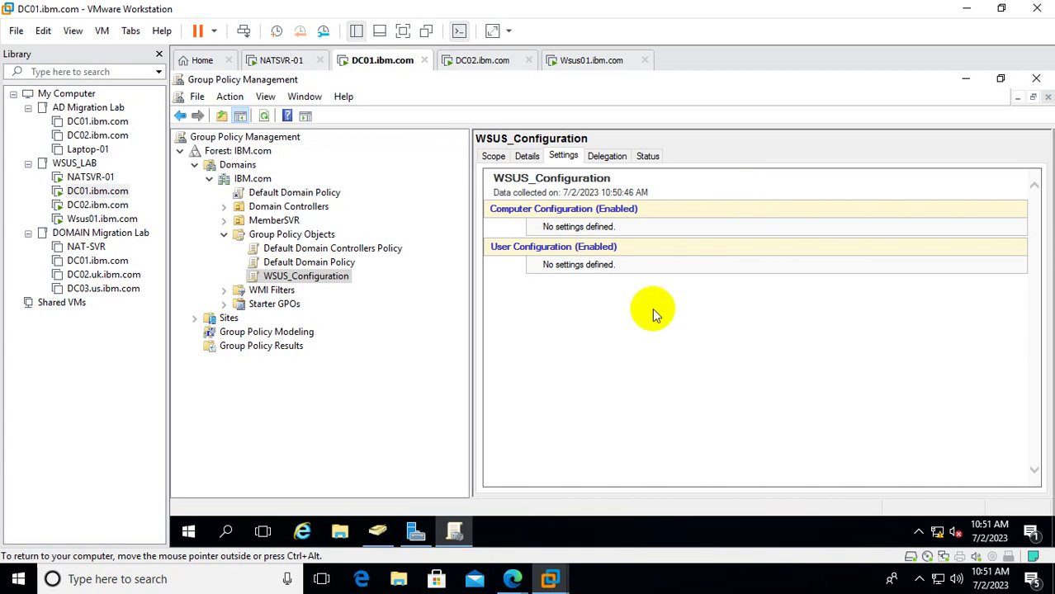
right_click(591, 230)
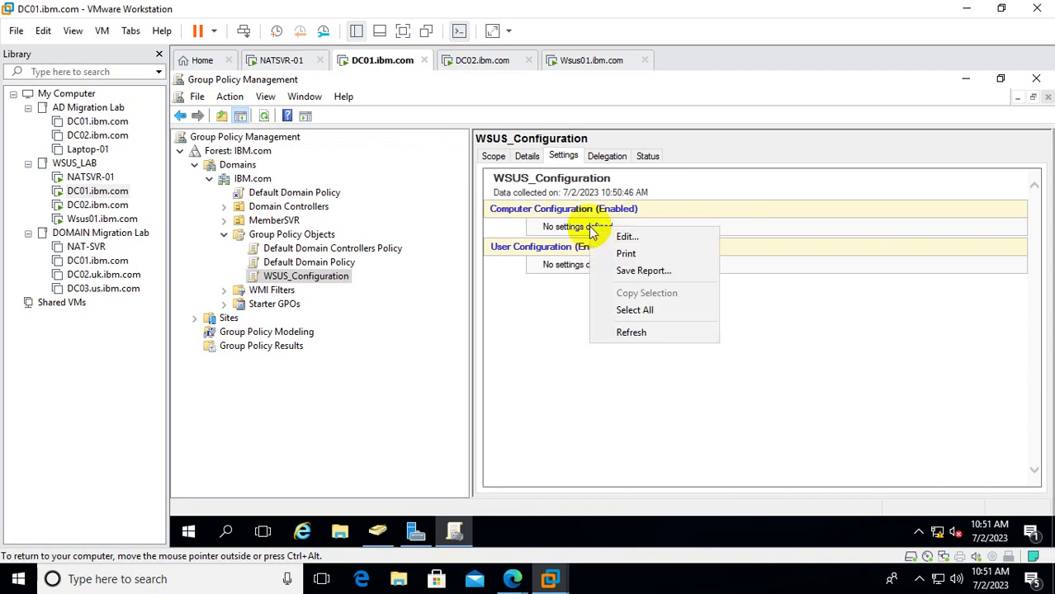
Edit the GPO and expand Computer Configuration > Policies > Administrative Templates > Windows Components.
left_click(625, 237)
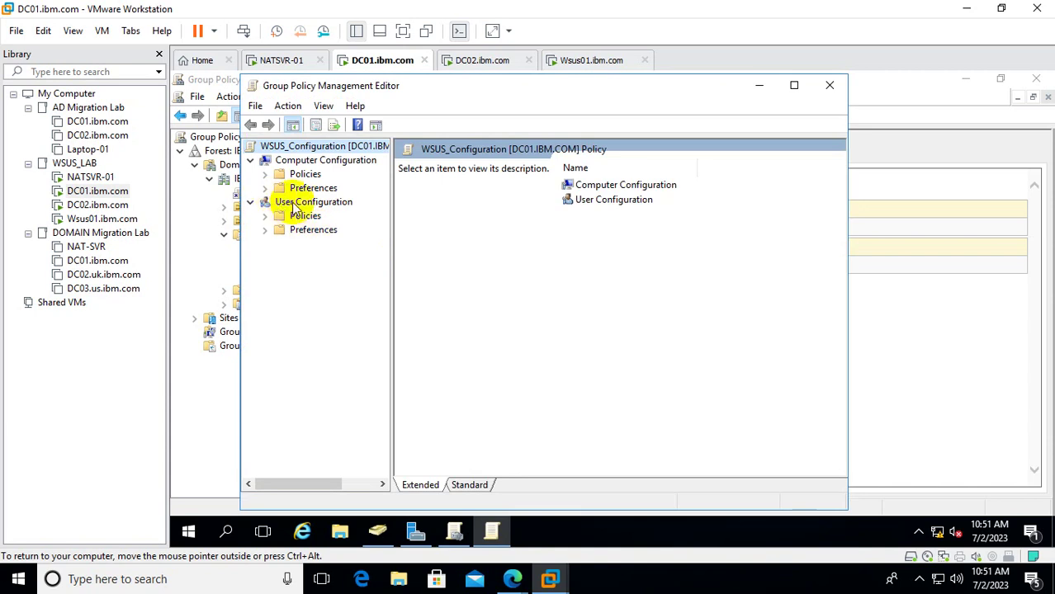
left_click(265, 175)
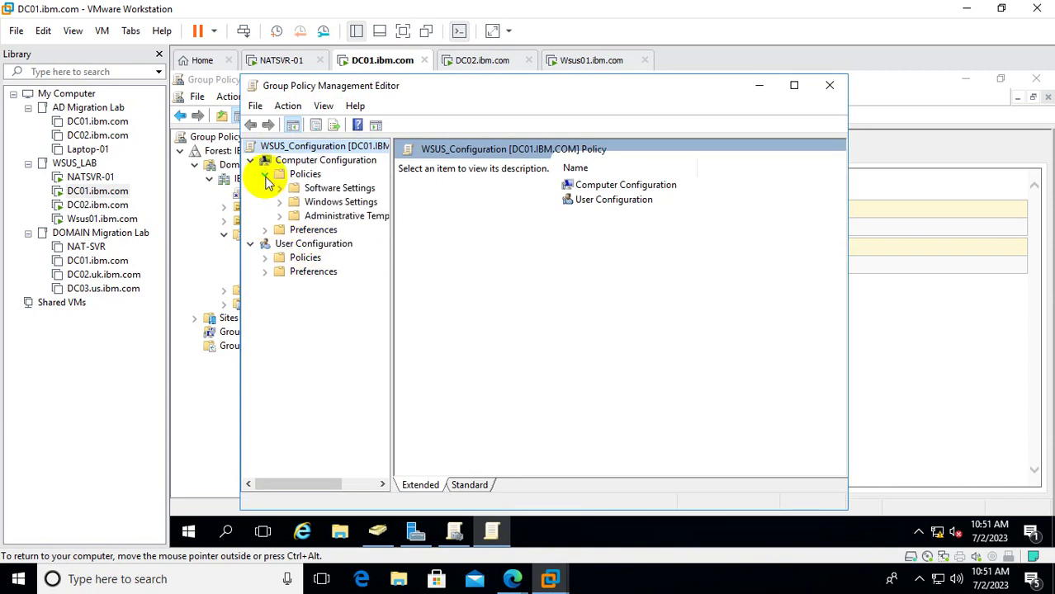
left_click(280, 215)
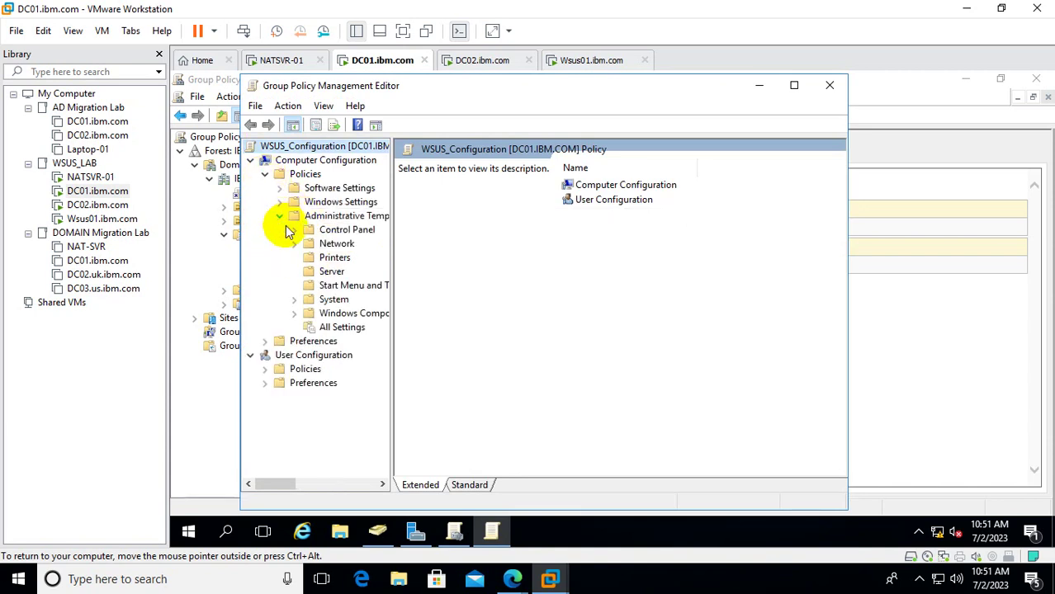
left_click_drag(392, 270, 466, 269)
left_click(355, 314)
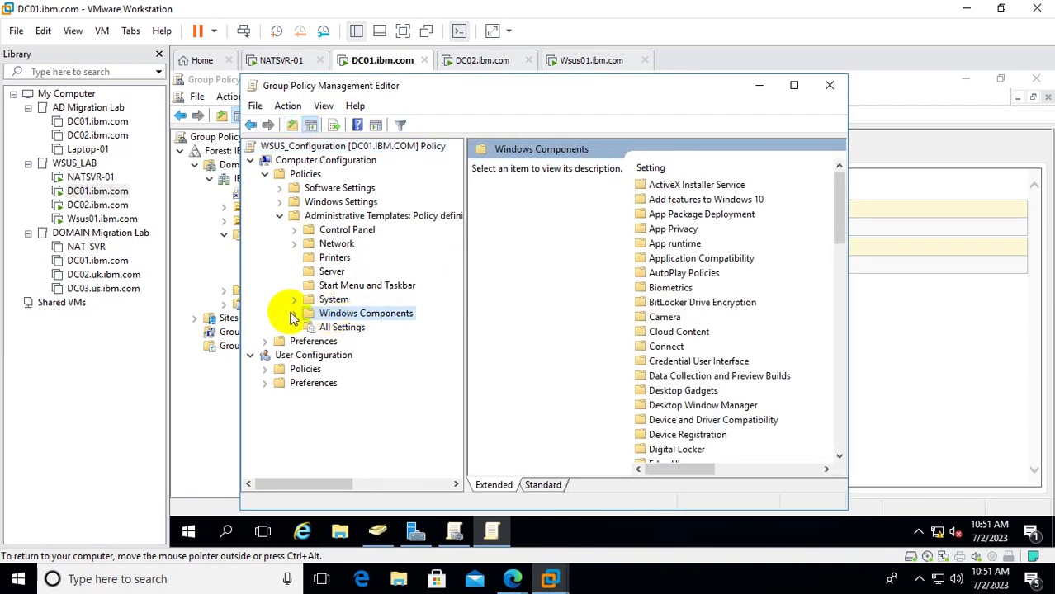
left_click(294, 314)
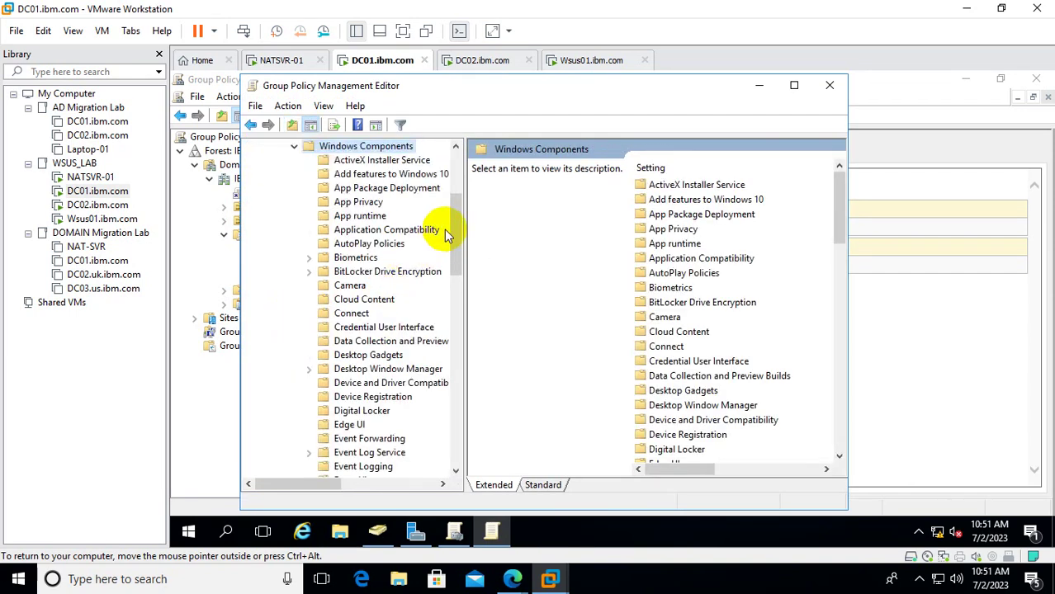
Select and expand Windows Update to show Defer Windows Updates, then maximize the editor.
left_click_drag(458, 237, 462, 383)
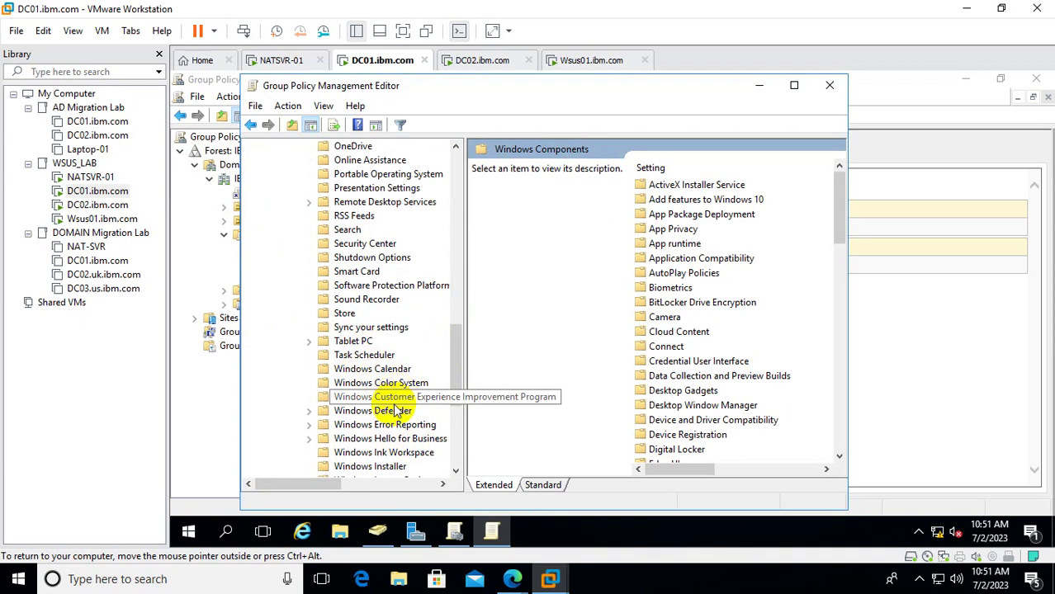
left_click(456, 471)
left_click(457, 472)
left_click(457, 471)
left_click(456, 471)
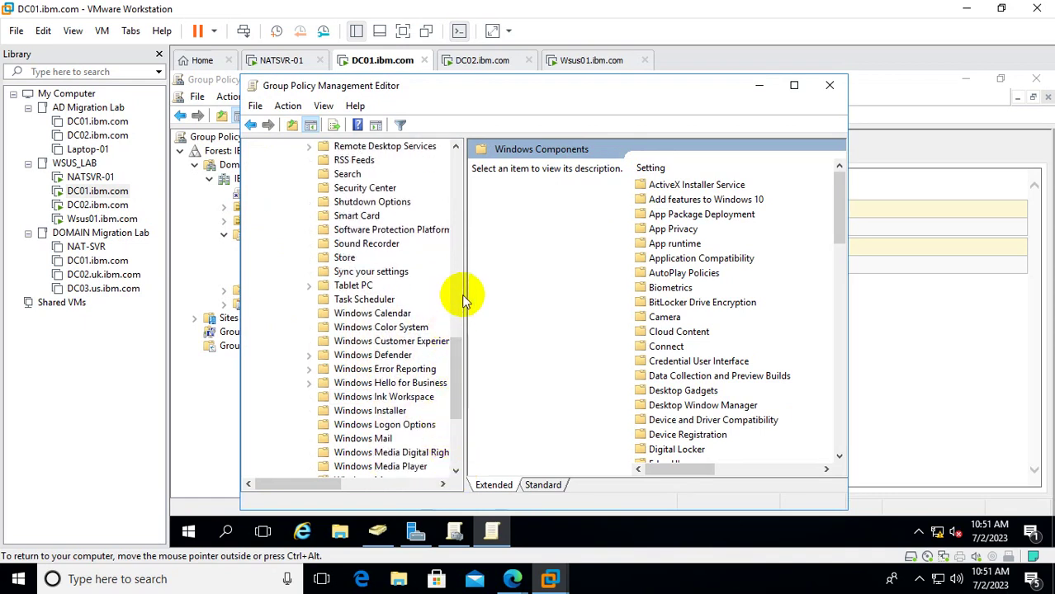
left_click_drag(466, 296, 617, 297)
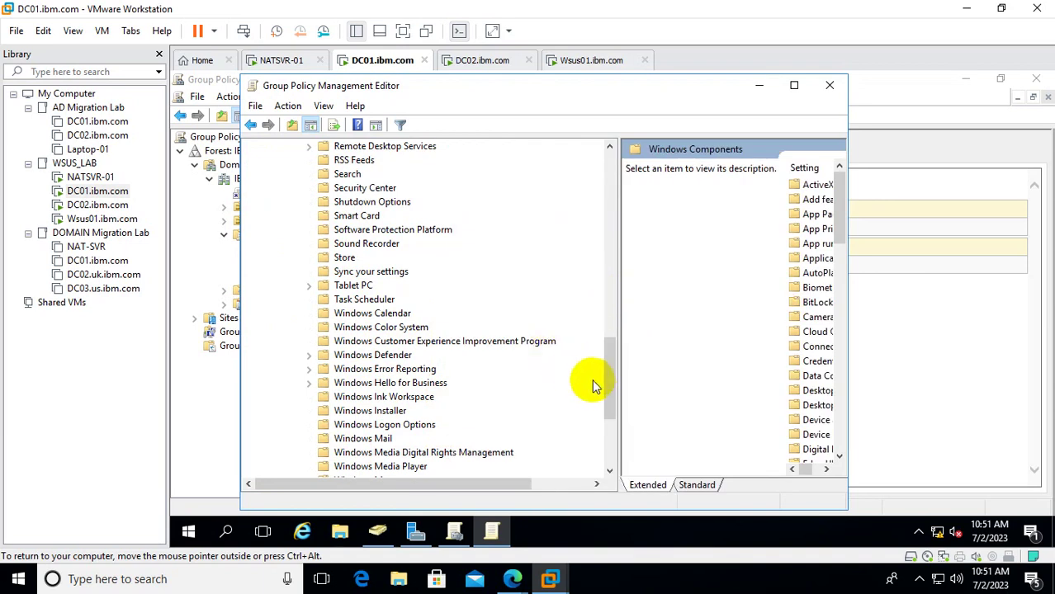
left_click_drag(616, 405, 610, 425)
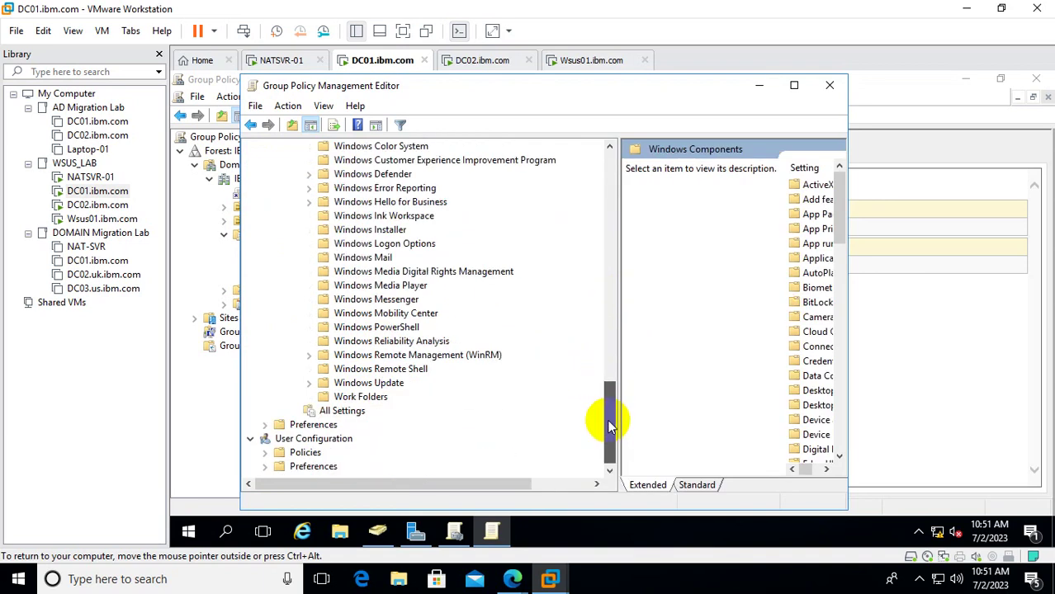
left_click(388, 383)
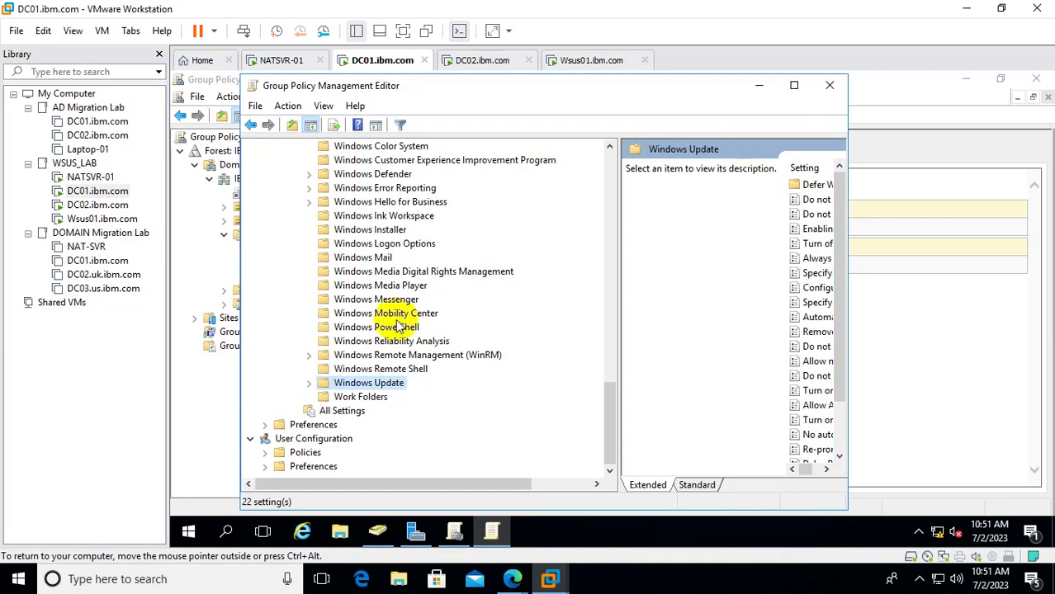
left_click(309, 383)
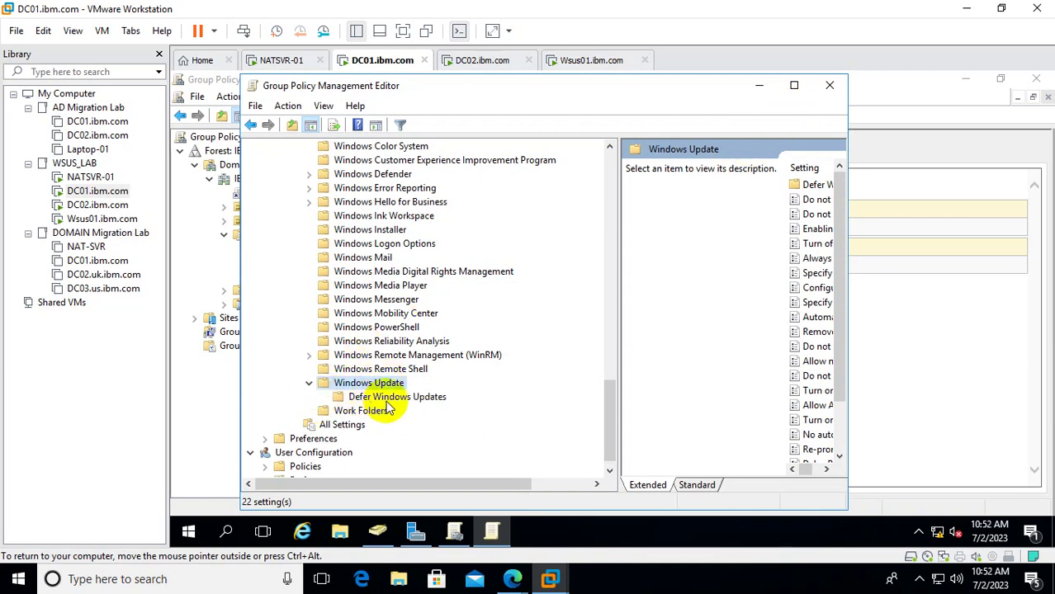
left_click(793, 85)
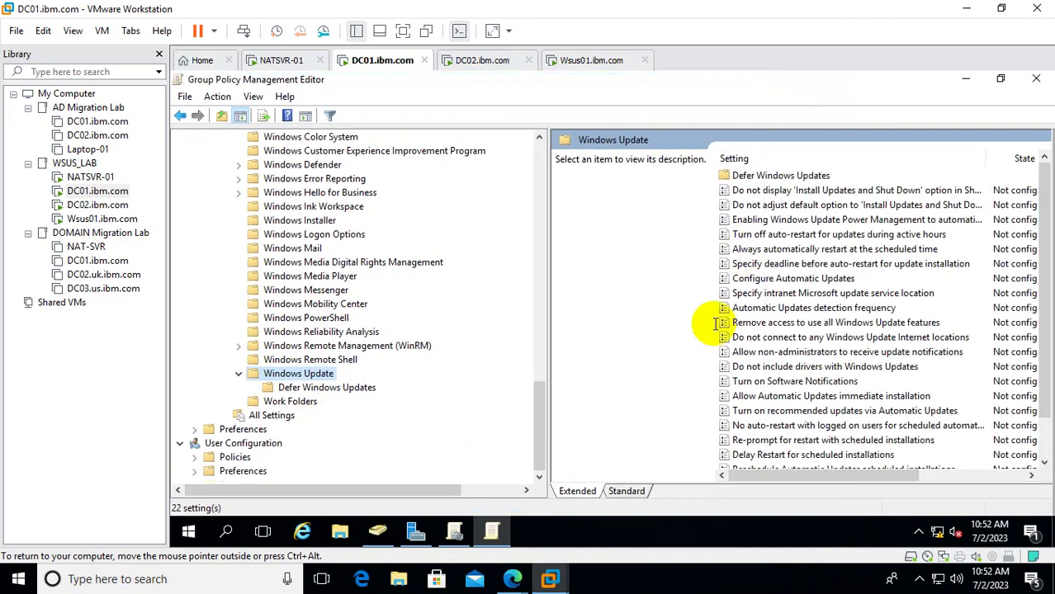
Switch to the Standard view and browse Windows Update settings, including the intranet update service location.
left_click(637, 494)
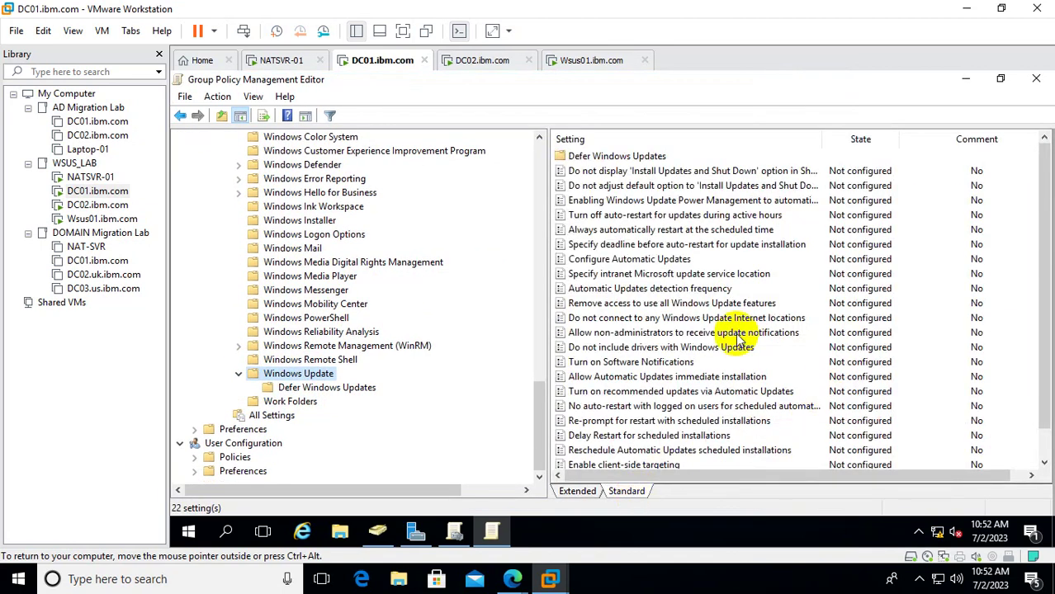
scroll(740, 338, "down", 1)
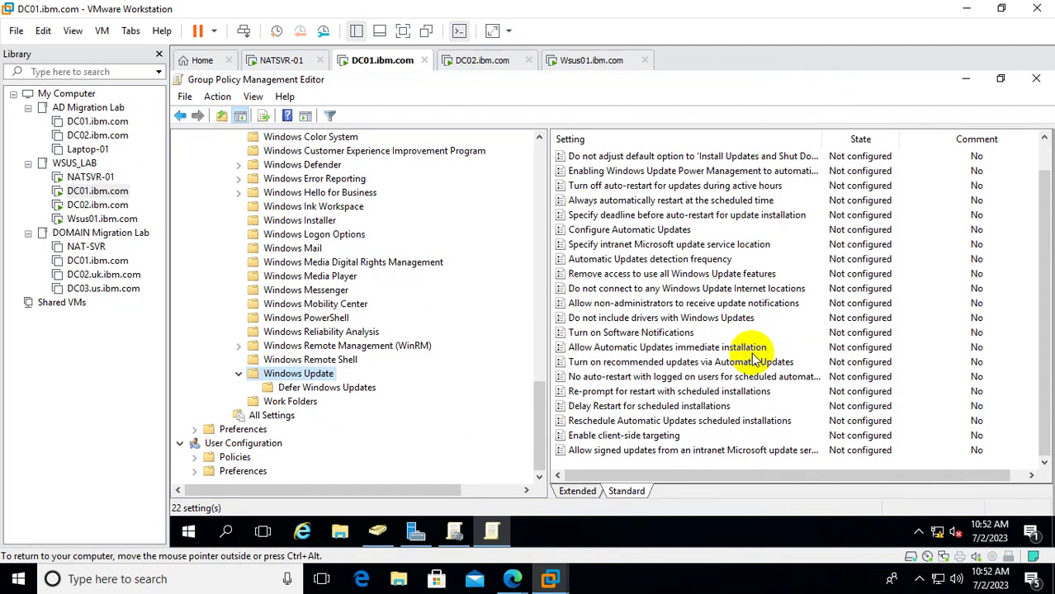
scroll(685, 324, "up", 1)
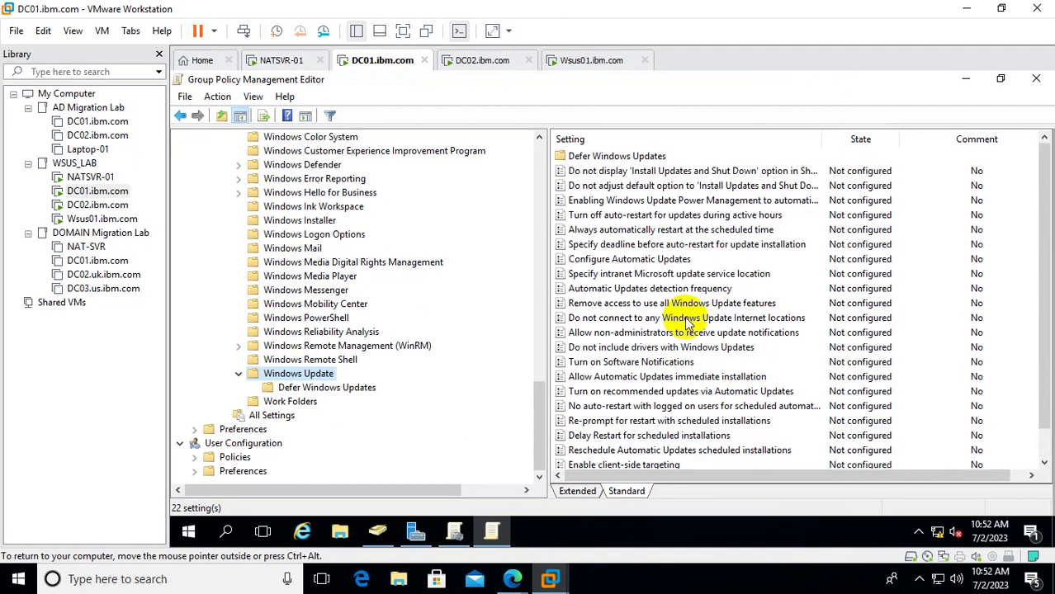
left_click(634, 262)
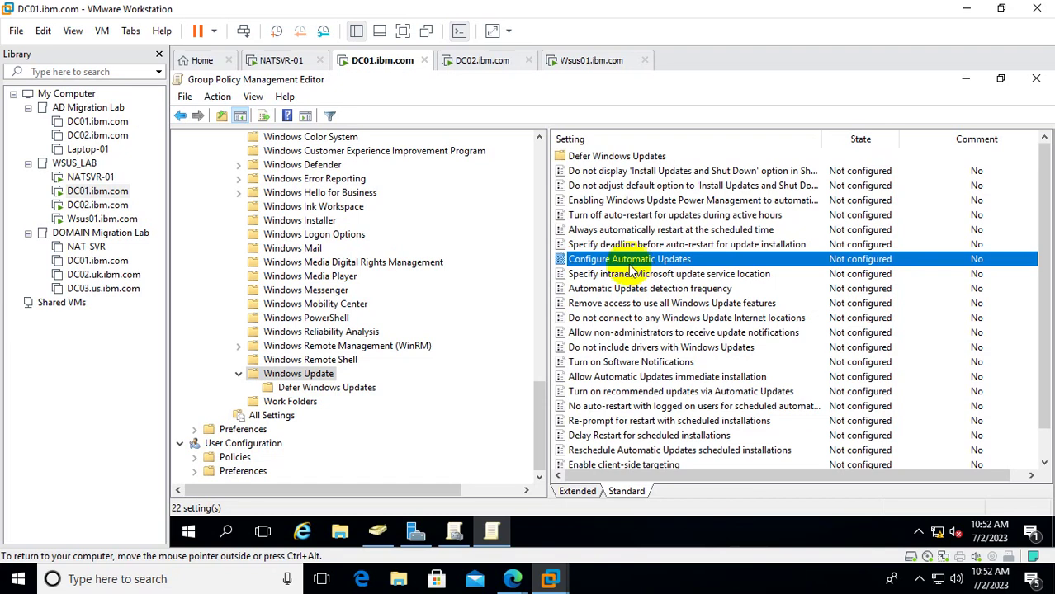
left_click(628, 275)
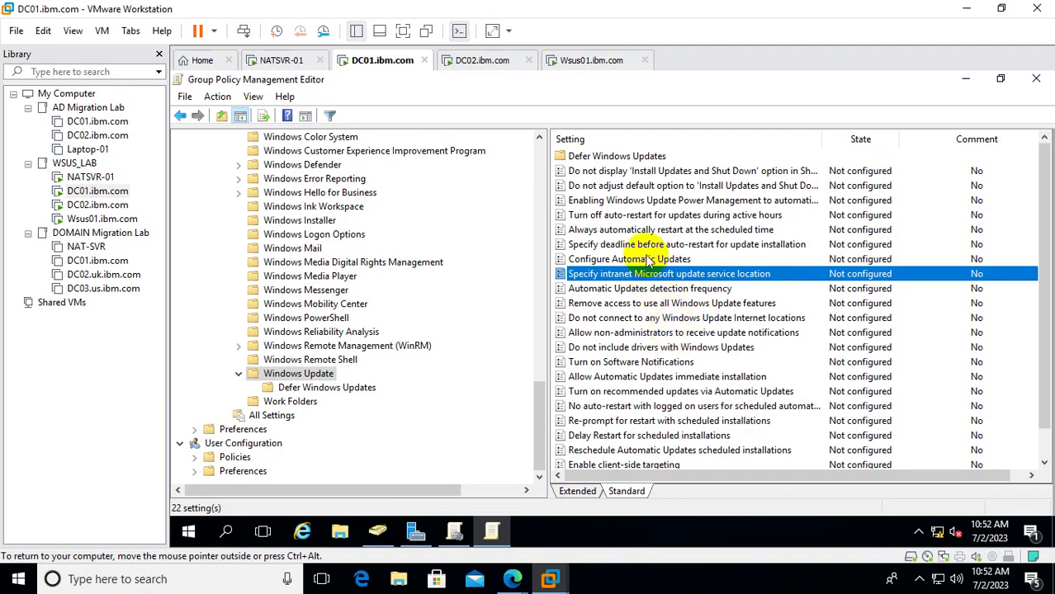
left_click(646, 259)
left_click(657, 274)
left_click(660, 289)
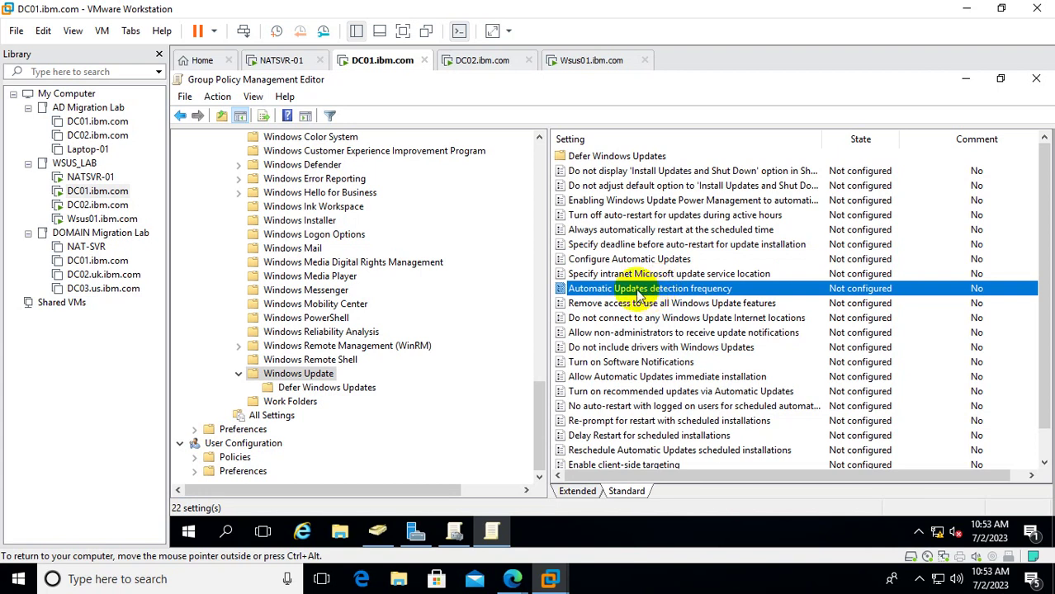
left_click(660, 279)
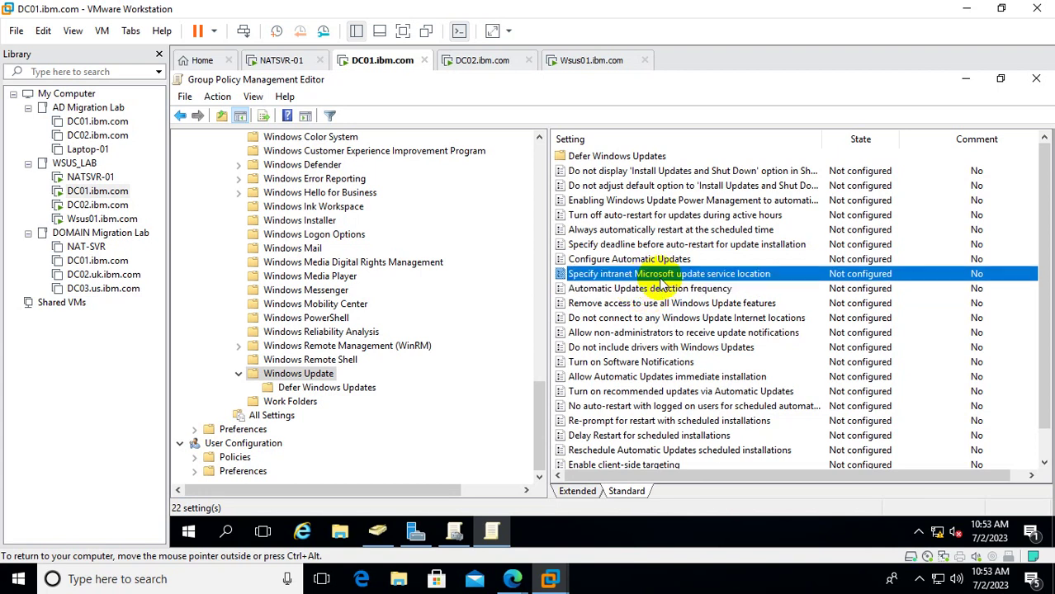
Enable the 'Specify intranet Microsoft update service location' policy, then bring Active Directory Users and Computers forward.
double_click(671, 275)
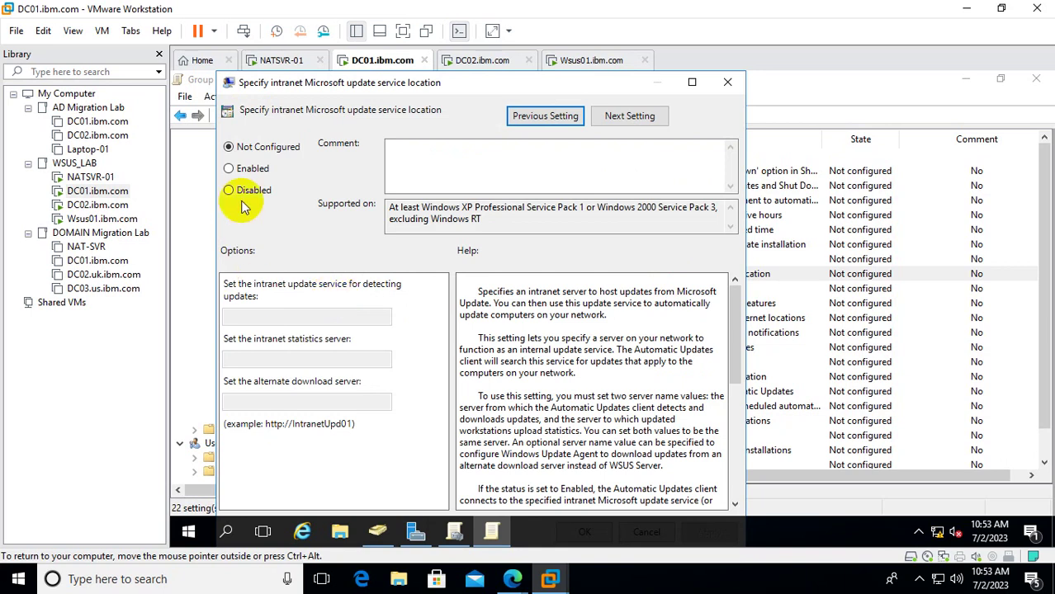
left_click(252, 172)
left_click(252, 318)
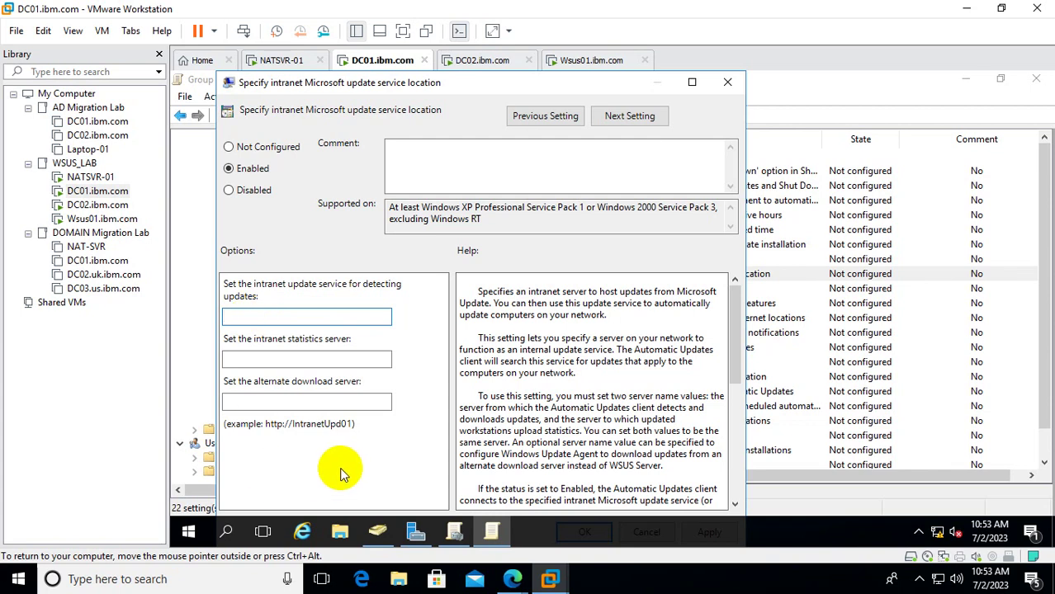
left_click(378, 534)
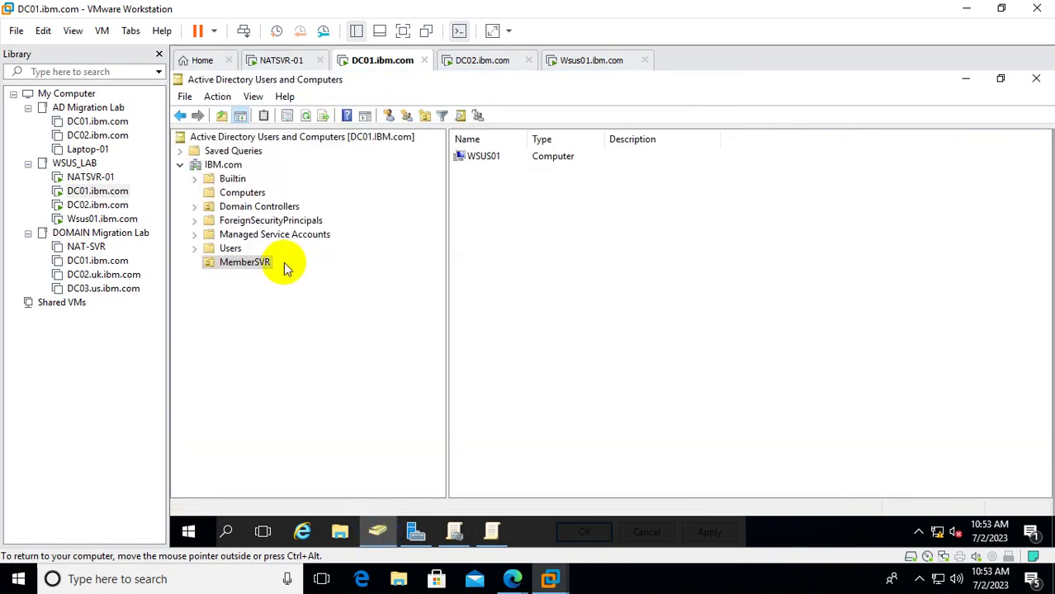
Copy the DNS name Wsus01.IBM.com from the WSUS01 computer's properties.
left_click(484, 158)
double_click(486, 159)
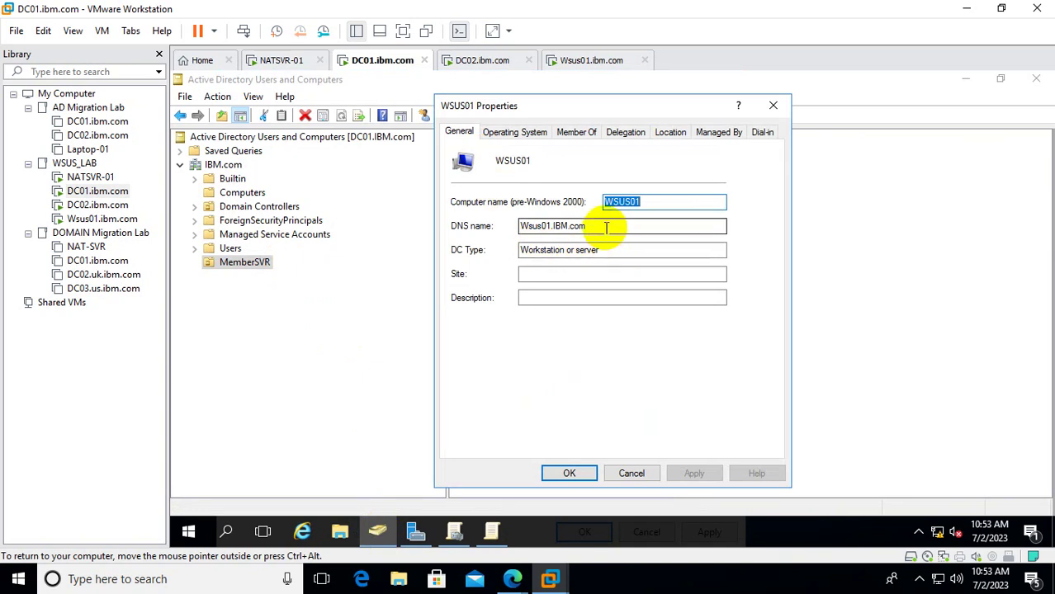
left_click_drag(608, 225, 433, 229)
right_click(554, 227)
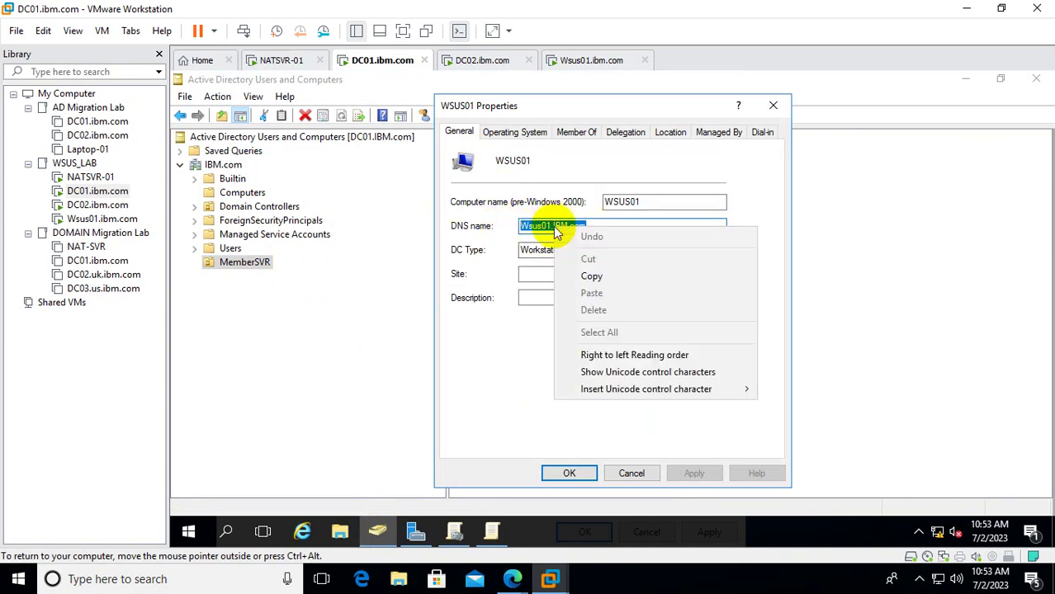
left_click(624, 274)
left_click(491, 531)
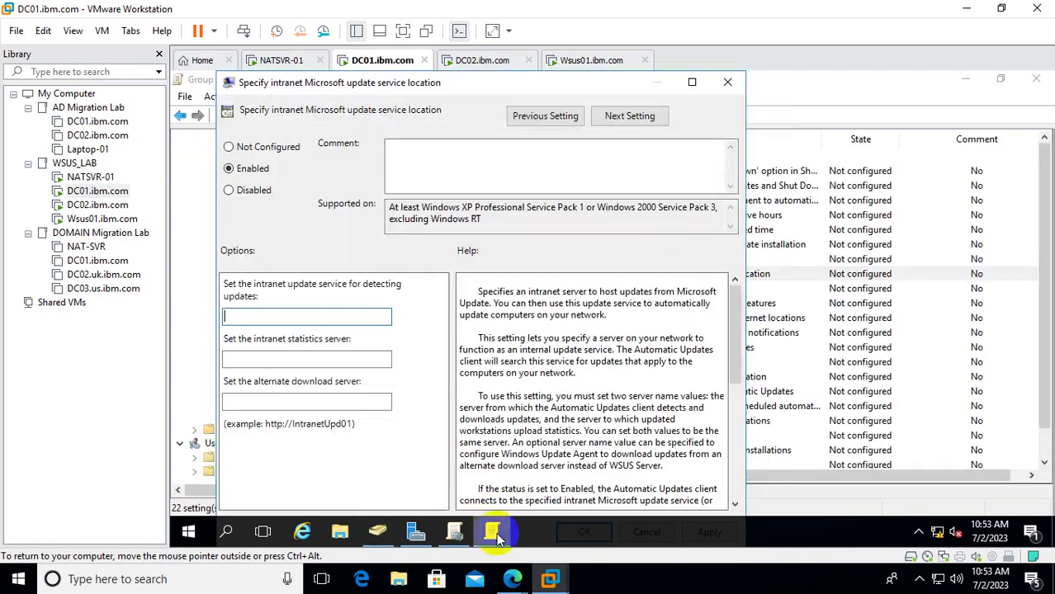
left_click(247, 317)
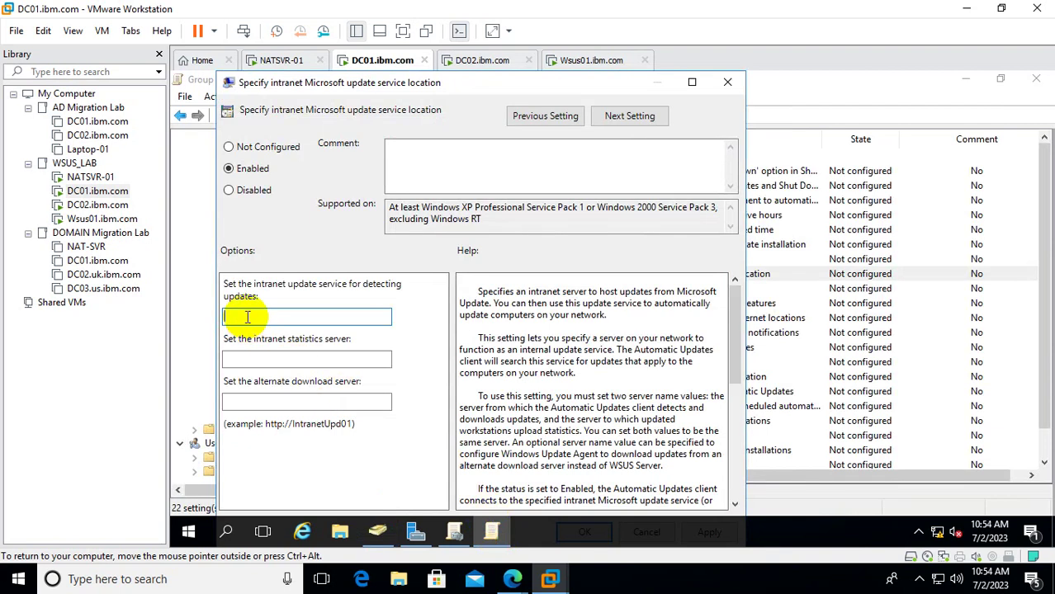
type("http://")
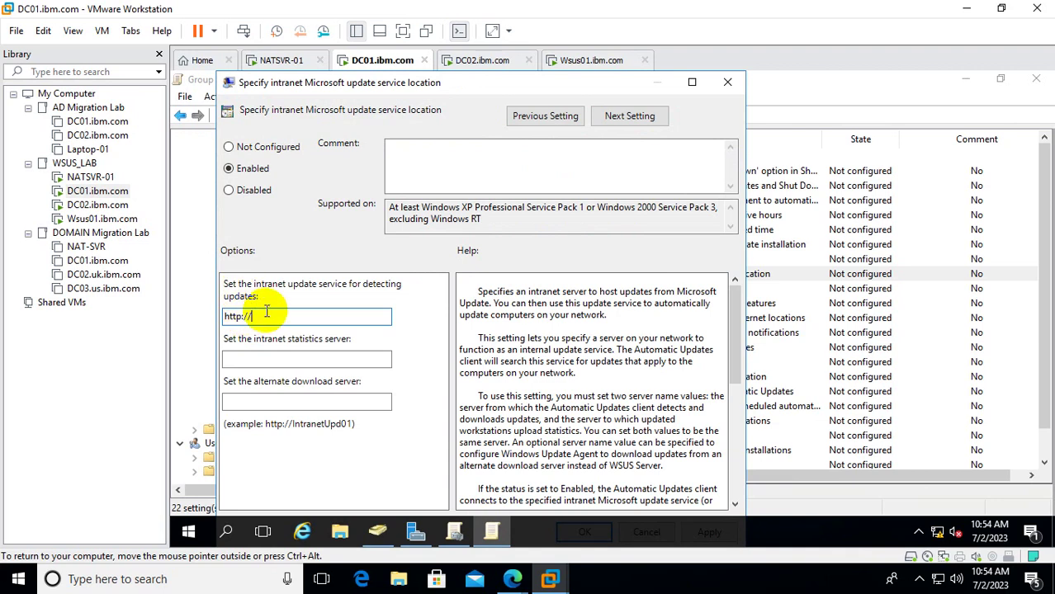
right_click(267, 313)
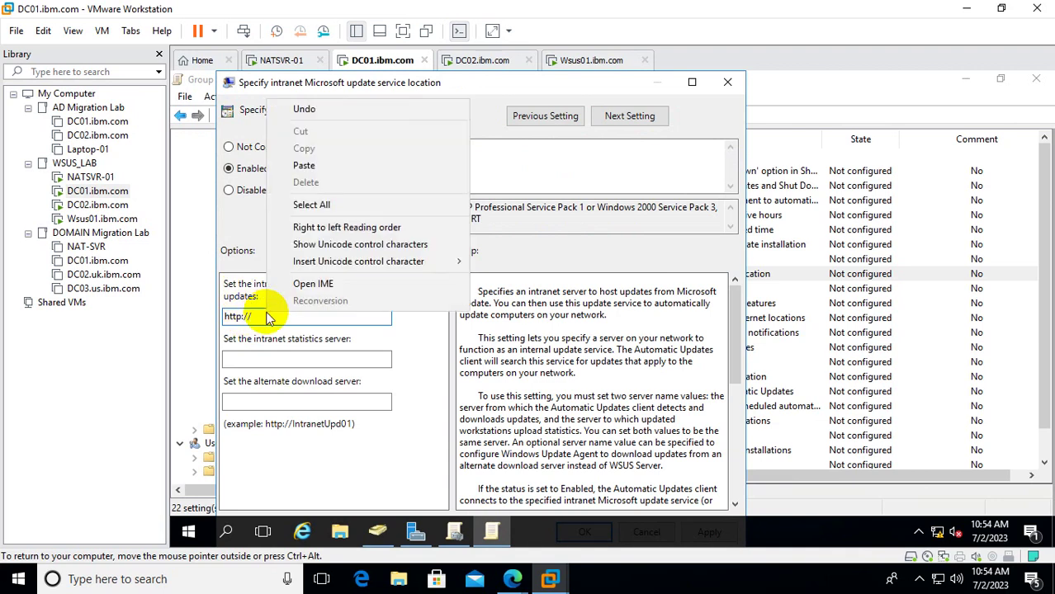
left_click(335, 165)
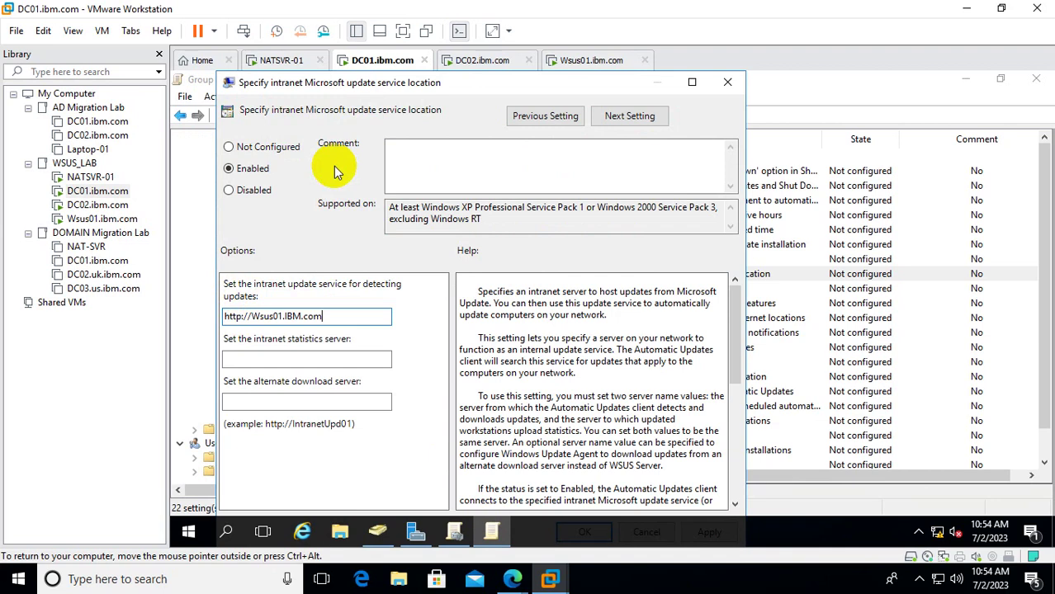
type(":")
type("8530")
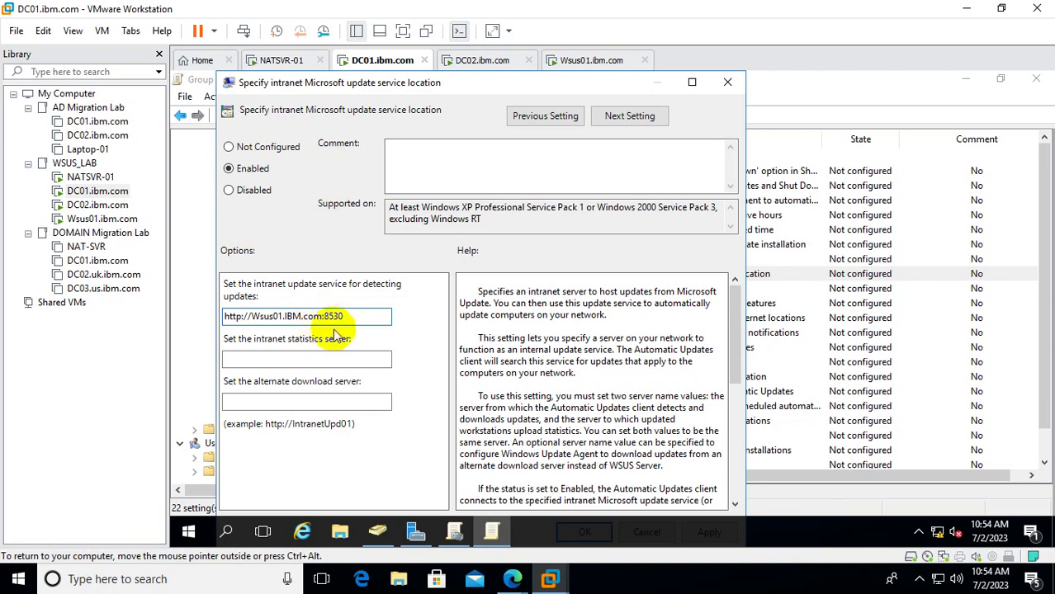
left_click_drag(361, 320, 169, 306)
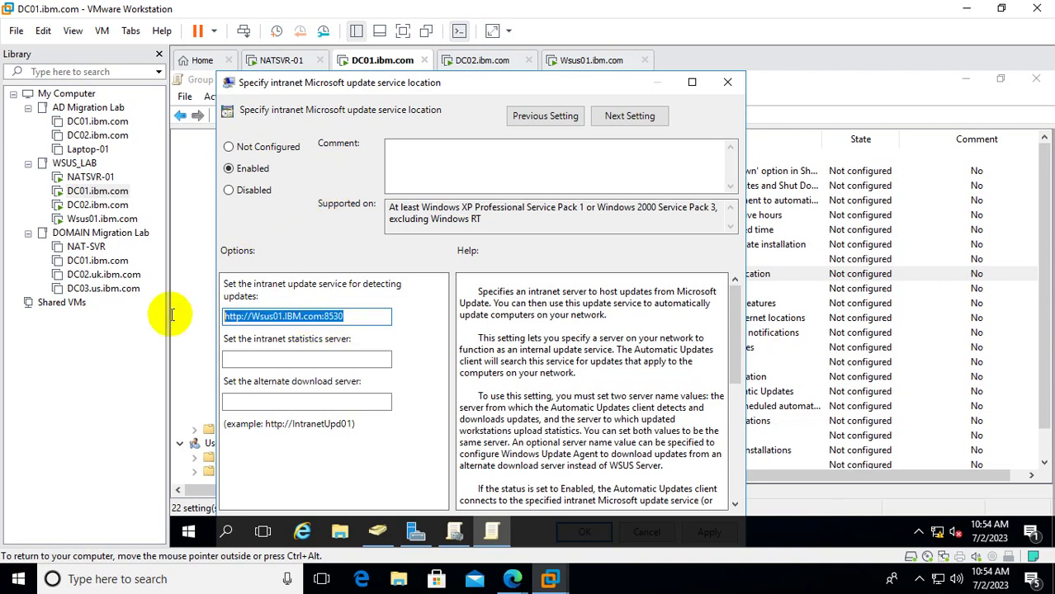
right_click(294, 312)
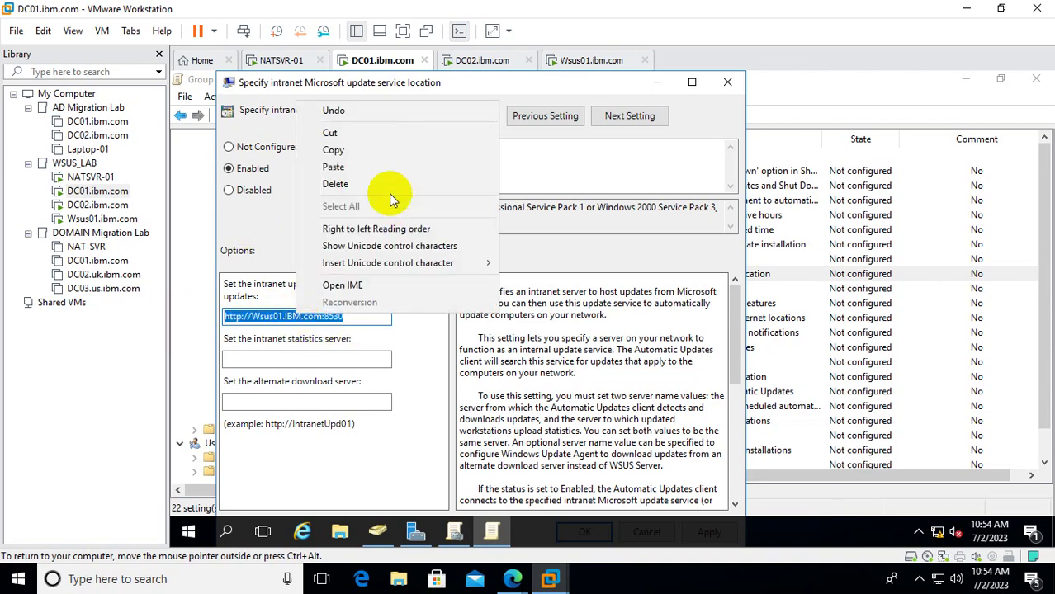
left_click(360, 151)
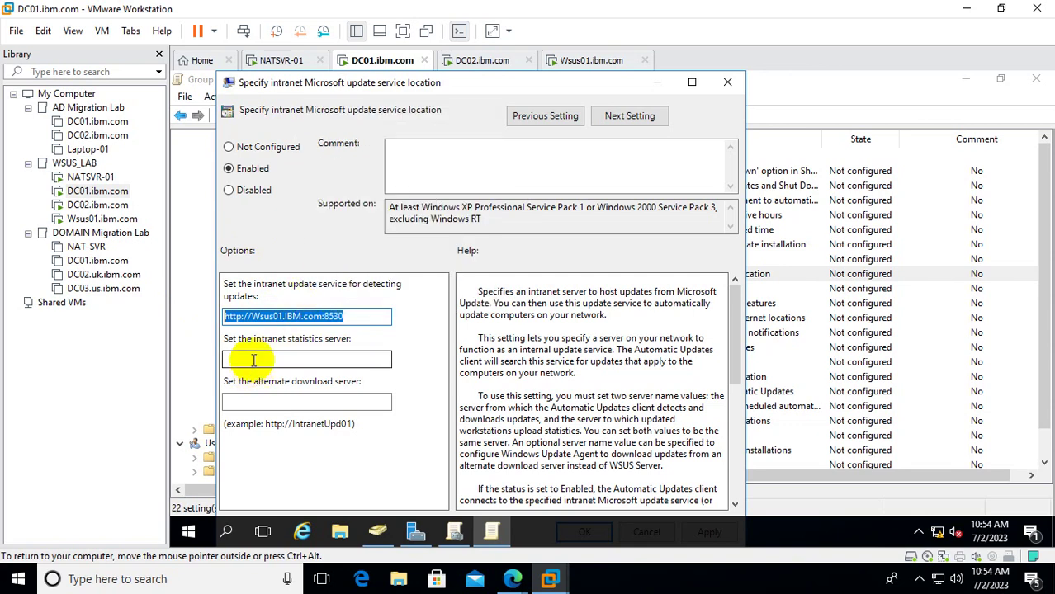
Paste the URL into the statistics and alternate download server fields, then apply and save the policy.
left_click(255, 359)
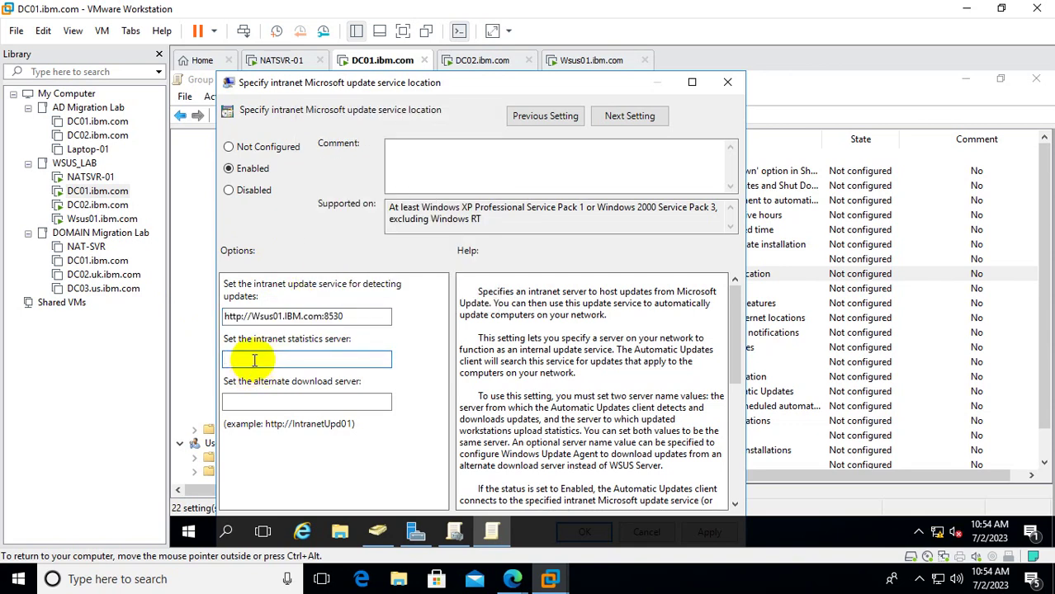
key("ctrl+v")
left_click(255, 402)
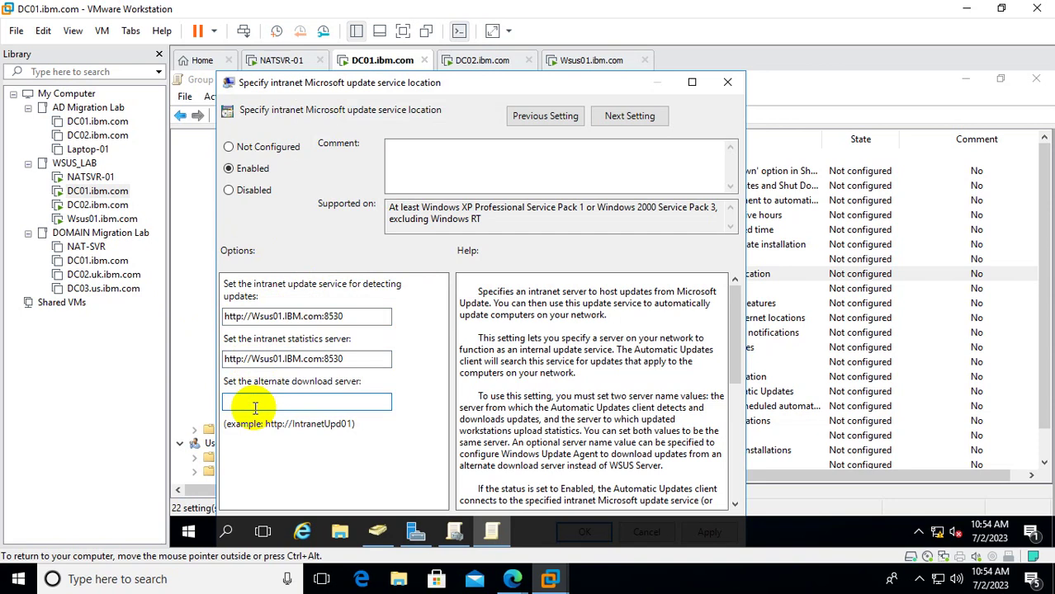
key("ctrl+v")
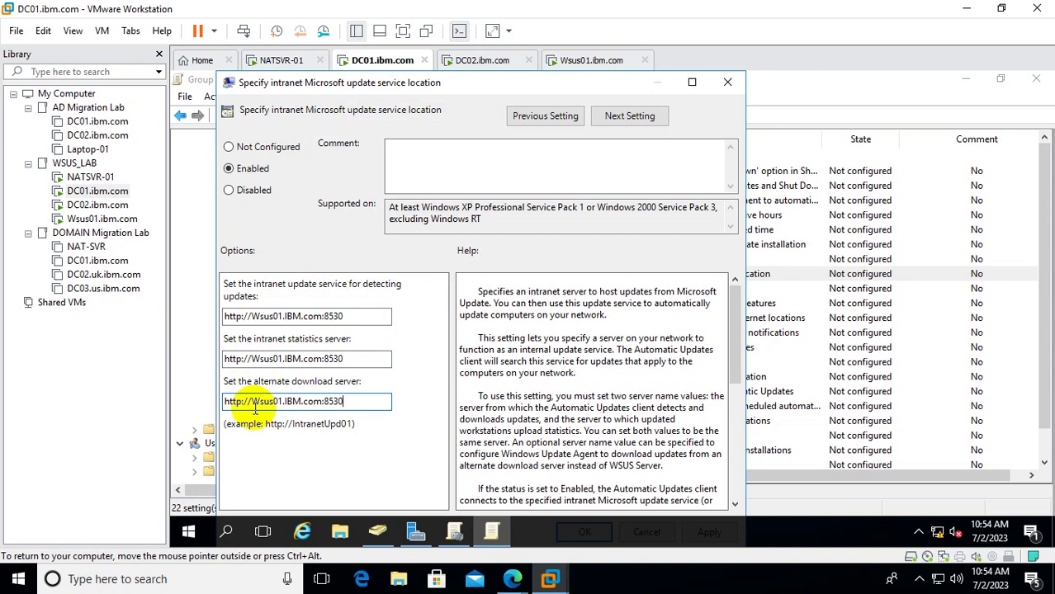
left_click(692, 82)
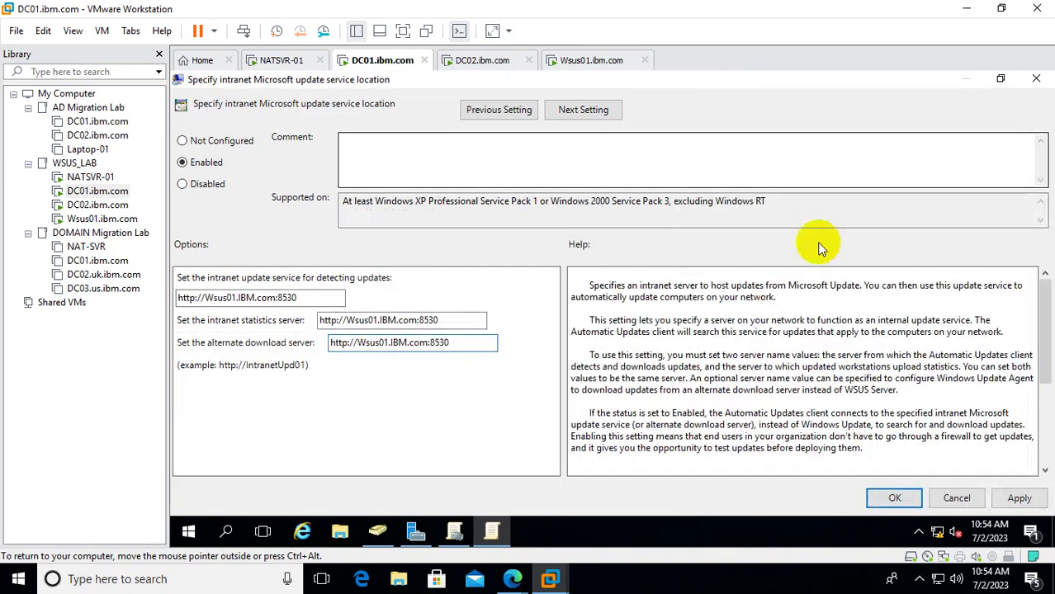
left_click(1019, 498)
left_click(904, 498)
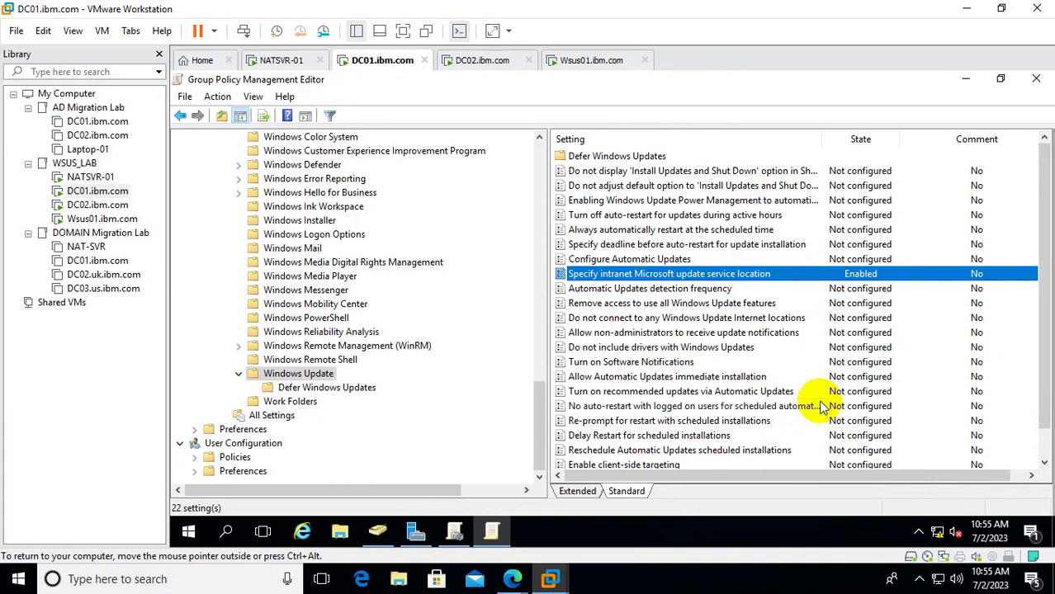
Enable Automatic Updates detection frequency, change the interval from 22 to 1 hour, and save.
left_click(708, 291)
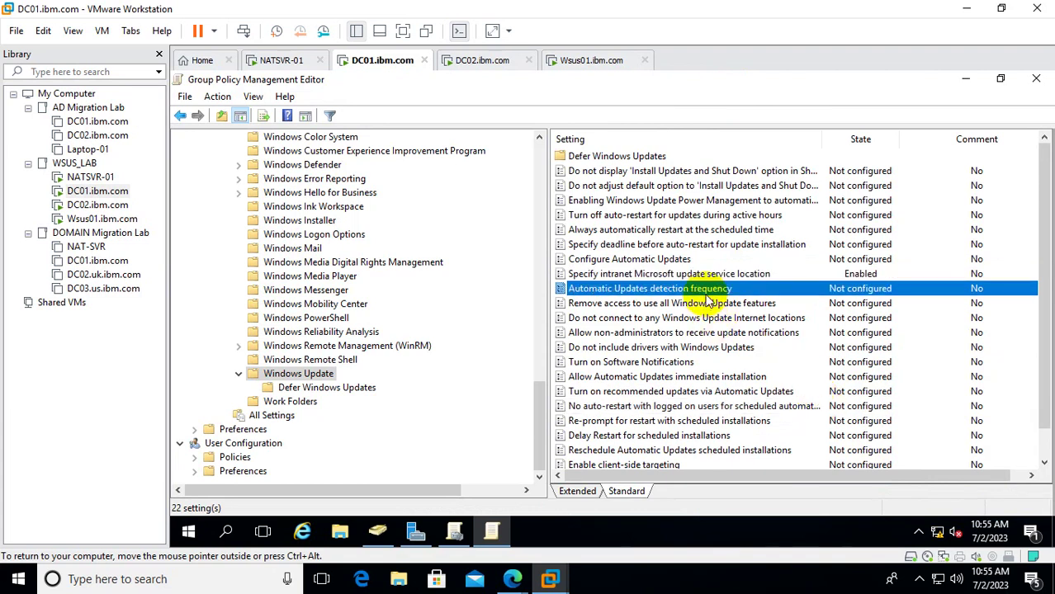
double_click(707, 294)
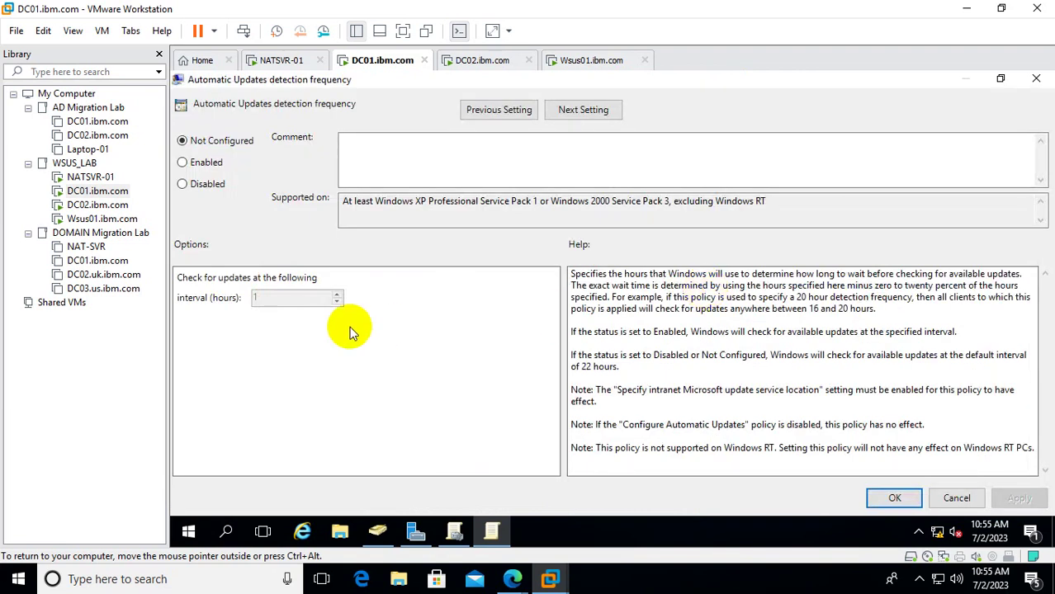
left_click(190, 162)
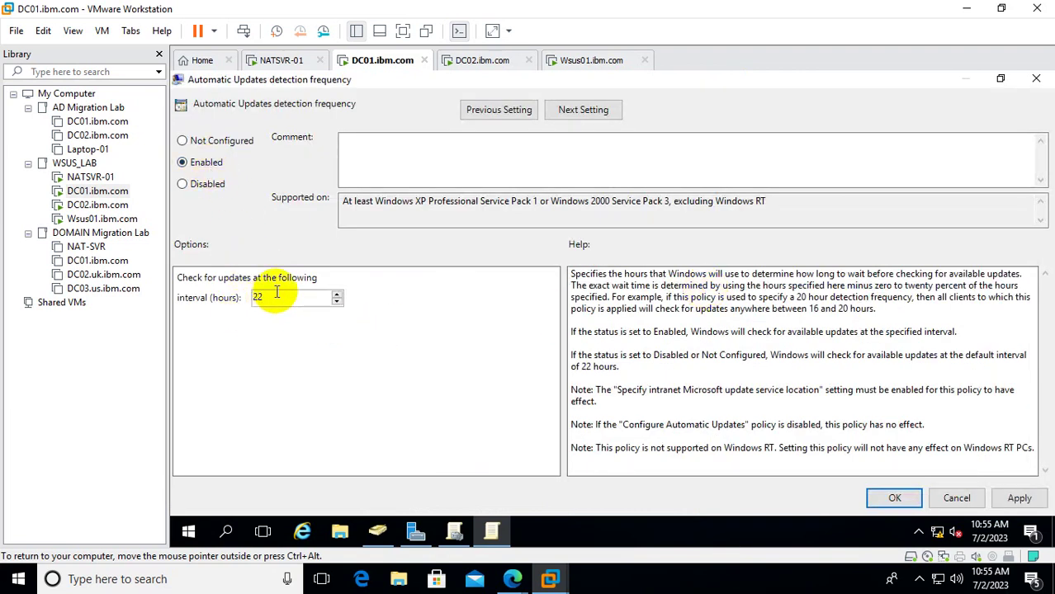
left_click_drag(306, 299, 171, 299)
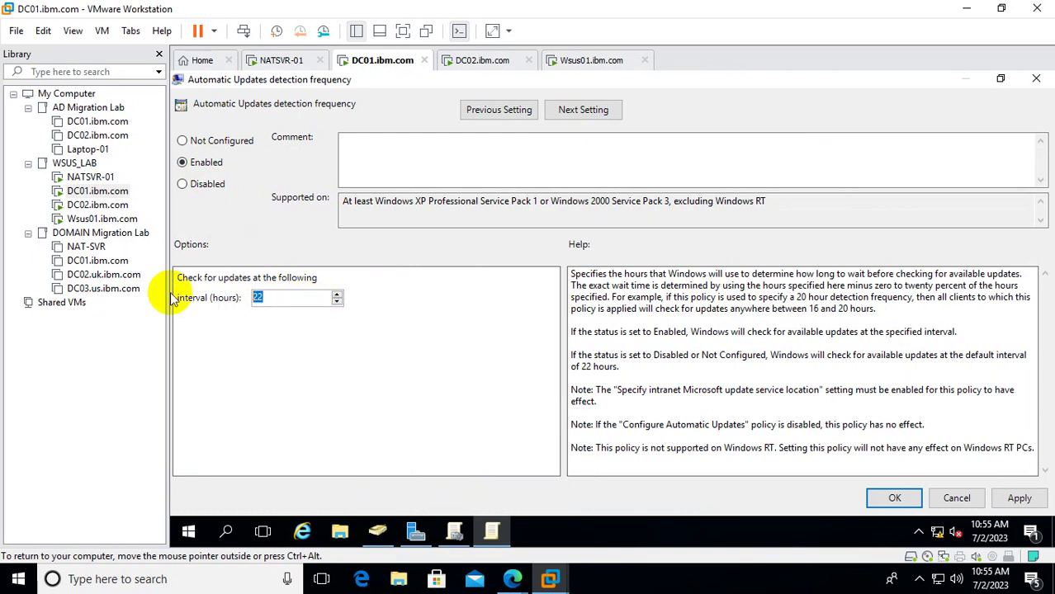
key("End")
key("BackSpace")
key("BackSpace")
type("1")
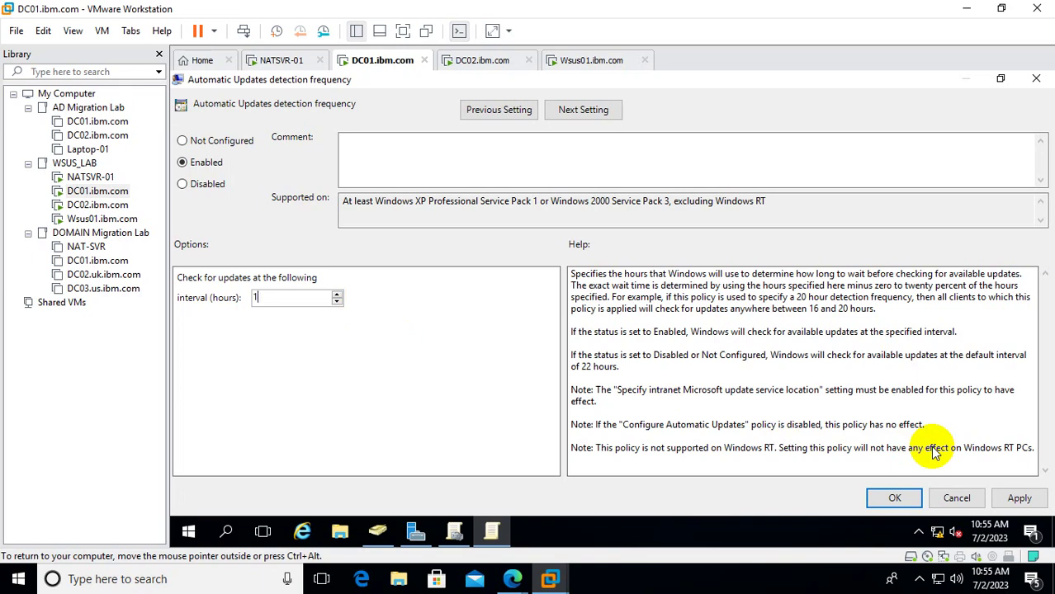
left_click(1018, 499)
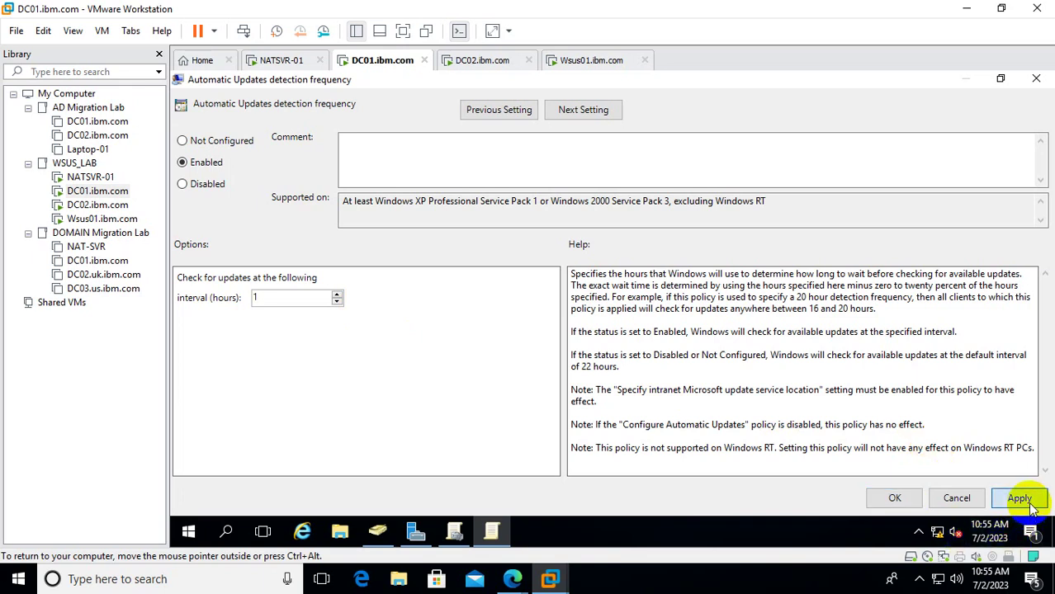
left_click(894, 499)
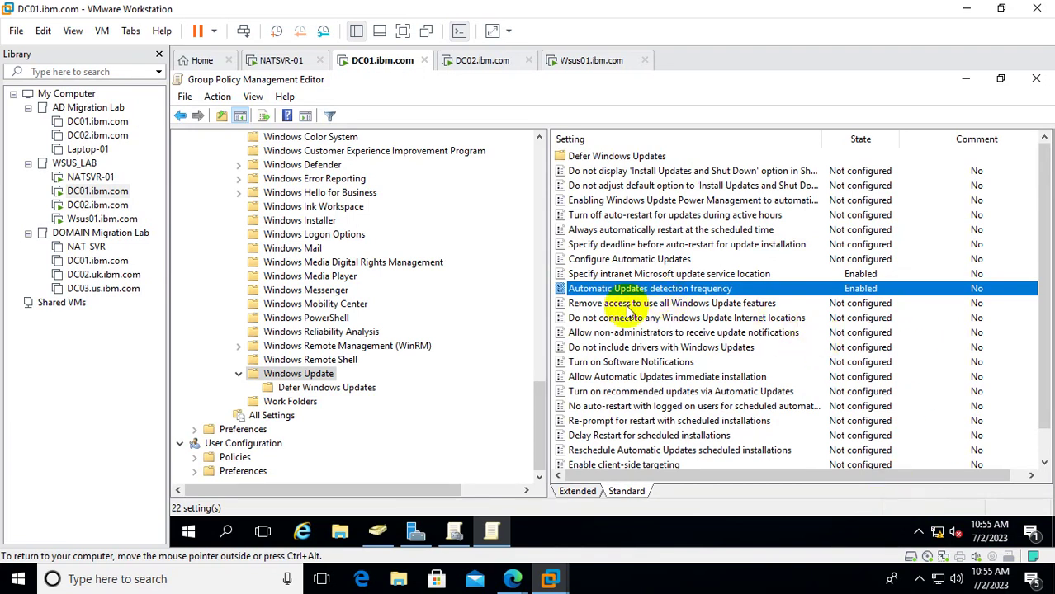
Enable Configure Automatic Updates, keeping mode 3 - Auto download and notify for install.
left_click(620, 278)
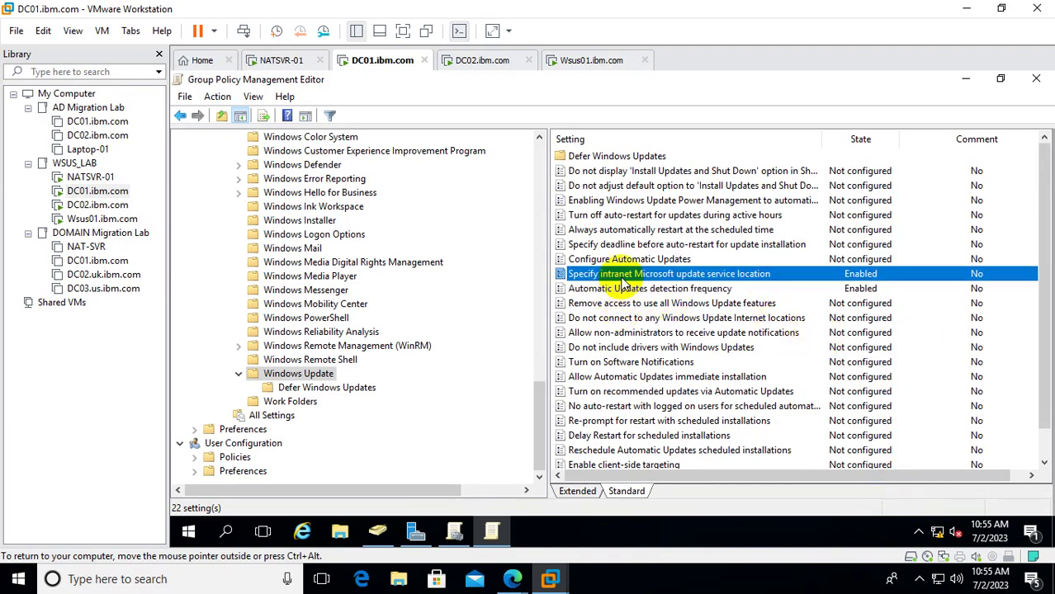
left_click(632, 261)
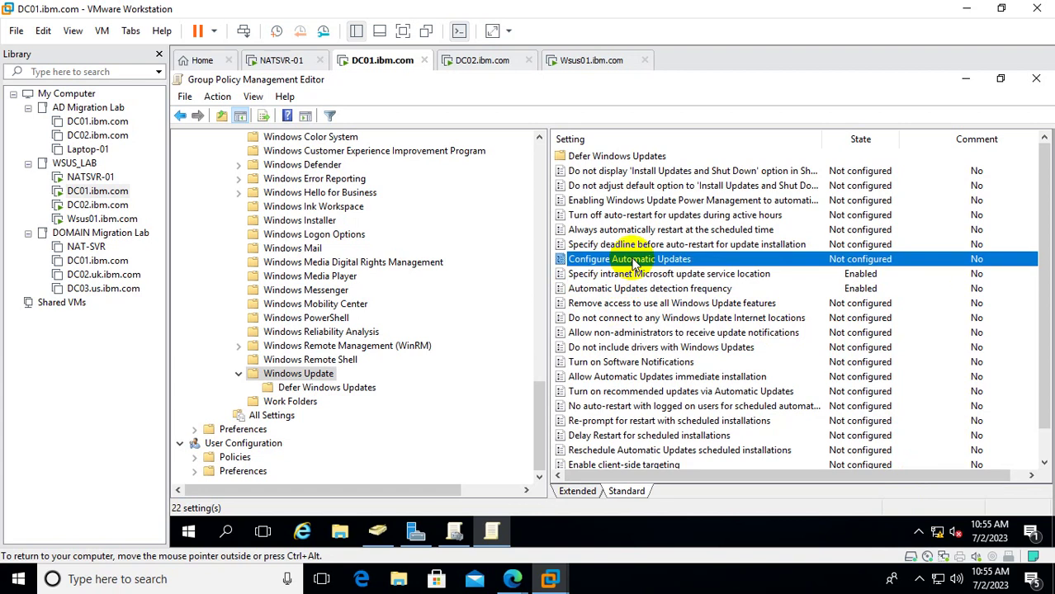
double_click(632, 260)
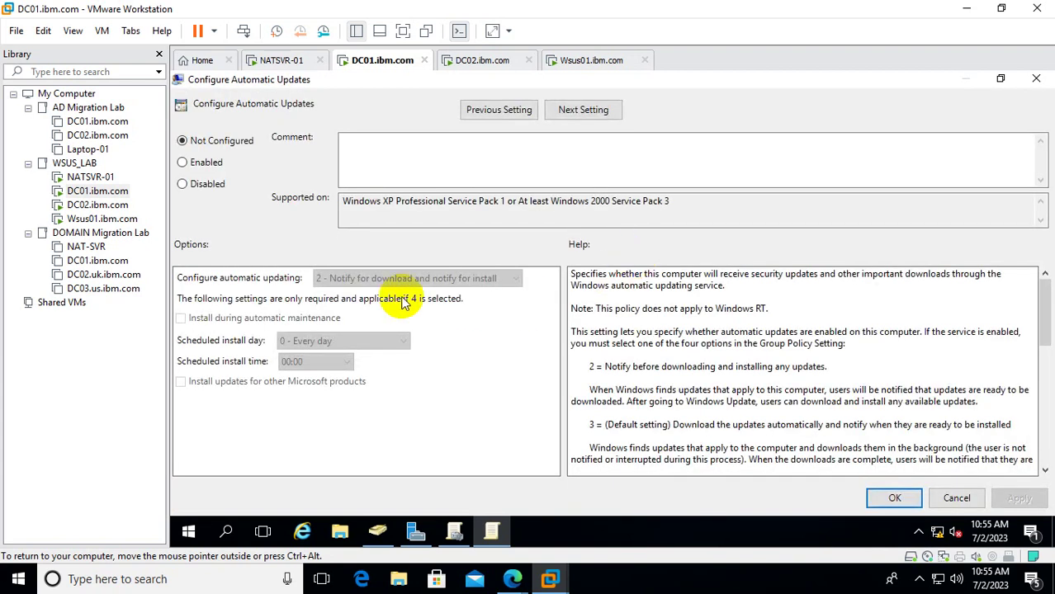
left_click(207, 163)
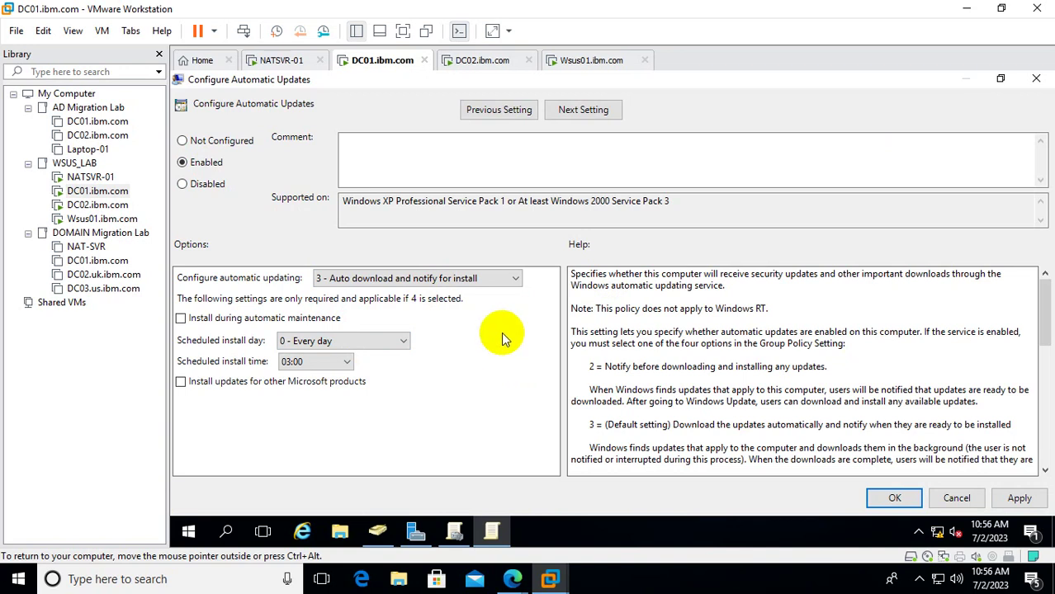
left_click(473, 285)
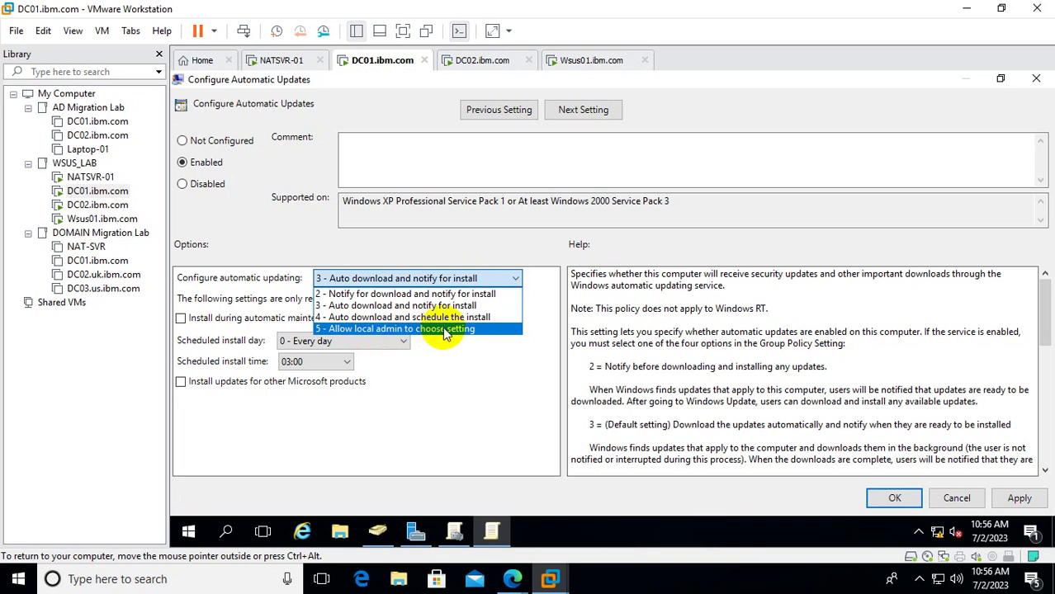
left_click(404, 307)
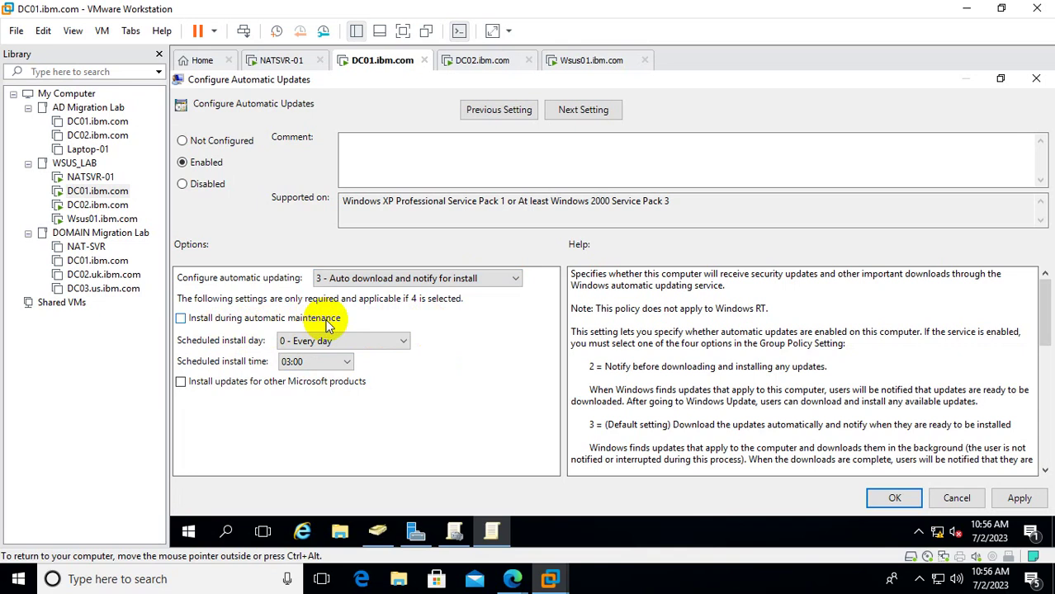
Set the scheduled install day to every day, keeping mode 3 - Auto download and notify for install.
left_click(419, 278)
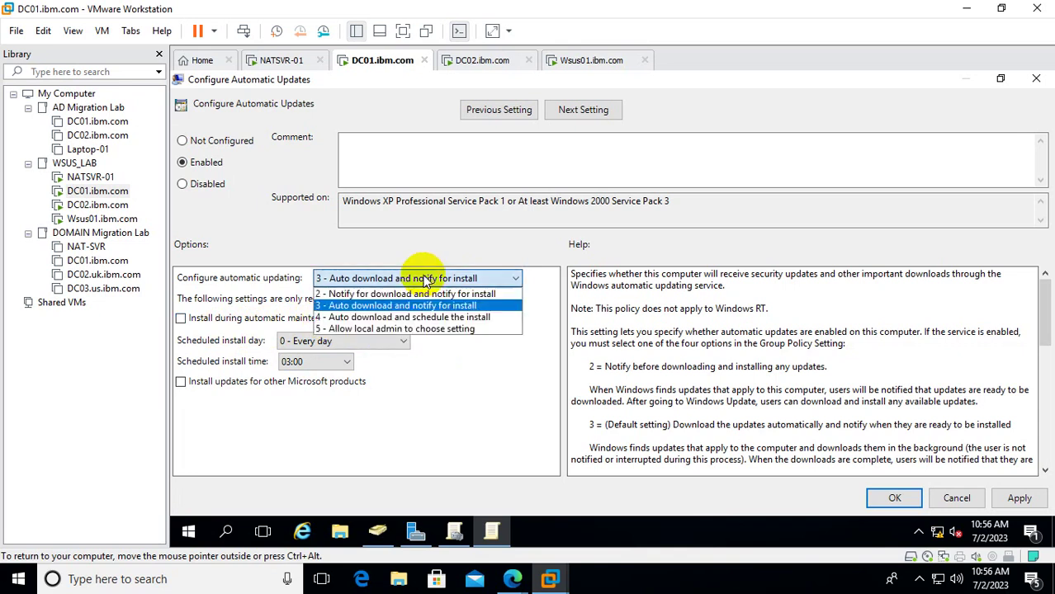
left_click(369, 319)
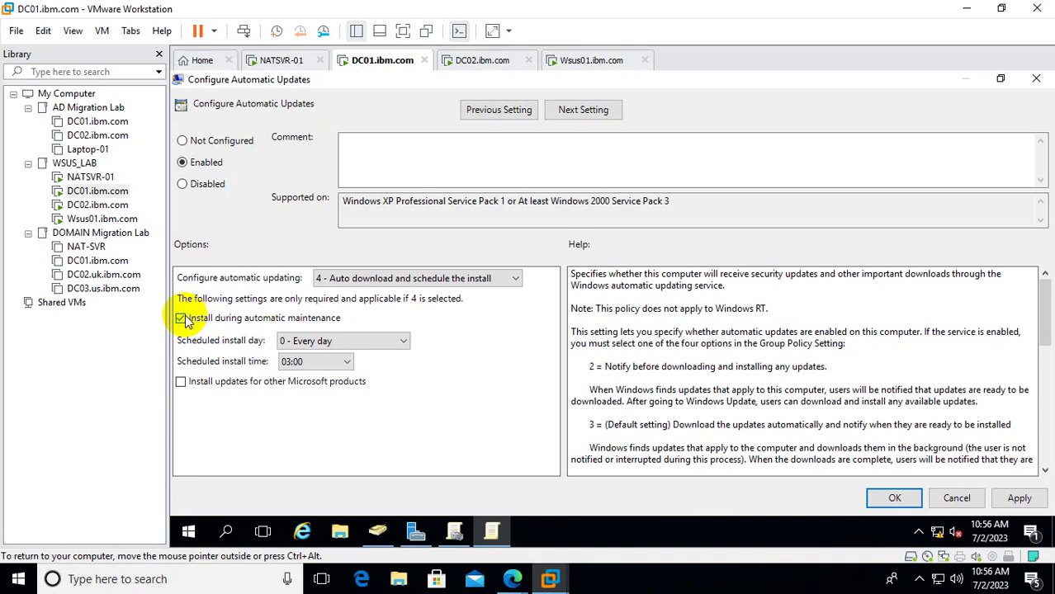
left_click(324, 341)
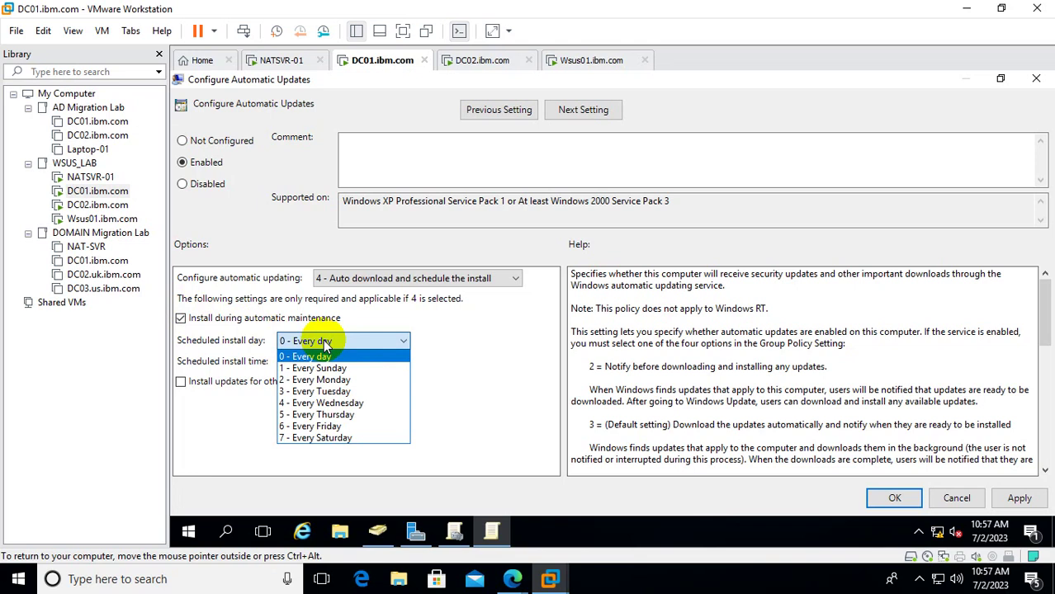
left_click(502, 328)
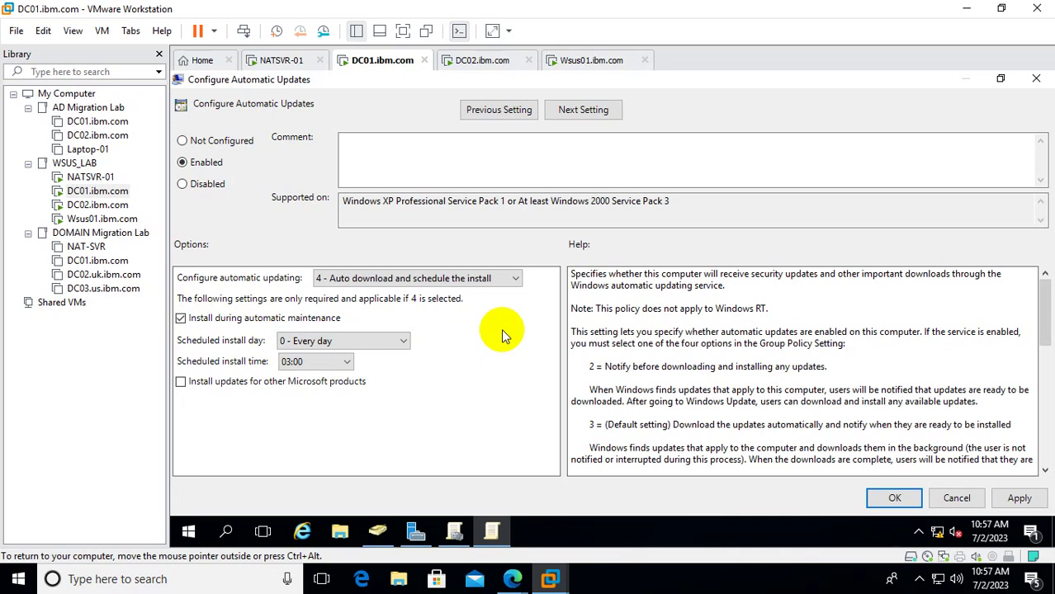
left_click(513, 278)
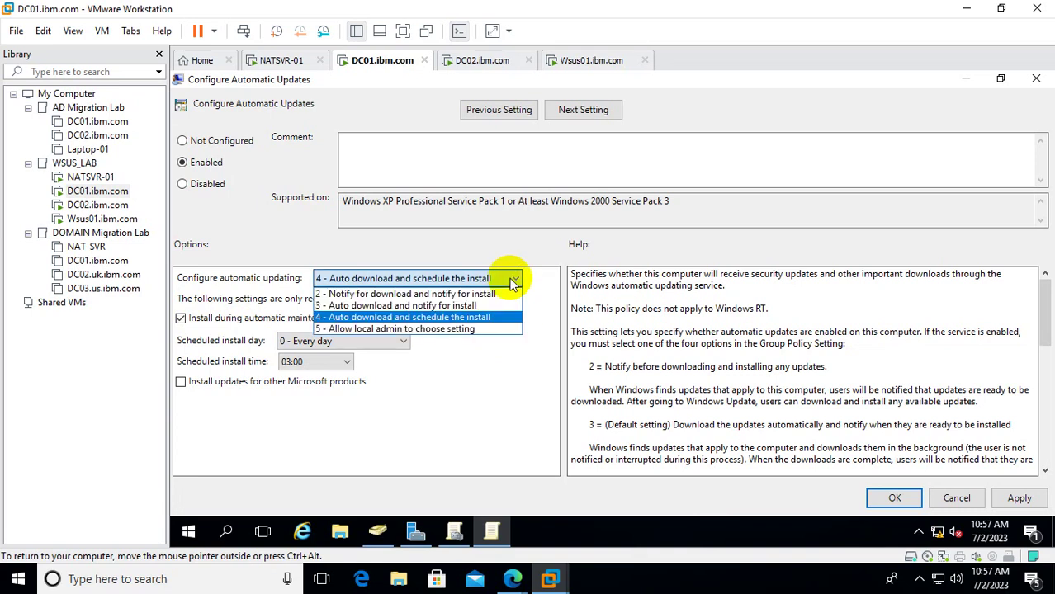
left_click(382, 307)
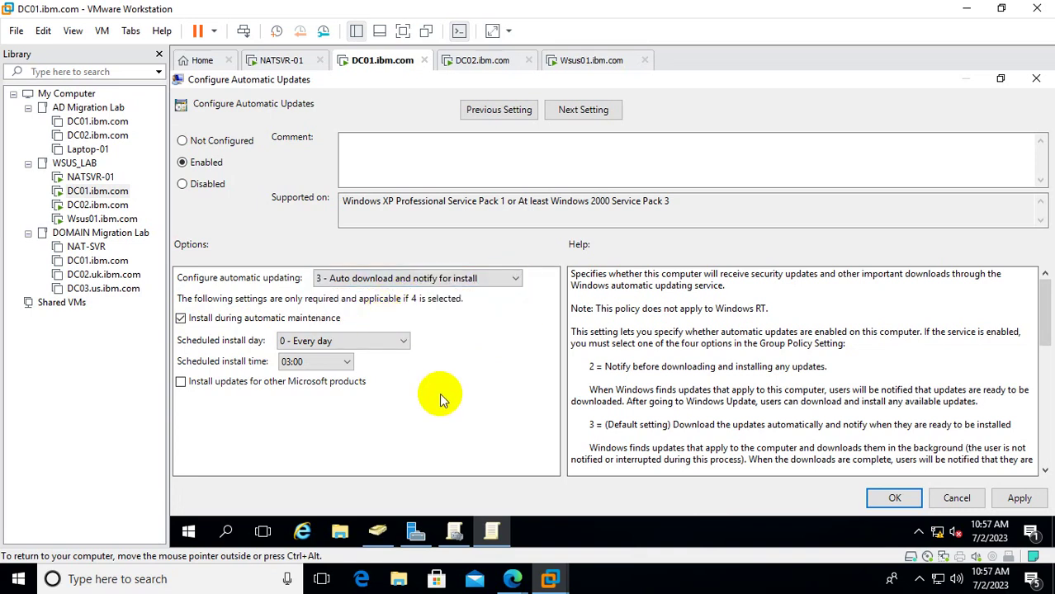
Turn off install during automatic maintenance, set install time 00:00, save, and close the editor and WSUS01 Properties.
left_click(180, 318)
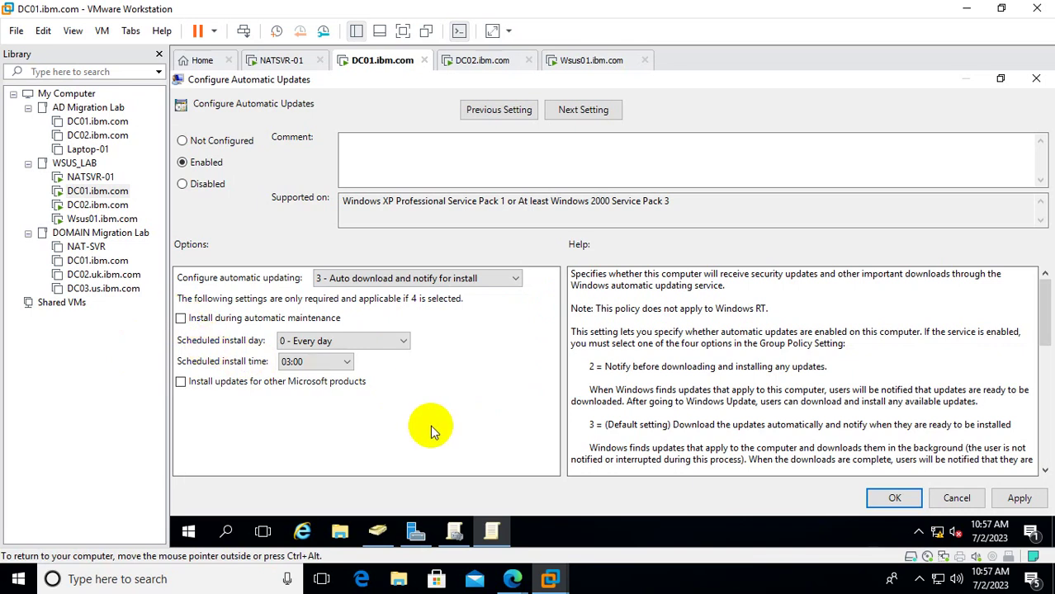
left_click(305, 363)
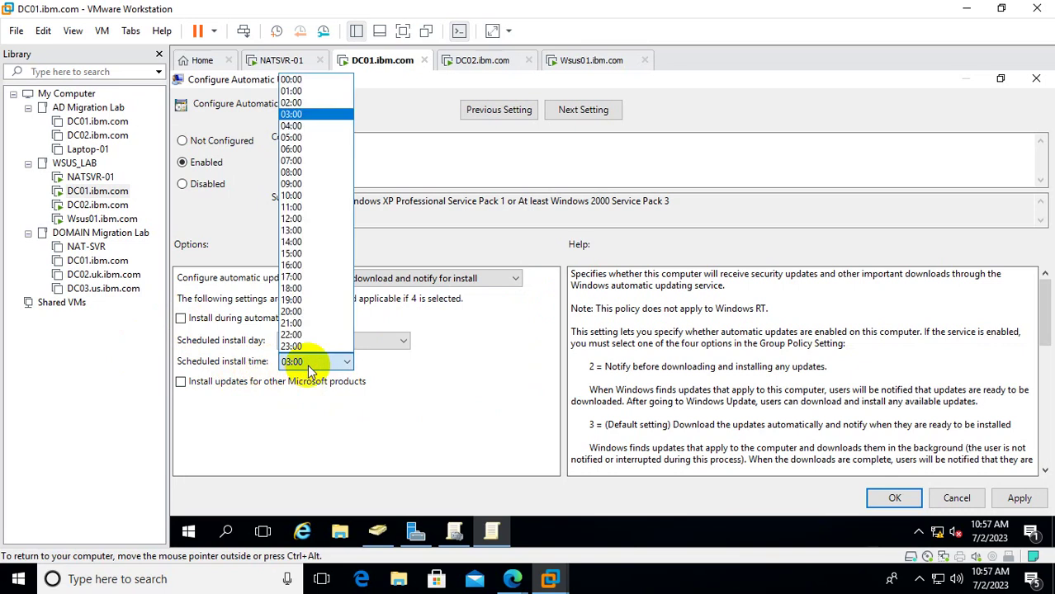
left_click(307, 81)
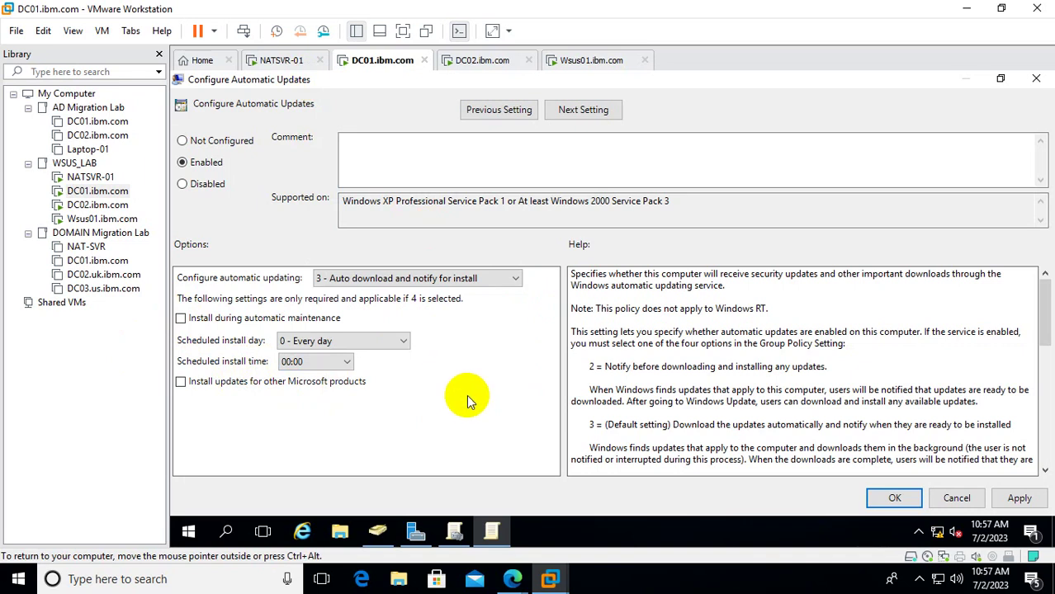
left_click(1020, 498)
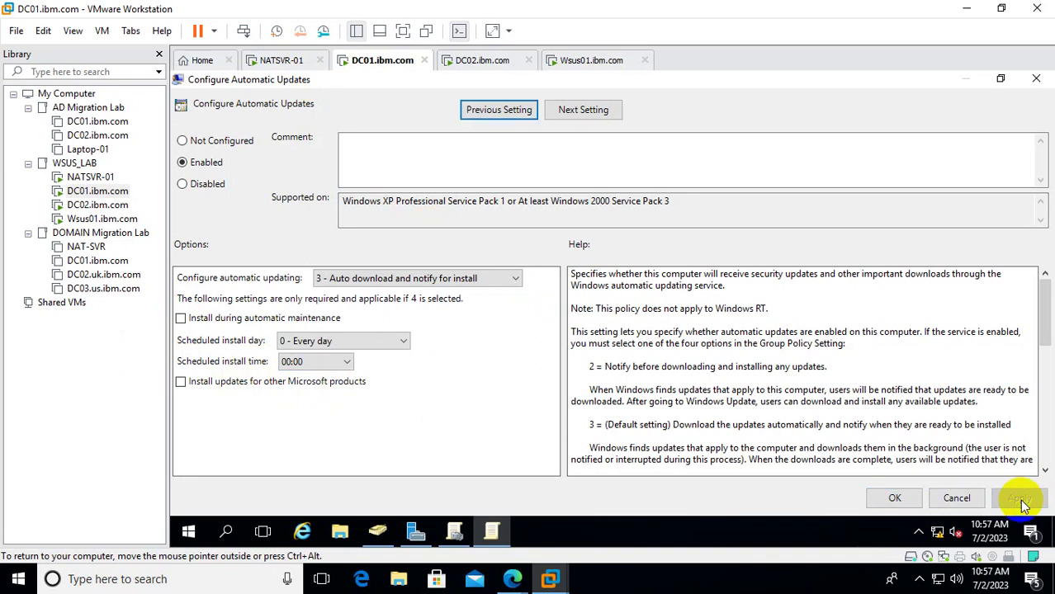
left_click(896, 498)
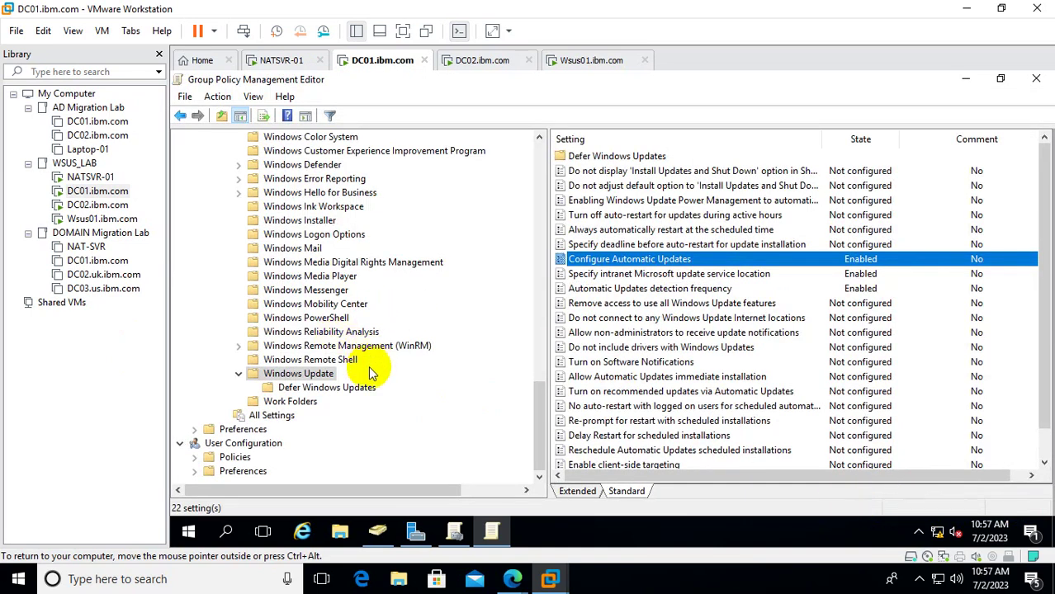
left_click(1036, 82)
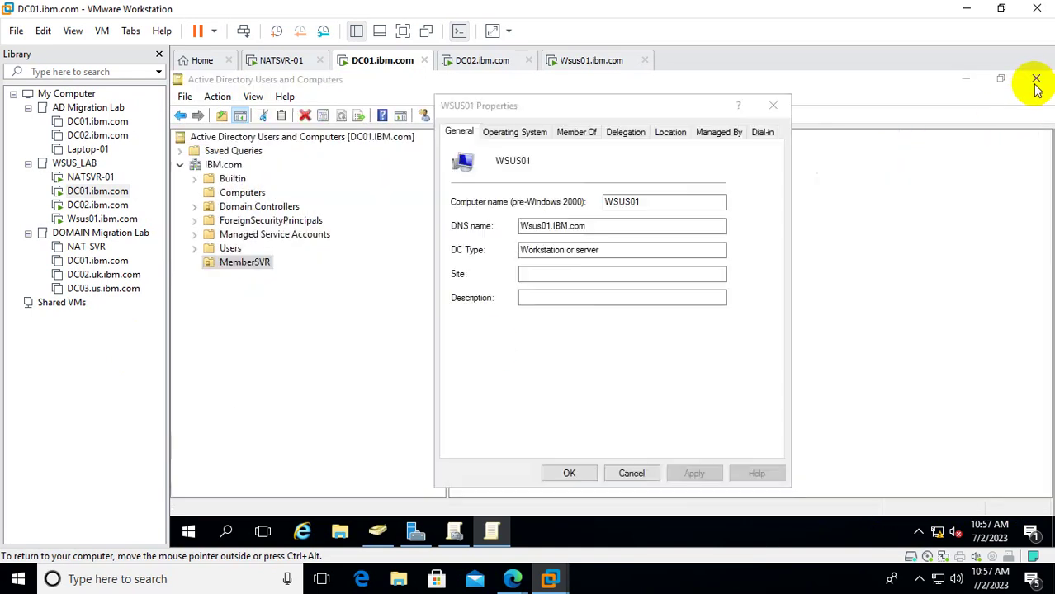
left_click(784, 102)
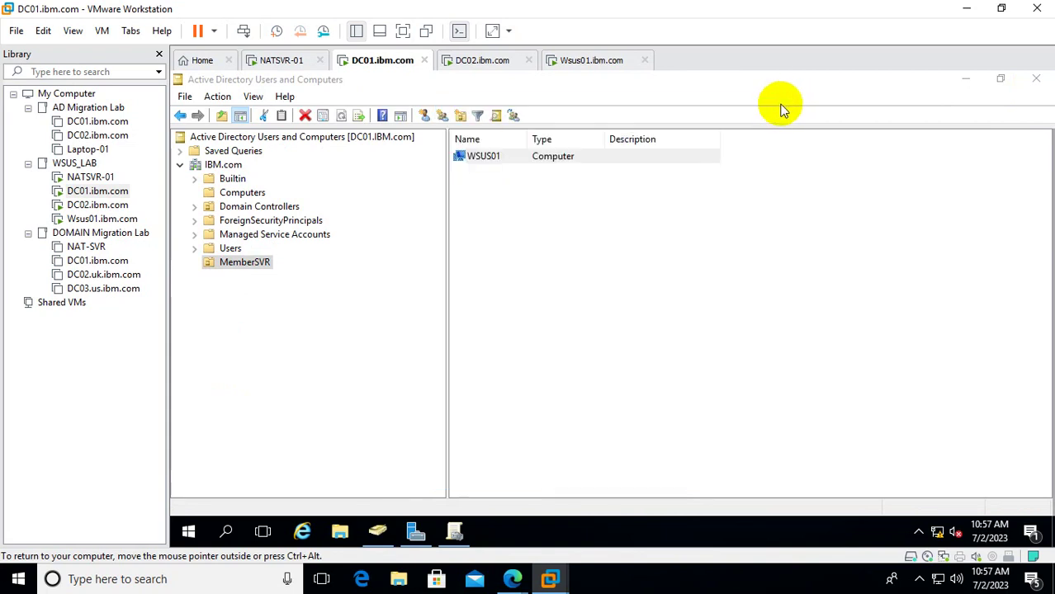
Review the WSUS_Configuration settings report in Group Policy Management, then view IBM.com's status page.
left_click(452, 533)
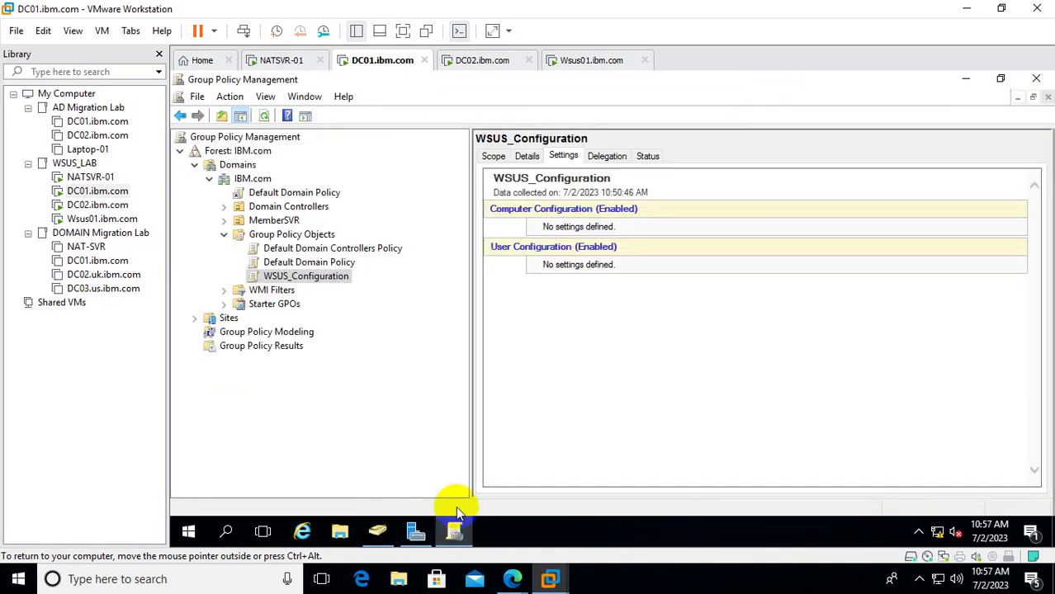
right_click(332, 275)
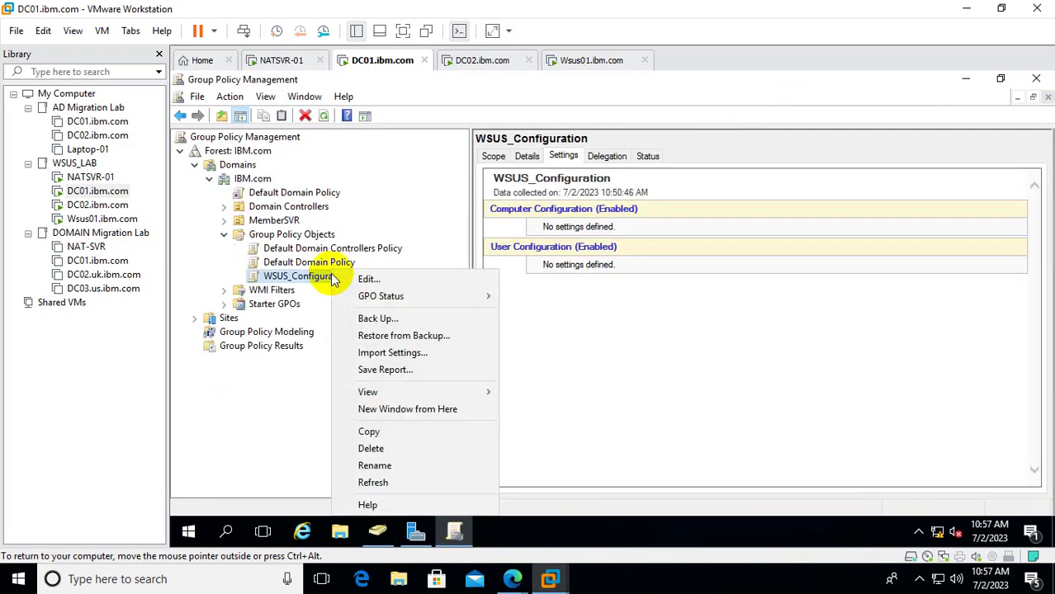
left_click(400, 482)
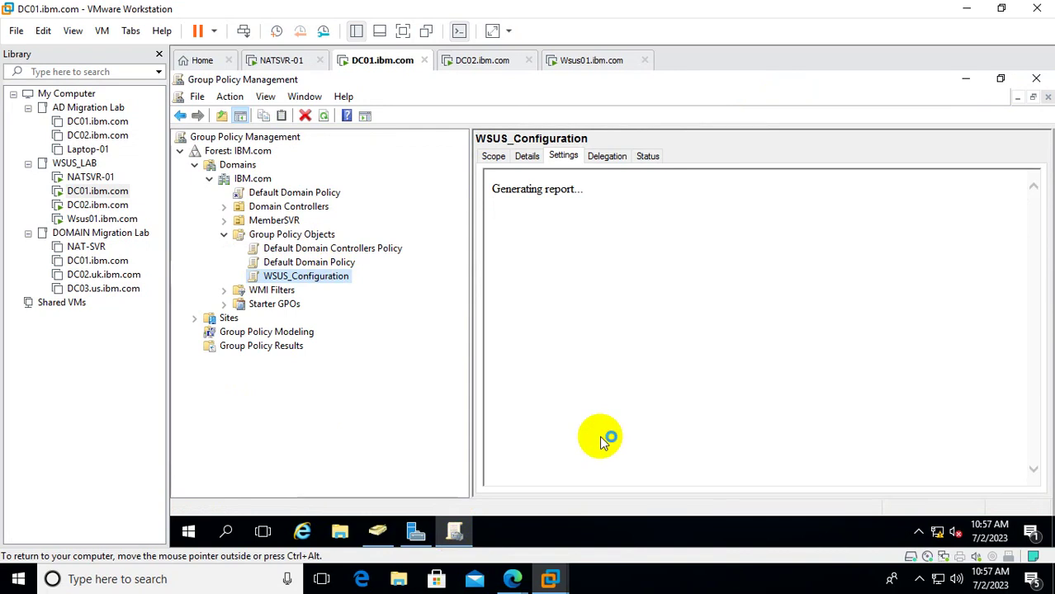
left_click(743, 195)
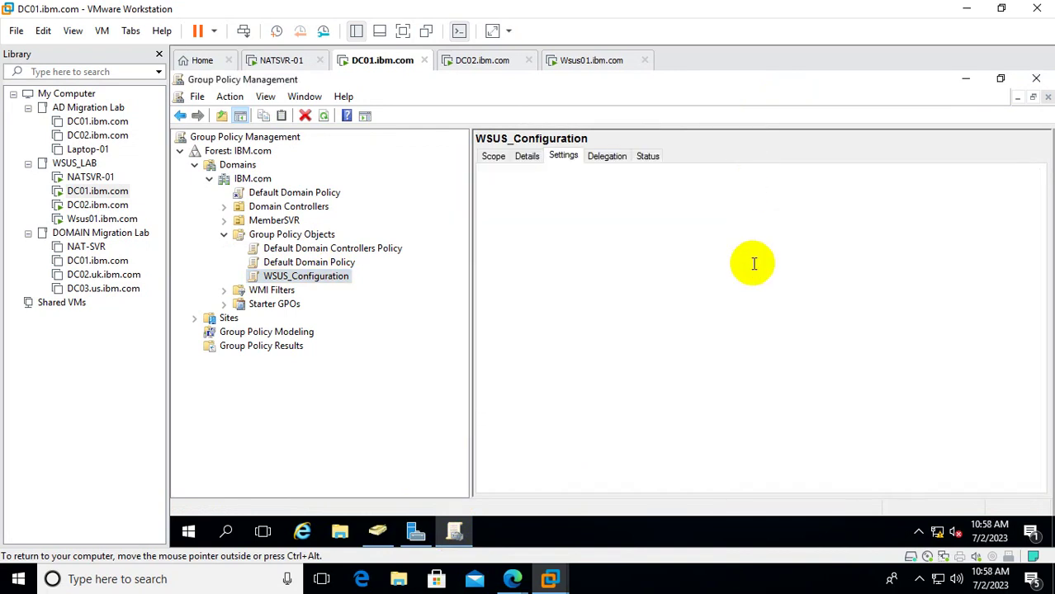
scroll(749, 283, "down", 5)
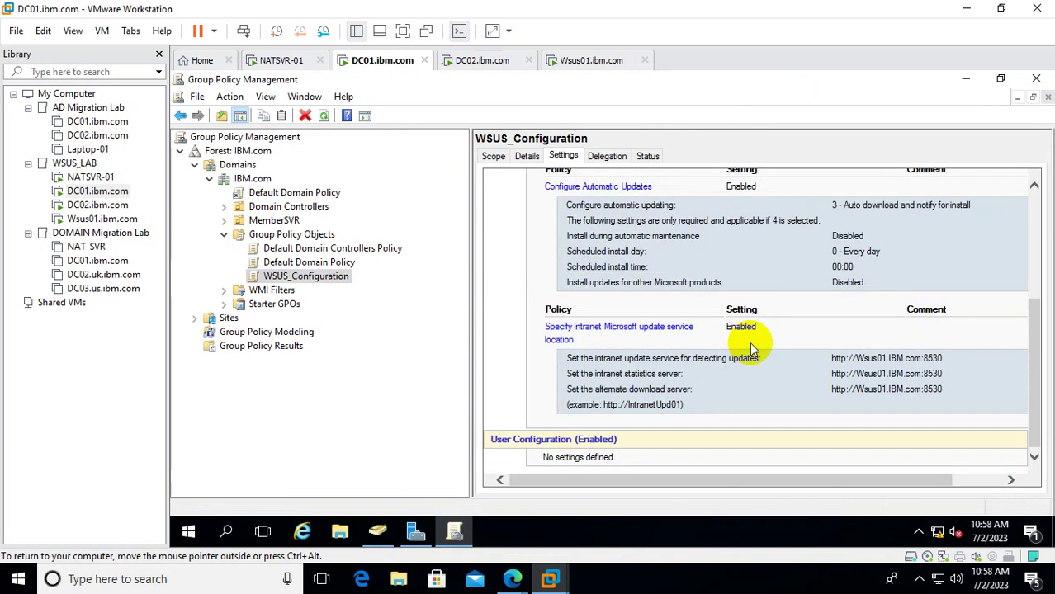
scroll(750, 350, "up", 2)
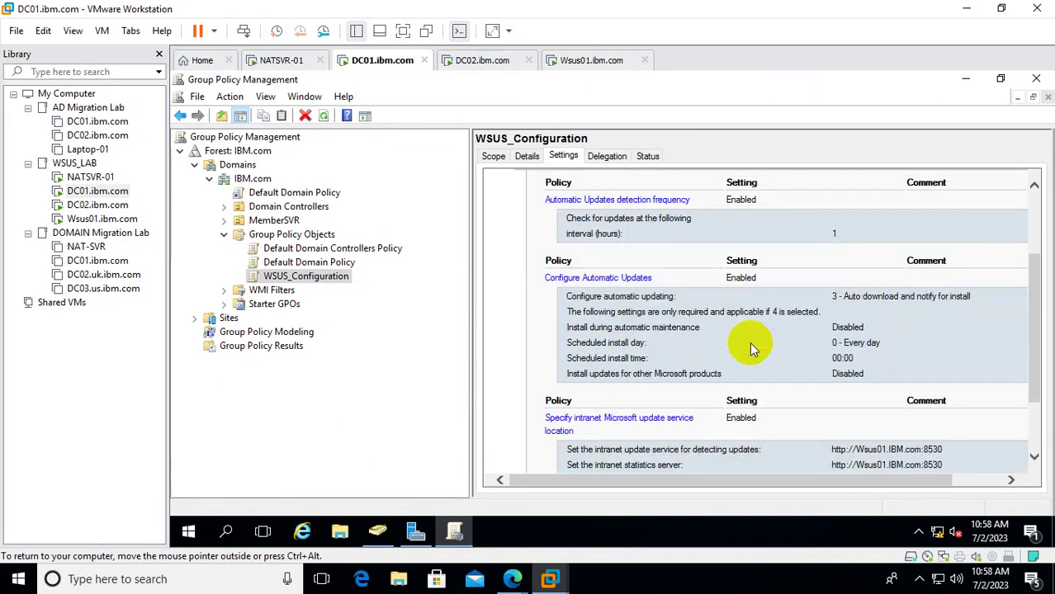
scroll(750, 347, "up", 3)
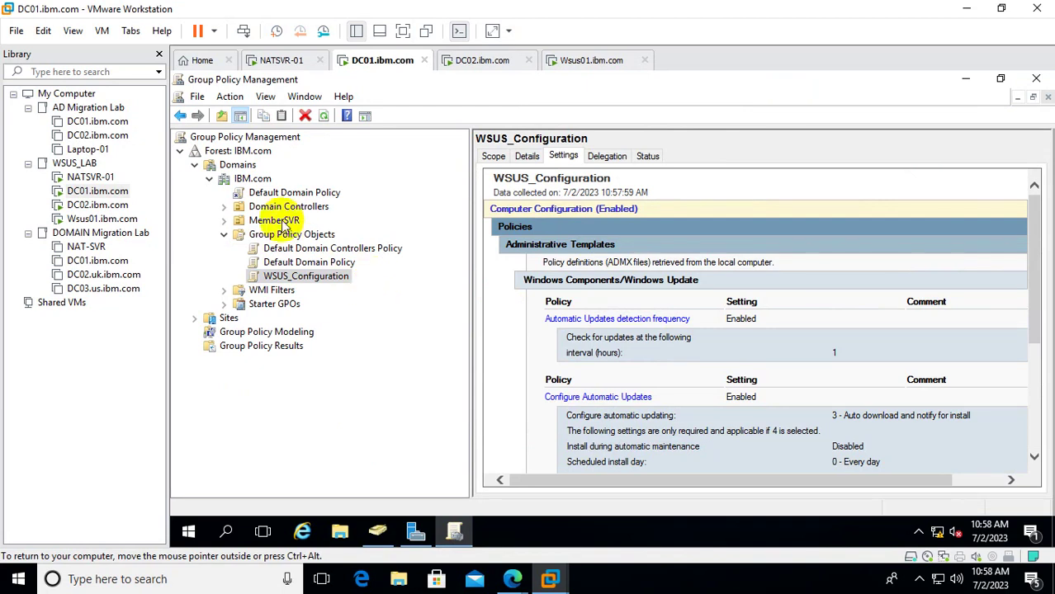
left_click(260, 178)
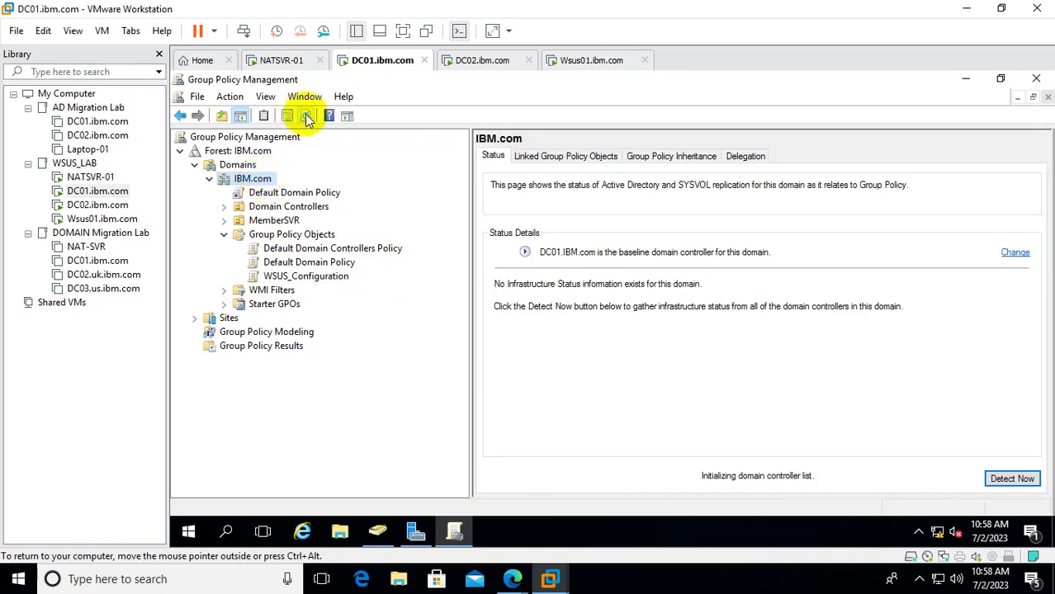
Link the existing WSUS_Configuration GPO to the MemberSVR organizational unit.
left_click(306, 114)
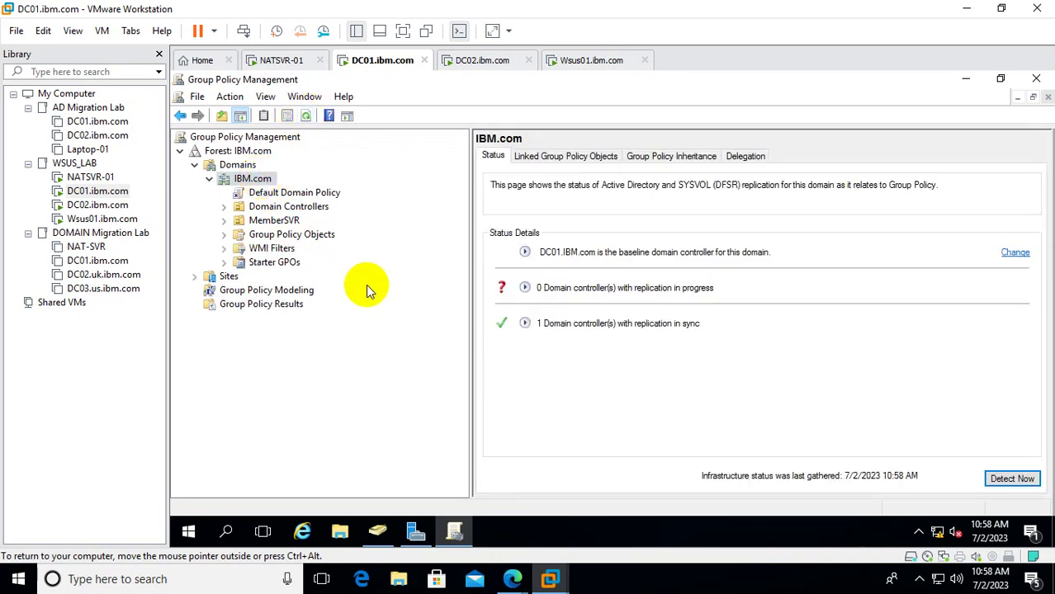
left_click(262, 221)
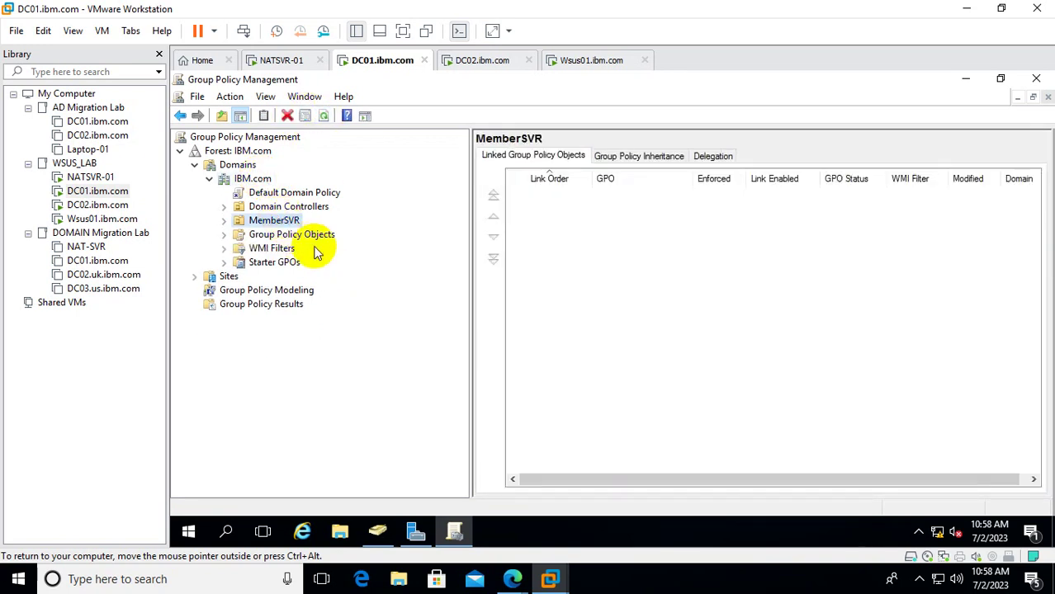
right_click(274, 221)
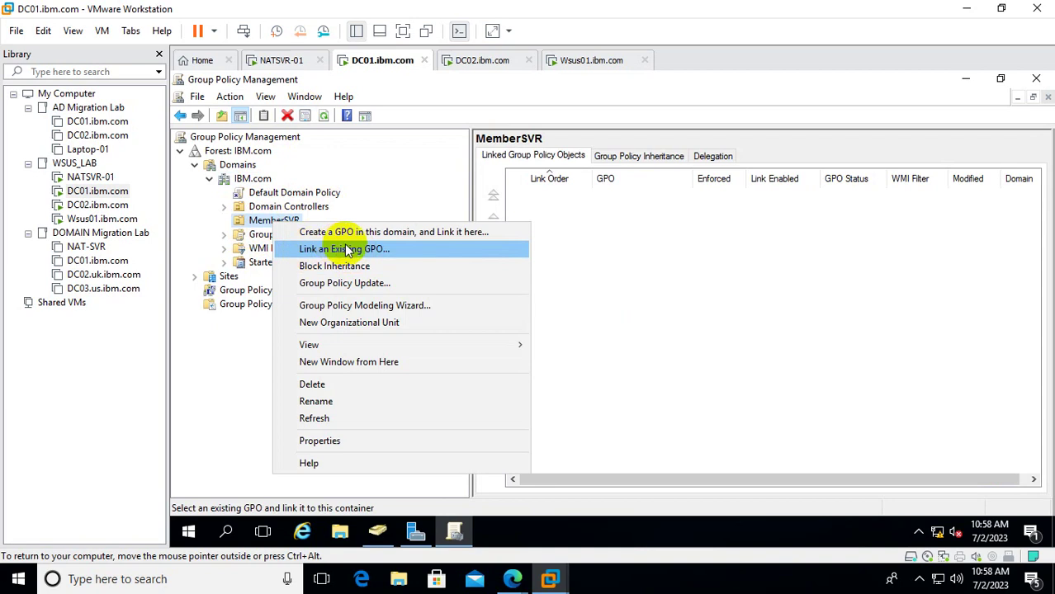
left_click(356, 250)
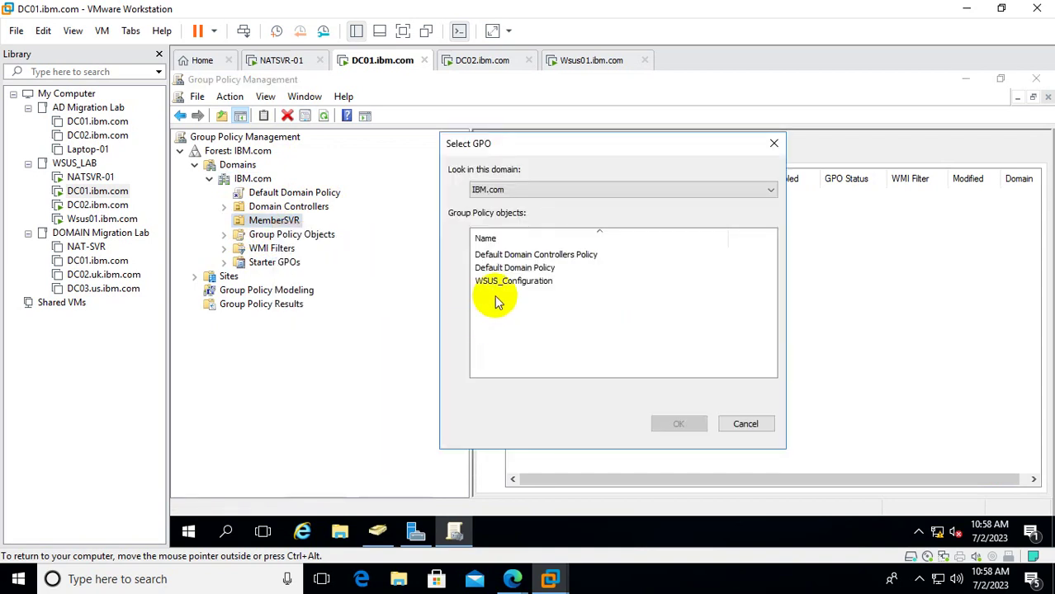
left_click(507, 268)
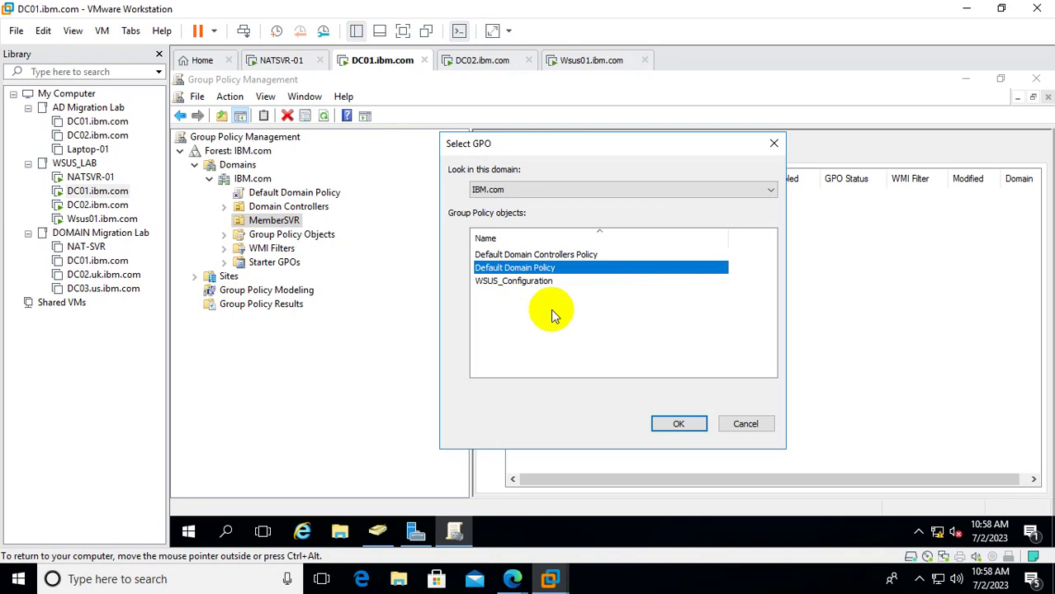
left_click(515, 281)
left_click(679, 424)
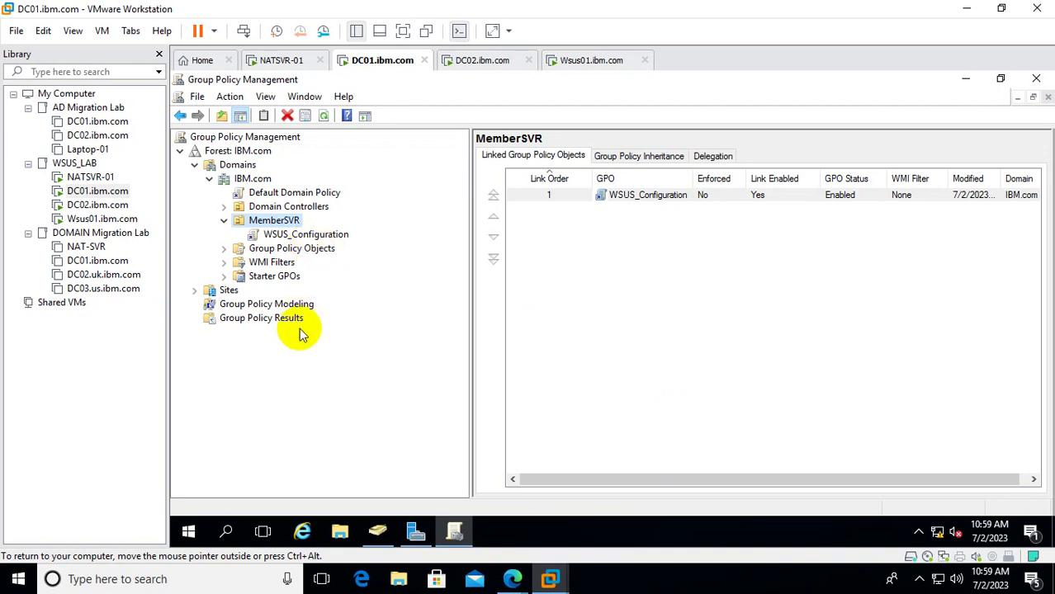
Link WSUS_Configuration to the IBM.com domain, then close Group Policy Management and Active Directory Users and Computers.
right_click(252, 179)
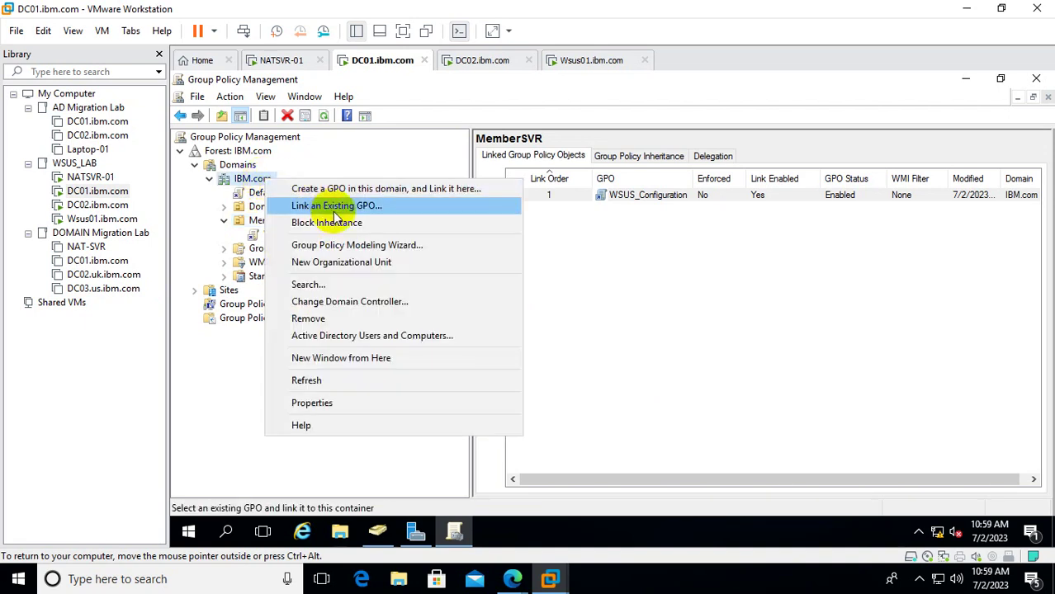
left_click(313, 206)
left_click(512, 281)
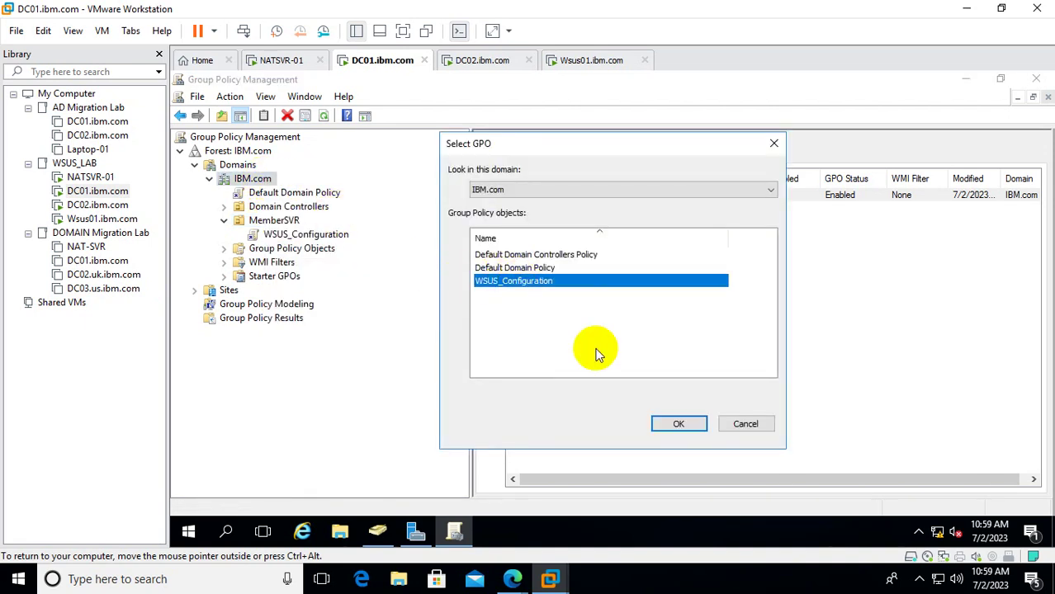
left_click(679, 423)
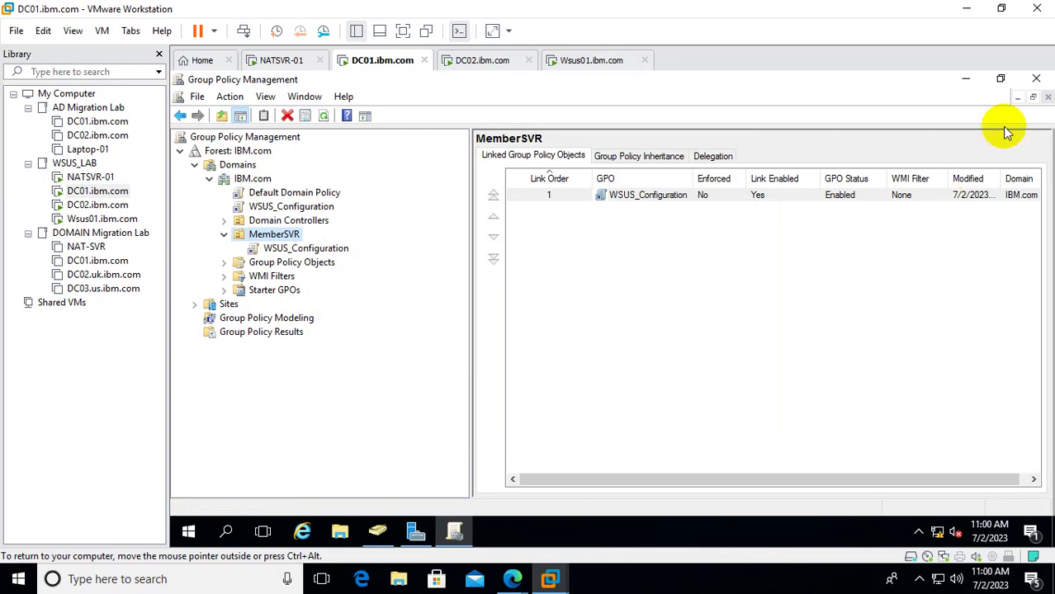
left_click(1042, 81)
left_click(1042, 80)
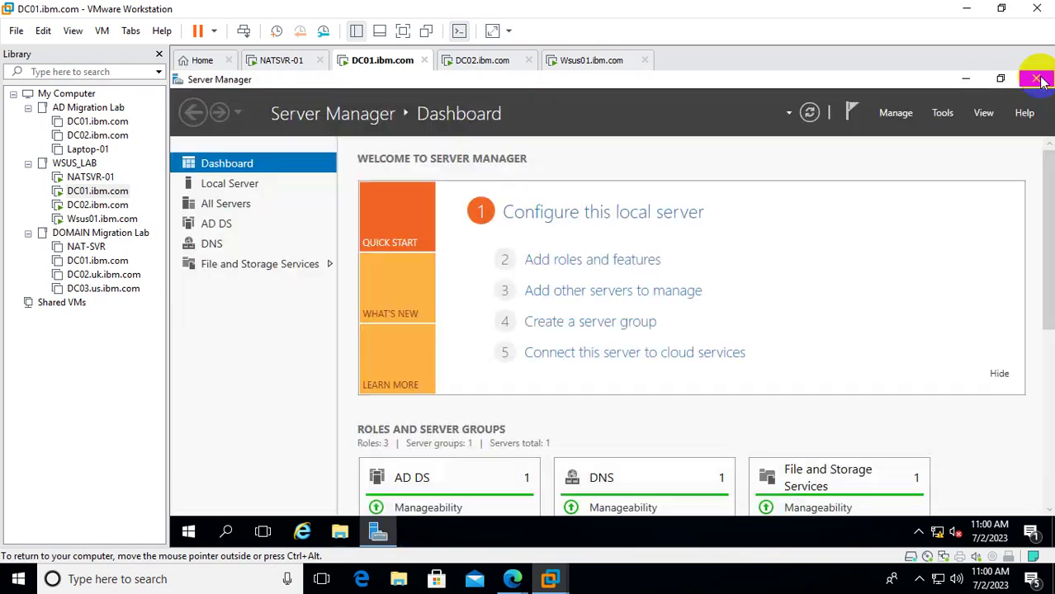
Close Server Manager, run 'gpupdate /force' from Run on DC01, then switch to the Wsus01 VM.
left_click(1041, 80)
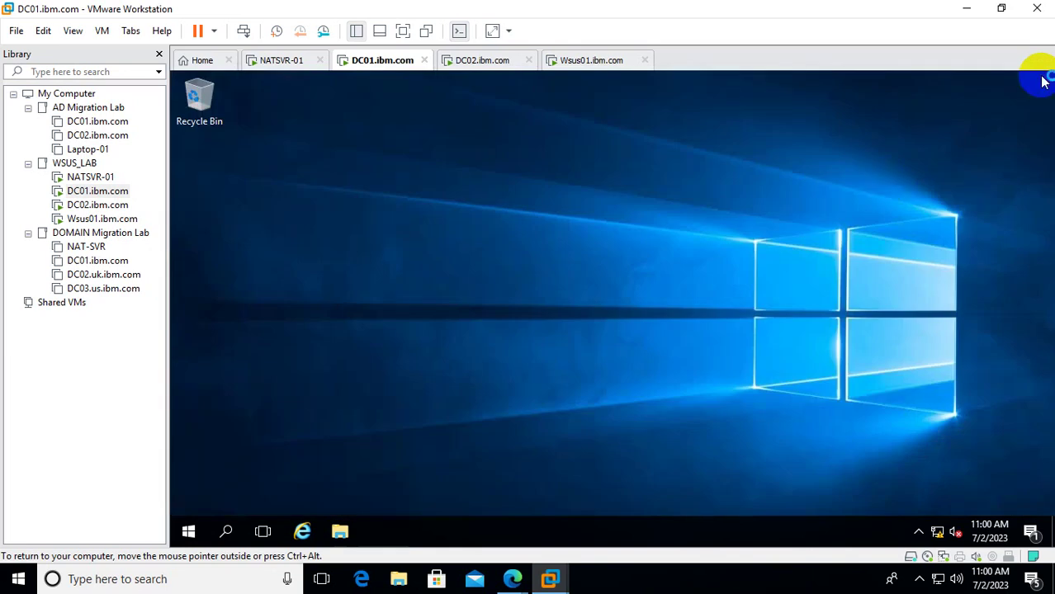
right_click(188, 531)
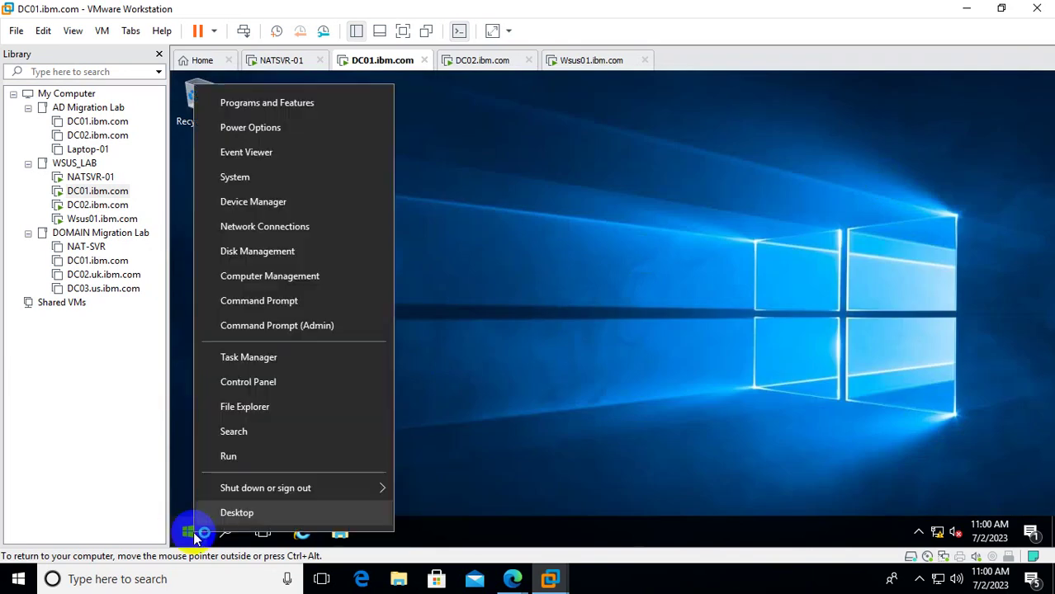
left_click(277, 462)
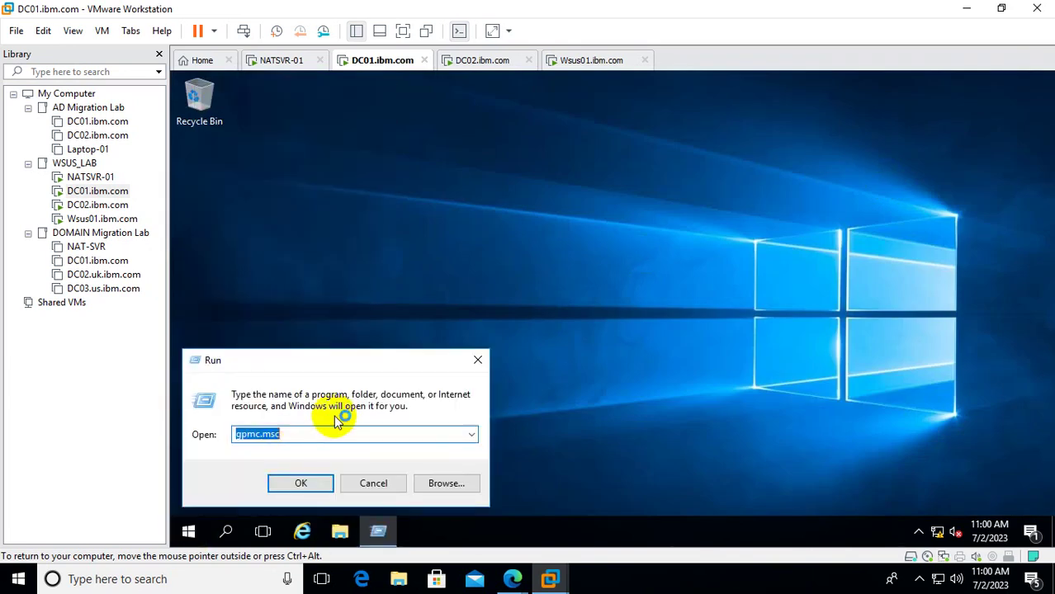
type("gpupd")
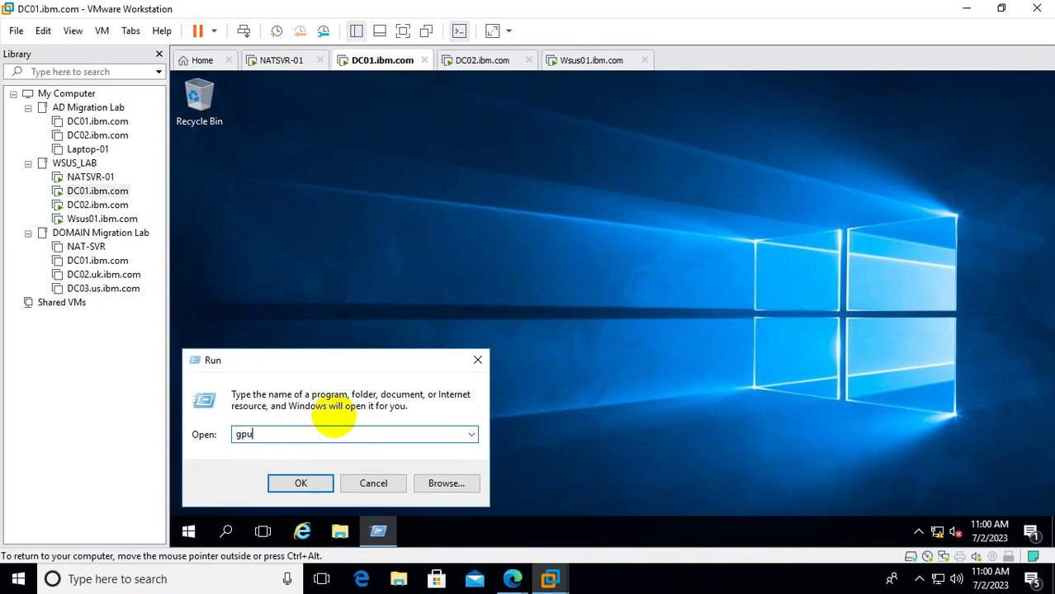
type("ate /force")
key("Return")
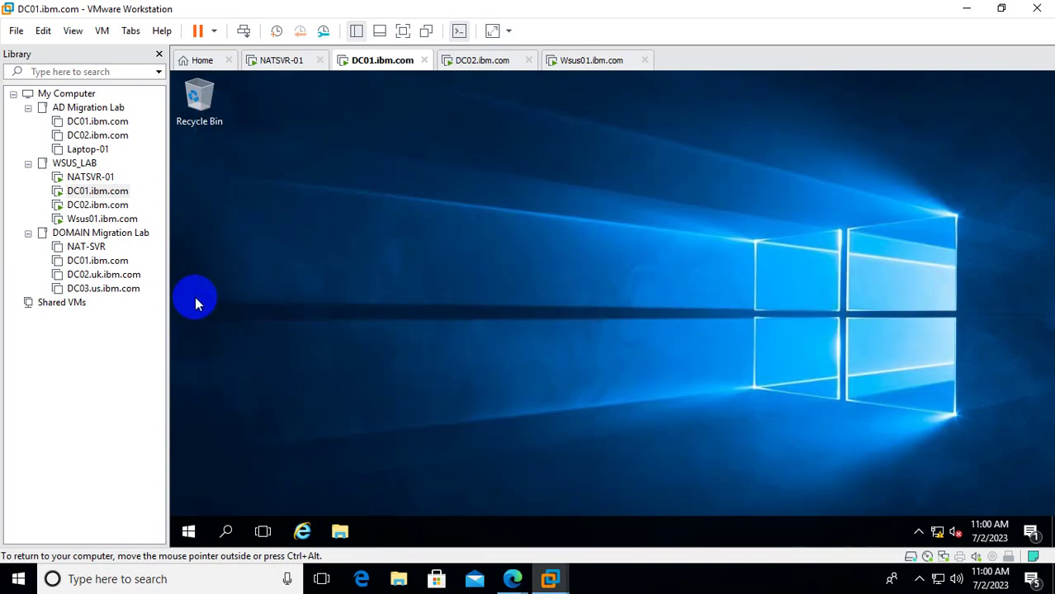
left_click(103, 221)
Sign in to Wsus01.ibm.com with the administrator password after sending Ctrl+Alt+Del.
left_click(438, 297)
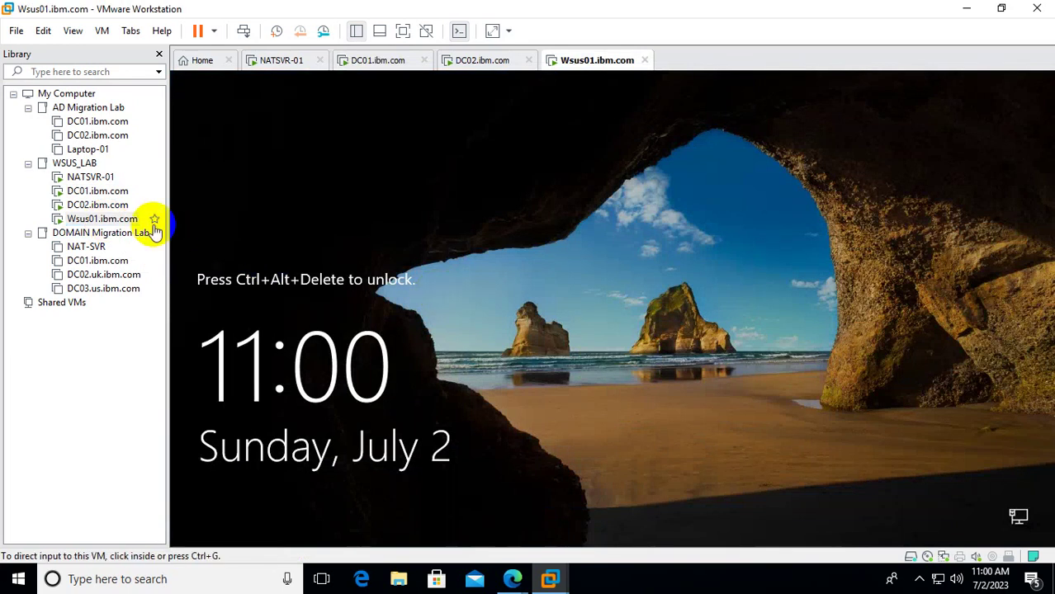
right_click(130, 218)
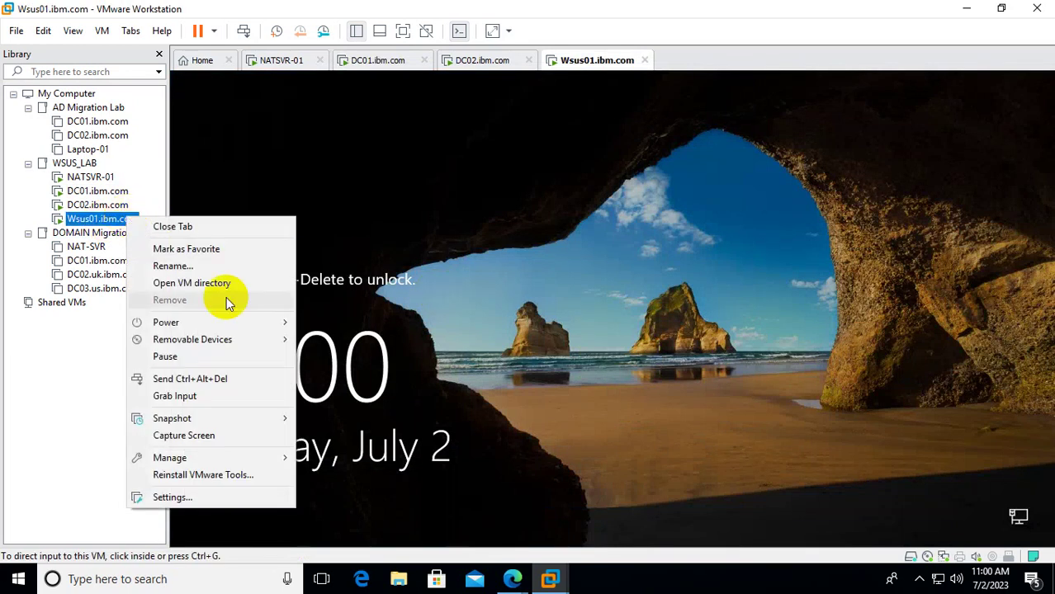
left_click(229, 378)
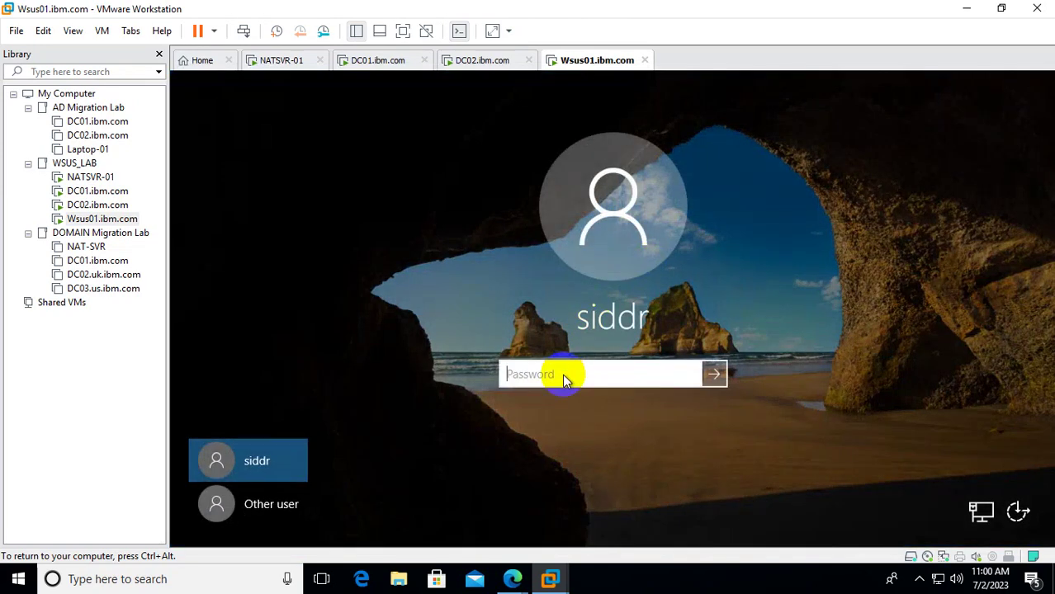
type("************")
key("Return")
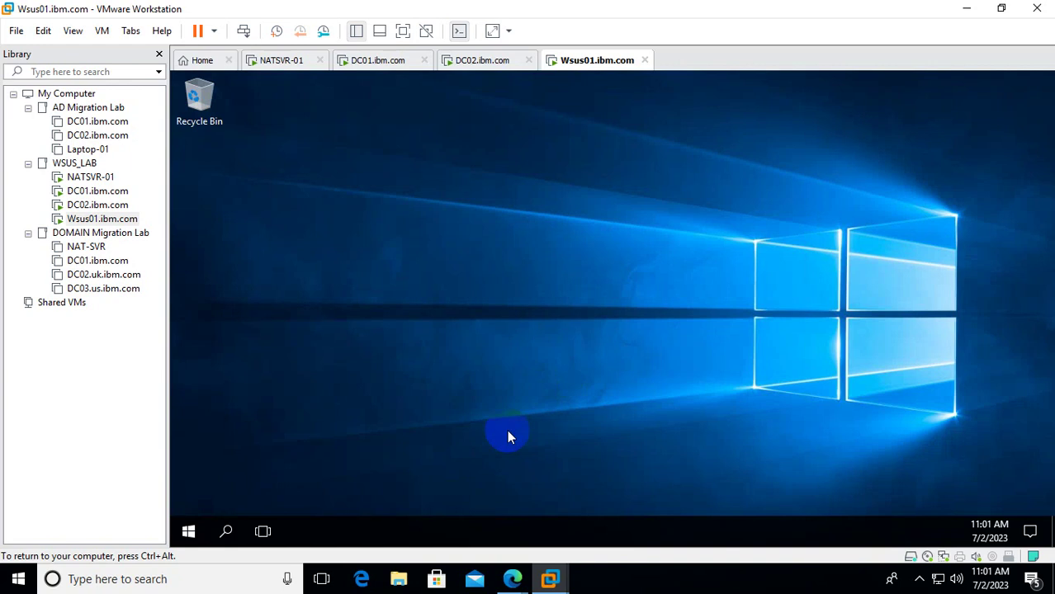
left_click(190, 533)
From a cmd prompt, run gpupdate /force, then restart with shutdown -r -f -t 000.
right_click(190, 533)
left_click(264, 455)
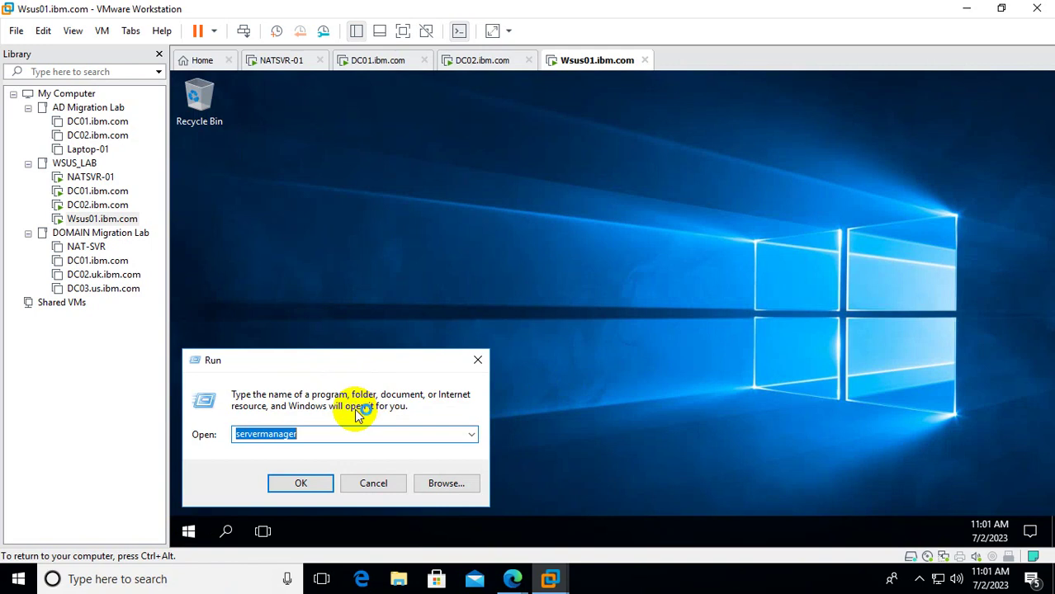
type("cmd")
key("Return")
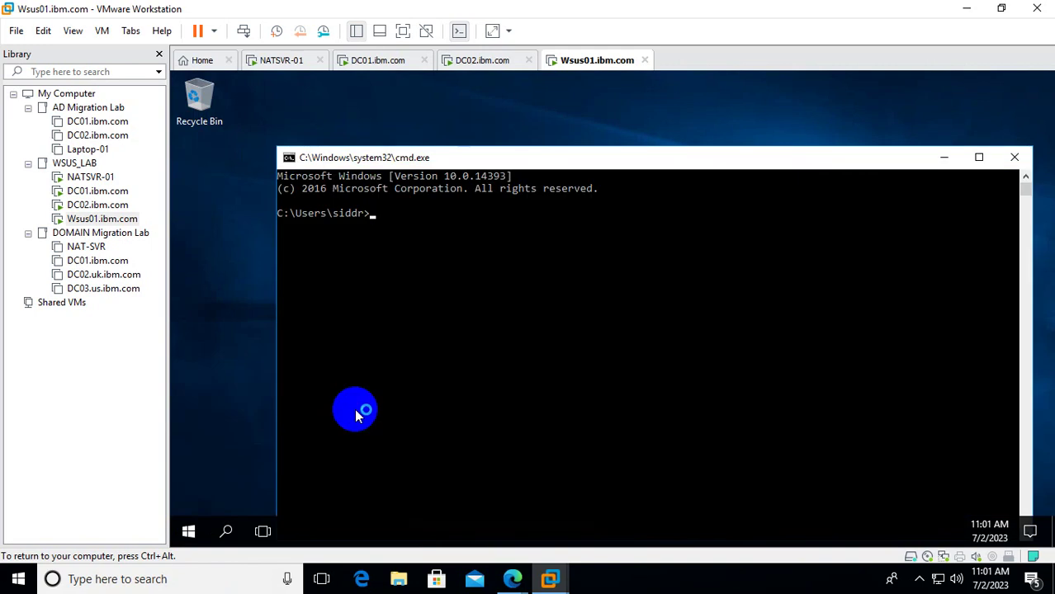
type("gpupdate /")
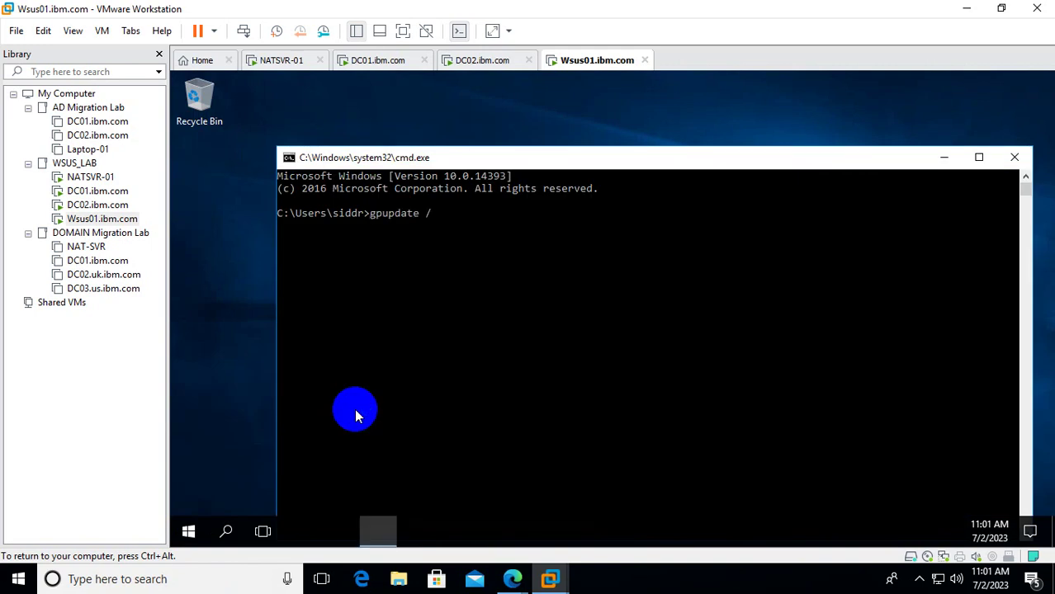
type("force")
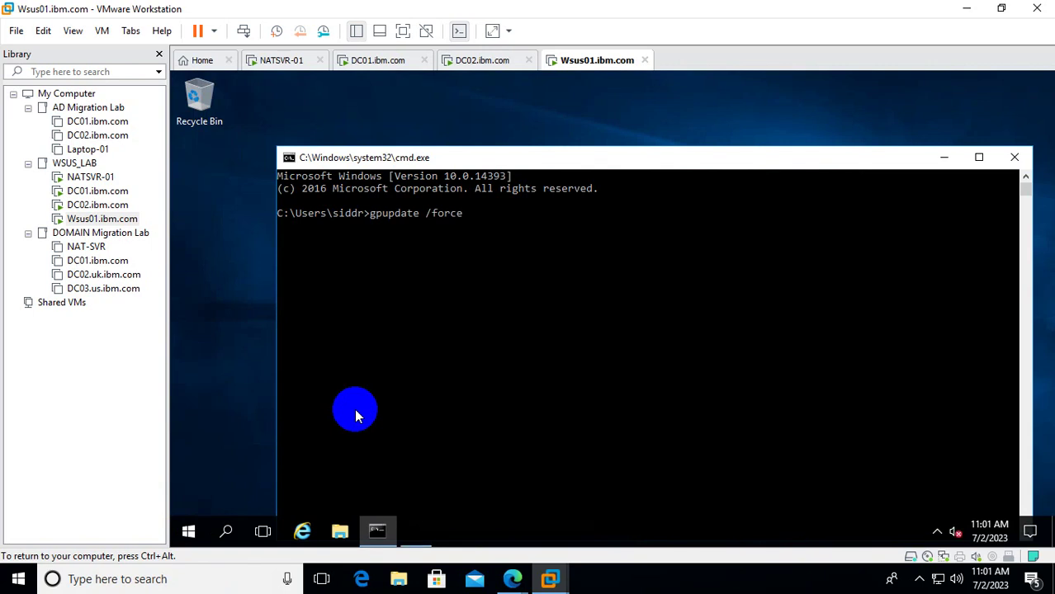
key("Return")
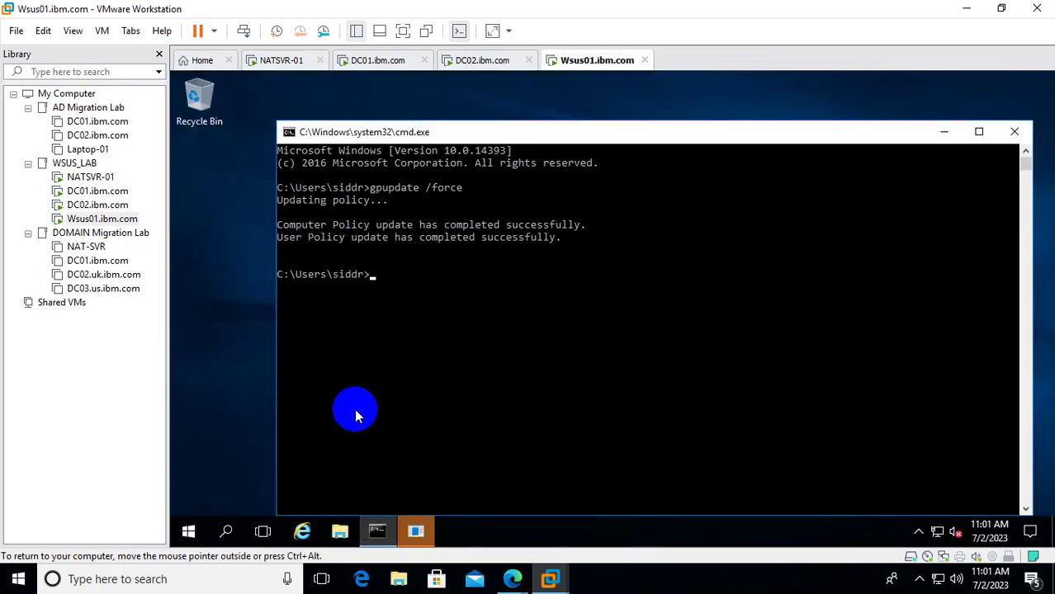
type("shutdown -r -f -t 000")
key("Return")
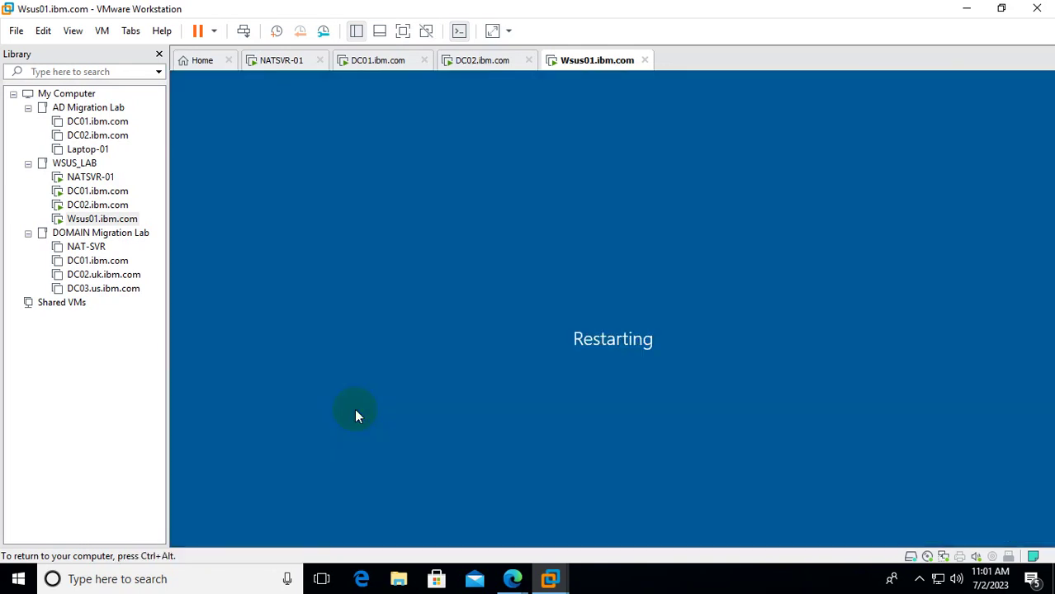
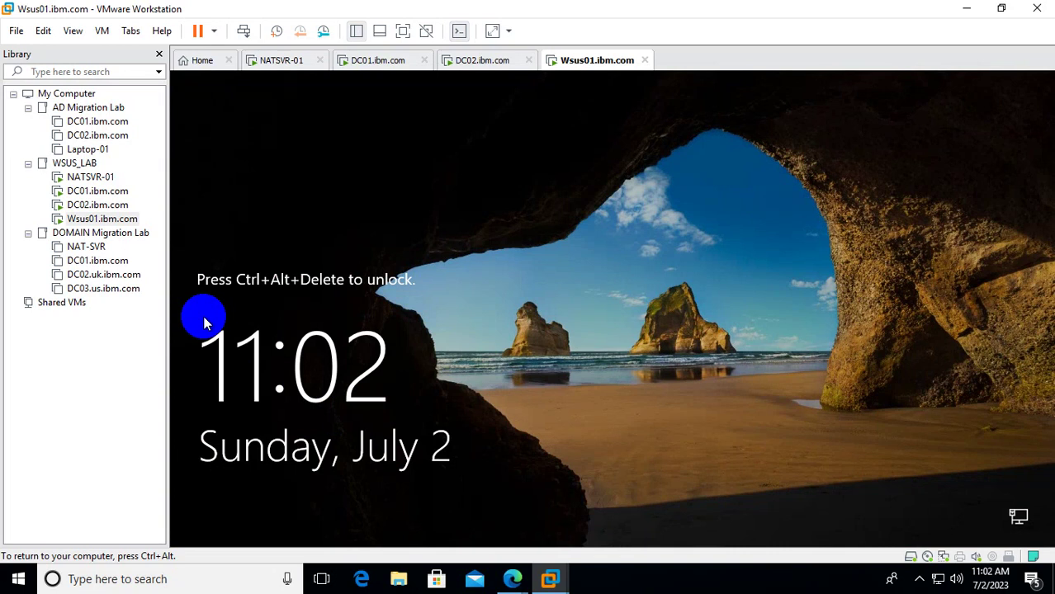
Send Ctrl+Alt+Del to Wsus01, sign in with the administrator password, and close Server Manager.
right_click(96, 219)
left_click(188, 382)
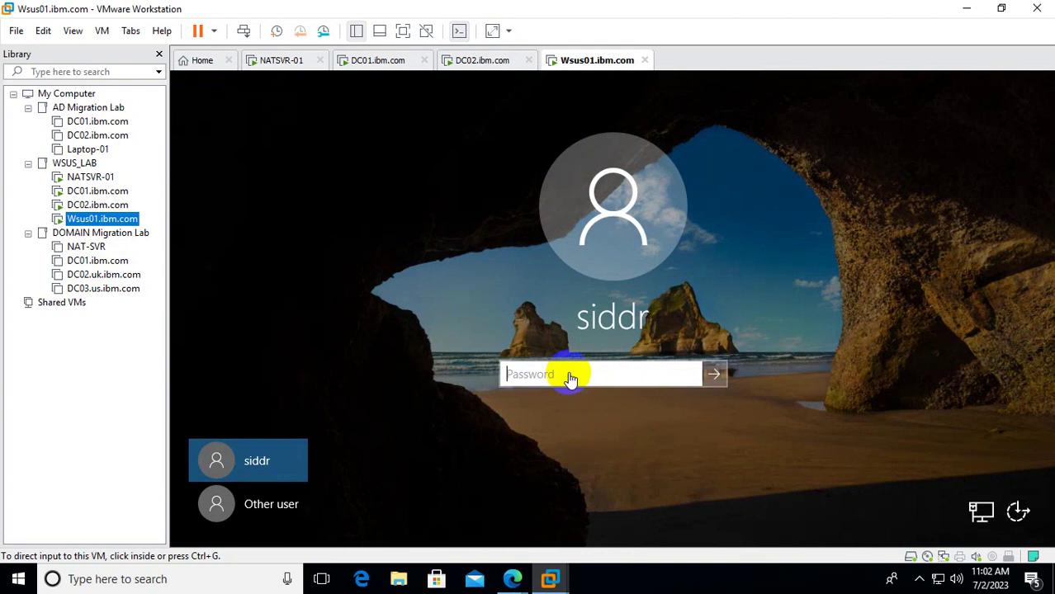
left_click(570, 375)
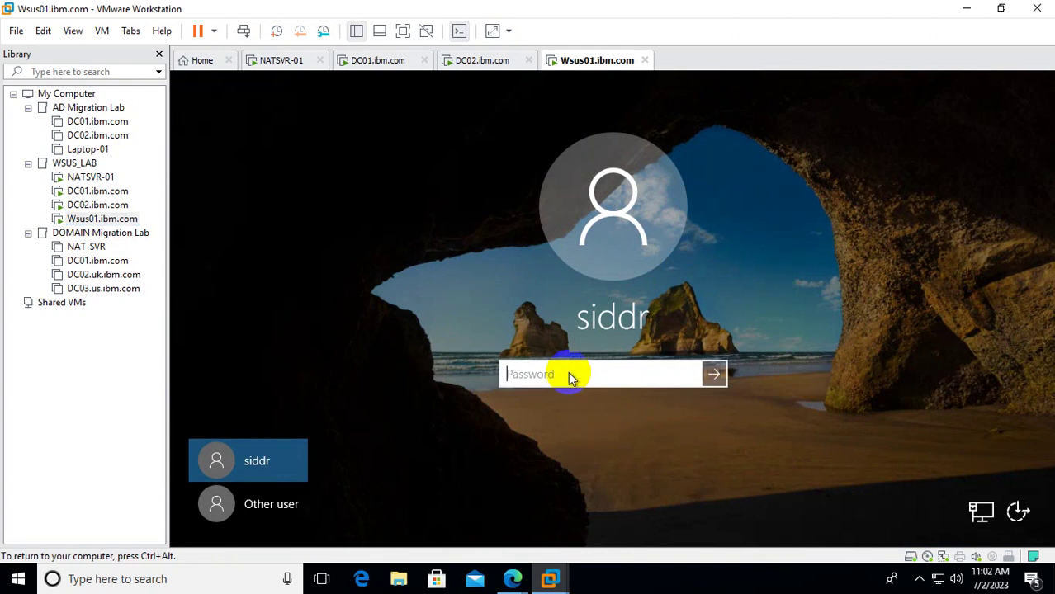
type("••••••••••••")
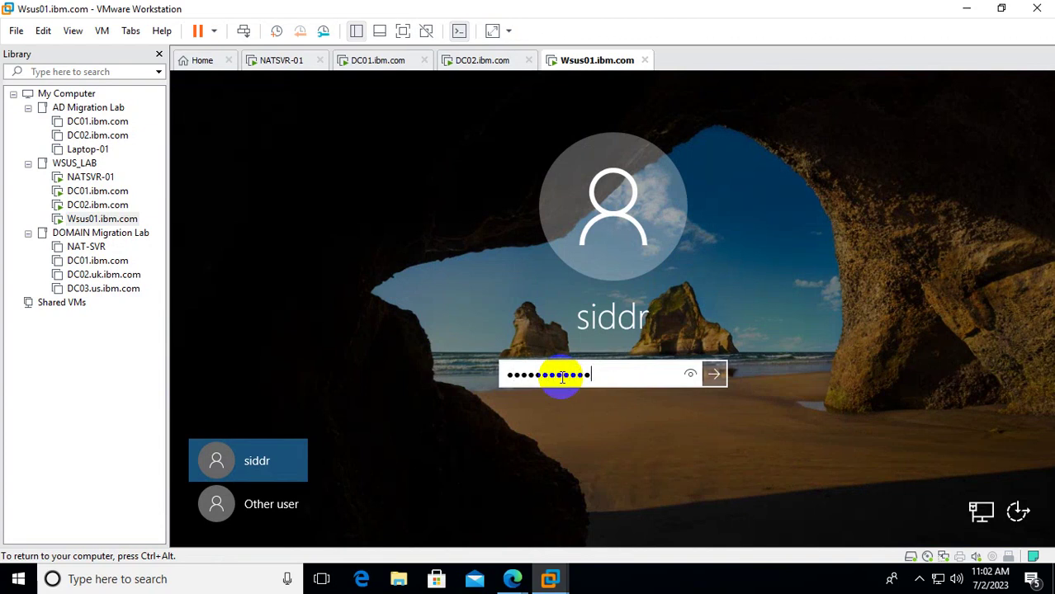
key("Return")
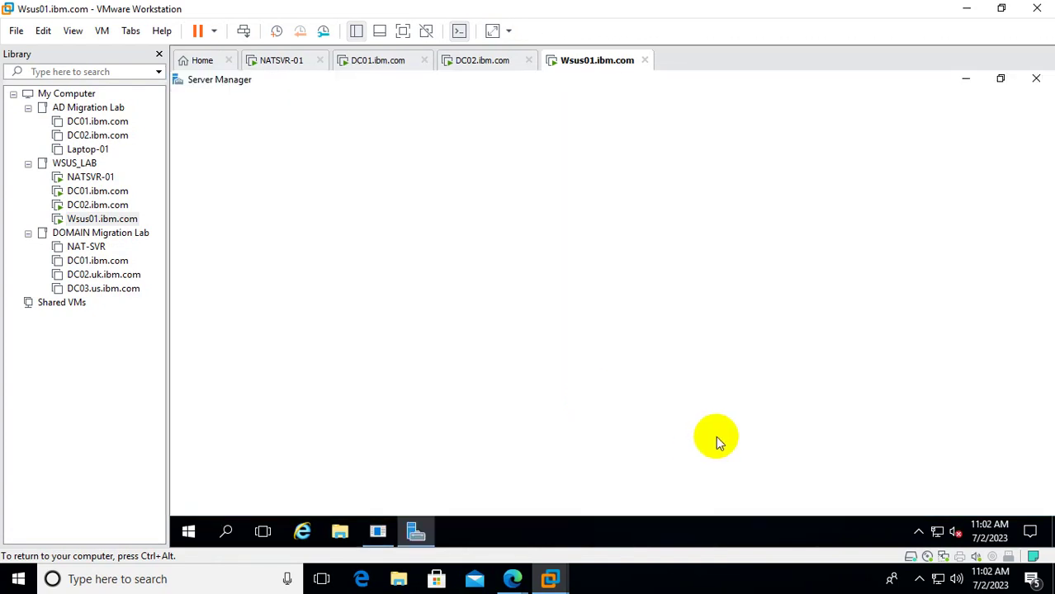
left_click(1037, 86)
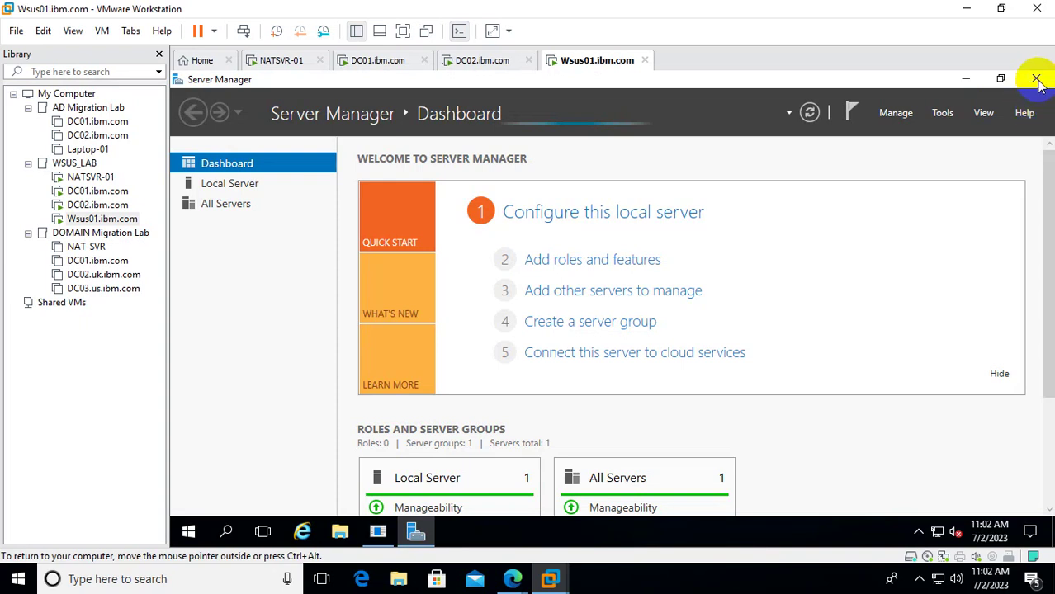
left_click(1037, 80)
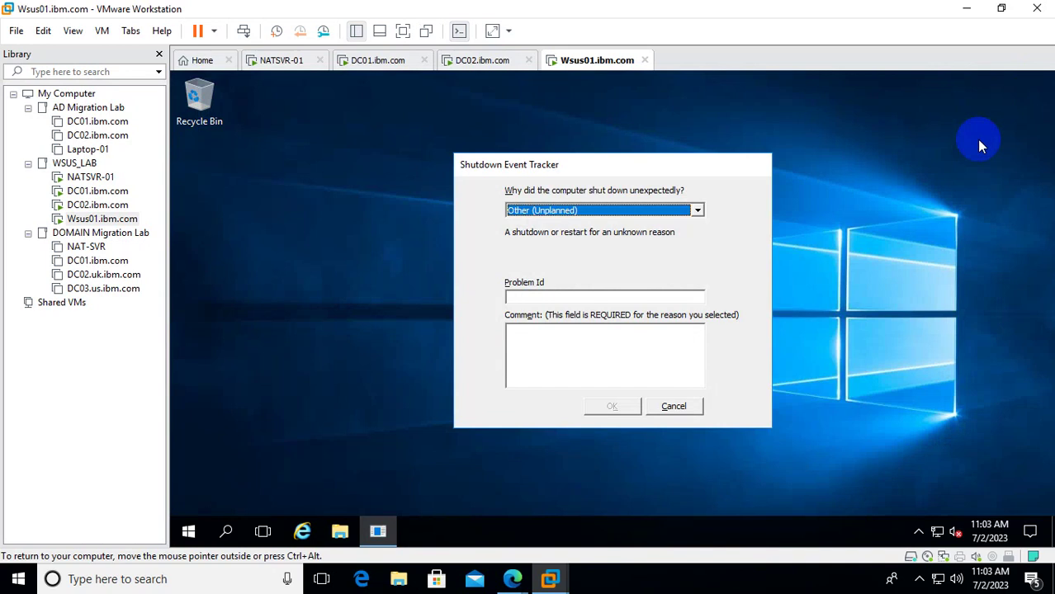
Dismiss the Shutdown Event Tracker and launch rsop.msc from Run on Wsus01.
left_click(697, 405)
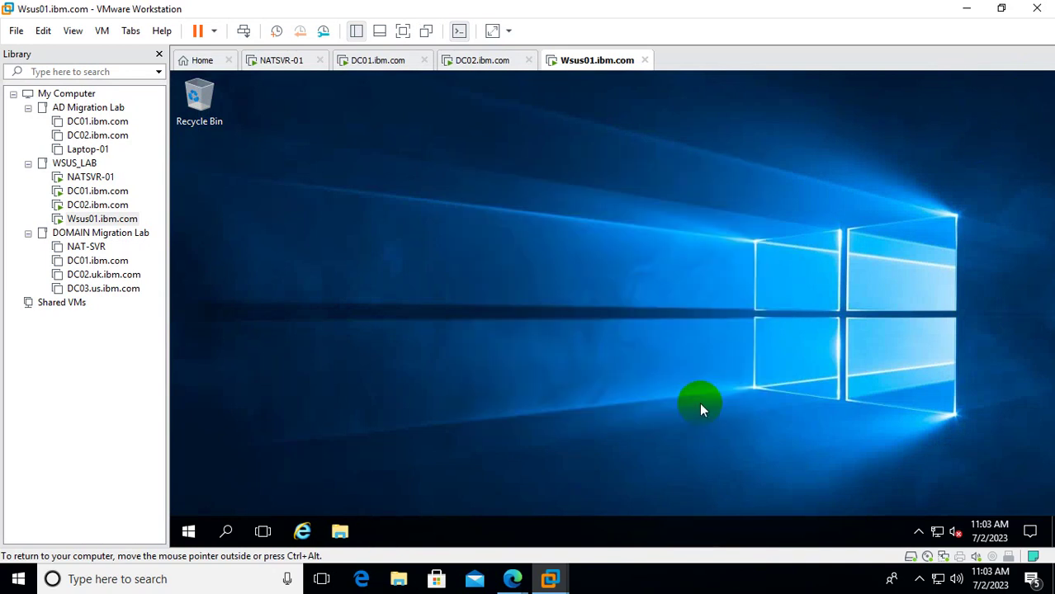
right_click(188, 531)
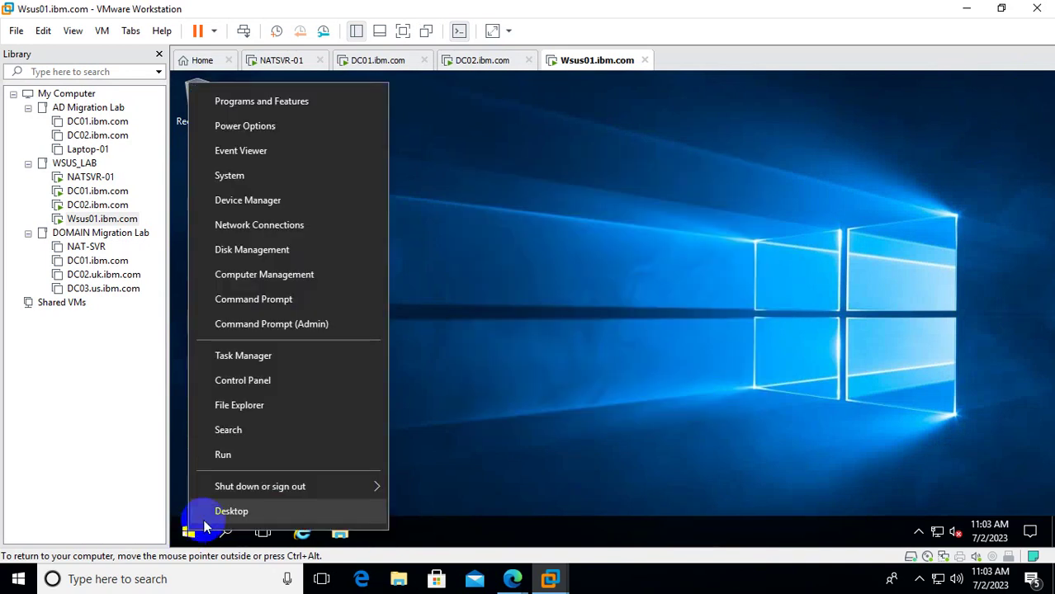
left_click(273, 461)
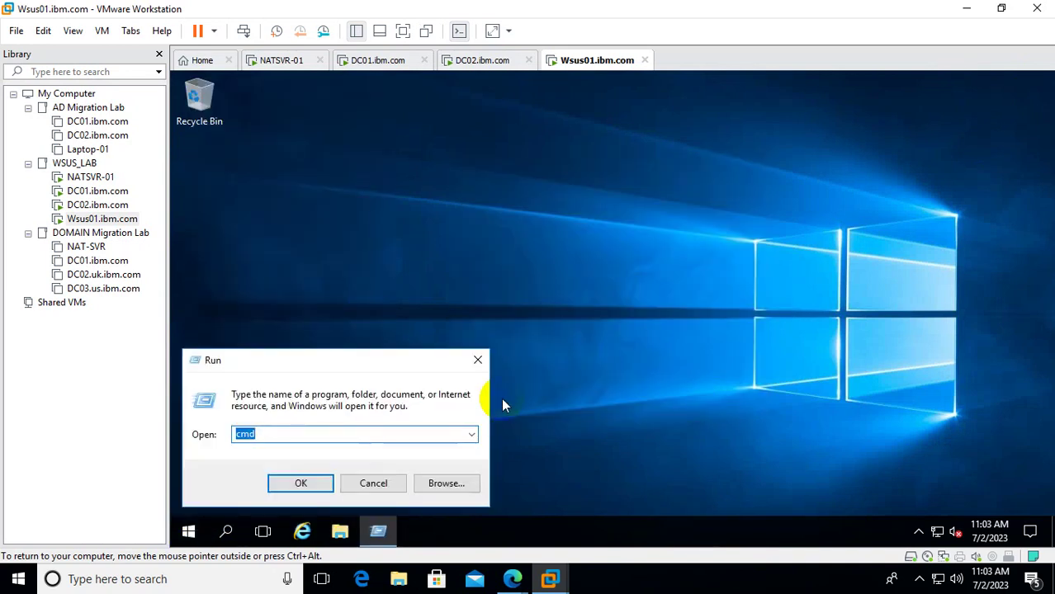
type("dsa")
key("BackSpace")
key("BackSpace")
key("BackSpace")
type("rsop/")
key("BackSpace")
key("BackSpace")
key("BackSpace")
key("BackSpace")
key("BackSpace")
type("rsop.msc")
key("Return")
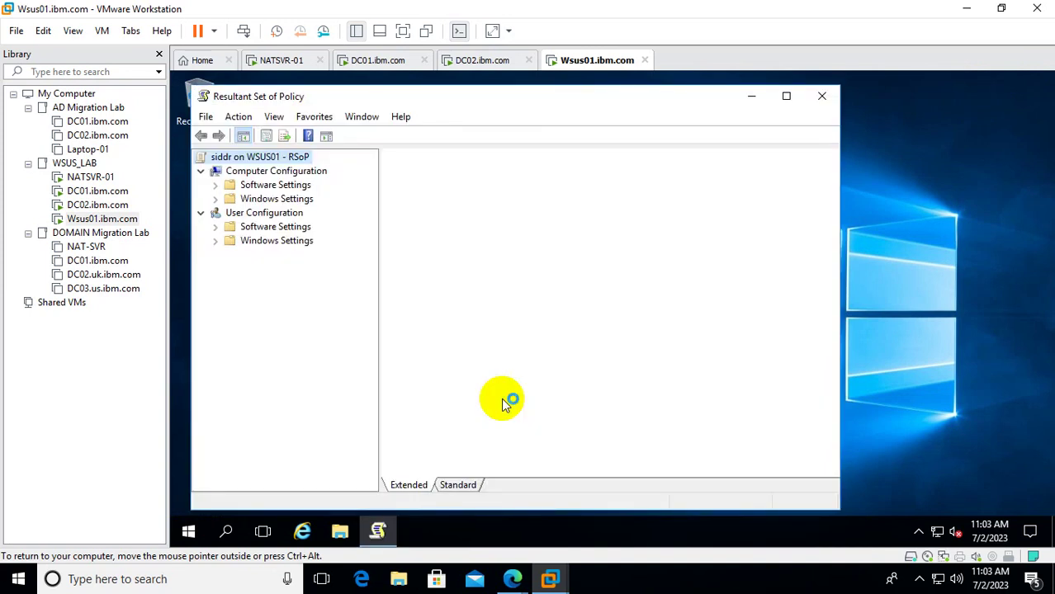
View Computer Configuration properties for applied policies, then close RSoP without saving.
left_click(276, 172)
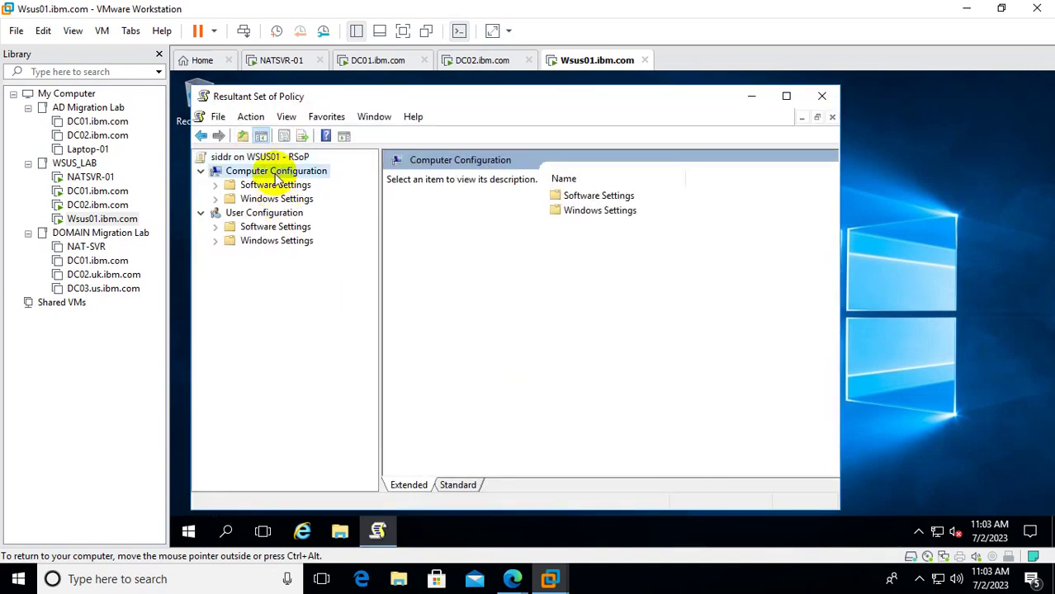
right_click(277, 176)
left_click(317, 269)
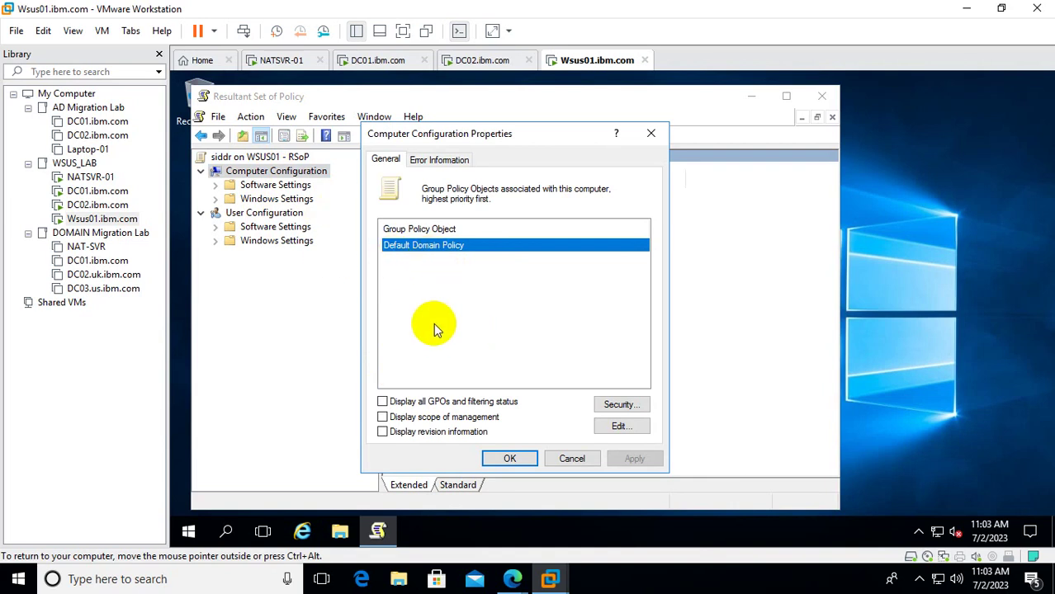
left_click(646, 133)
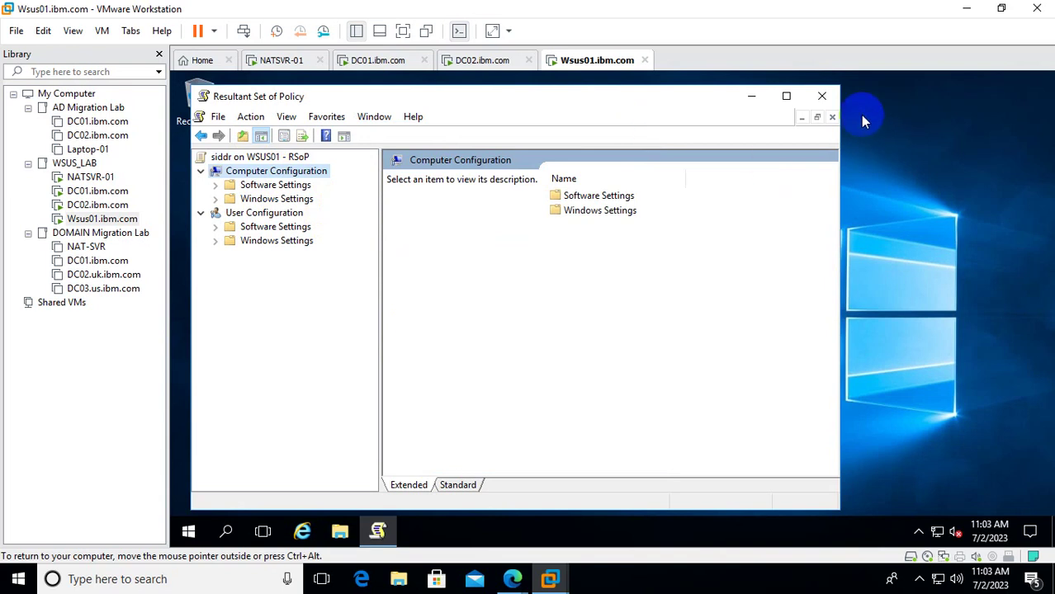
left_click(822, 96)
left_click(518, 341)
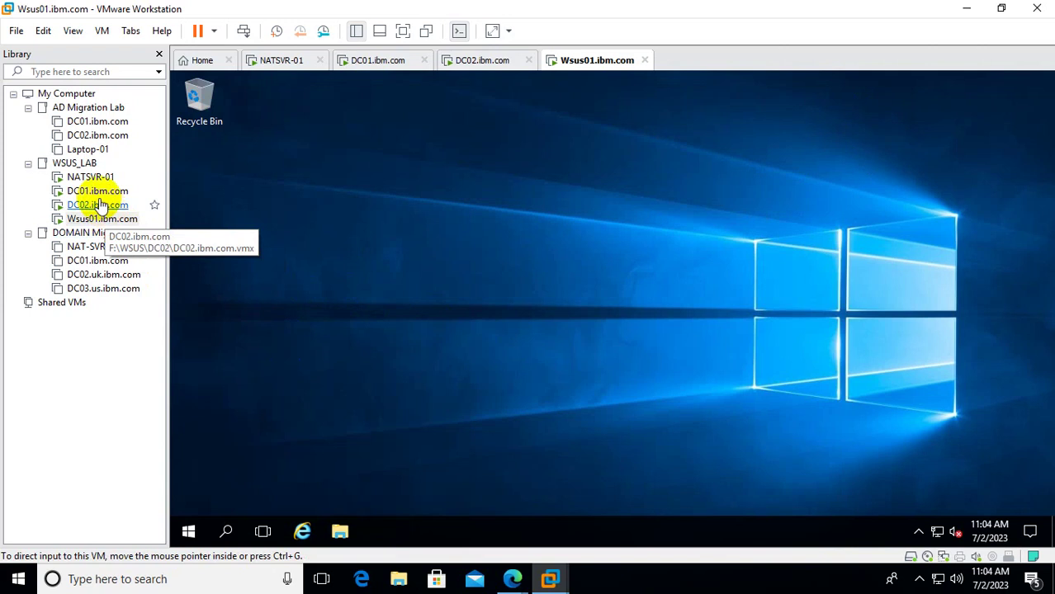
On DC01, run dsa.msc and confirm the WSUS01 computer account sits in MemberSVR.
left_click(141, 191)
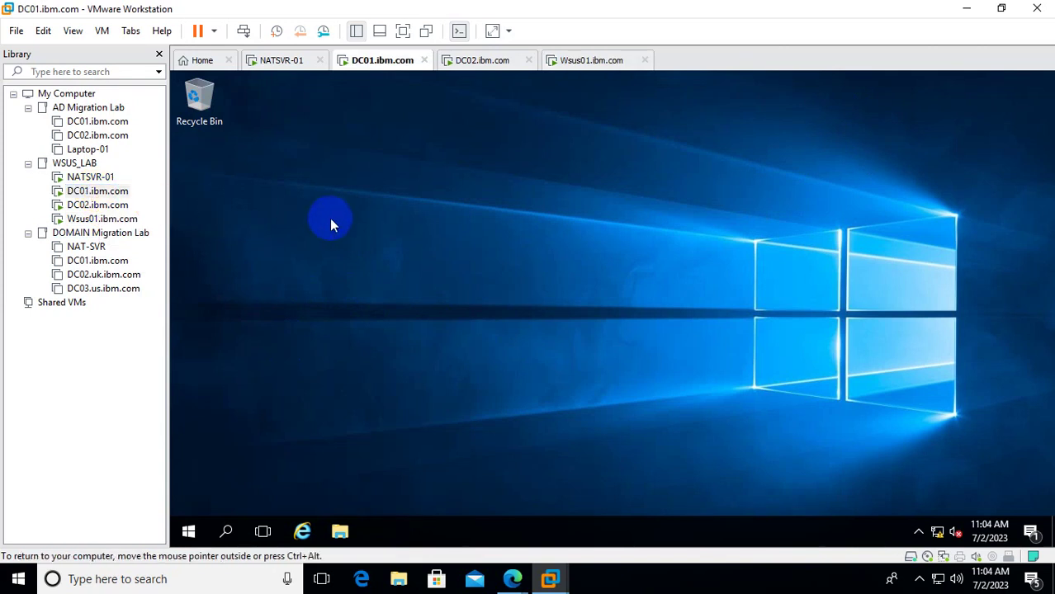
right_click(381, 257)
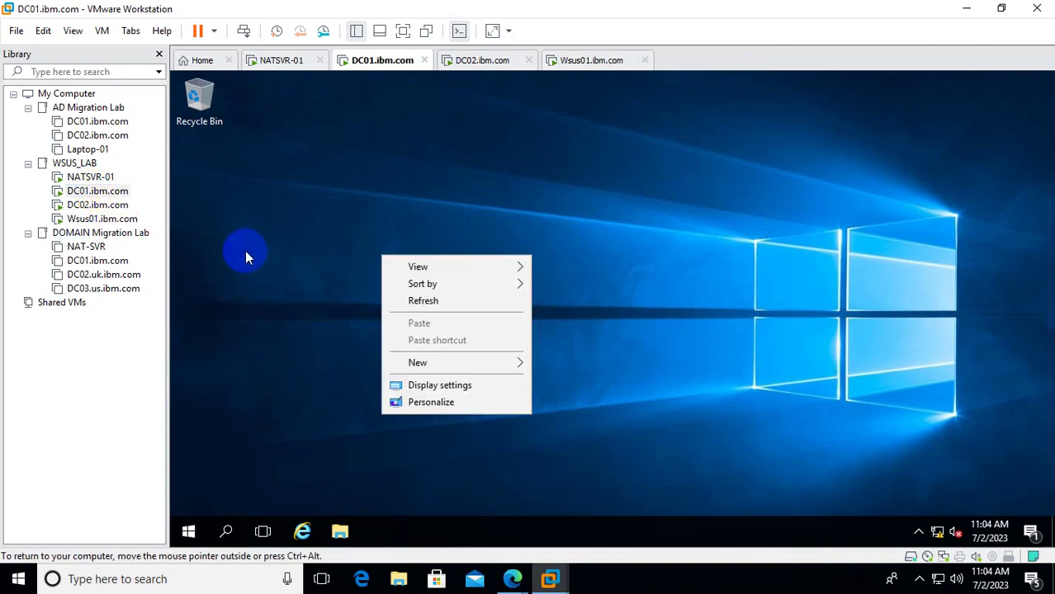
left_click(539, 230)
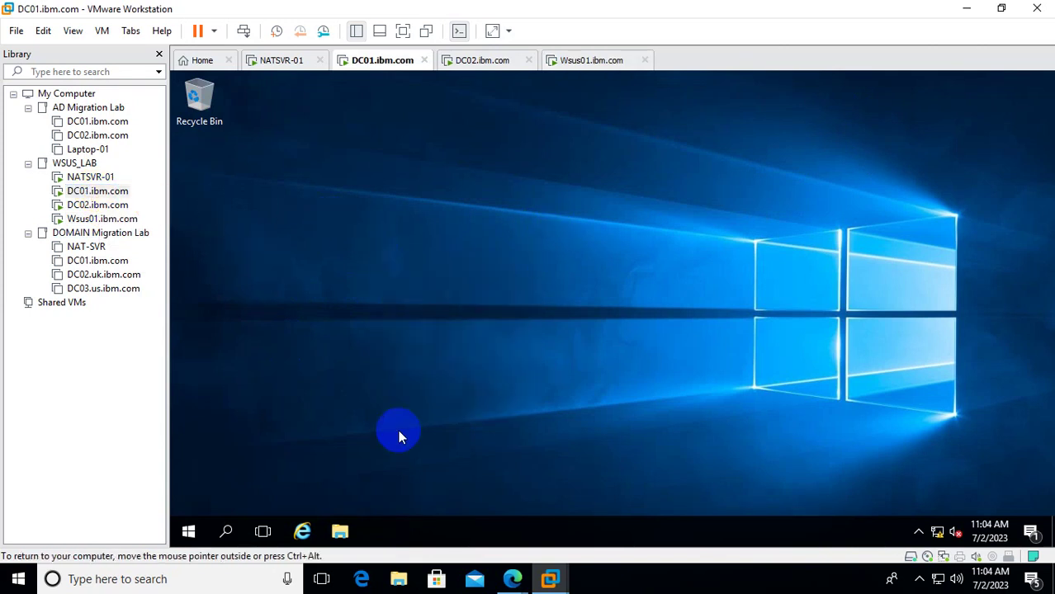
right_click(189, 537)
left_click(248, 459)
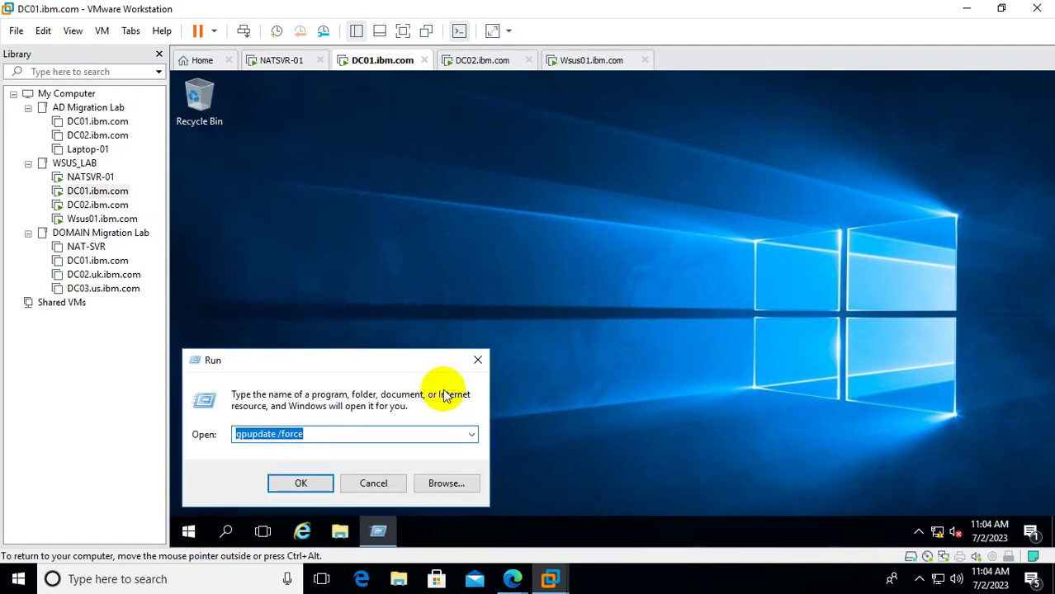
type("dsa.msc")
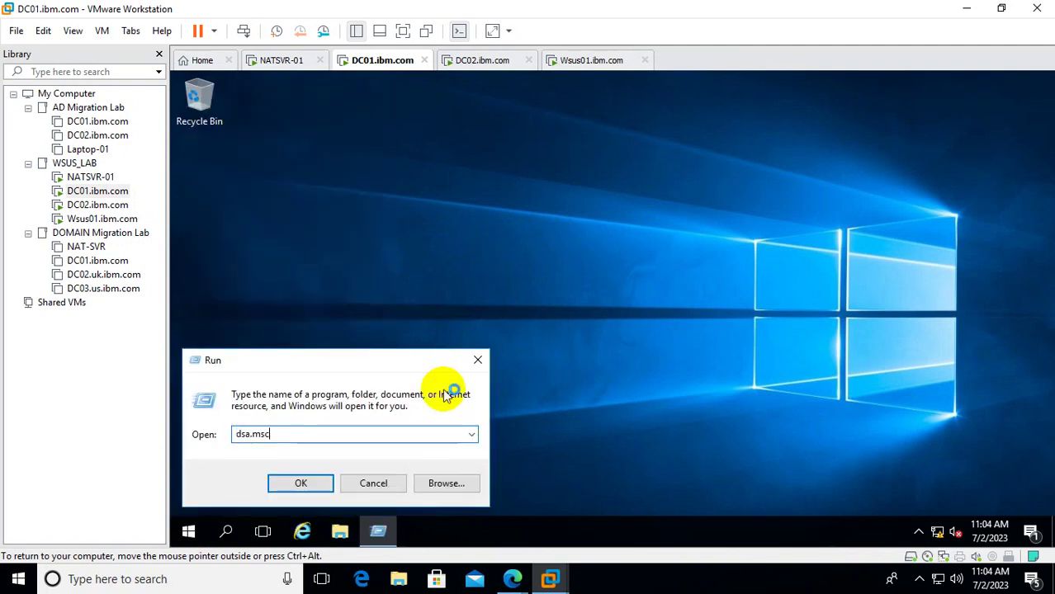
key("Return")
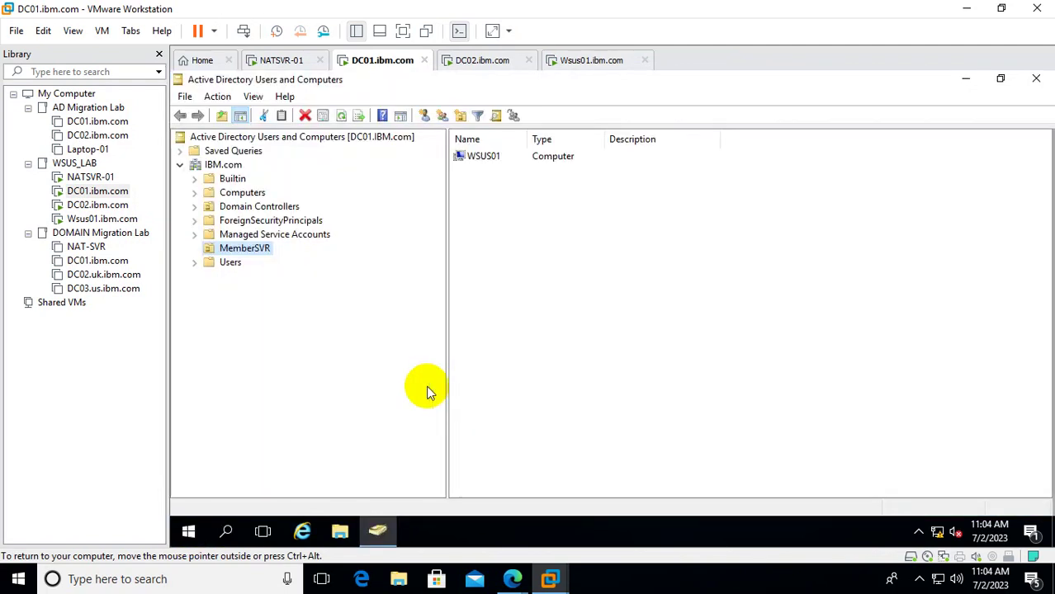
left_click(487, 156)
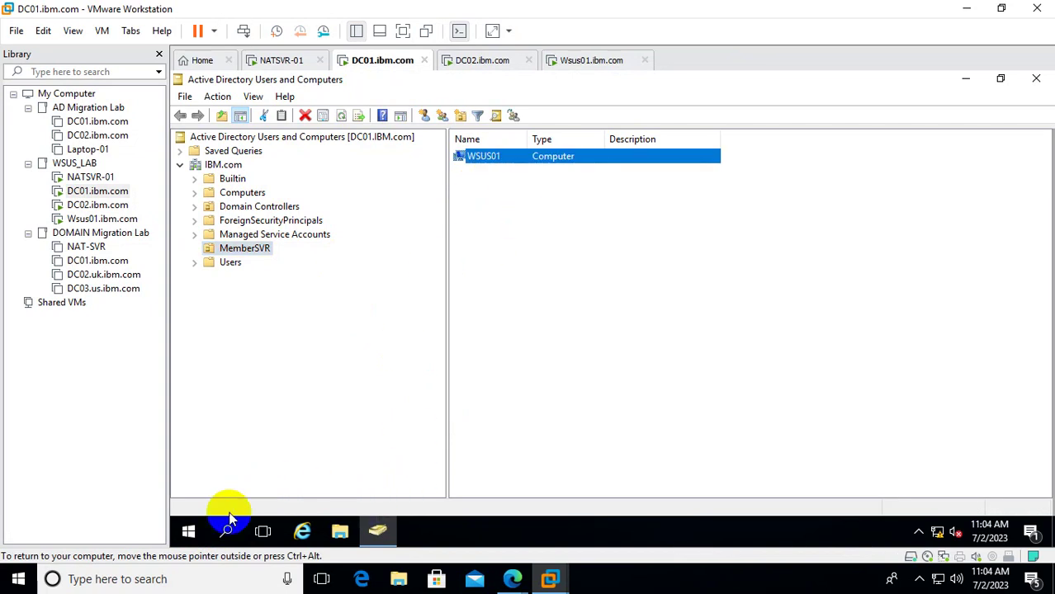
In gpmc.msc, expand MemberSVR and set the WSUS_Configuration link to Enforced.
right_click(189, 538)
left_click(264, 456)
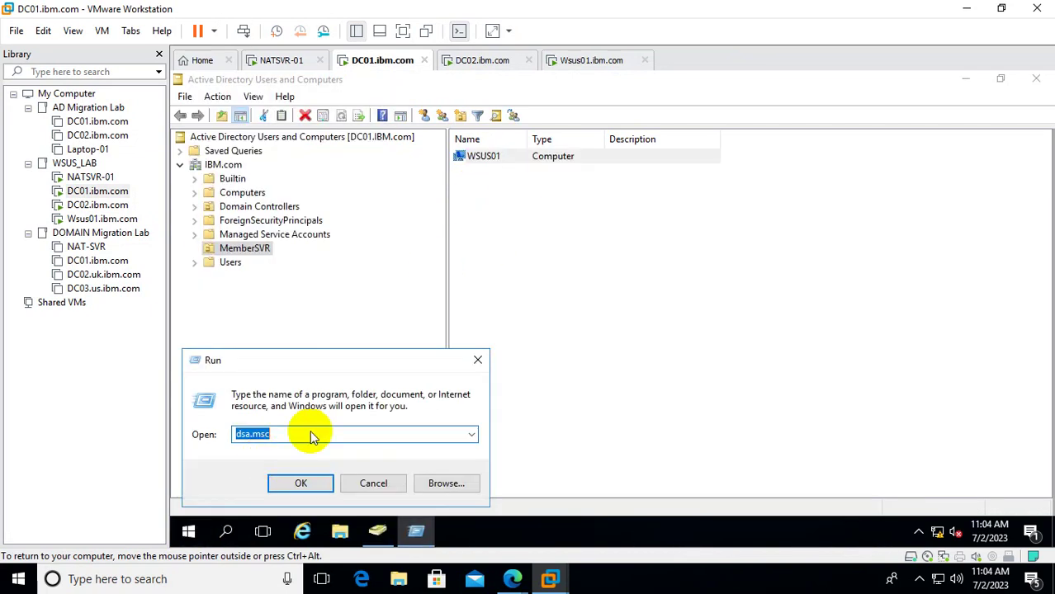
type("gpm")
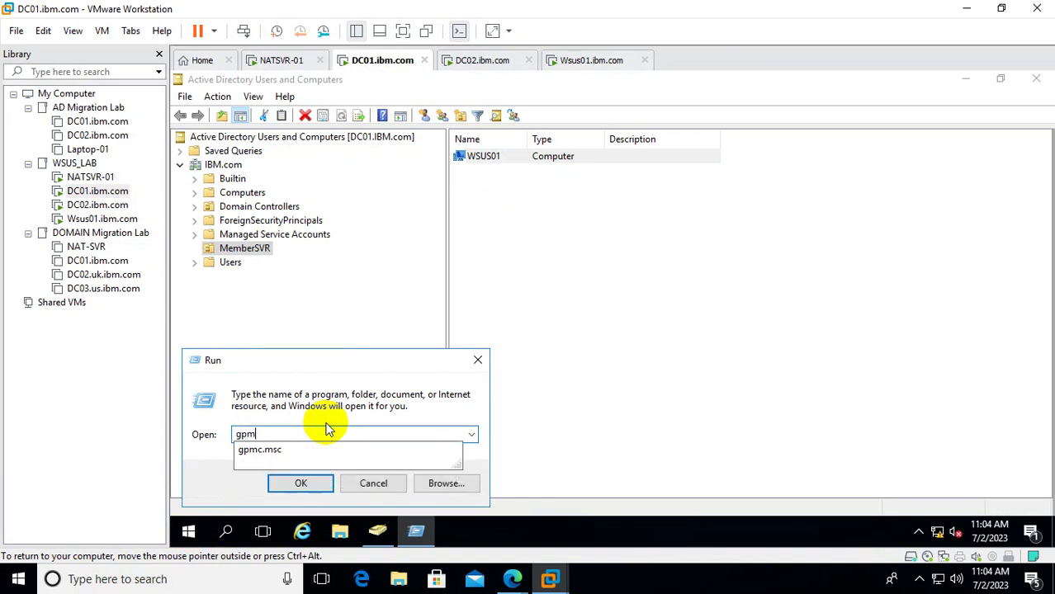
type("c.msc")
key("Return")
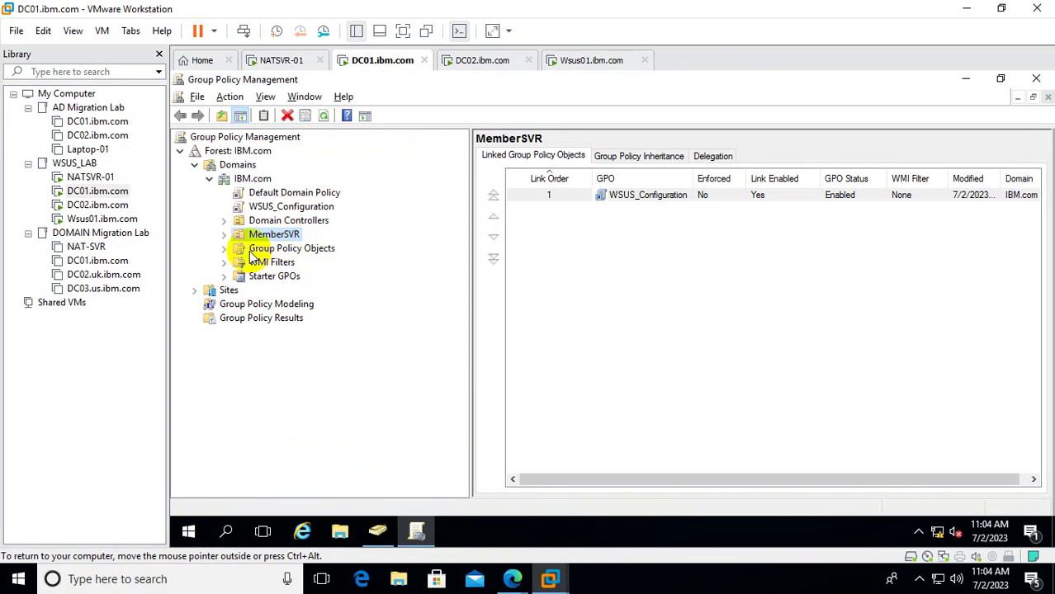
left_click(225, 235)
right_click(307, 252)
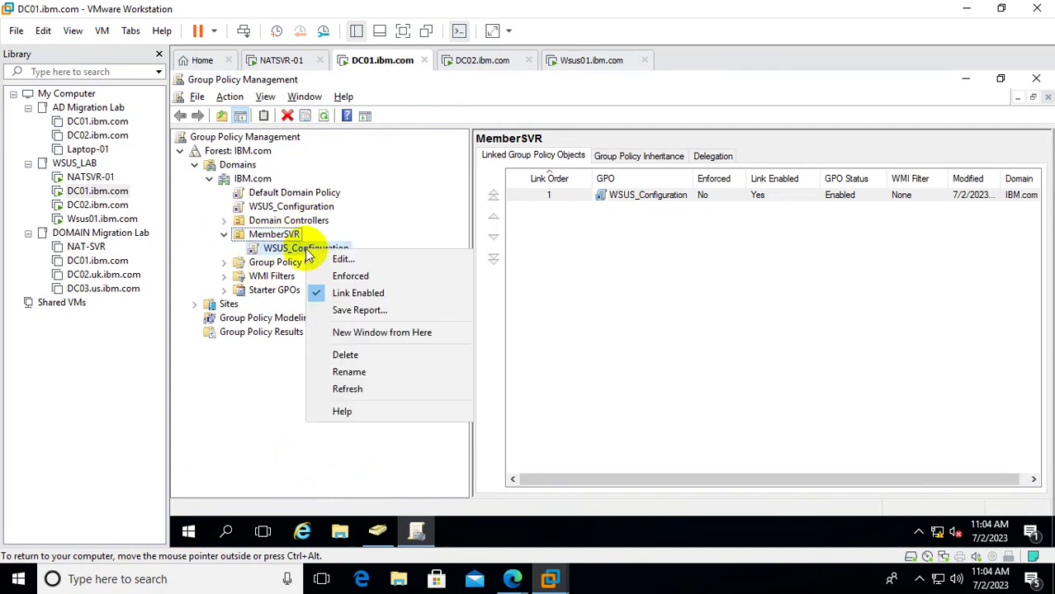
left_click(350, 276)
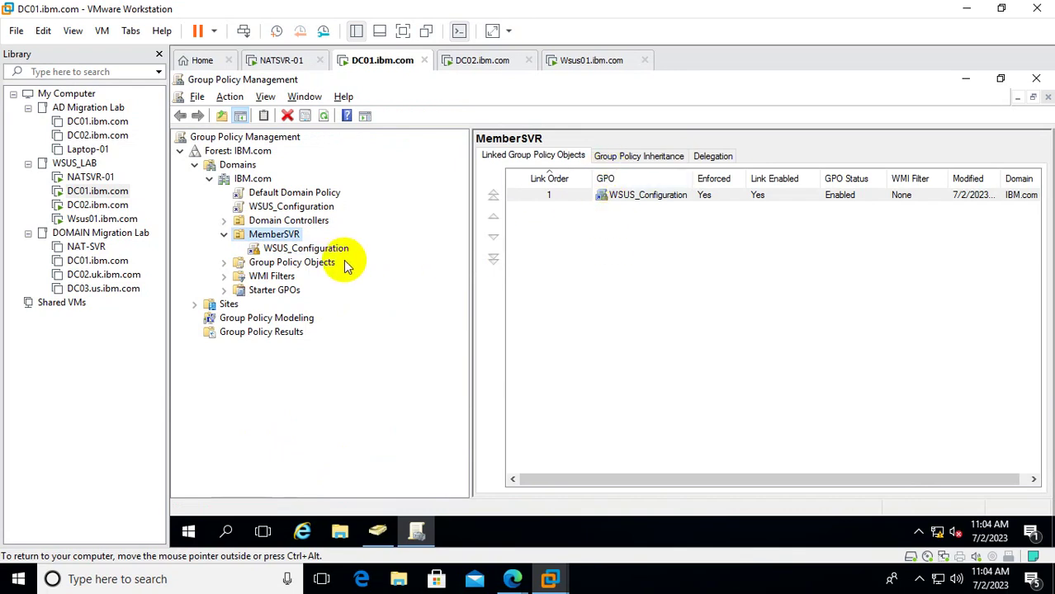
Switch to Wsus01 and launch the Local Group Policy Editor with gpedit.msc.
left_click(99, 220)
left_click(348, 304)
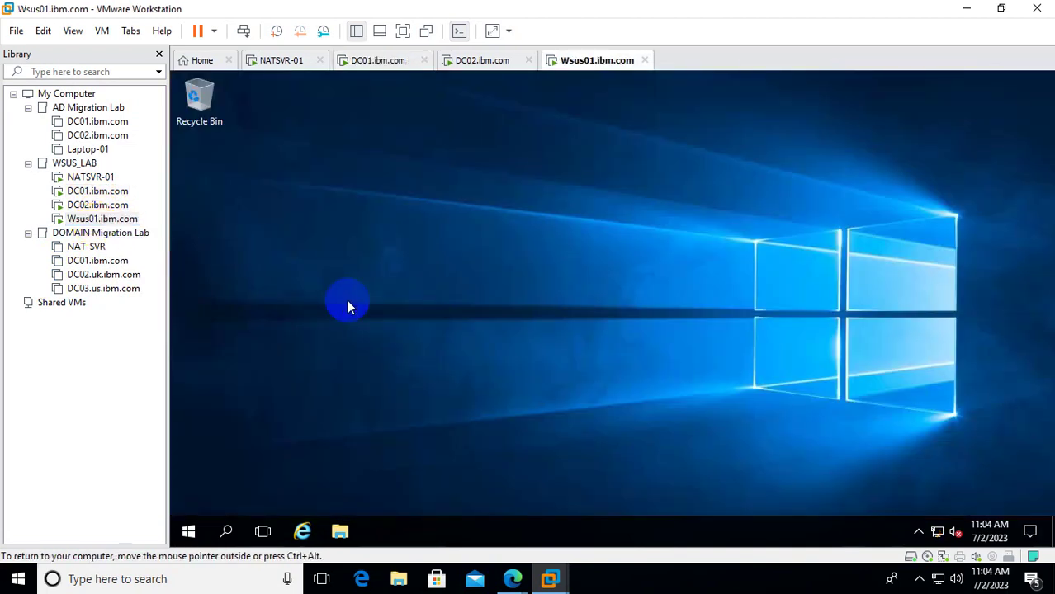
right_click(188, 531)
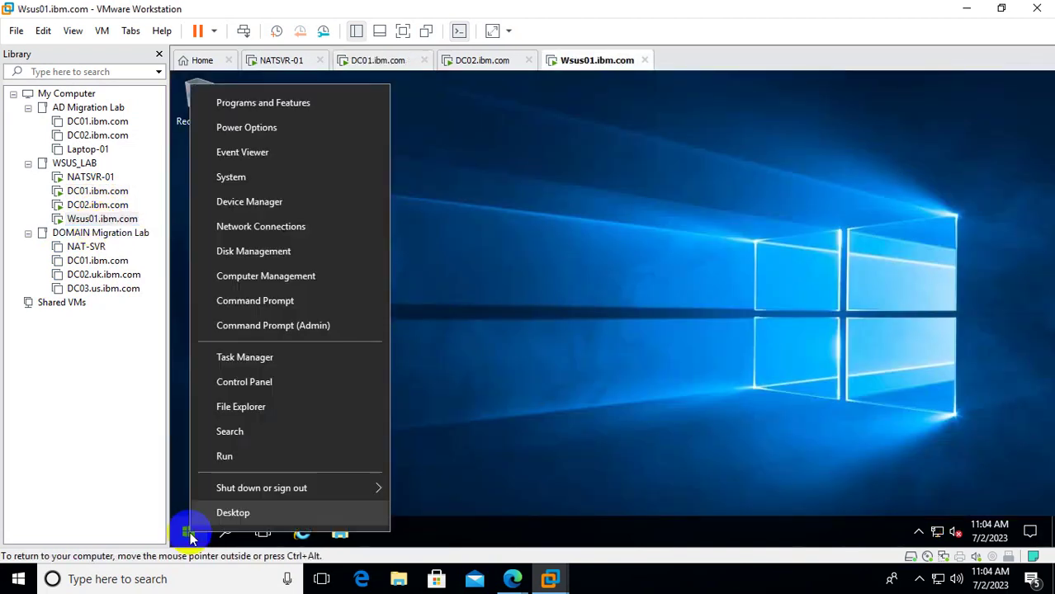
left_click(247, 466)
type("g")
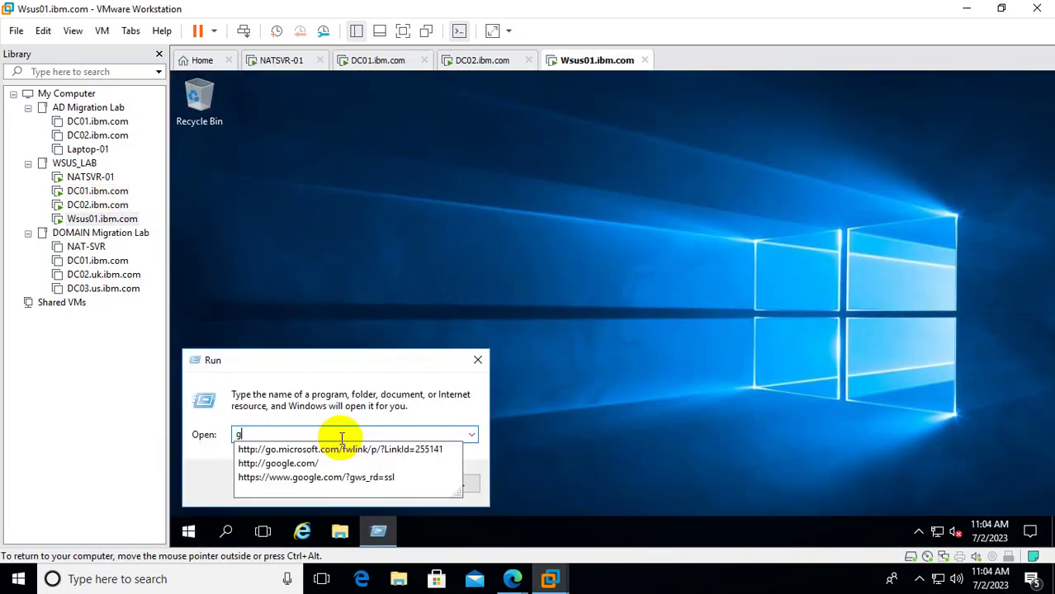
type("pedit.msc")
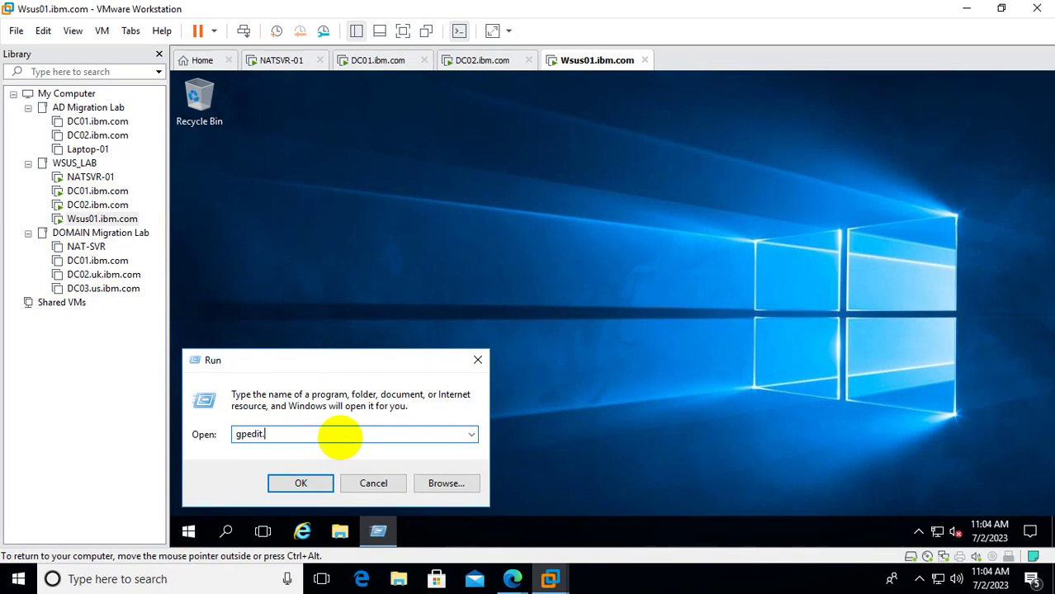
key("Return")
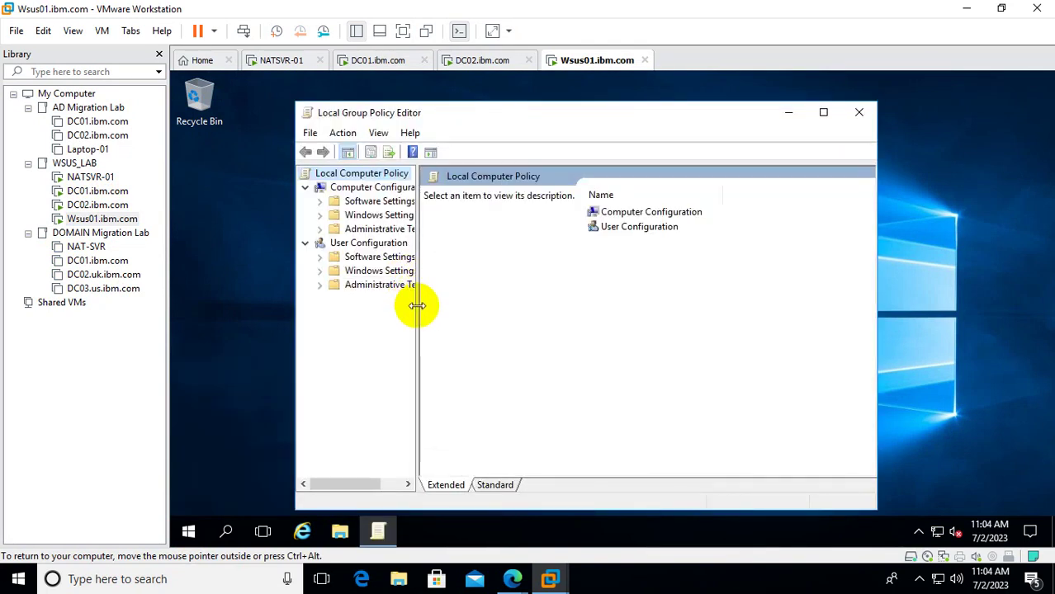
Expand Computer Configuration > Administrative Templates > Windows Components > Windows Update.
left_click_drag(417, 305, 541, 306)
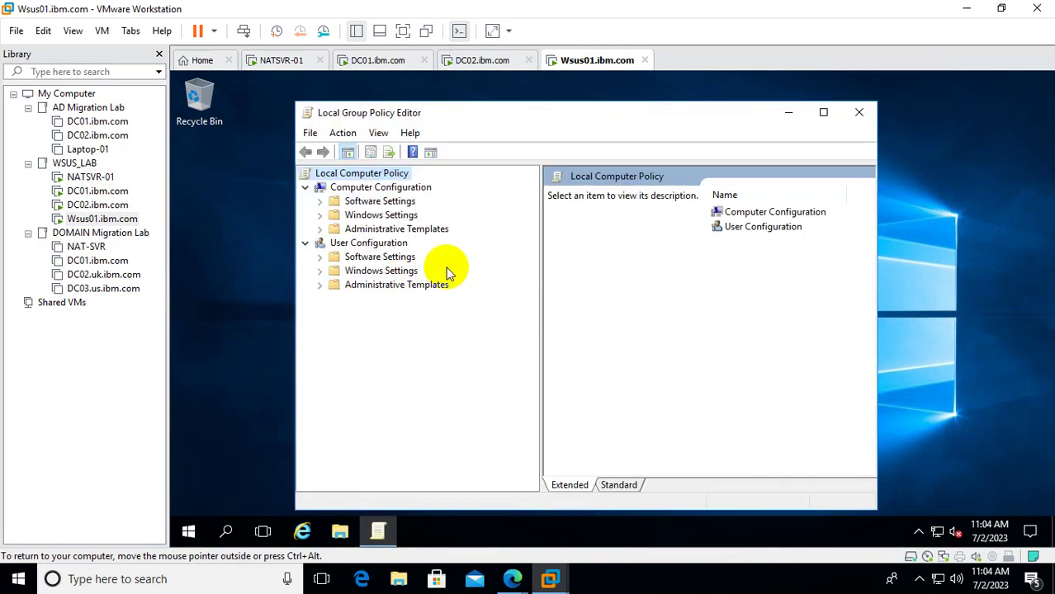
left_click(323, 215)
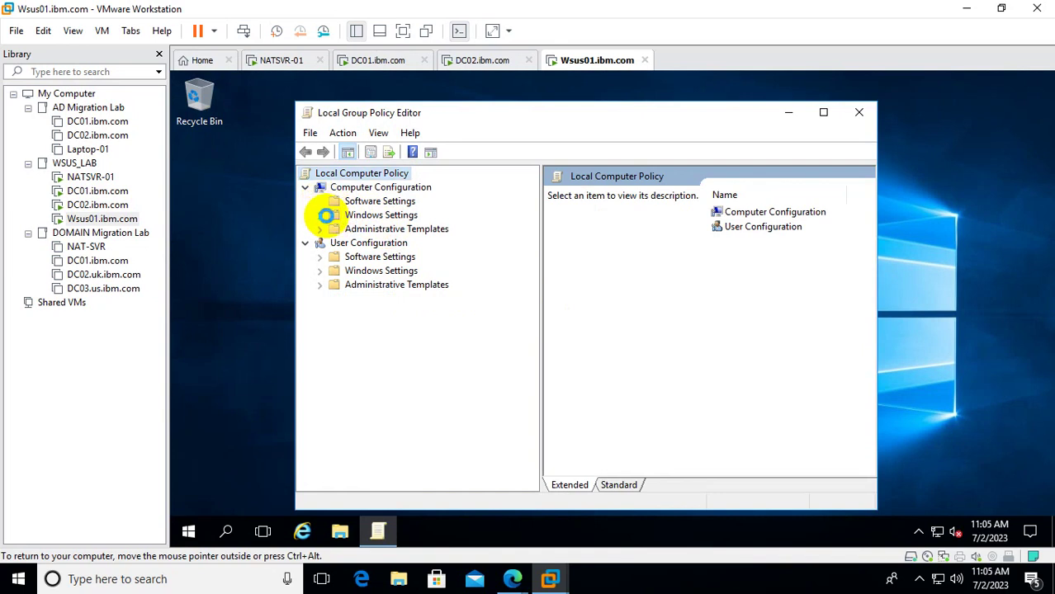
left_click(321, 216)
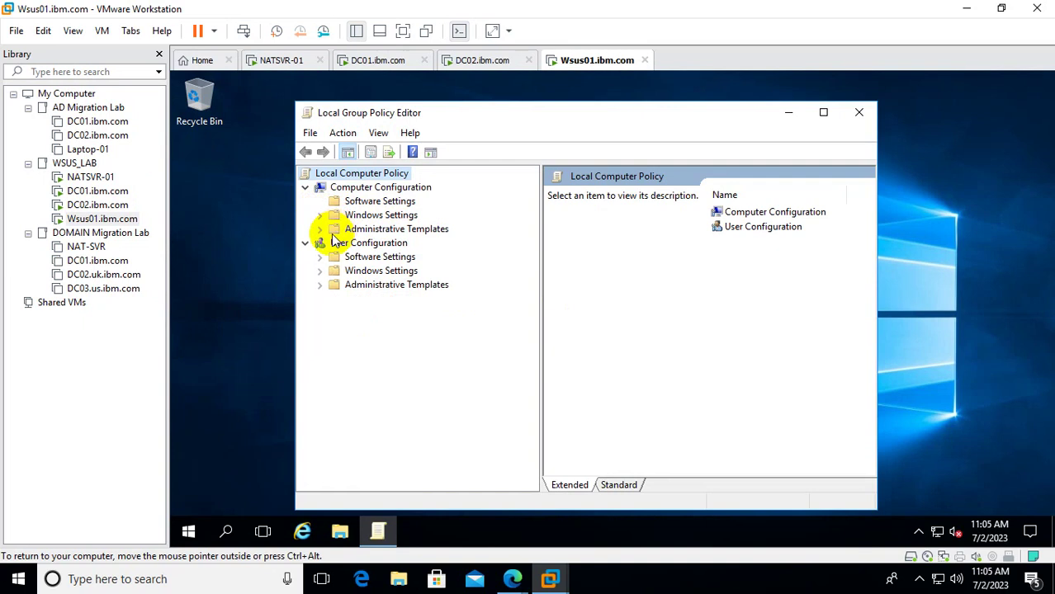
left_click(321, 231)
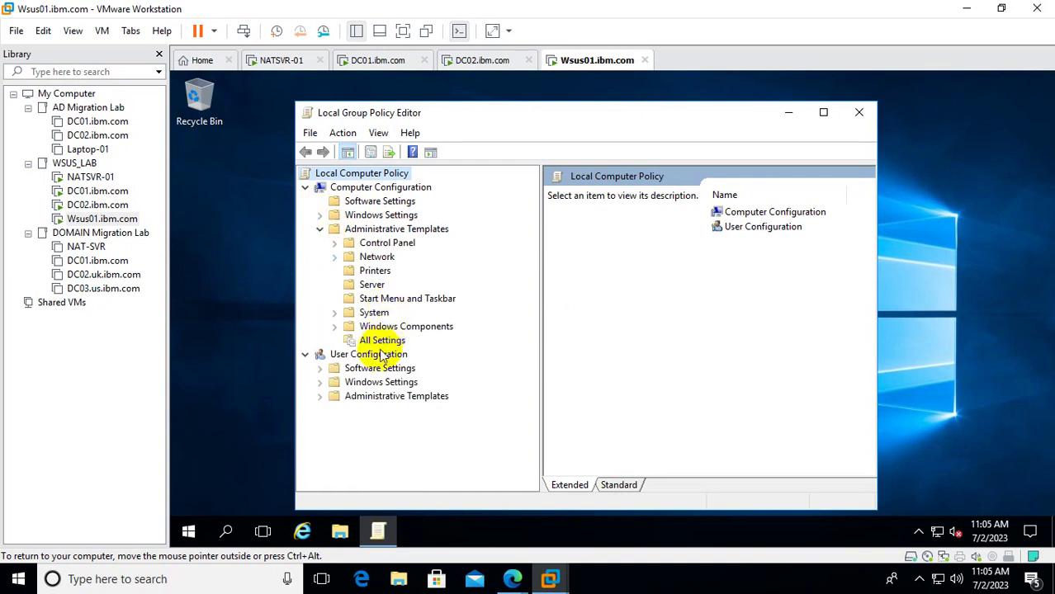
left_click(410, 330)
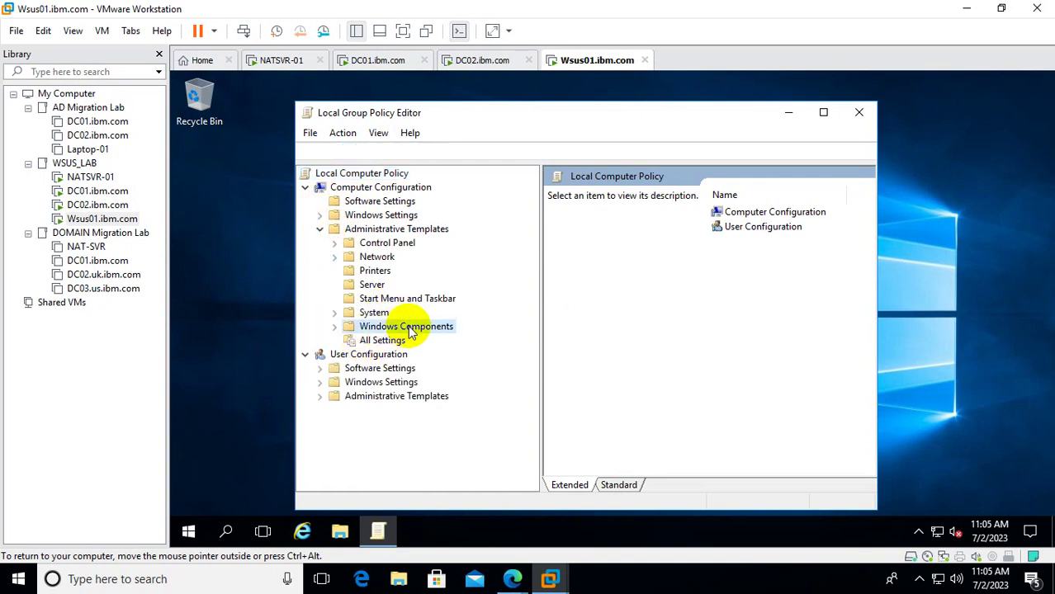
left_click(334, 327)
left_click_drag(532, 258, 534, 446)
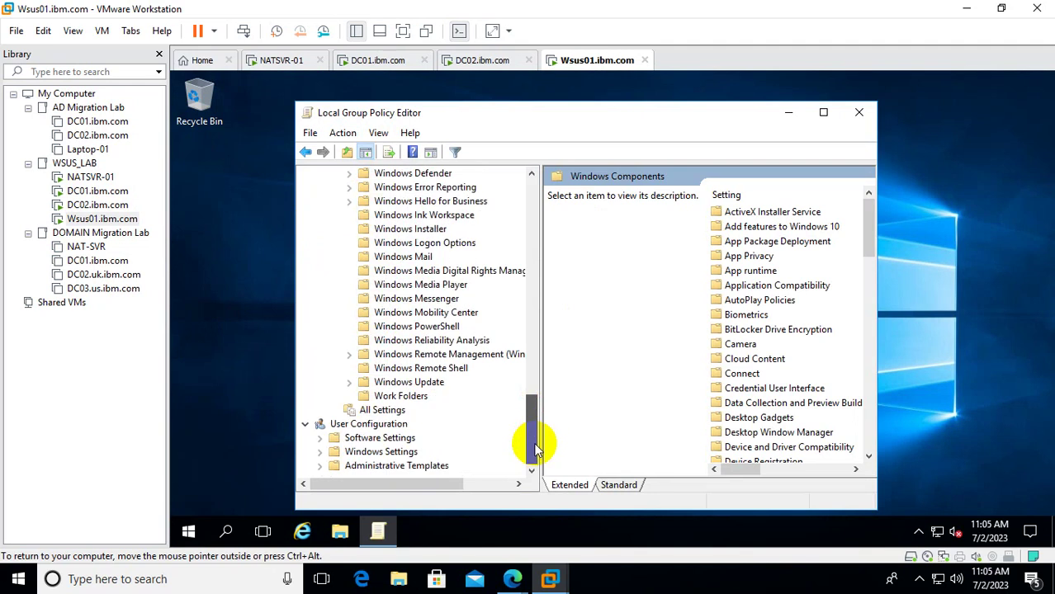
left_click(431, 384)
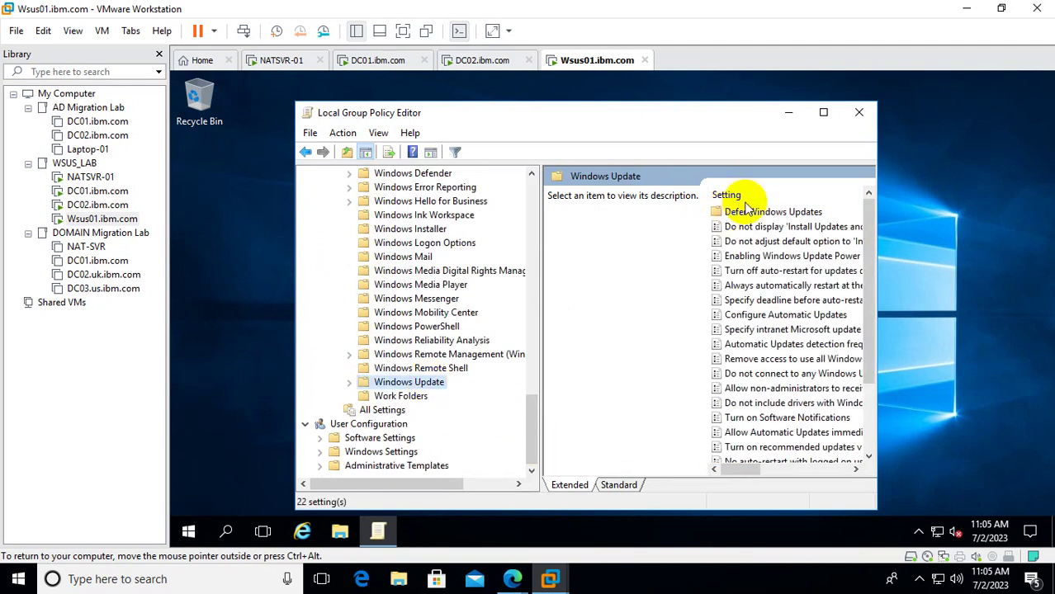
Maximize the editor in Standard view, select Configure Automatic Updates, and launch Command Prompt (Admin).
left_click(823, 112)
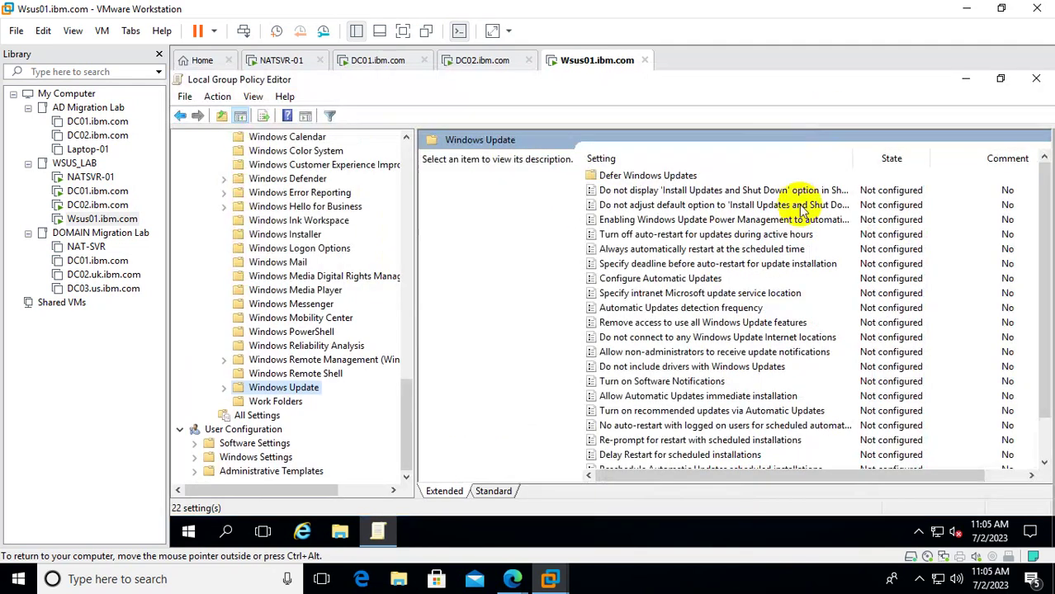
left_click(498, 491)
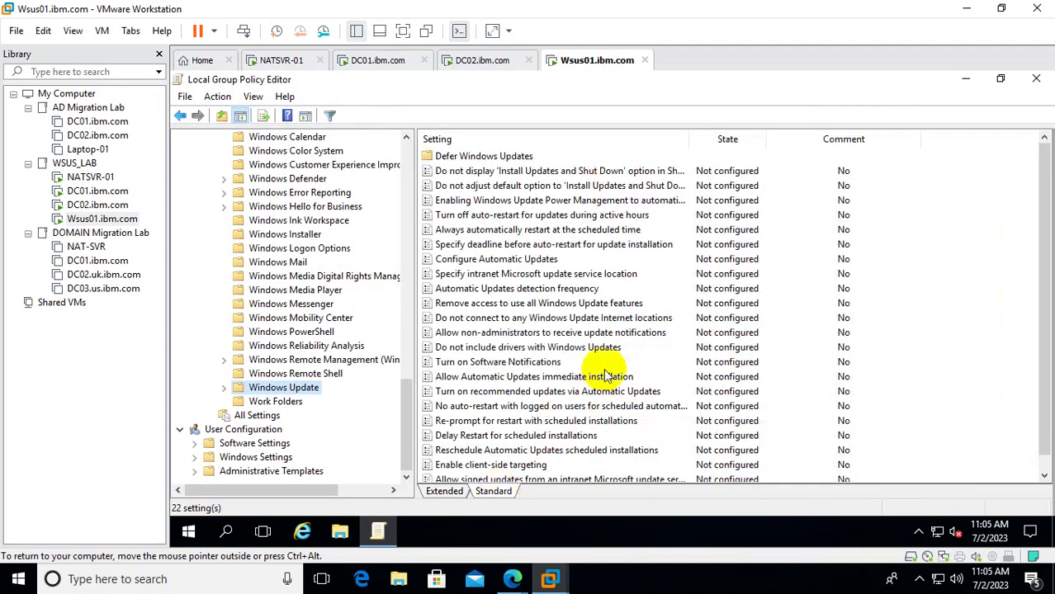
left_click(501, 263)
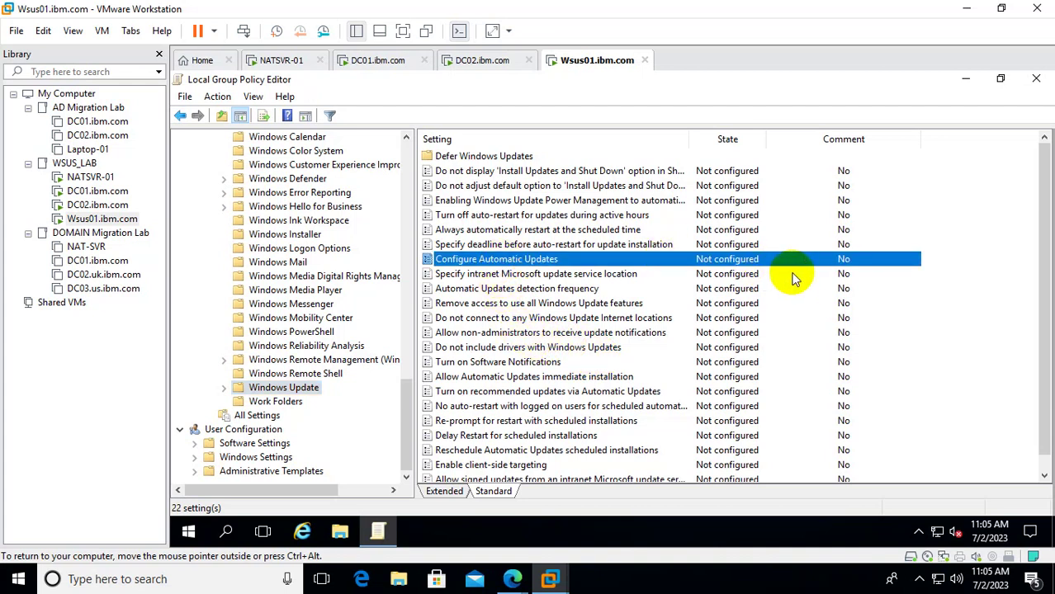
left_click(190, 533)
left_click(336, 326)
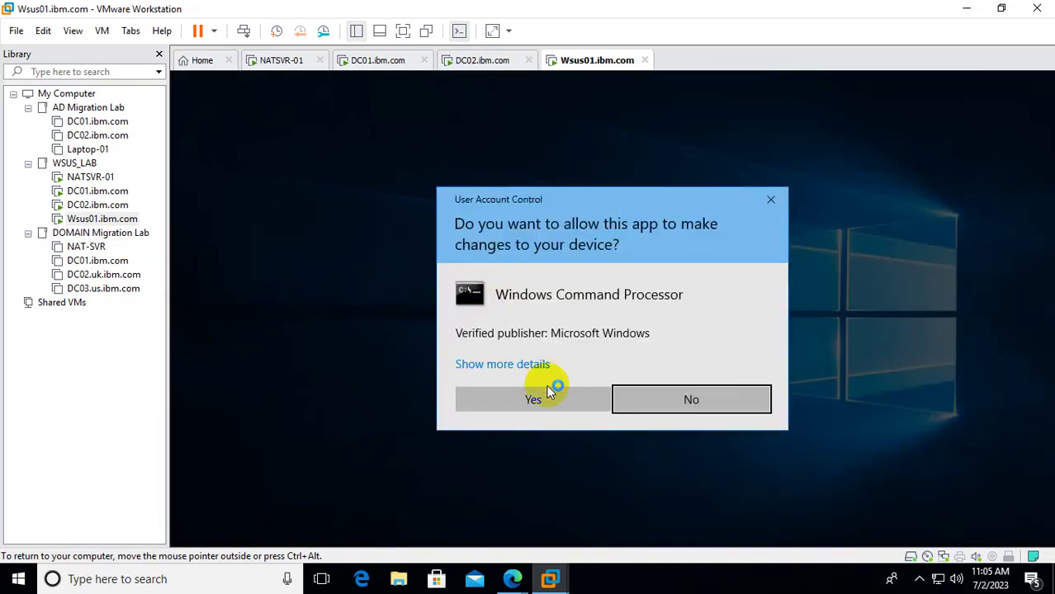
Approve the elevation prompt, then run whoami and gpupdate /force in the admin Command Prompt.
left_click(535, 400)
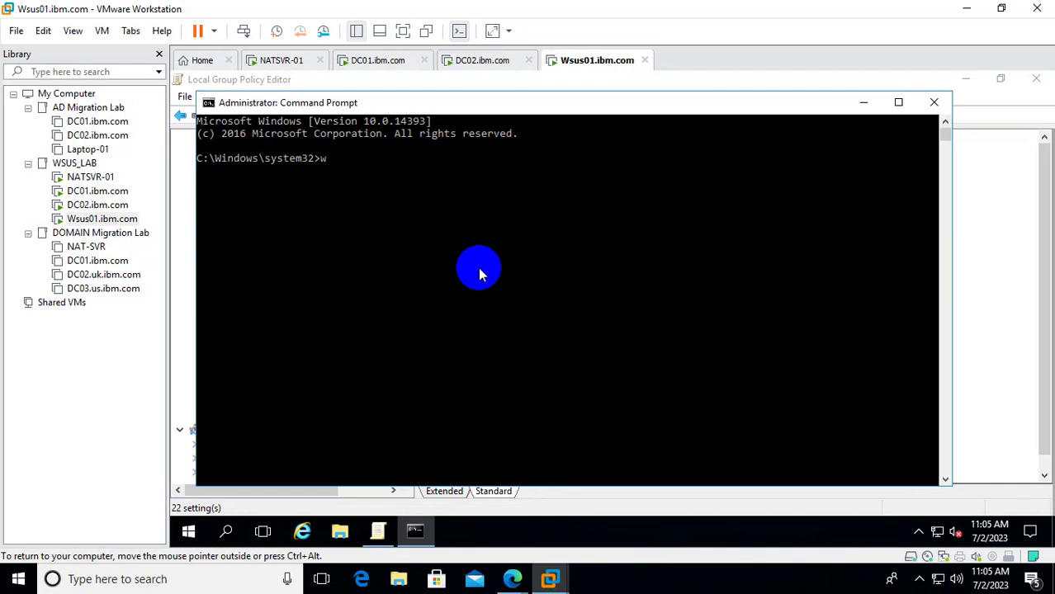
type("oami")
key("Return")
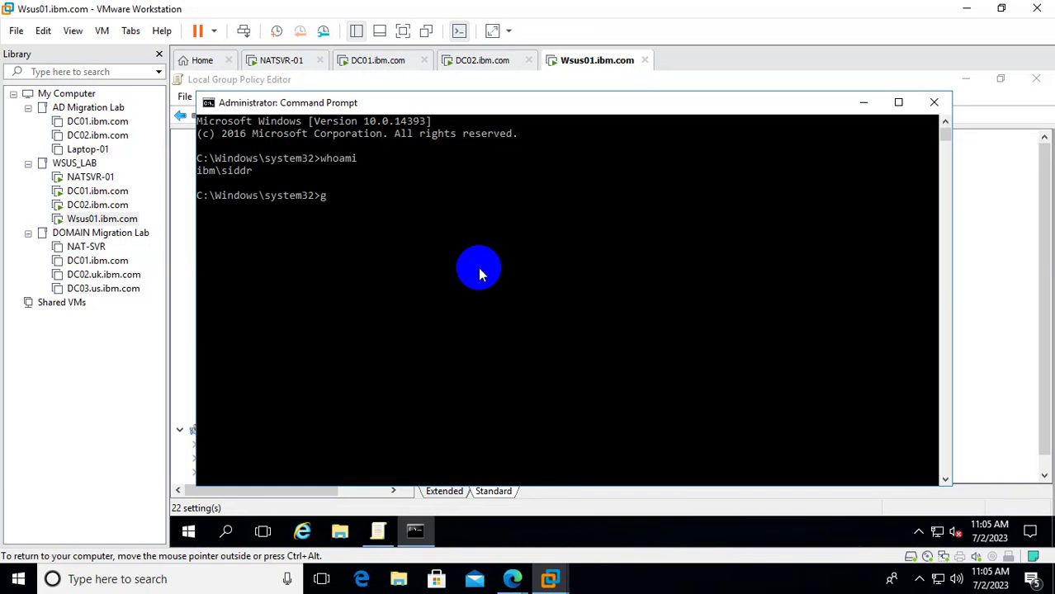
type("gpupdate /fprce")
key("Return")
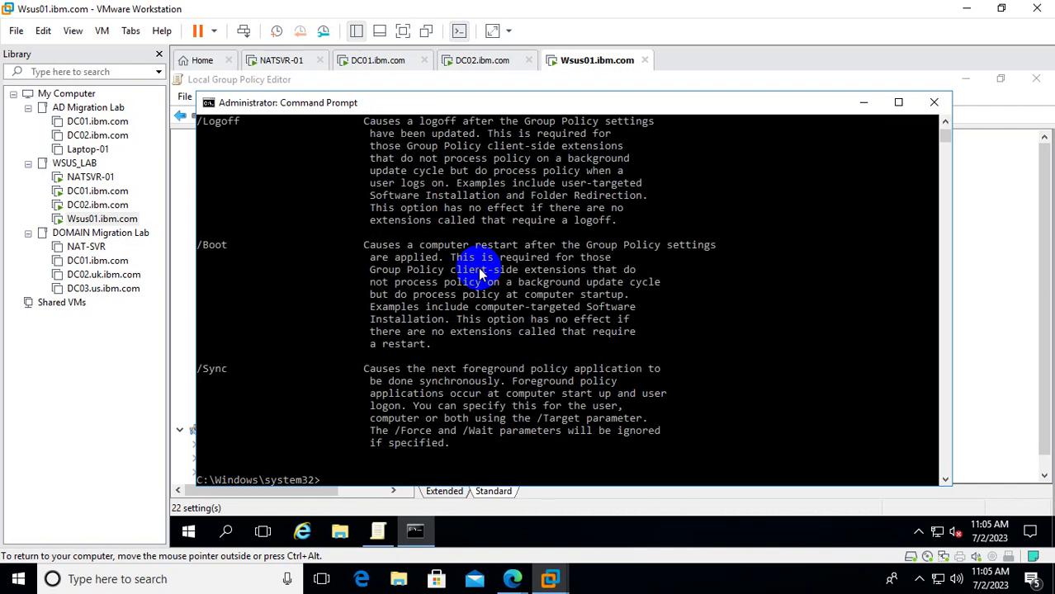
type("gpupdate /force")
key("Return")
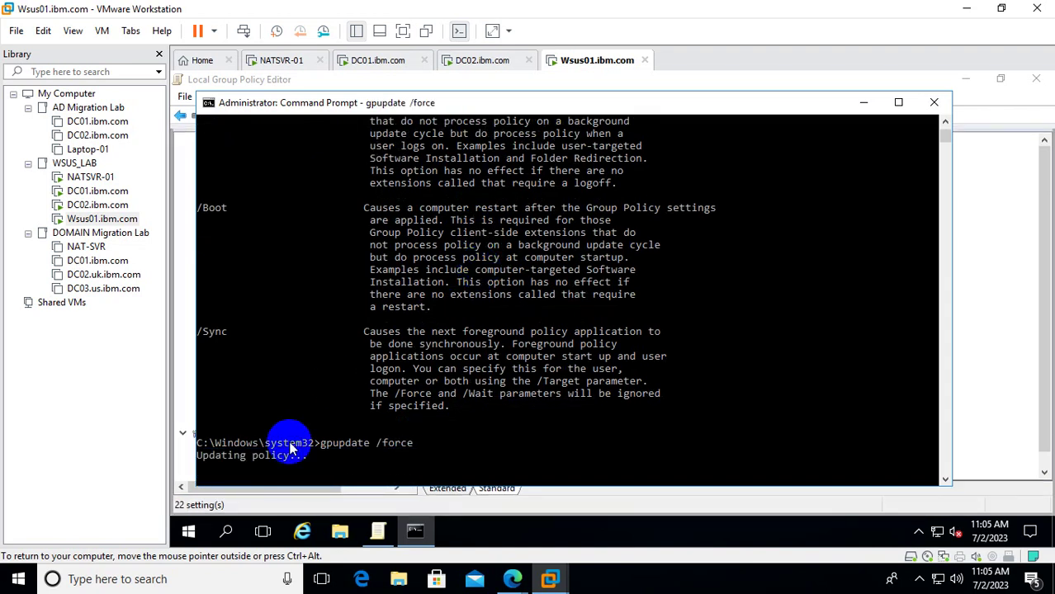
right_click(188, 532)
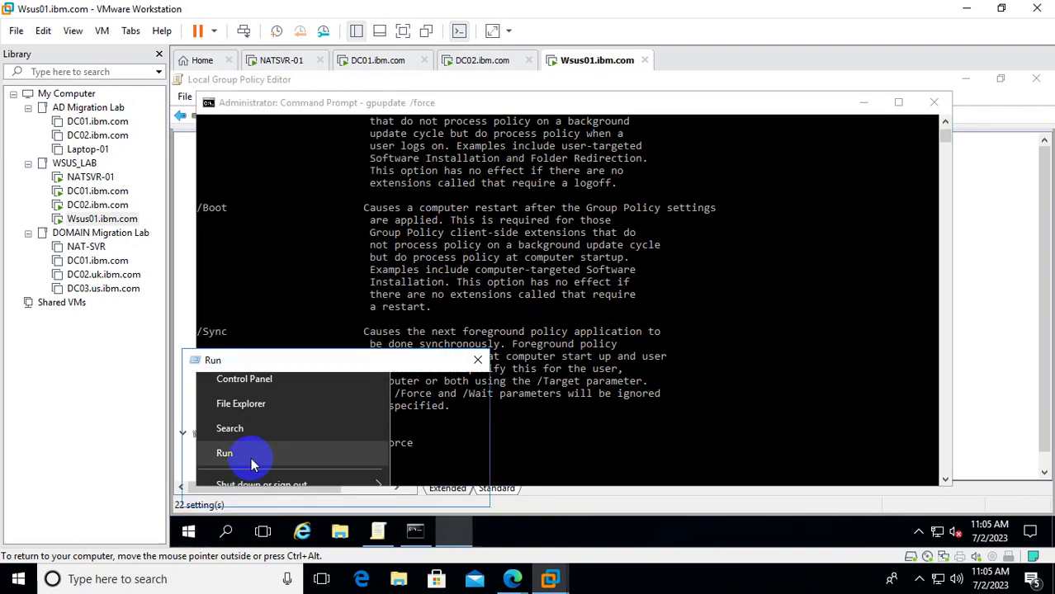
Open the Windows Firewall control panel via firewall.cpl on Wsus01 and on DC01.
left_click(248, 454)
type("fi")
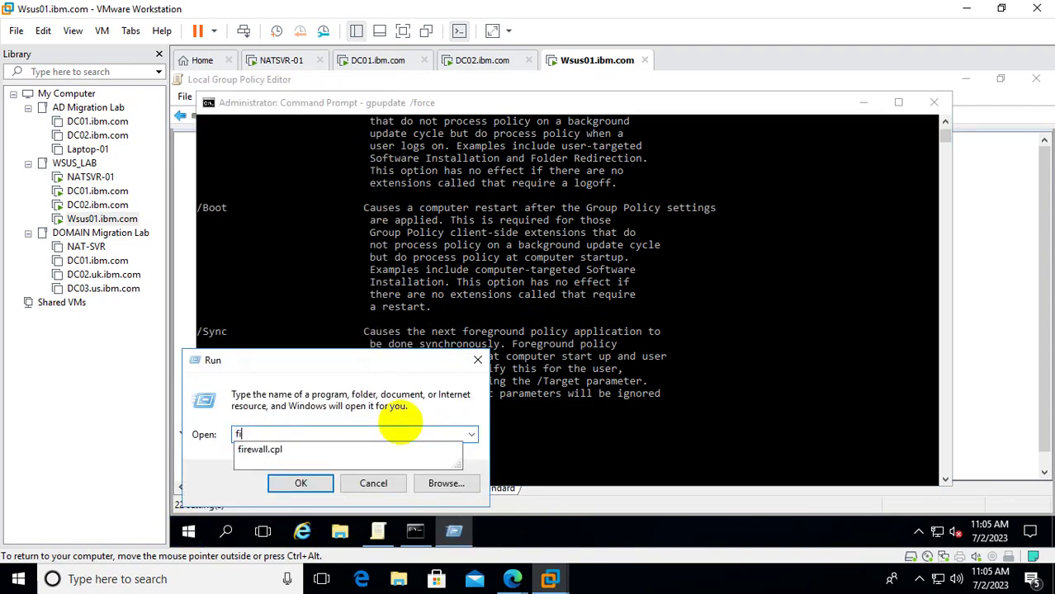
type("rewall.cpl")
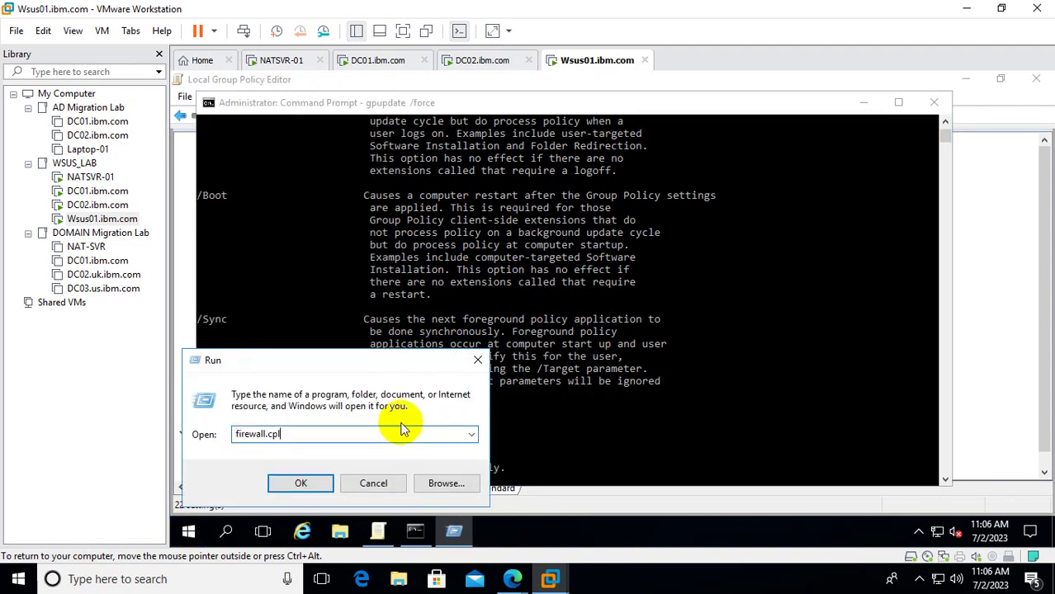
key("Return")
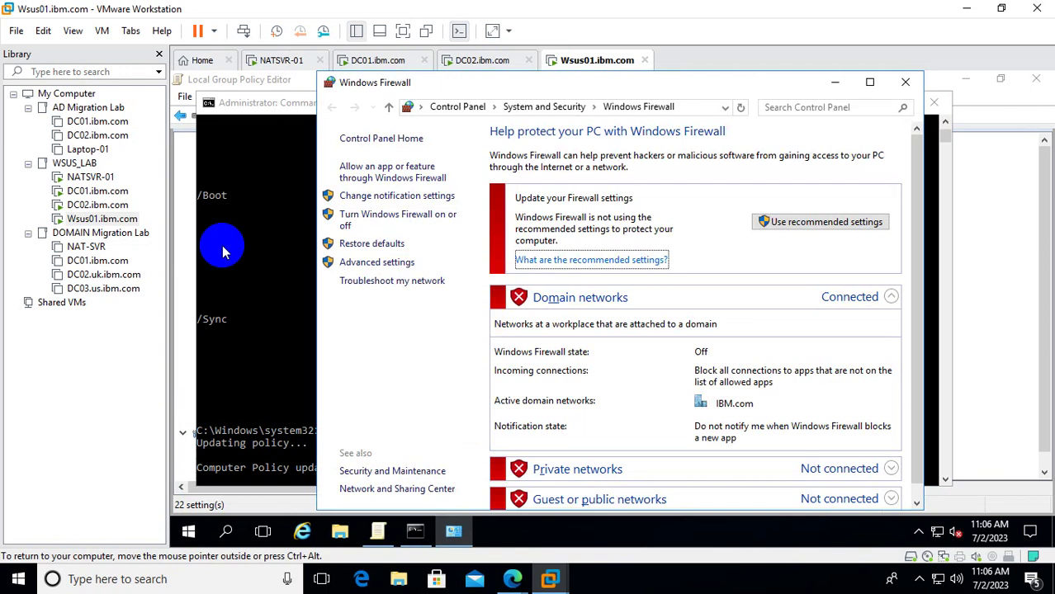
left_click(116, 191)
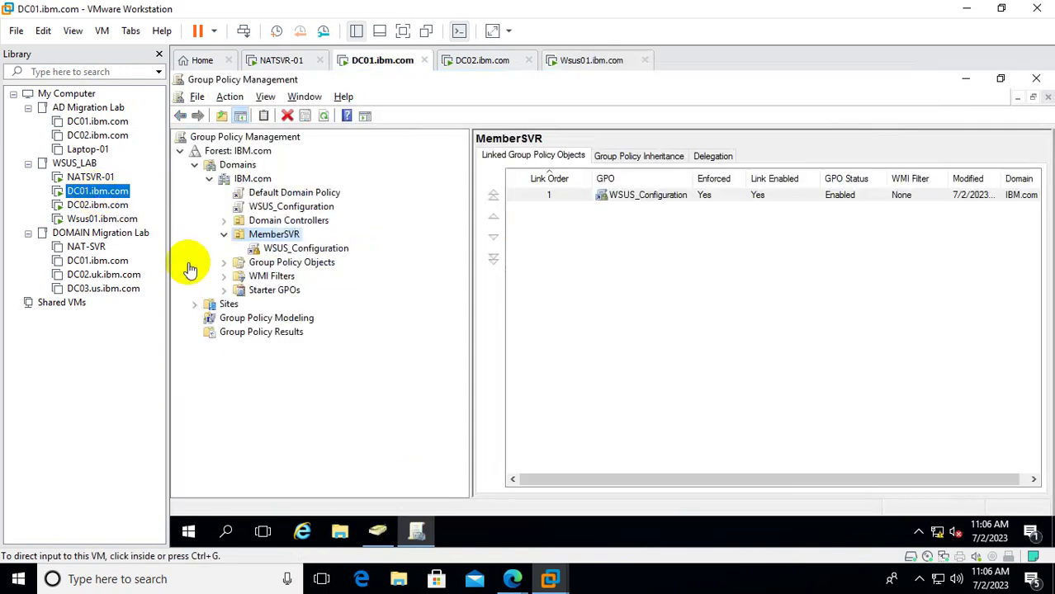
right_click(188, 531)
left_click(239, 453)
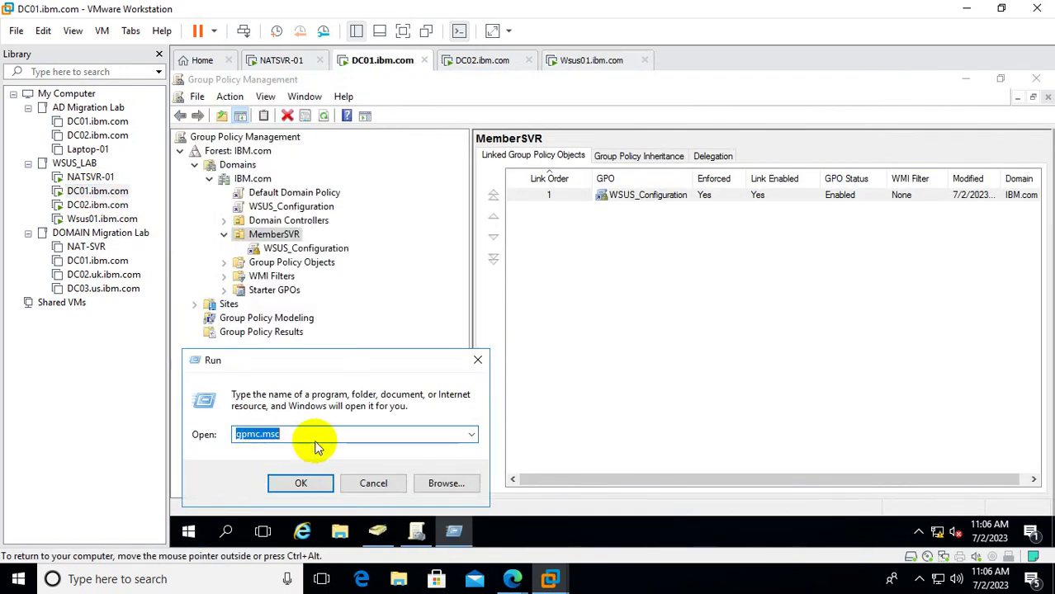
type("firew")
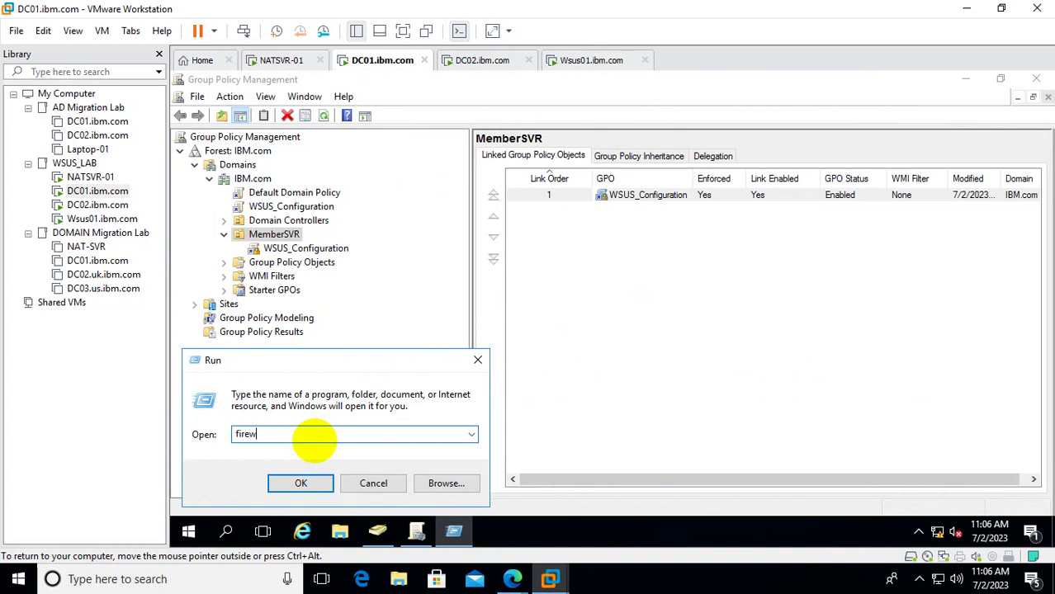
type("all.cpl")
key("Return")
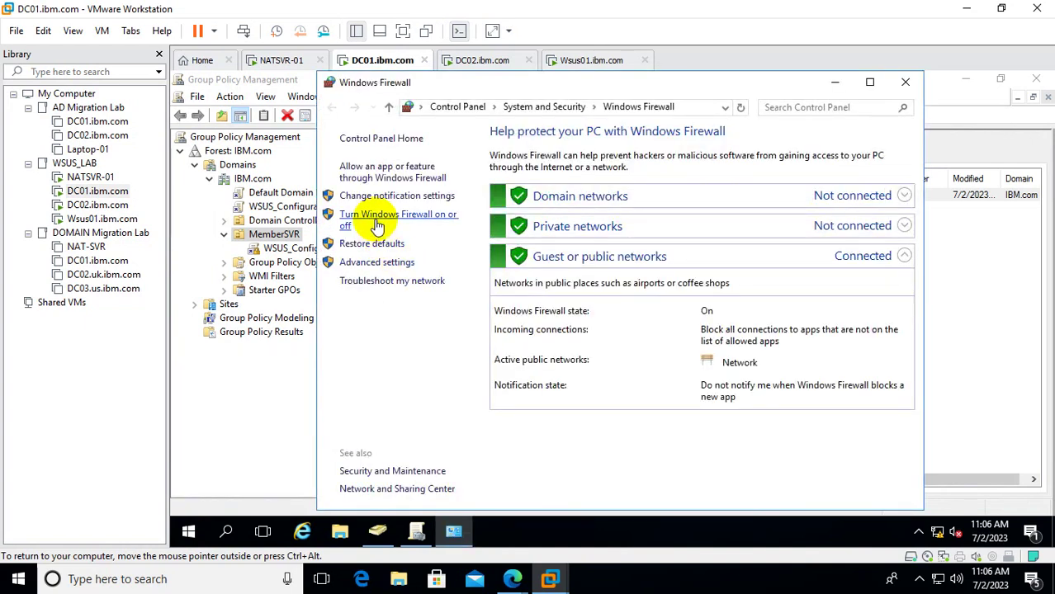
Turn off DC01's Windows Firewall for domain, private and public networks, then switch to DC02.
left_click(378, 215)
left_click(443, 250)
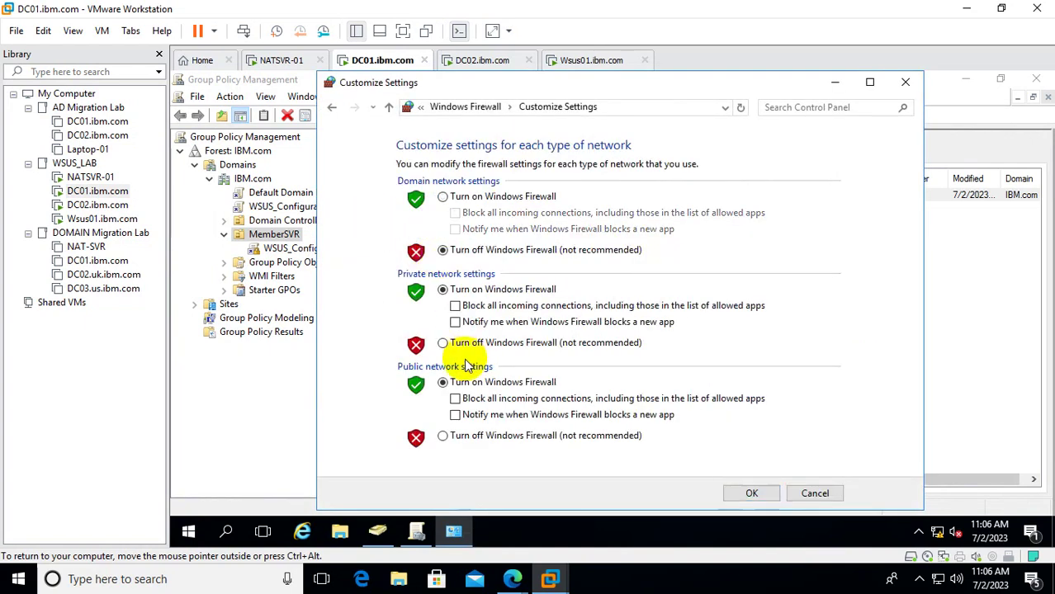
left_click(443, 343)
left_click(456, 438)
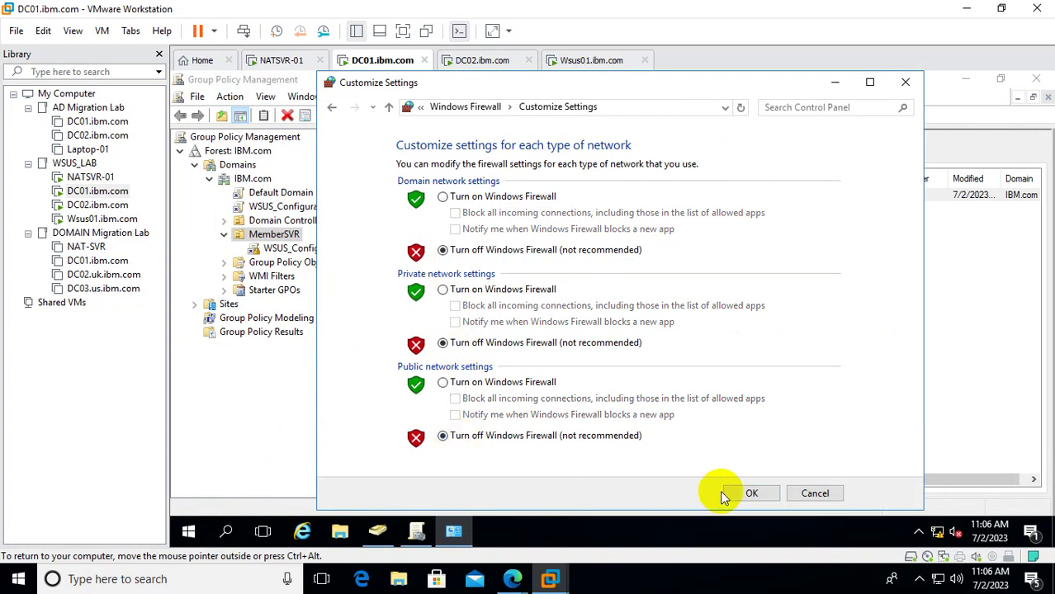
left_click(751, 491)
left_click(98, 205)
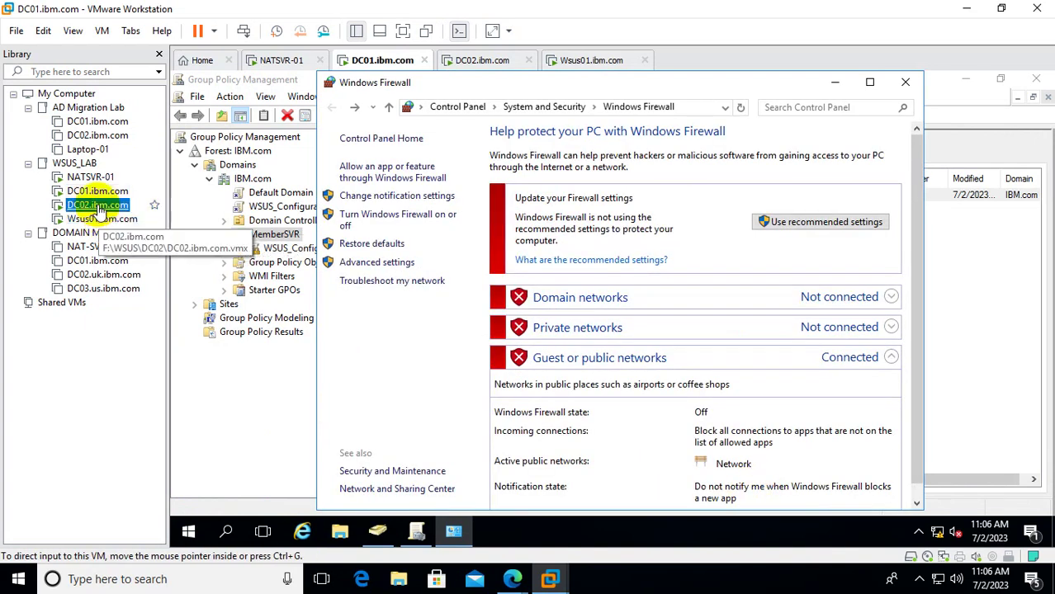
left_click(615, 316)
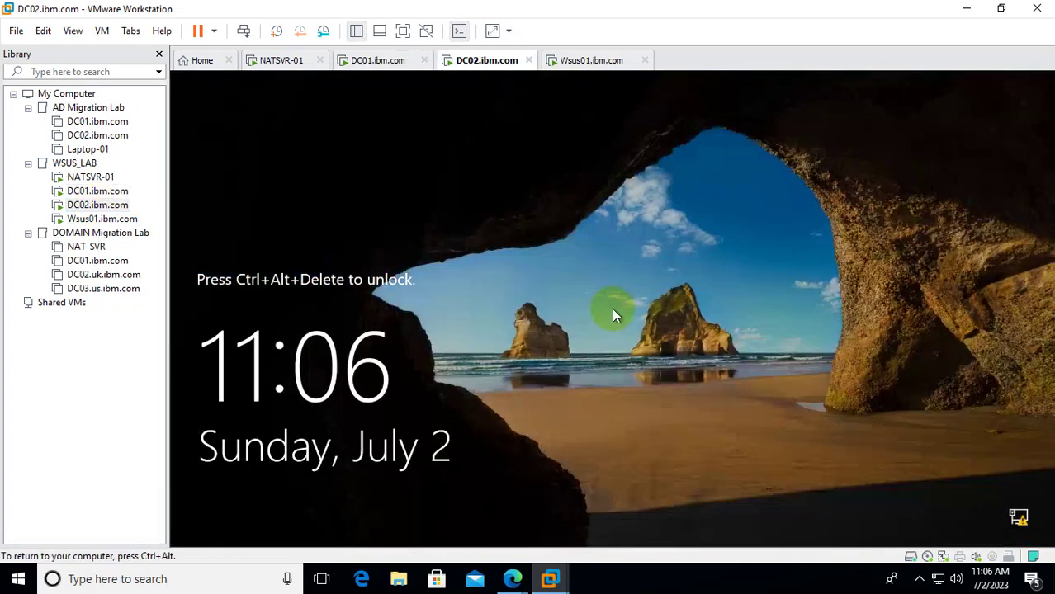
Send Ctrl+Alt+Del to DC02 and sign in with the administrator password.
right_click(122, 206)
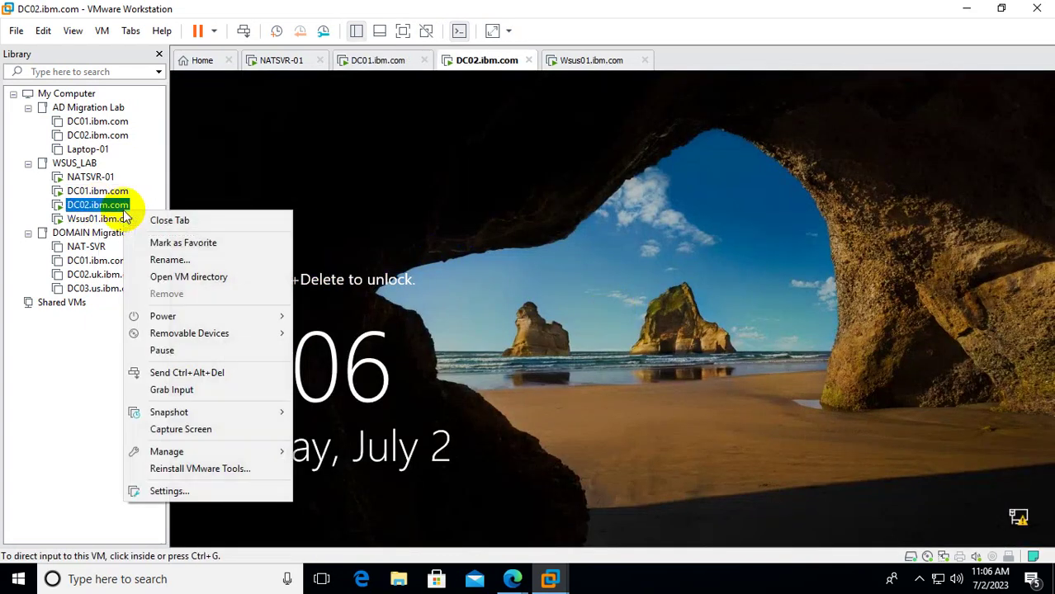
left_click(236, 372)
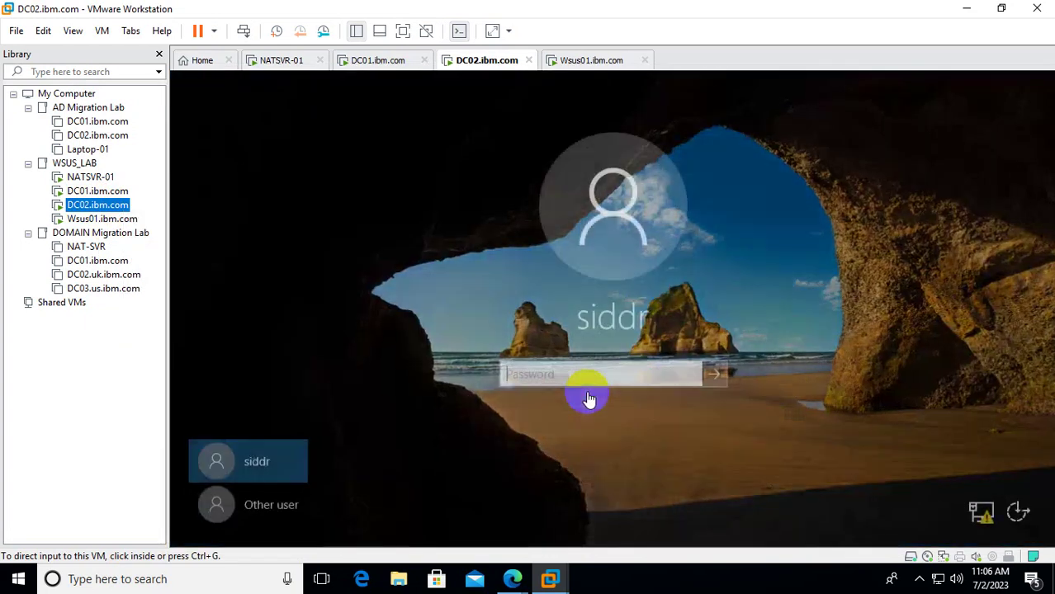
left_click(586, 398)
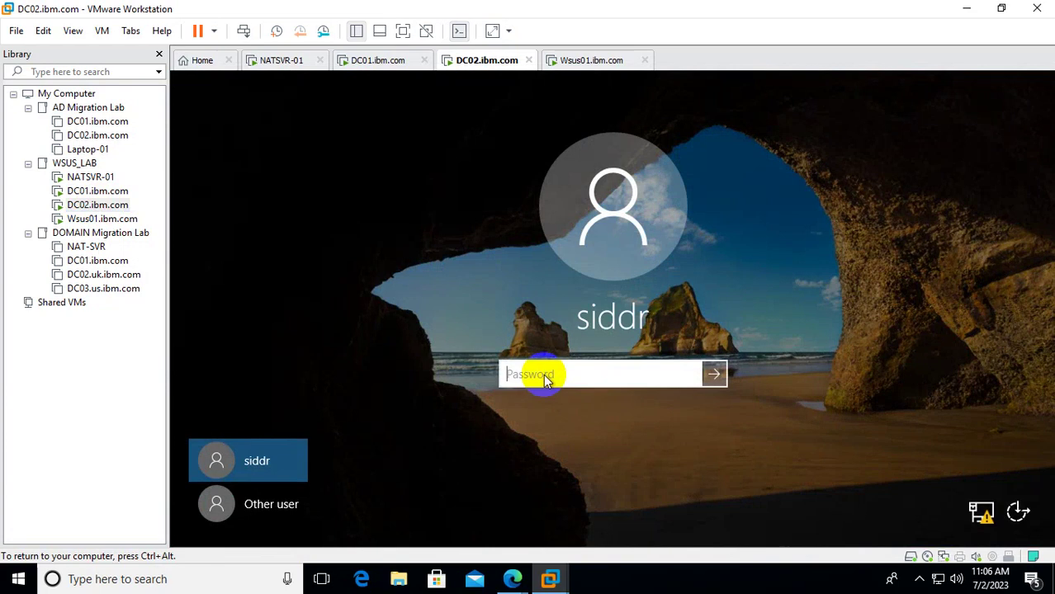
type("•••••••••••••")
key("Return")
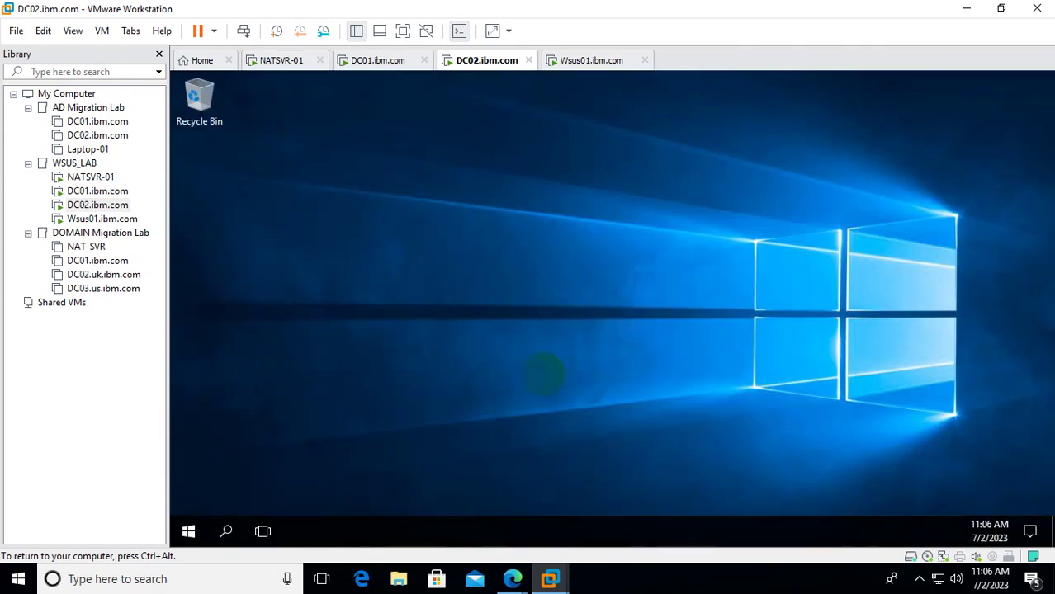
Run firewall.cpl on DC02, turn the firewall off for domain, private and public networks, and close the windows.
right_click(189, 535)
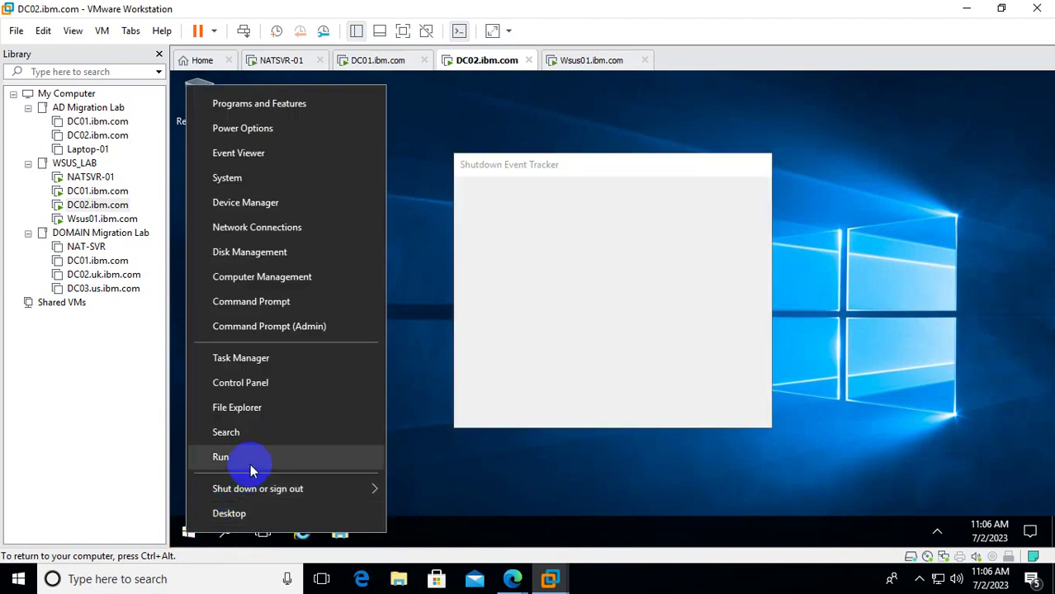
left_click(221, 457)
left_click(670, 406)
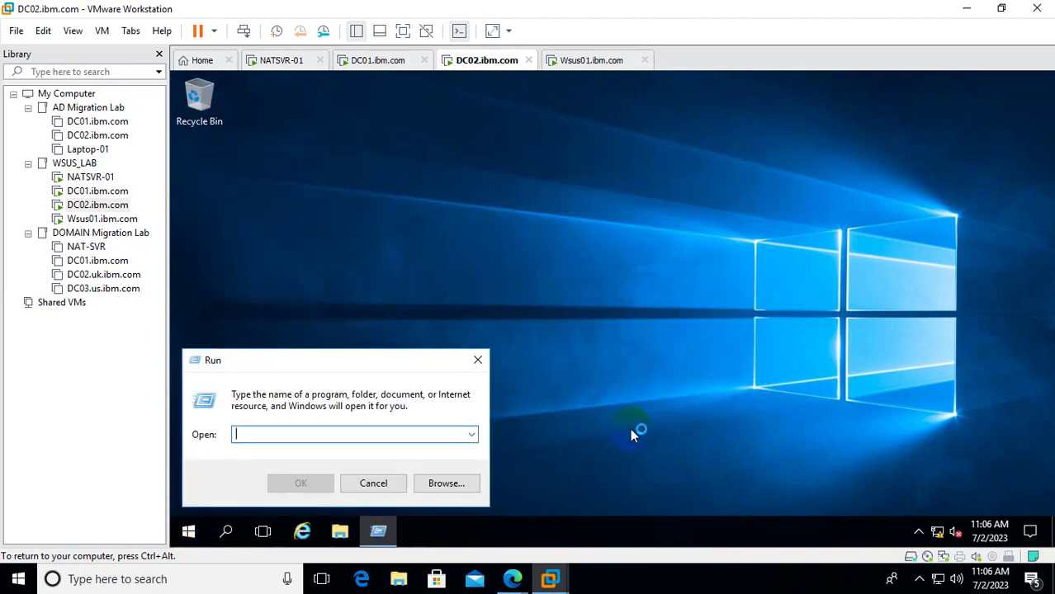
type("firewall.cpl")
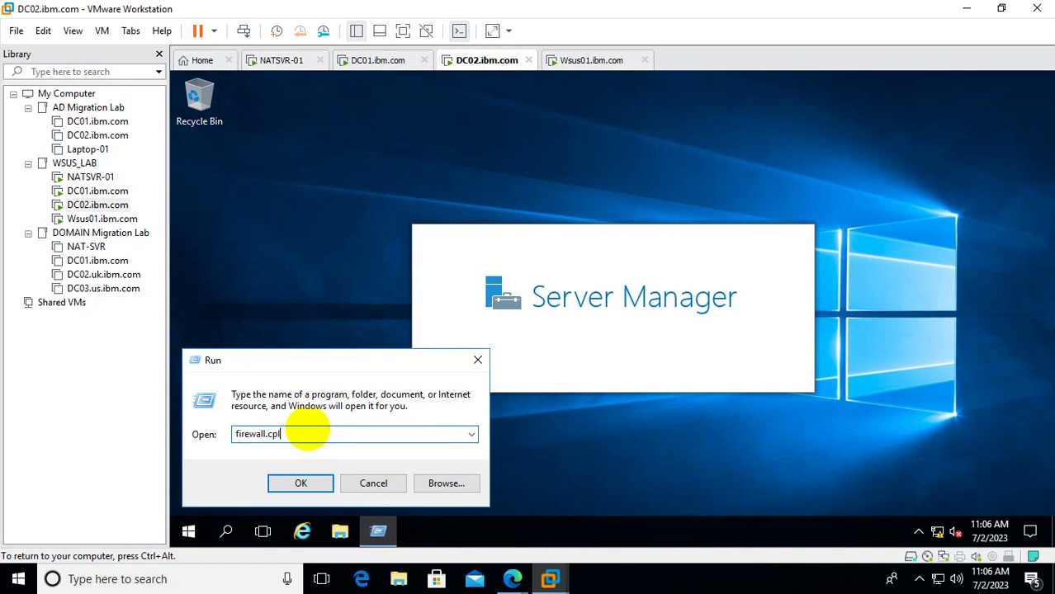
key("Return")
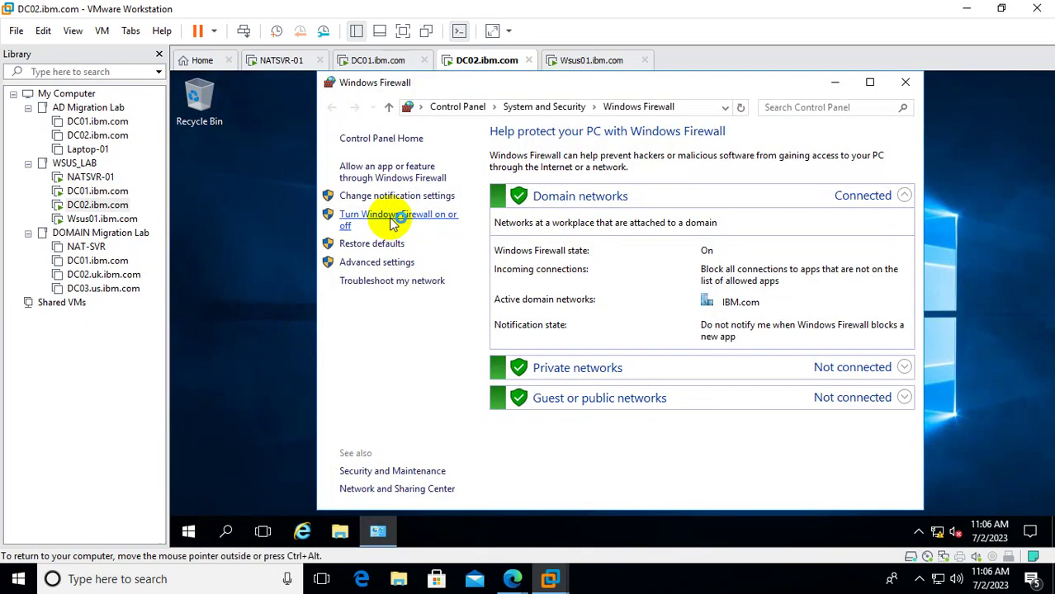
left_click(394, 221)
left_click(442, 250)
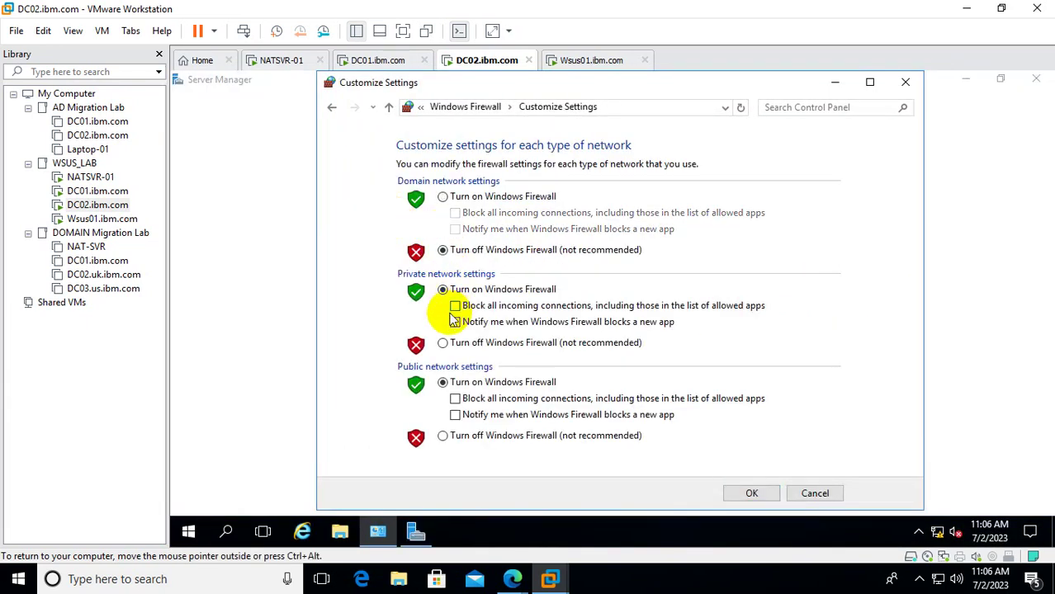
left_click(442, 343)
left_click(442, 436)
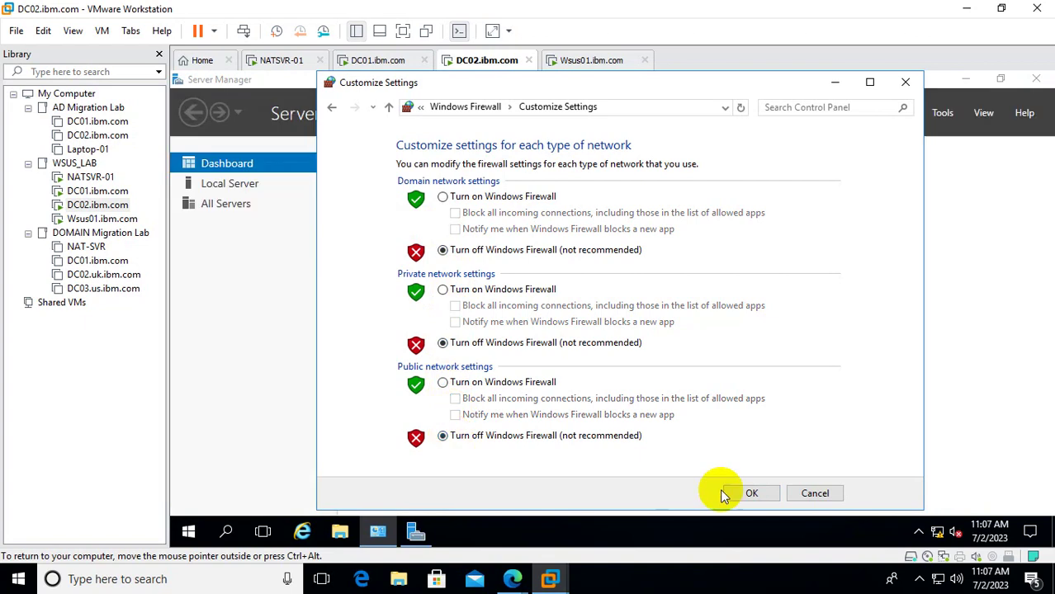
left_click(742, 493)
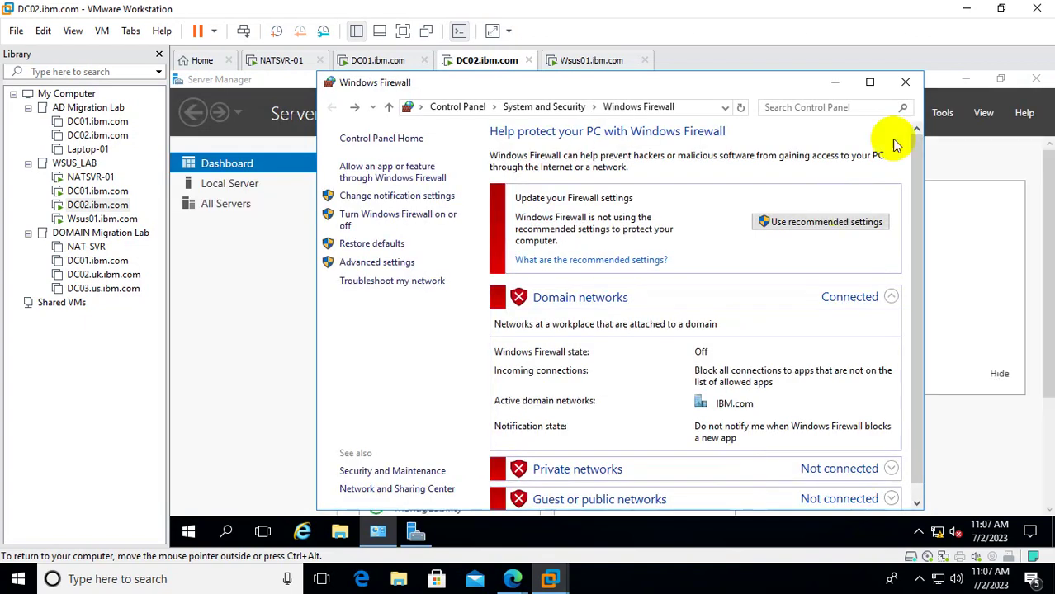
left_click(905, 81)
left_click(1034, 81)
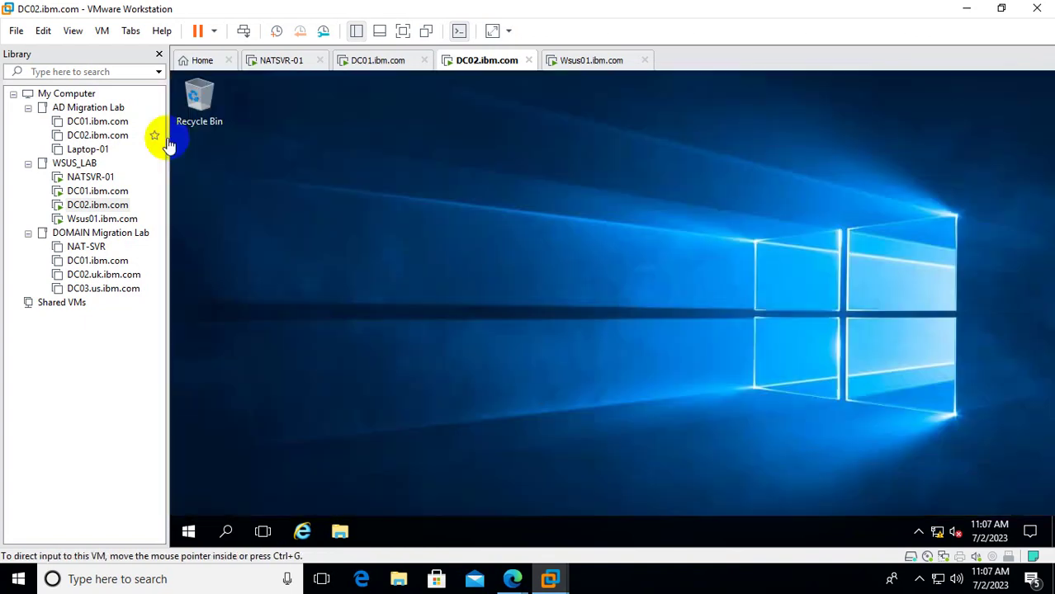
Restart Wsus01 immediately by running 'shutdown -r -f -t 0' in its command prompt.
left_click(97, 191)
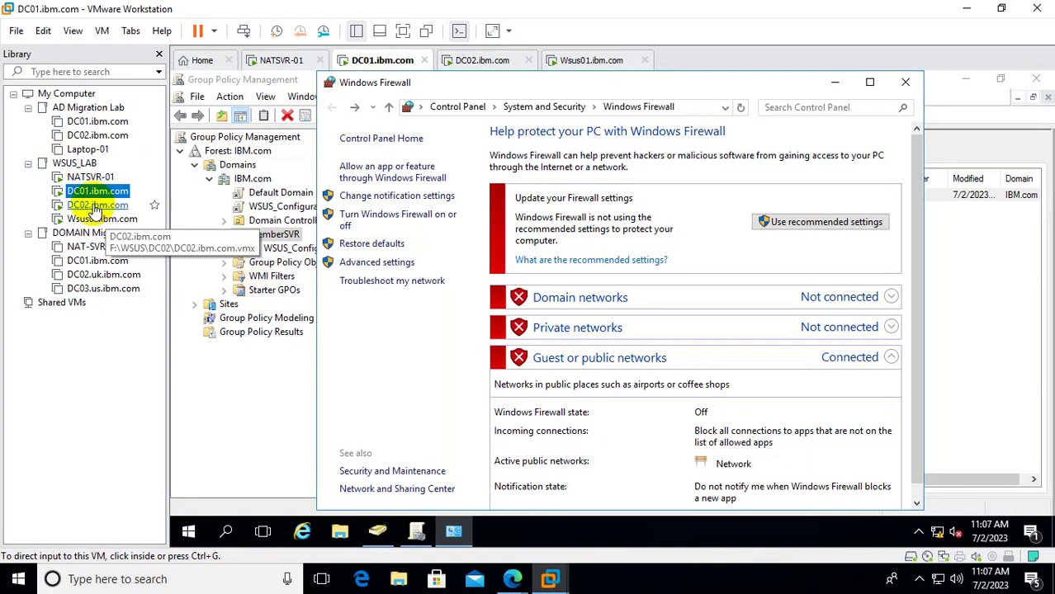
left_click(102, 219)
left_click(301, 311)
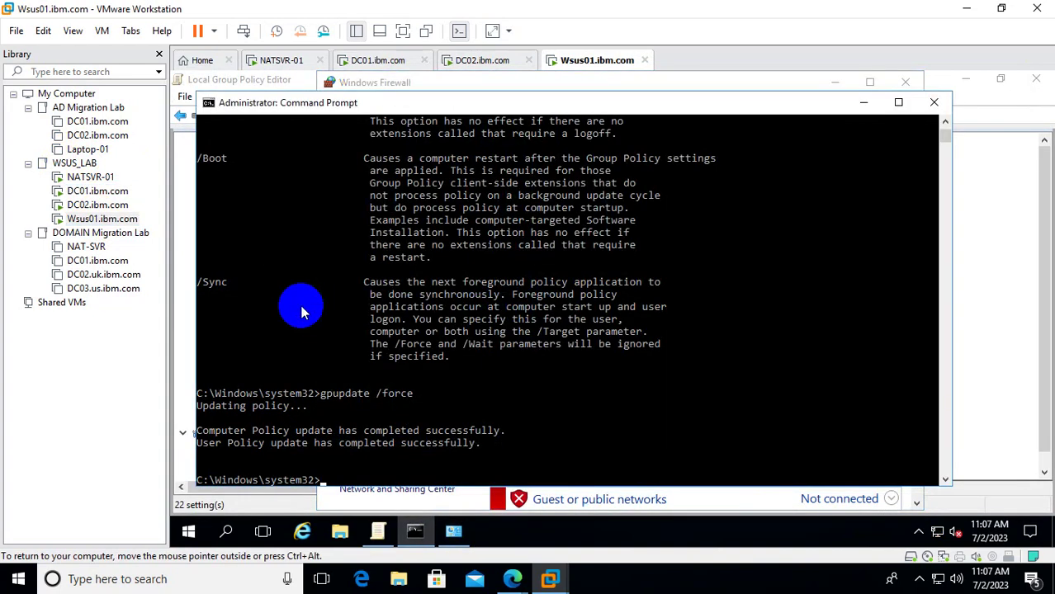
type("s")
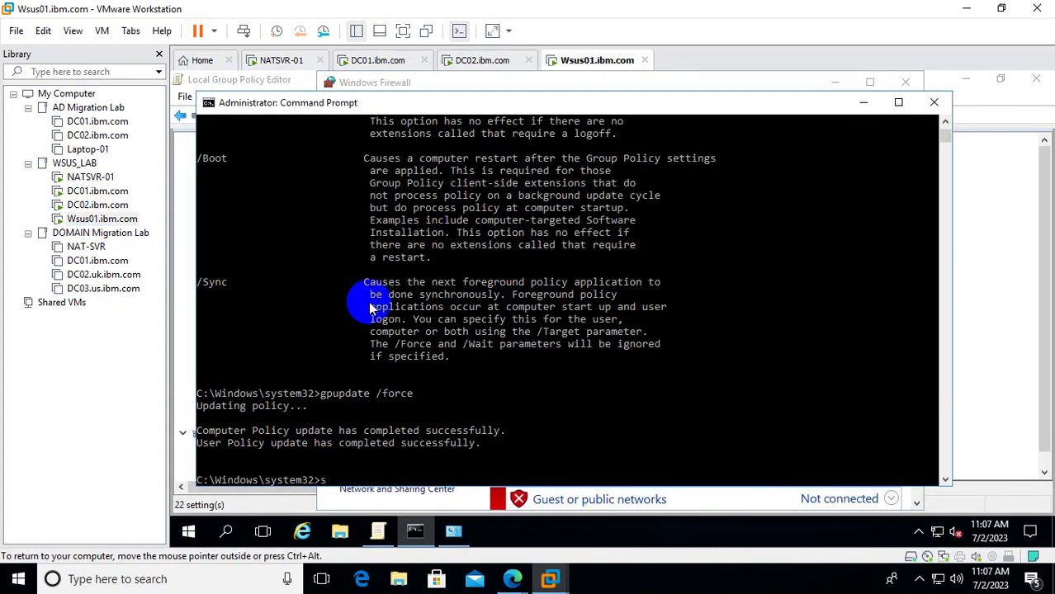
type("hutdown -r -f -t 00")
key("Return")
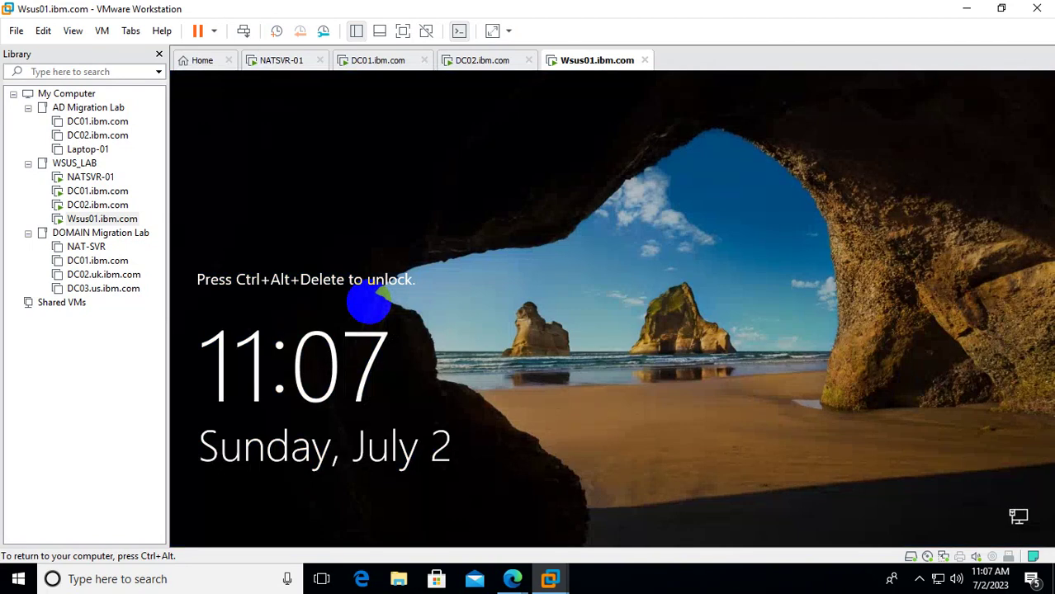
Send Ctrl+Alt+Del to Wsus01 and sign in with the administrator password.
right_click(101, 219)
left_click(190, 384)
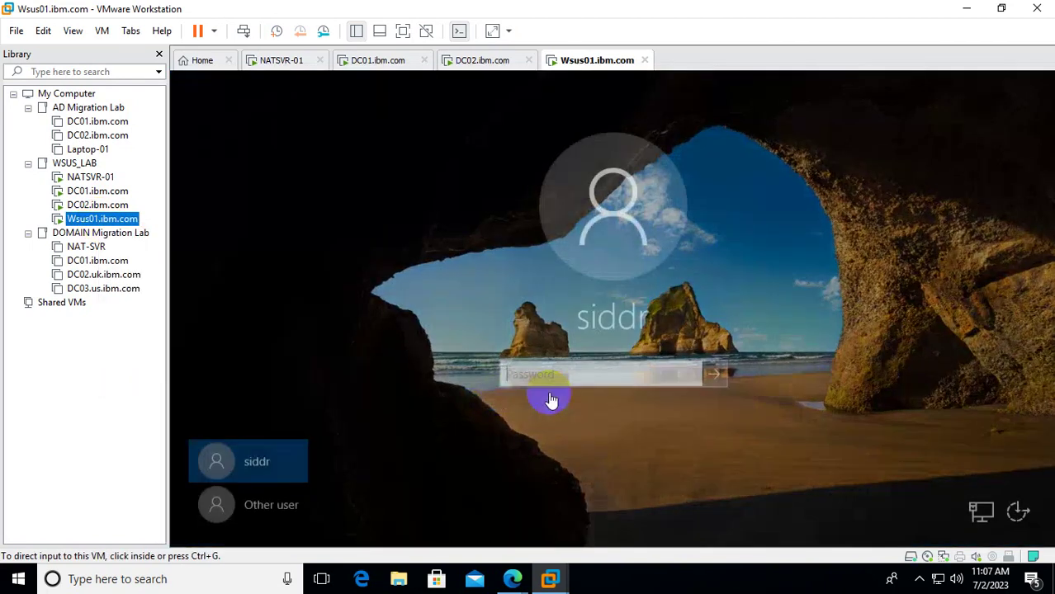
left_click(576, 405)
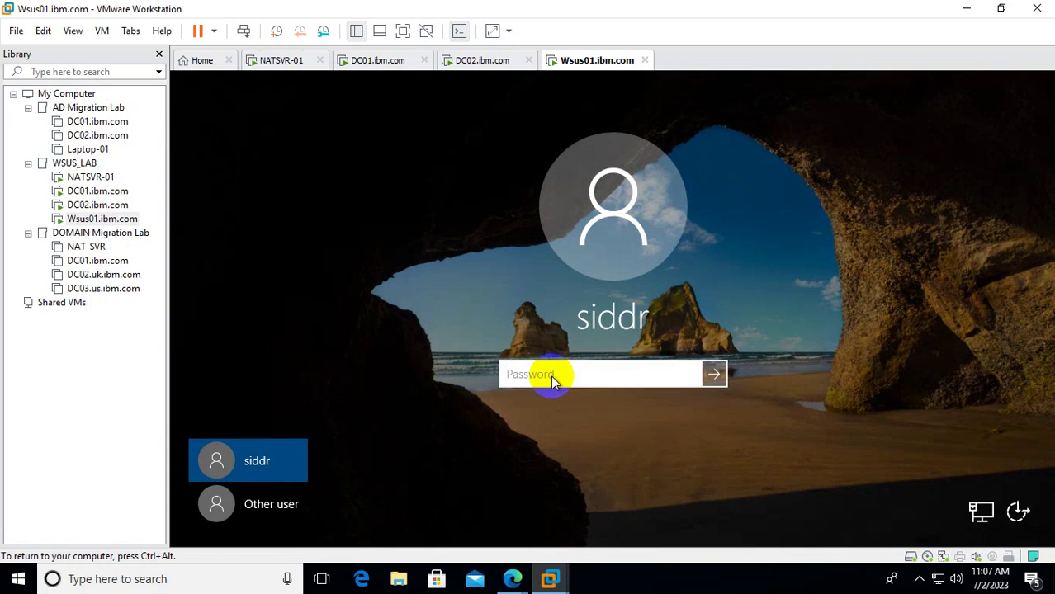
type("*************")
key("Return")
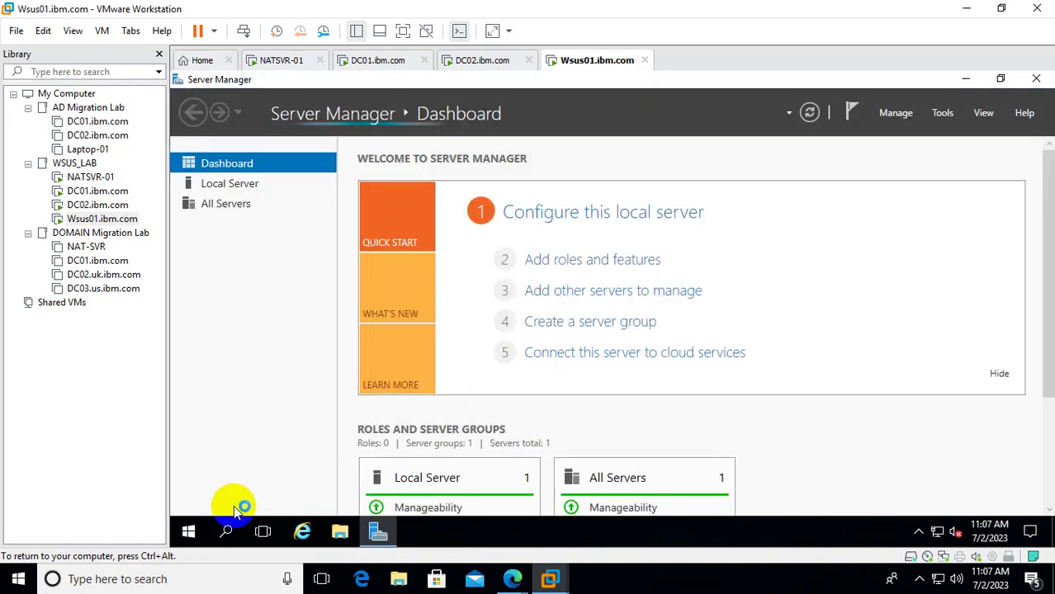
In an elevated Command Prompt, run whoami, then launch rsop.msc.
right_click(191, 532)
left_click(312, 332)
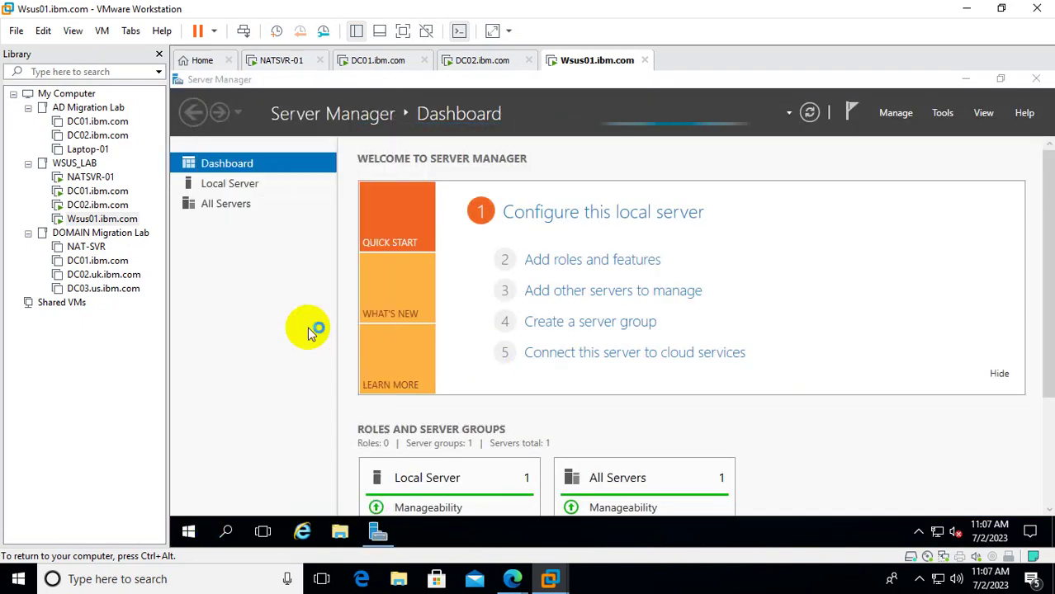
left_click(514, 410)
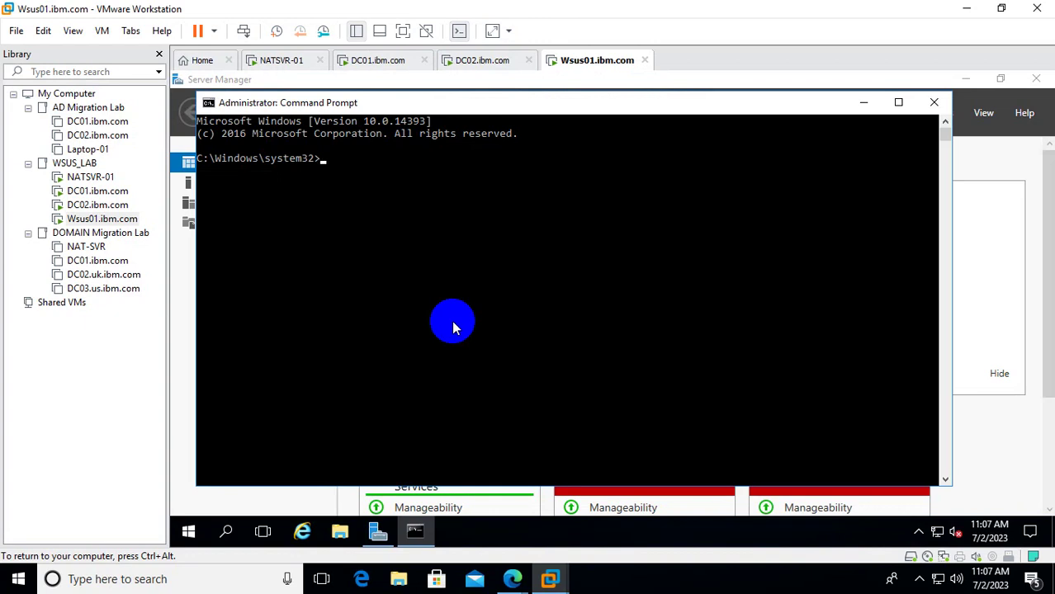
type("who")
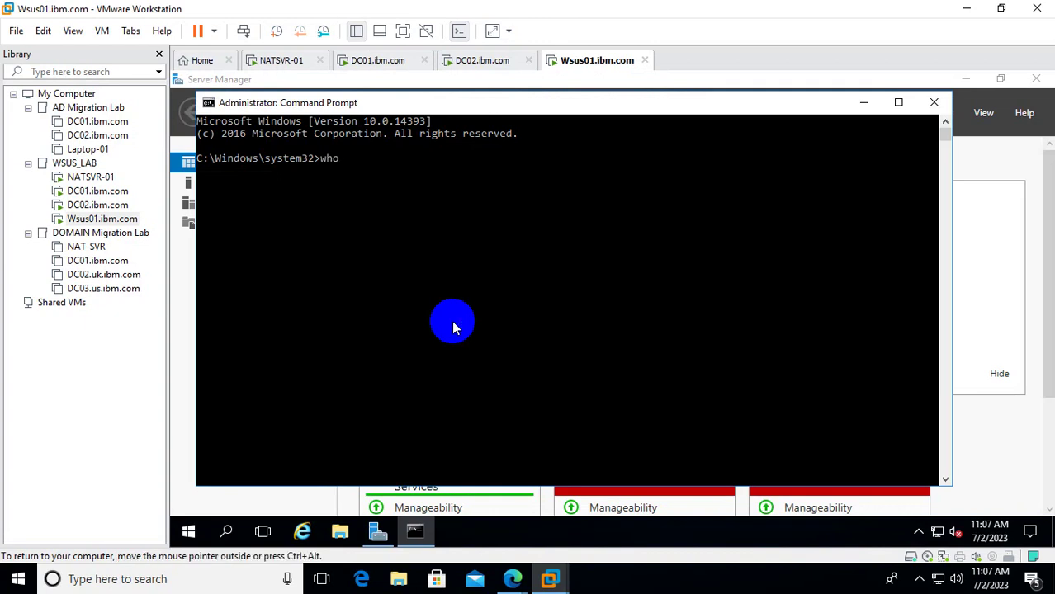
type("ami")
key("Return")
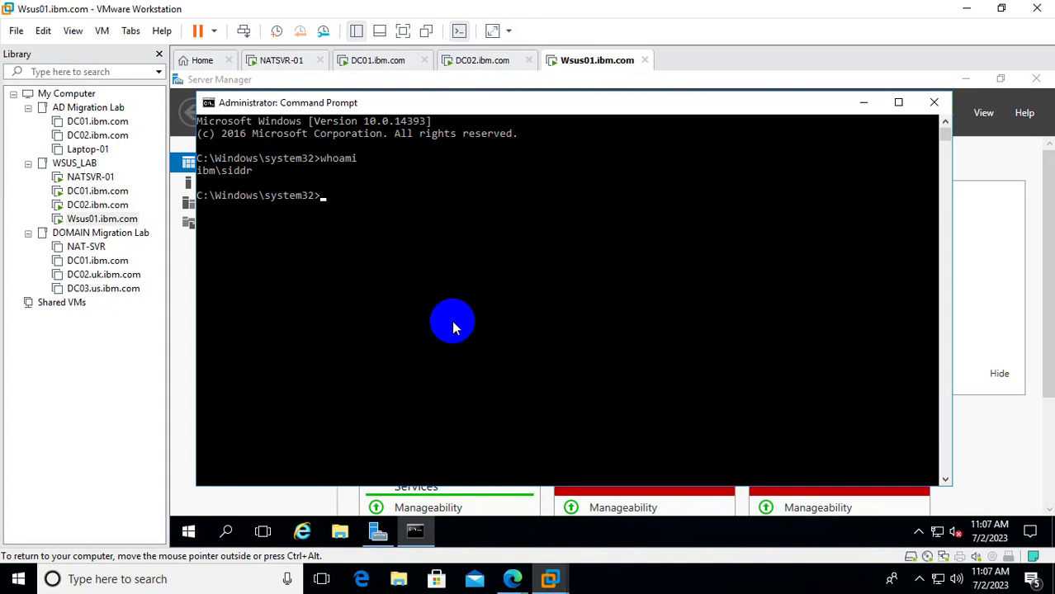
type("rsop.msc")
key("Return")
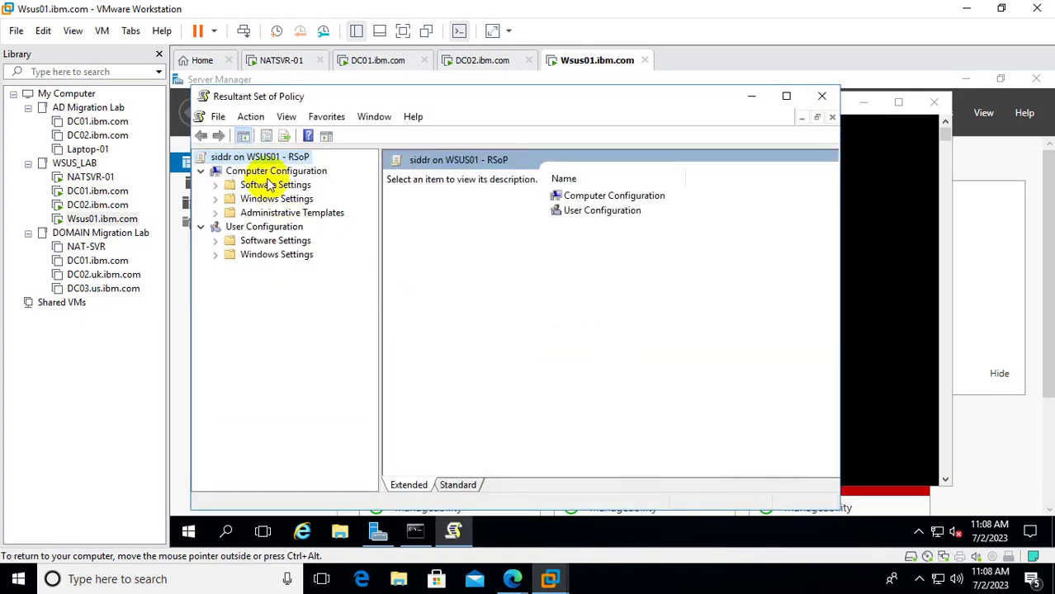
Check Computer Configuration properties for applied GPOs, keeping the RSoP console open.
left_click(269, 173)
right_click(281, 171)
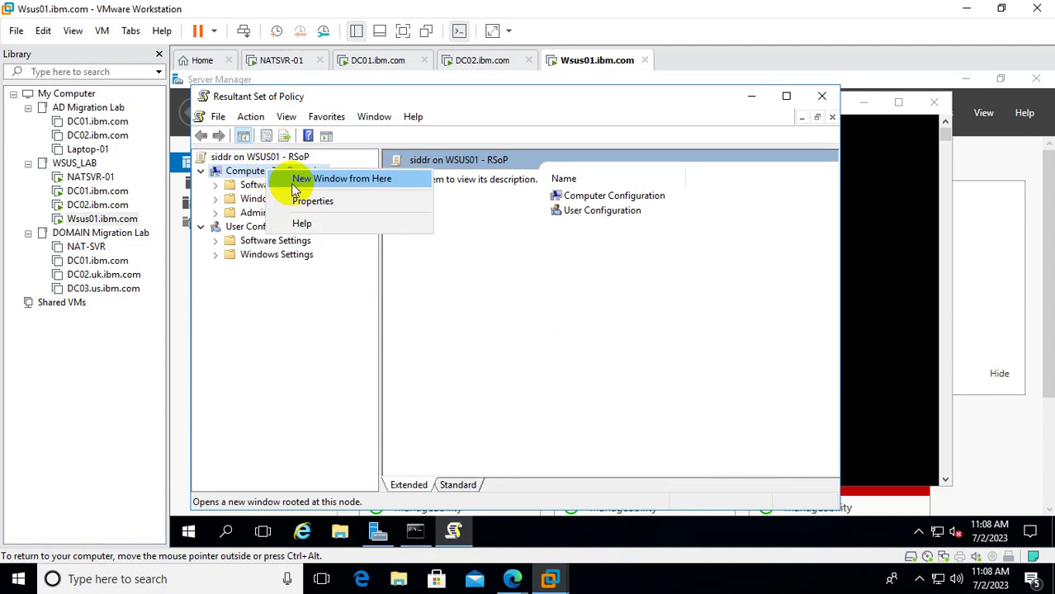
left_click(321, 201)
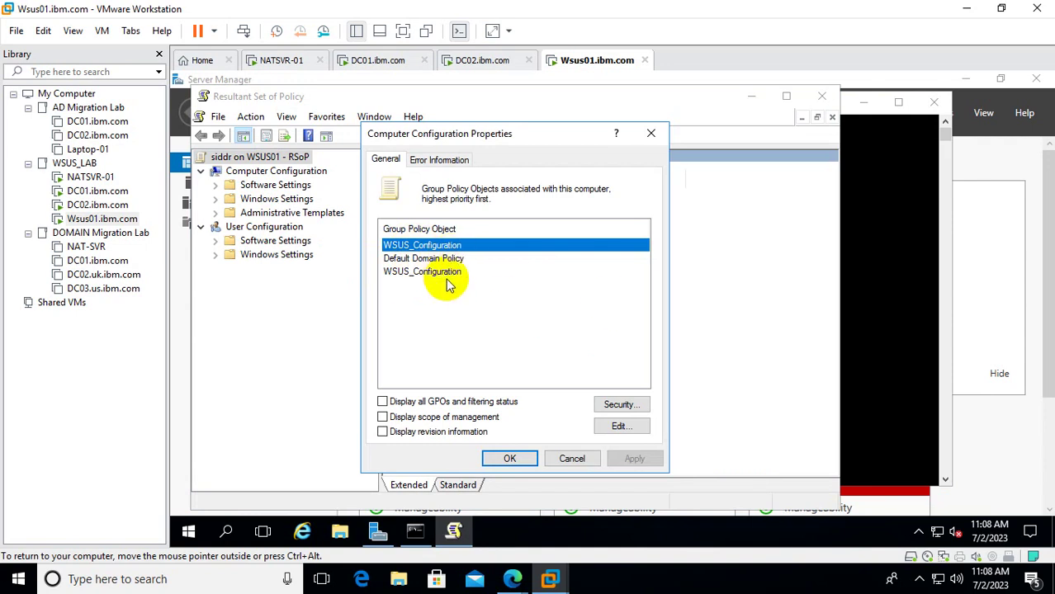
left_click(651, 135)
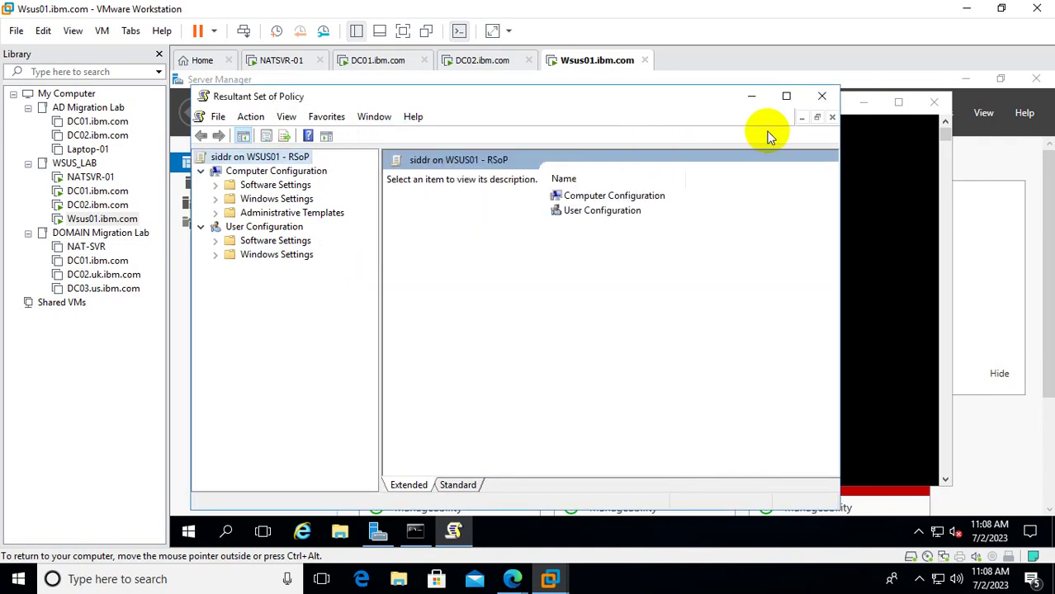
left_click(823, 98)
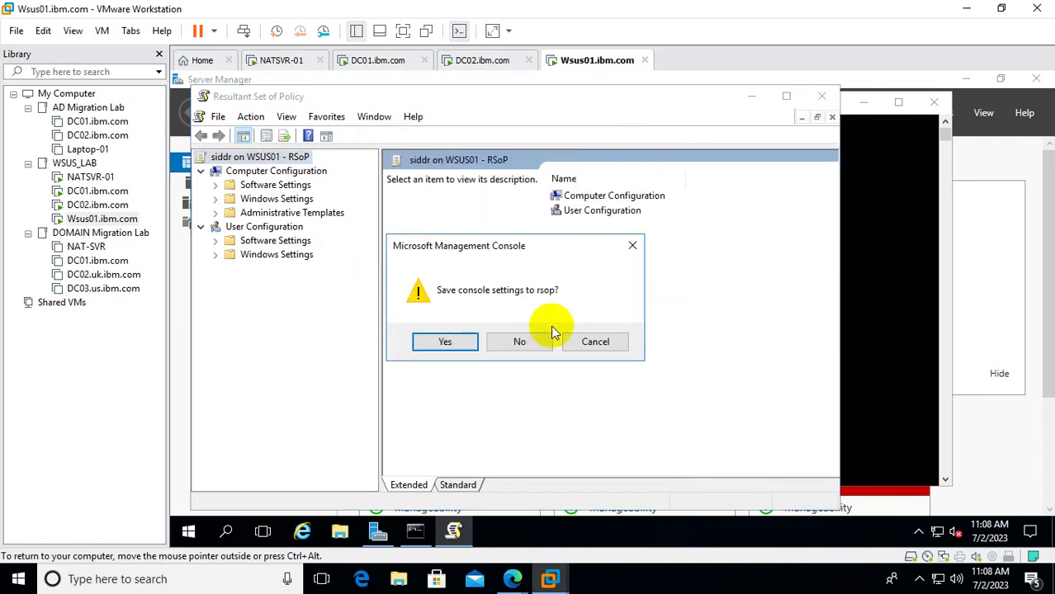
left_click(636, 243)
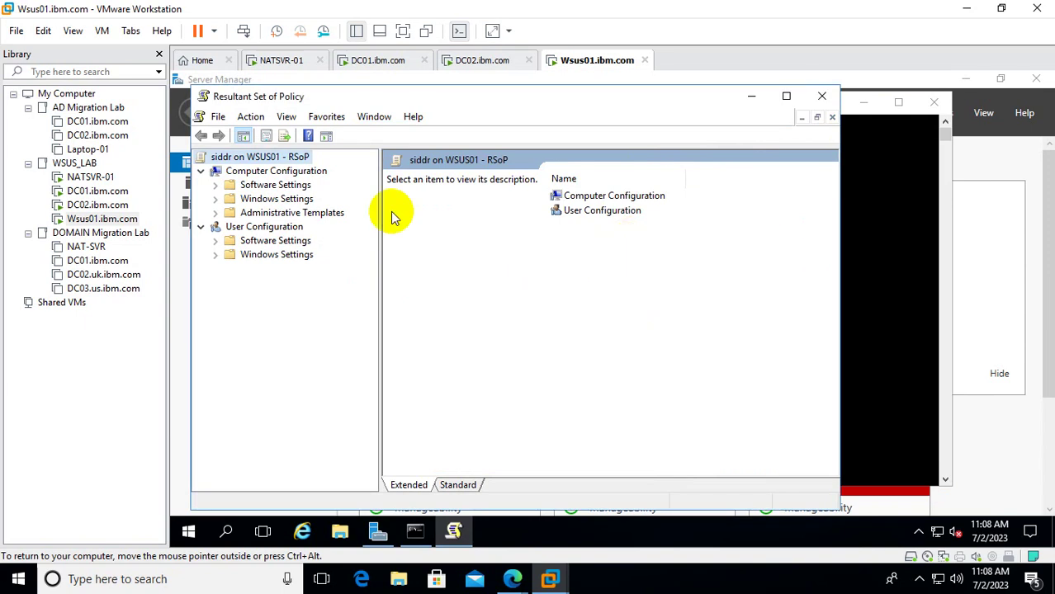
Inspect the Windows Update policies: Configure Automatic Updates, detection frequency and intranet update service location.
left_click(216, 214)
double_click(272, 228)
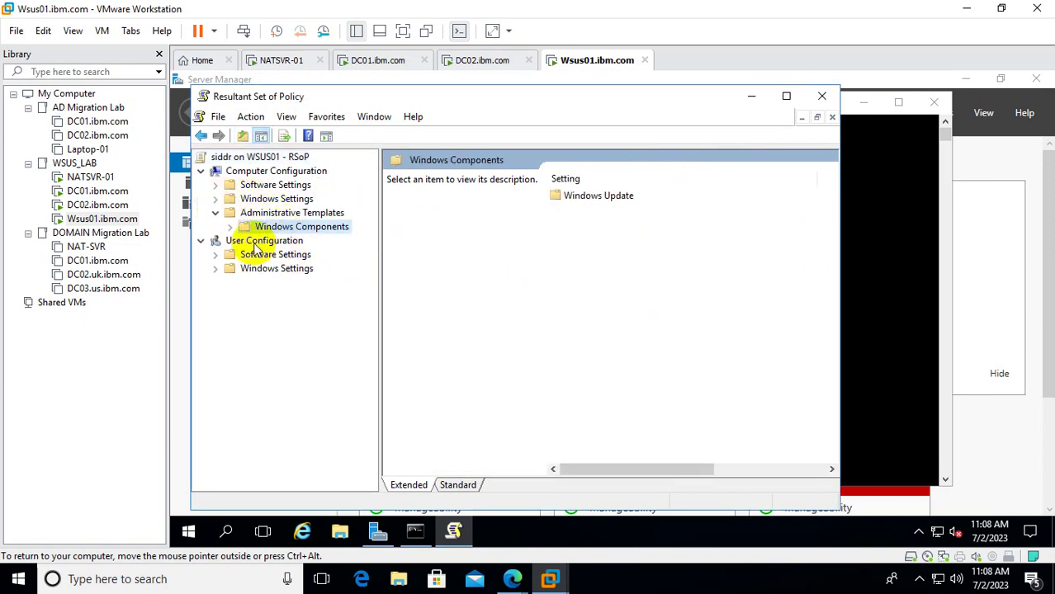
left_click(305, 241)
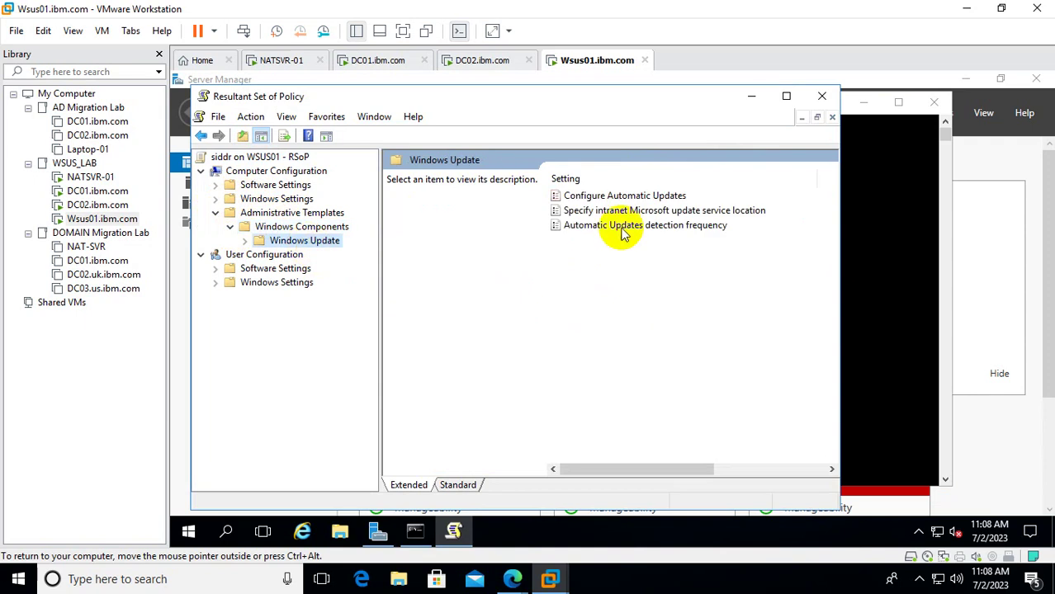
left_click(784, 96)
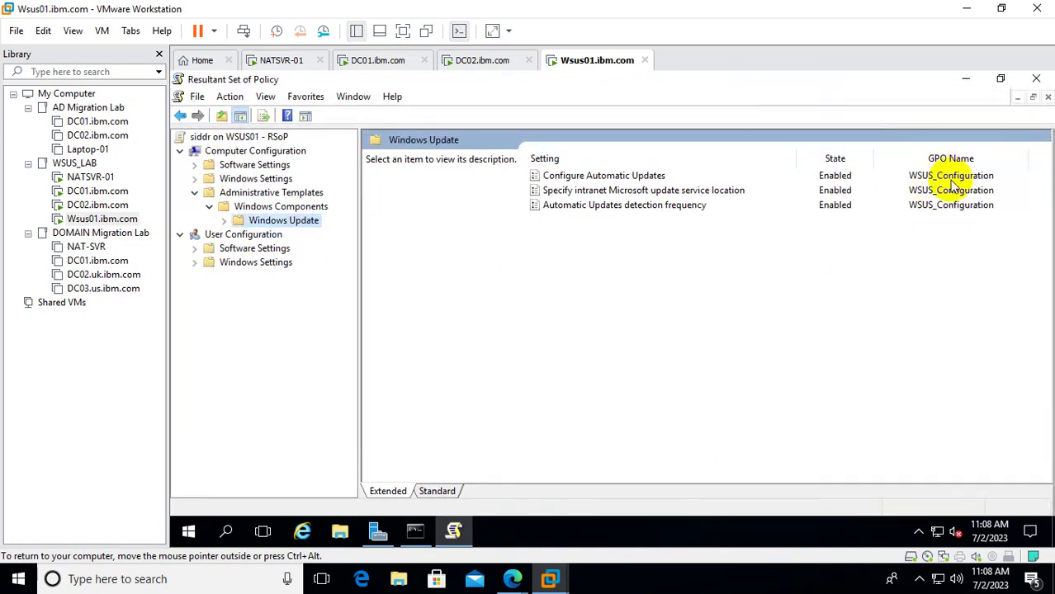
double_click(638, 176)
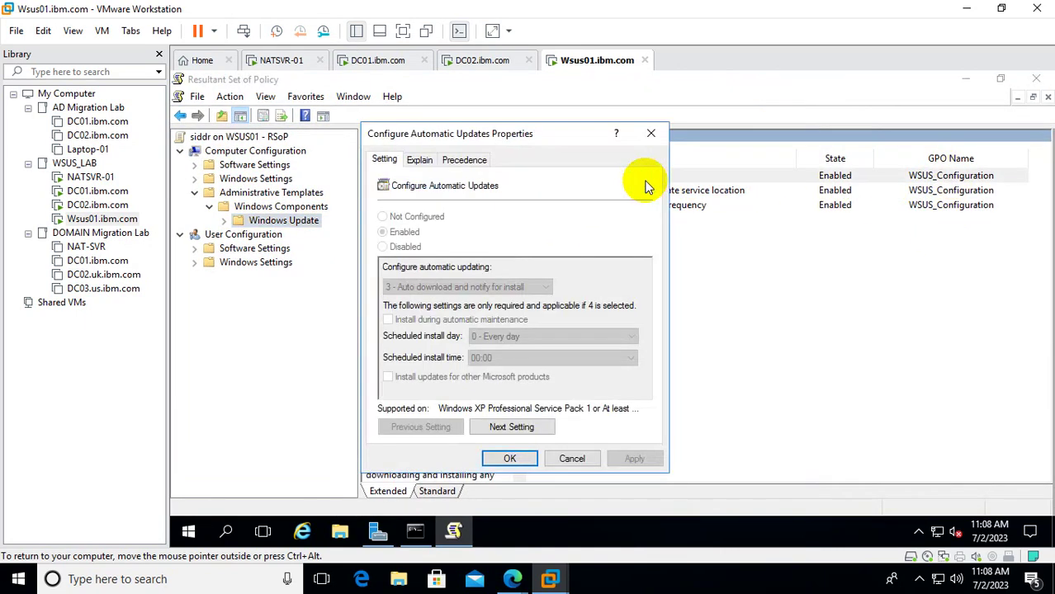
left_click(649, 133)
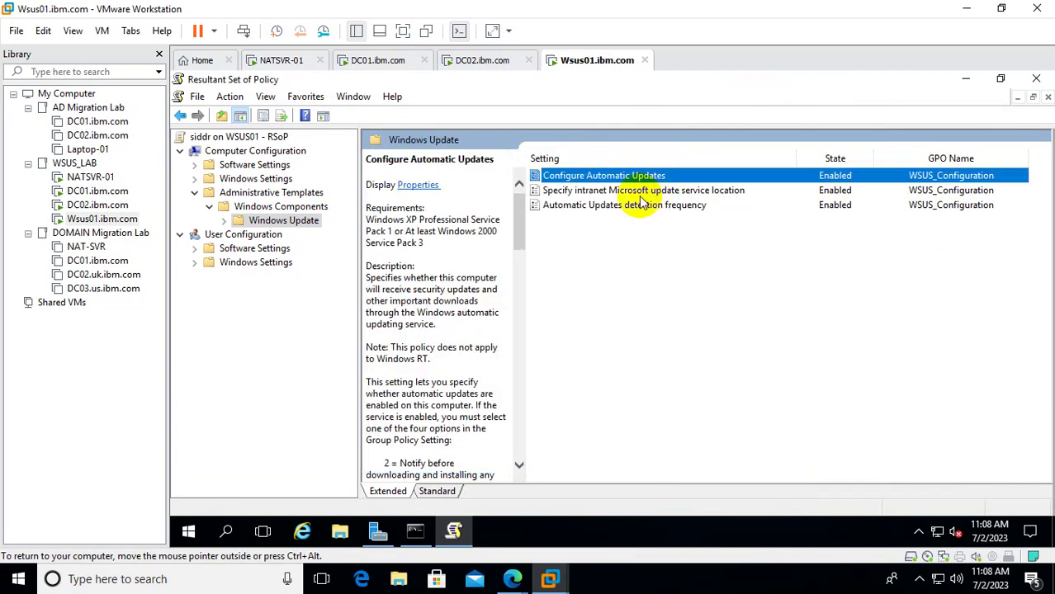
double_click(631, 205)
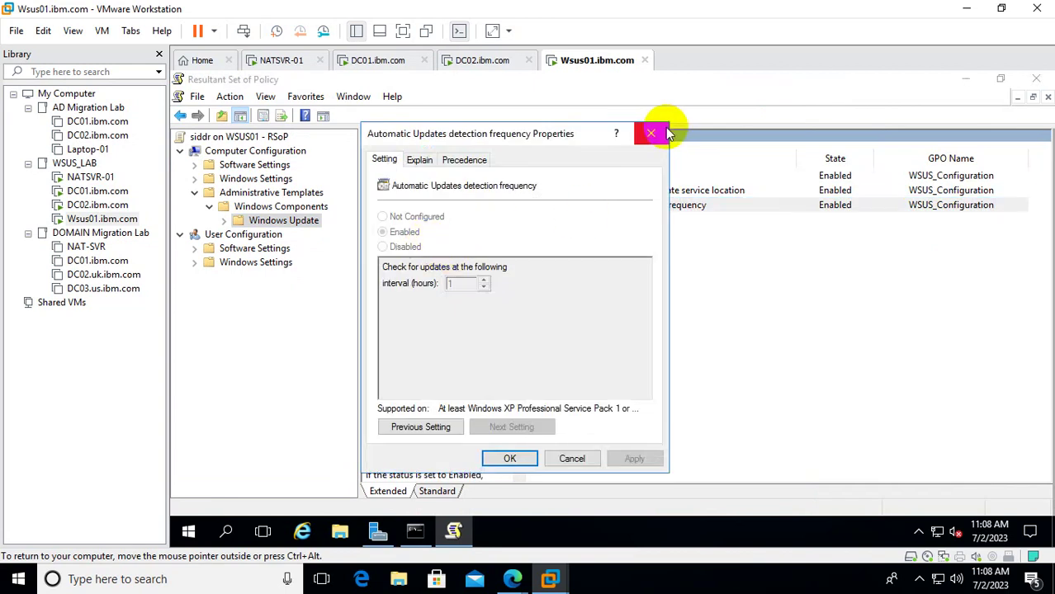
left_click(650, 133)
double_click(670, 190)
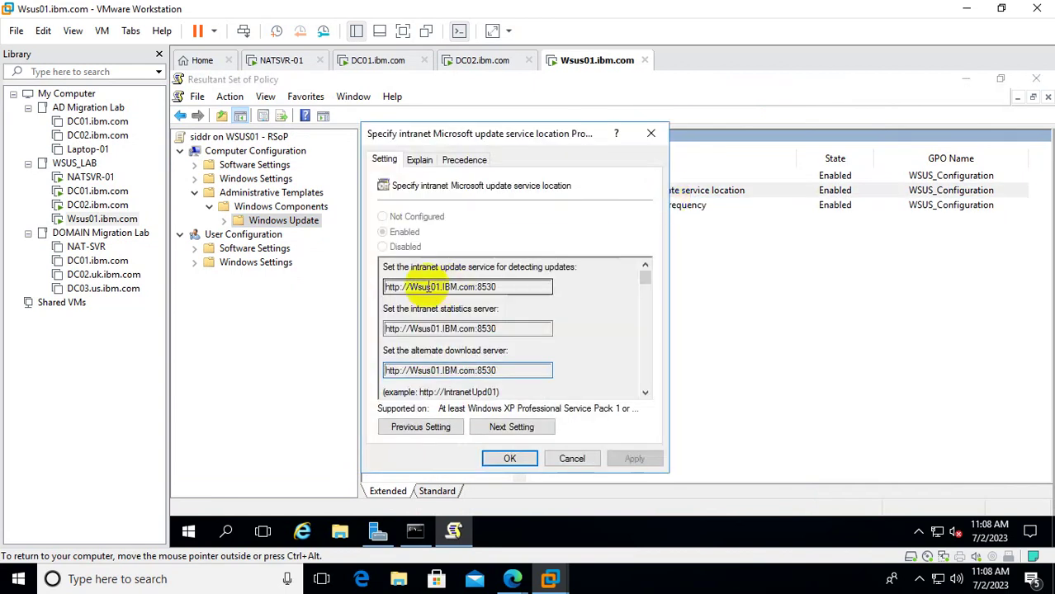
left_click(651, 134)
Close the RSoP console without saving and close the Command Prompt.
left_click(1036, 79)
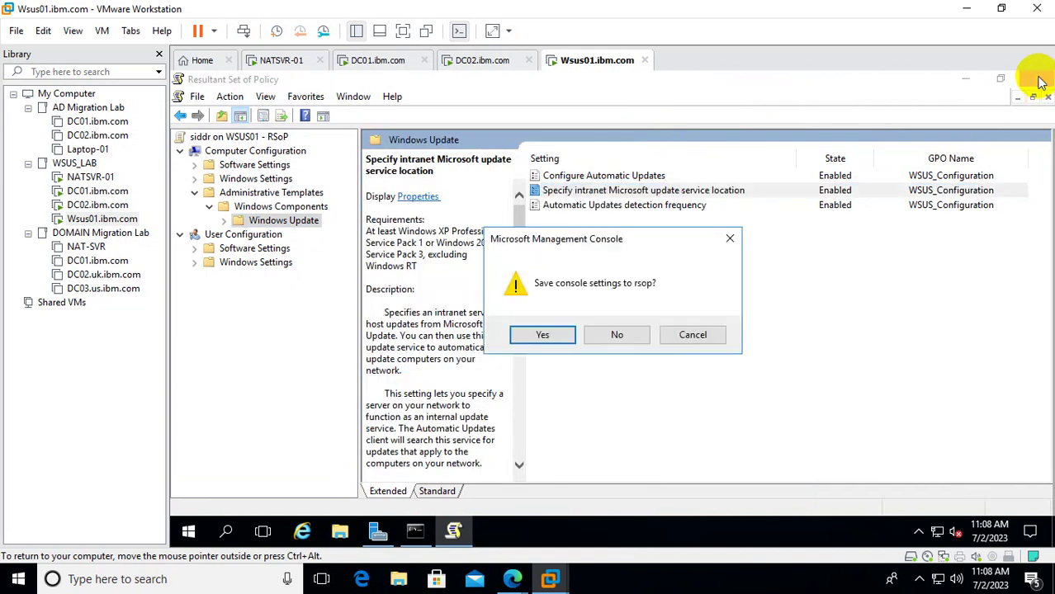
left_click(616, 332)
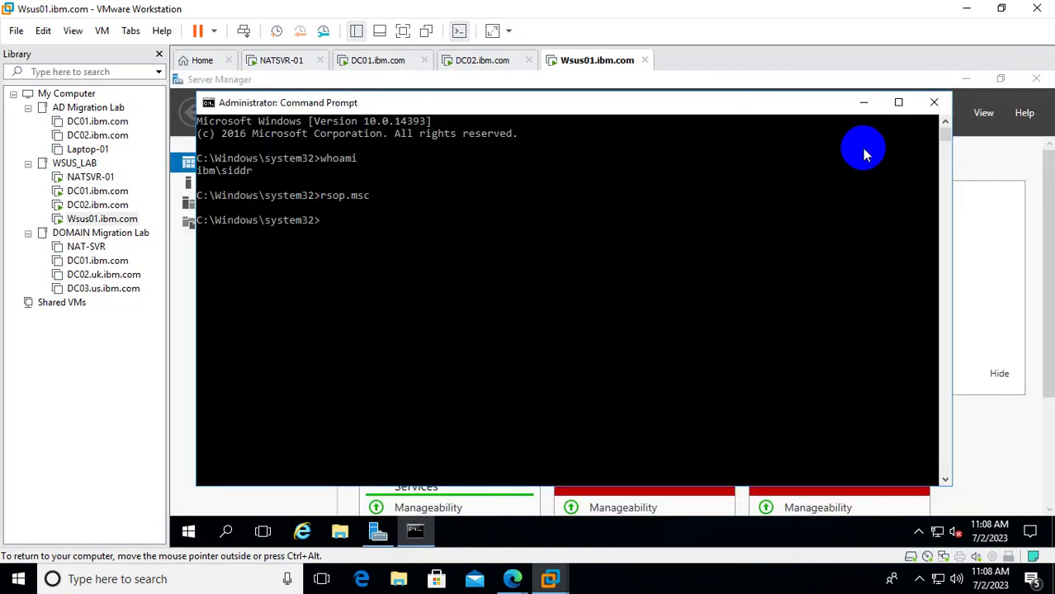
left_click(933, 102)
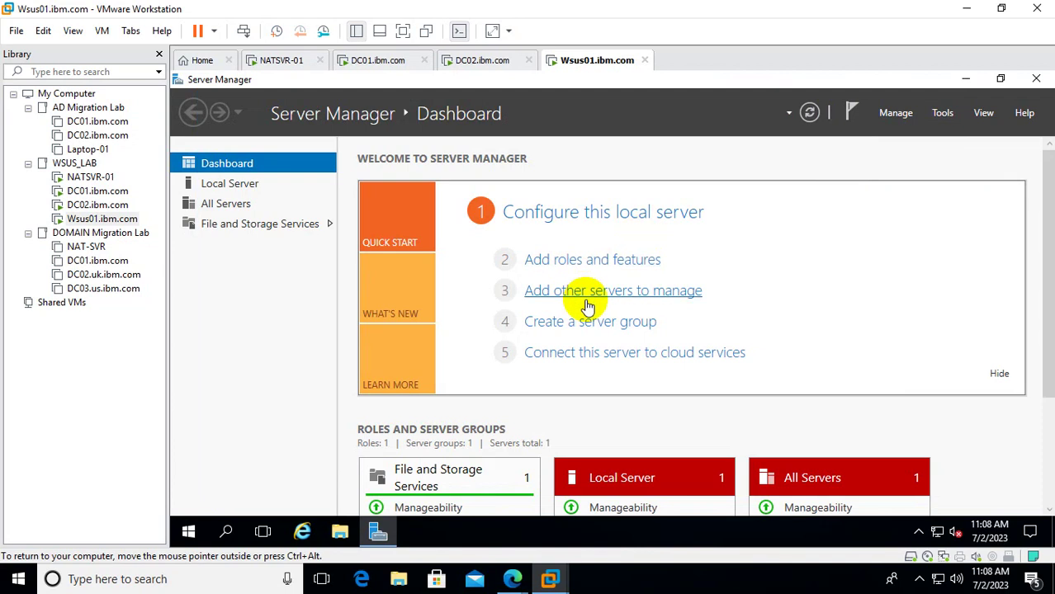
Run rsop.msc to reopen the Resultant Set of Policy console on Wsus01.
right_click(193, 534)
left_click(262, 456)
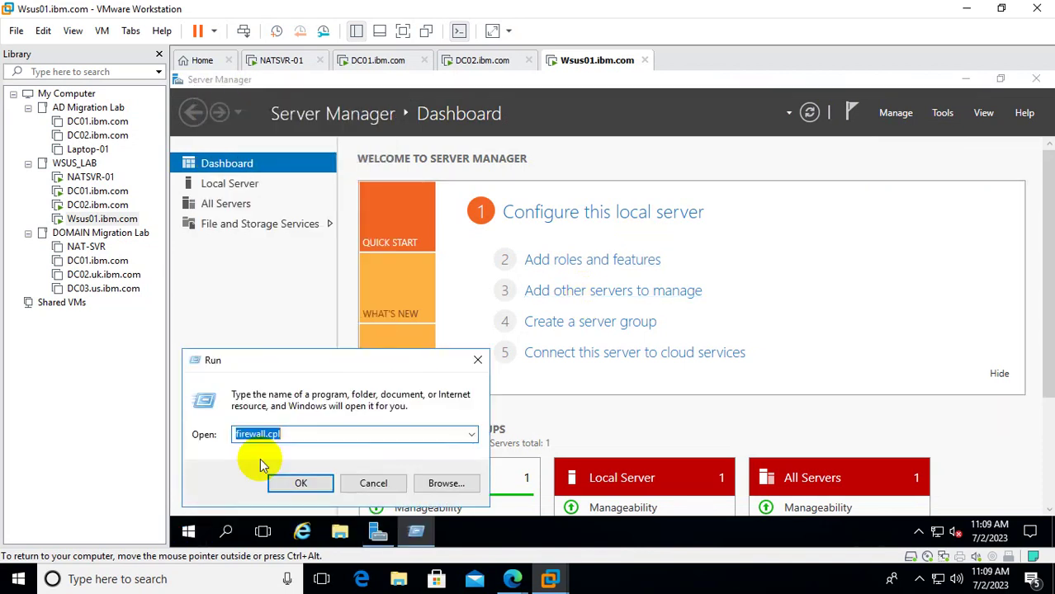
type("rsop")
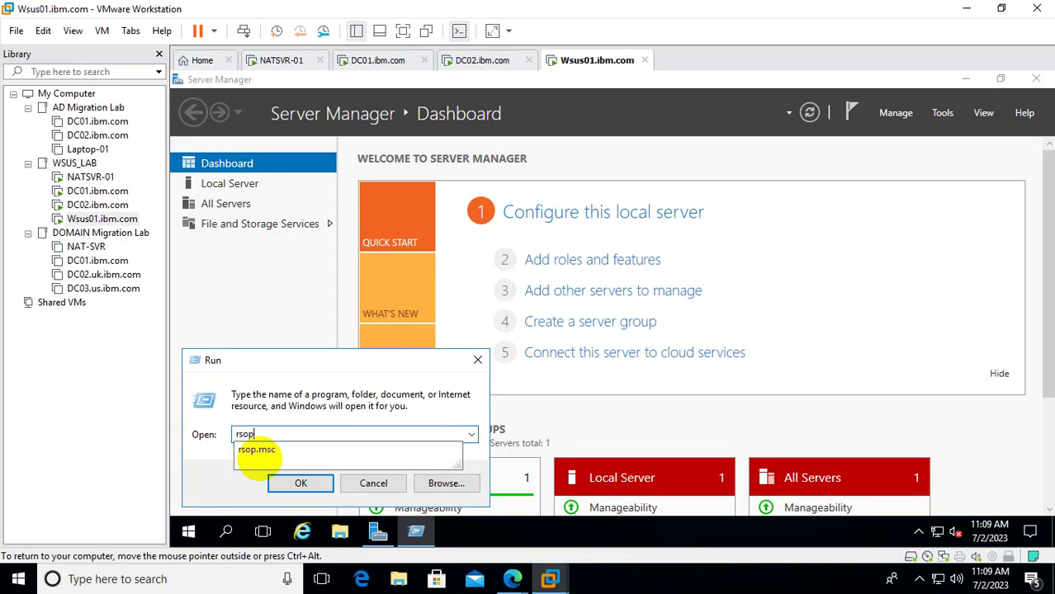
key("Down")
key("Return")
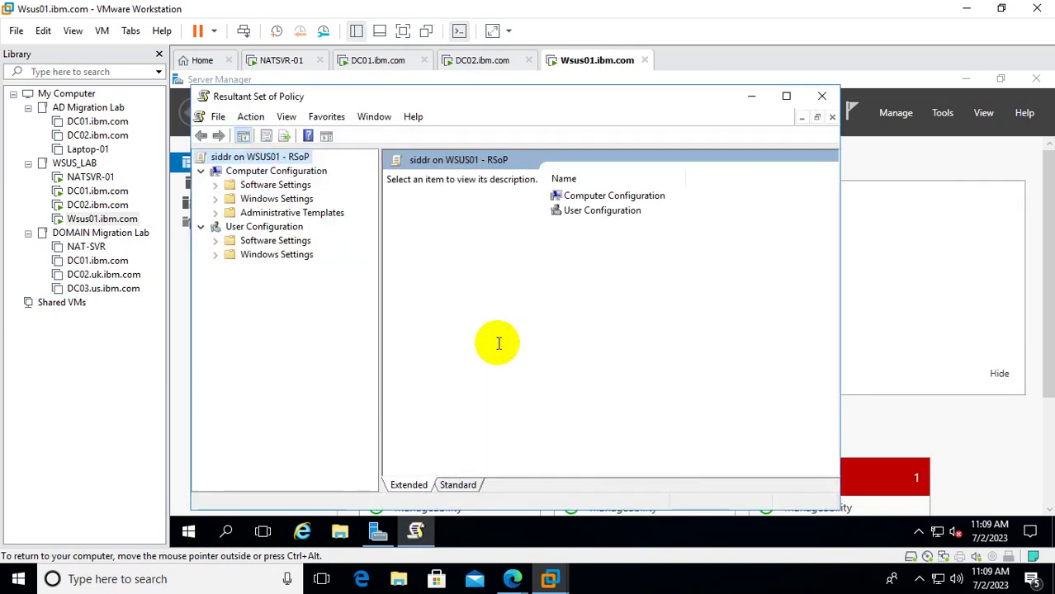
Check which policy objects are applied in Computer Configuration properties.
right_click(277, 172)
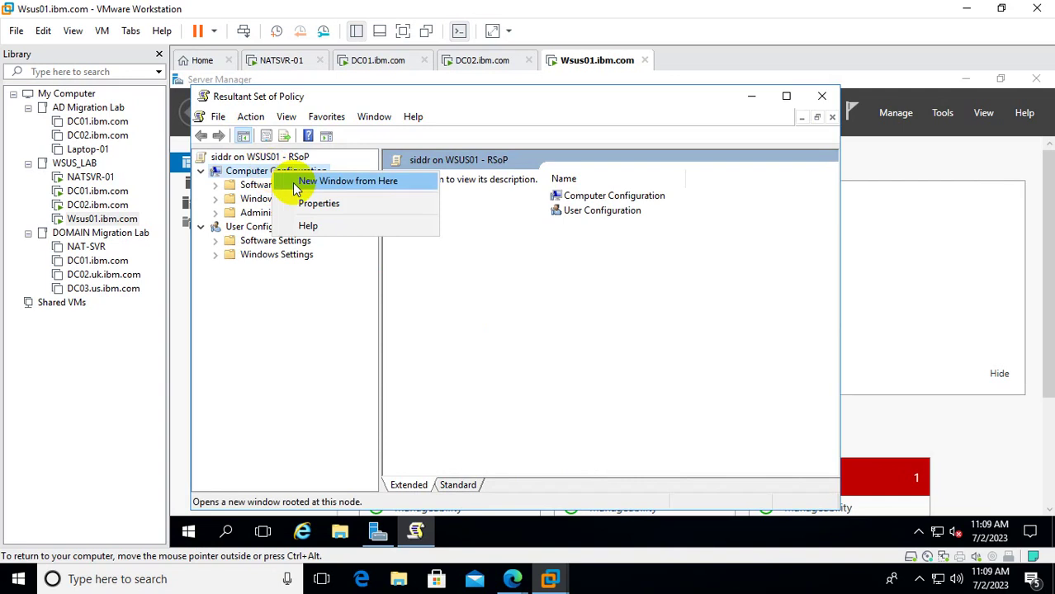
left_click(318, 203)
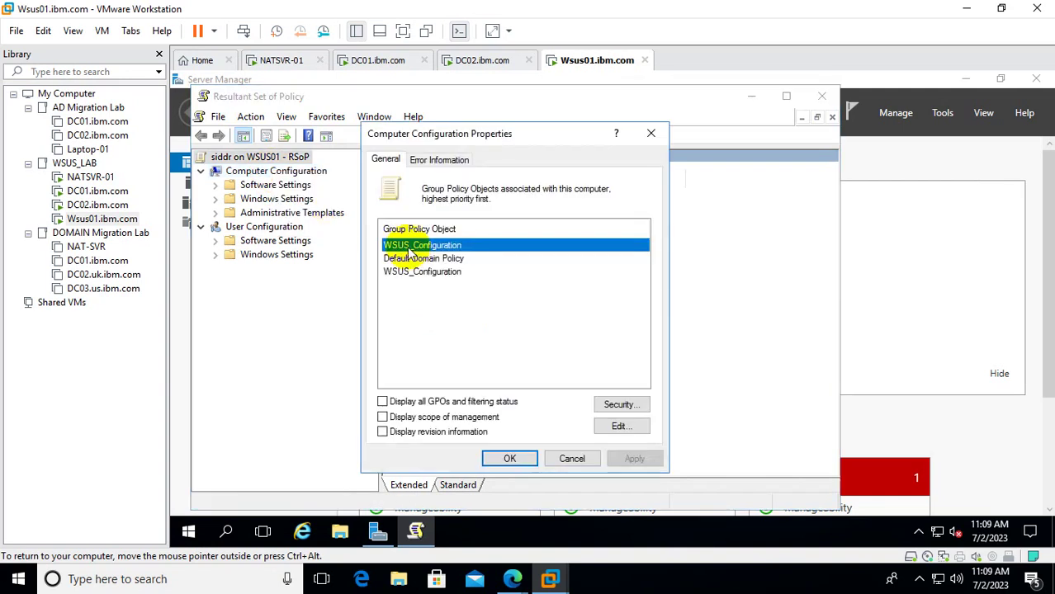
left_click(649, 133)
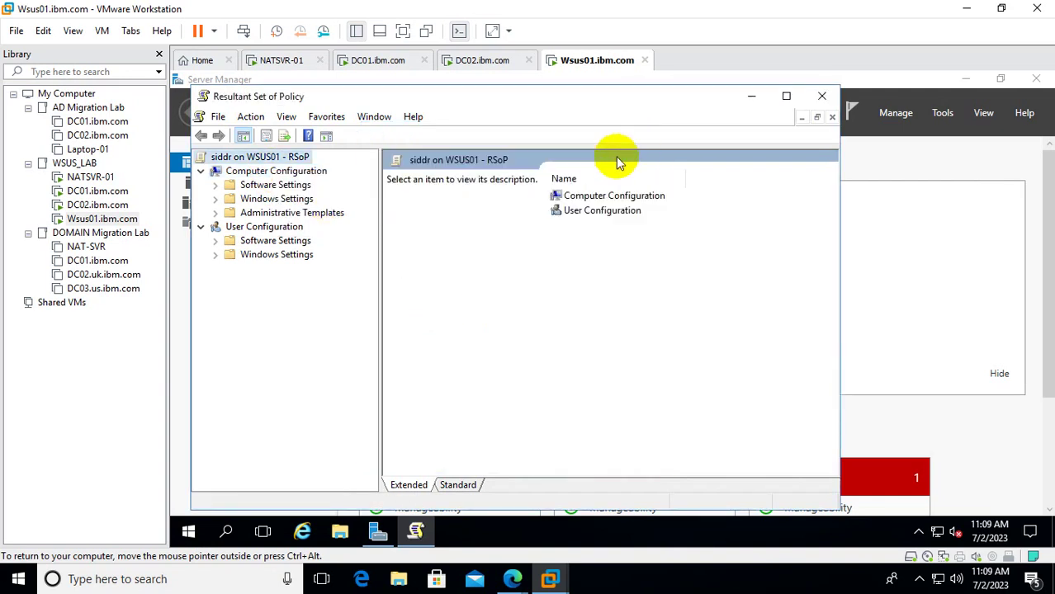
Navigate to Administrative Templates > Windows Components > Windows Update in a maximized console.
left_click(250, 214)
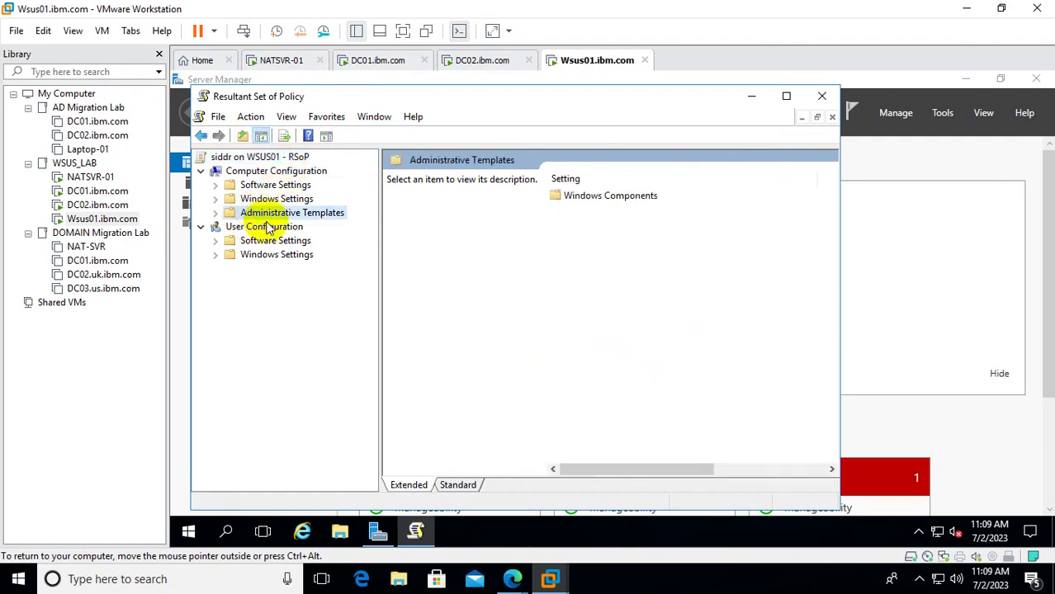
left_click(216, 213)
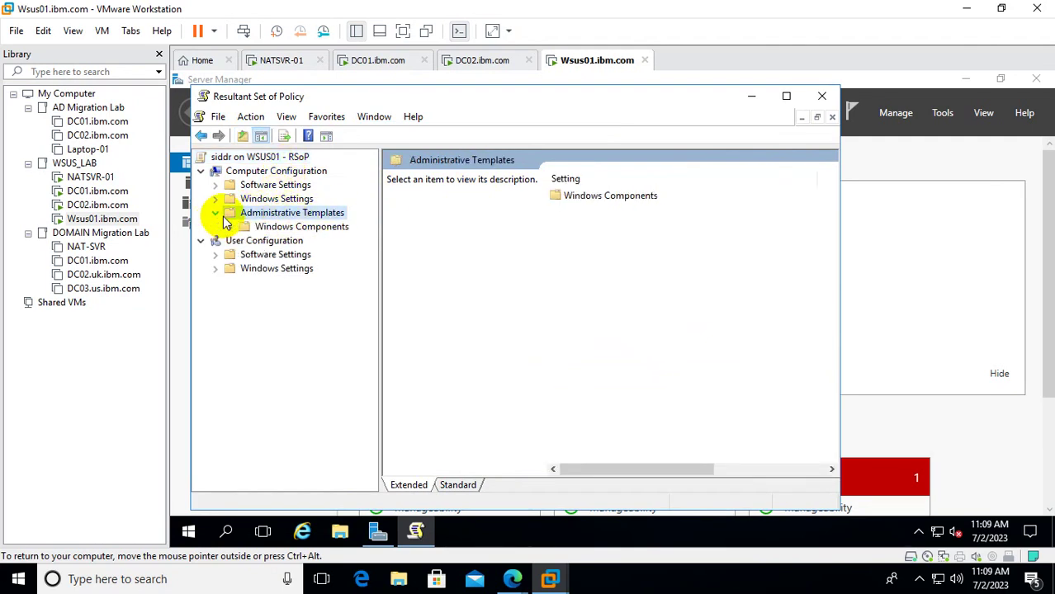
left_click(279, 230)
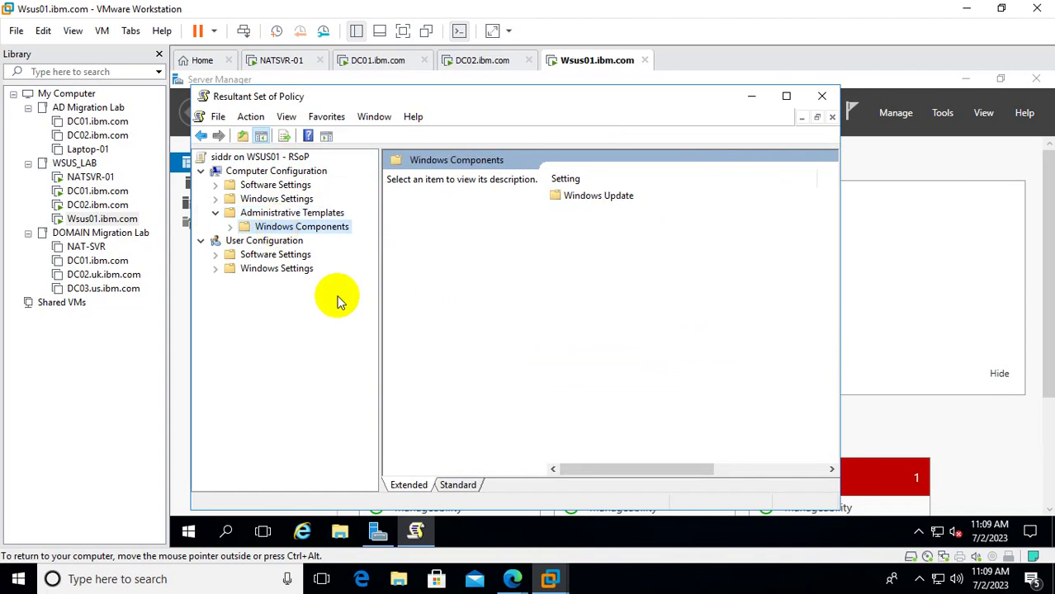
left_click(242, 228)
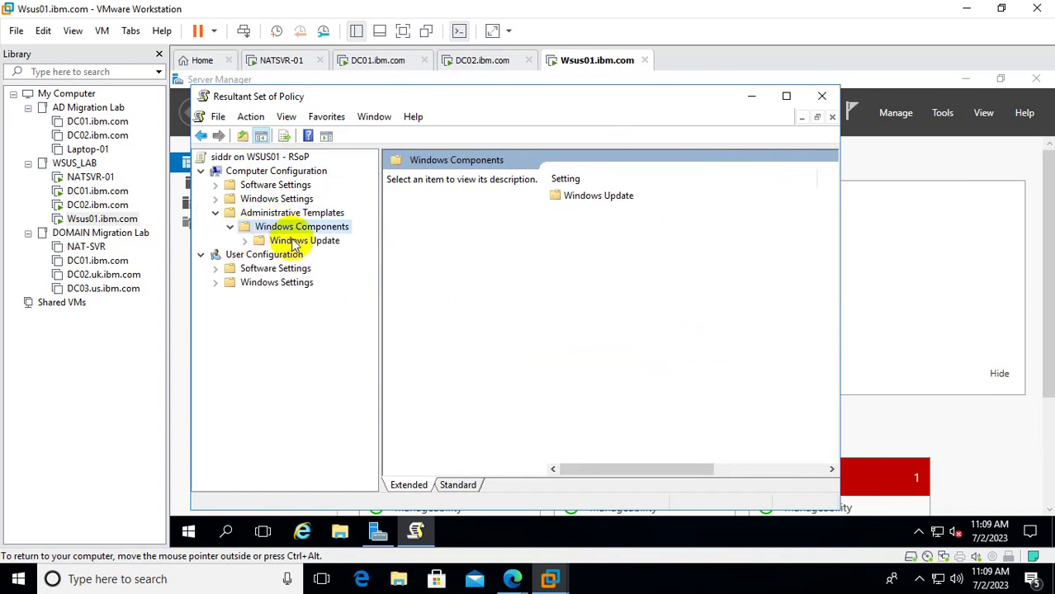
left_click(285, 241)
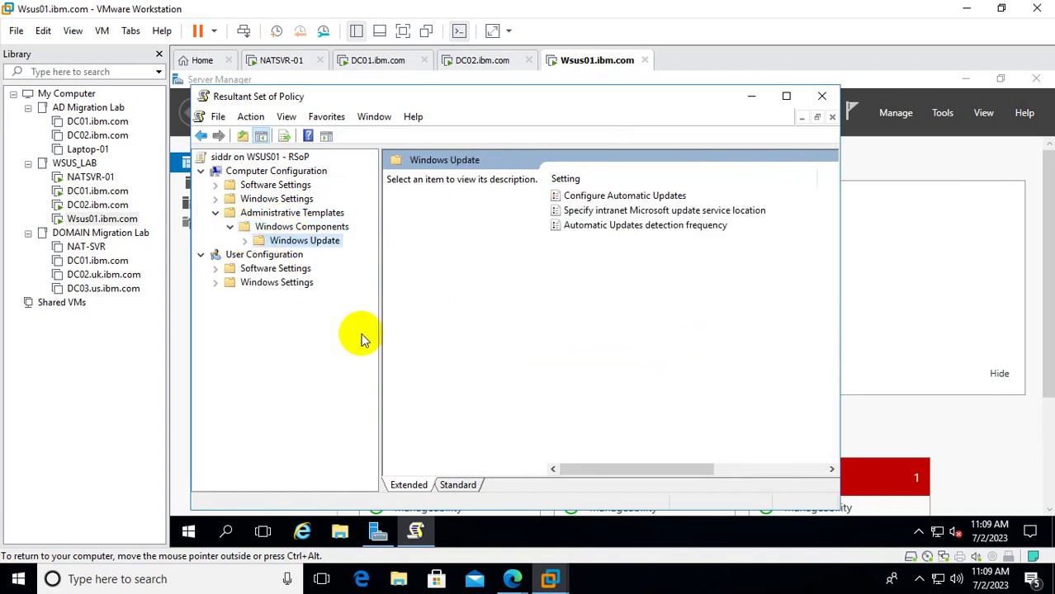
left_click(786, 96)
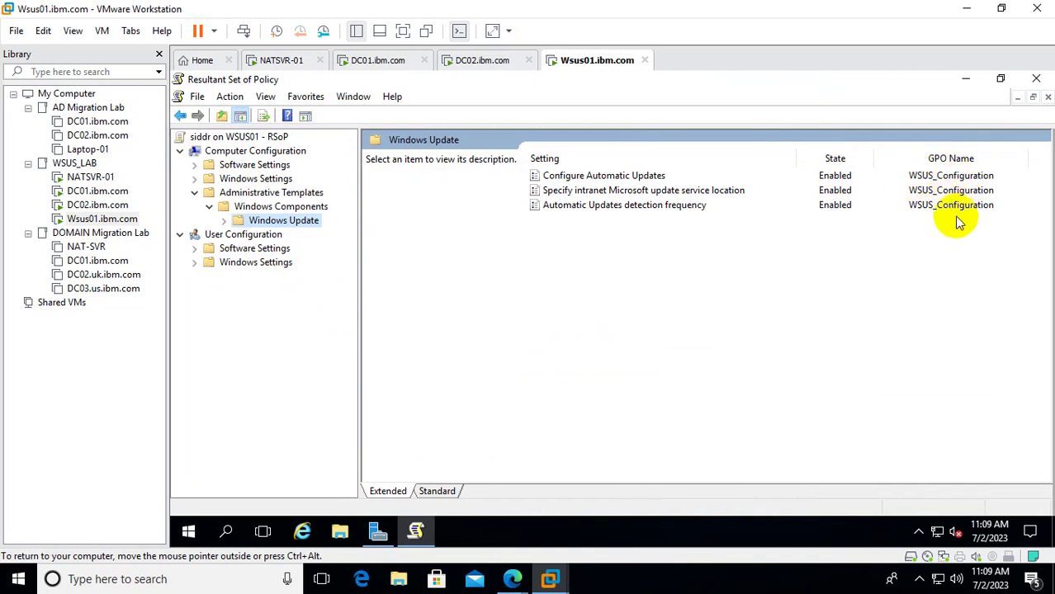
Verify Automatic Updates, intranet update location and detection frequency policies, then close RSoP without saving.
double_click(612, 176)
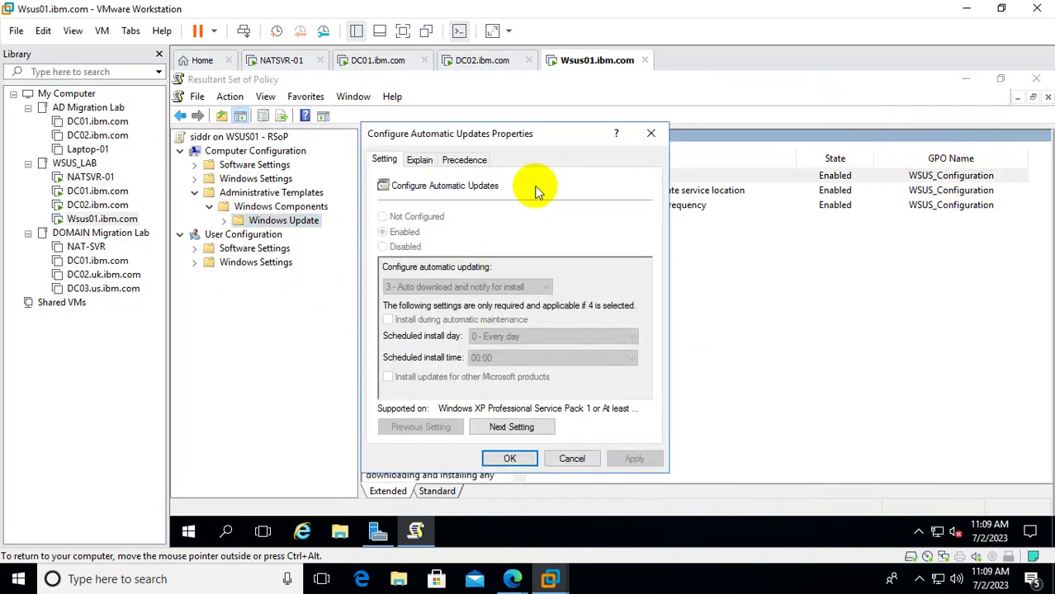
left_click(651, 133)
double_click(616, 190)
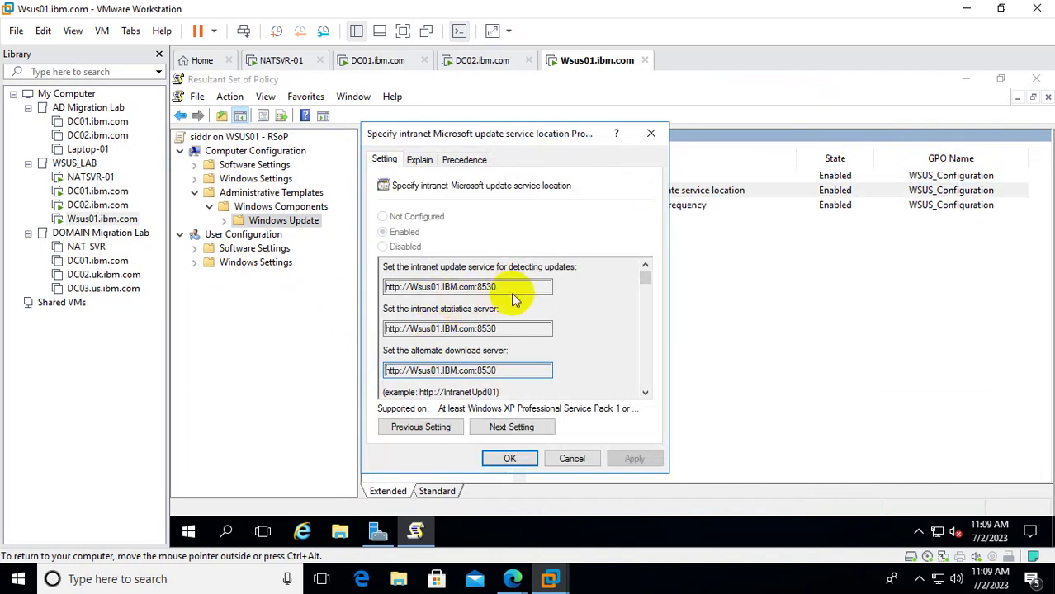
left_click(650, 134)
left_click(620, 206)
double_click(621, 206)
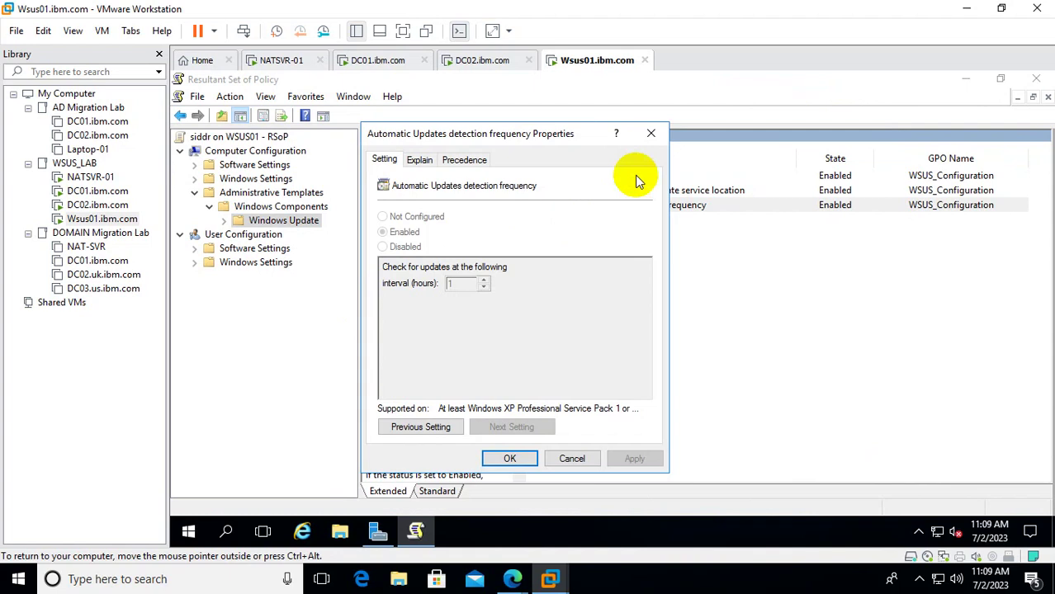
left_click(652, 135)
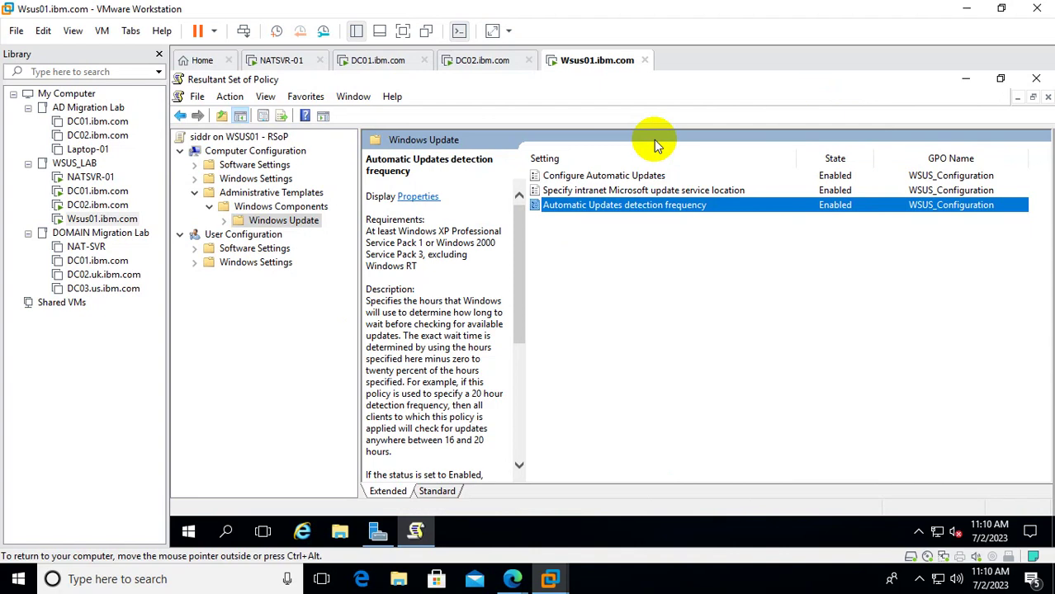
left_click(1036, 79)
left_click(627, 331)
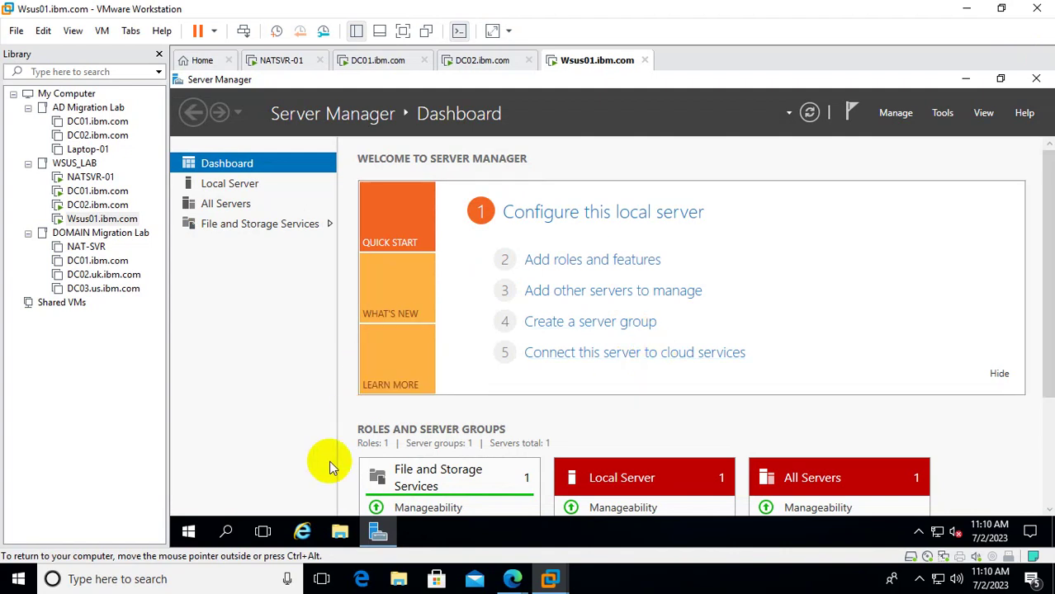
left_click(231, 187)
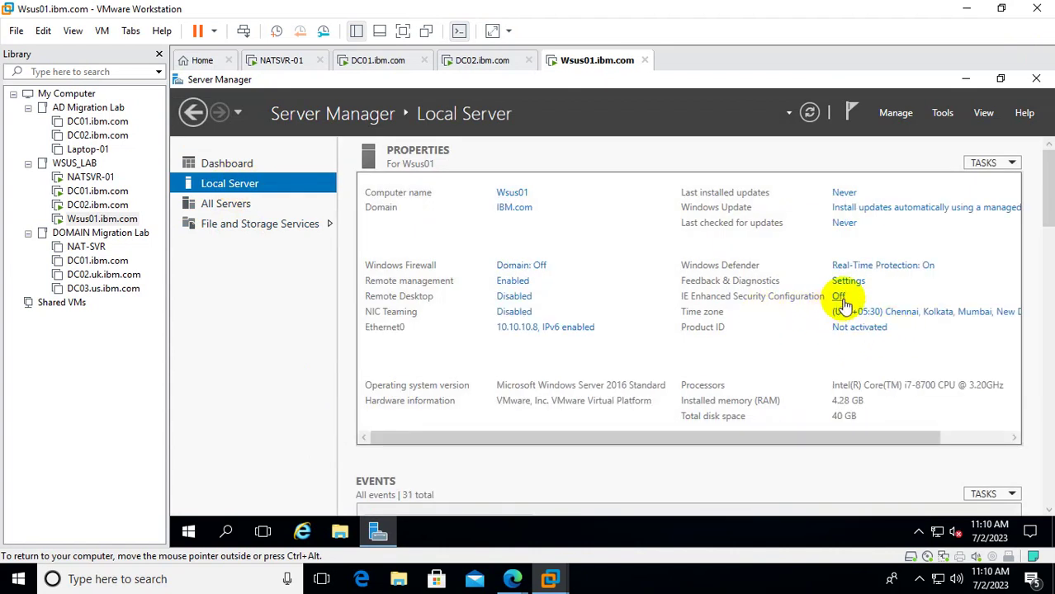
left_click(302, 532)
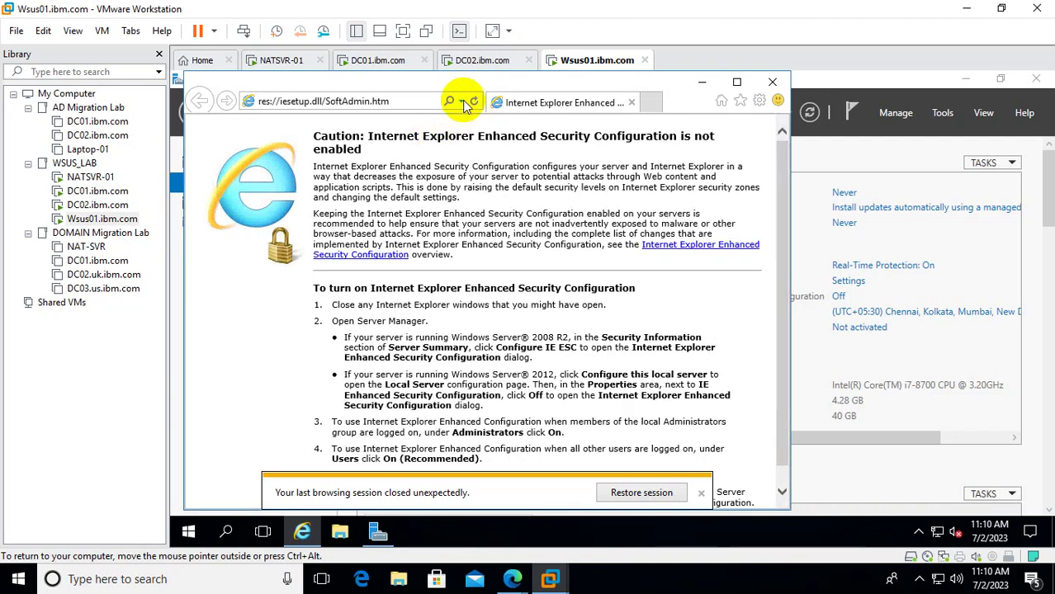
left_click(462, 102)
left_click(334, 121)
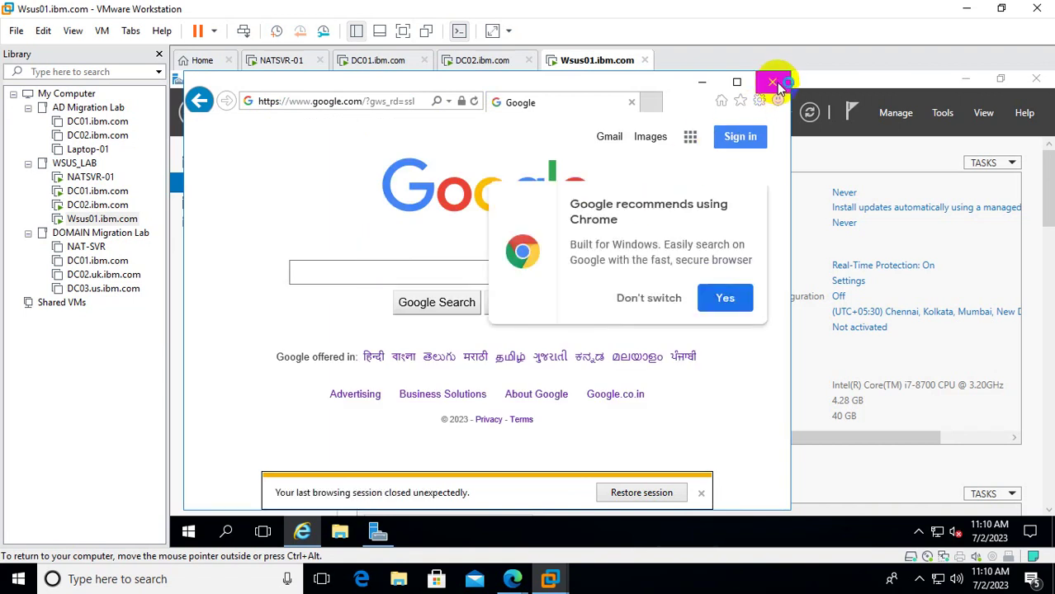
left_click(772, 82)
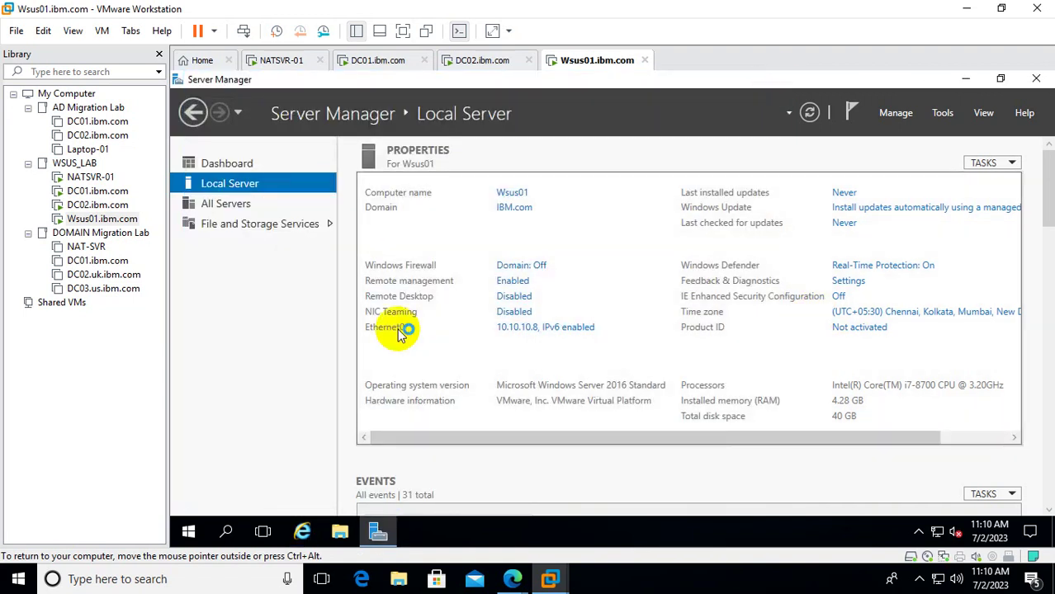
left_click(231, 163)
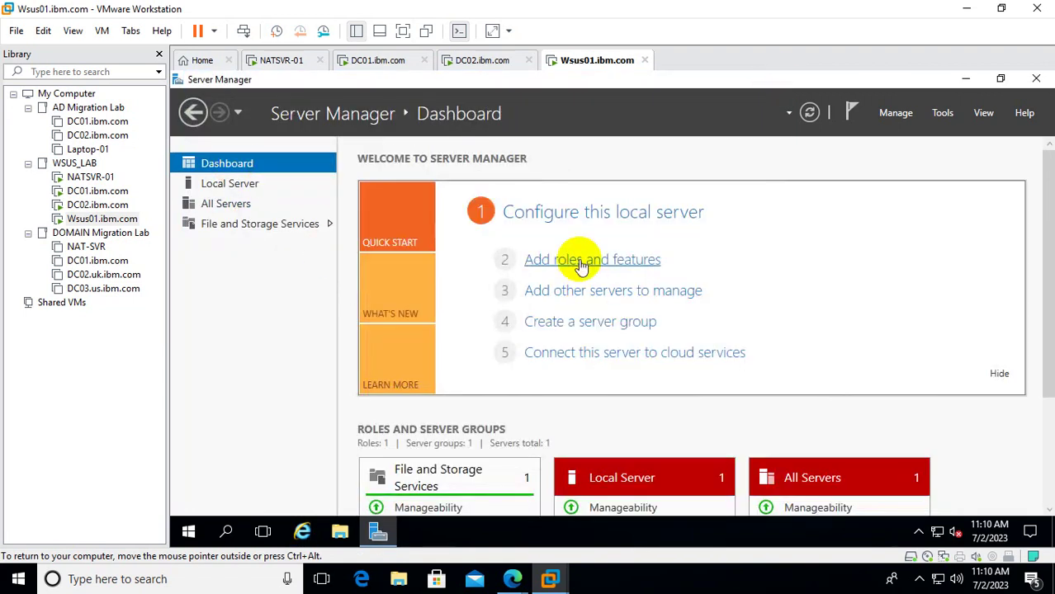
Start a role-based Add Roles and Features installation targeting Wsus01.
left_click(582, 262)
left_click(747, 104)
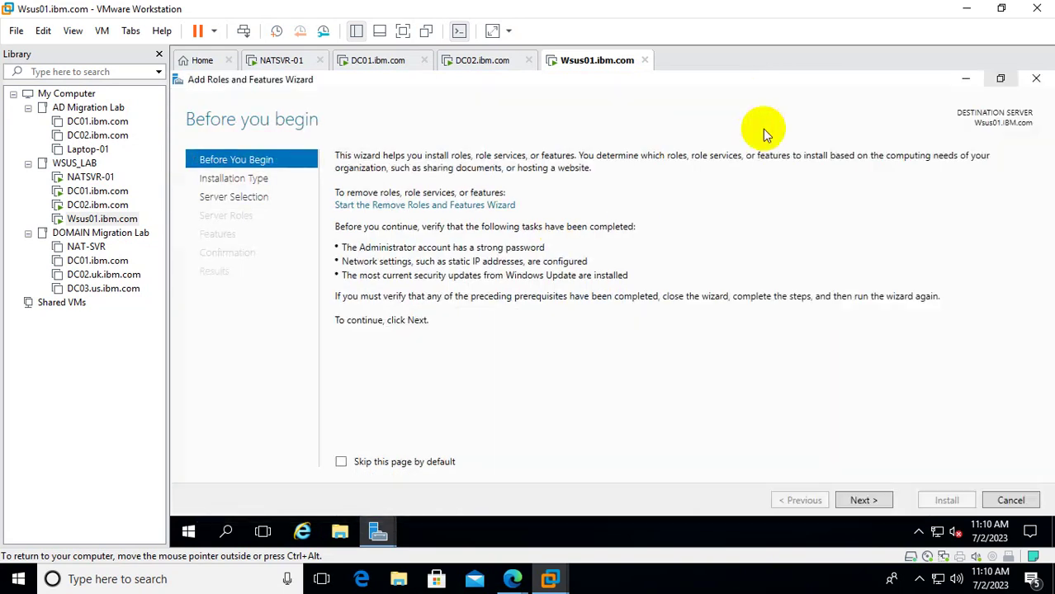
left_click(862, 501)
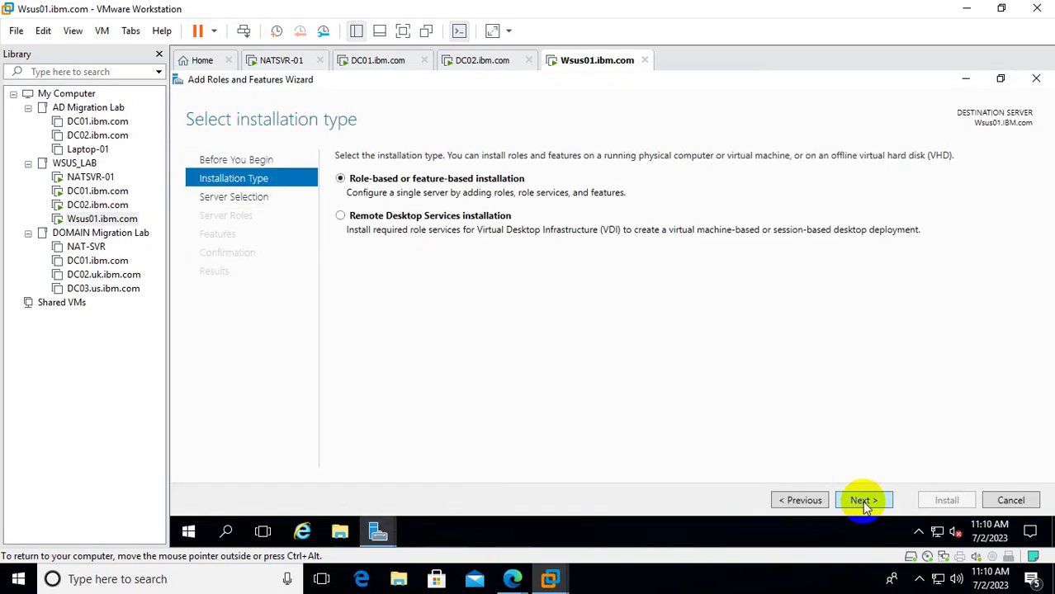
left_click(862, 501)
left_click(861, 501)
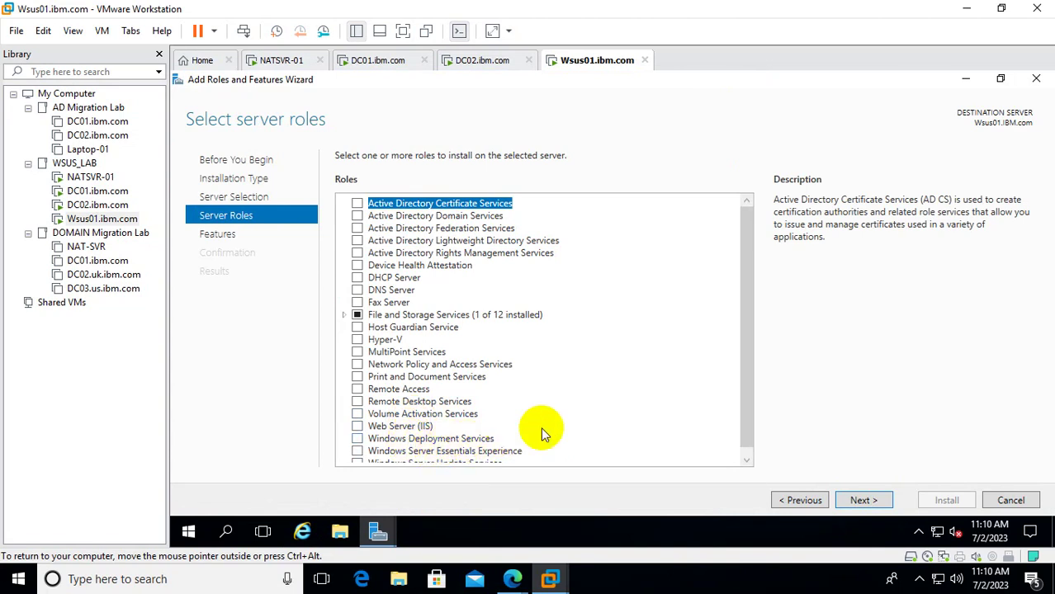
Select Windows Server Update Services with its required features, including Web Server (IIS).
left_click_drag(745, 393, 743, 446)
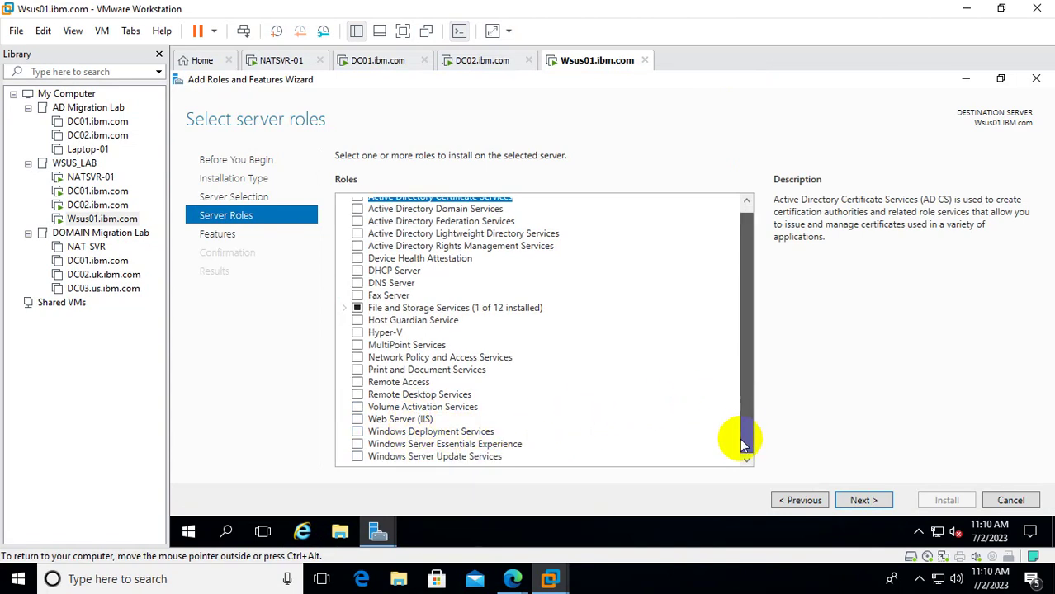
left_click(431, 456)
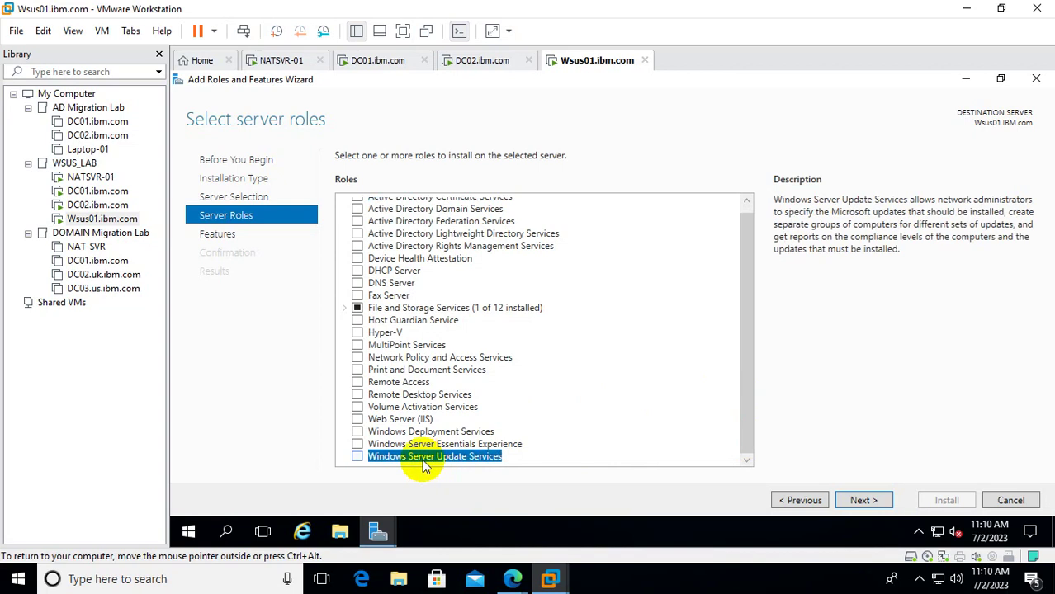
left_click(357, 457)
left_click(656, 429)
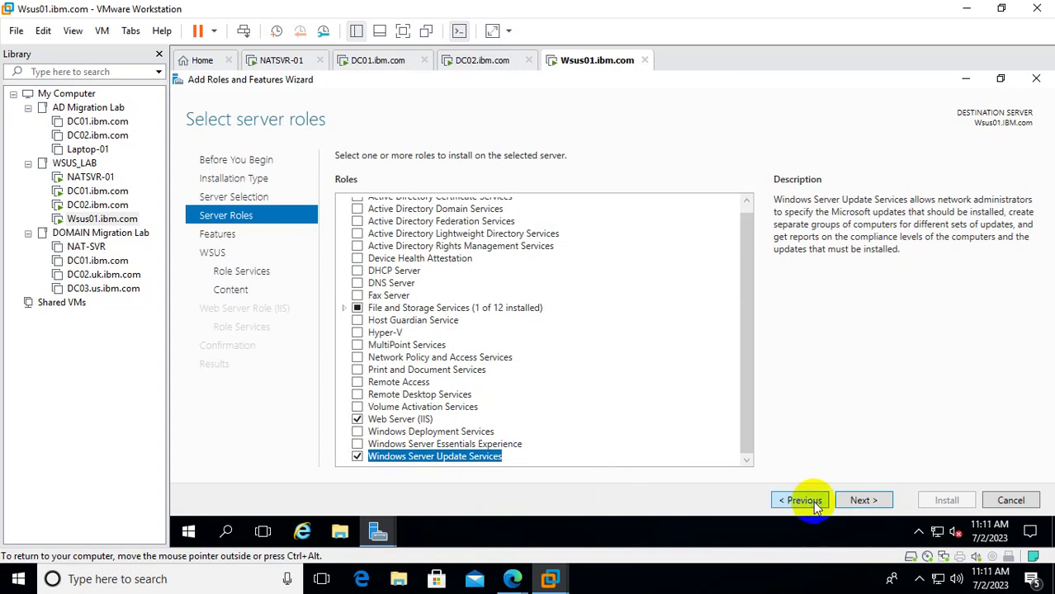
left_click(852, 502)
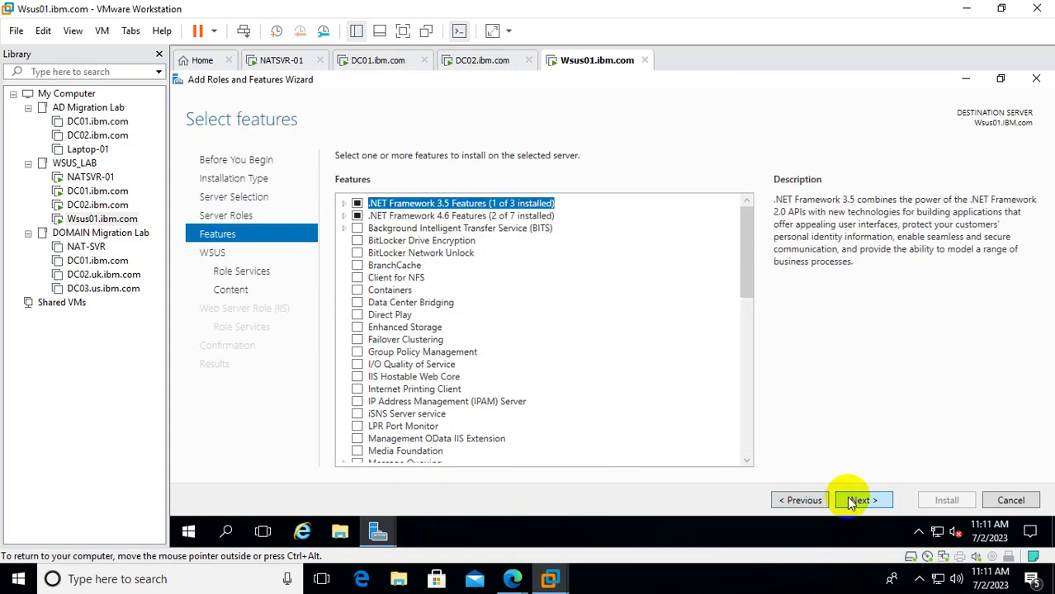
Keep default features and WSUS role services WID Connectivity and WSUS Services.
left_click(859, 500)
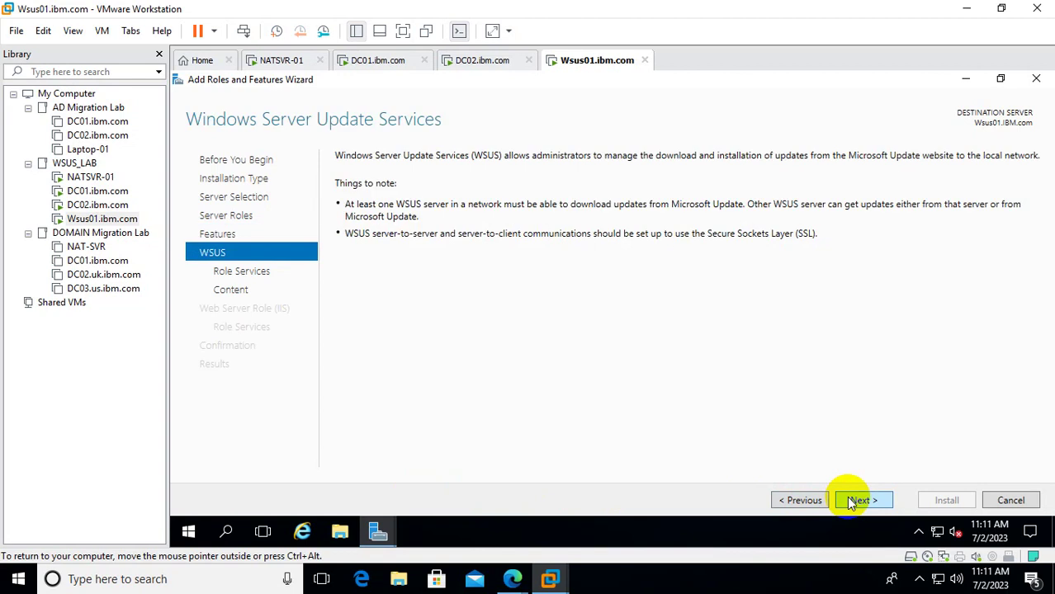
left_click(852, 502)
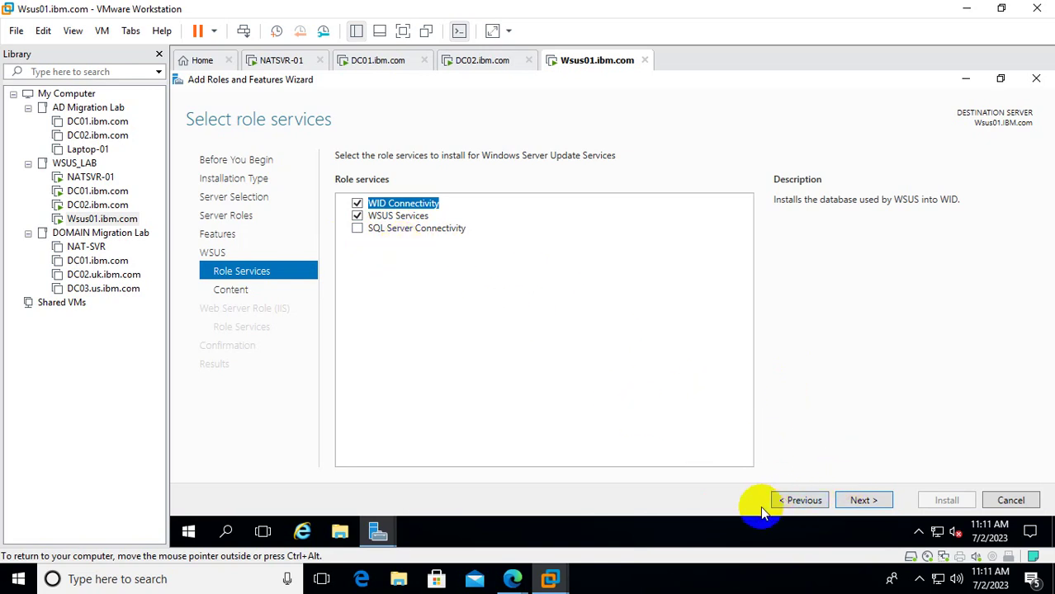
left_click(864, 500)
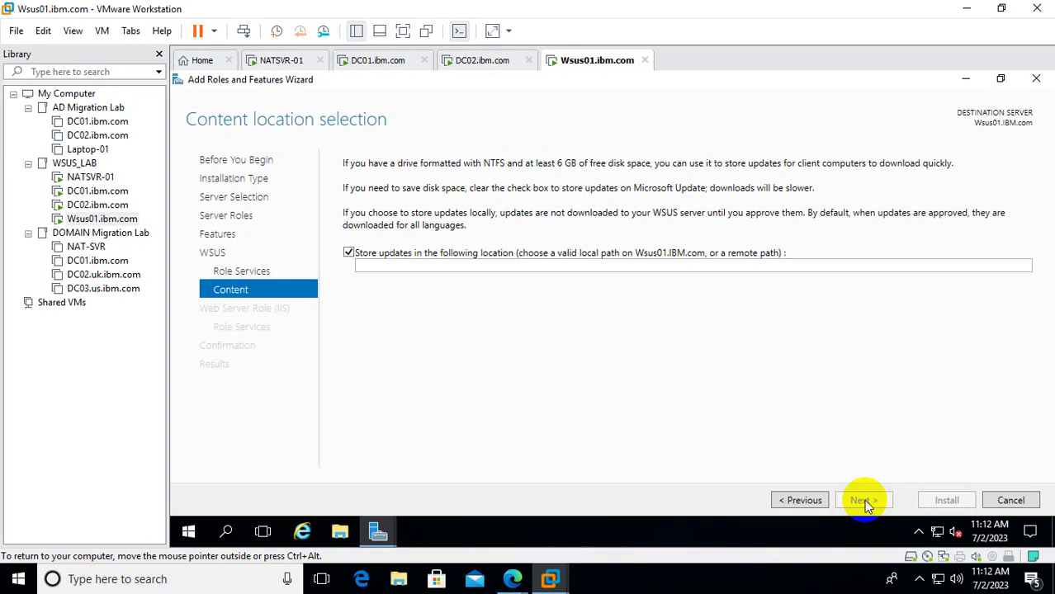
Add a new 40 GB SCSI virtual disk stored as a single file in Wsus01's settings.
right_click(101, 220)
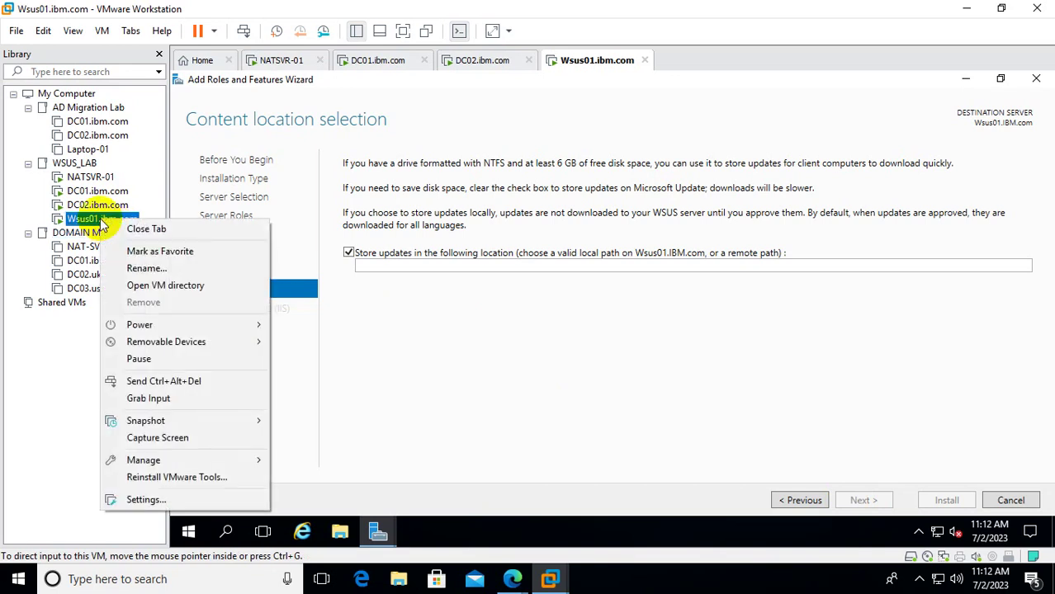
left_click(154, 501)
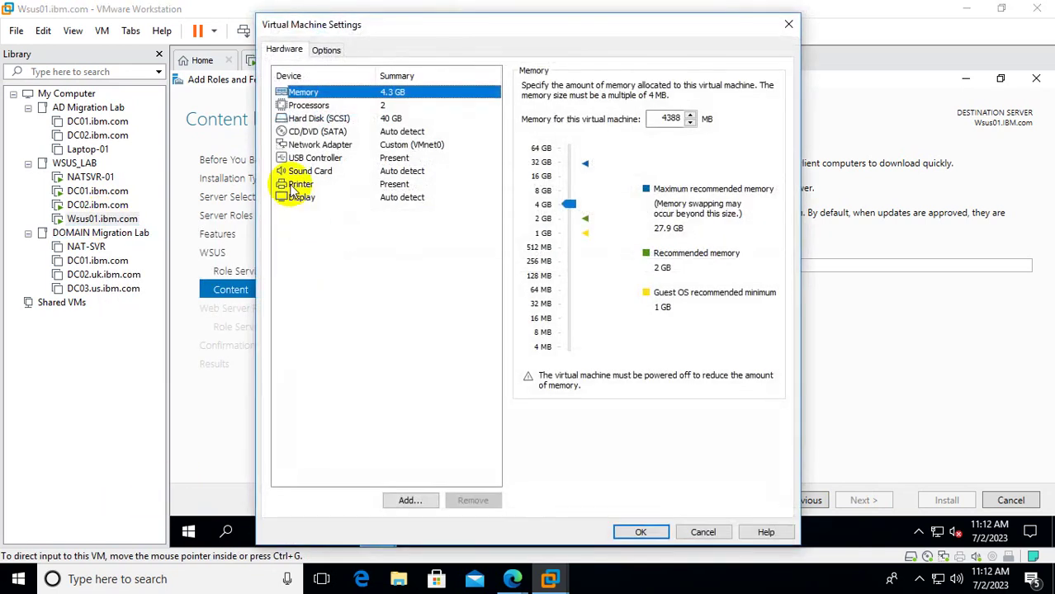
left_click(408, 501)
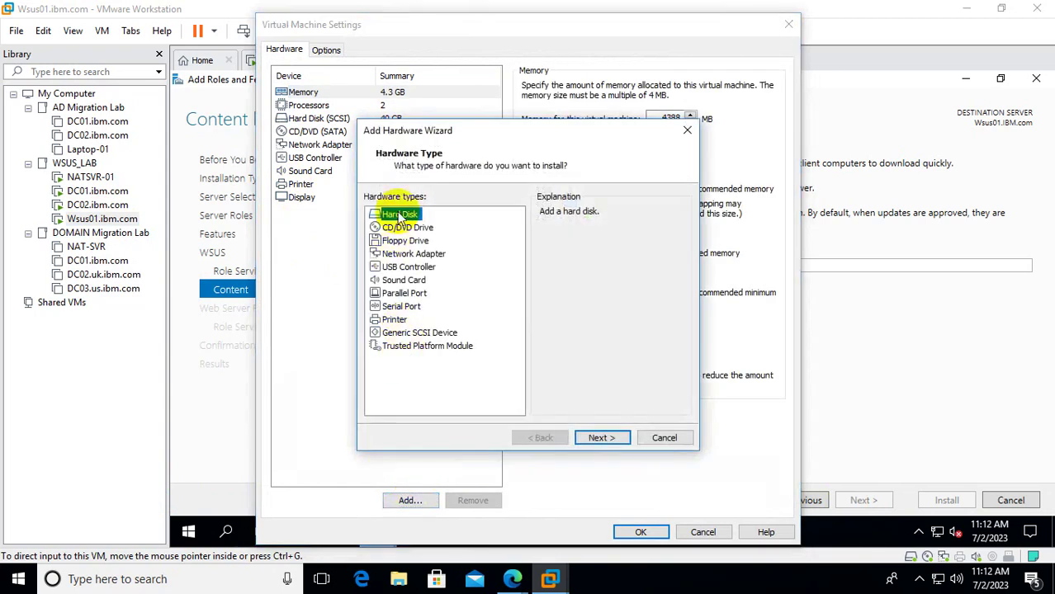
left_click(601, 437)
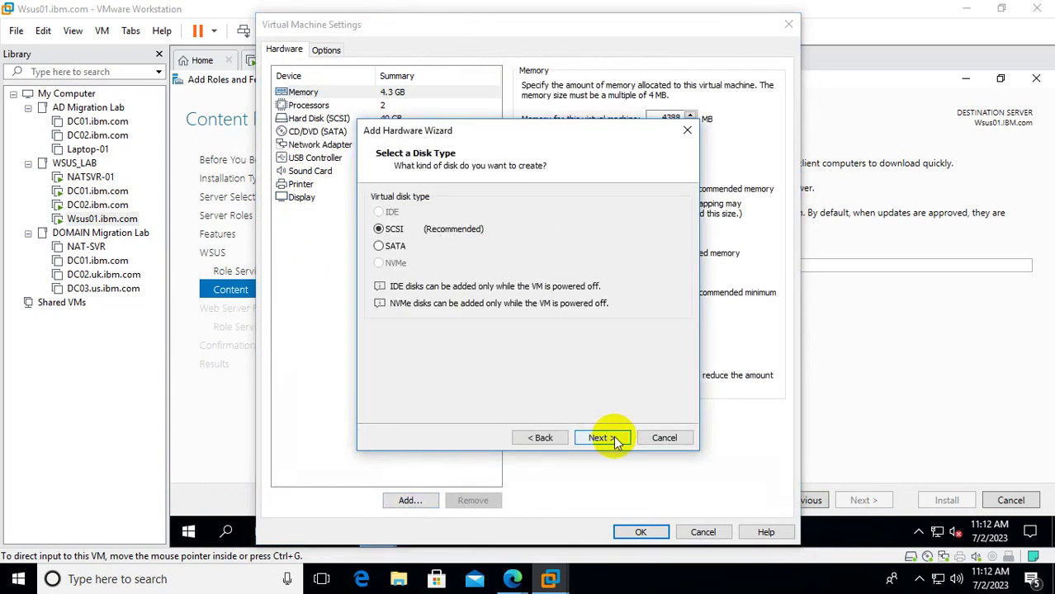
left_click(601, 438)
left_click(601, 438)
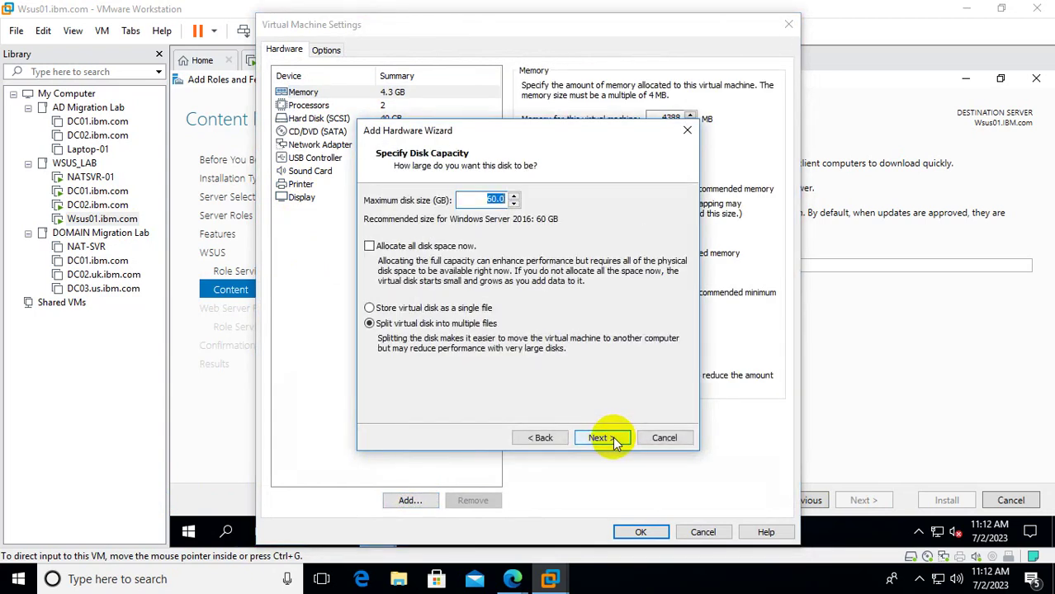
type("40")
left_click(406, 309)
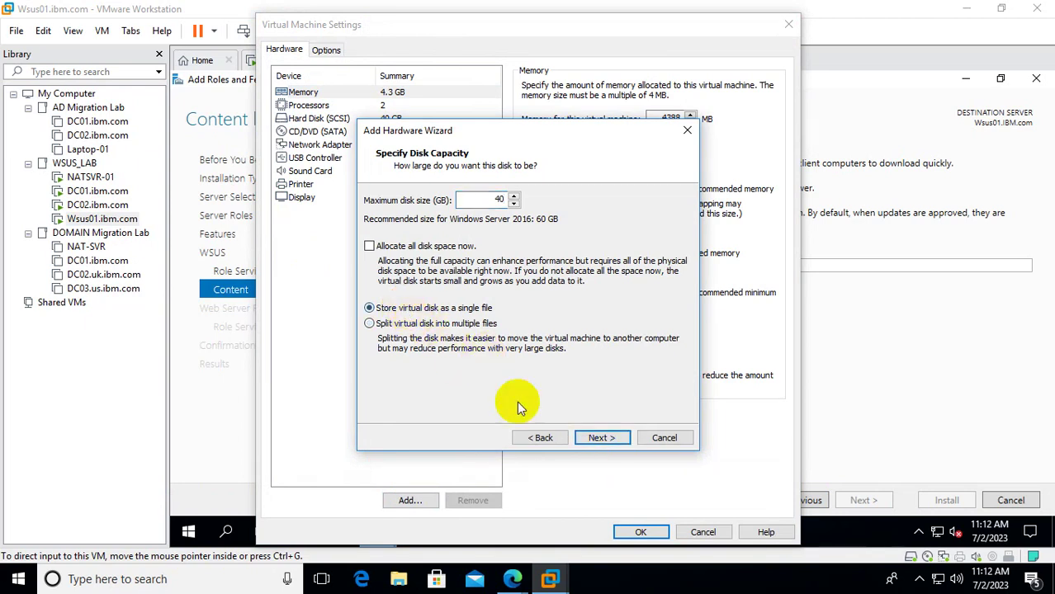
left_click(602, 437)
left_click(604, 439)
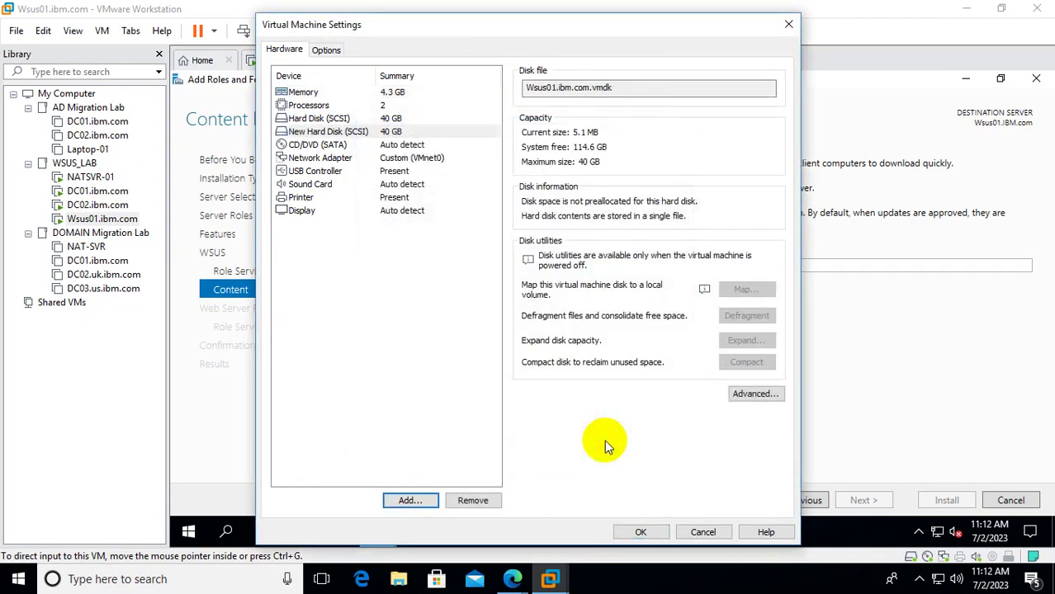
left_click(640, 532)
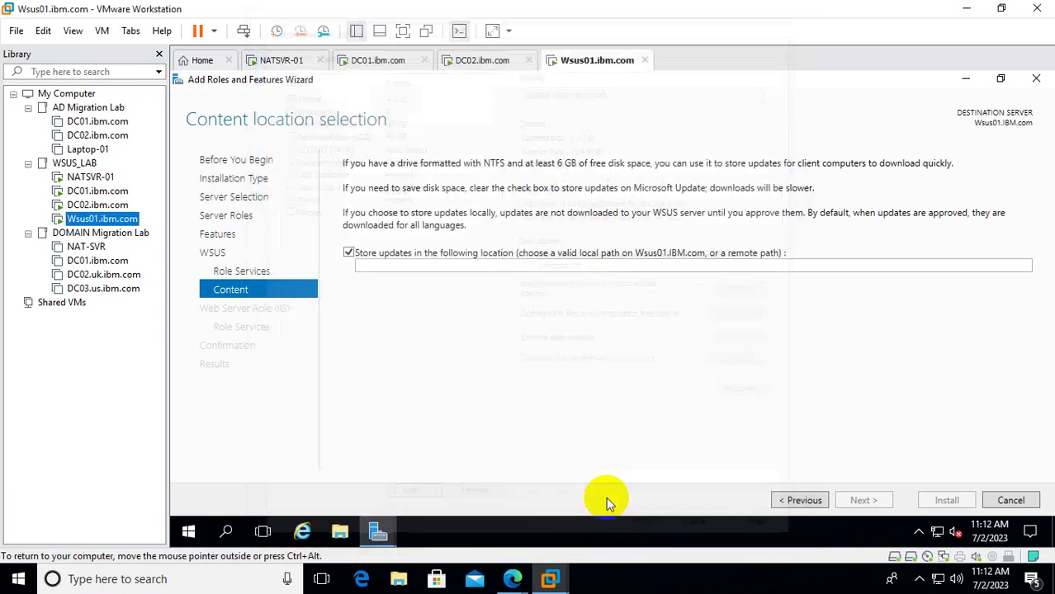
Launch Disk Management (diskmgmt.msc) on Wsus01, maximized.
right_click(187, 532)
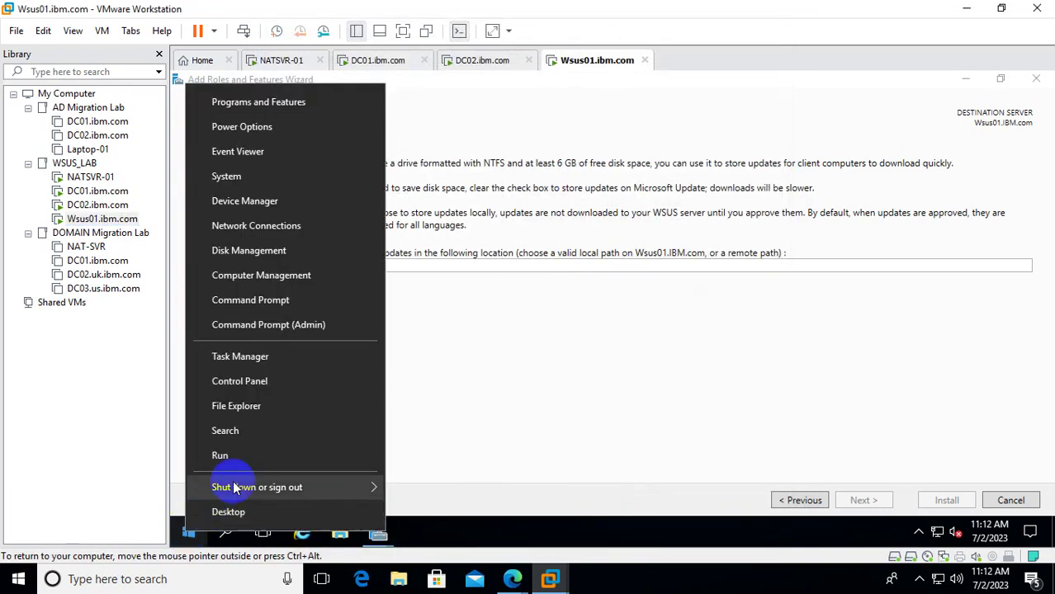
left_click(238, 462)
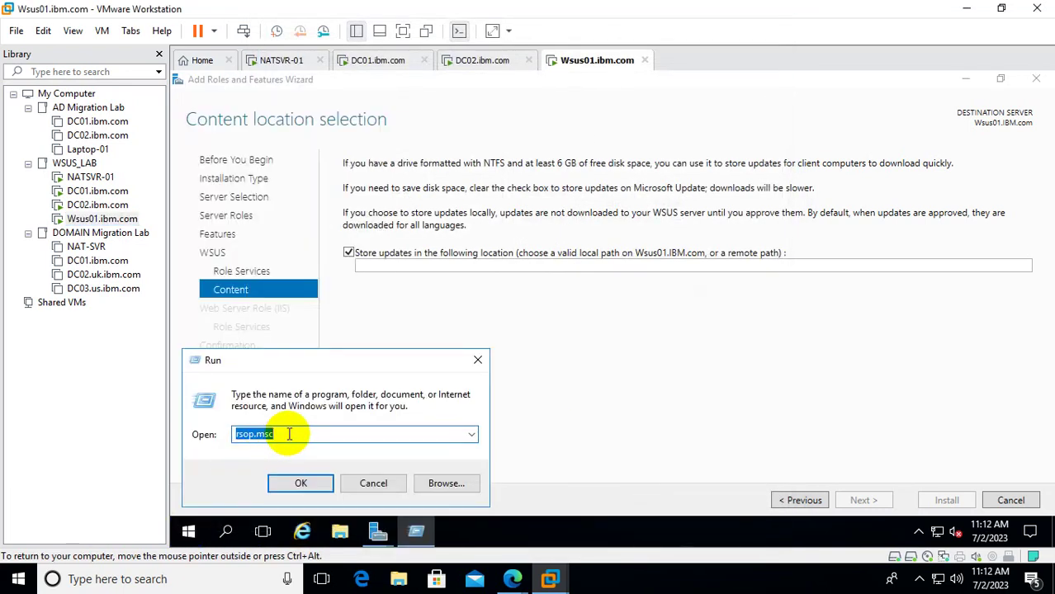
type("disk")
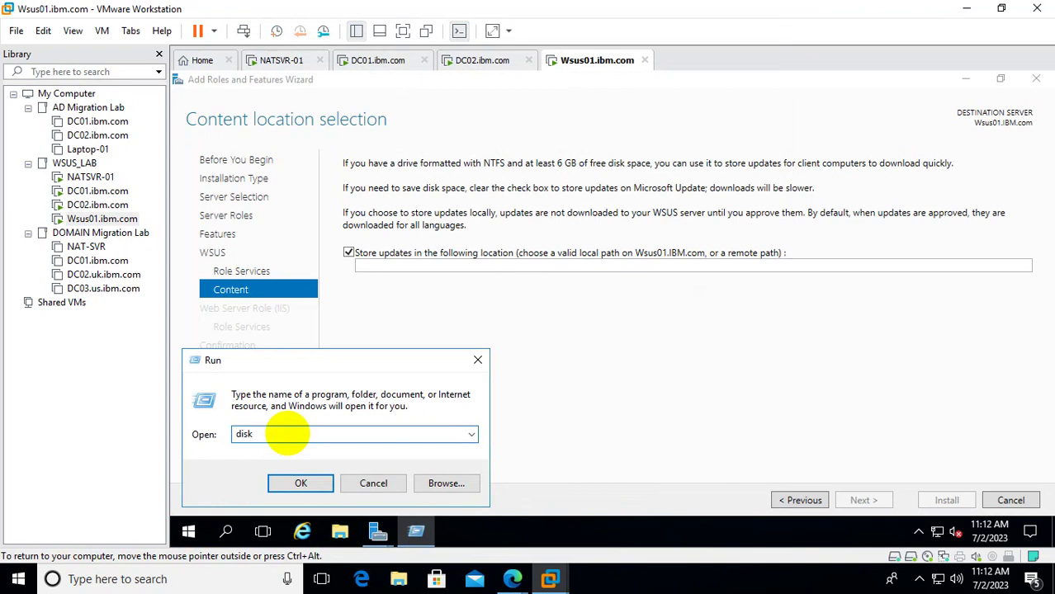
type("mgmt.msc")
key("Return")
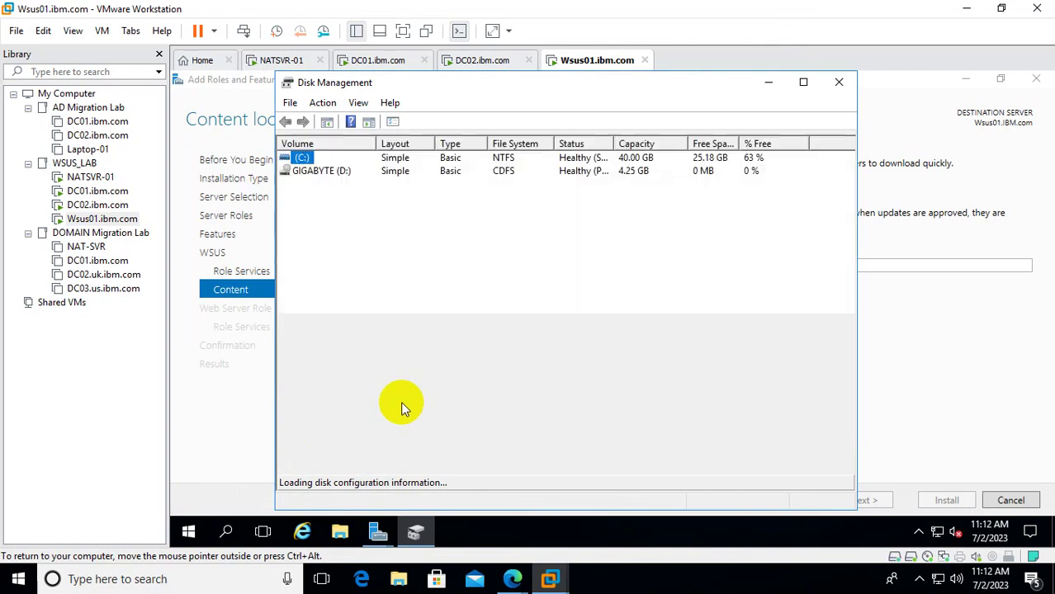
left_click(804, 82)
Bring Disk 1 online and initialize it with the GPT partition style.
right_click(203, 423)
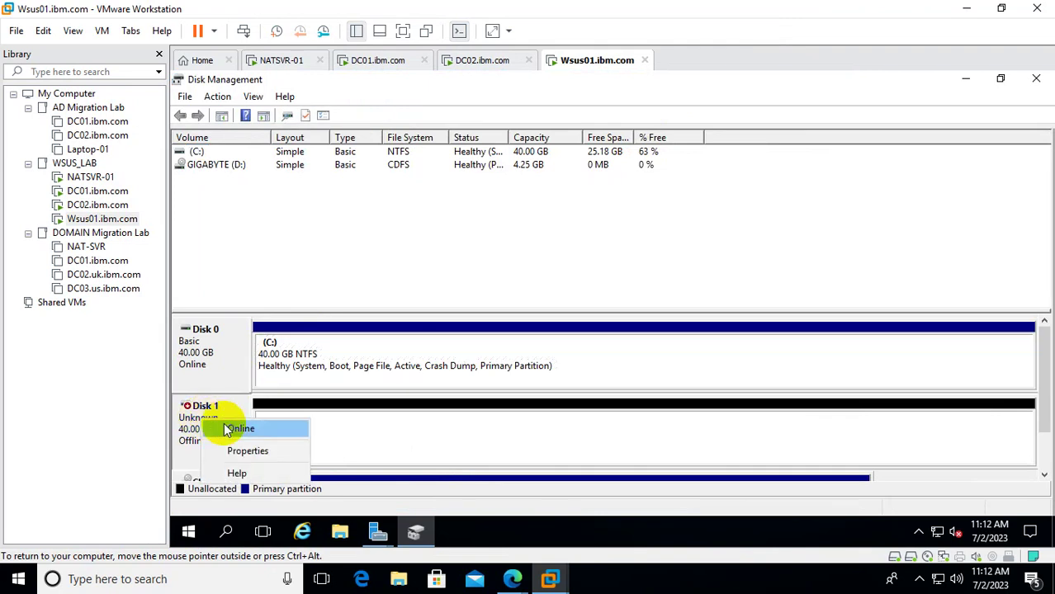
left_click(229, 427)
right_click(208, 415)
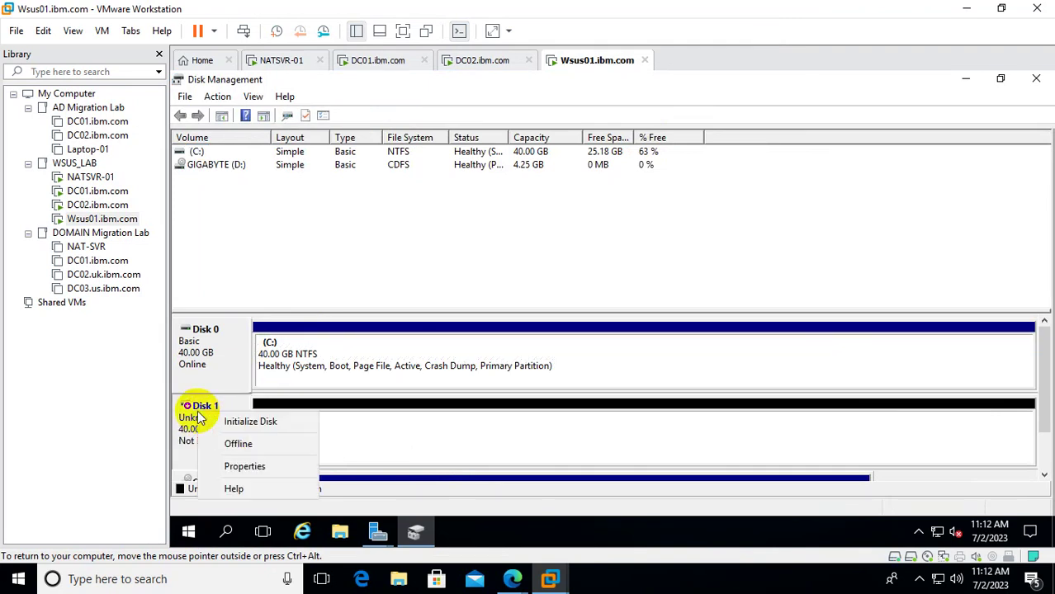
left_click(244, 419)
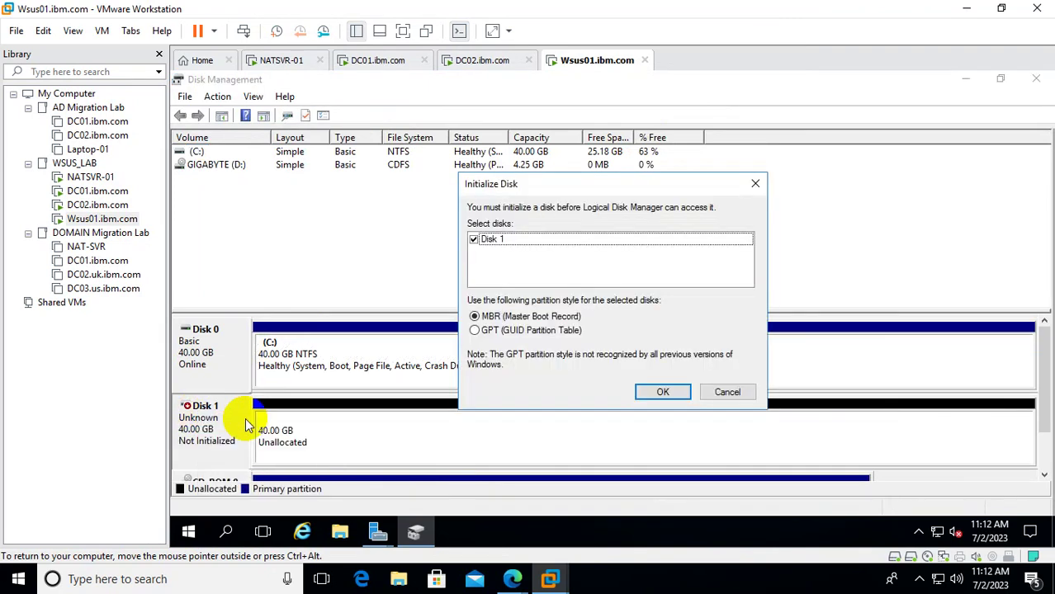
left_click(505, 330)
left_click(657, 392)
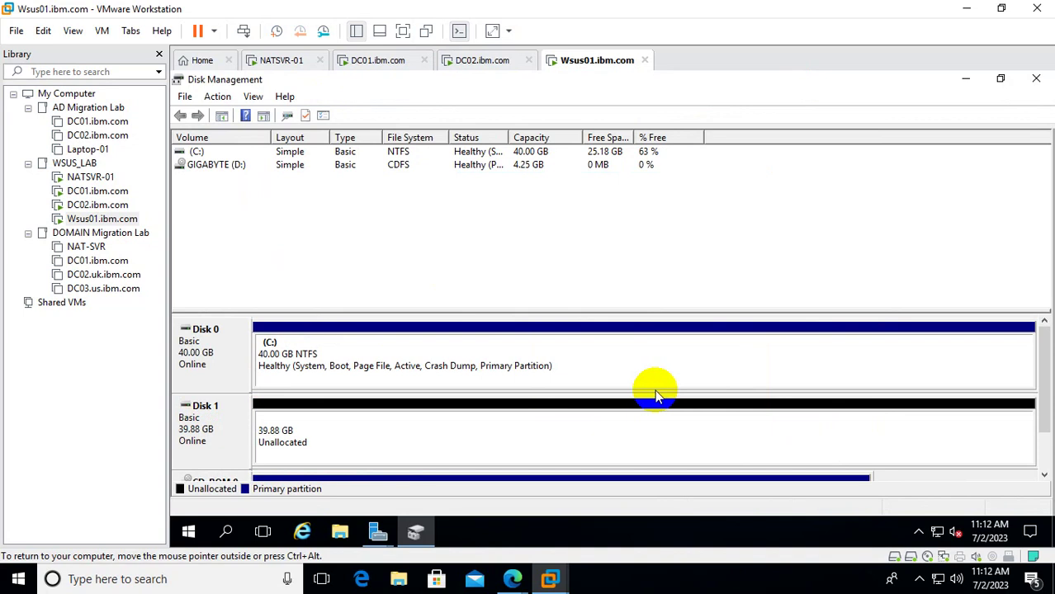
Create a default-size NTFS simple volume E: on Disk 1's unallocated space.
right_click(341, 404)
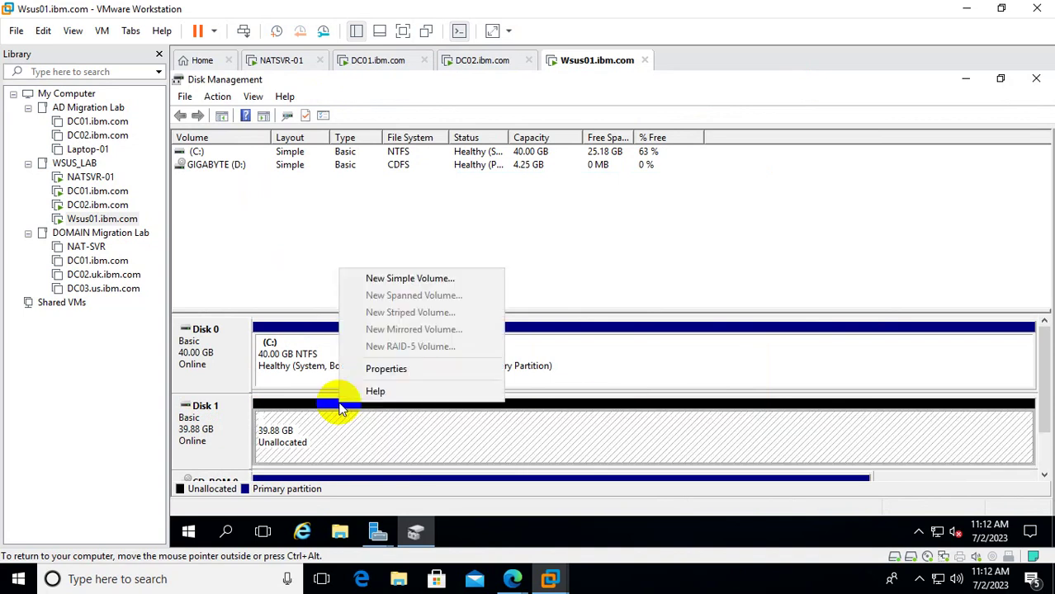
left_click(417, 280)
left_click(471, 428)
left_click(471, 427)
left_click(471, 428)
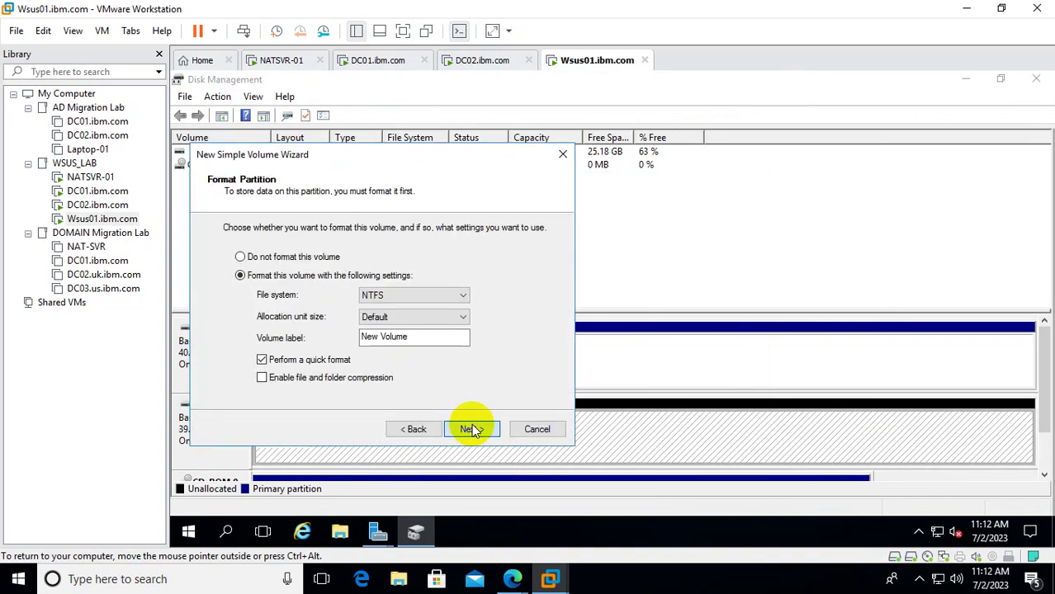
left_click(471, 429)
left_click(472, 428)
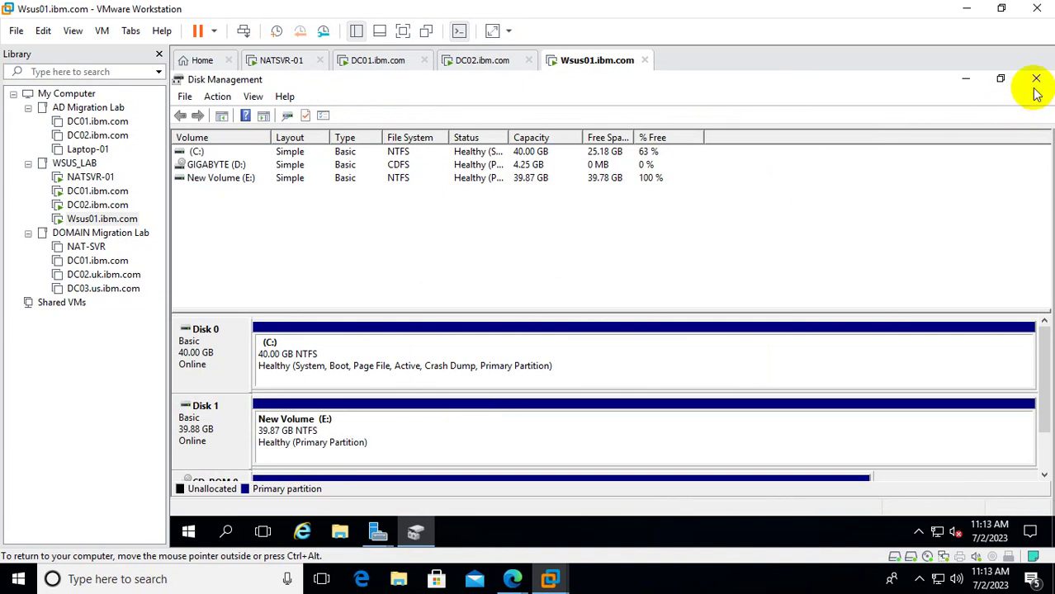
right_click(346, 409)
Create a folder named WSUSSTORE on the E: drive.
left_click(443, 202)
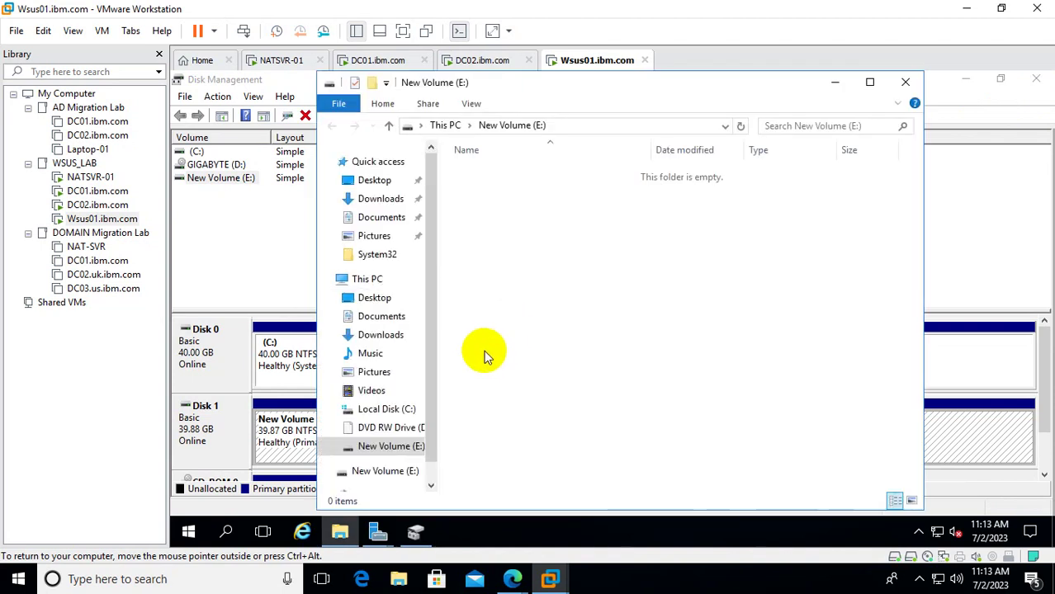
right_click(473, 203)
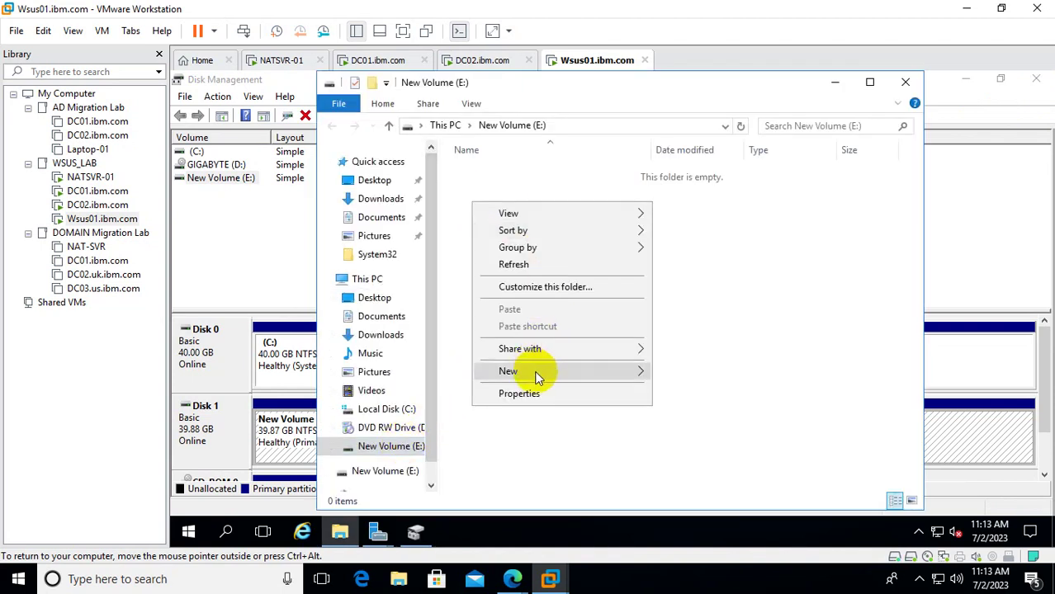
mouse_move(537, 372)
left_click(679, 374)
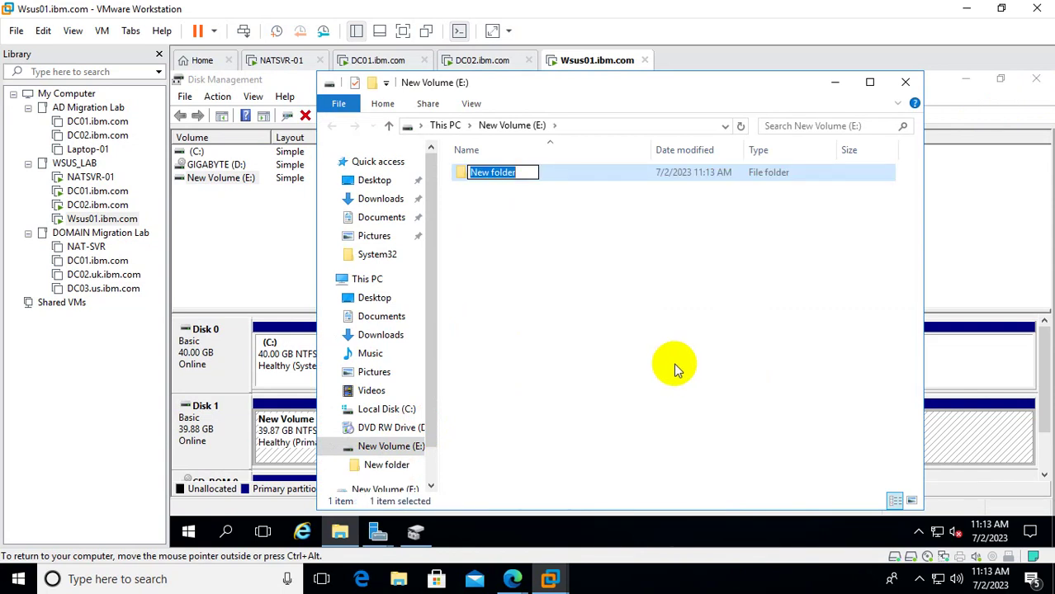
type("WSUSST")
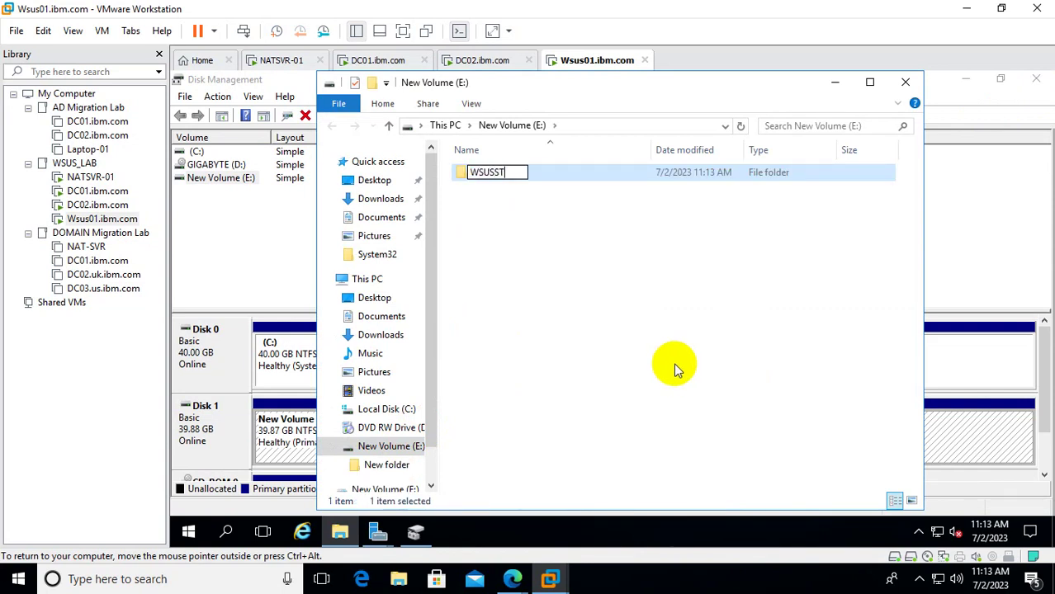
type("ORE")
left_click(673, 362)
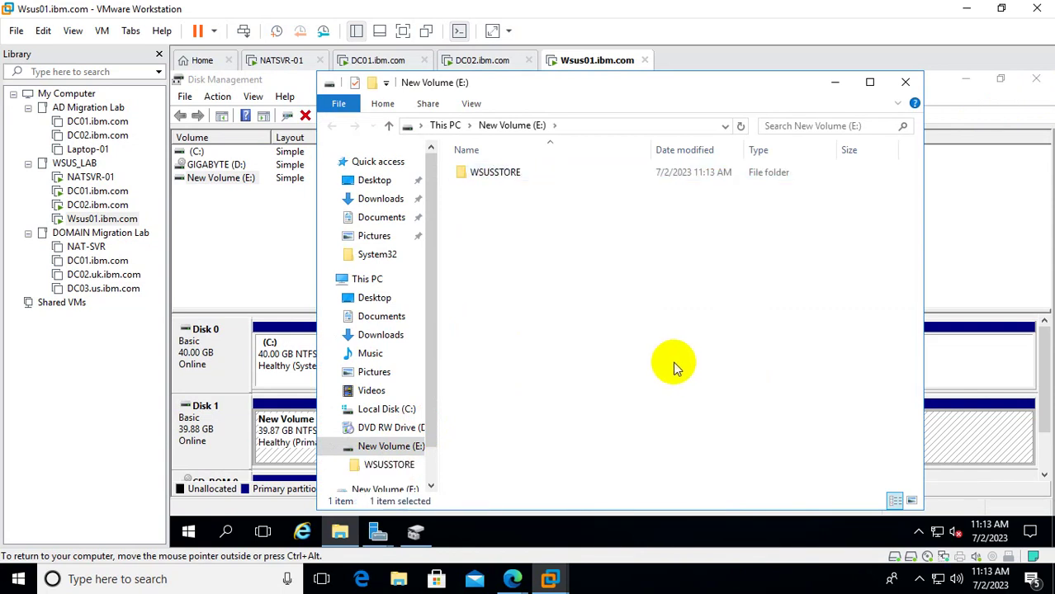
Open WSUSSTORE, copy the E:\WSUSSTORE path from the address bar, and close the window.
left_click(497, 175)
double_click(498, 175)
left_click(640, 126)
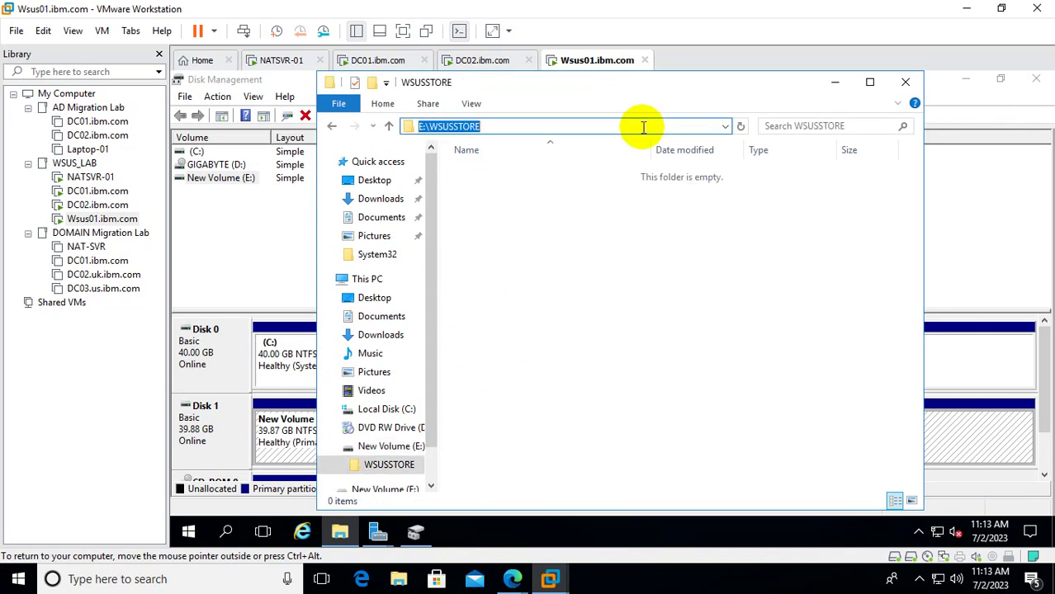
right_click(448, 124)
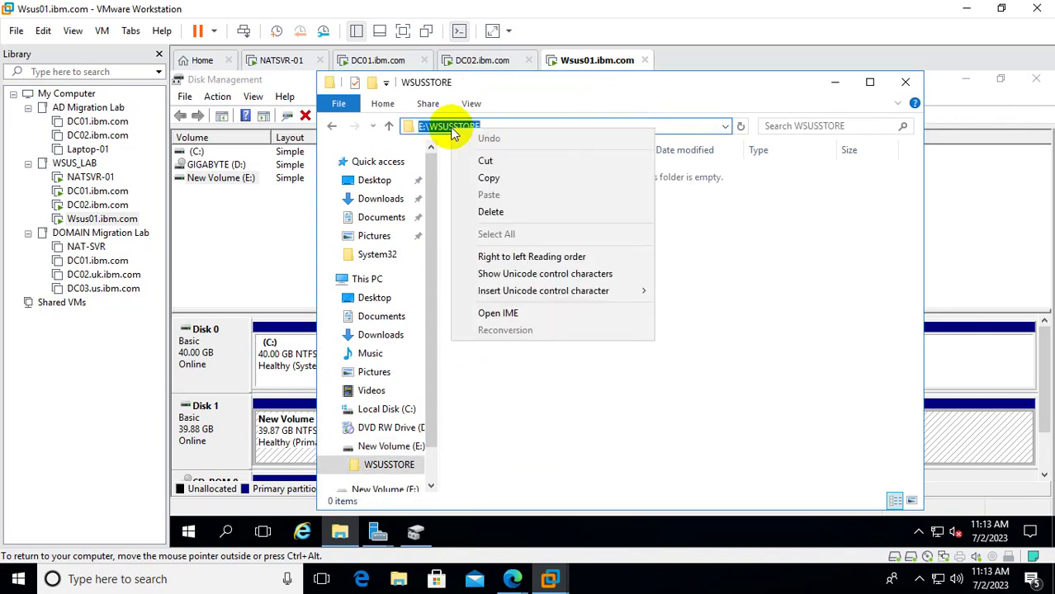
left_click(504, 175)
left_click(905, 82)
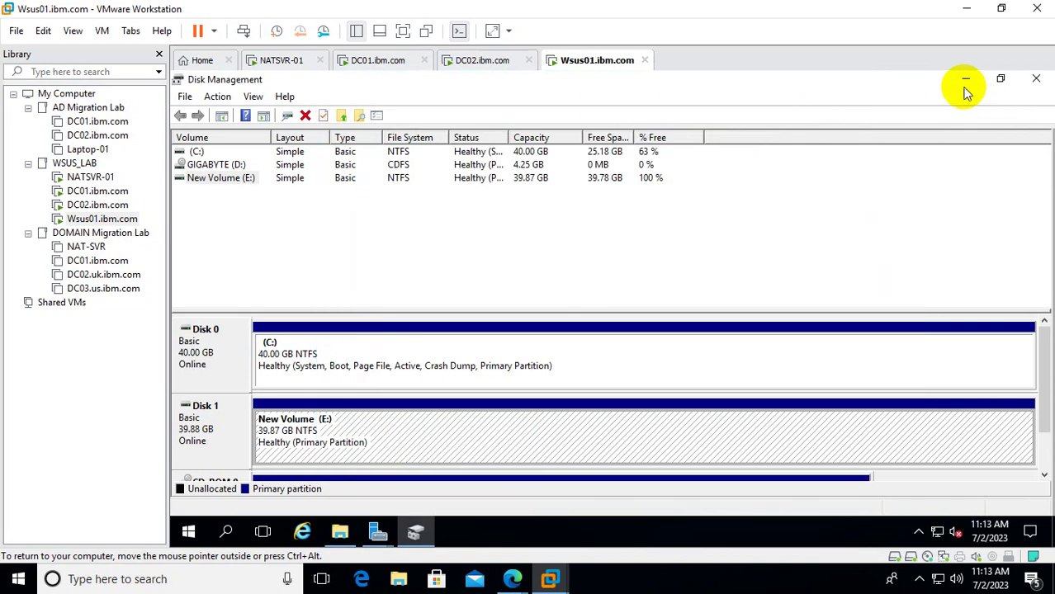
Paste E:\WSUSSTORE as the WSUS update content location.
left_click(965, 79)
left_click(446, 267)
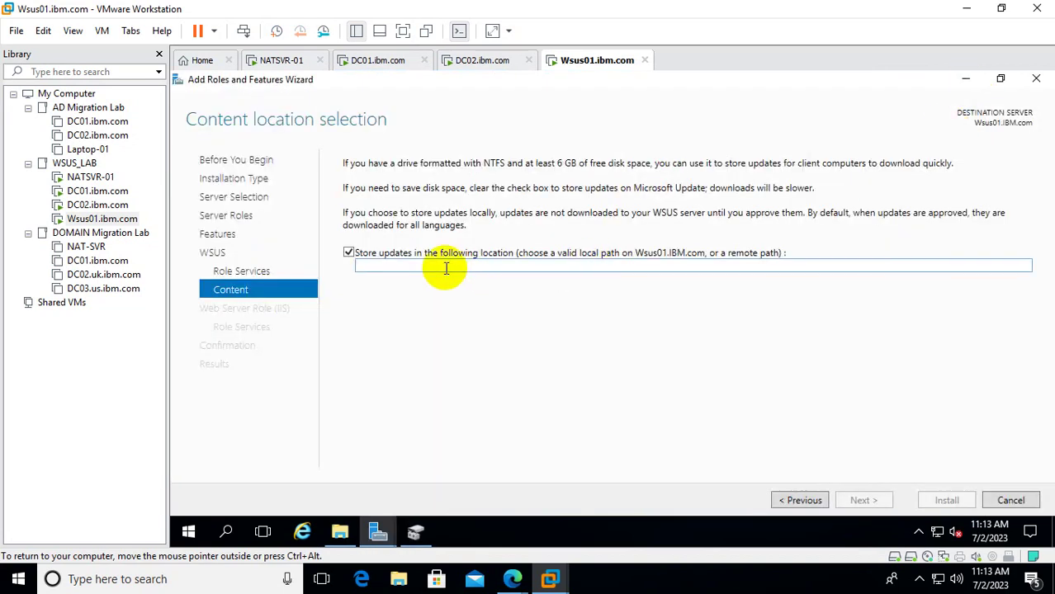
key("ctrl+v")
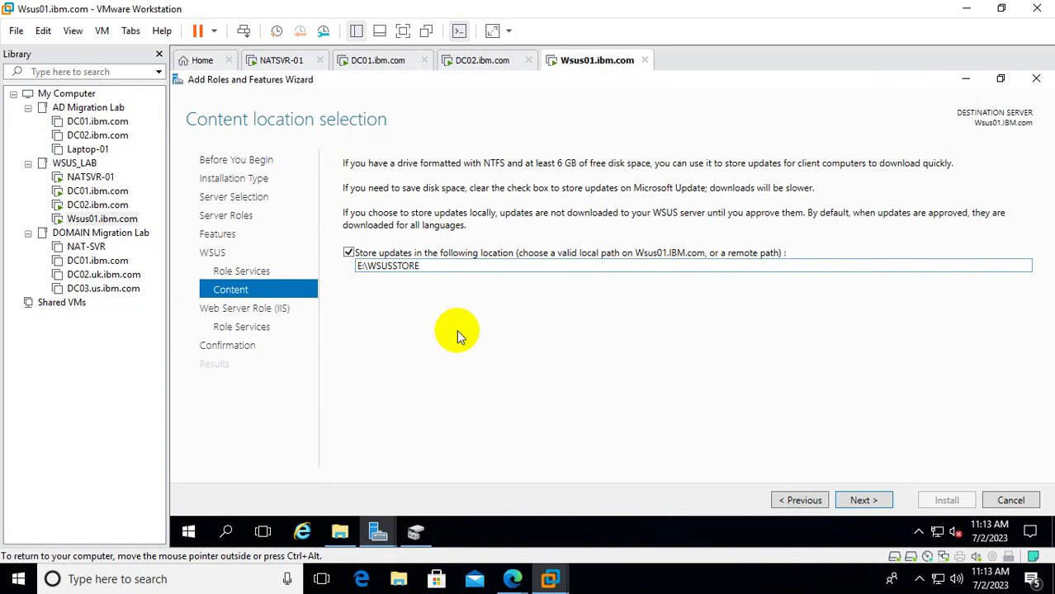
Accept the default Web Server role services and start the installation.
left_click(864, 500)
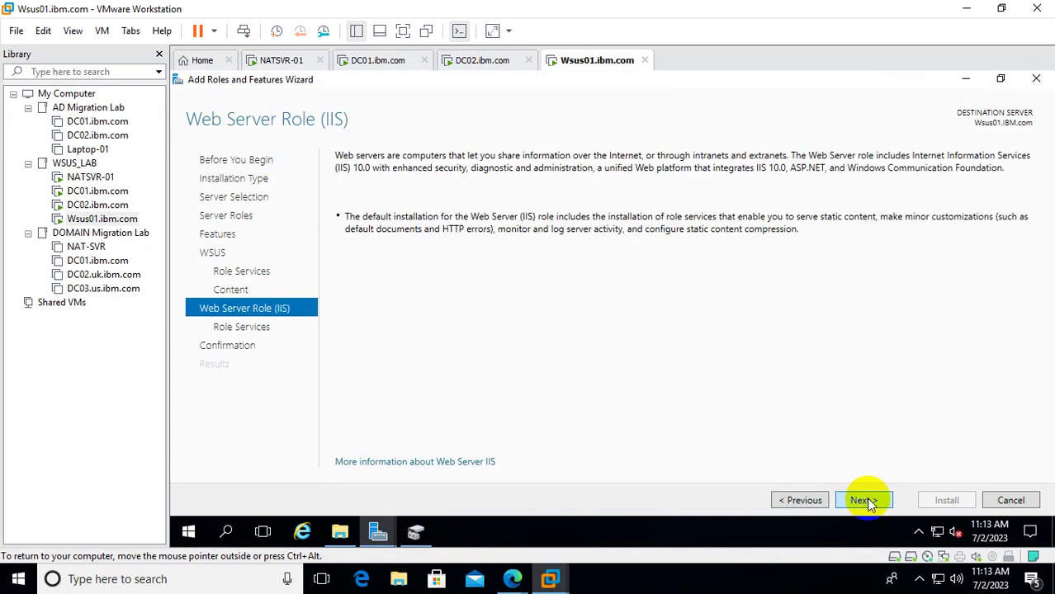
left_click(863, 500)
left_click(864, 500)
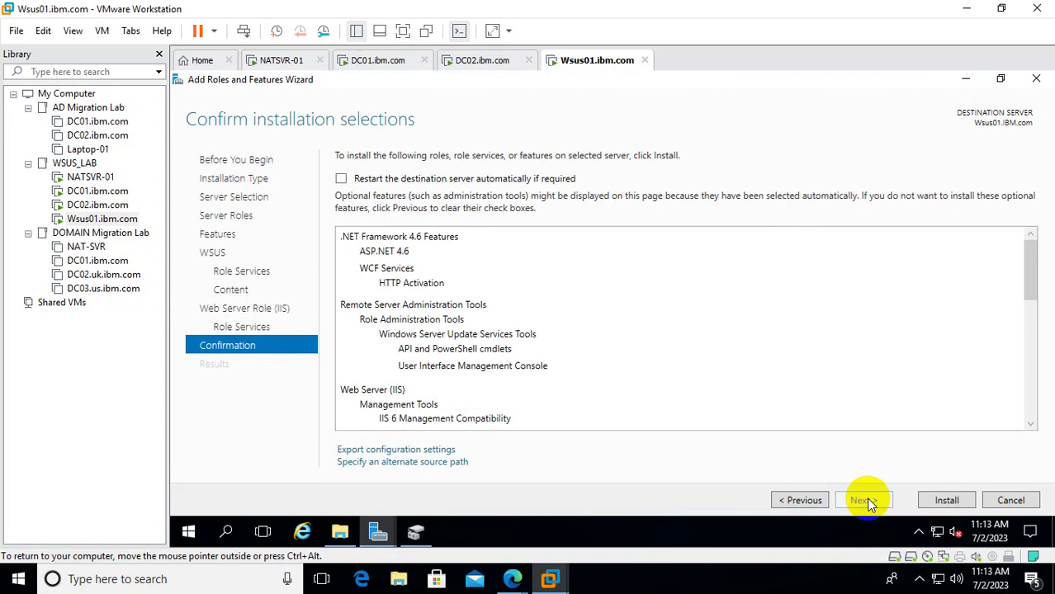
left_click(947, 500)
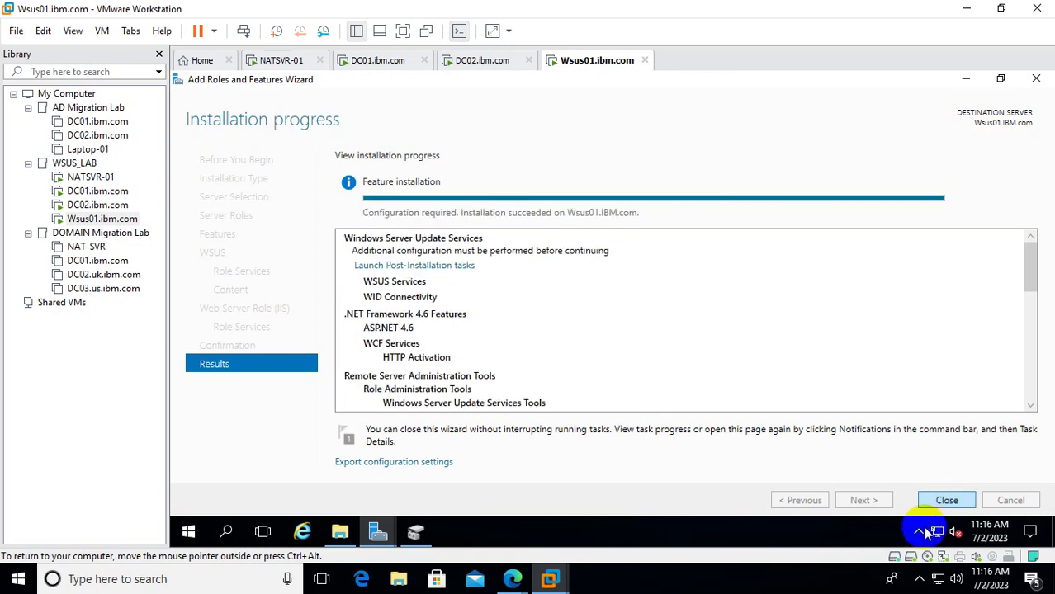
Run the WSUS post-installation tasks, close the wizard, and confirm completion in notifications.
left_click(433, 266)
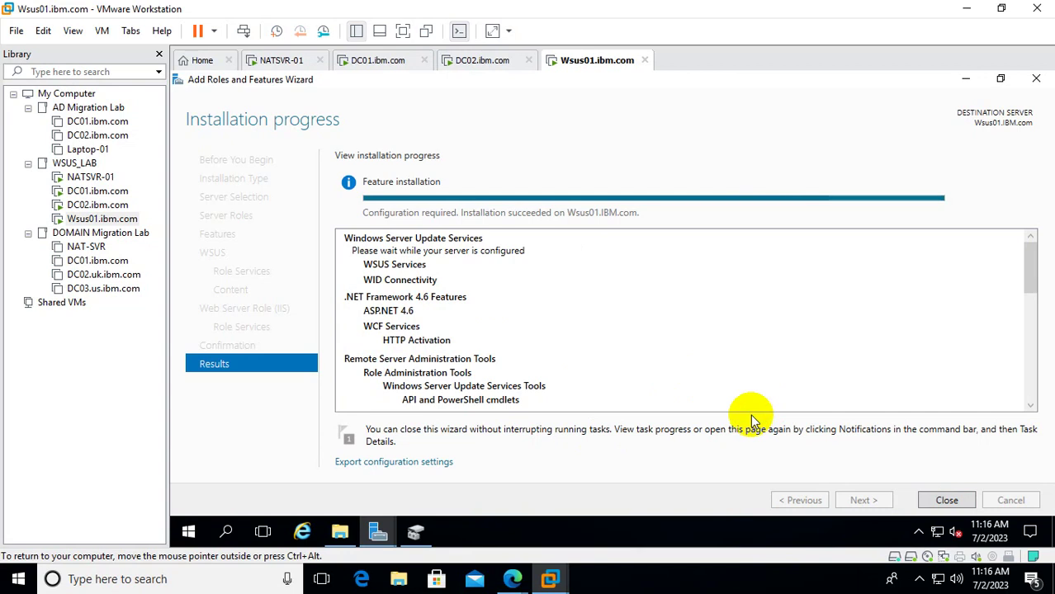
left_click(948, 500)
left_click(860, 126)
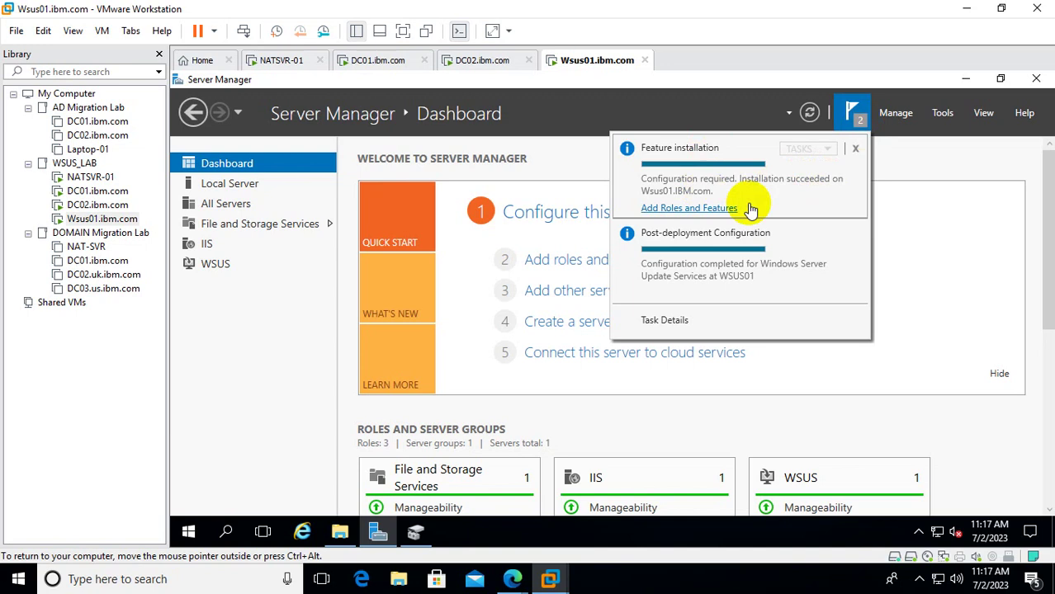
left_click(911, 196)
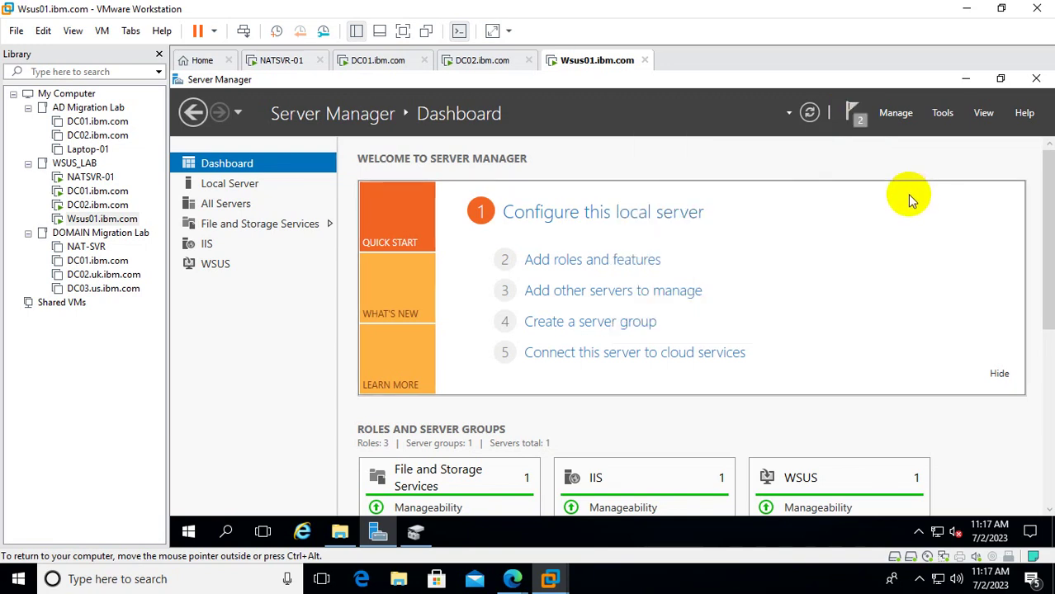
left_click(855, 122)
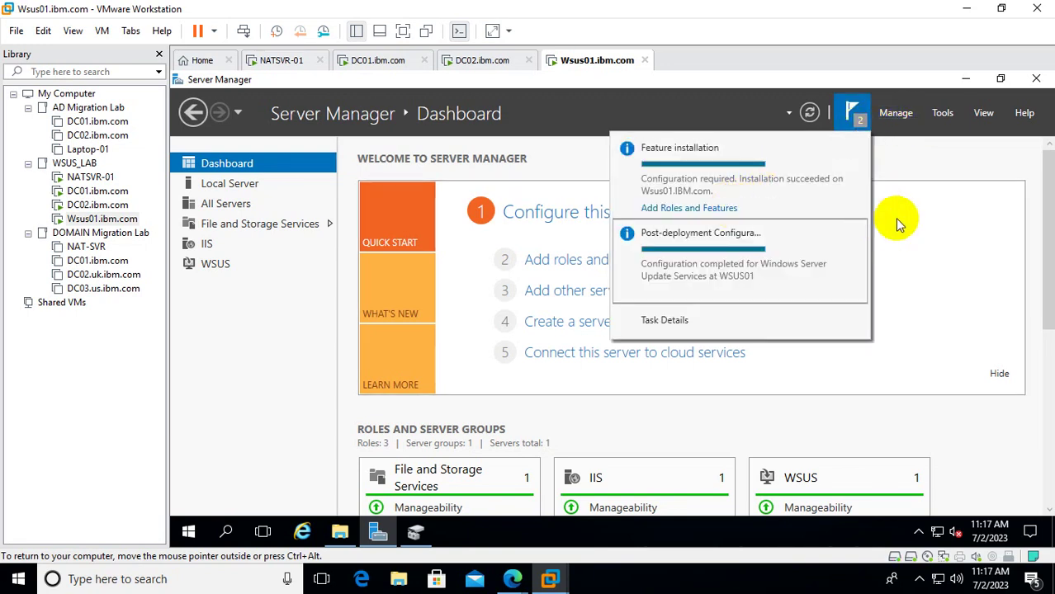
left_click(919, 198)
Launch Windows Server Update Services from the Server Manager Tools menu.
left_click(941, 113)
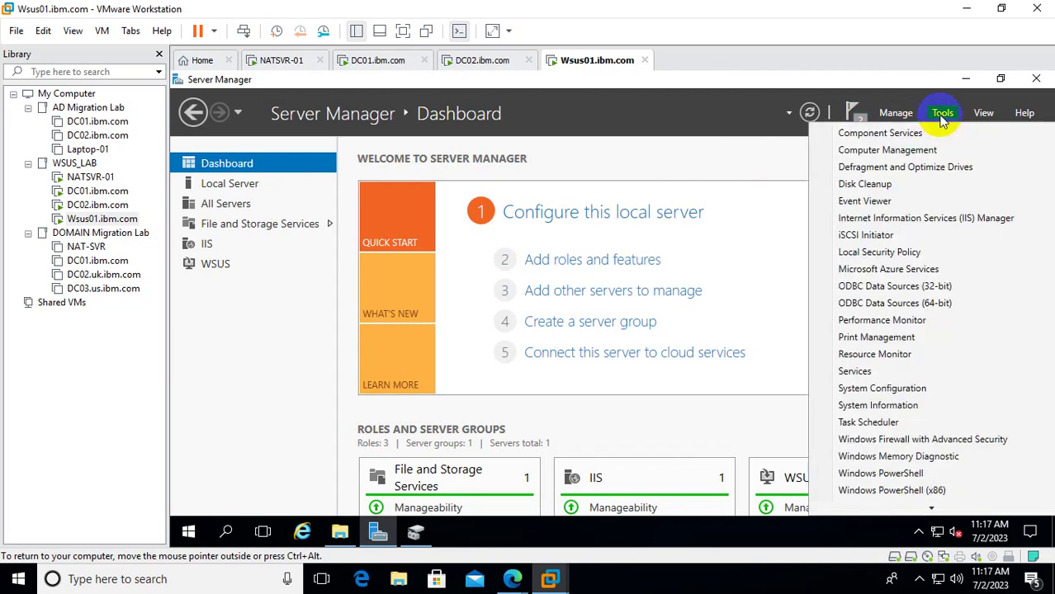
scroll(928, 284, "down", 2)
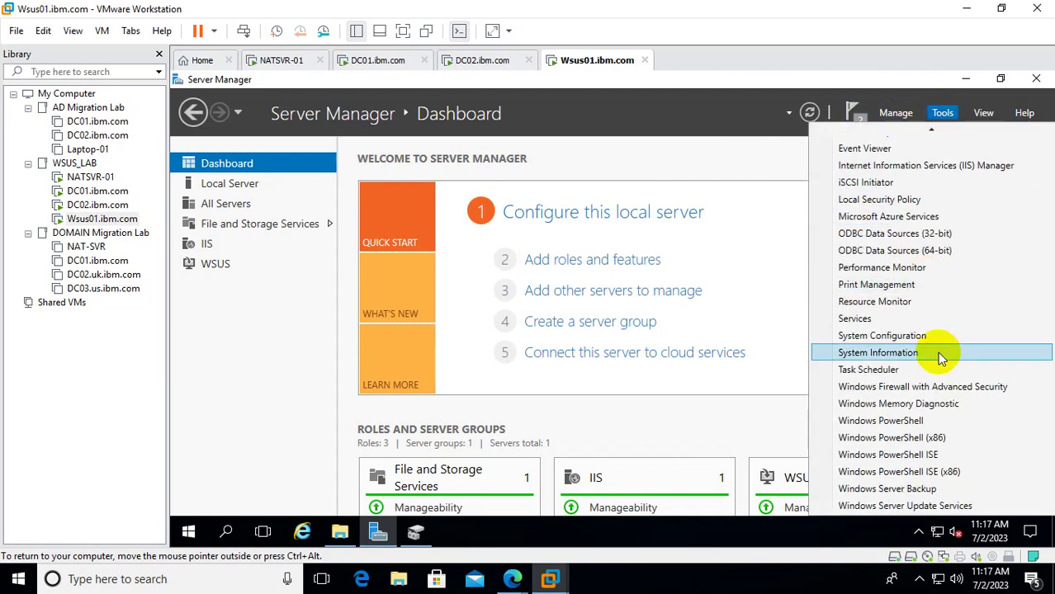
left_click(898, 508)
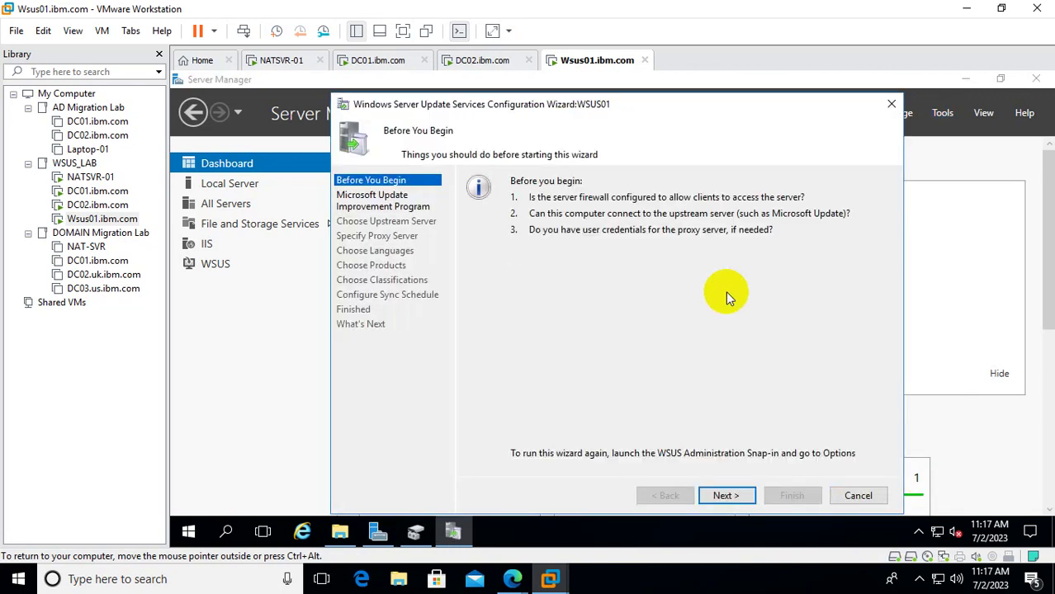
Choose Synchronize from Microsoft Update as the upstream server.
left_click(724, 495)
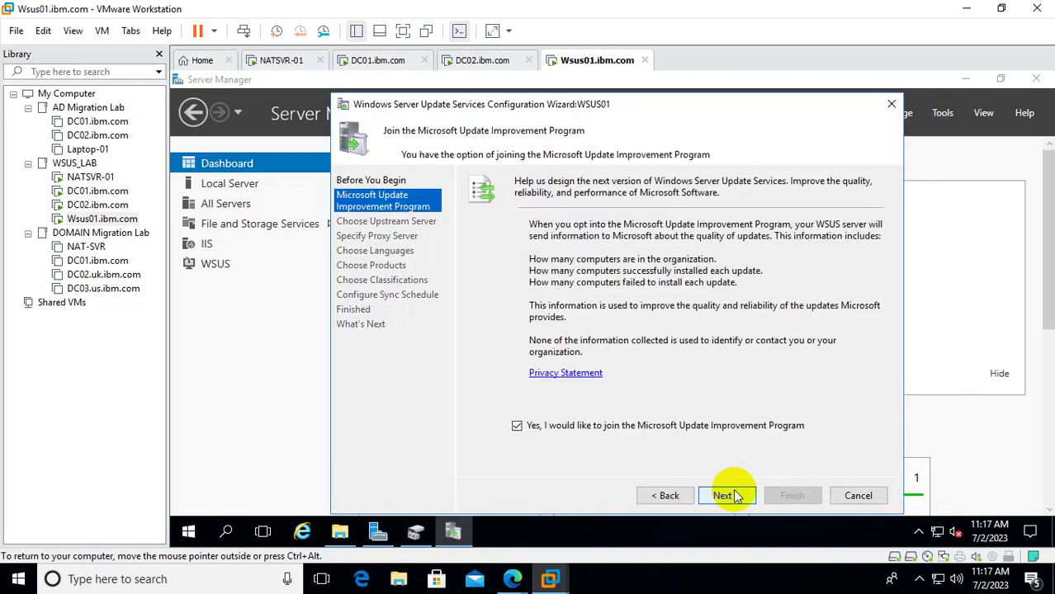
left_click(724, 496)
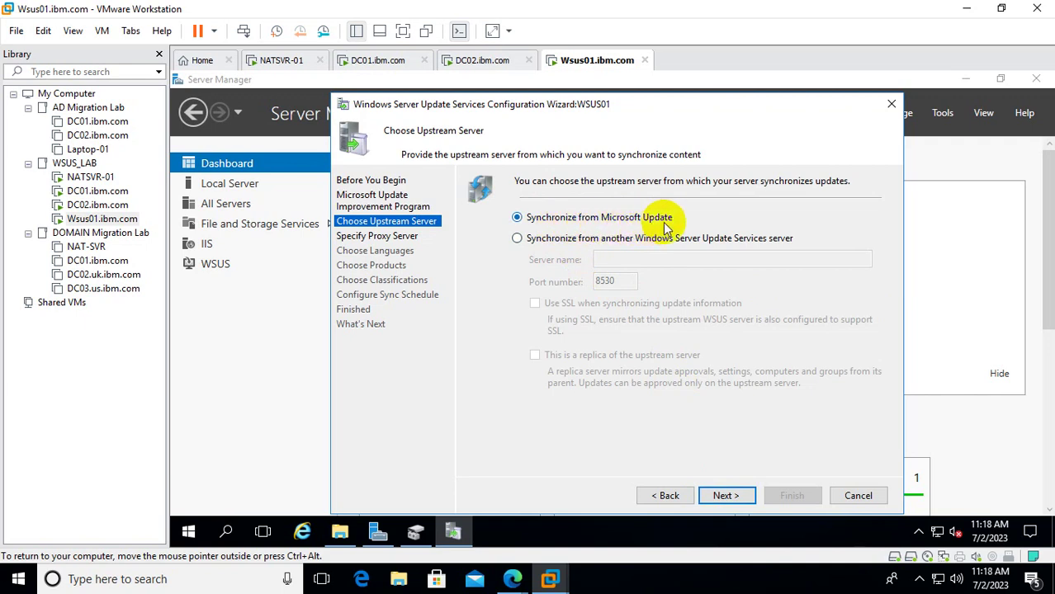
left_click(517, 239)
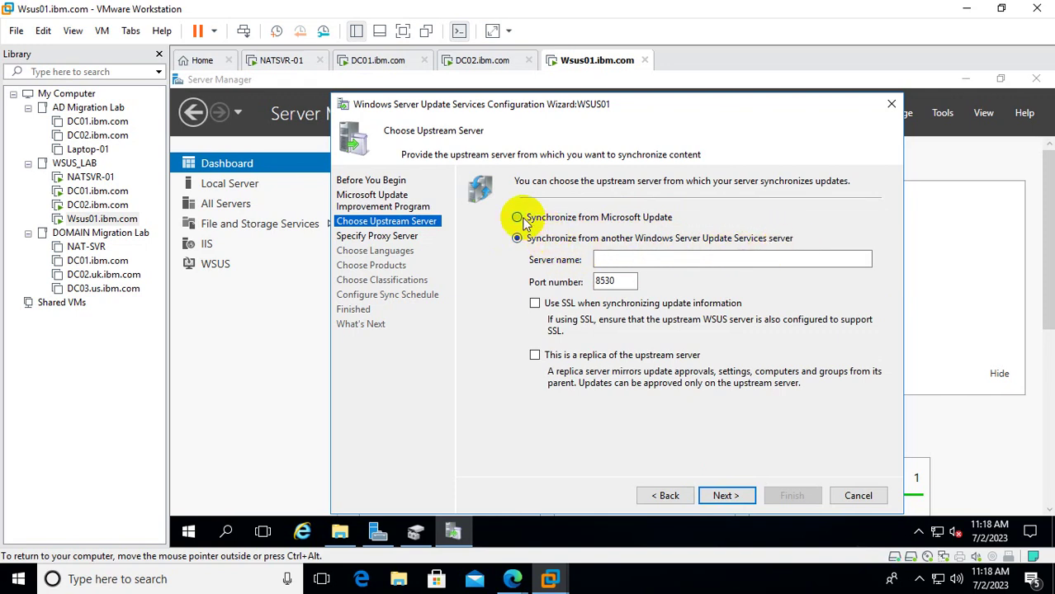
left_click(520, 220)
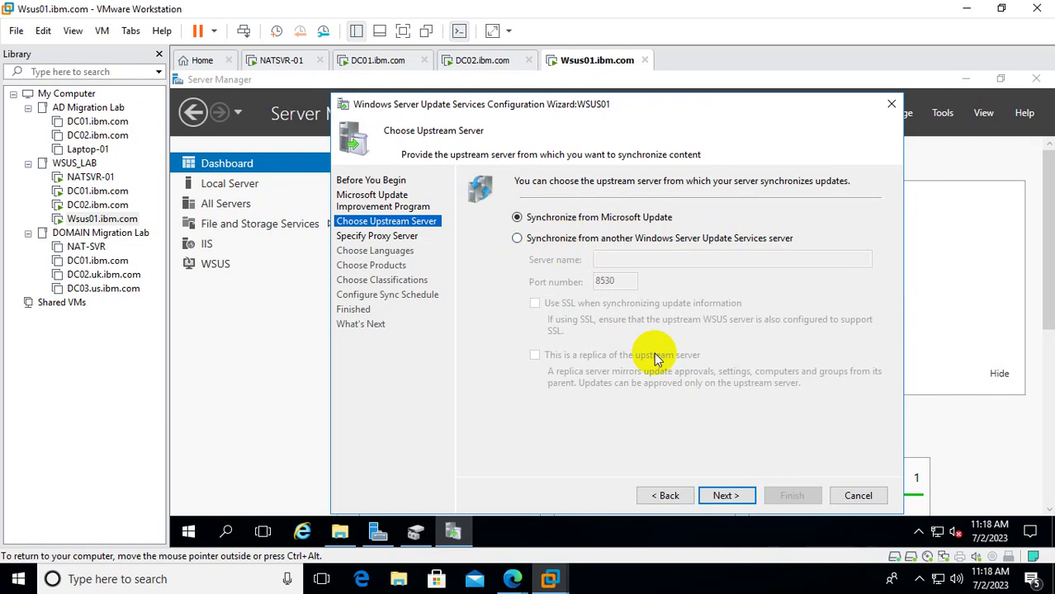
Leave proxy use disabled and start connecting to Microsoft Update.
left_click(723, 496)
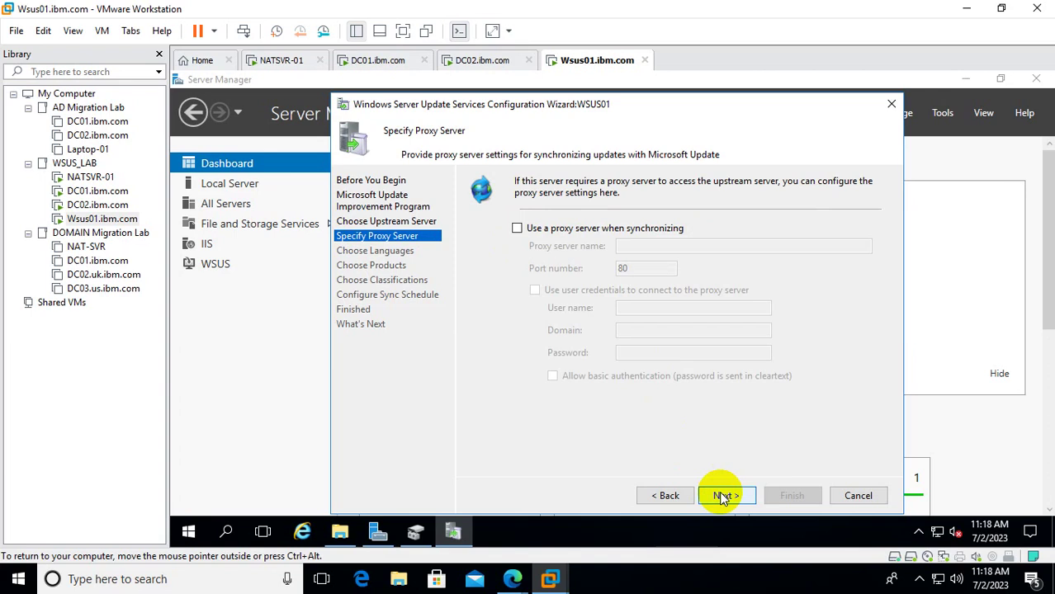
left_click(520, 230)
left_click(533, 231)
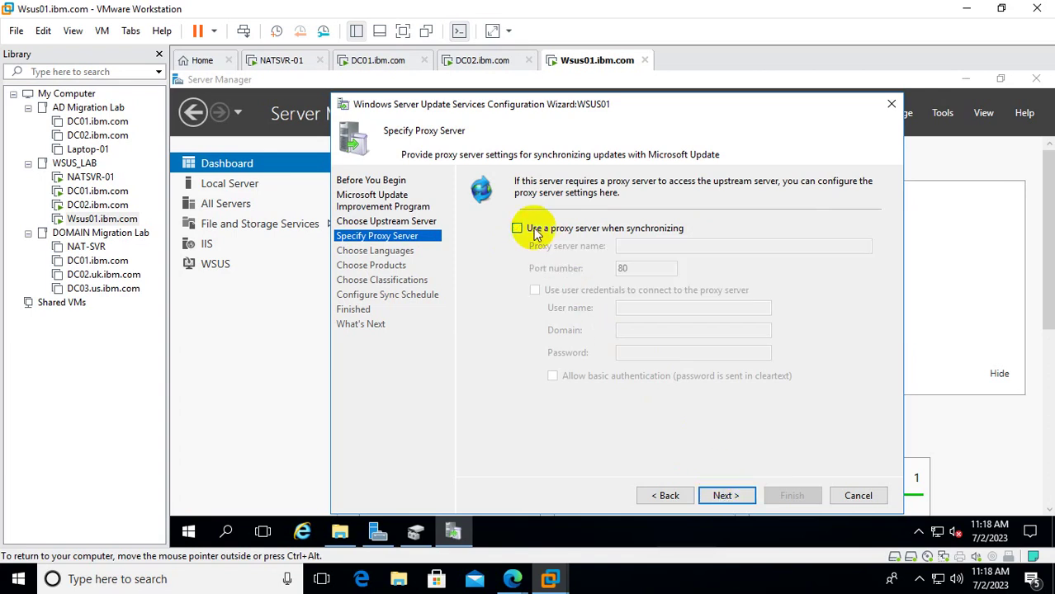
left_click(733, 497)
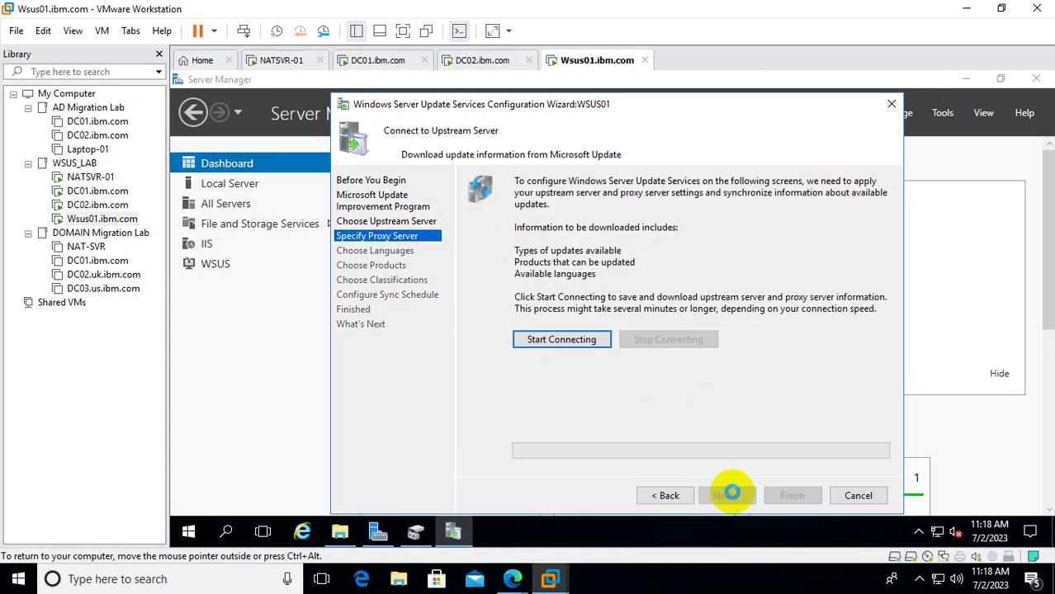
left_click(553, 342)
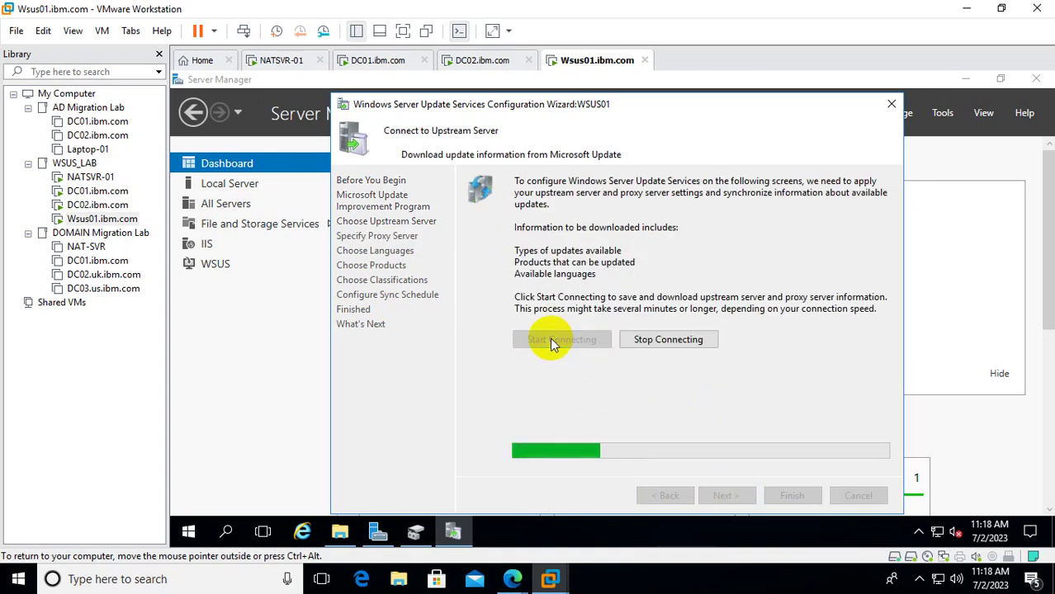
right_click(189, 532)
left_click(264, 463)
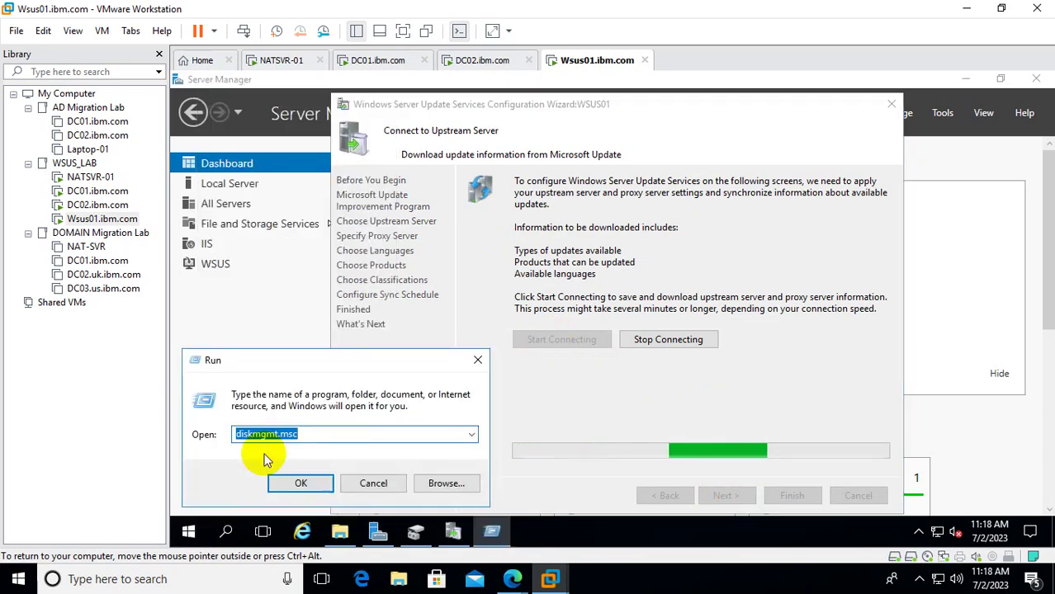
type("firew")
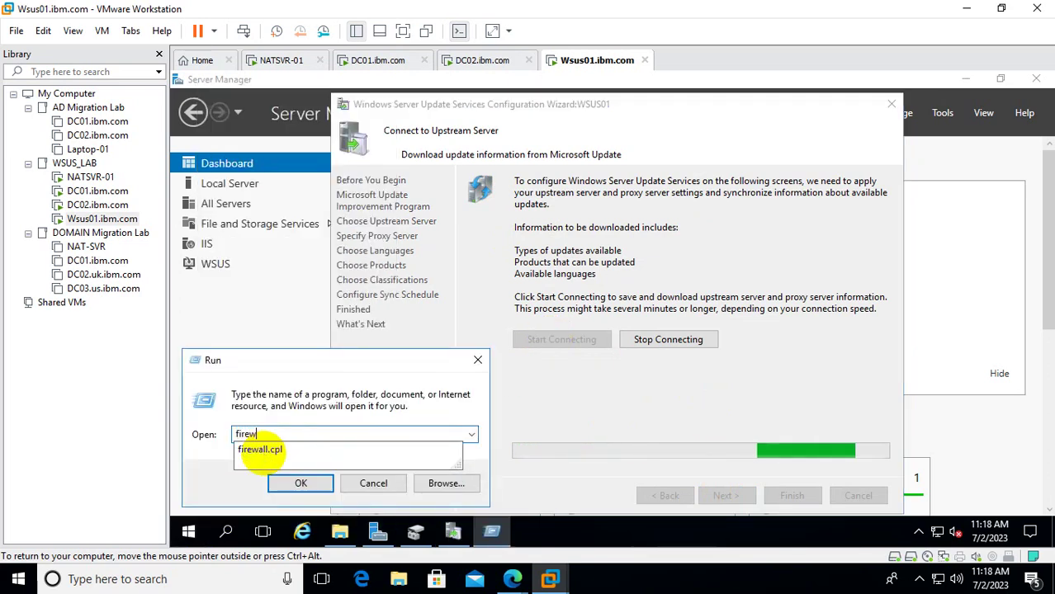
type("all.cpl")
key("Return")
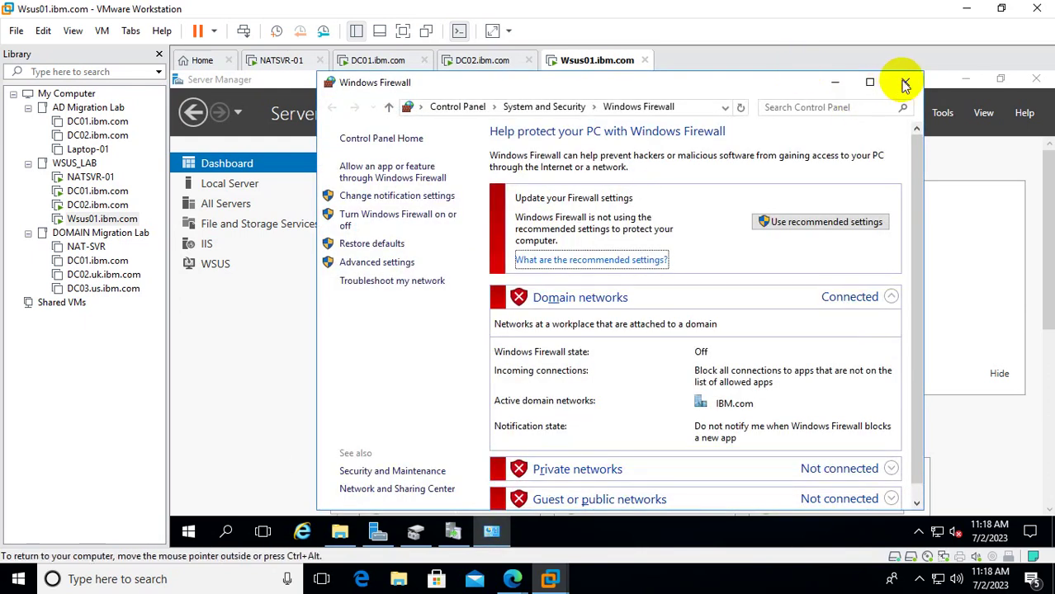
left_click(905, 82)
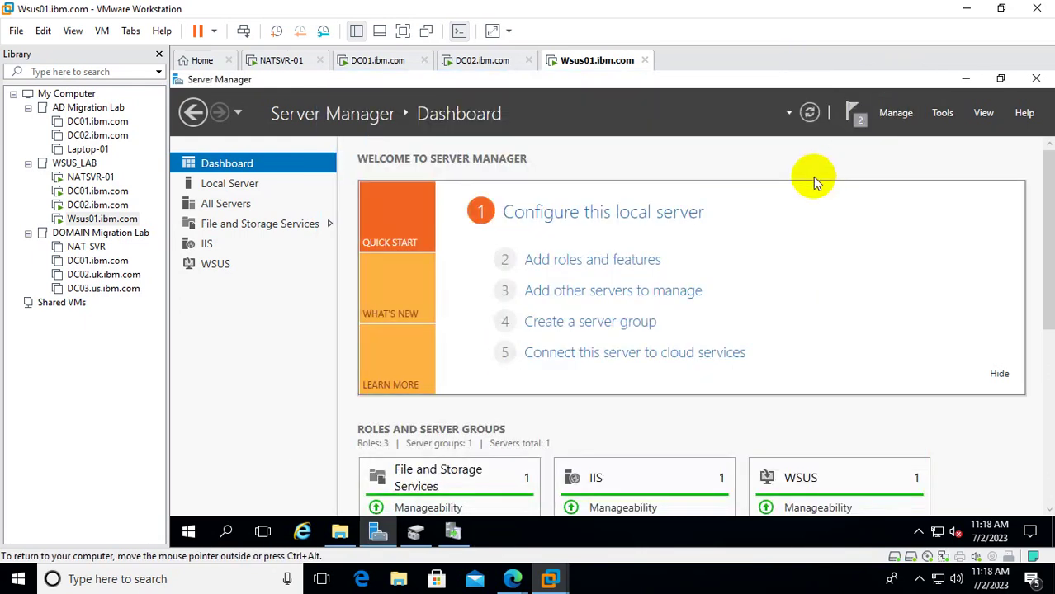
left_click(465, 530)
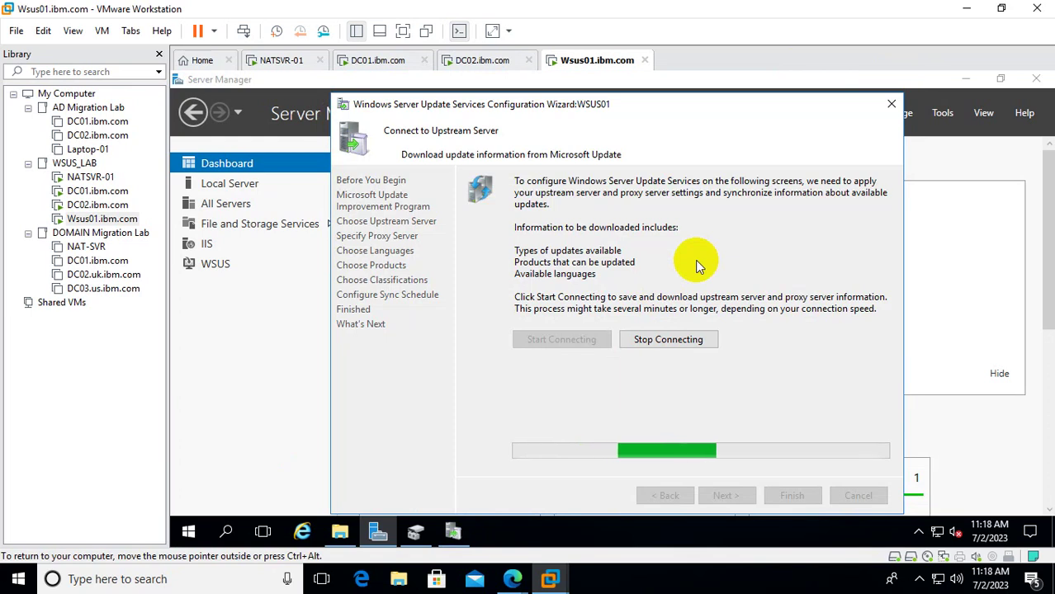
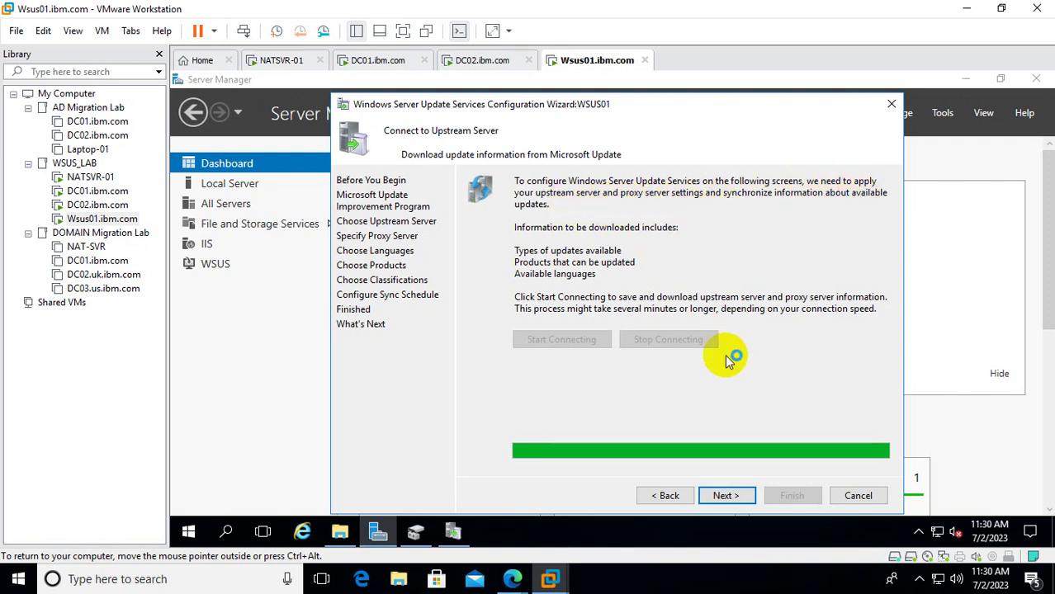
Once the upstream connection finishes, advance to Choose Languages with only English selected.
left_click(734, 498)
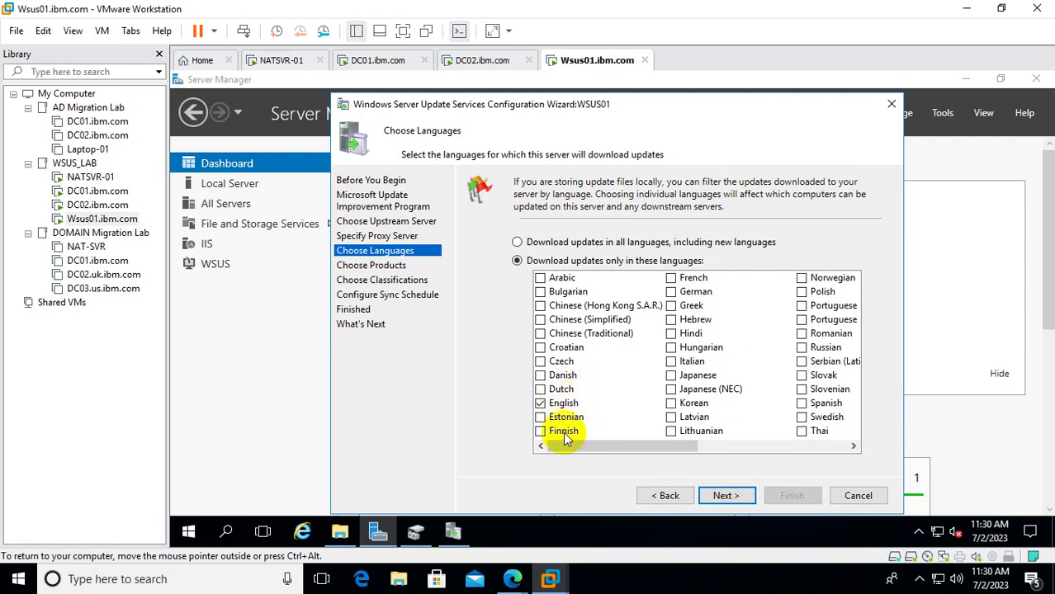
Keep English as the only update language and advance to Choose Products.
left_click(735, 498)
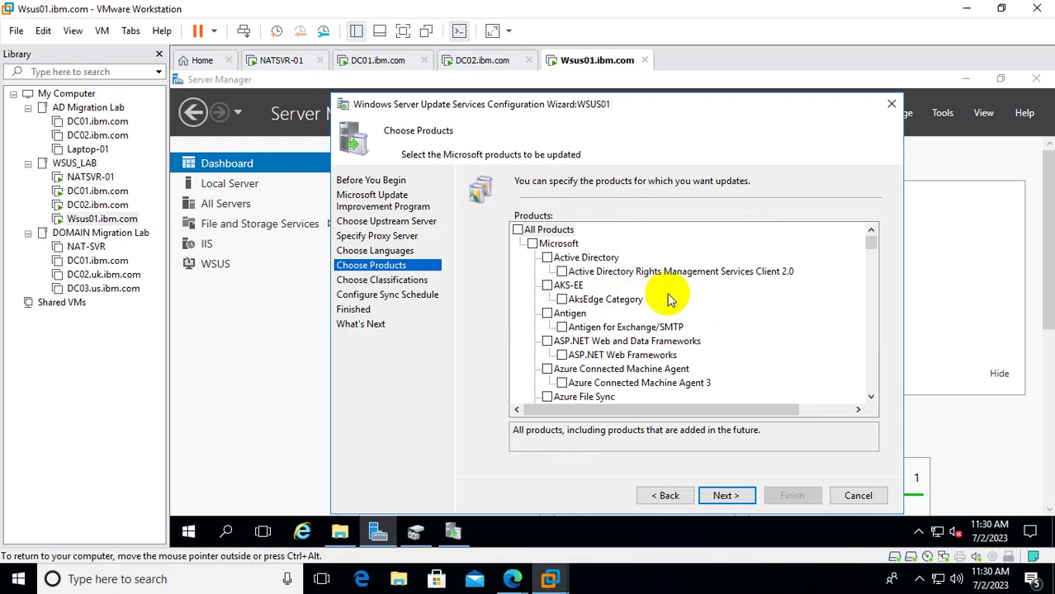
Clear all Microsoft products and tick only Active Directory, including its RMS Client 2.0.
left_click(547, 258)
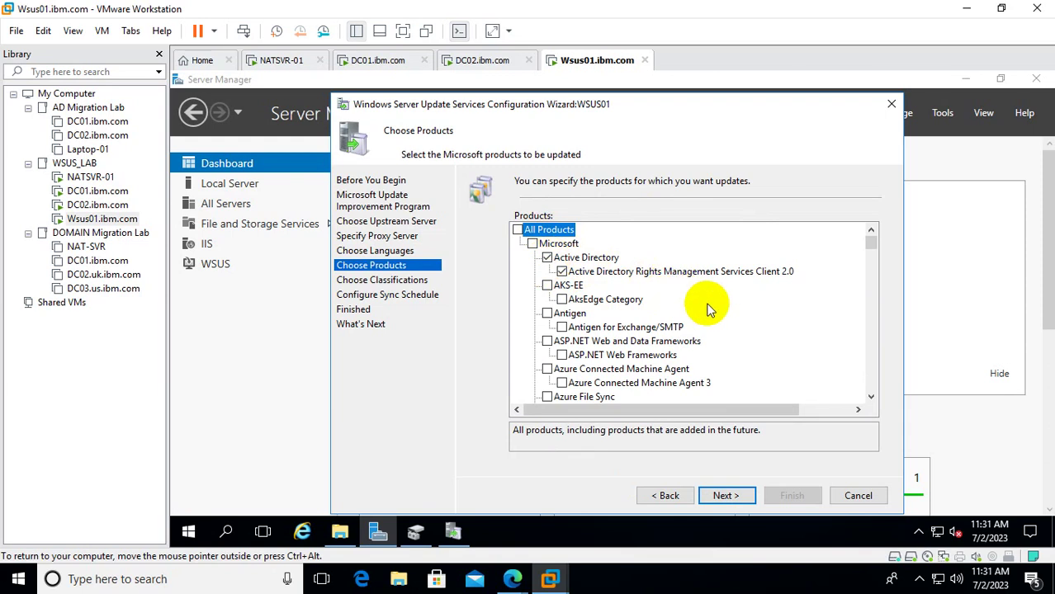
scroll(707, 309, "down", 3)
scroll(707, 309, "up", 3)
left_click(871, 397)
left_click_drag(871, 397, 871, 397)
left_click_drag(871, 259, 893, 225)
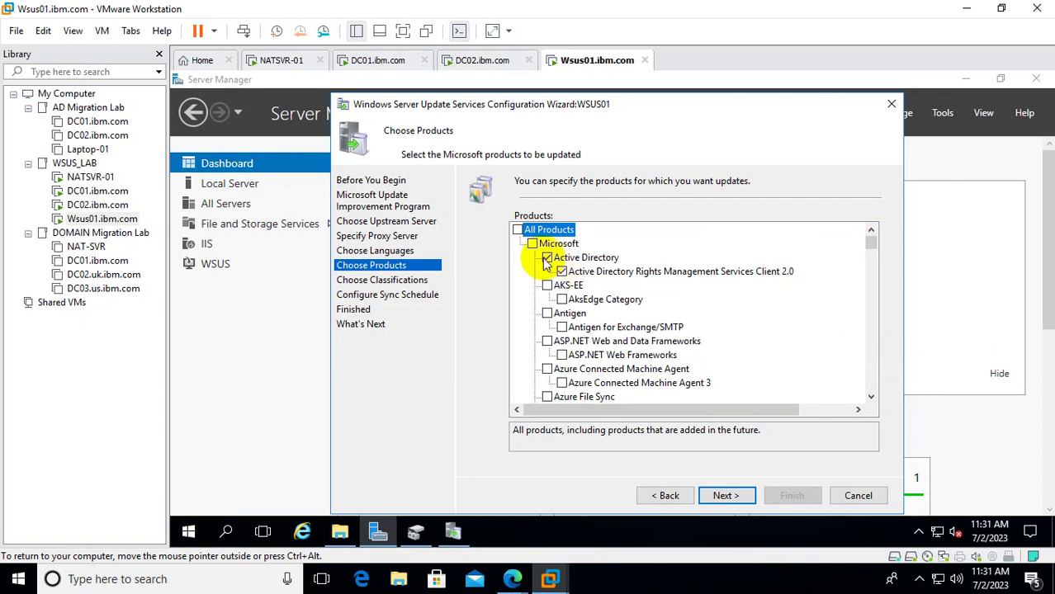
left_click(532, 244)
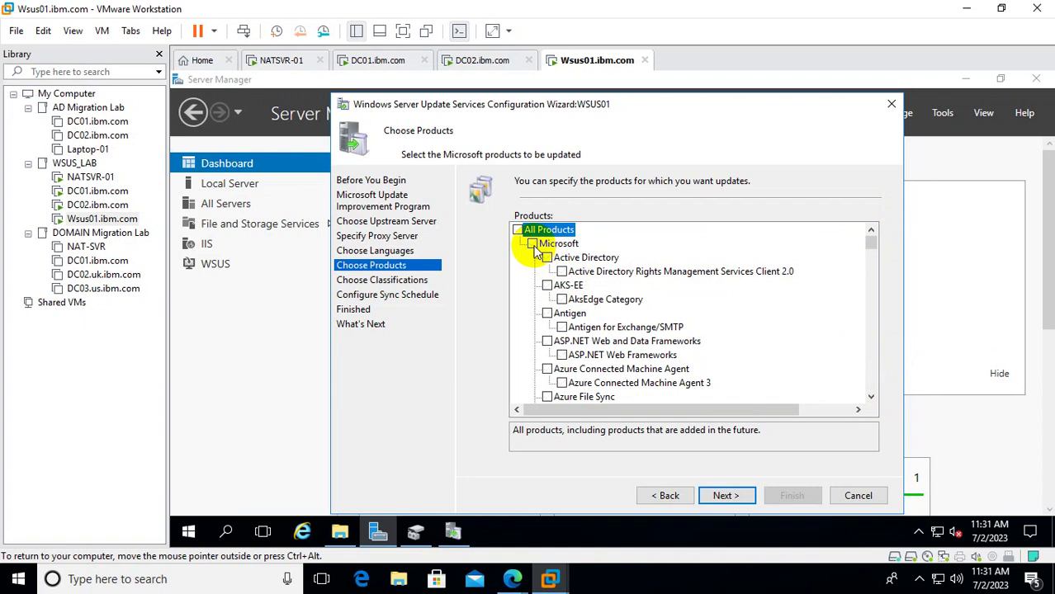
left_click(533, 244)
left_click(558, 260)
left_click(547, 258)
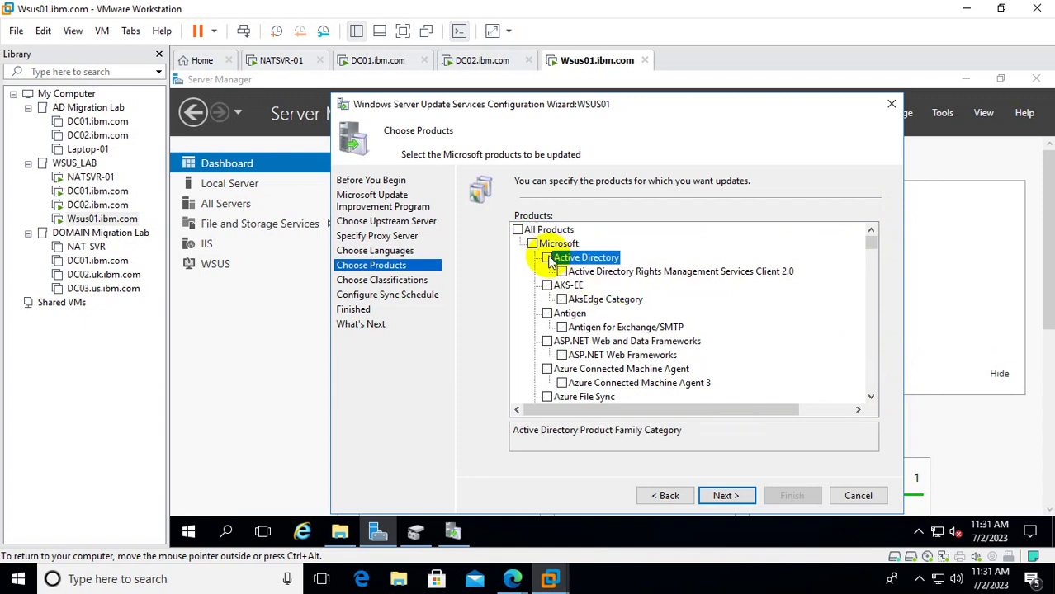
Tick Windows Admin Center further down the product list.
left_click(871, 397)
left_click(871, 397)
left_click(871, 397)
left_click(871, 397)
left_click(871, 397)
left_click(871, 397)
left_click(871, 397)
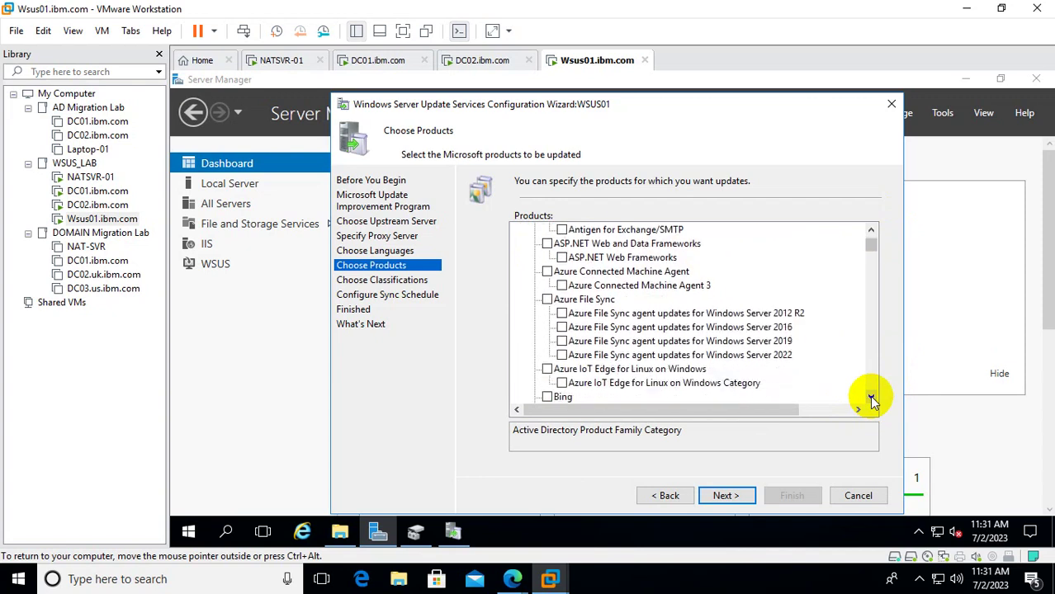
left_click(871, 397)
left_click(871, 397)
left_click(871, 397)
left_click(871, 397)
left_click(871, 397)
left_click(871, 397)
left_click(871, 397)
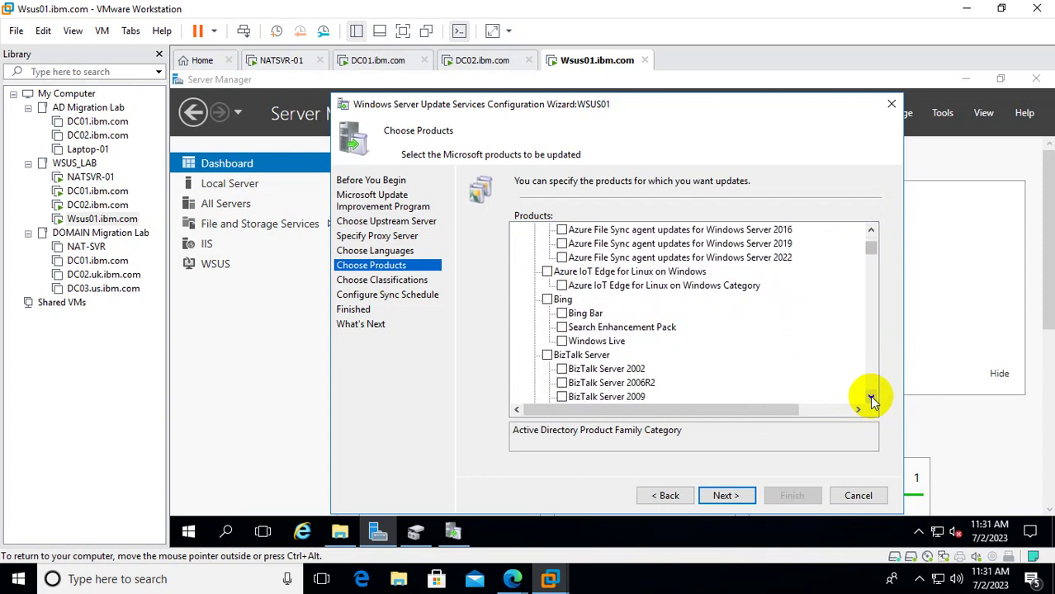
left_click(871, 397)
left_click(871, 397)
left_click(871, 397)
left_click(871, 397)
left_click(871, 397)
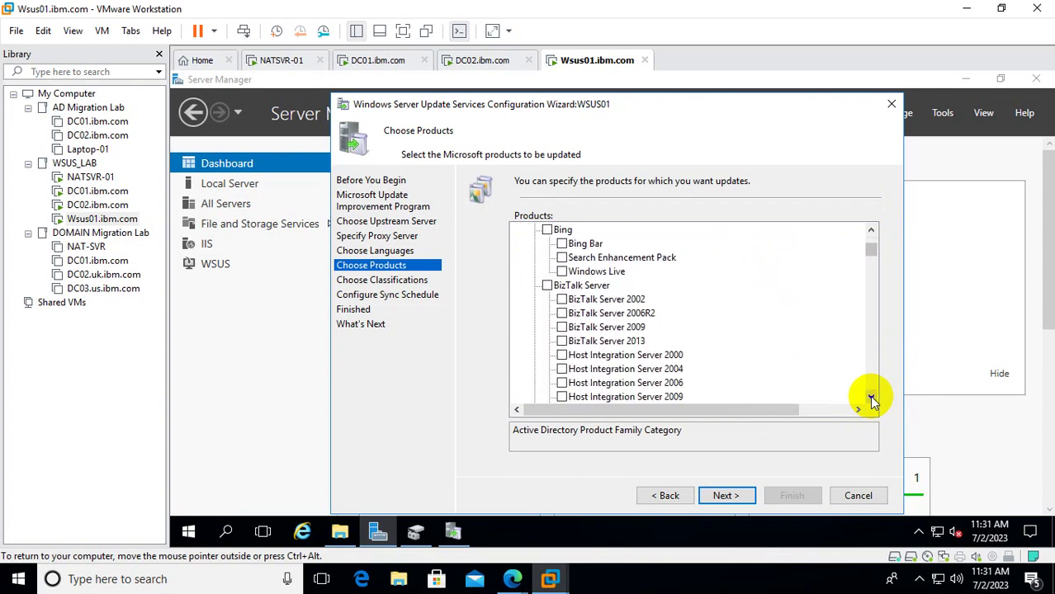
left_click(871, 397)
left_click(871, 397)
left_click(871, 397)
left_click(870, 397)
left_click(871, 397)
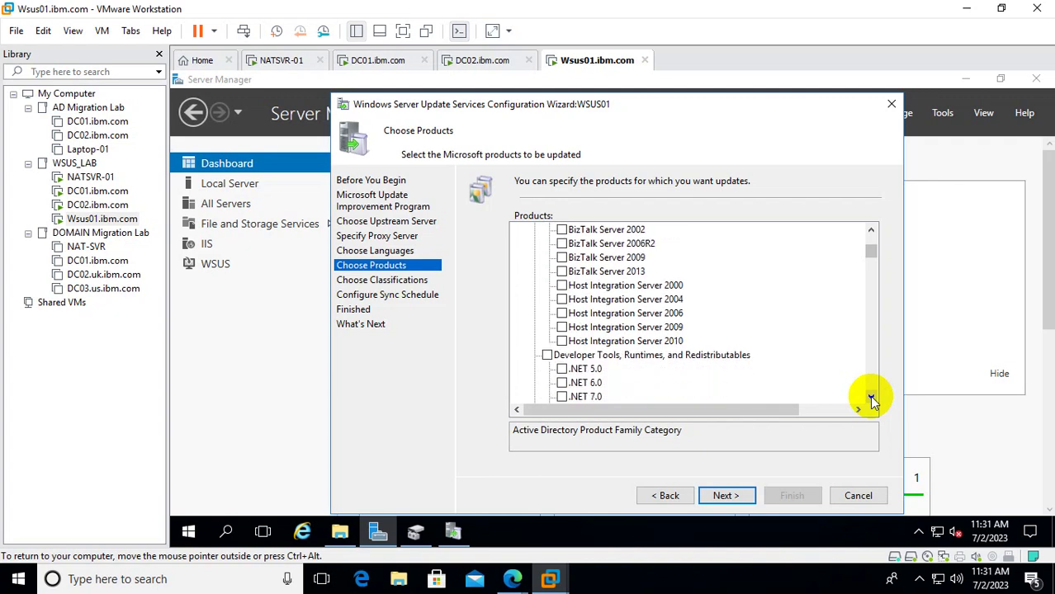
left_click(871, 397)
left_click(871, 397)
left_click_drag(871, 397, 871, 398)
left_click(871, 397)
left_click(870, 397)
left_click(871, 397)
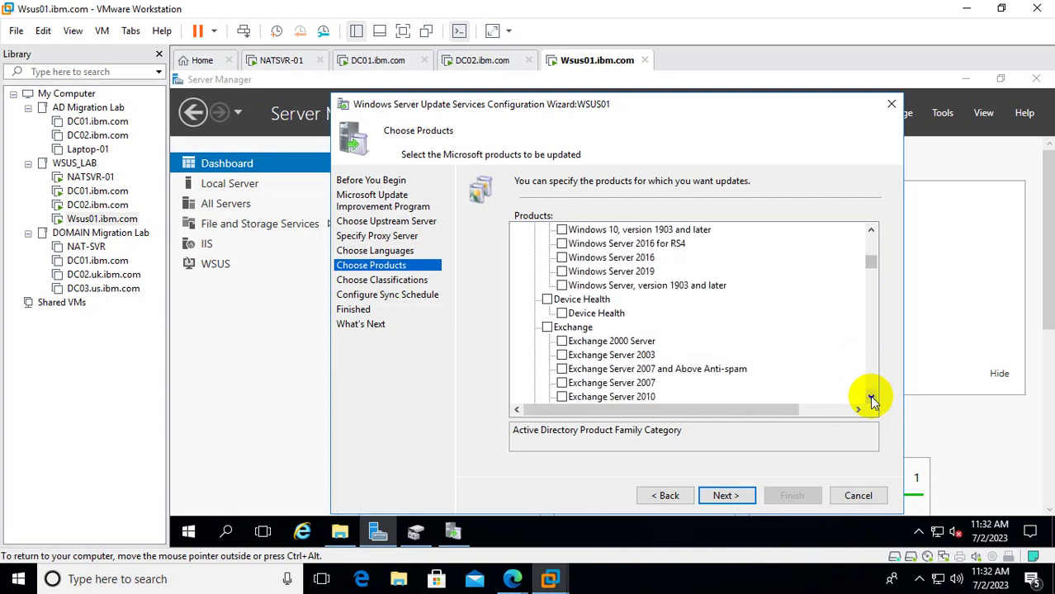
left_click(871, 397)
left_click(871, 397)
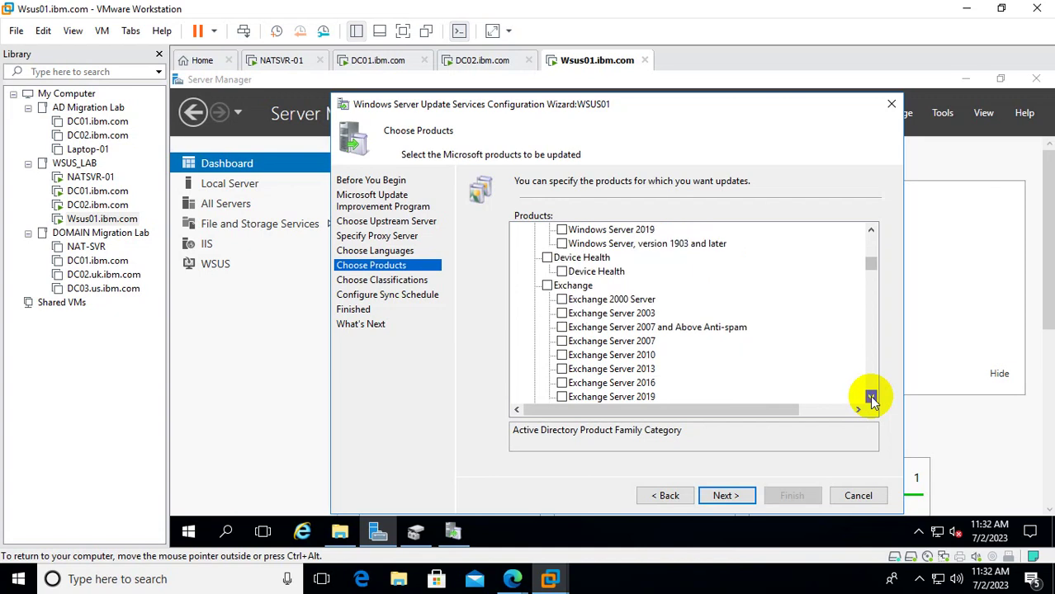
left_click(871, 397)
left_click(871, 397)
left_click(871, 398)
left_click(871, 398)
left_click(871, 397)
left_click(871, 397)
left_click(871, 397)
left_click(871, 397)
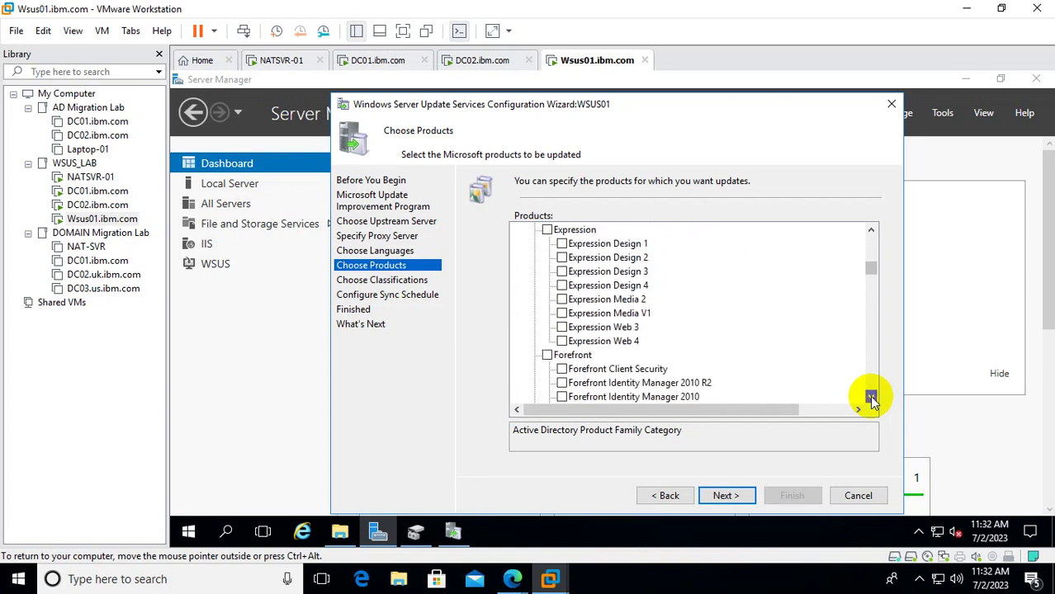
left_click(871, 397)
left_click(871, 397)
left_click(871, 397)
left_click(871, 397)
left_click(871, 397)
left_click(871, 397)
left_click(871, 397)
left_click(871, 397)
left_click(871, 398)
left_click(871, 397)
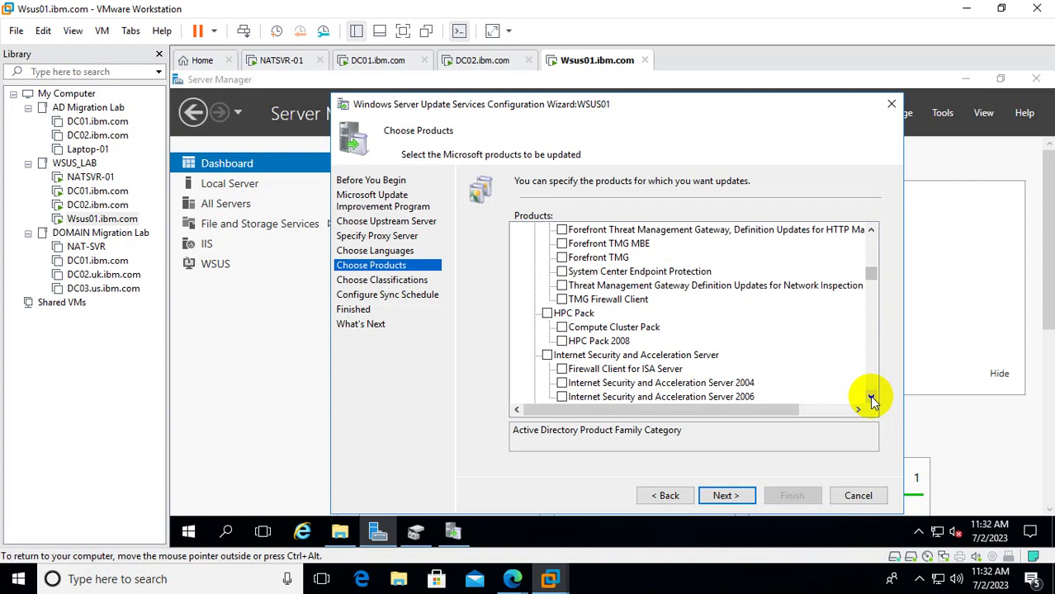
left_click(871, 400)
left_click(871, 400)
left_click(872, 401)
left_click(872, 400)
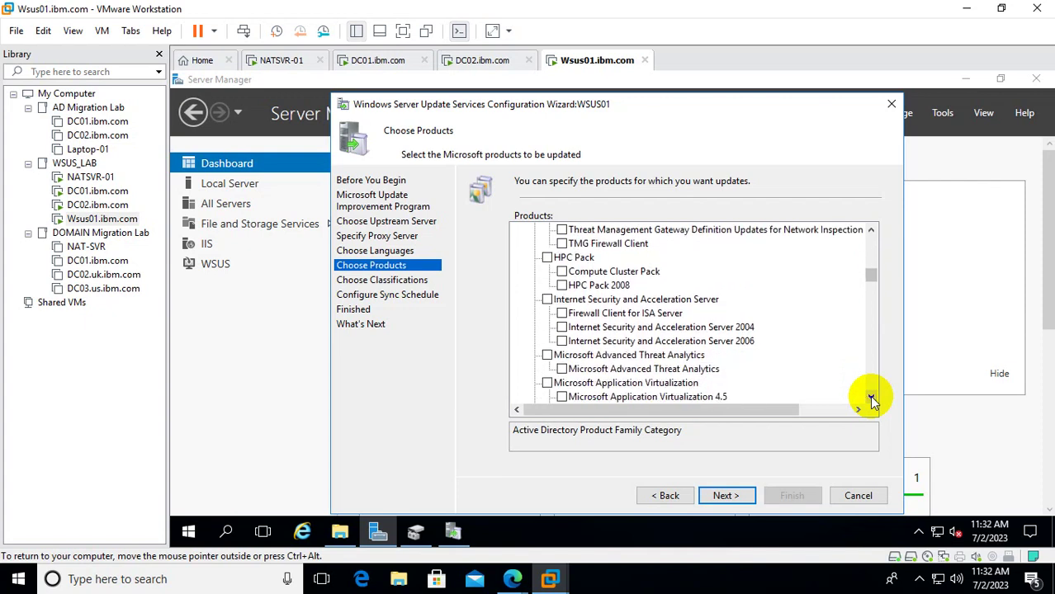
left_click(872, 401)
left_click(872, 401)
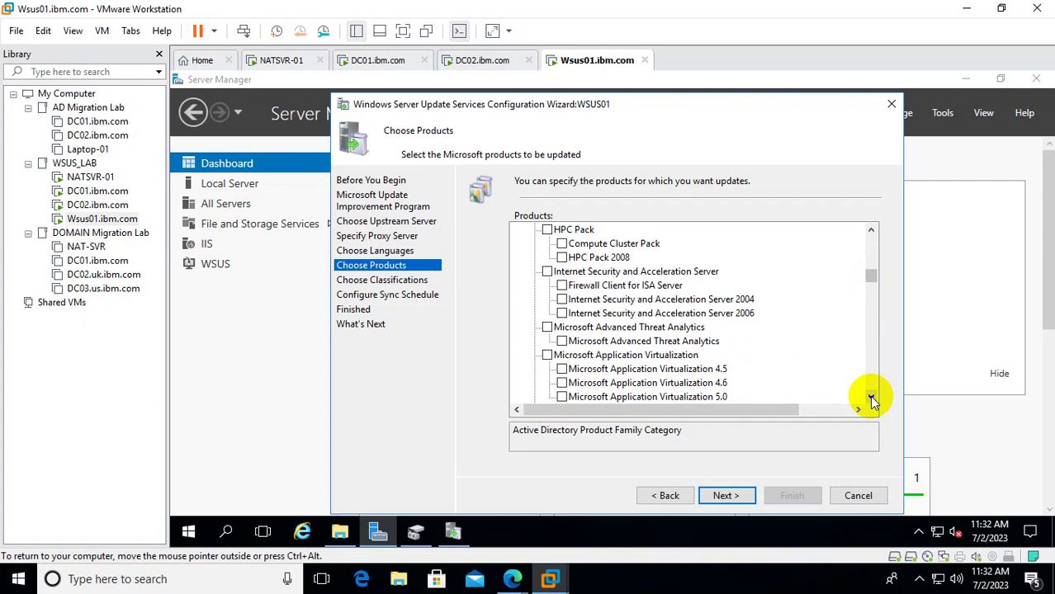
left_click(872, 400)
left_click(872, 400)
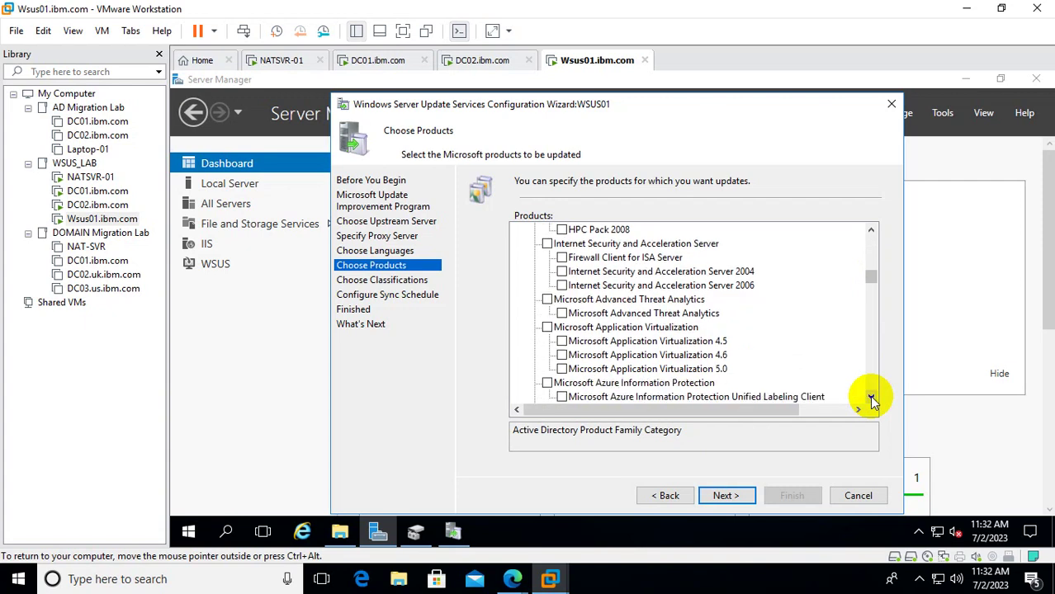
left_click(871, 401)
left_click(872, 400)
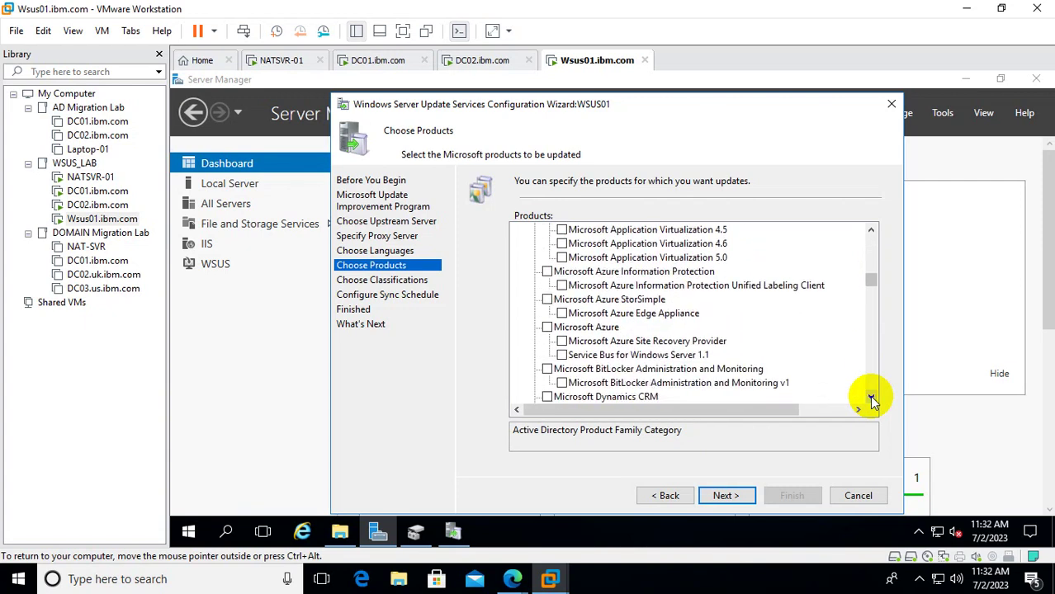
left_click(872, 401)
left_click(872, 401)
left_click(872, 400)
left_click(872, 400)
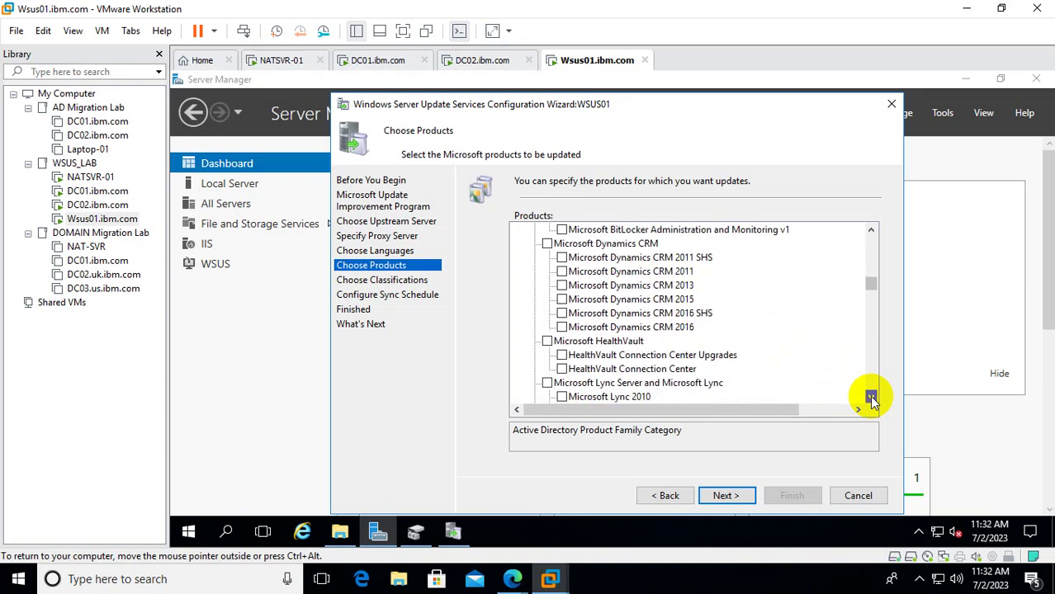
left_click(872, 400)
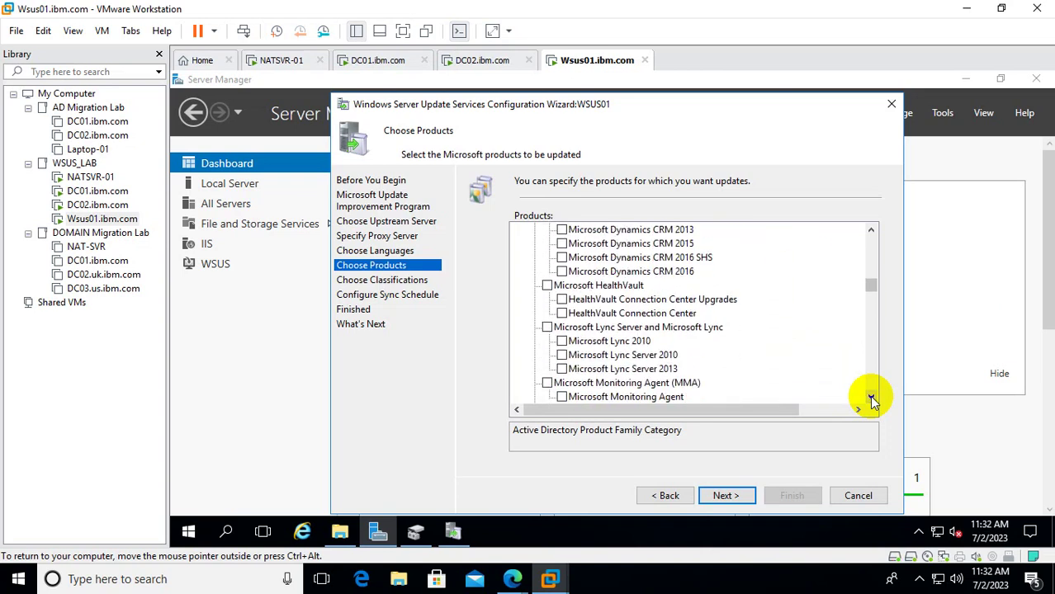
left_click(871, 401)
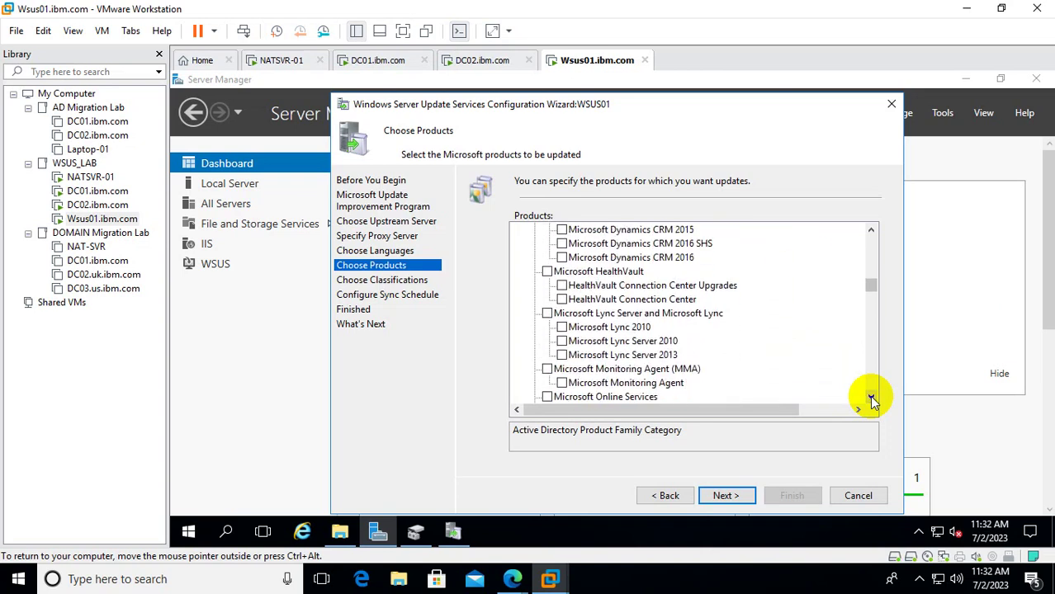
left_click(872, 400)
left_click(872, 401)
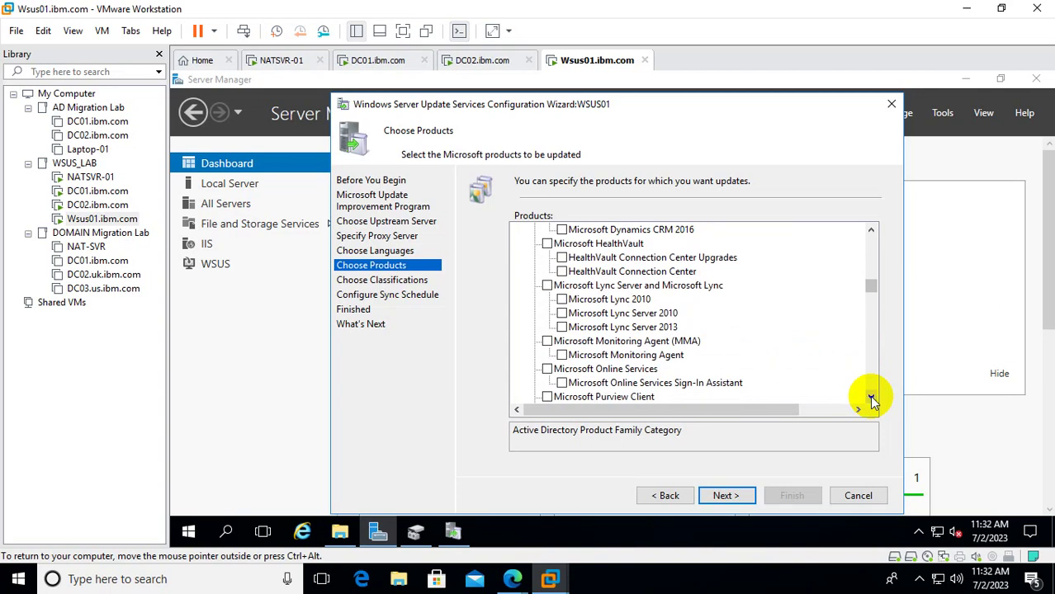
left_click(872, 401)
left_click(872, 401)
left_click(872, 400)
left_click(872, 401)
left_click(871, 400)
left_click(872, 400)
left_click(872, 401)
left_click(872, 401)
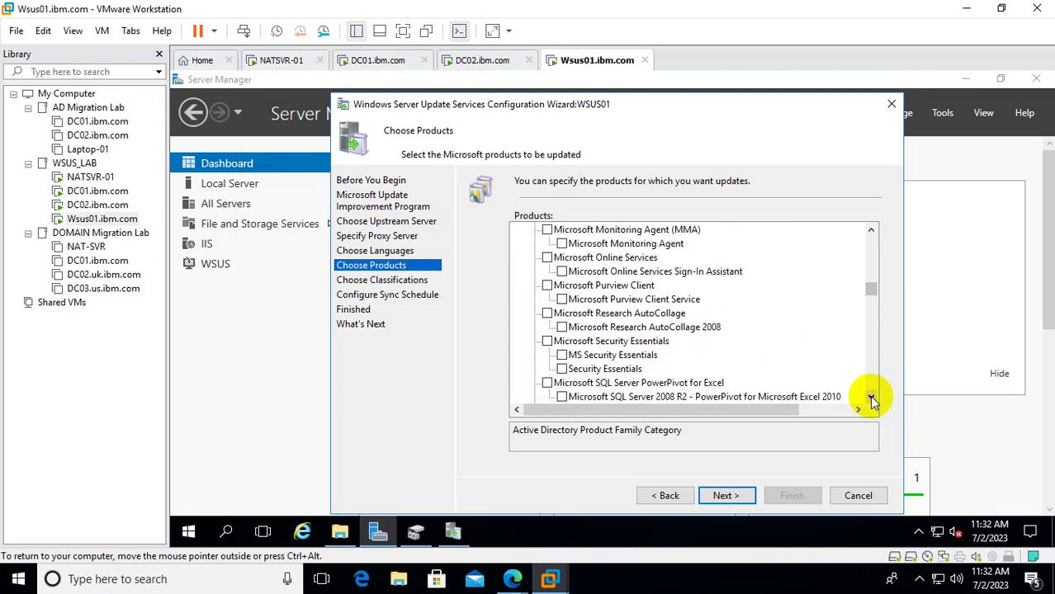
left_click(872, 401)
left_click(872, 400)
left_click(872, 400)
left_click(872, 400)
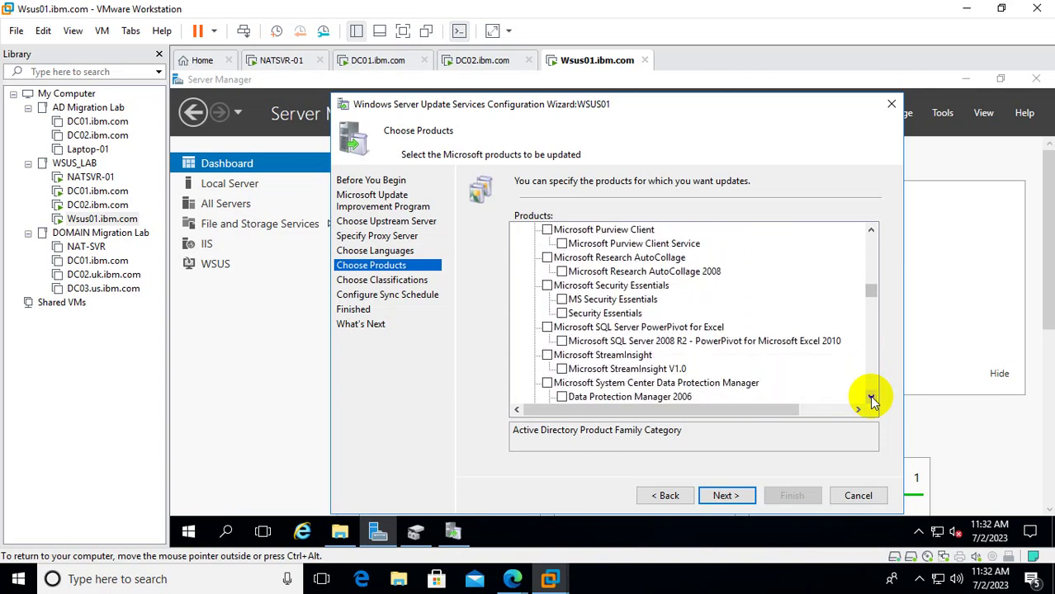
left_click(872, 400)
left_click(872, 400)
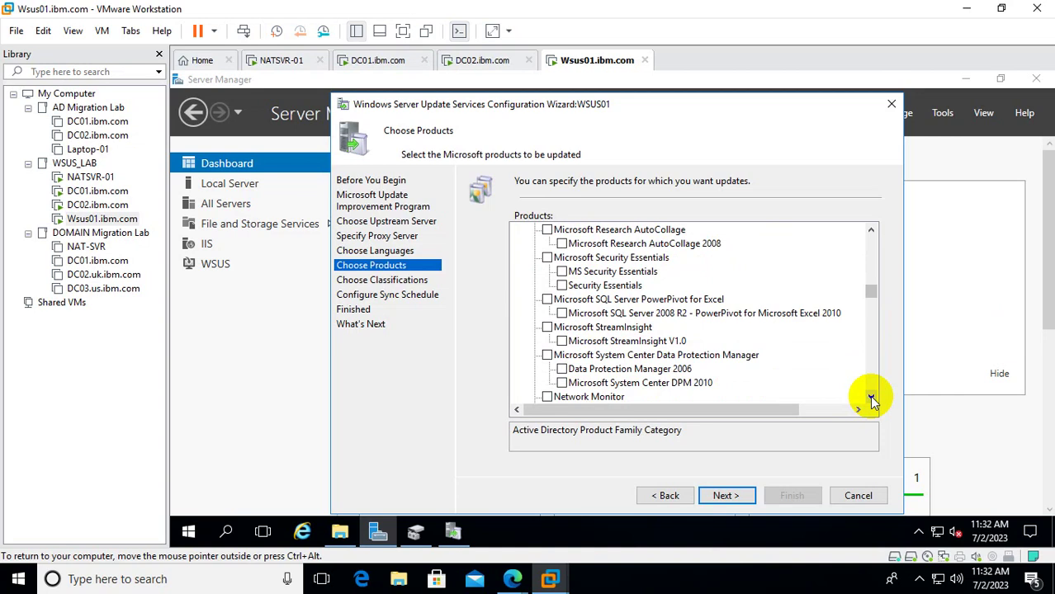
left_click(872, 400)
left_click(872, 400)
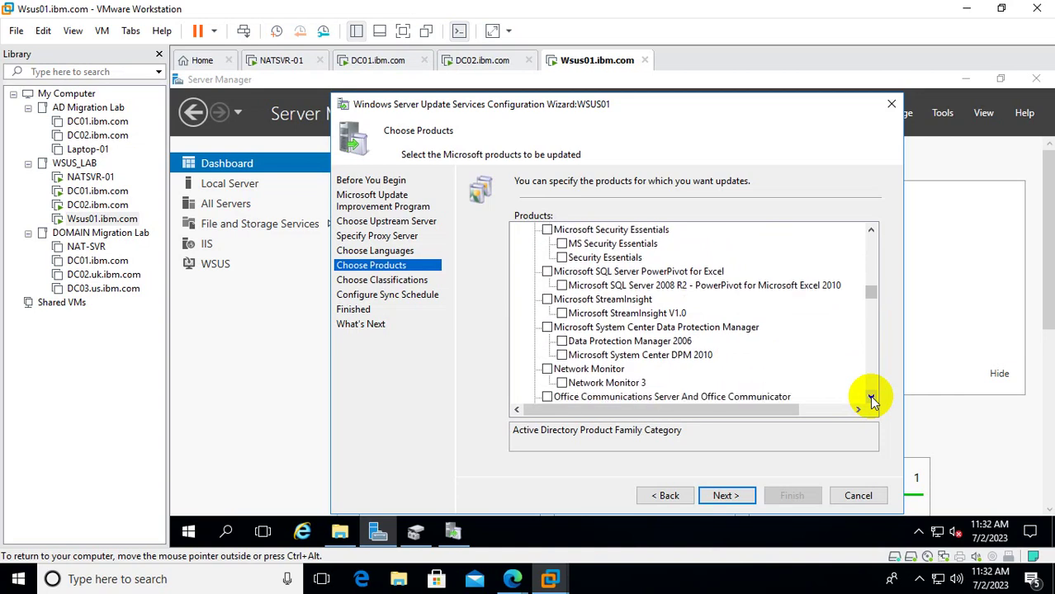
left_click(872, 401)
left_click(872, 400)
left_click(872, 400)
left_click(872, 400)
left_click(871, 400)
left_click(872, 400)
left_click(872, 400)
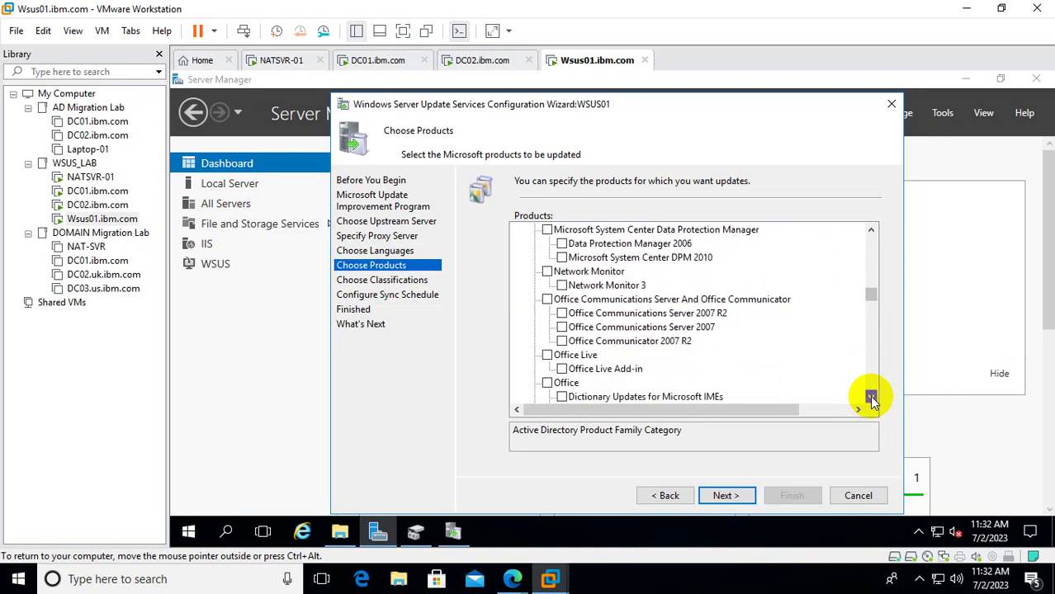
left_click(872, 401)
left_click(871, 401)
left_click(872, 401)
left_click(871, 401)
left_click(872, 401)
left_click(872, 401)
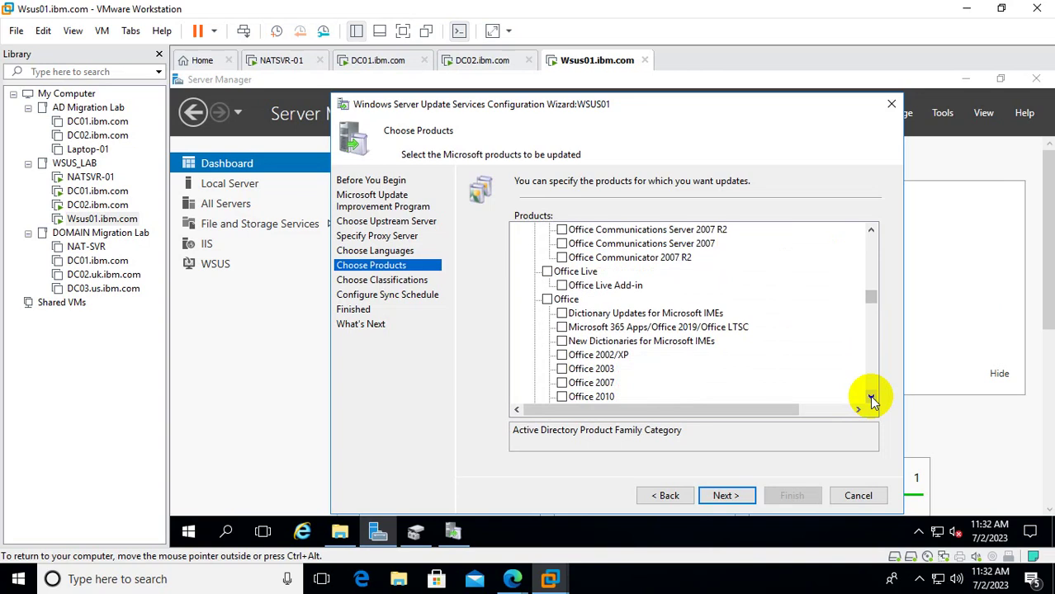
left_click(871, 400)
left_click(872, 400)
left_click(872, 400)
left_click(872, 400)
left_click(872, 401)
left_click(872, 400)
left_click(871, 400)
left_click(872, 400)
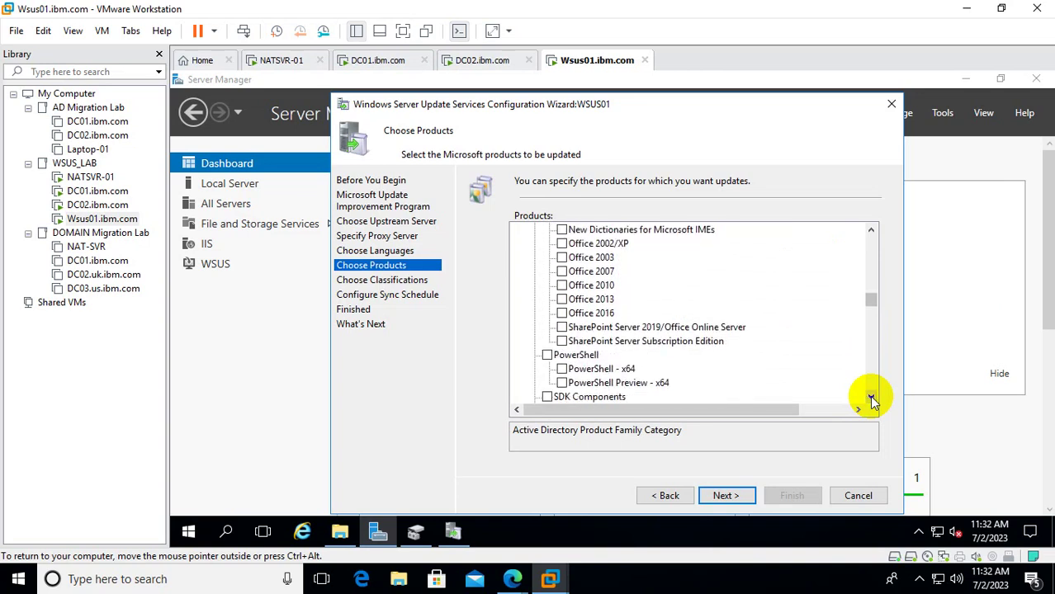
left_click(872, 400)
left_click(872, 400)
left_click(872, 401)
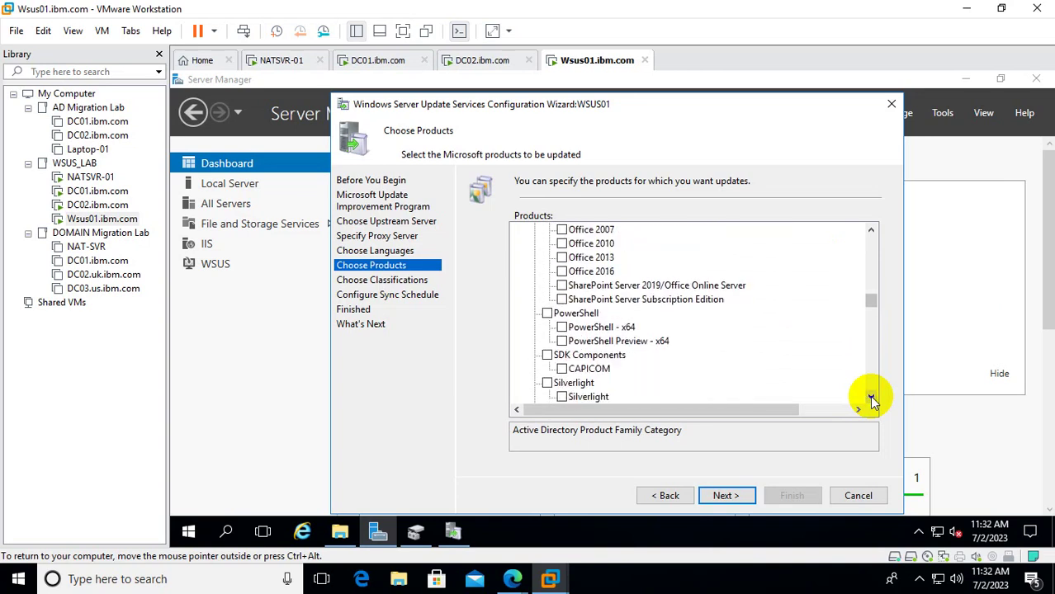
left_click(872, 400)
left_click(872, 400)
left_click(872, 400)
left_click(872, 400)
left_click(872, 400)
left_click(872, 401)
left_click(872, 400)
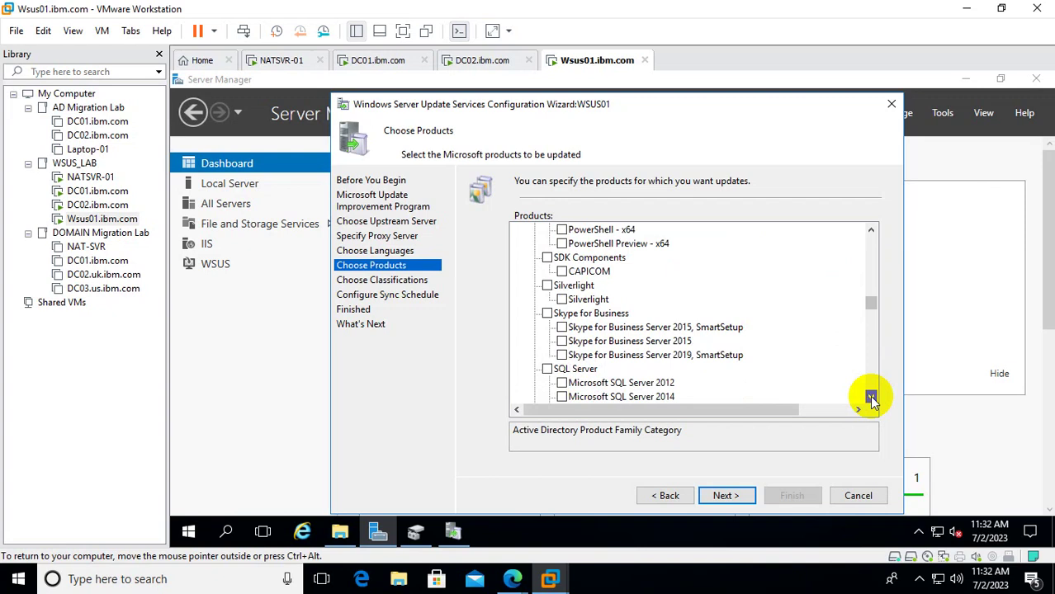
left_click(872, 400)
left_click(872, 400)
left_click(872, 400)
left_click(872, 400)
left_click(872, 401)
left_click(872, 400)
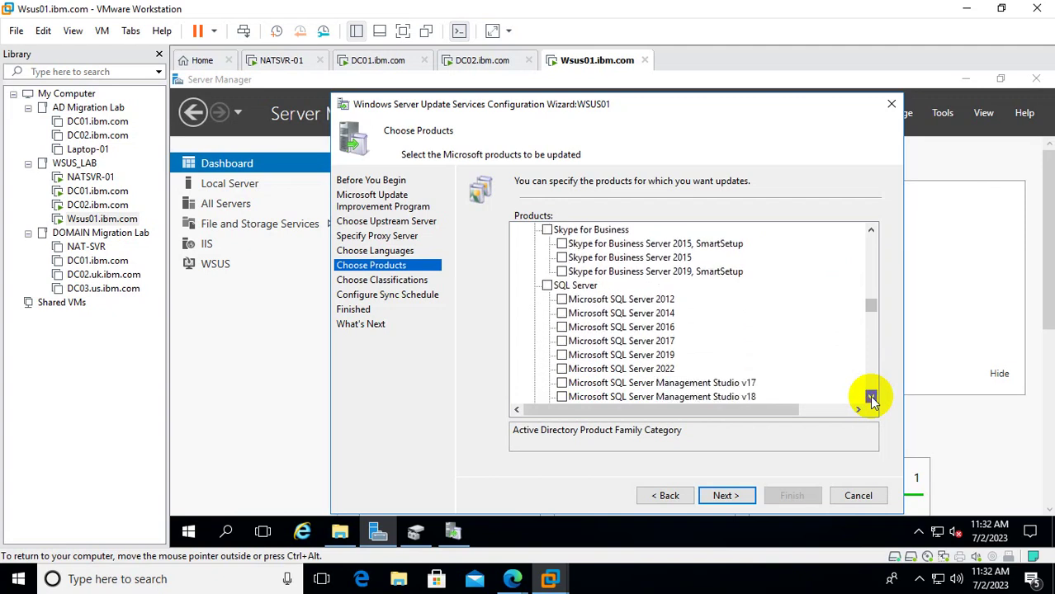
left_click(871, 401)
left_click(872, 400)
left_click(872, 401)
left_click(872, 401)
left_click(872, 401)
left_click(872, 400)
left_click(872, 400)
left_click(872, 401)
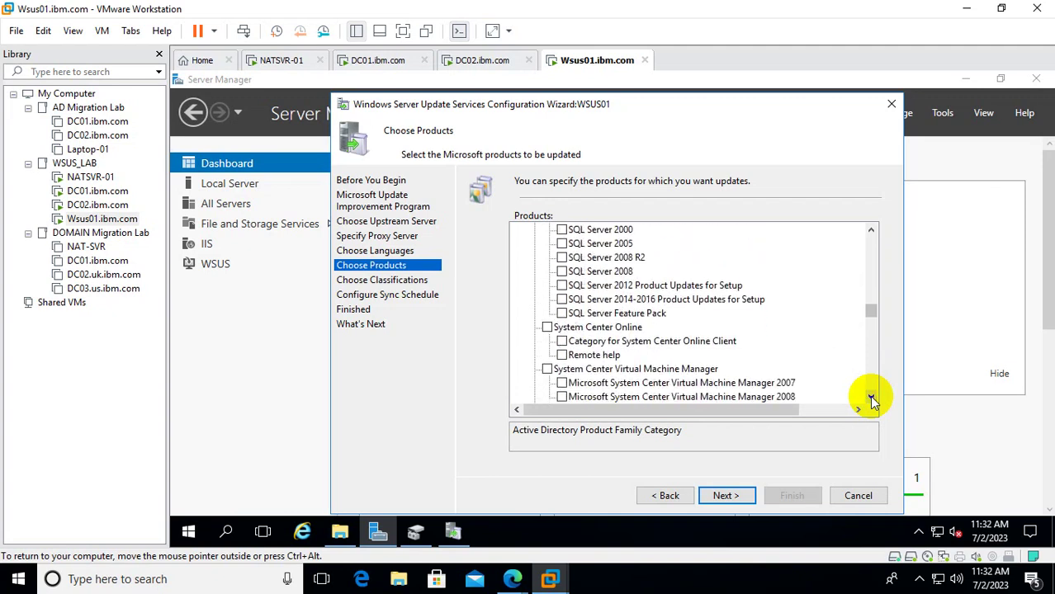
left_click(872, 400)
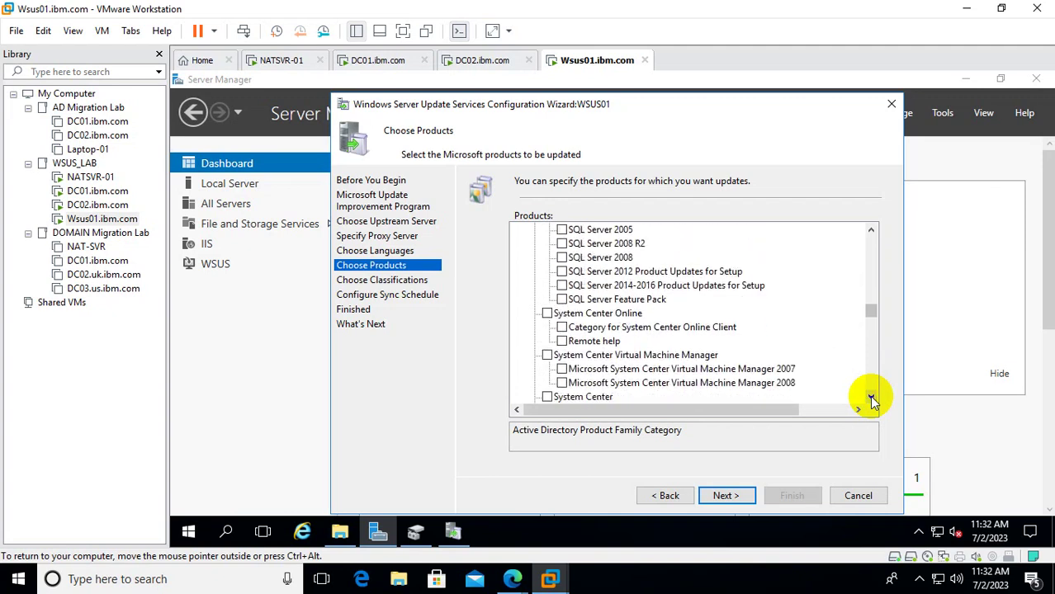
left_click(871, 400)
left_click(872, 400)
left_click(872, 401)
left_click(872, 401)
left_click(872, 400)
left_click(871, 400)
left_click(871, 401)
left_click(872, 400)
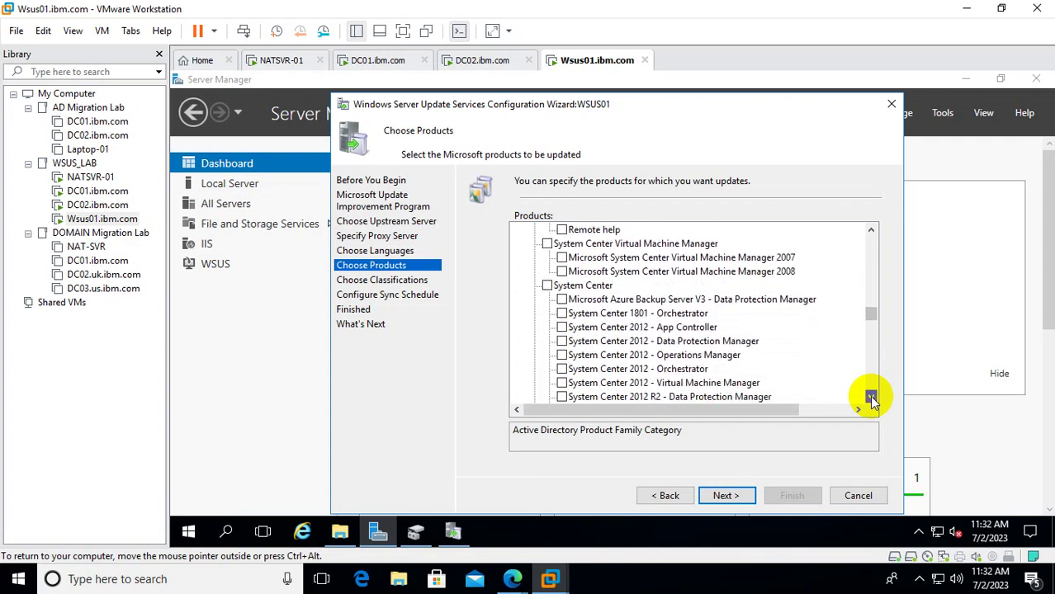
left_click(872, 400)
left_click(871, 400)
left_click(872, 401)
left_click(872, 400)
left_click(871, 401)
left_click(872, 401)
left_click(872, 401)
left_click(872, 400)
left_click(872, 401)
left_click(872, 401)
left_click(872, 400)
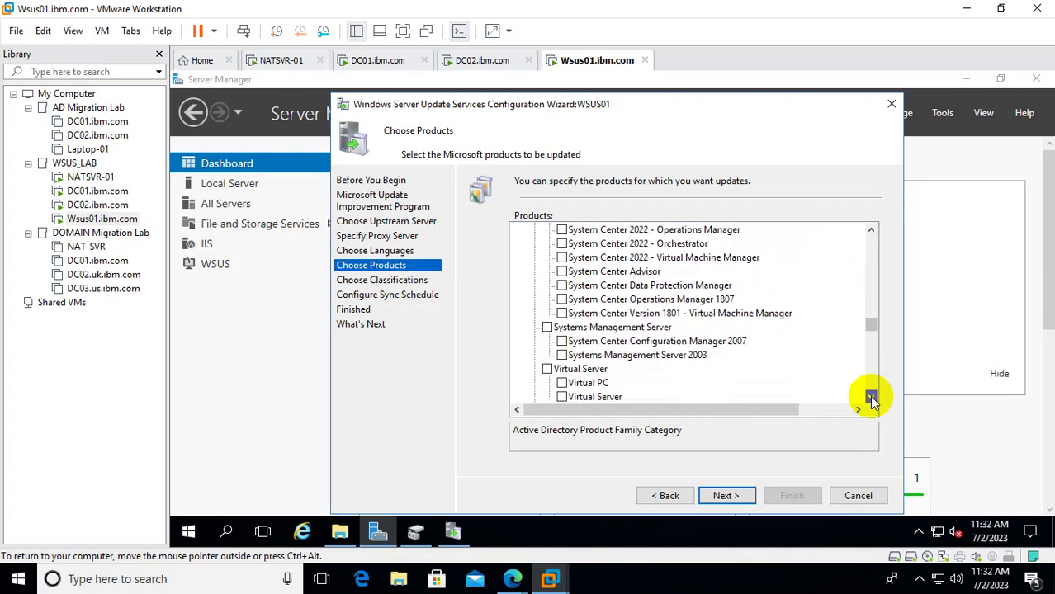
left_click(872, 400)
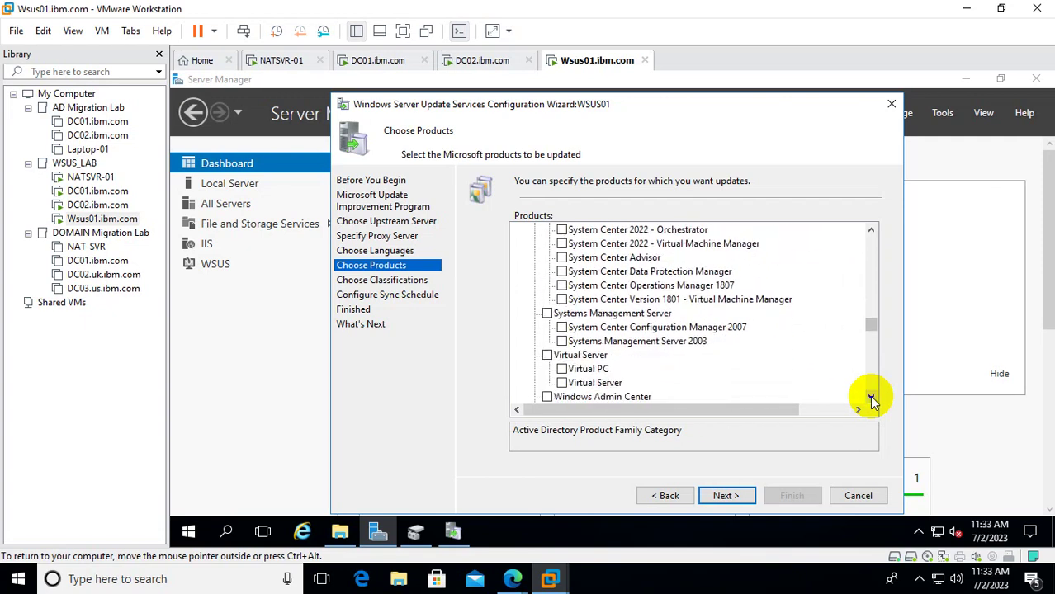
left_click(872, 400)
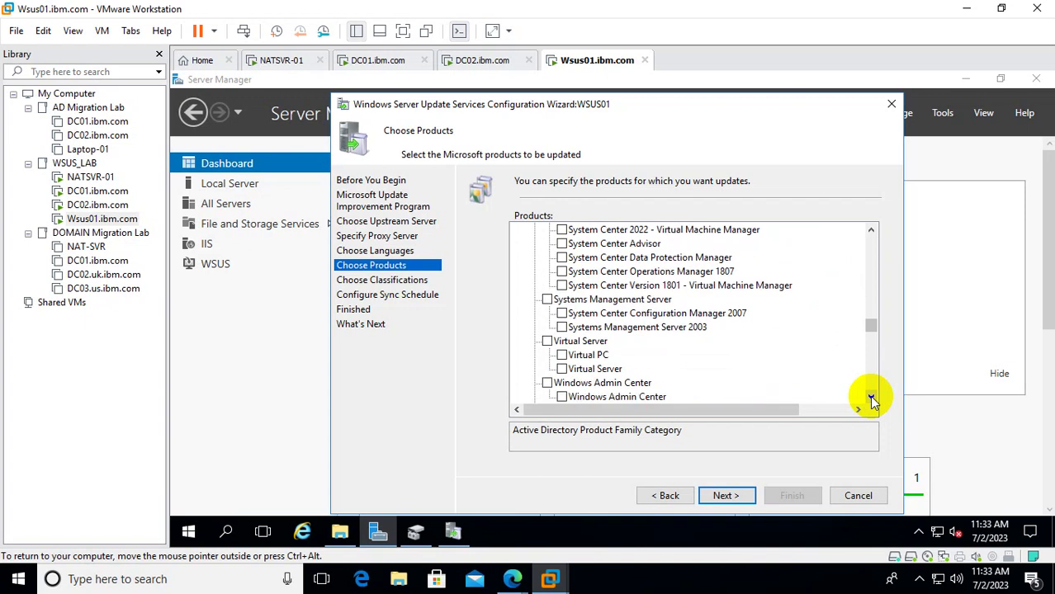
left_click(872, 401)
left_click(871, 400)
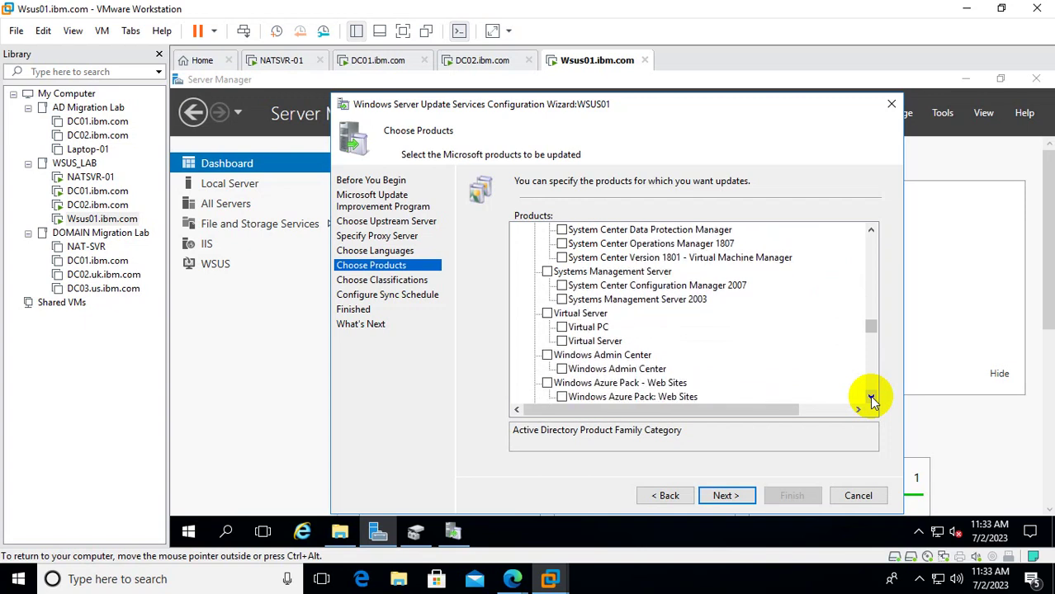
left_click(872, 401)
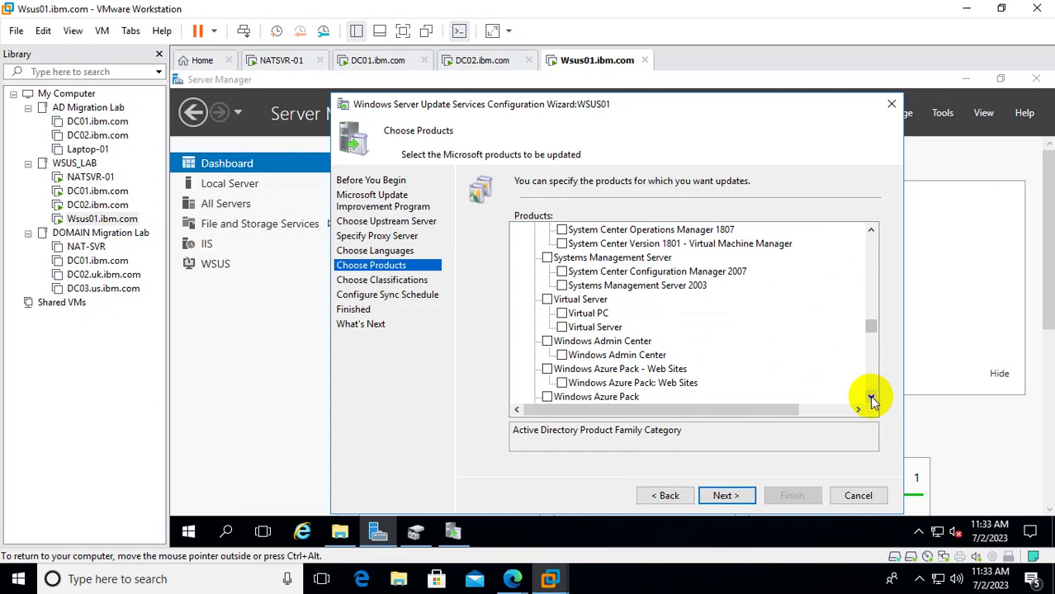
left_click(872, 401)
left_click(872, 401)
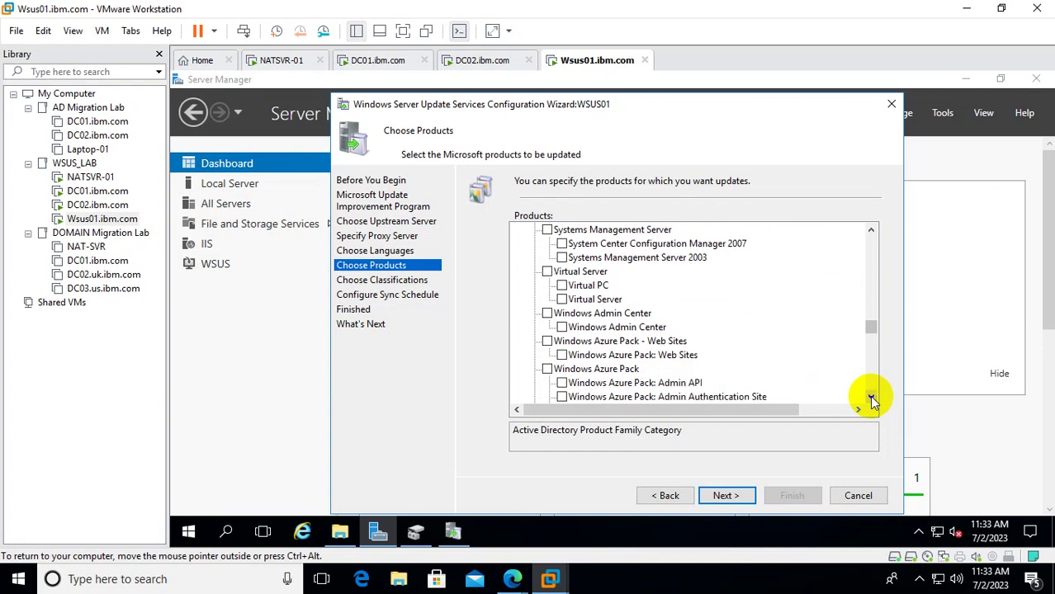
left_click(561, 327)
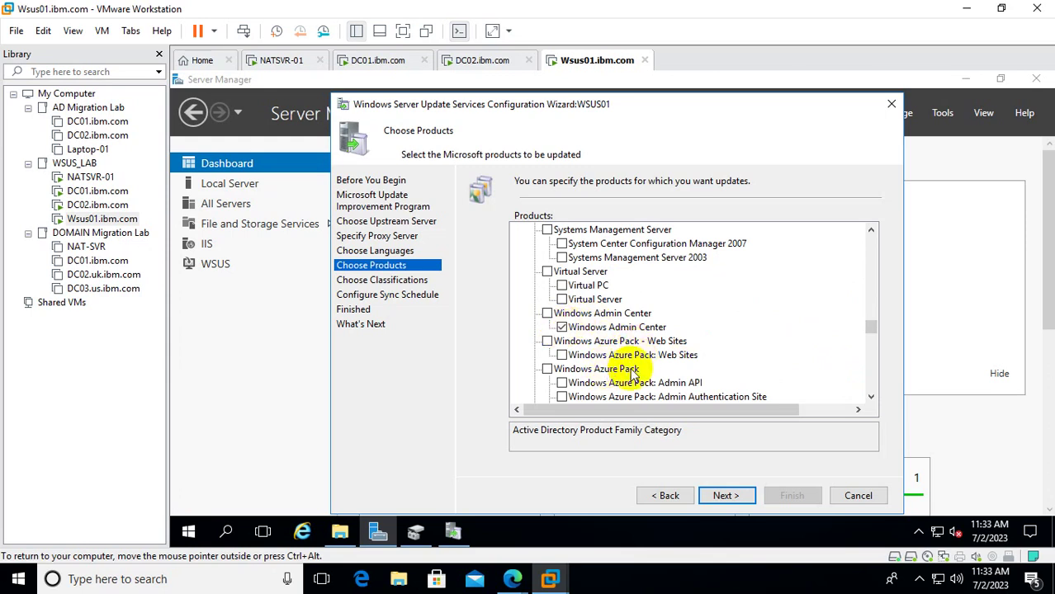
Also tick Windows Server 2016 in the product list.
left_click(871, 397)
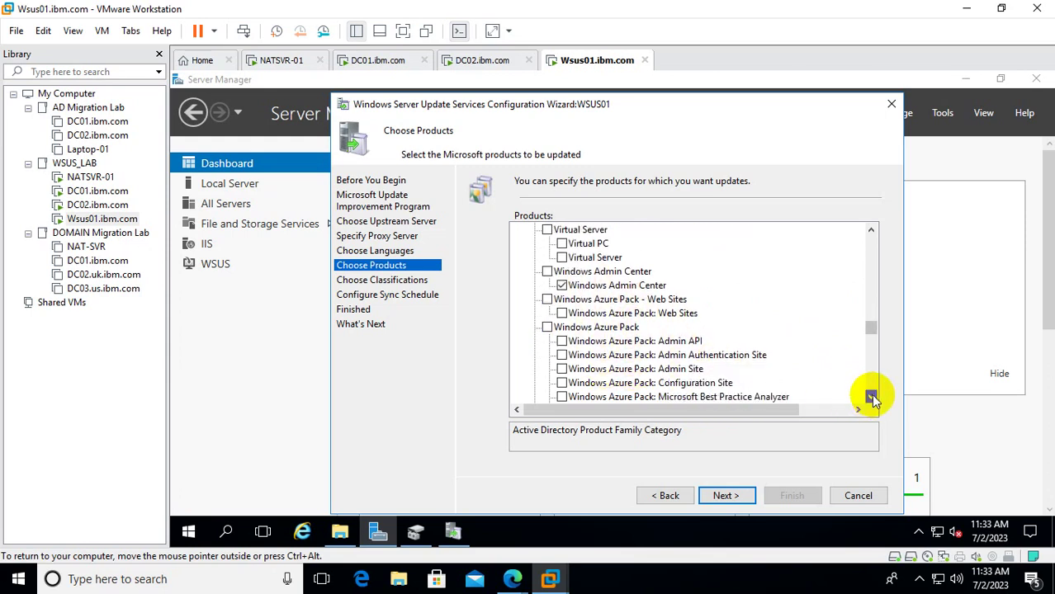
left_click_drag(871, 396, 871, 398)
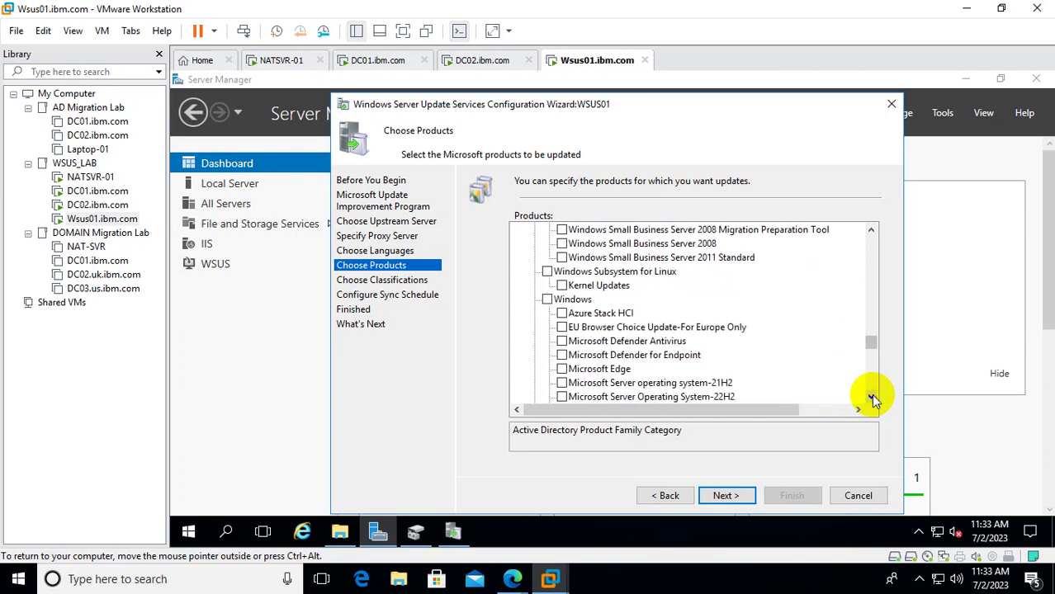
left_click(871, 398)
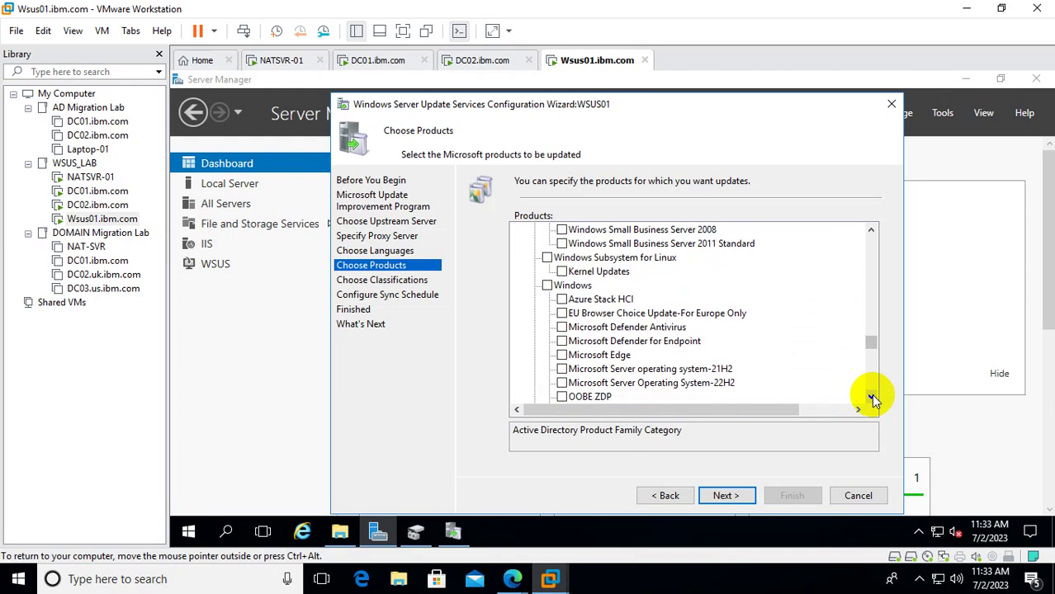
left_click(871, 398)
left_click(871, 398)
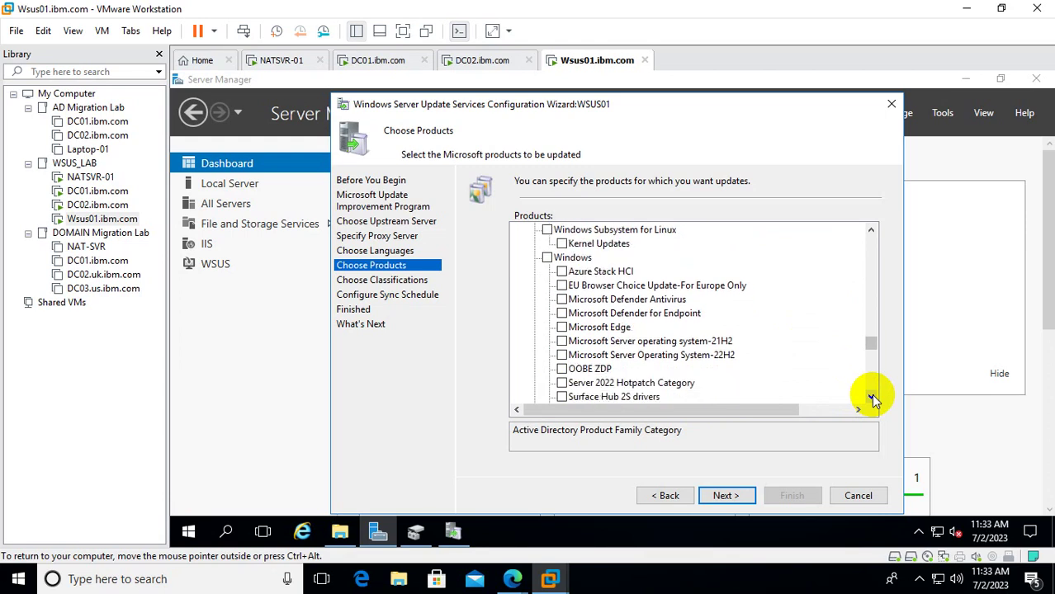
left_click(871, 398)
left_click(871, 398)
left_click(871, 398)
left_click(871, 399)
left_click(872, 398)
left_click(872, 399)
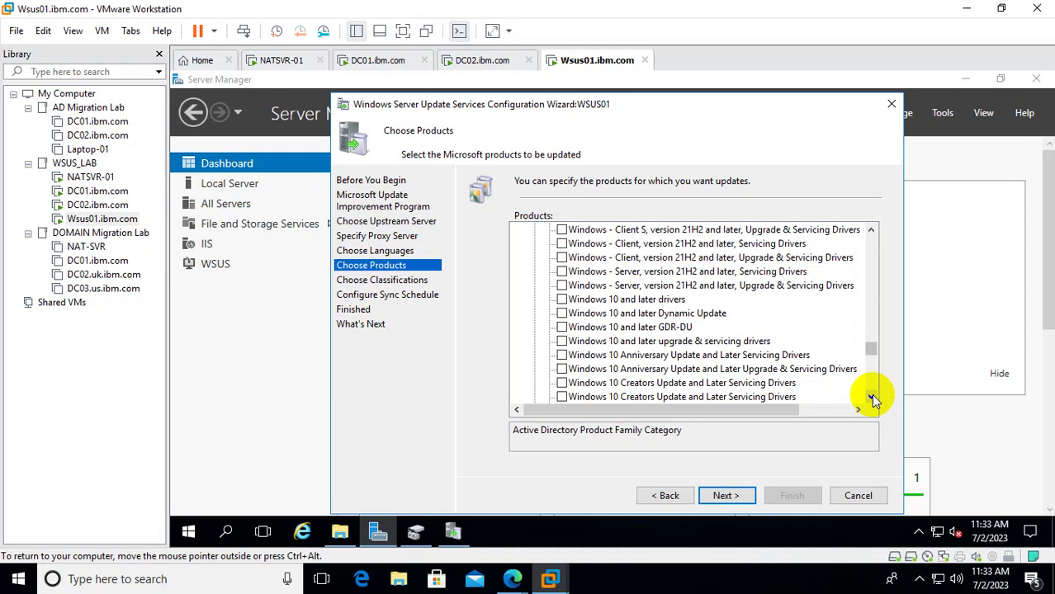
left_click_drag(872, 399, 872, 399)
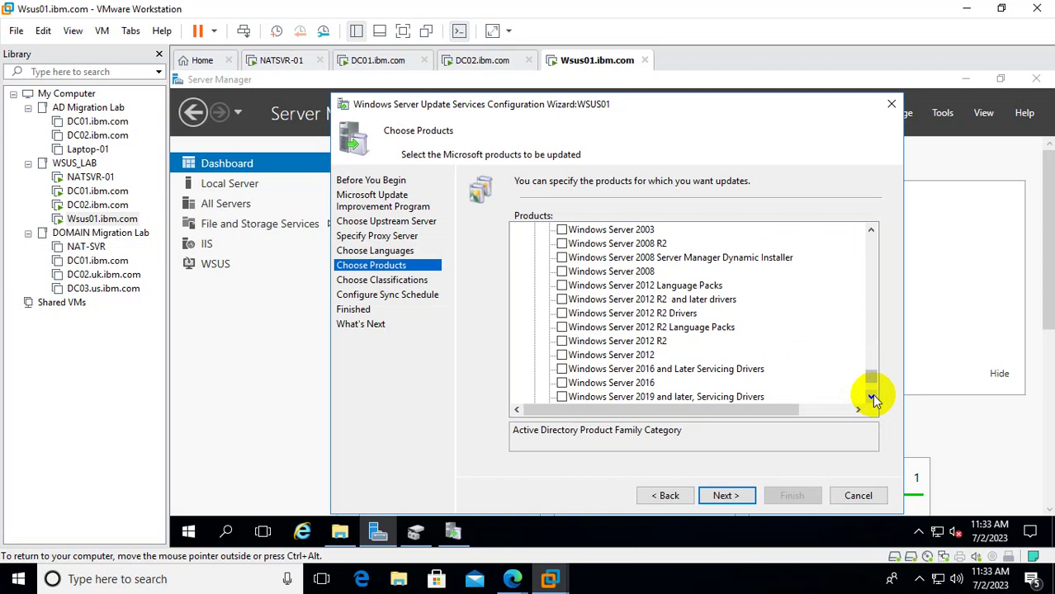
left_click(607, 383)
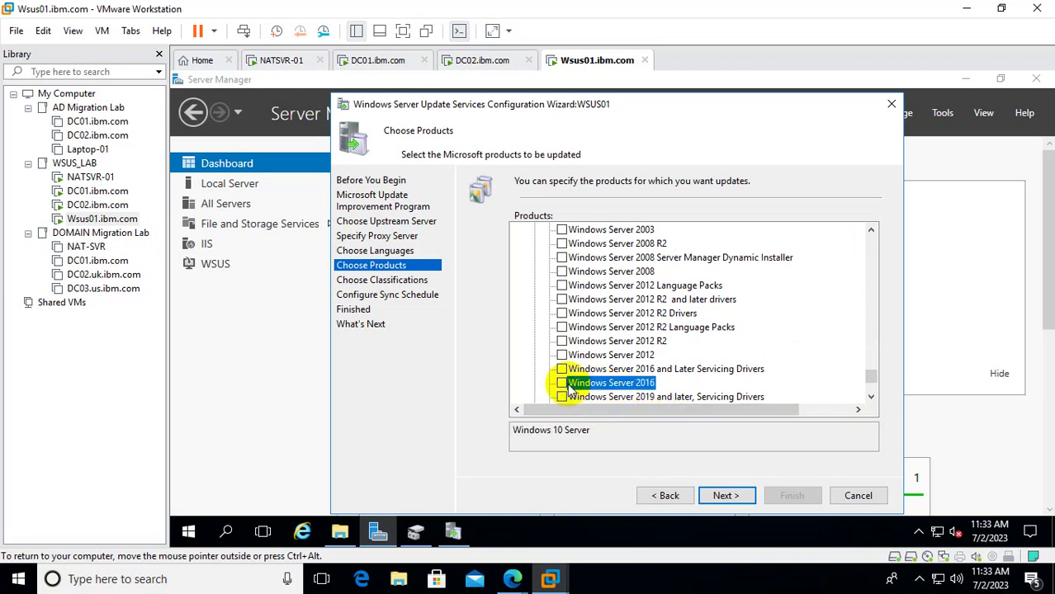
left_click(562, 384)
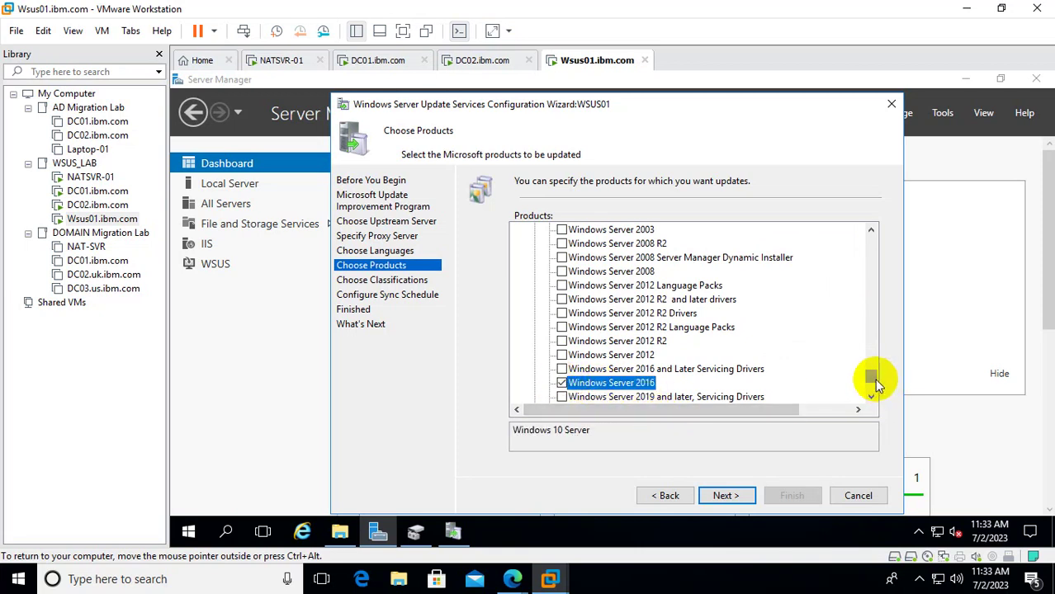
left_click_drag(873, 379, 875, 400)
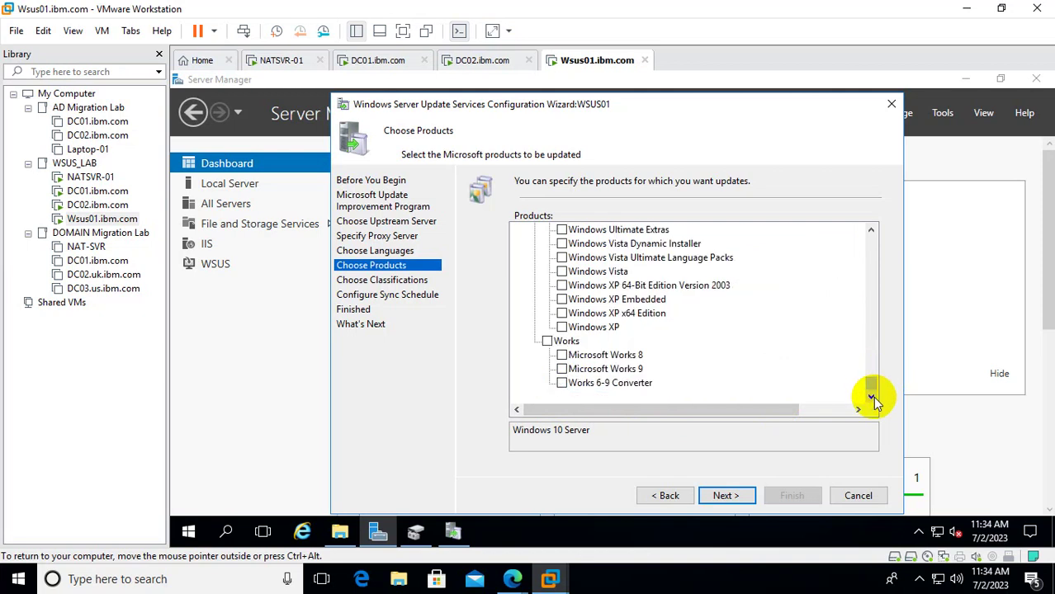
Leave Critical, Definition and Security Updates as classifications and advance to the sync schedule.
left_click(722, 498)
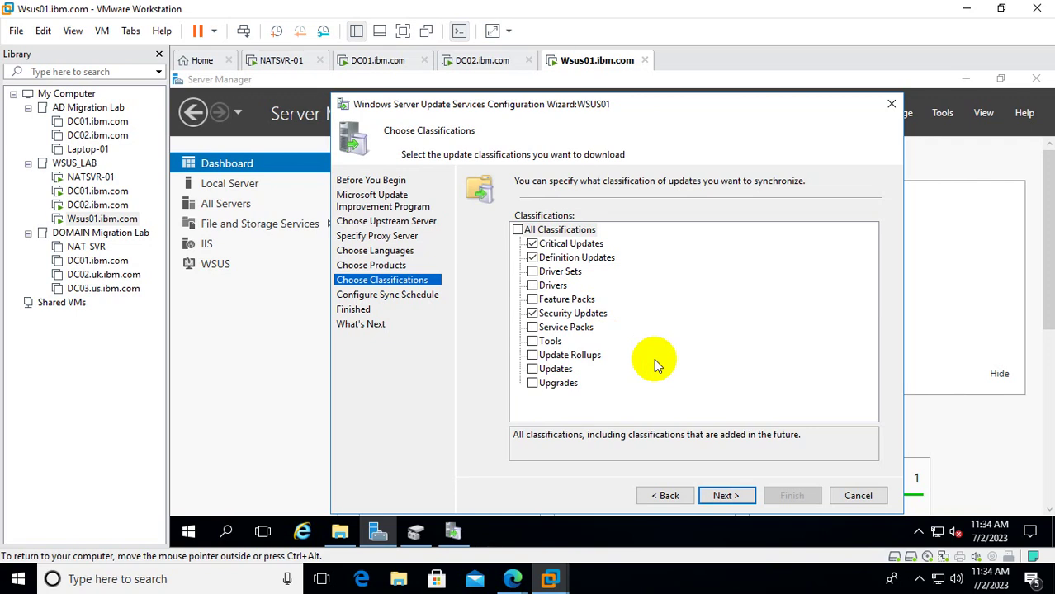
mouse_move(504, 574)
left_click(462, 541)
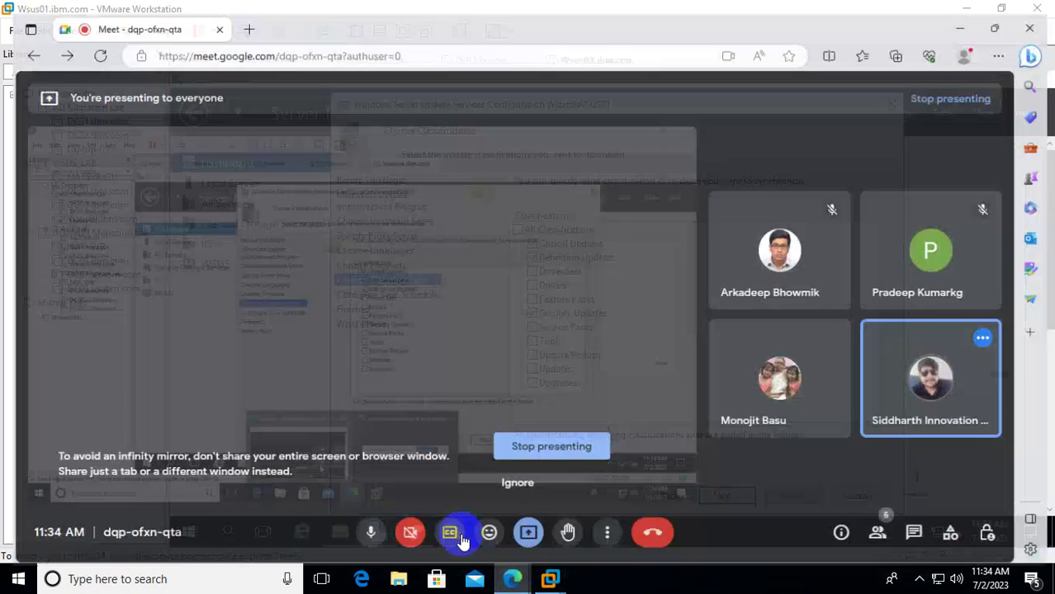
left_click(965, 18)
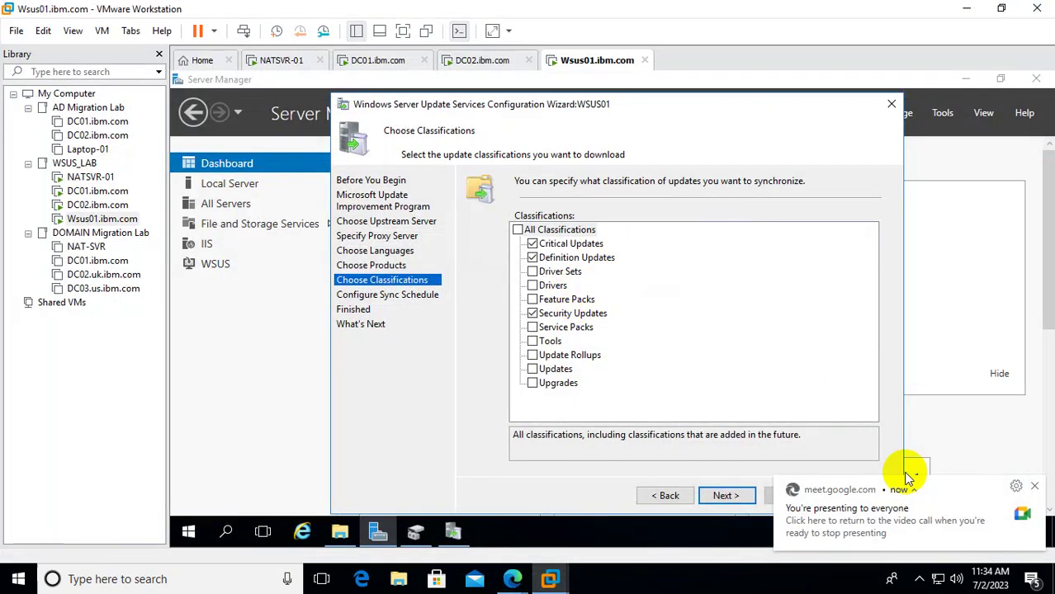
left_click(1035, 485)
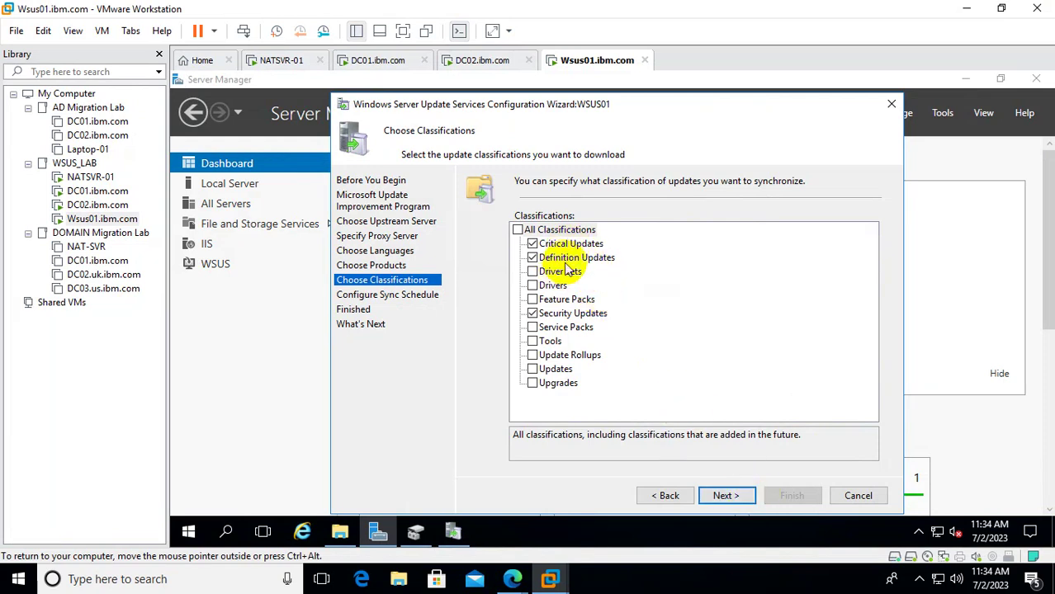
left_click(742, 496)
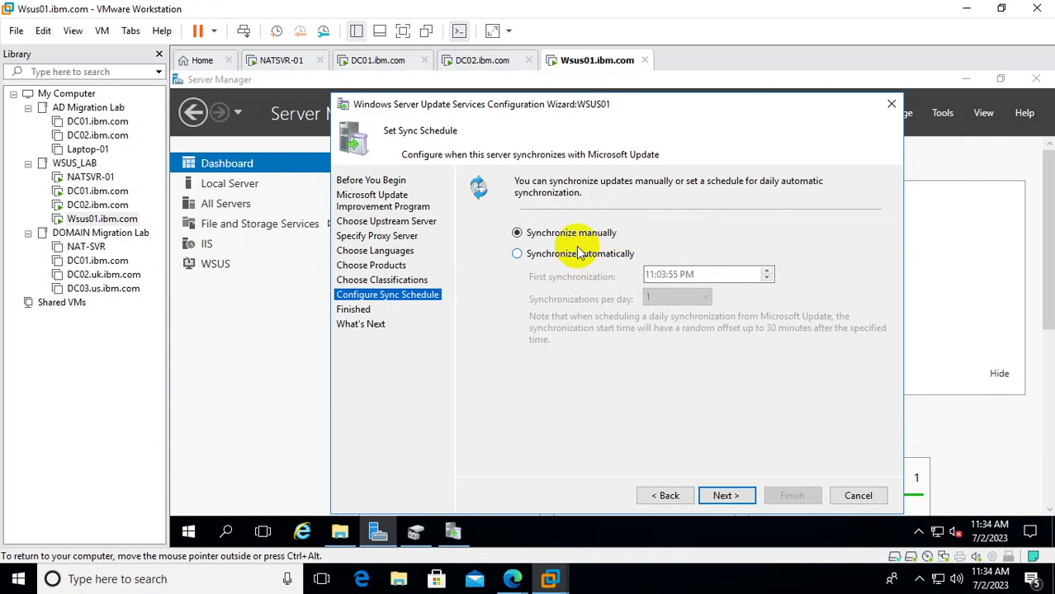
Keep manual synchronization, skip the initial sync, and reach the What's Next page.
left_click(739, 497)
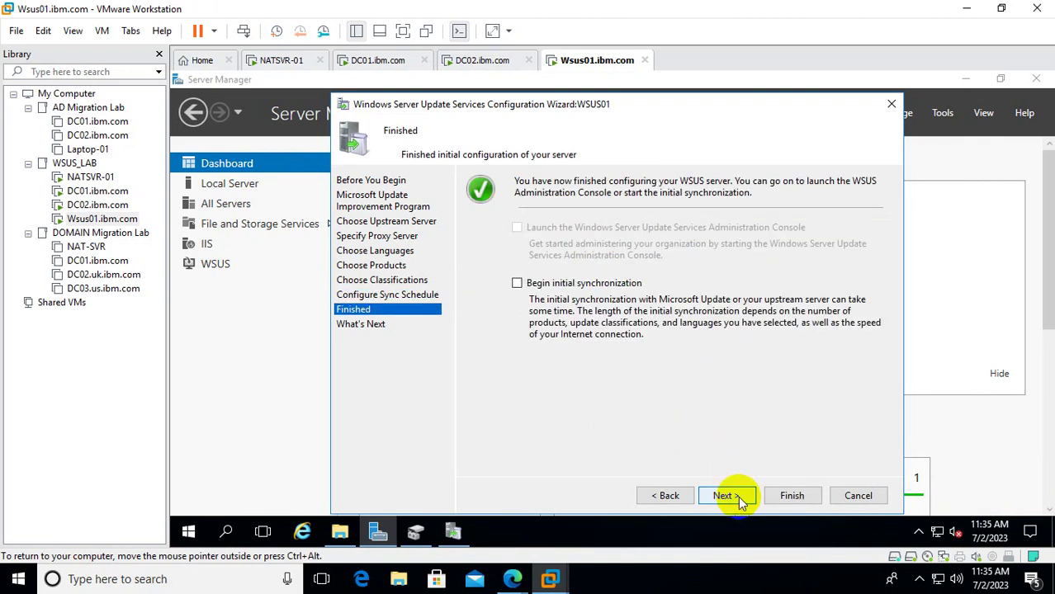
left_click(738, 498)
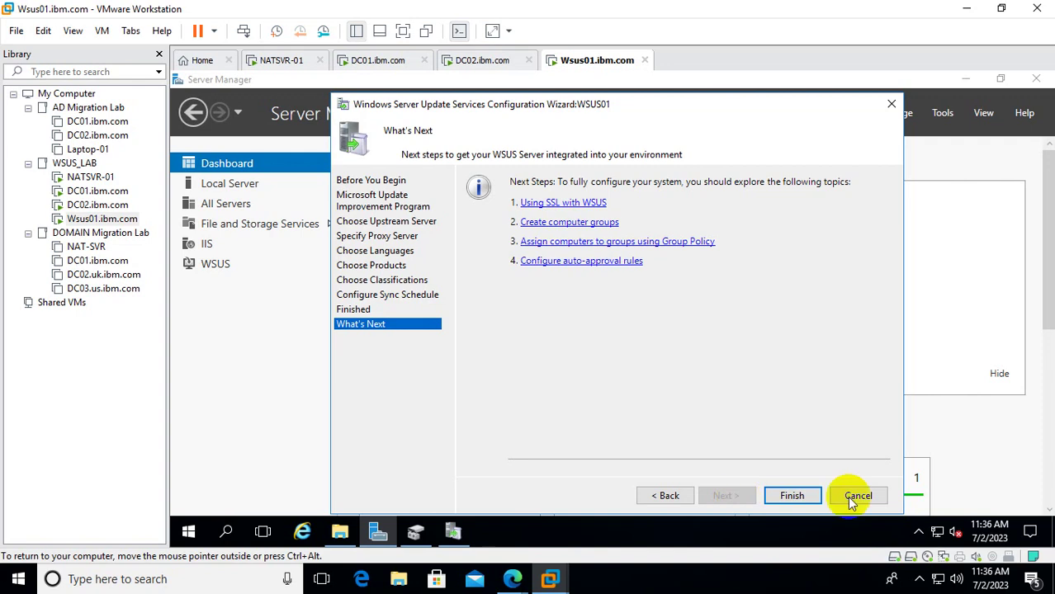
Finish the wizard and open a maximized Update Services console on the WSUS01 overview.
left_click(792, 497)
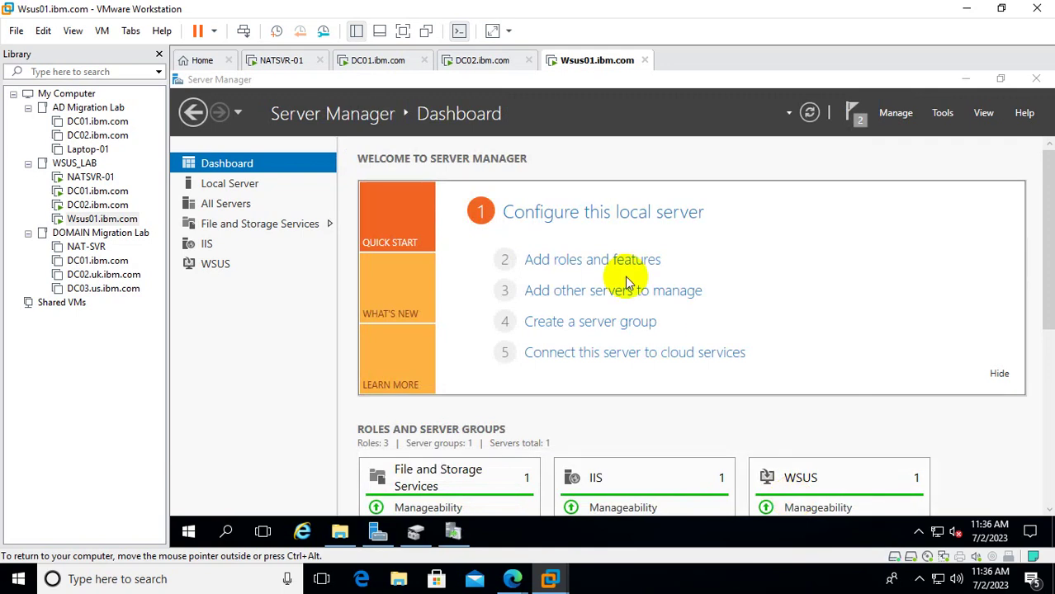
left_click(453, 532)
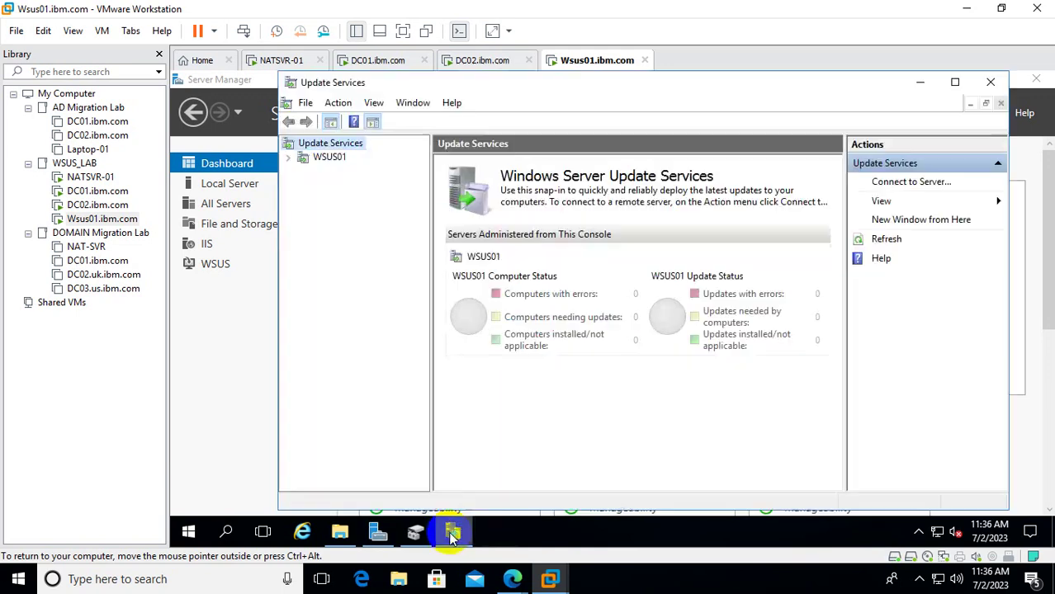
left_click(955, 81)
left_click(216, 153)
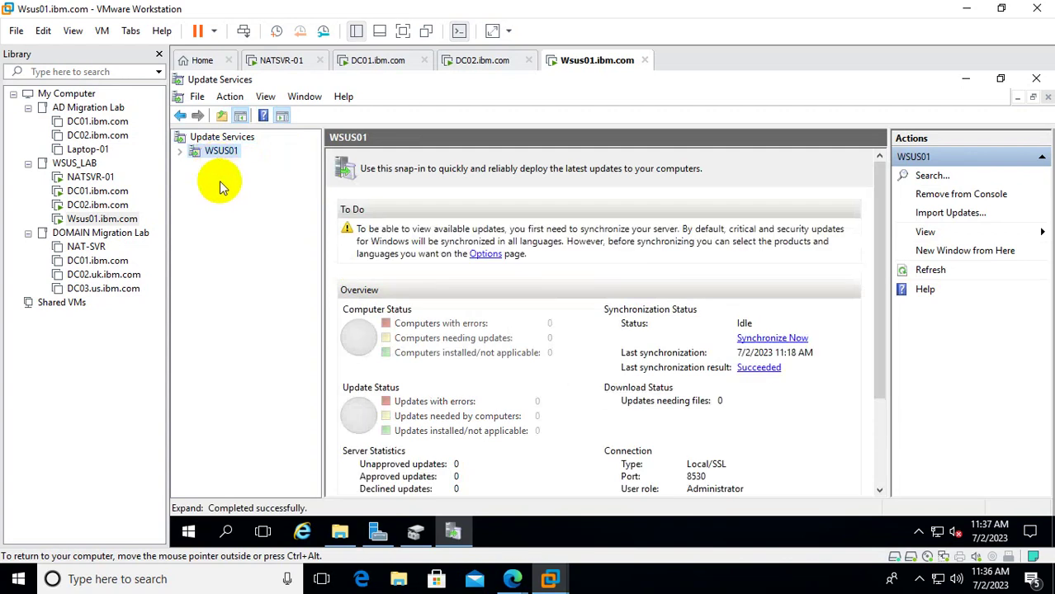
Expand WSUS01, start a synchronization now, and view the Updates summary.
left_click(179, 153)
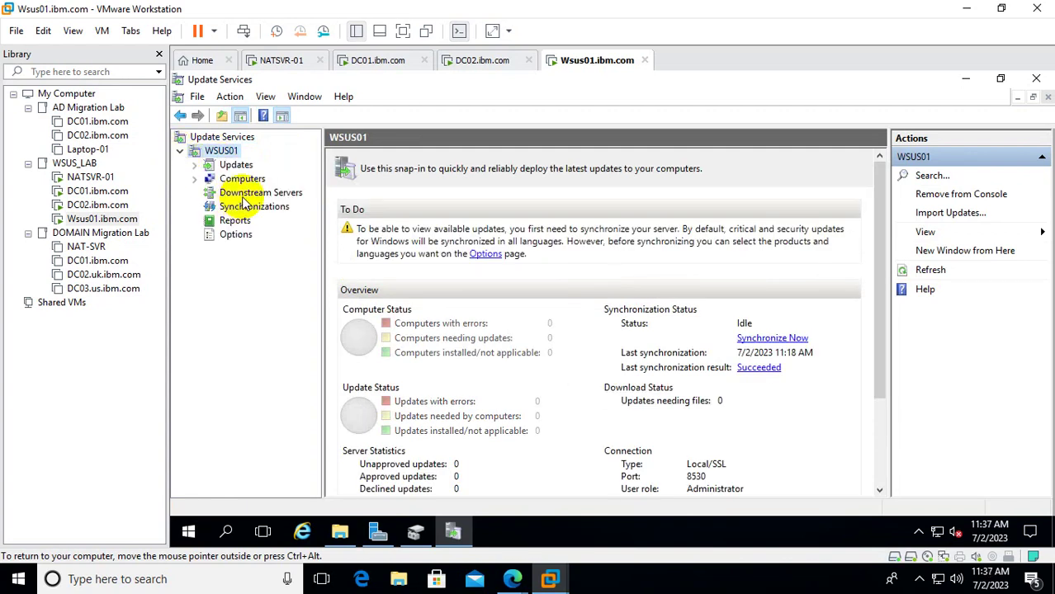
left_click(777, 347)
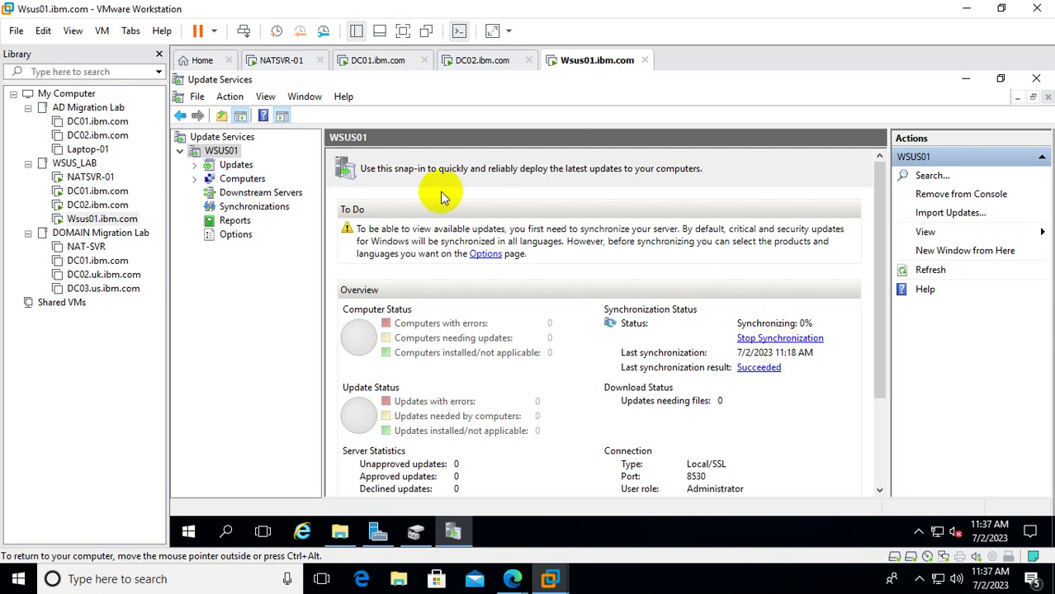
left_click(237, 165)
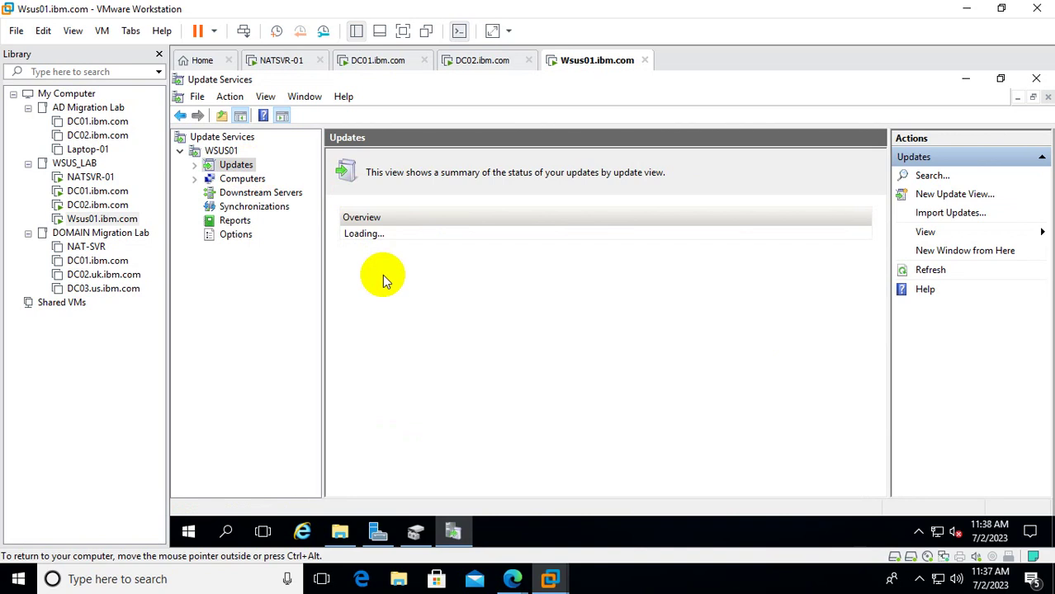
Review the WSUS01 overview and Updates summary, then view Downstream Servers, which lists 0 servers.
left_click(221, 151)
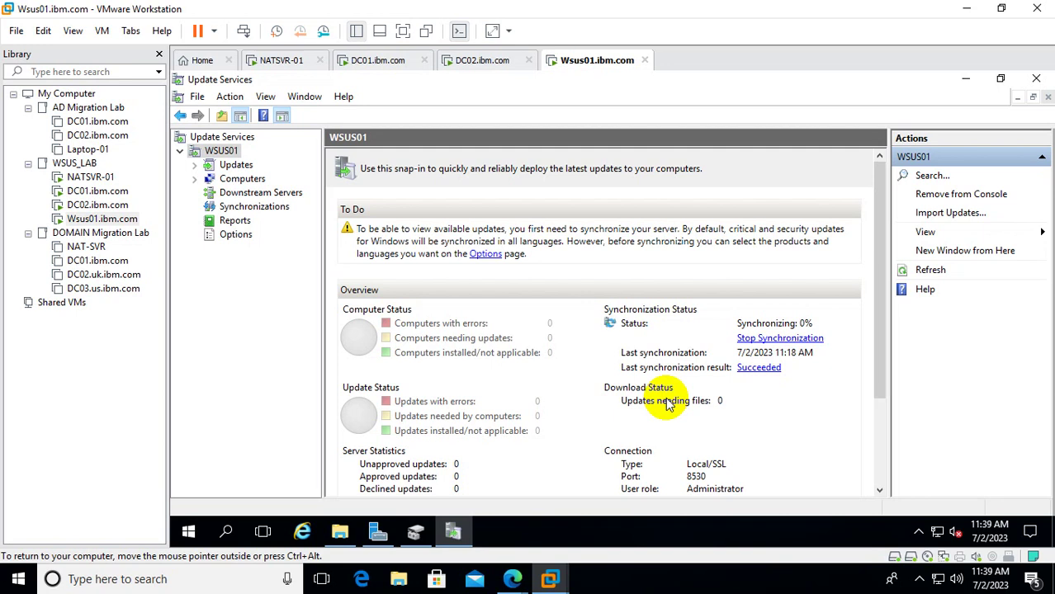
left_click(236, 164)
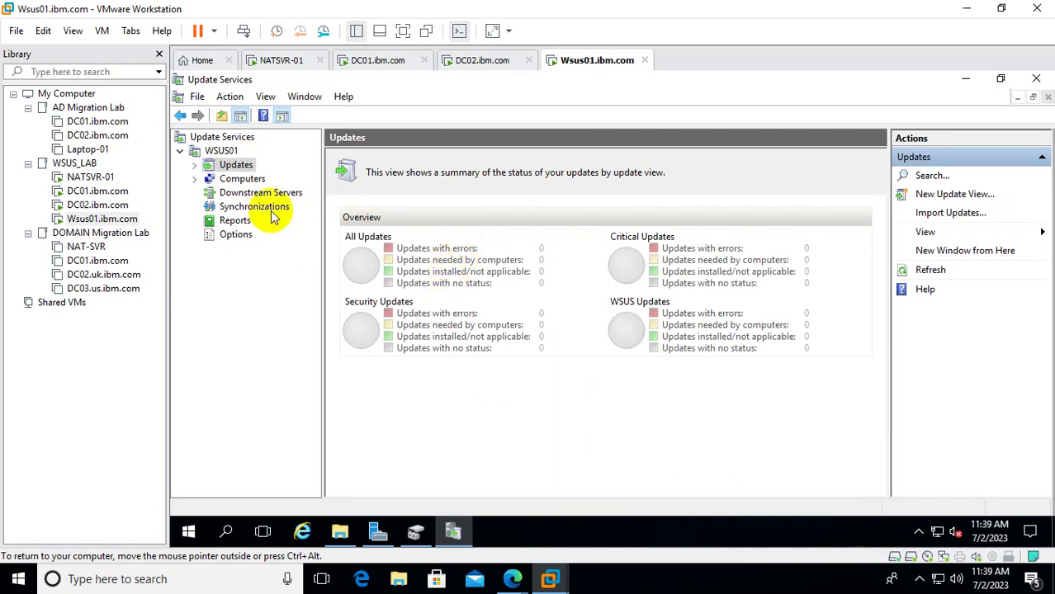
left_click(231, 152)
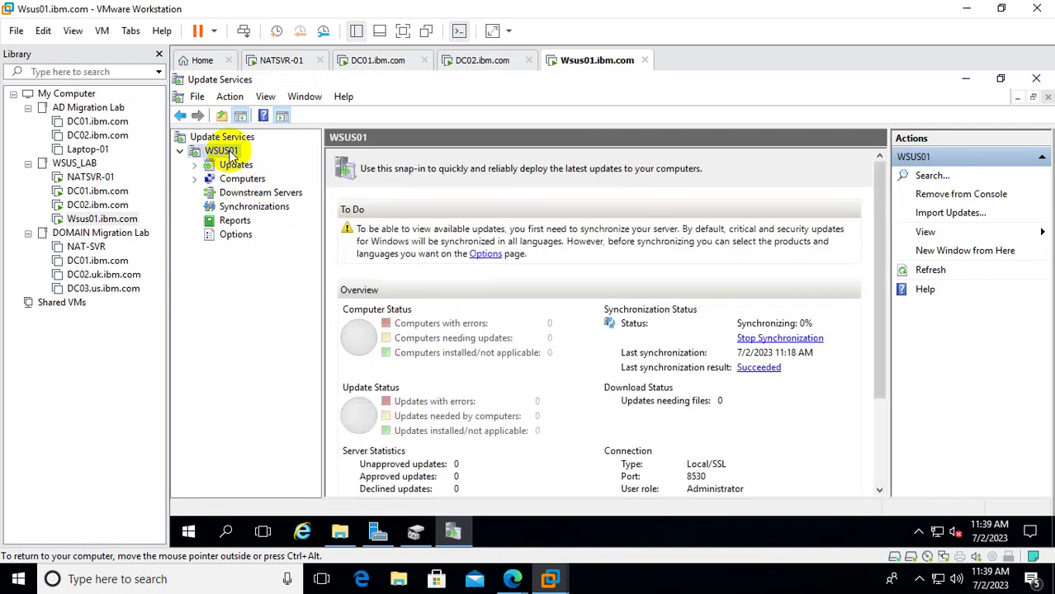
left_click(252, 193)
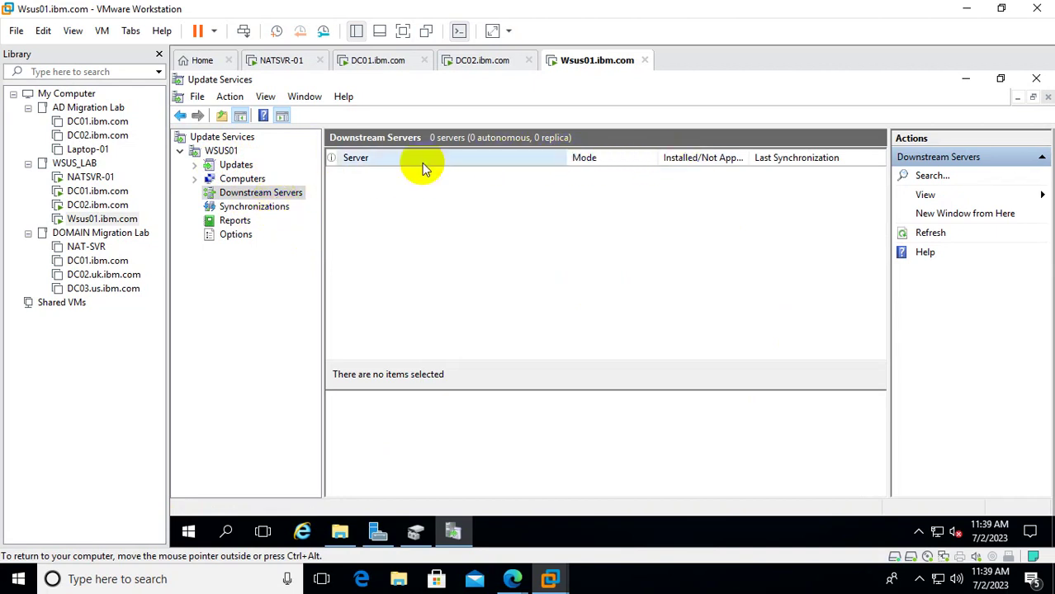
Check Synchronizations, then expand Updates and open All Updates, which shows 0 updates.
left_click(248, 207)
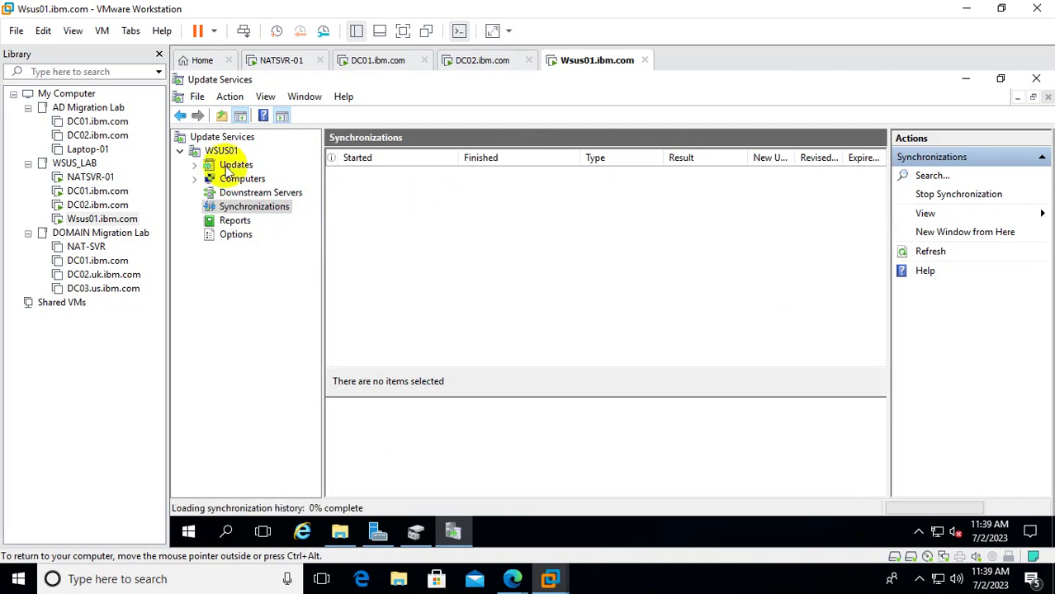
left_click(194, 165)
left_click(246, 178)
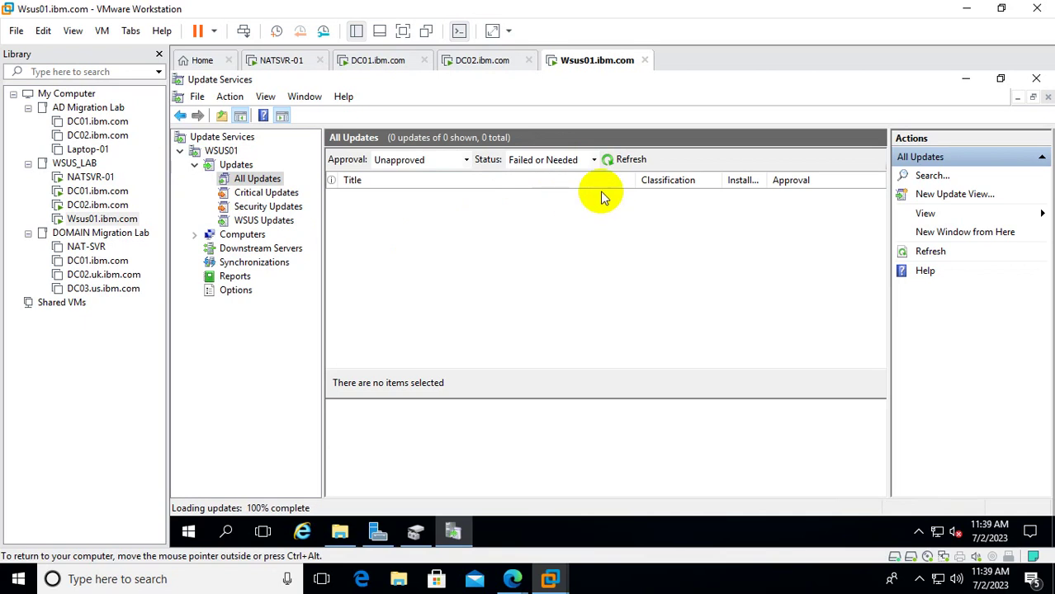
Filter All Updates to status Any and approval Any Except Declined, and refresh twice.
left_click(593, 160)
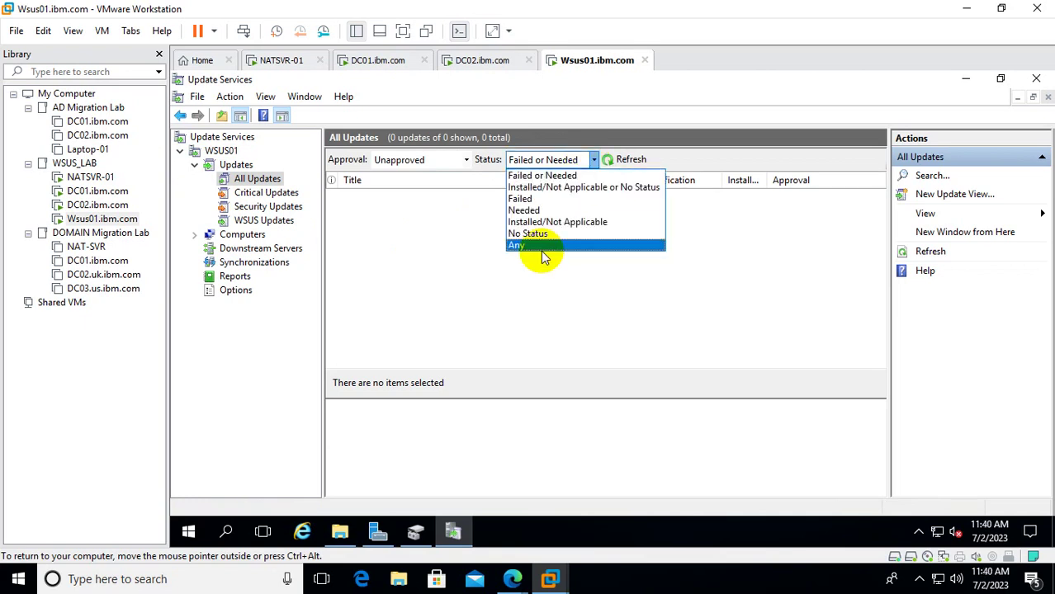
left_click(521, 247)
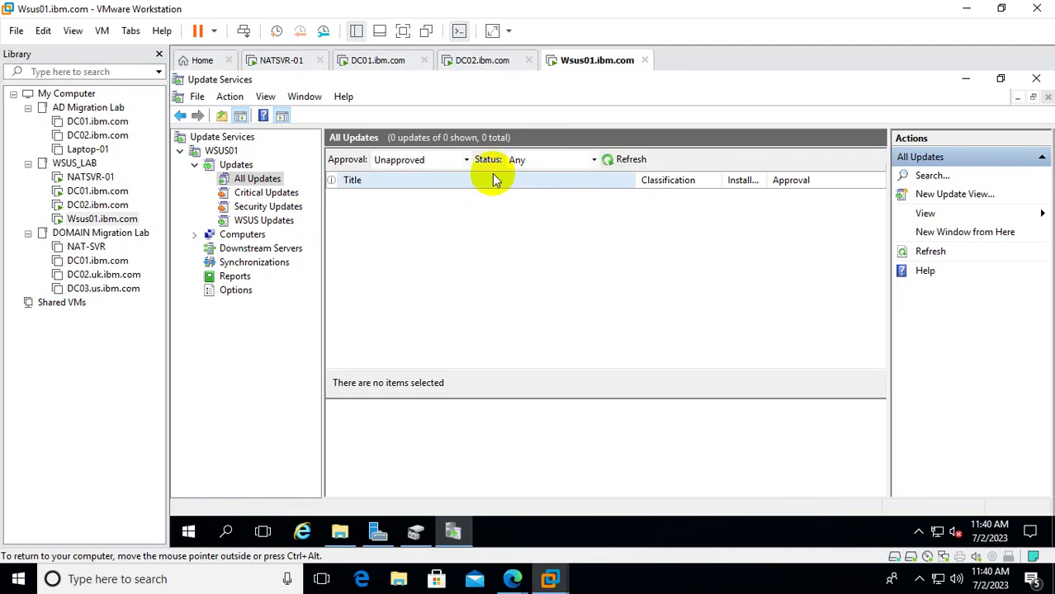
left_click(464, 164)
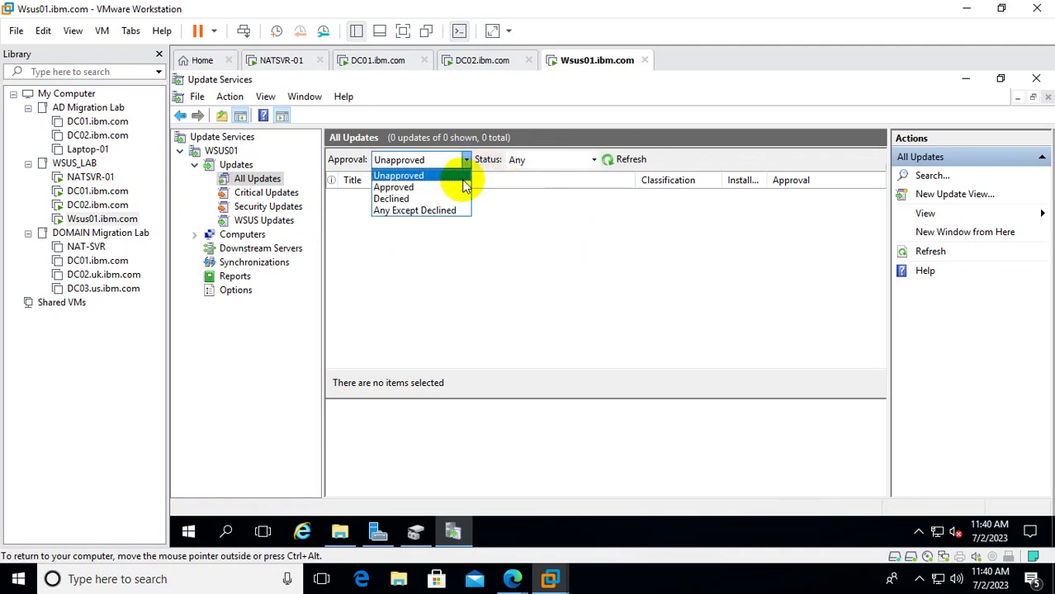
left_click(444, 211)
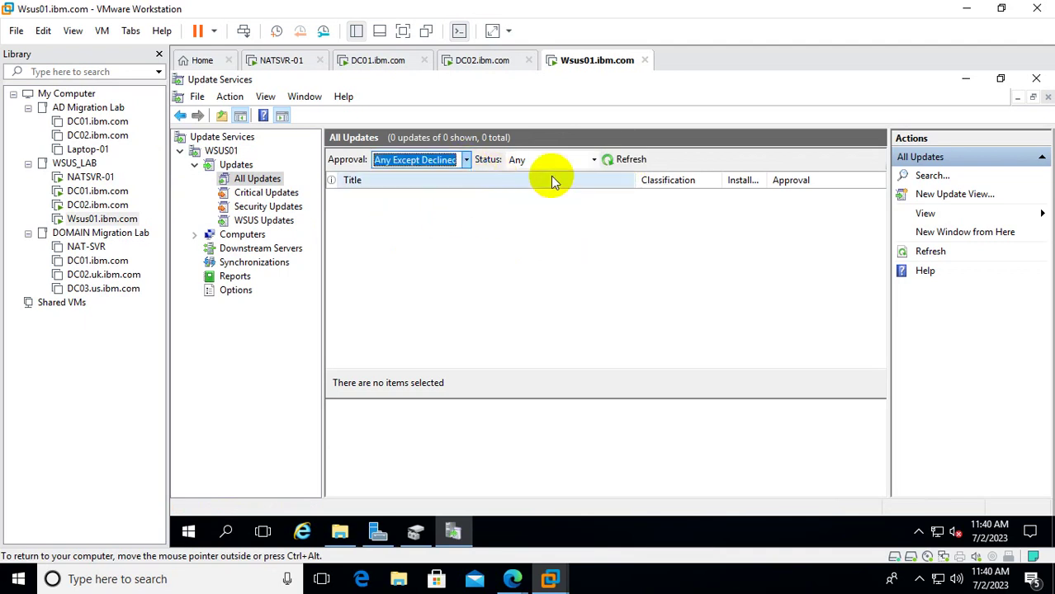
left_click(636, 160)
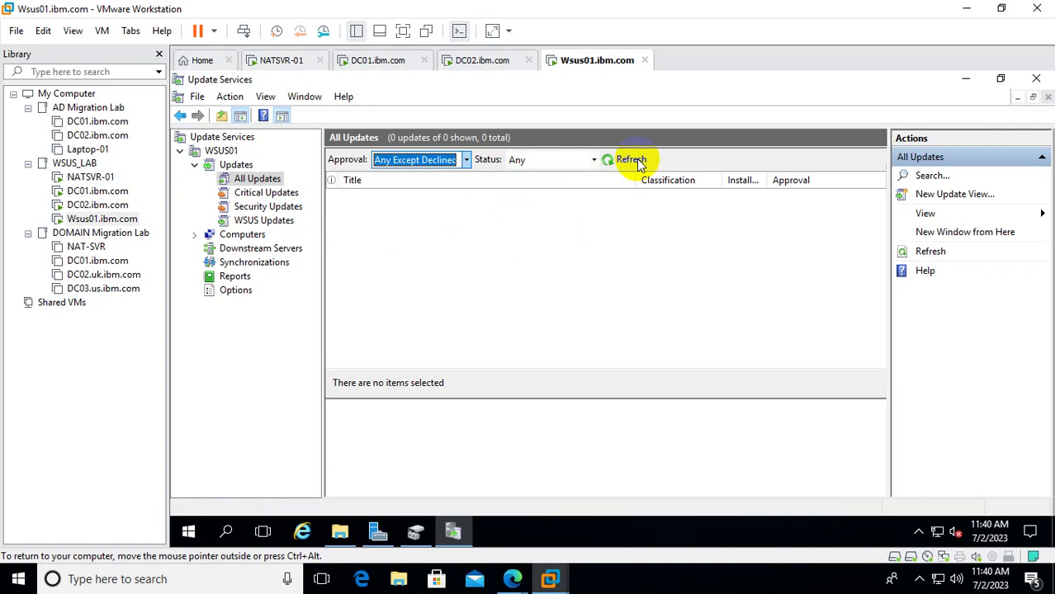
left_click(634, 160)
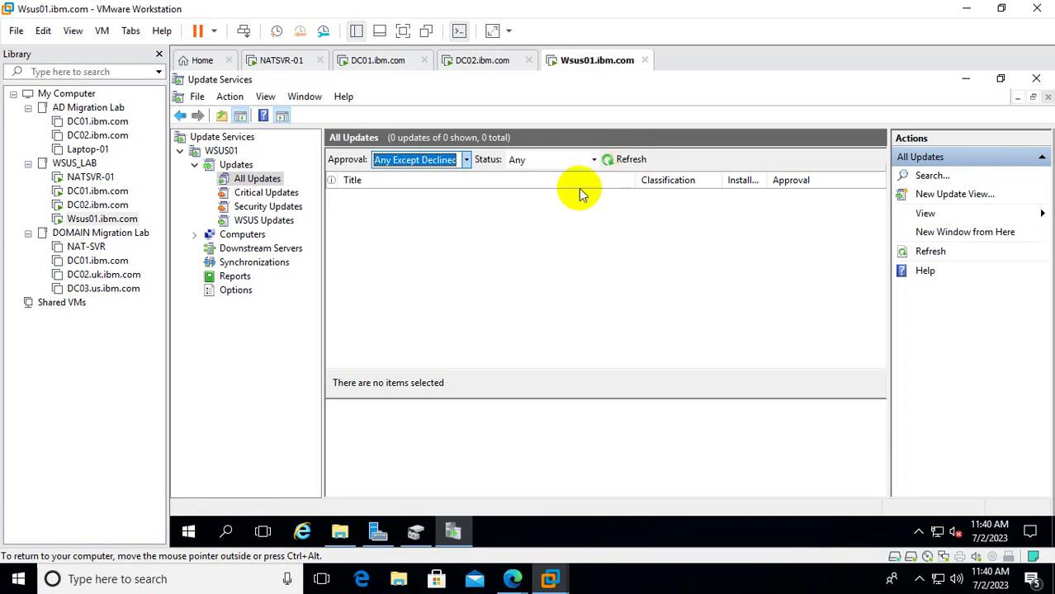
Show Critical Updates with status Any and refresh the still-empty list twice.
left_click(250, 194)
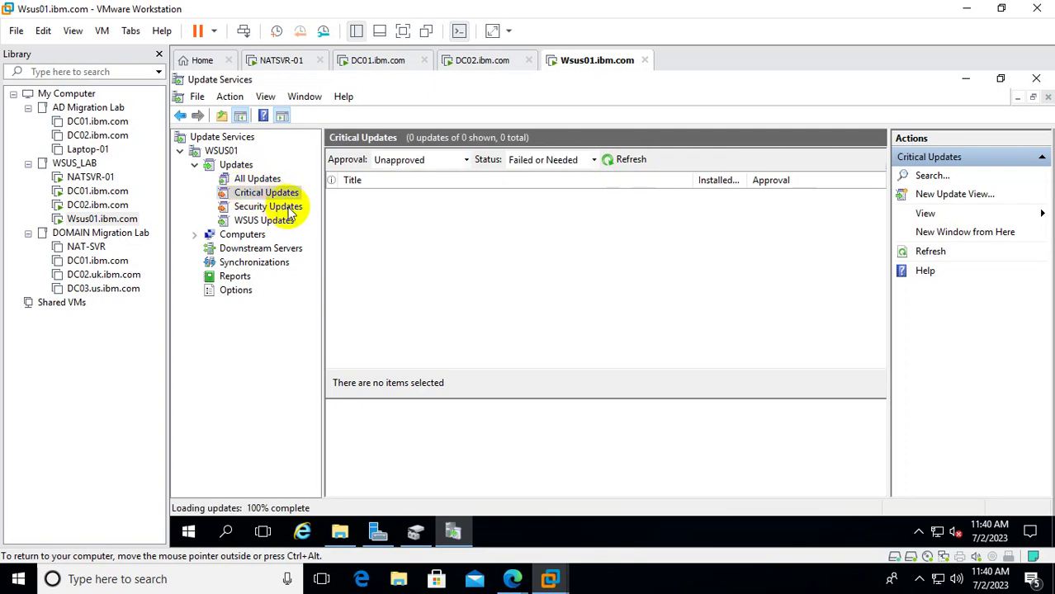
left_click(530, 163)
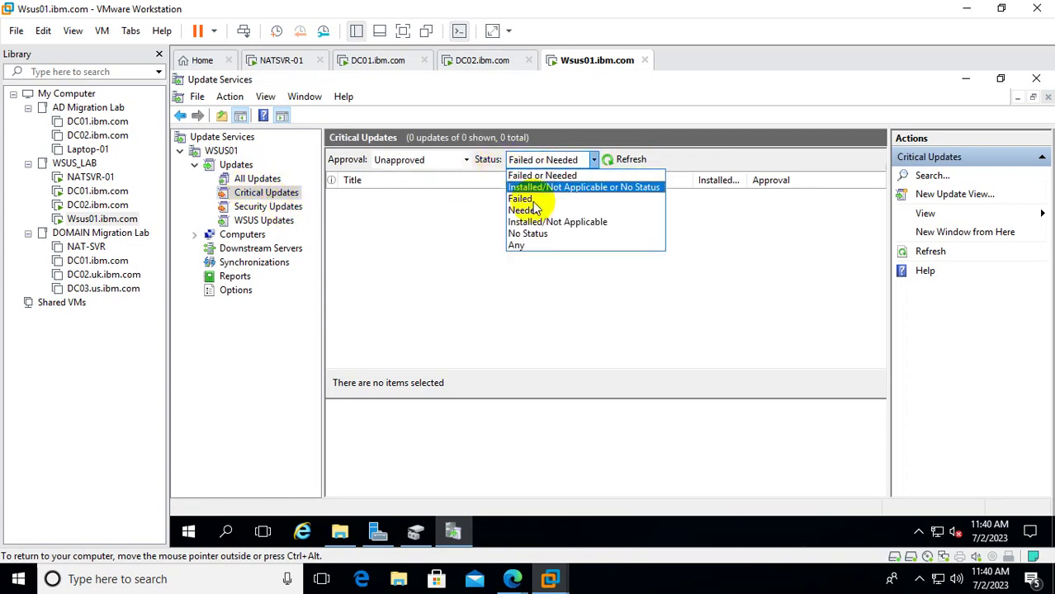
left_click(519, 246)
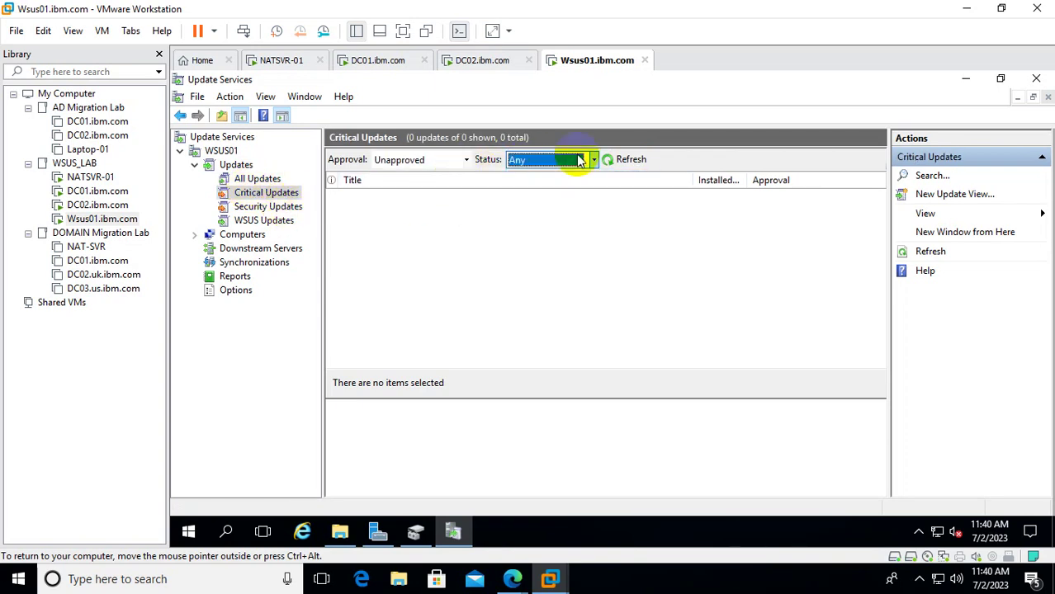
left_click(626, 162)
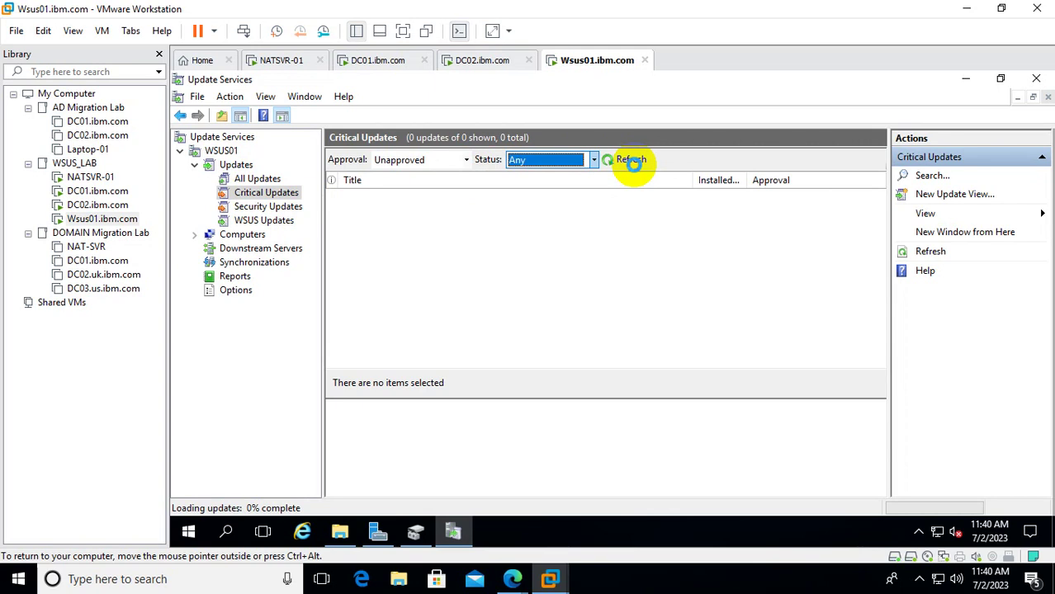
left_click(632, 161)
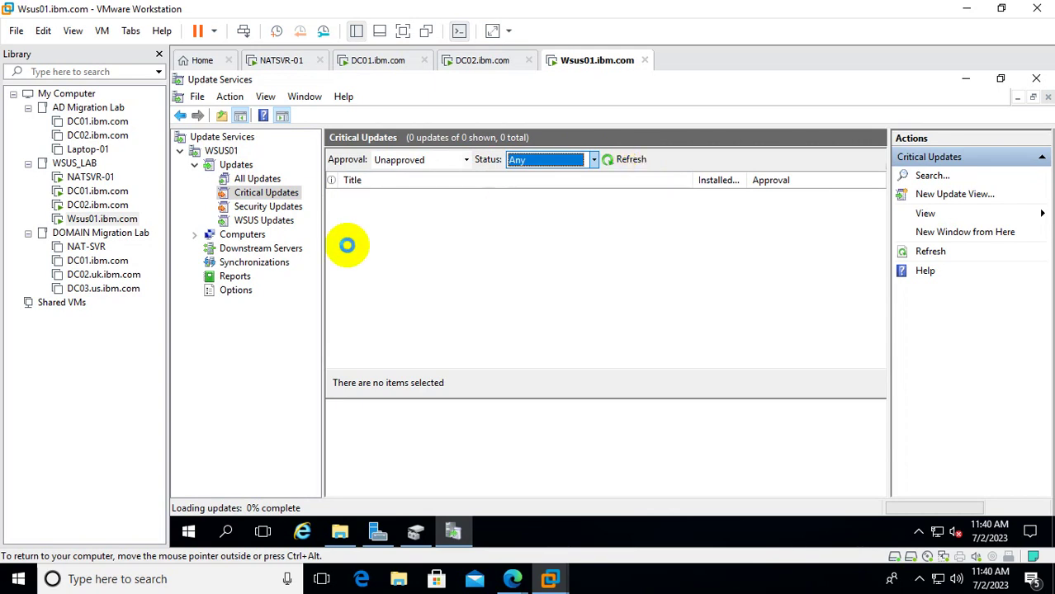
Open the Reports node, then the Computers summary view.
left_click(237, 278)
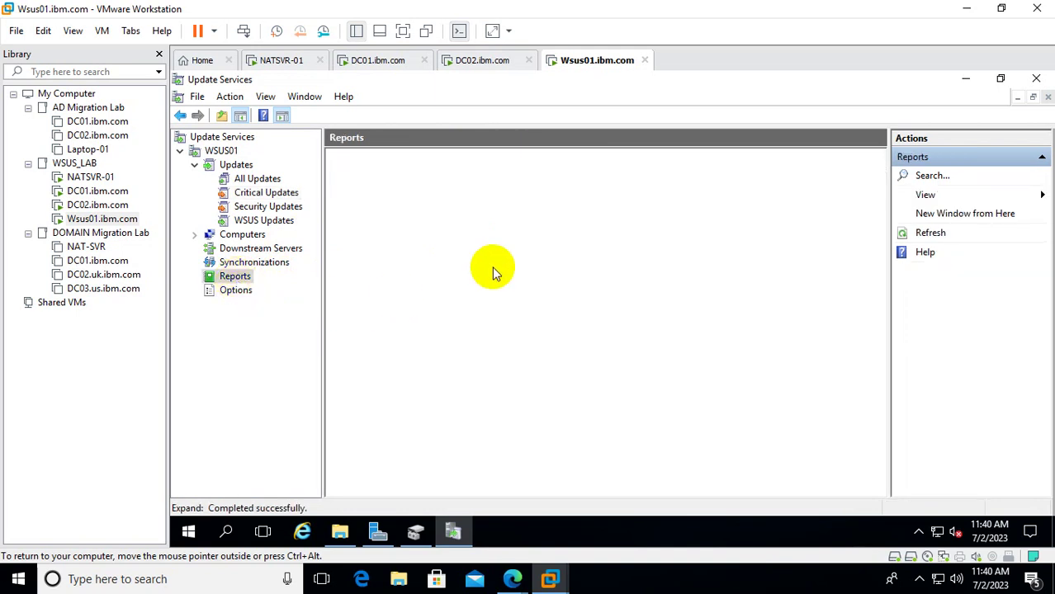
left_click(237, 240)
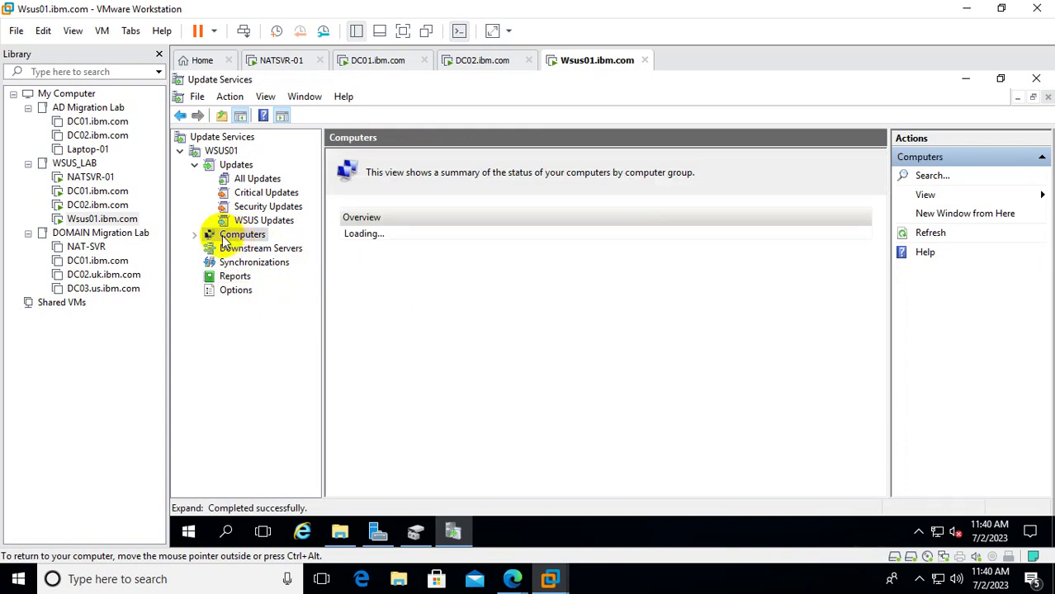
List All Computers with status Any (dc02.ibm.com, wsus01.ibm.com), then switch to the DC01.ibm.com VM.
left_click(195, 235)
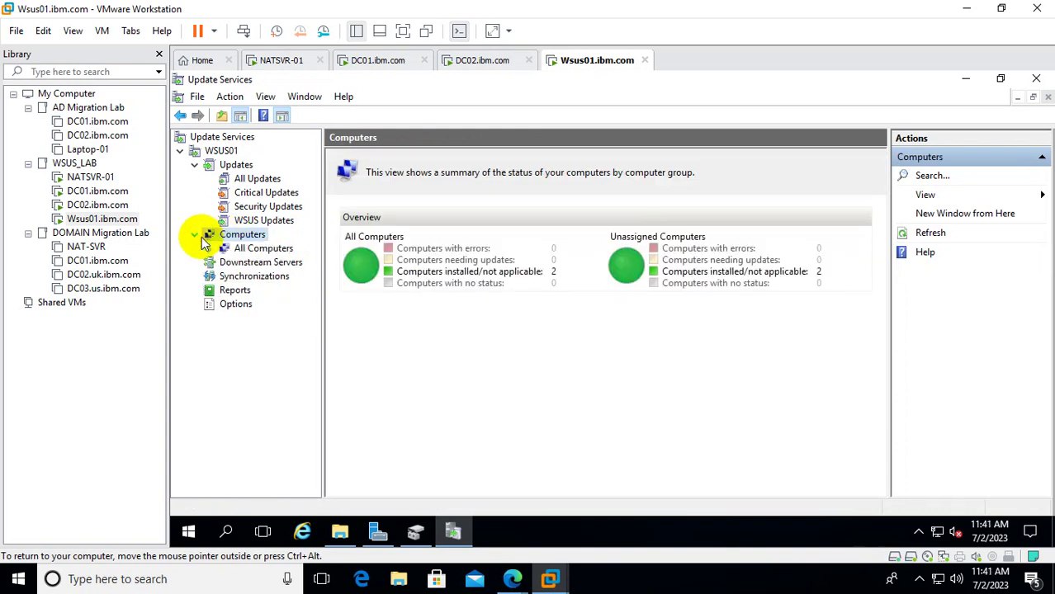
left_click(256, 249)
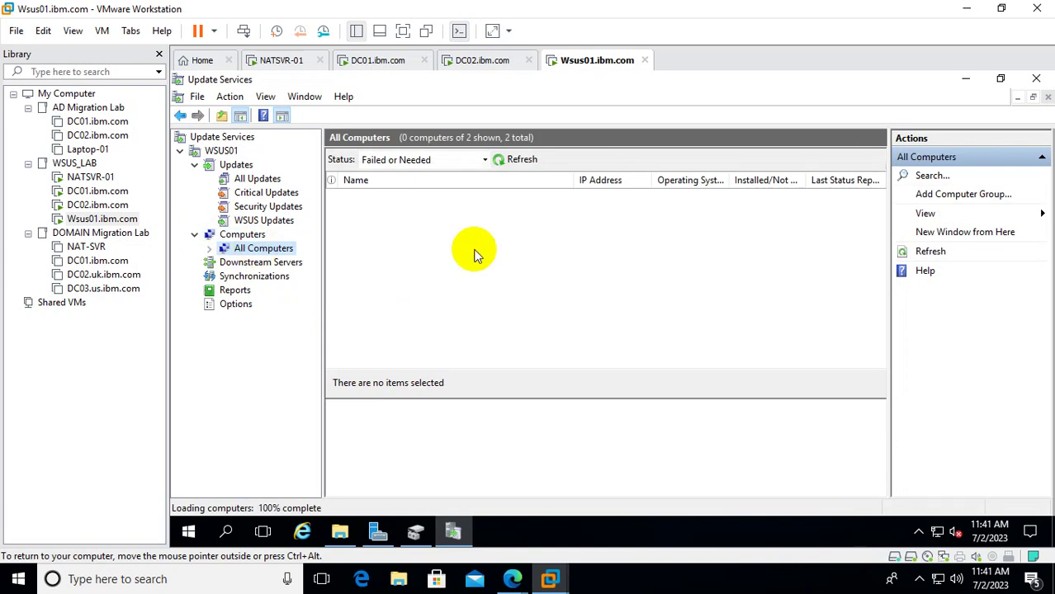
left_click(486, 161)
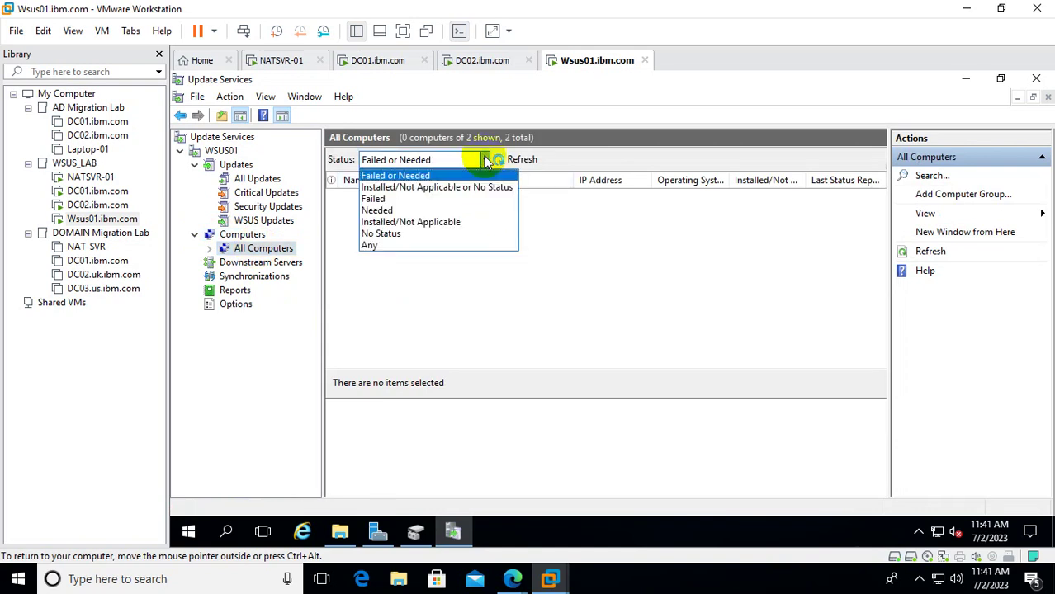
left_click(401, 246)
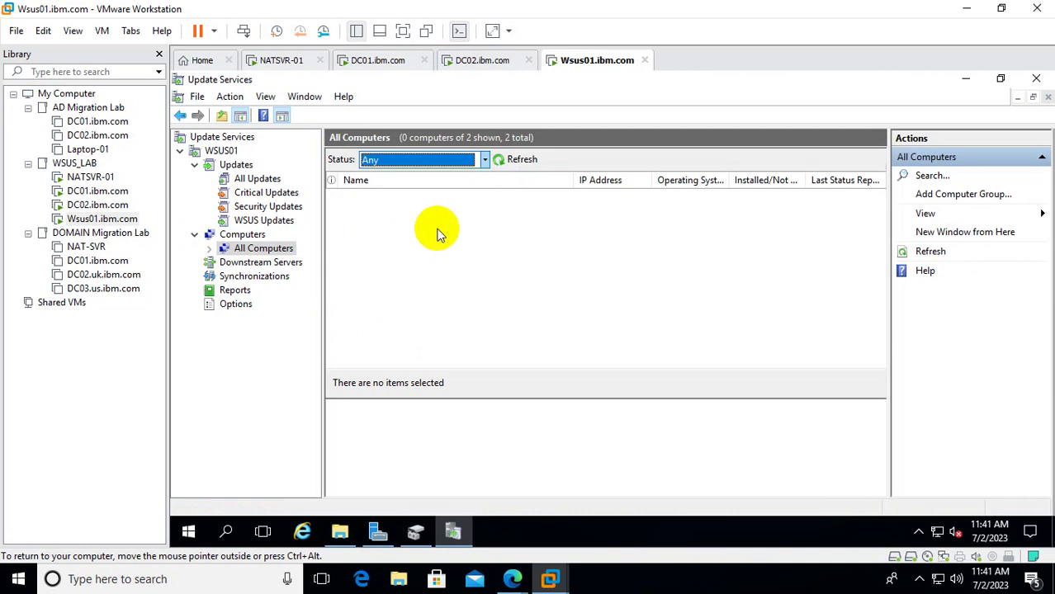
left_click(508, 162)
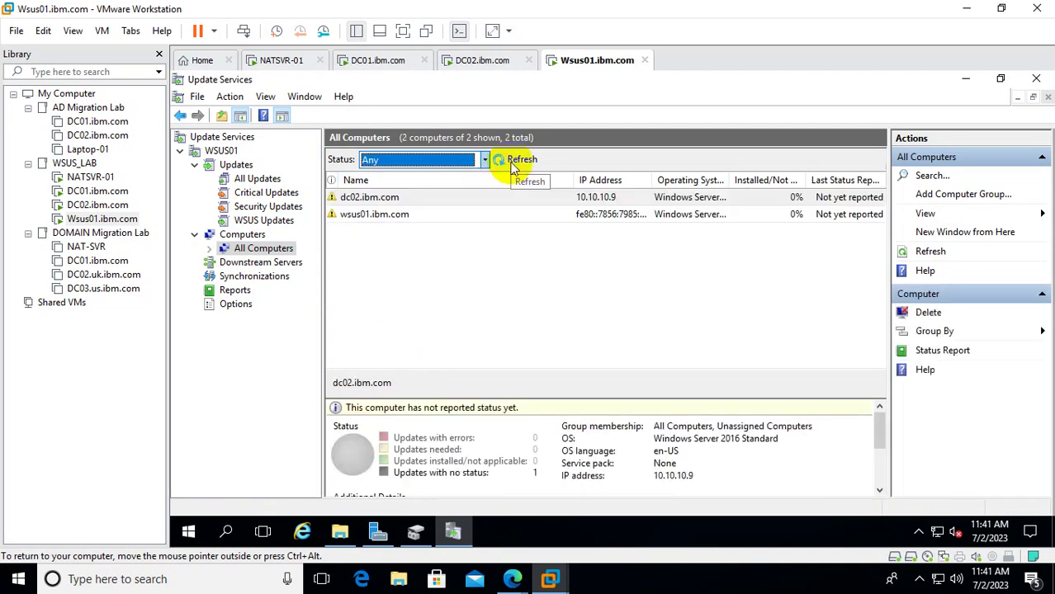
left_click(108, 192)
left_click(418, 276)
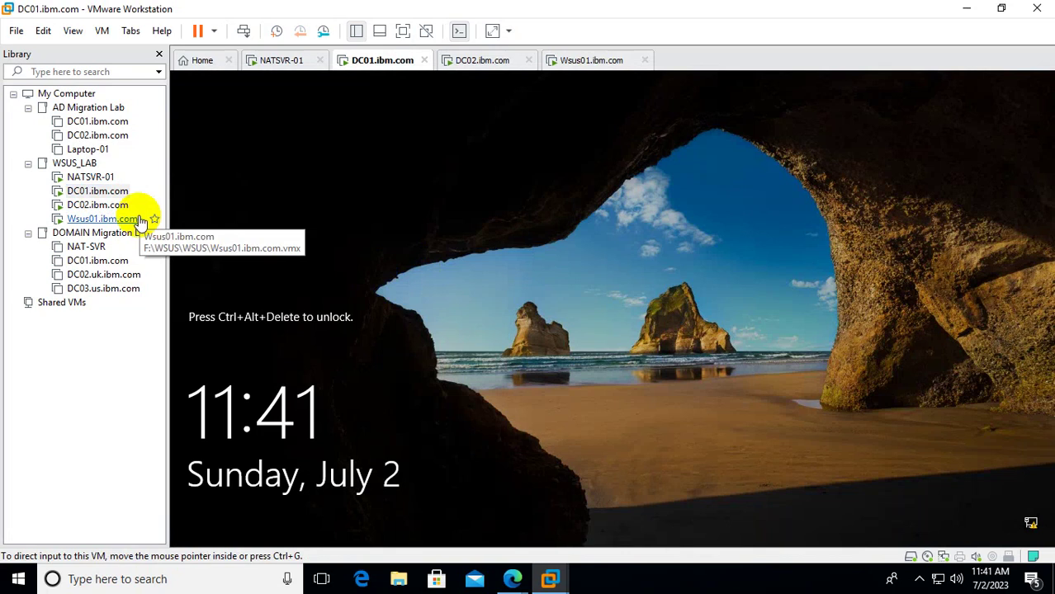
Unlock DC01 by sending Ctrl+Alt+Del and entering the account password.
right_click(113, 193)
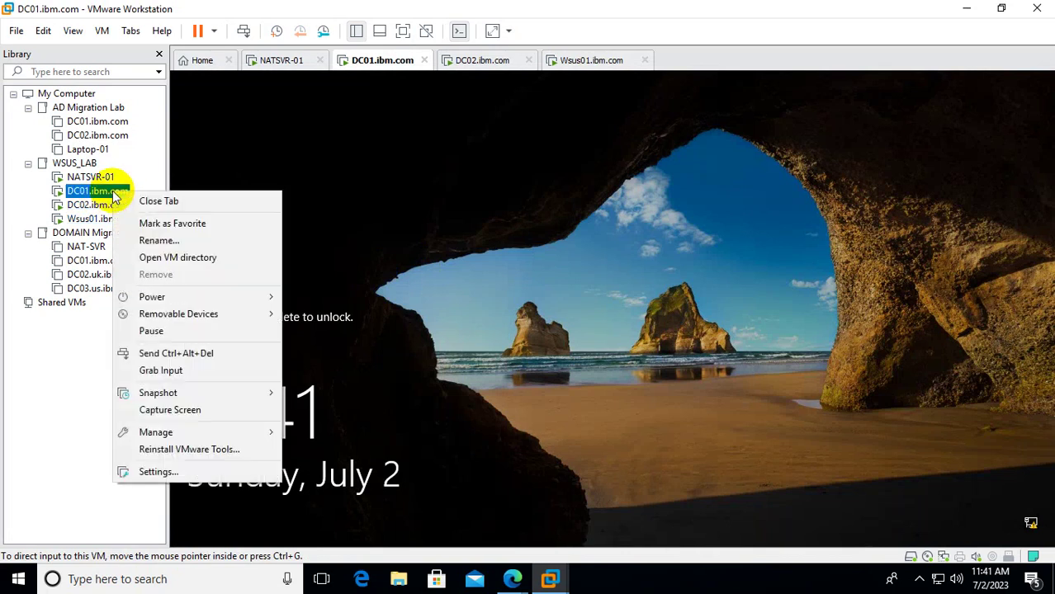
left_click(206, 354)
left_click(579, 370)
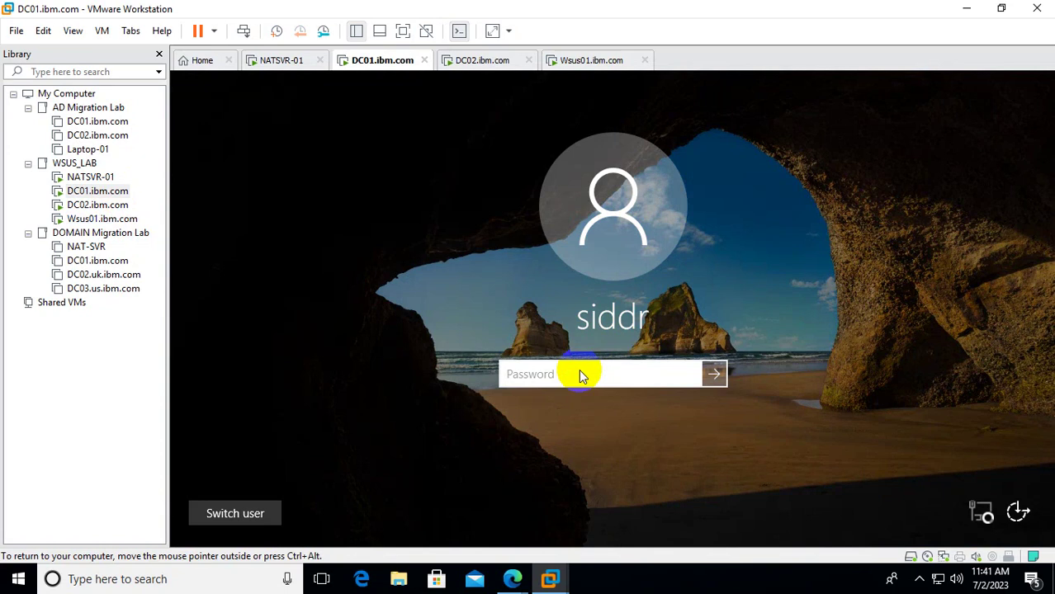
type("Password@12")
key("Return")
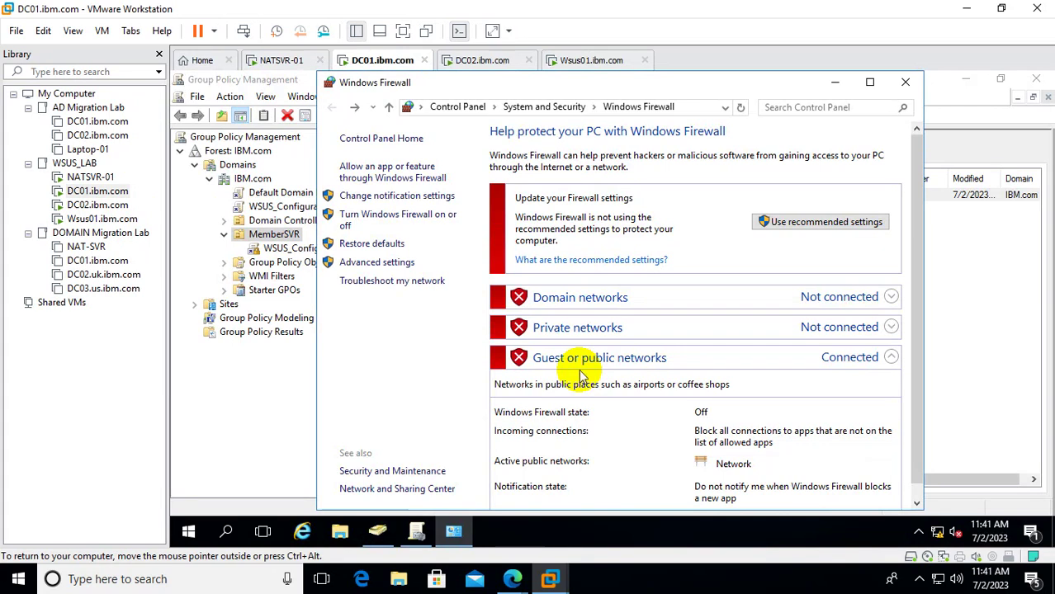
Close the Windows Firewall, Group Policy Management and Active Directory Users and Computers windows.
left_click(907, 83)
left_click(1037, 83)
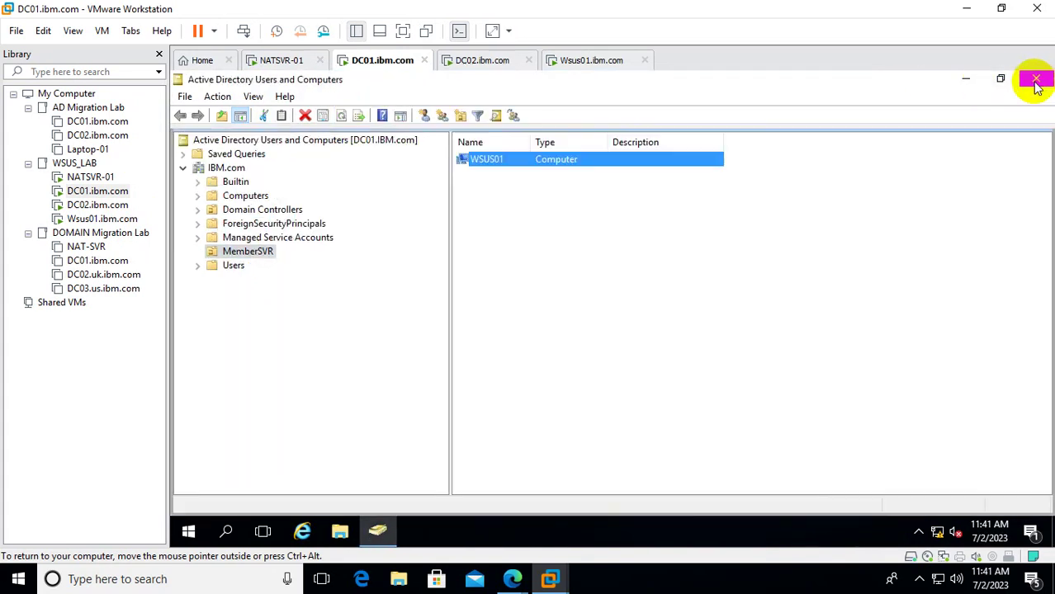
left_click(1036, 82)
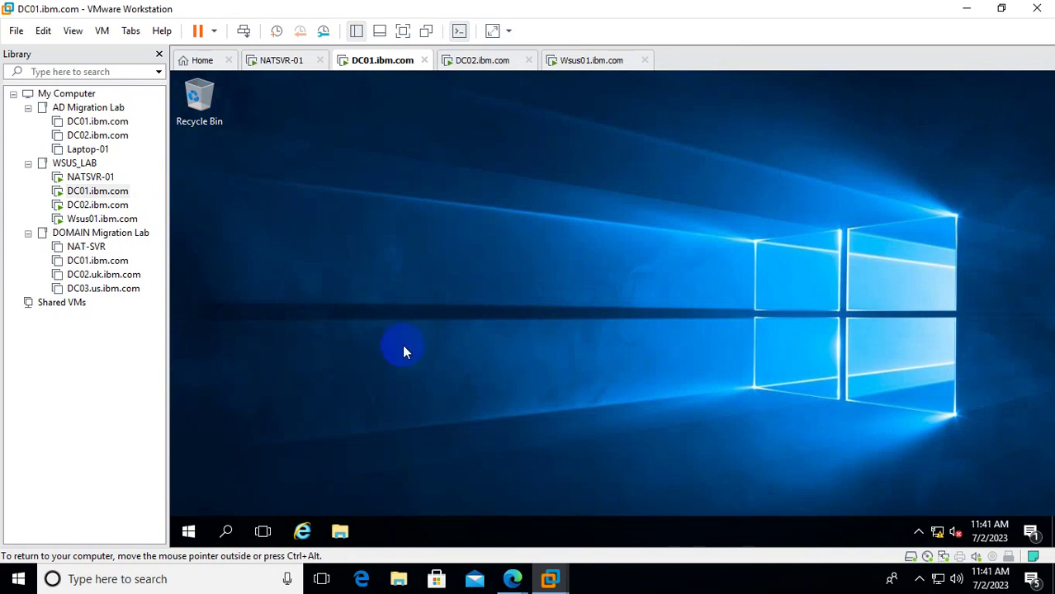
Launch Command Prompt (Admin) on DC01 and accept the UAC prompt.
right_click(195, 533)
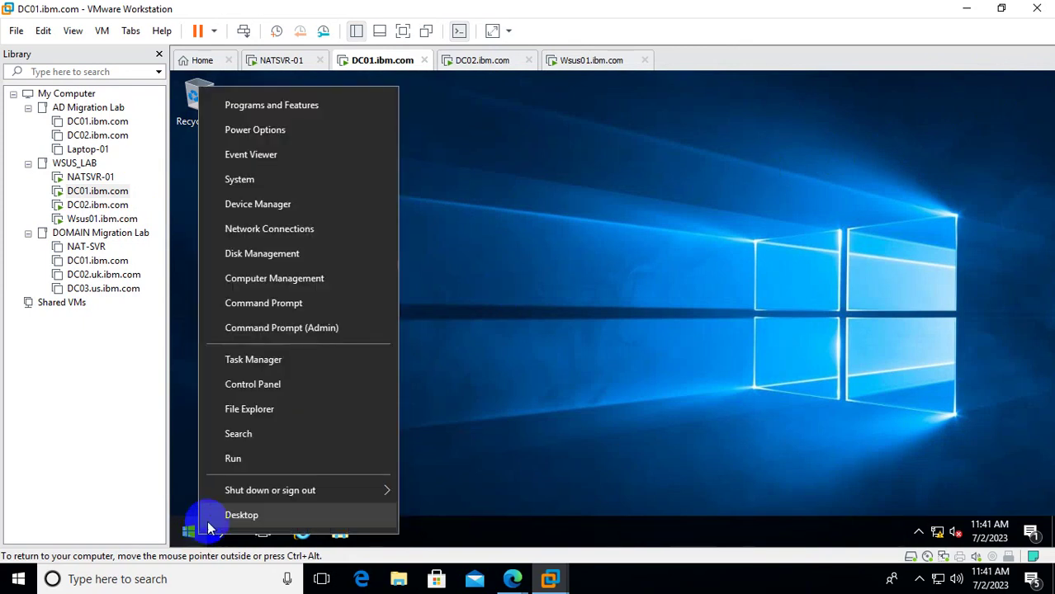
left_click(340, 330)
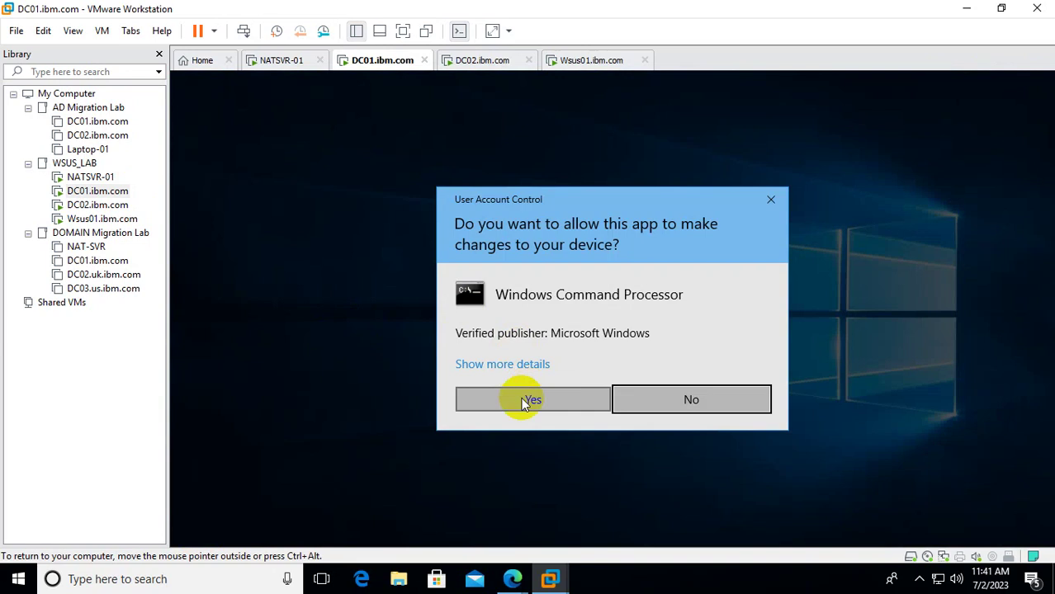
left_click(526, 400)
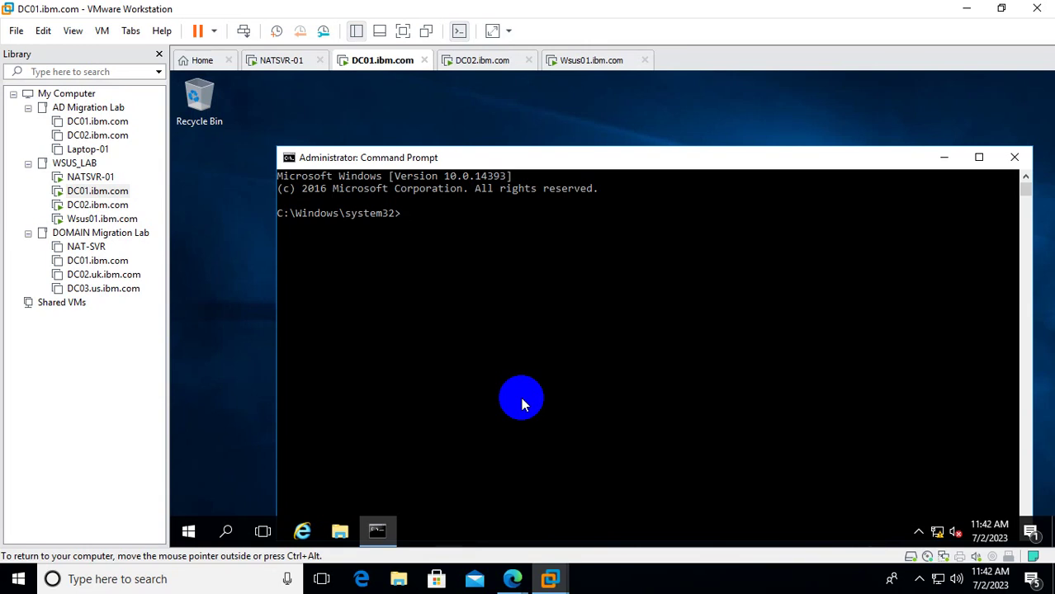
Run wuauclt /detectnow, correcting the misspelled 'wauclt' command.
type("wauclt")
type("/detectnow")
key("Return")
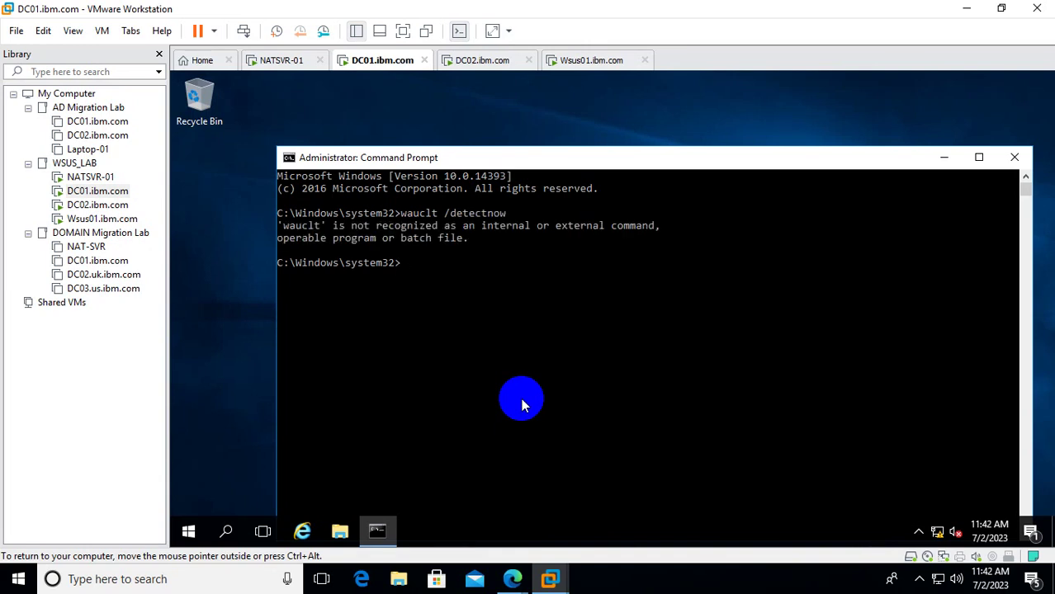
key("Up")
key("Left")
key("Left")
key("Left")
key("Left")
key("Left")
key("Left")
key("Left")
key("Left")
key("Left")
key("Left")
key("Left")
key("Left")
key("Left")
key("Left")
key("Left")
key("Left")
type("u")
key("Return")
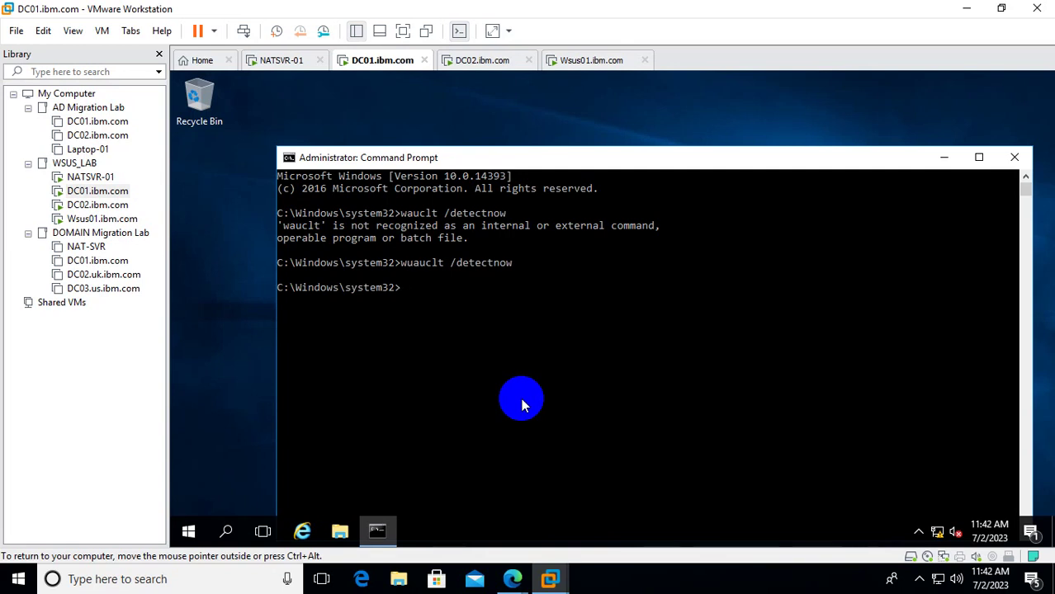
Run wuauclt /reportnow to send the status report to WSUS.
key("Up")
key("BackSpace")
key("BackSpace")
key("BackSpace")
key("BackSpace")
key("BackSpace")
key("BackSpace")
key("BackSpace")
key("BackSpace")
key("BackSpace")
type("reportnow")
key("Return")
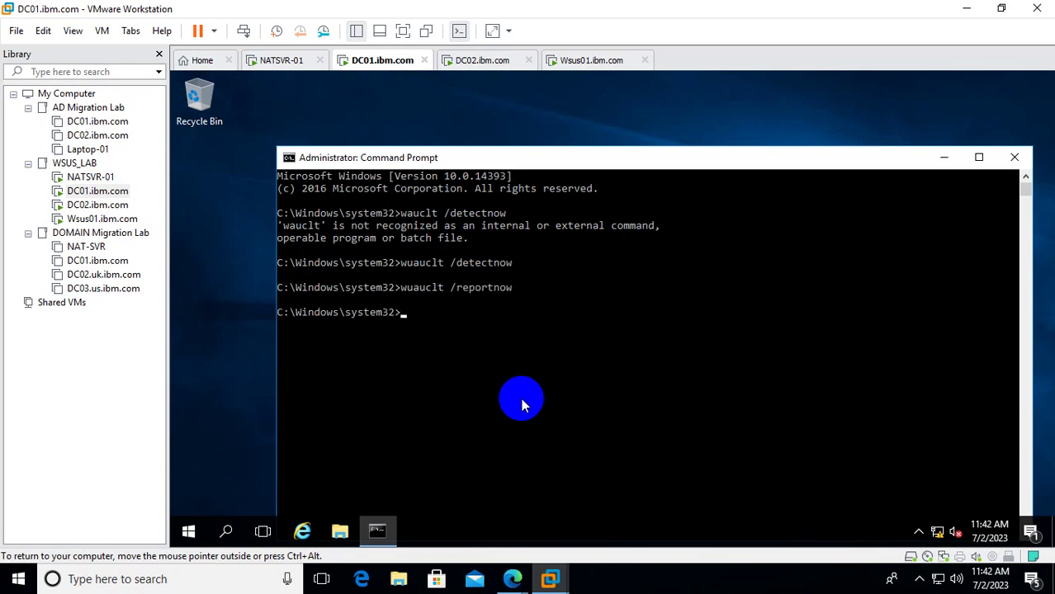
Rerun wuauclt /detectnow and /reportnow several more times, then switch to the Wsus01 VM.
key("Up")
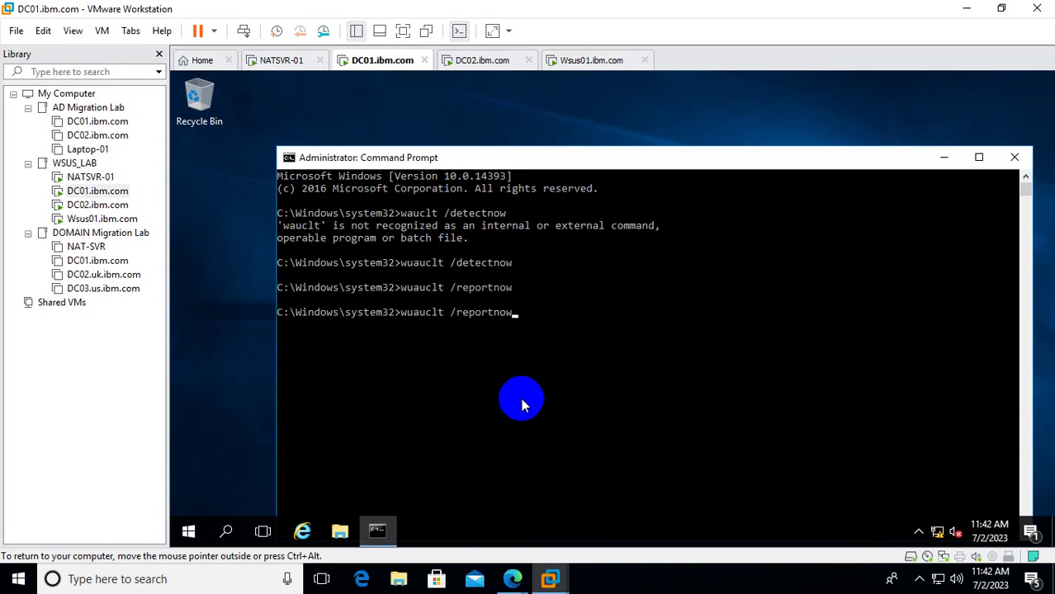
key("Up")
key("Return")
key("Up")
key("Return")
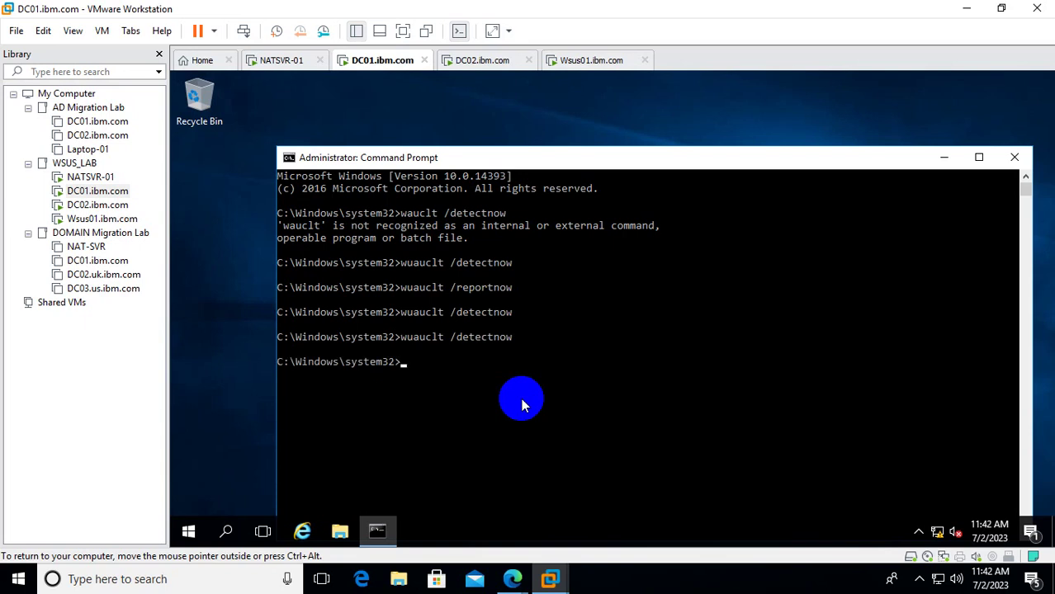
key("Up")
key("Up")
key("Return")
key("Up")
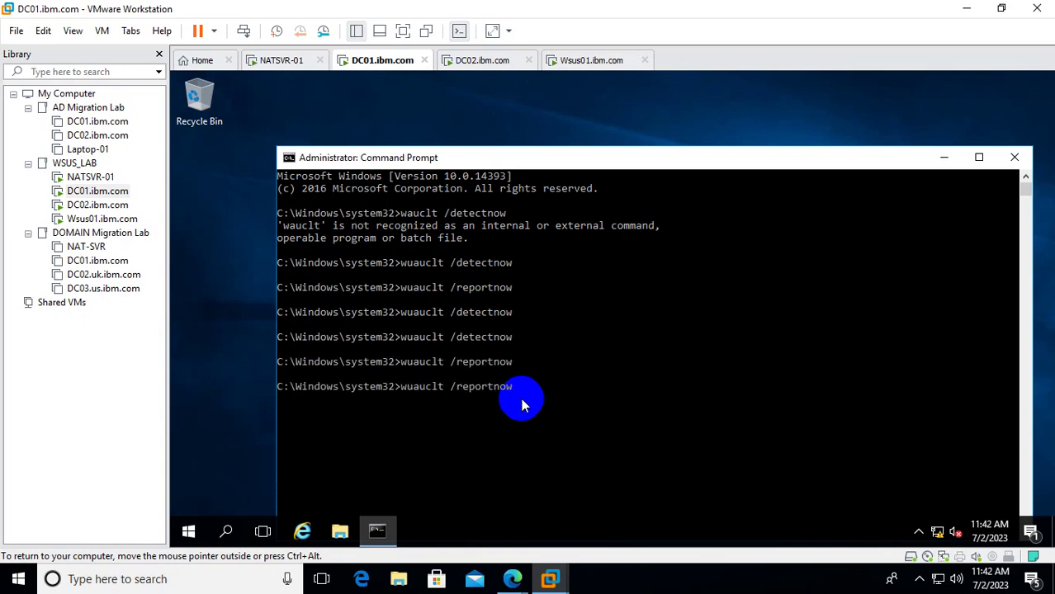
key("Return")
key("Up")
key("Up")
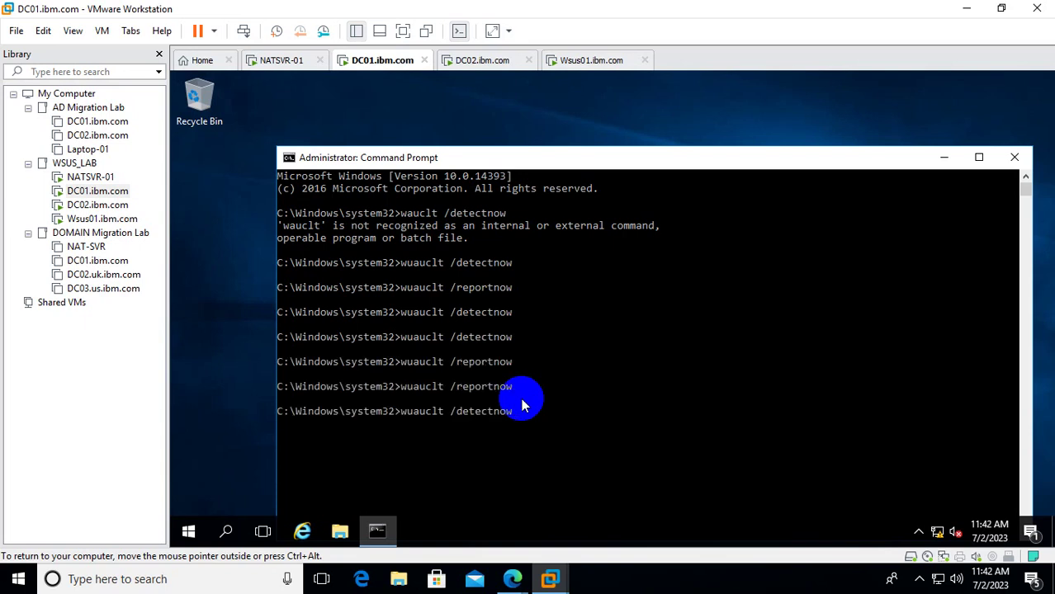
key("Return")
key("Up")
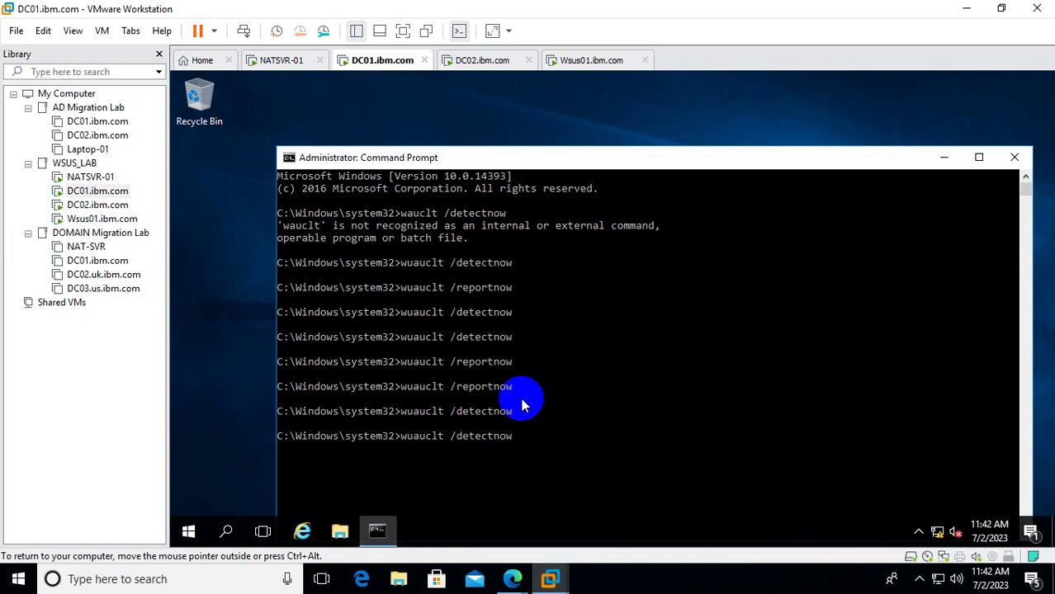
key("Return")
key("Up")
key("Return")
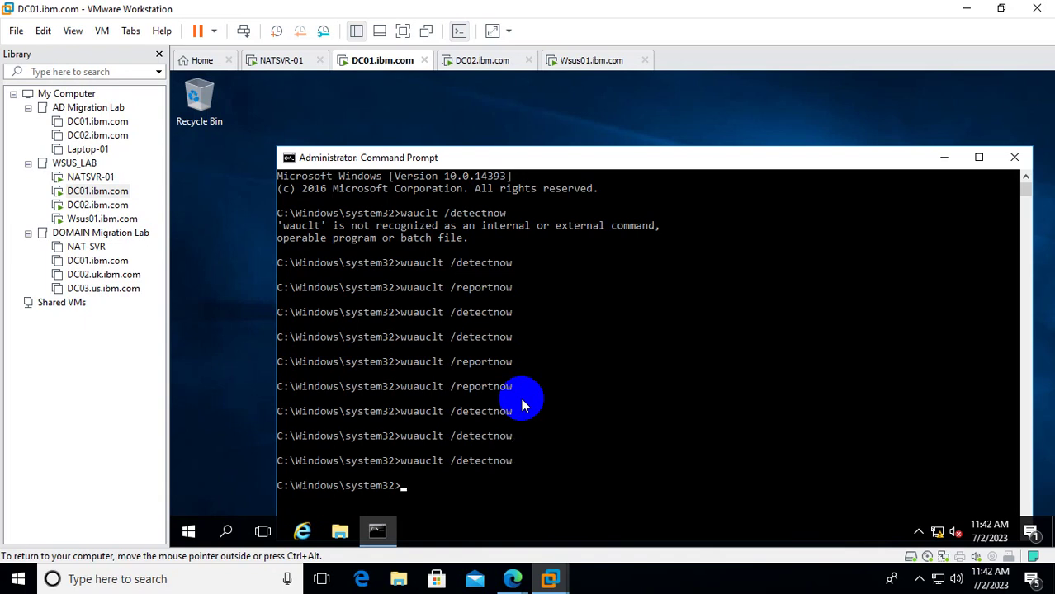
key("Up")
key("Up")
key("Return")
key("Up")
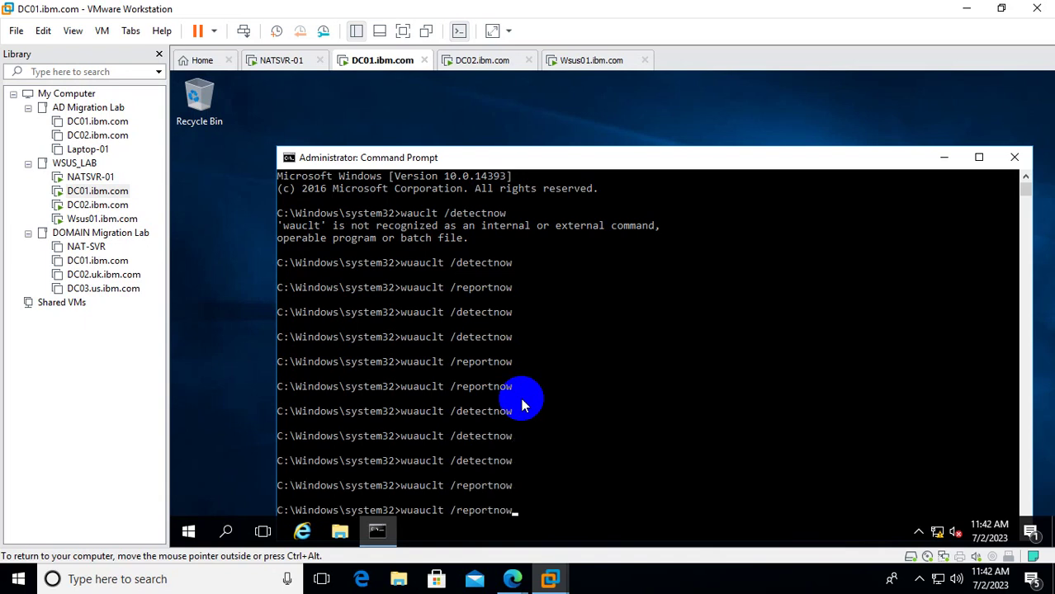
key("Up")
key("Return")
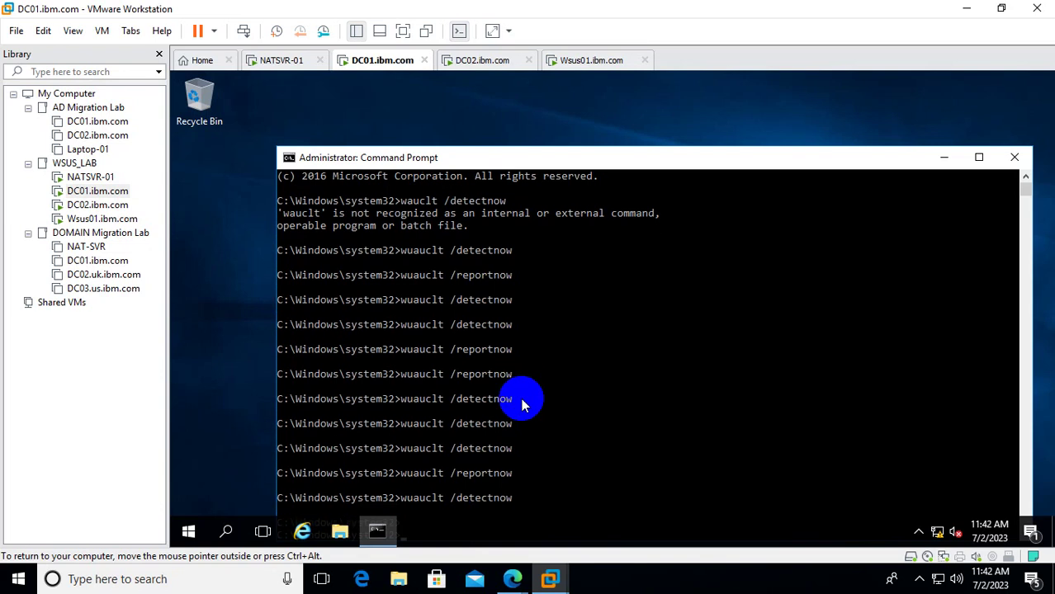
key("Up")
key("Up")
key("Return")
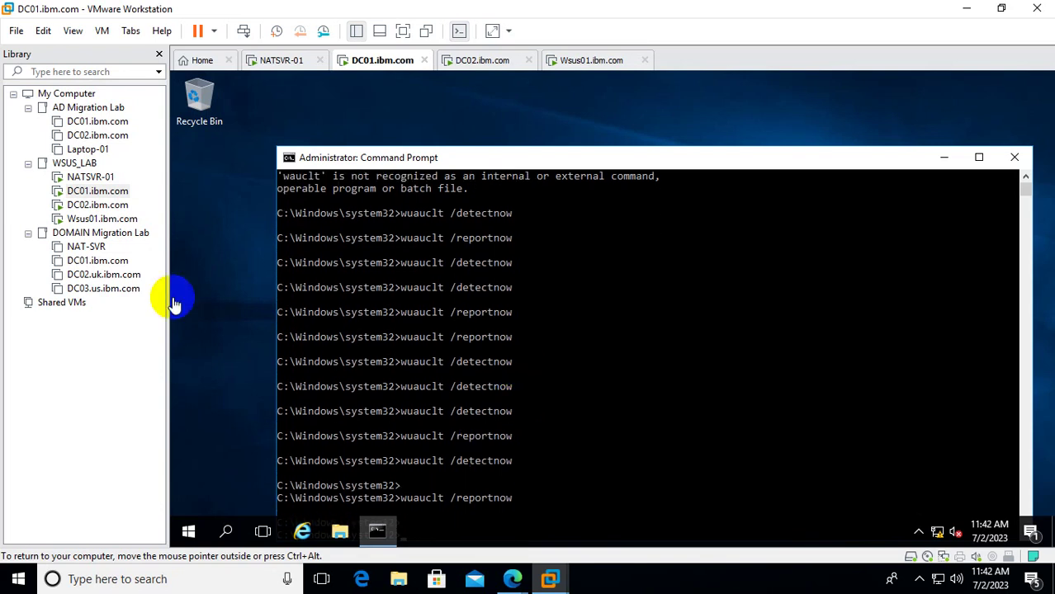
left_click(102, 219)
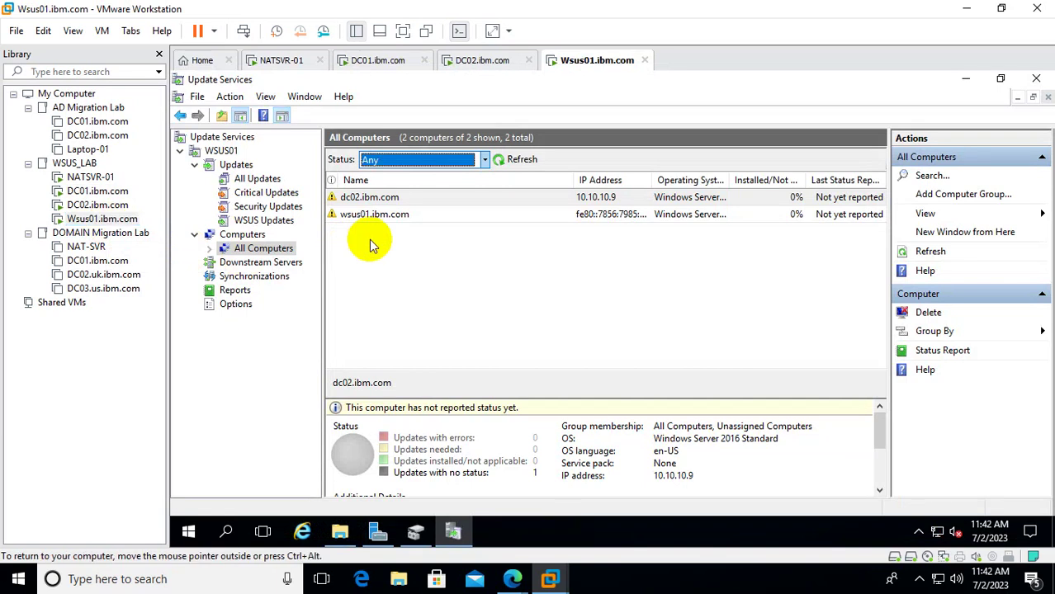
Refresh Wsus01's All Computers list three times, then return to DC01's command prompt.
left_click(520, 161)
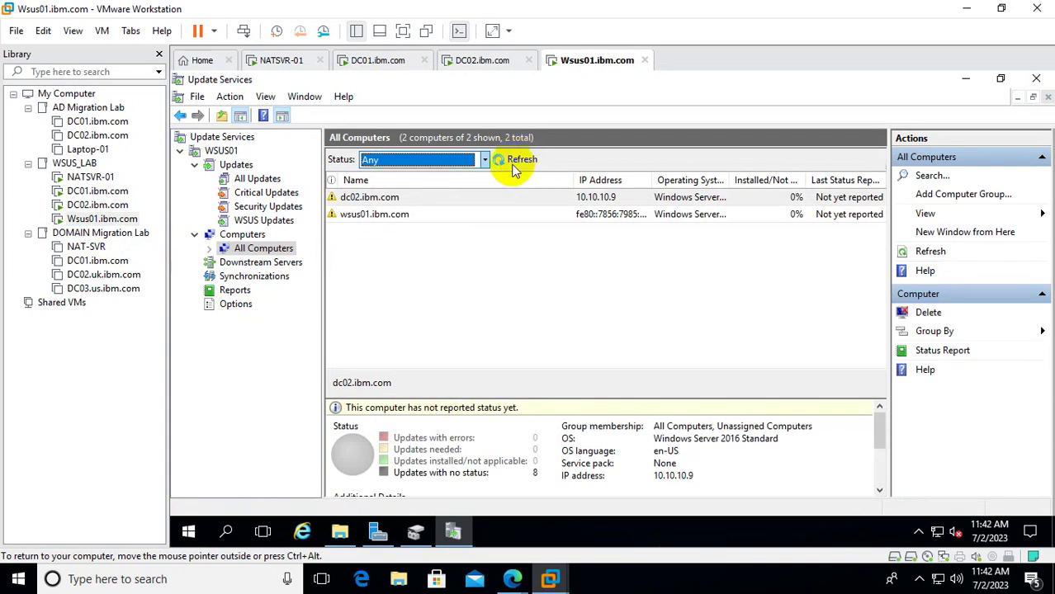
left_click(515, 163)
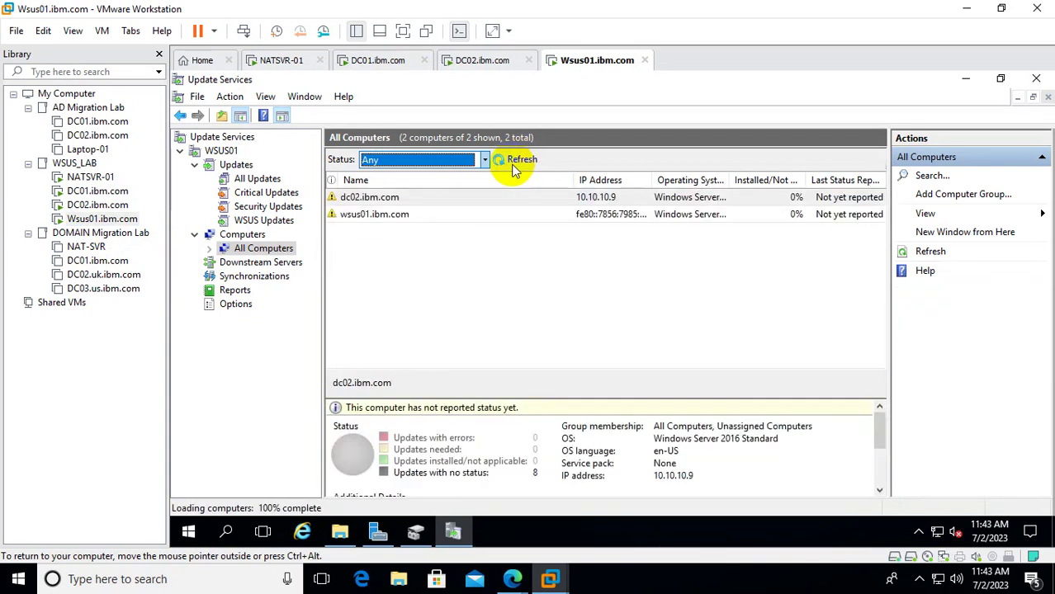
left_click(515, 163)
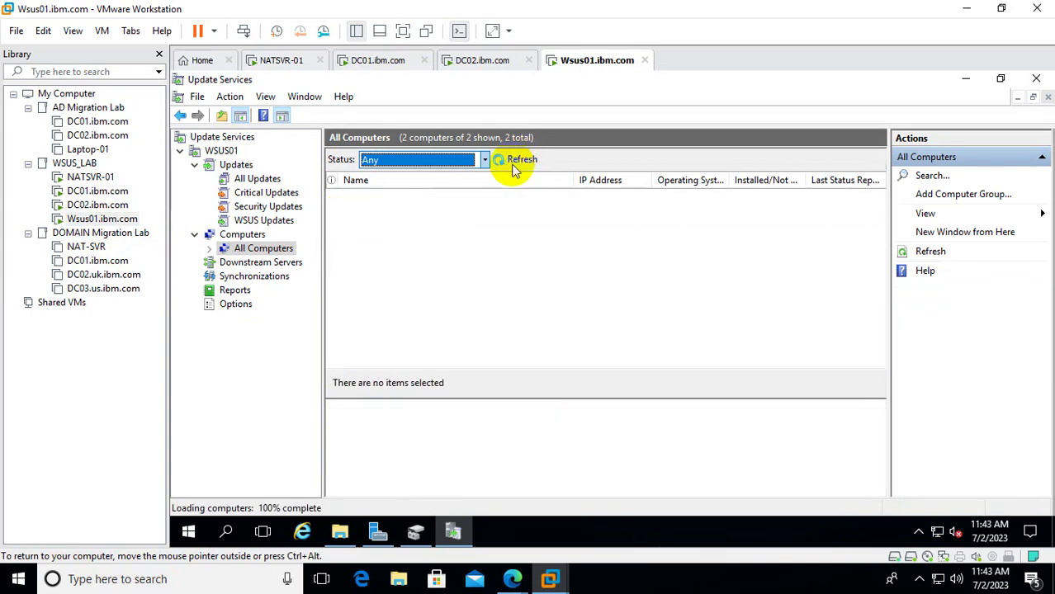
left_click(97, 191)
left_click(482, 292)
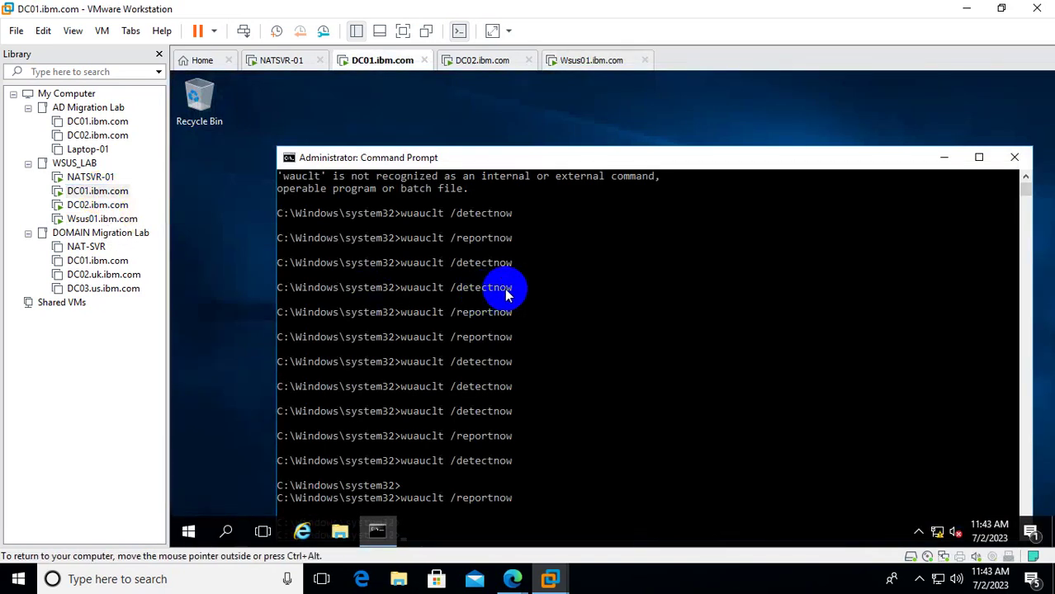
Run wuauclt /resetauthorisation twice on DC01.
scroll(506, 293, "down", 7)
key("Up")
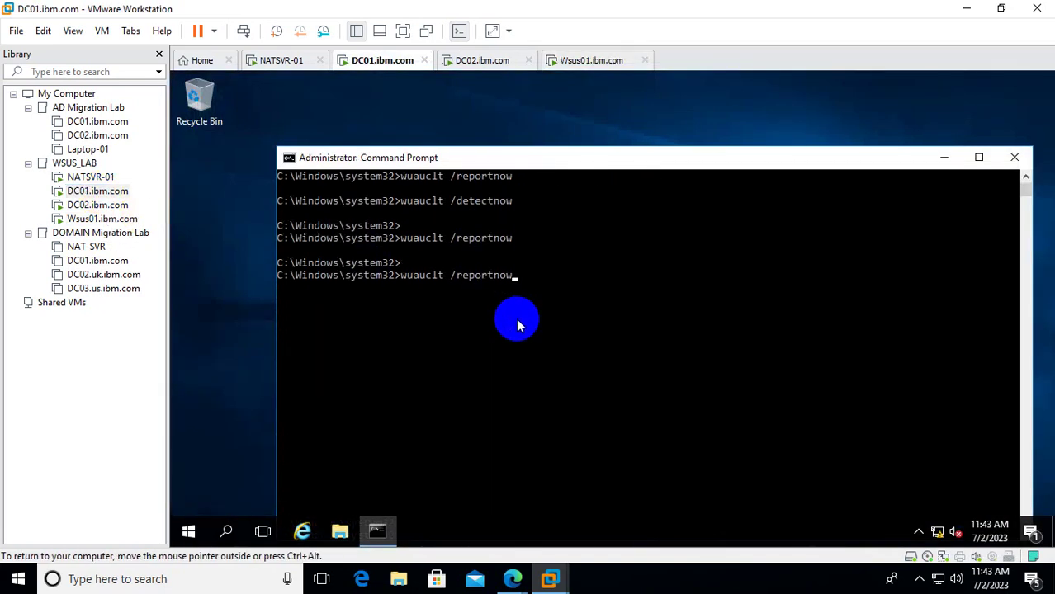
key("BackSpace")
key("BackSpace")
key("BackSpace")
key("BackSpace")
key("BackSpace")
key("BackSpace")
key("BackSpace")
key("BackSpace")
type("esetauthorisation")
key("Return")
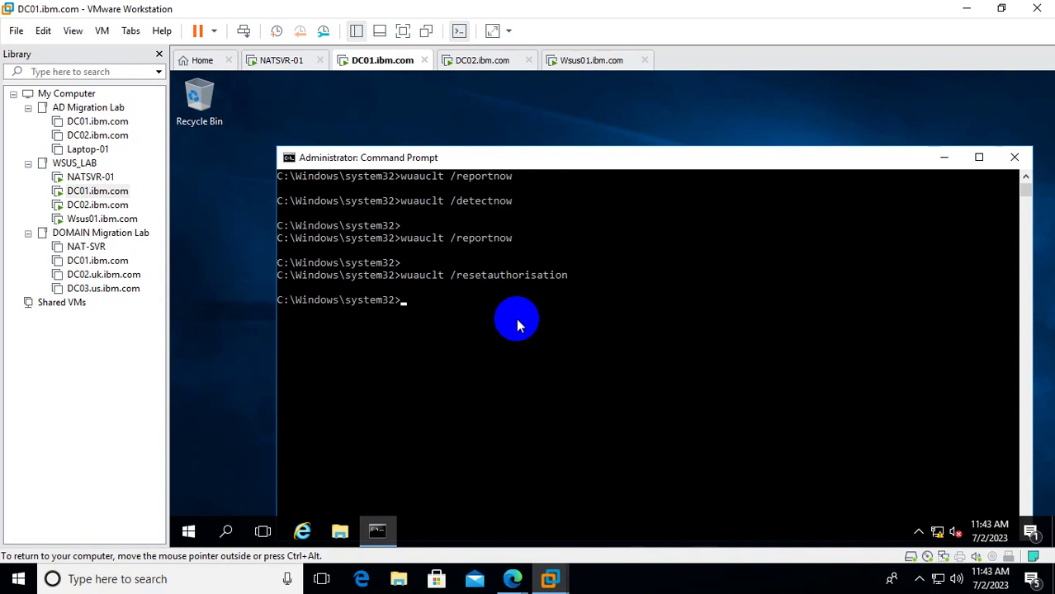
key("Up")
key("Return")
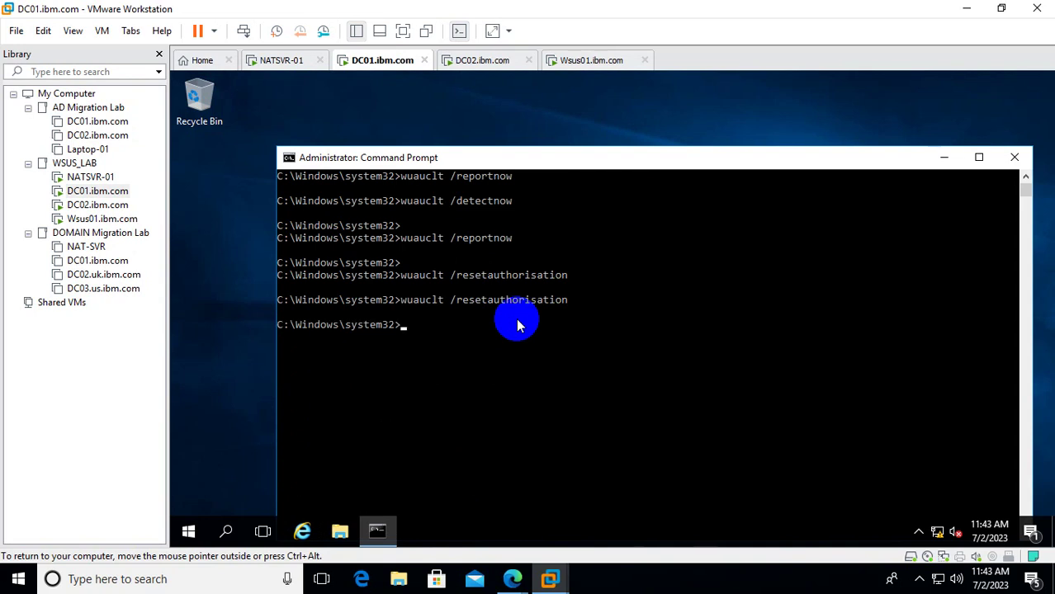
Rerun wuauclt /detectnow repeatedly from the command history.
key("Up")
key("Up")
key("Up")
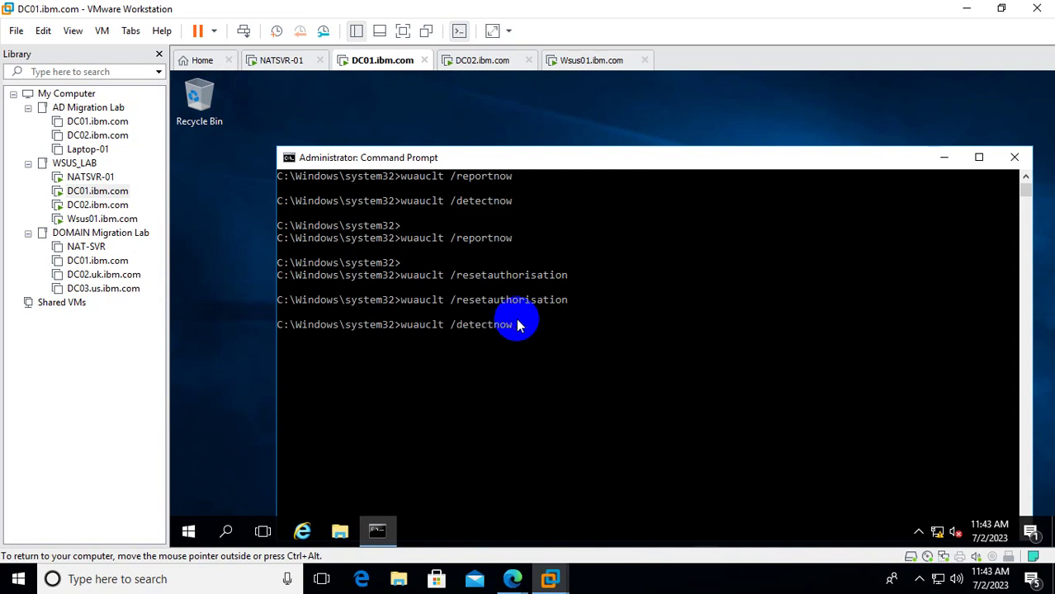
key("Return")
key("Up")
key("Return")
key("Up")
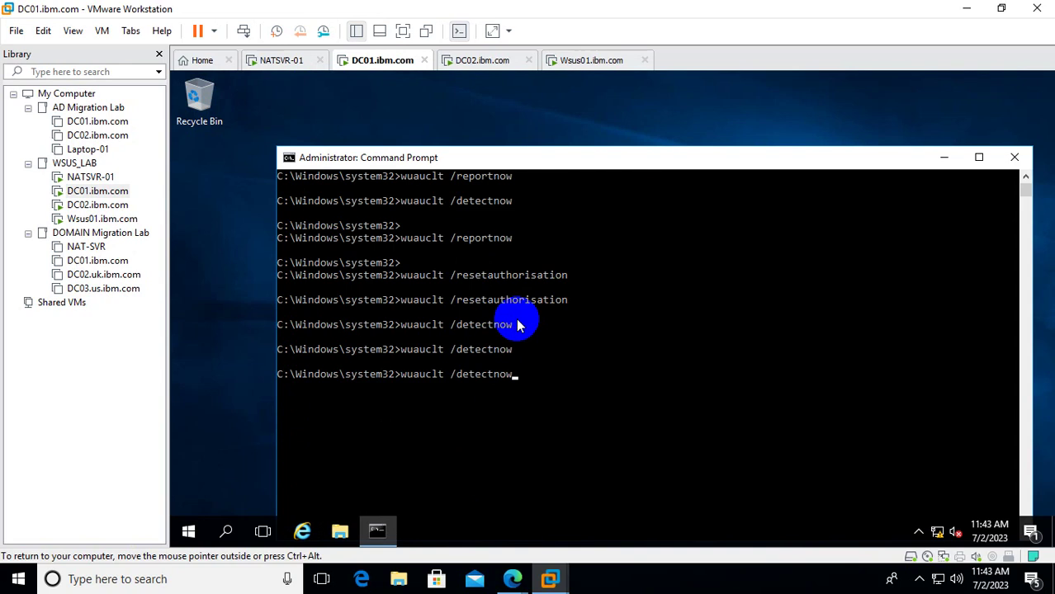
key("Return")
key("Up")
key("Return")
key("Up")
key("Return")
key("Up")
key("Return")
key("Up")
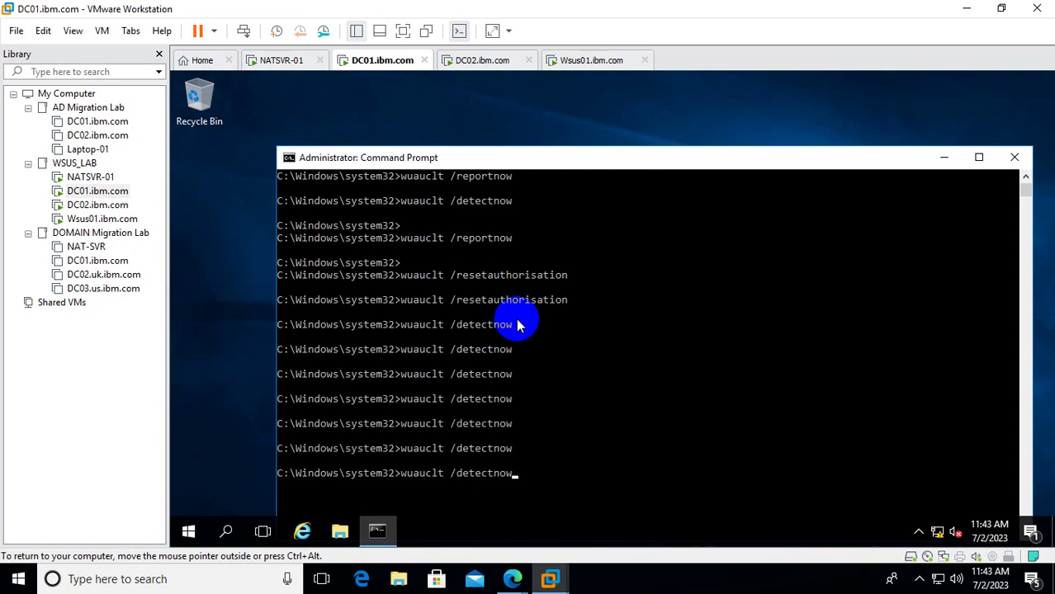
key("Return")
key("Up")
key("Return")
key("Up")
key("Return")
key("Up")
key("Return")
key("Up")
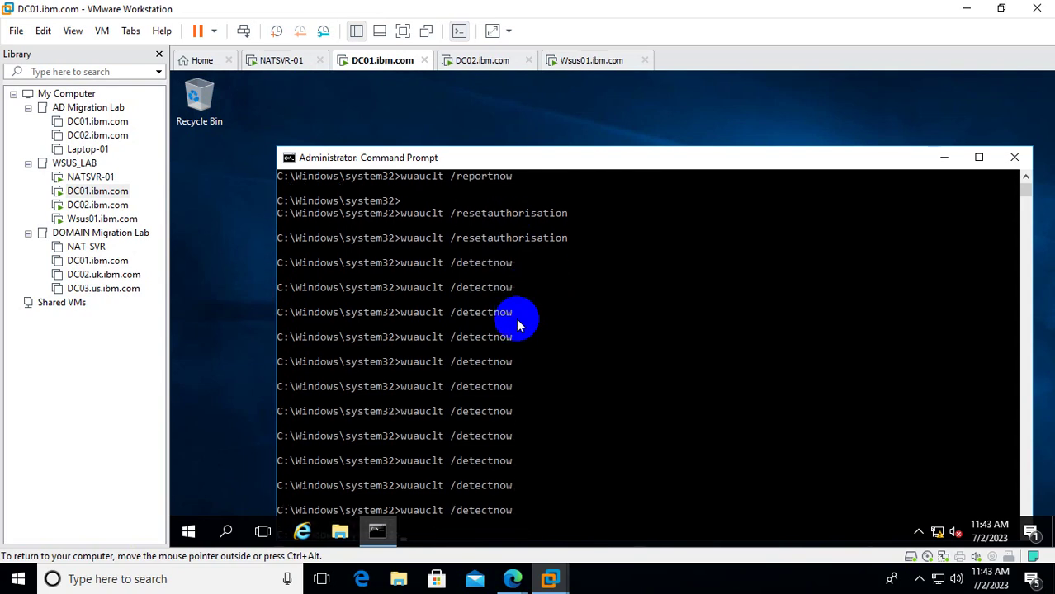
key("Return")
key("Up")
key("Return")
key("Up")
key("Return")
key("Up")
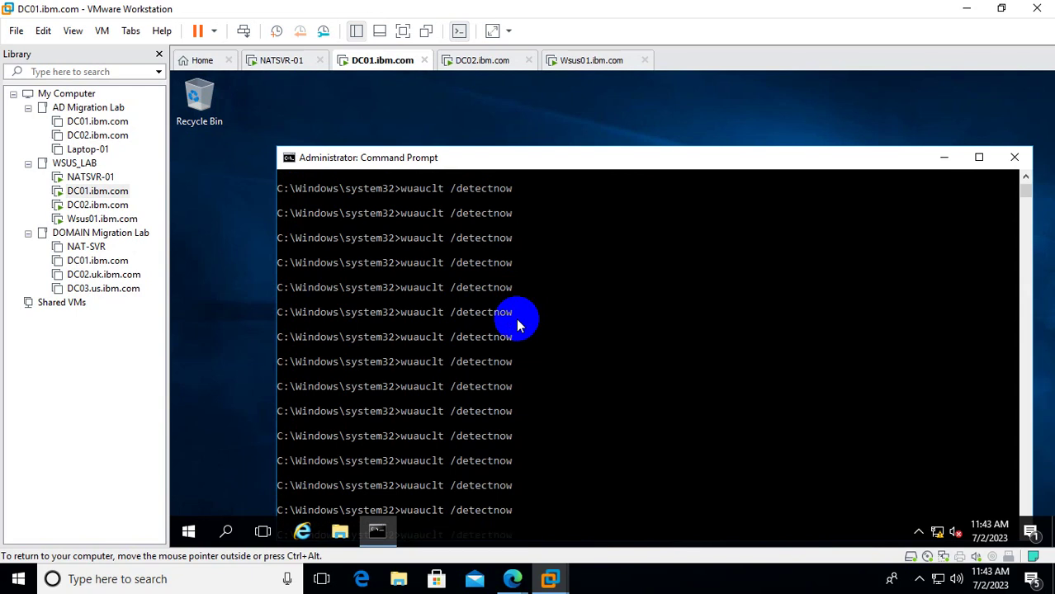
key("Return")
key("Up")
Switch to the Wsus01 VM and refresh the WSUS All Computers list.
left_click(103, 219)
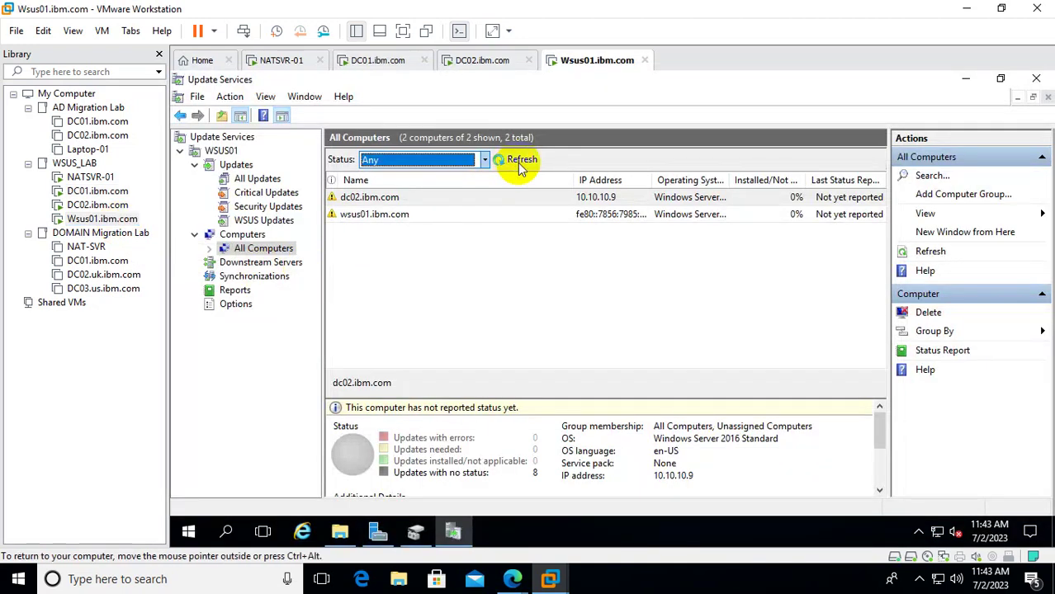
left_click(520, 162)
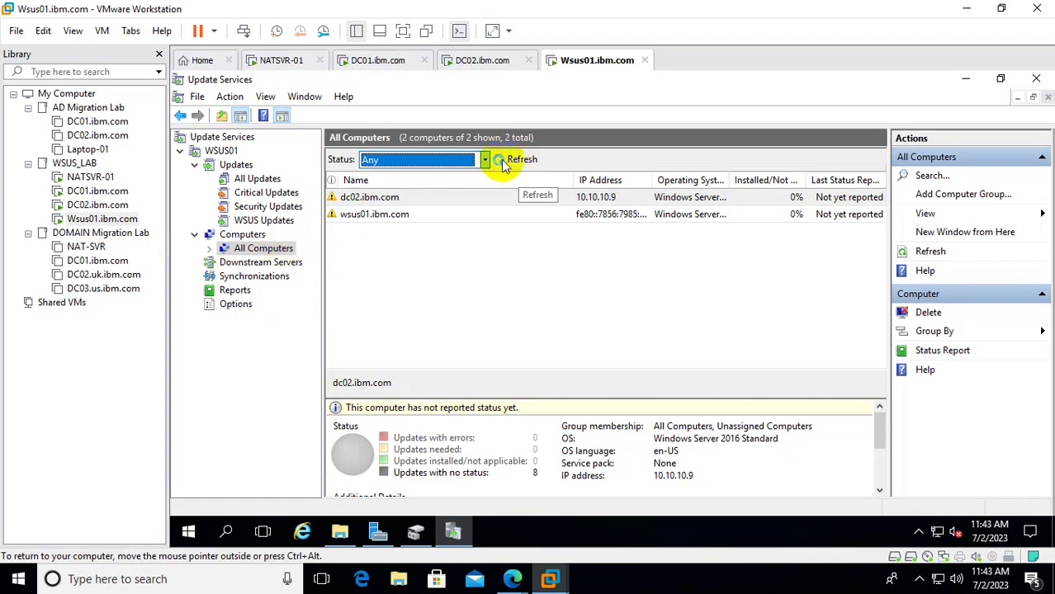
left_click(246, 234)
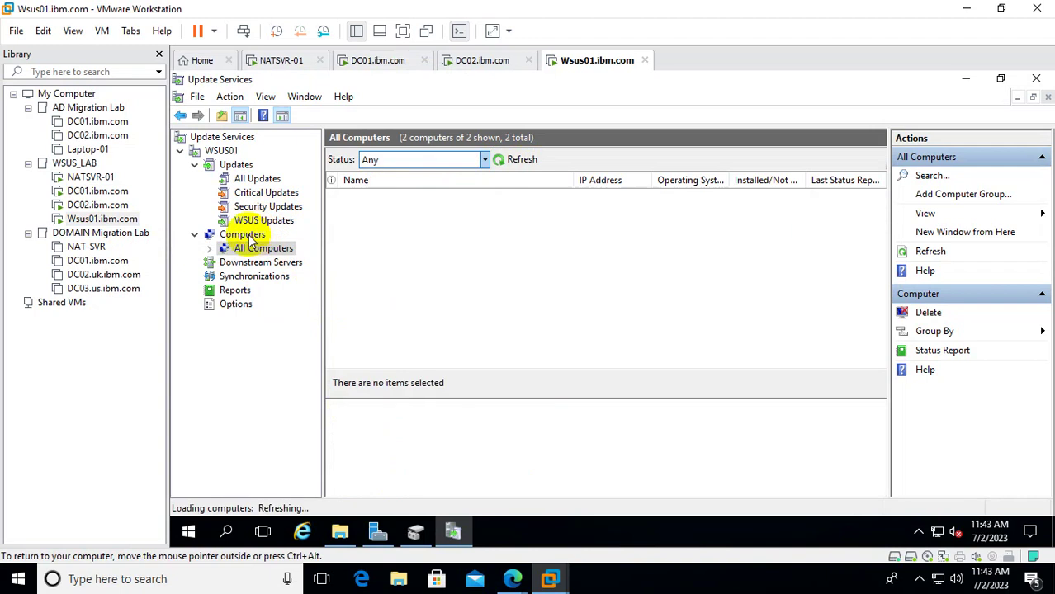
left_click(259, 248)
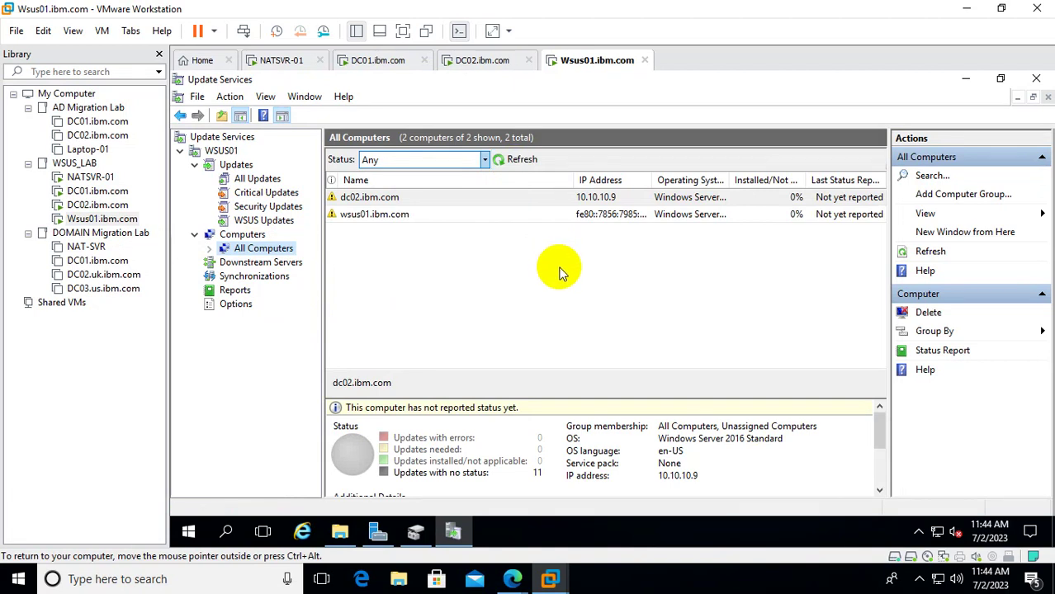
Refresh All Updates, which still shows 0, check the Approval filter, then move to DC02.
left_click(246, 178)
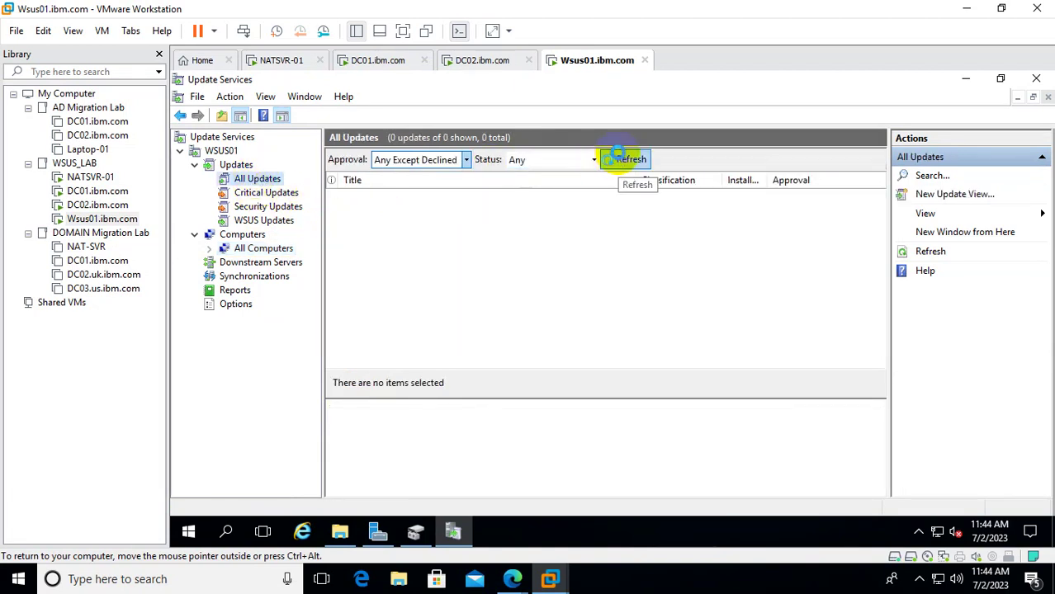
left_click(621, 158)
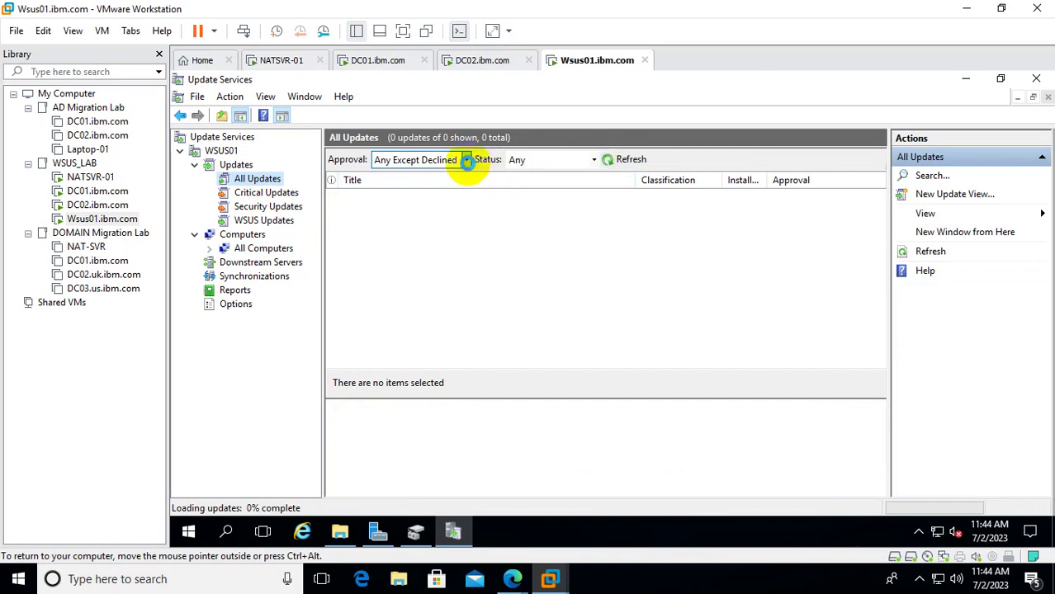
left_click(468, 161)
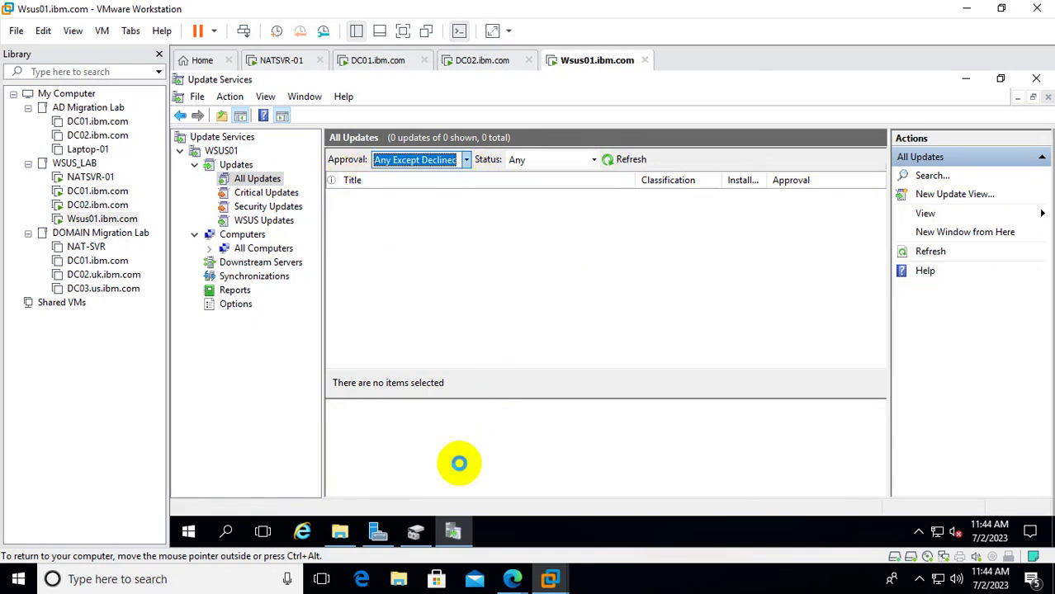
left_click(103, 205)
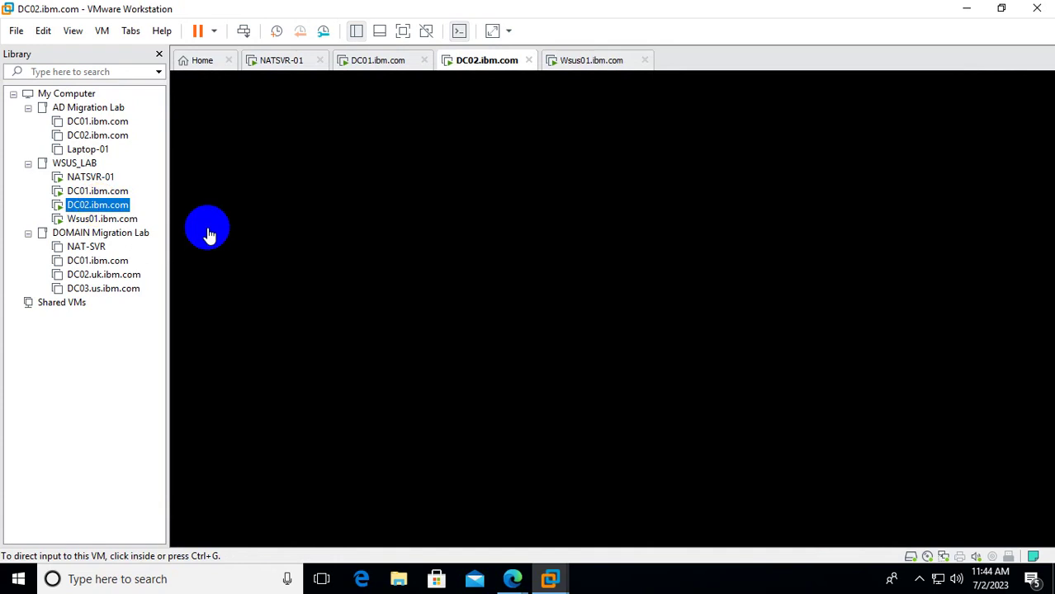
On DC01, run rsop.msc and confirm Computer Configuration properties list WSUS_Configuration.
left_click(93, 191)
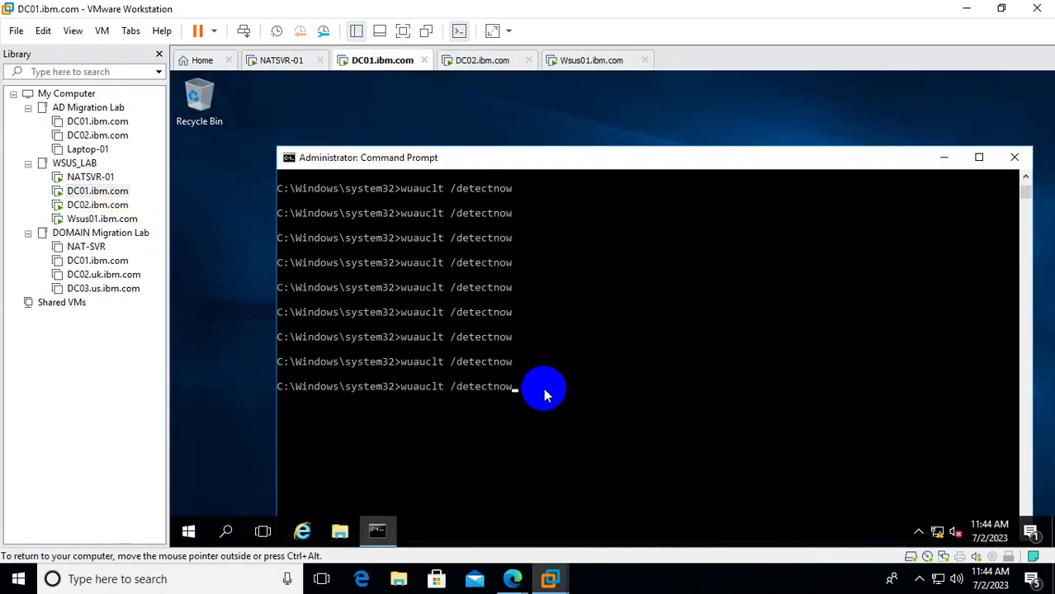
key("BackSpace")
key("BackSpace")
key("BackSpace")
key("BackSpace")
key("BackSpace")
key("BackSpace")
key("BackSpace")
key("BackSpace")
key("BackSpace")
key("BackSpace")
key("BackSpace")
key("BackSpace")
key("BackSpace")
key("BackSpace")
key("BackSpace")
key("BackSpace")
key("BackSpace")
key("BackSpace")
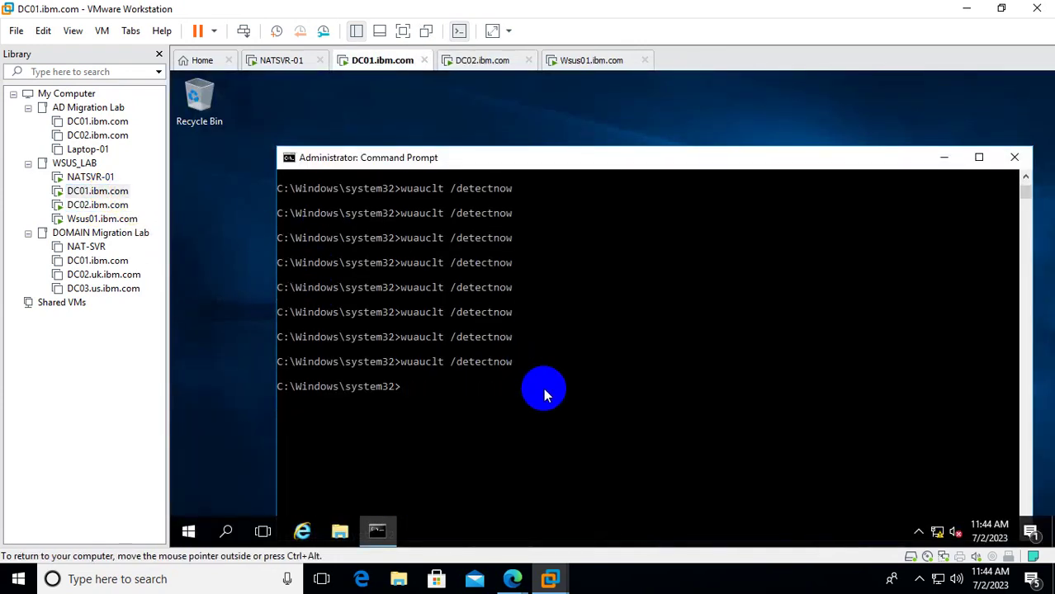
type("rsop.msc")
key("Return")
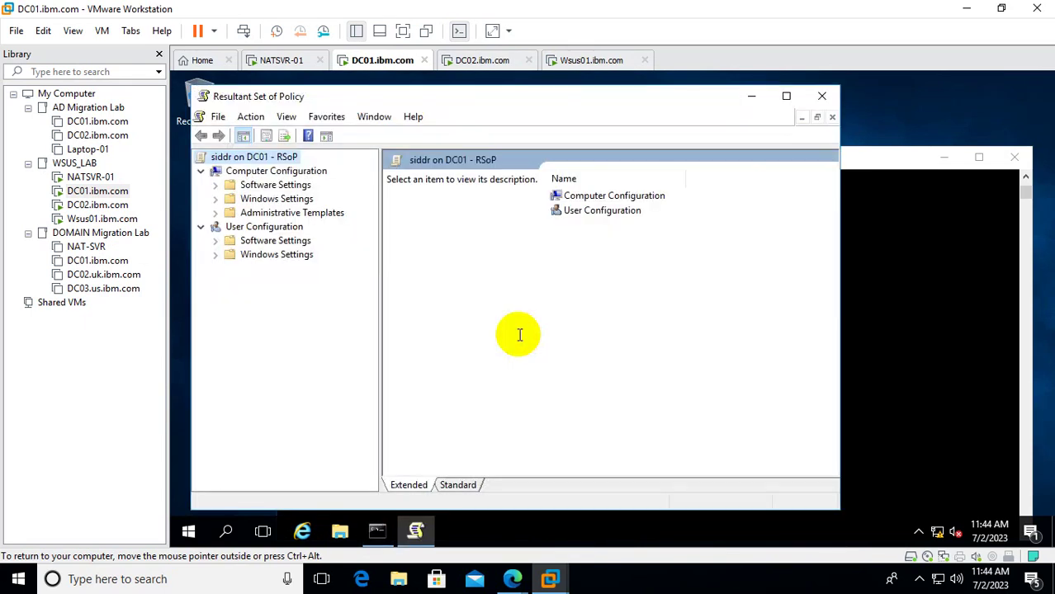
right_click(247, 172)
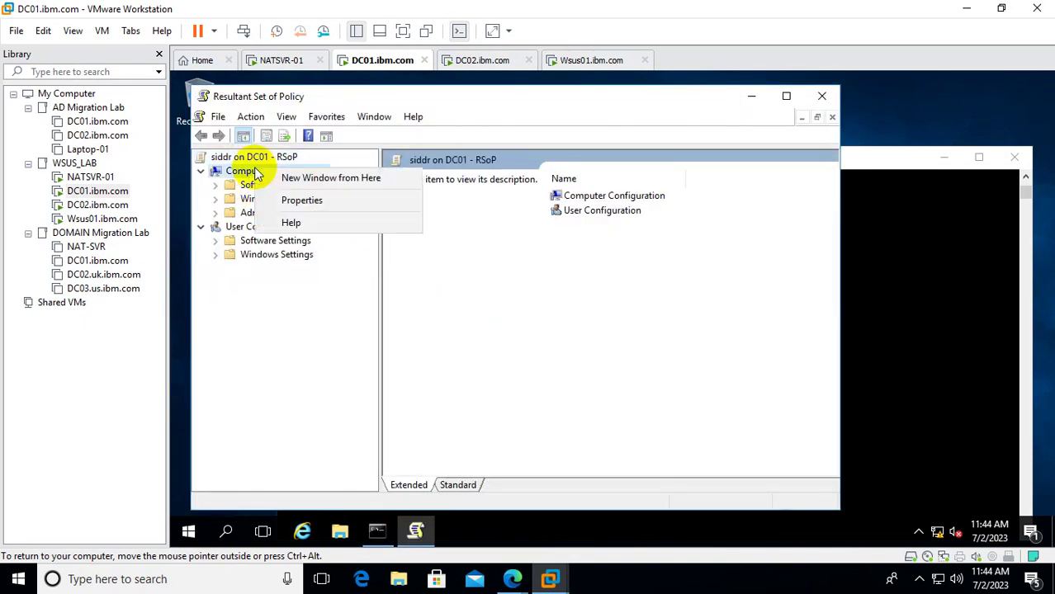
left_click(319, 202)
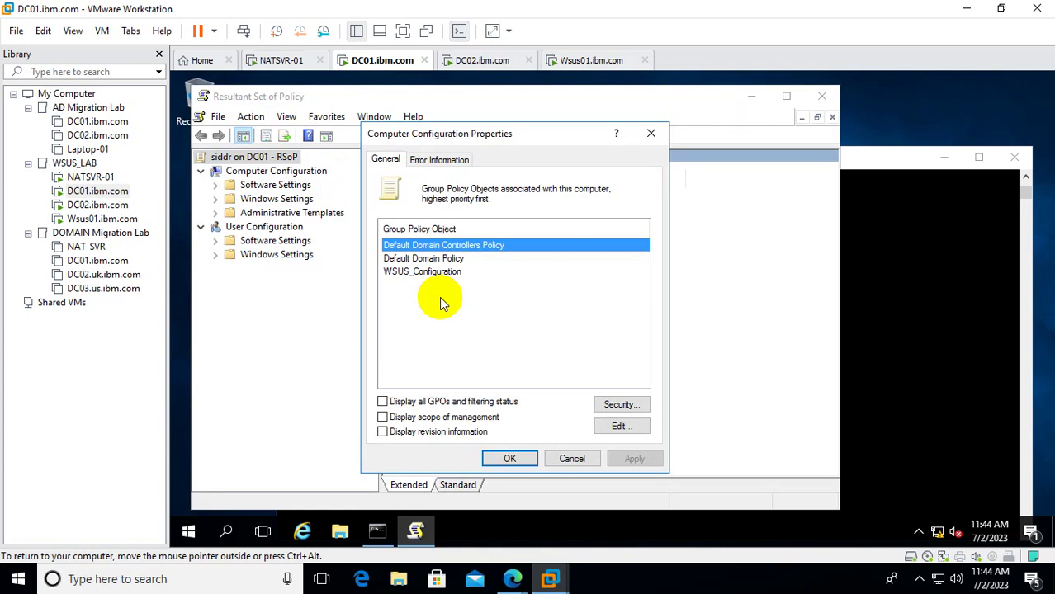
left_click(442, 272)
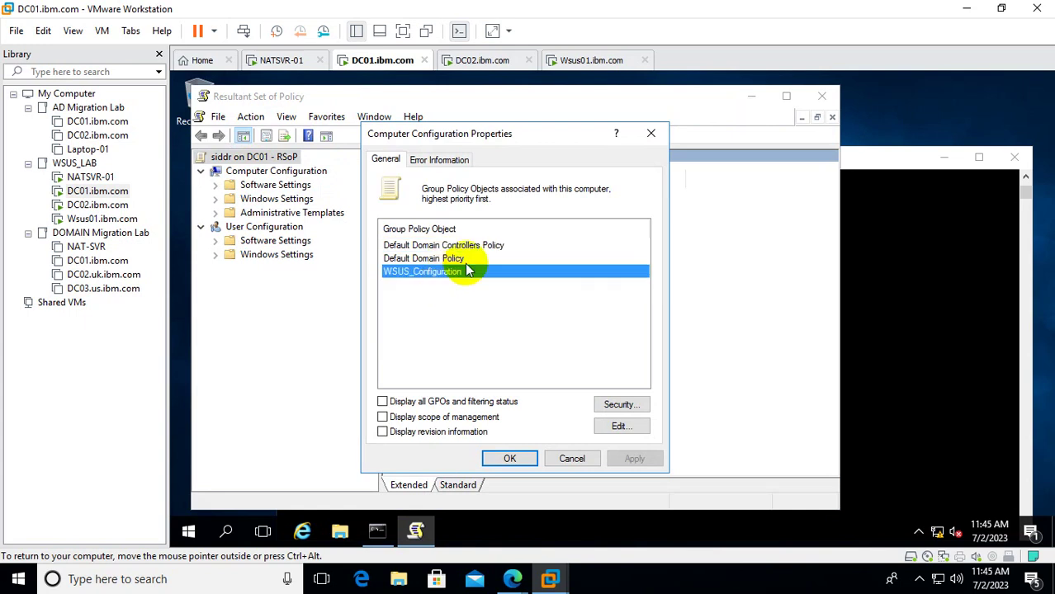
left_click(648, 133)
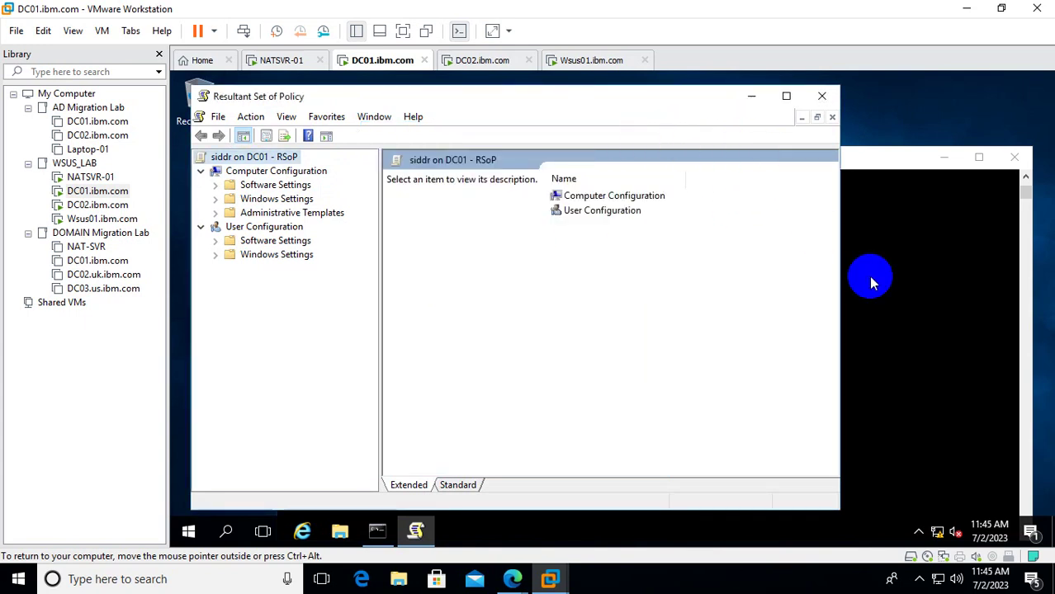
Restart DC01 immediately with shutdown -r -f -t 00.
left_click(869, 276)
scroll(549, 412, "down", 2)
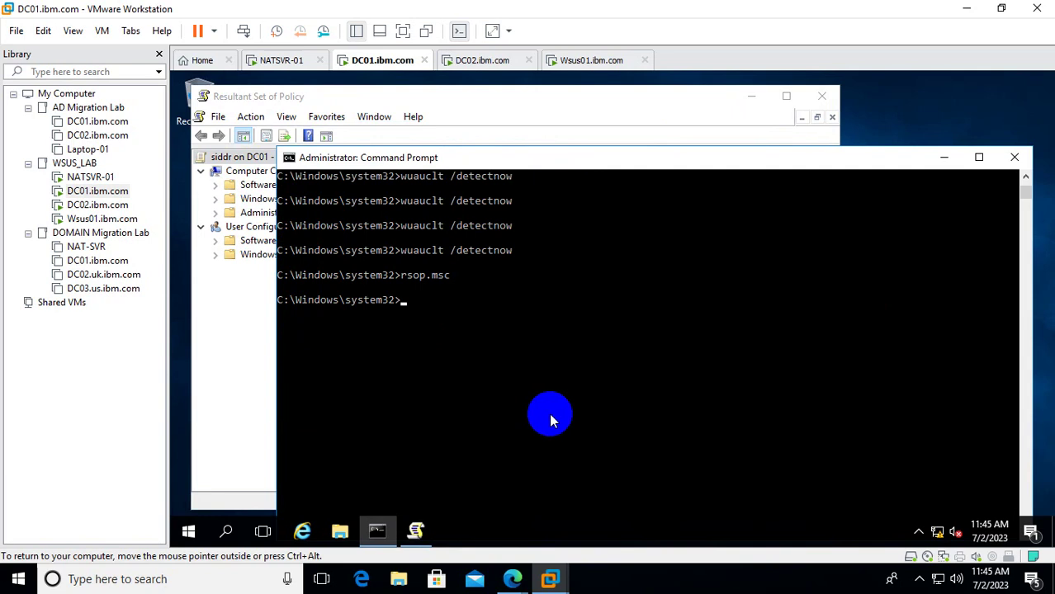
type("shutdown -r -f -t 00")
key("Return")
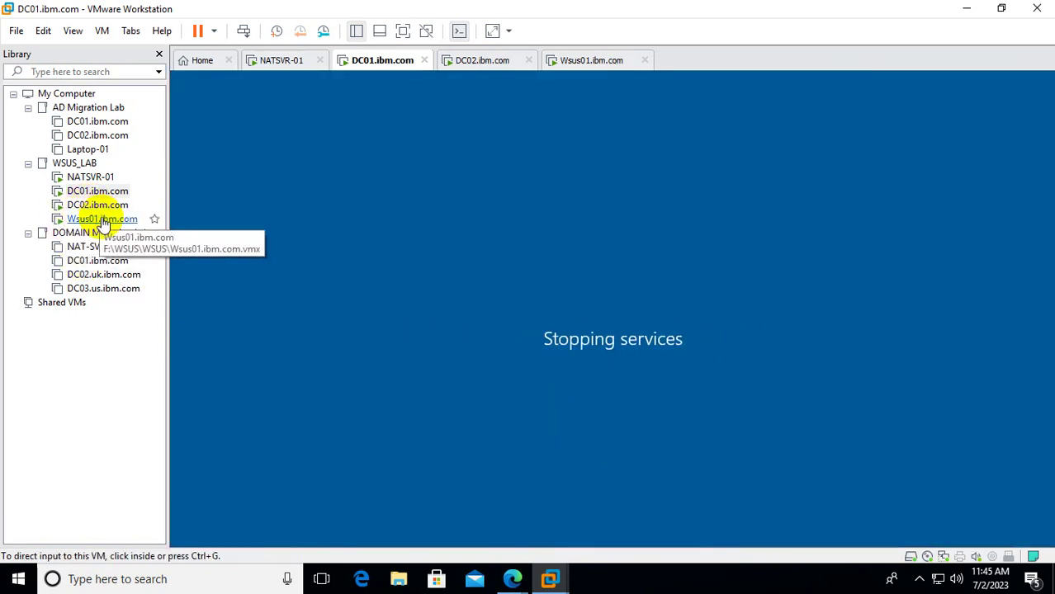
On Wsus01, list the 23 Critical Updates with Approval set to Any Except Declined.
left_click(100, 219)
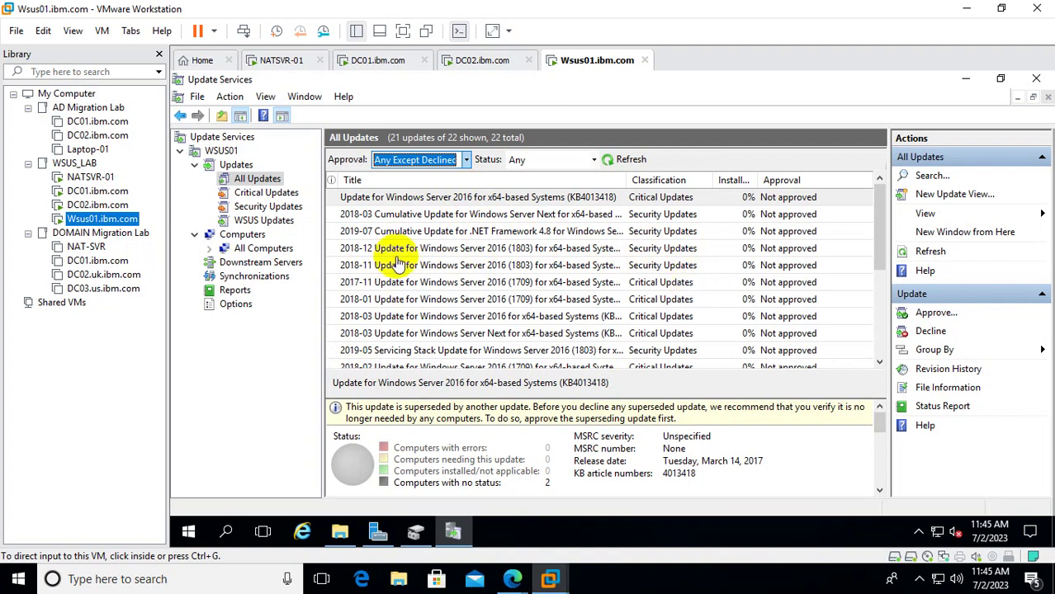
left_click(281, 201)
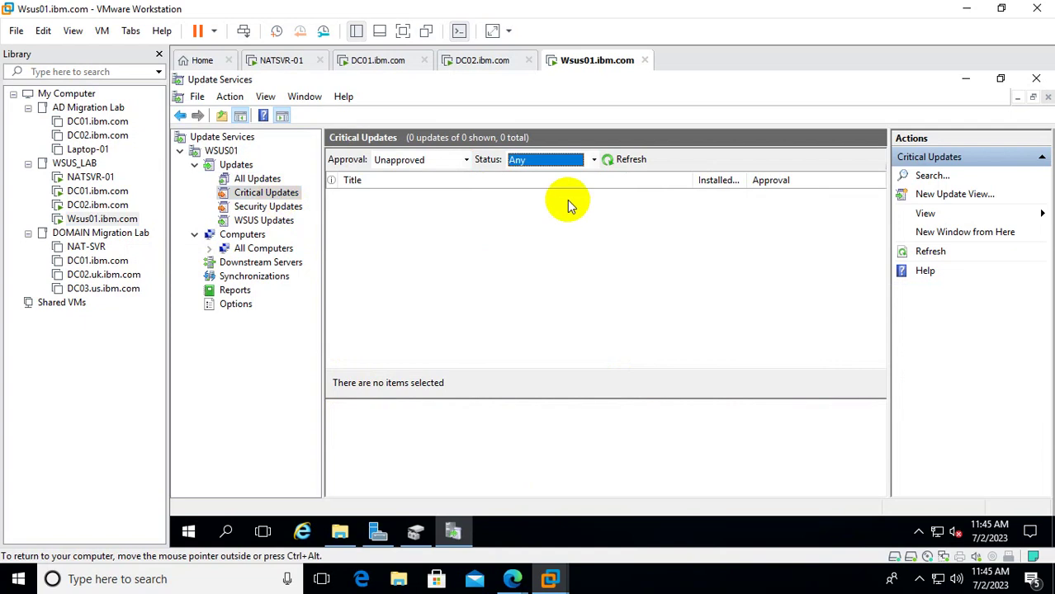
left_click(466, 162)
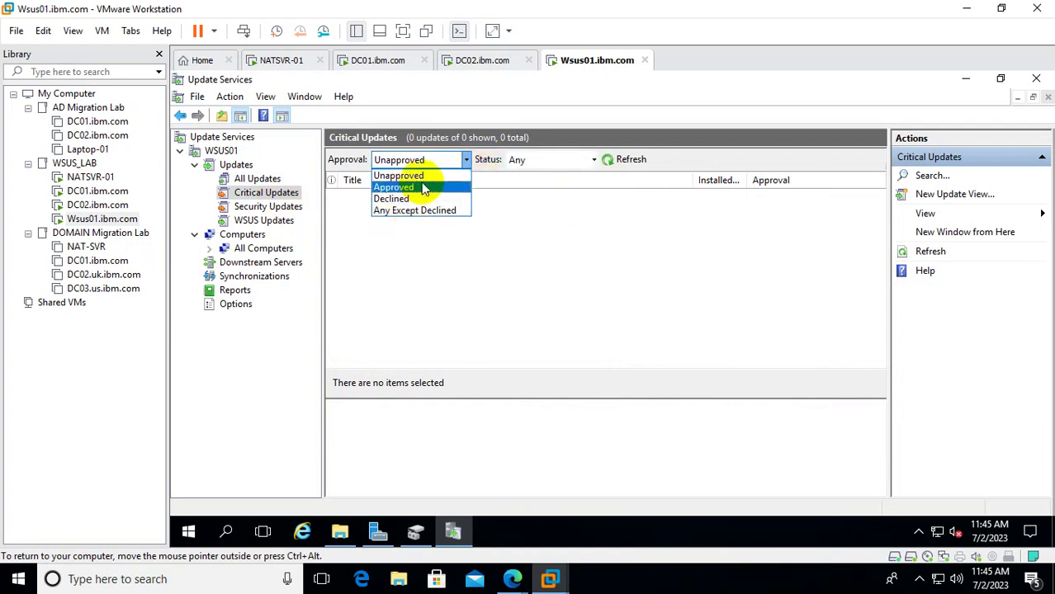
left_click(423, 211)
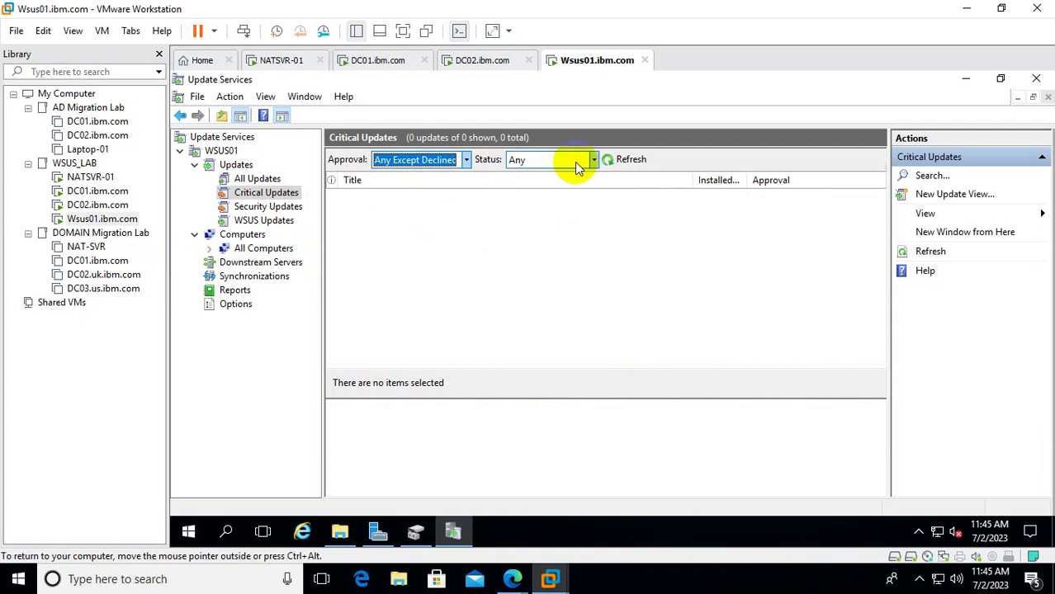
left_click(620, 163)
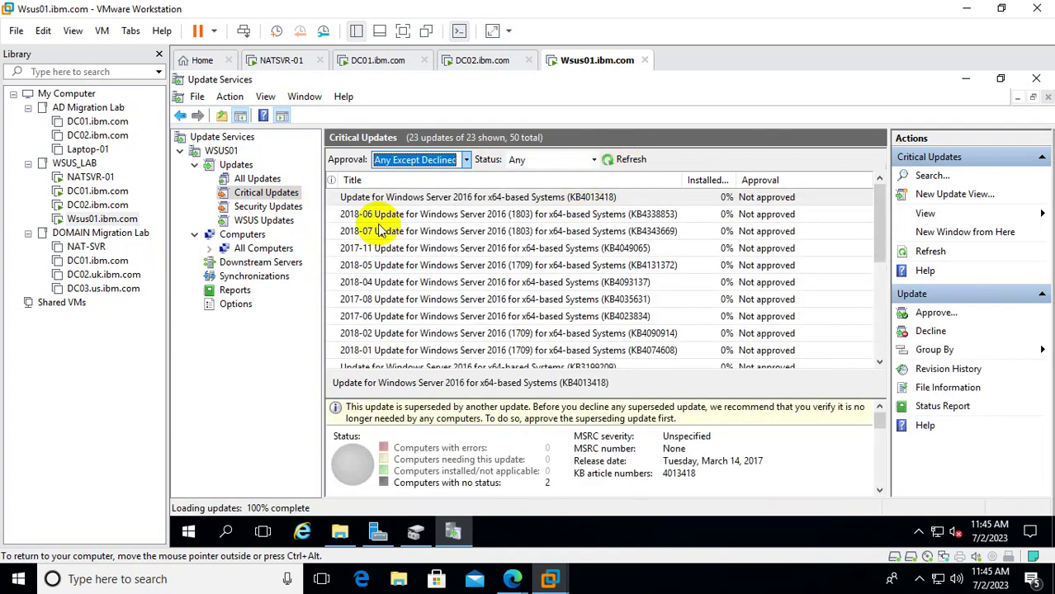
Show the 27 Security Updates using Any Except Declined approval and Any status.
left_click(276, 206)
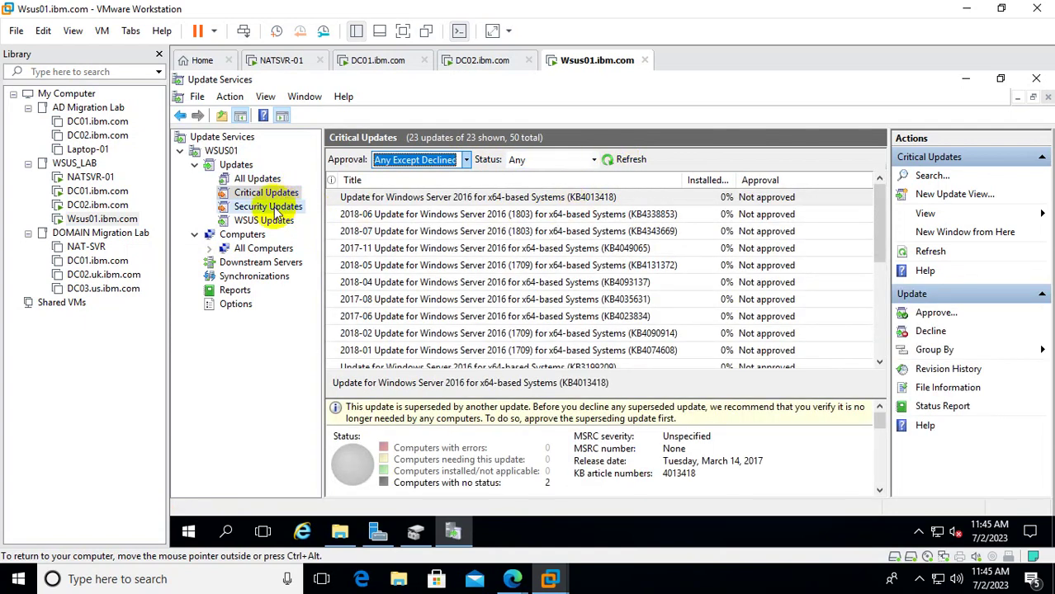
left_click(459, 159)
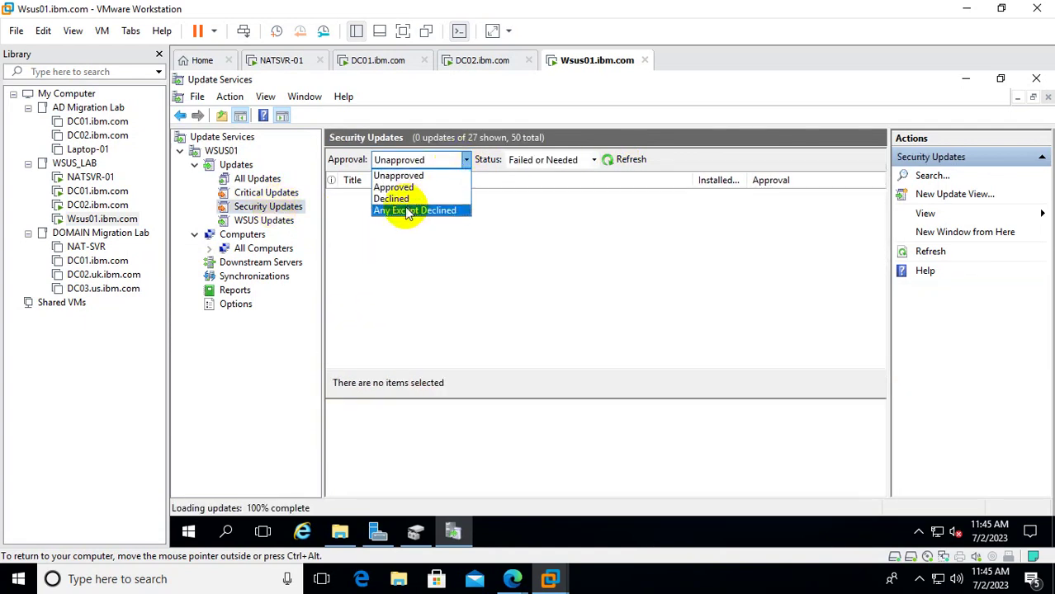
left_click(413, 211)
left_click(553, 161)
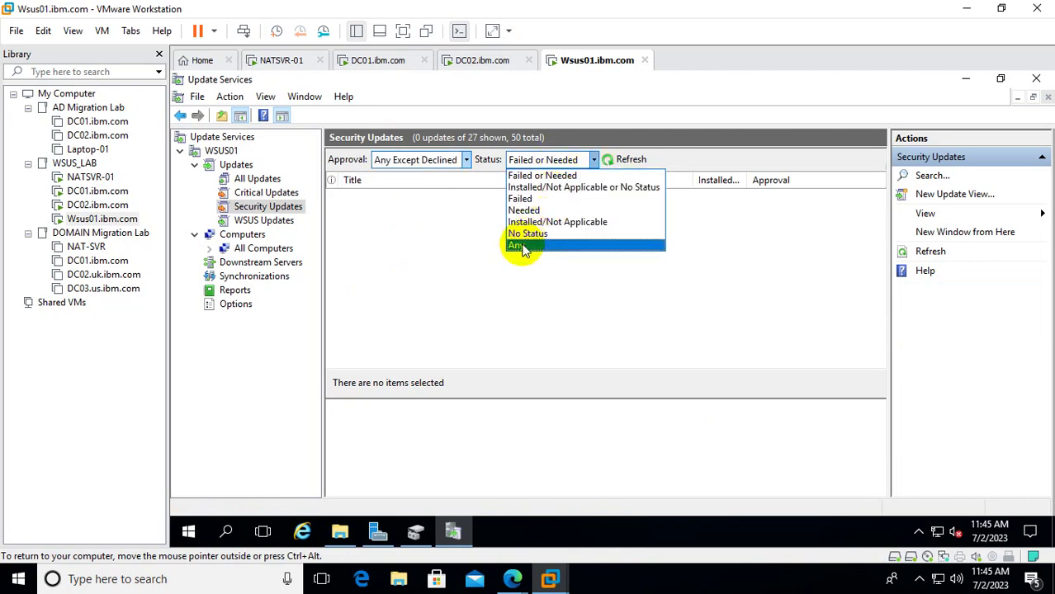
left_click(518, 246)
left_click(625, 159)
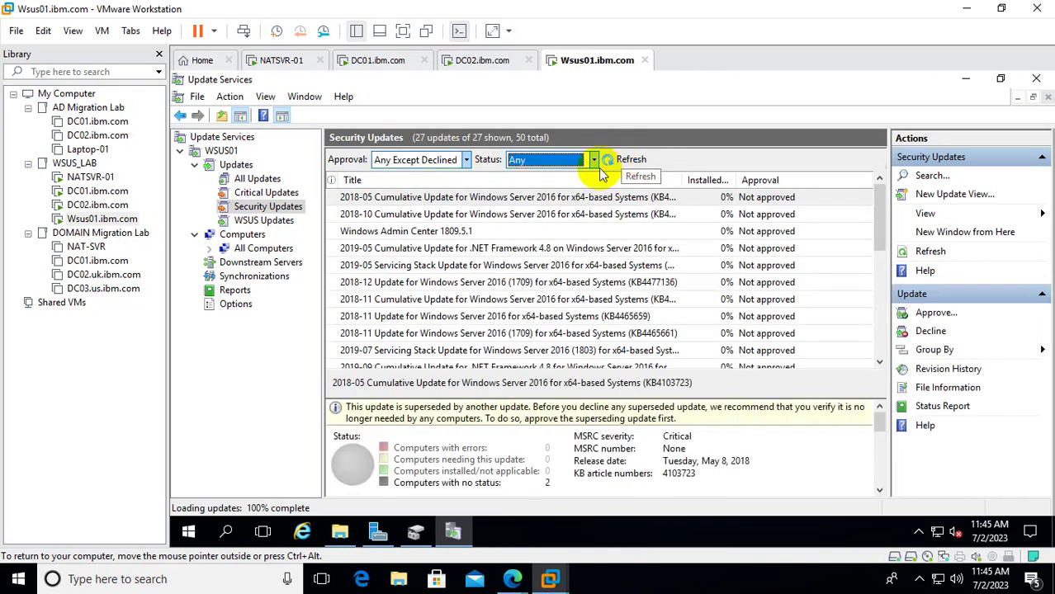
Apply Any Except Declined and Any status to WSUS Updates, then refresh All Computers.
left_click(264, 220)
left_click(437, 160)
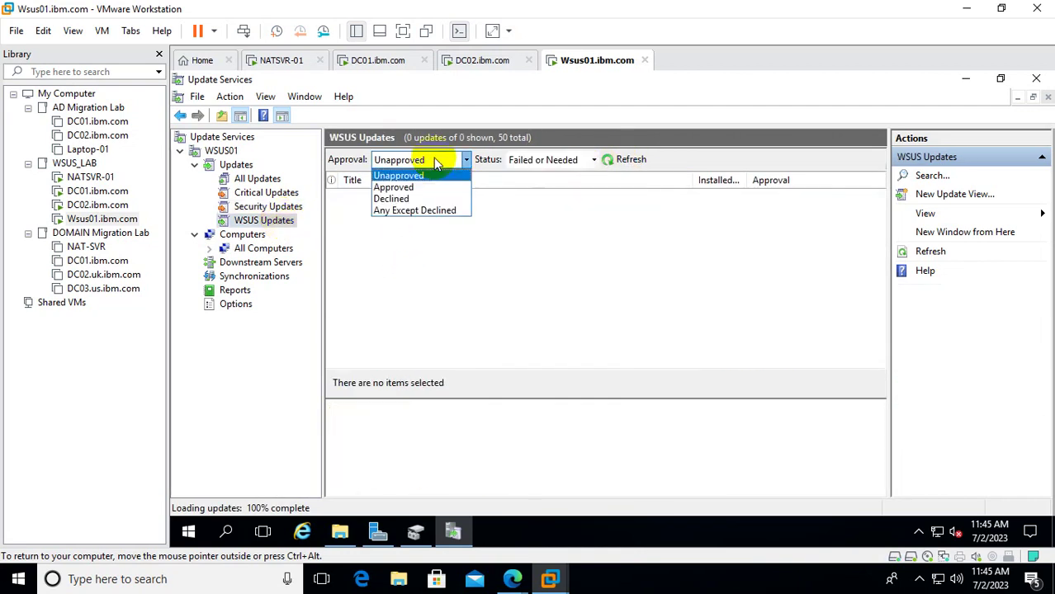
left_click(409, 210)
left_click(594, 160)
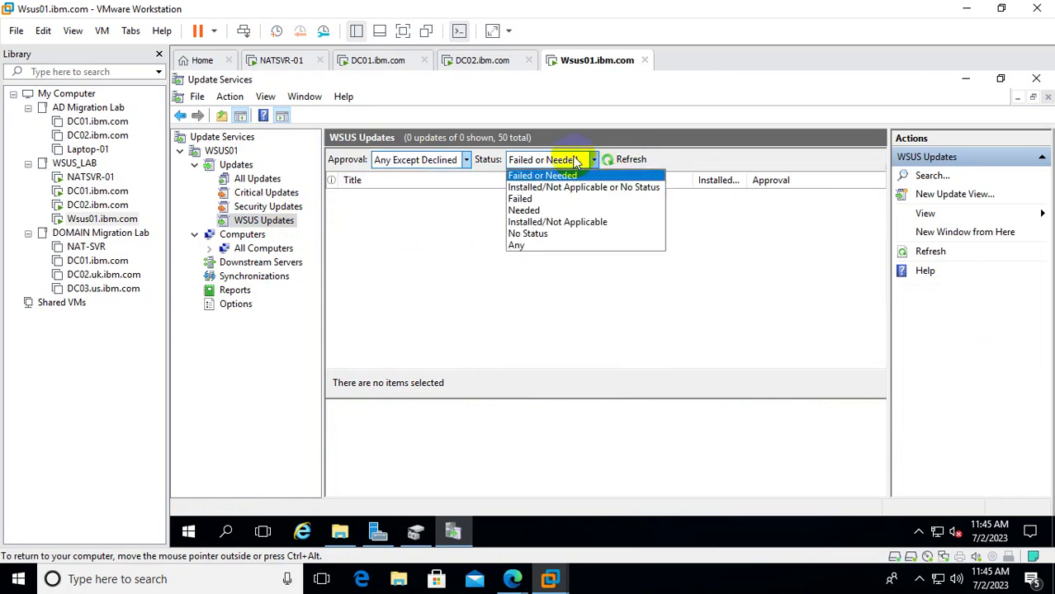
left_click(518, 245)
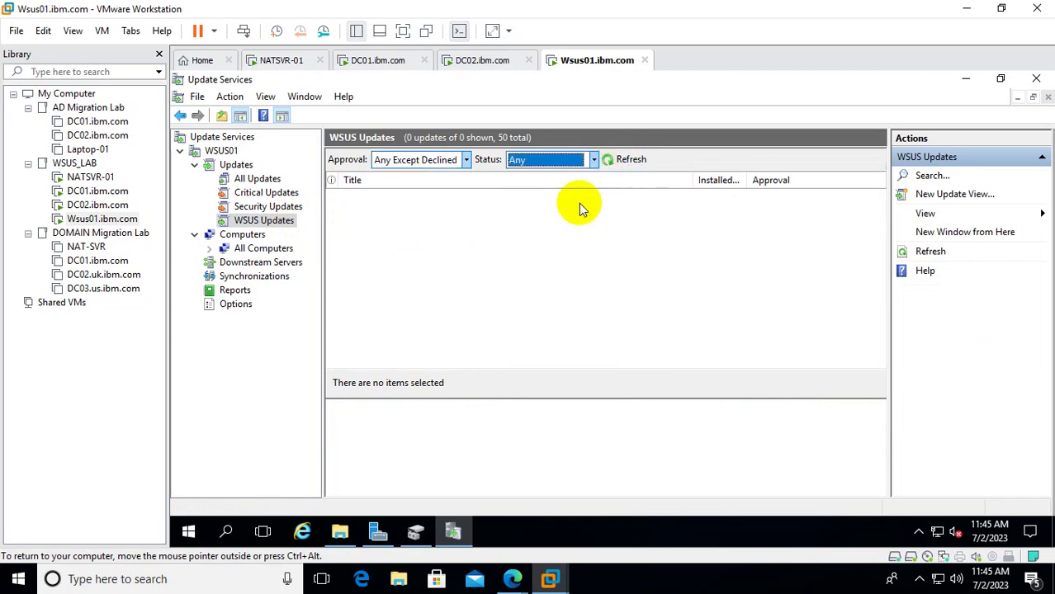
left_click(628, 159)
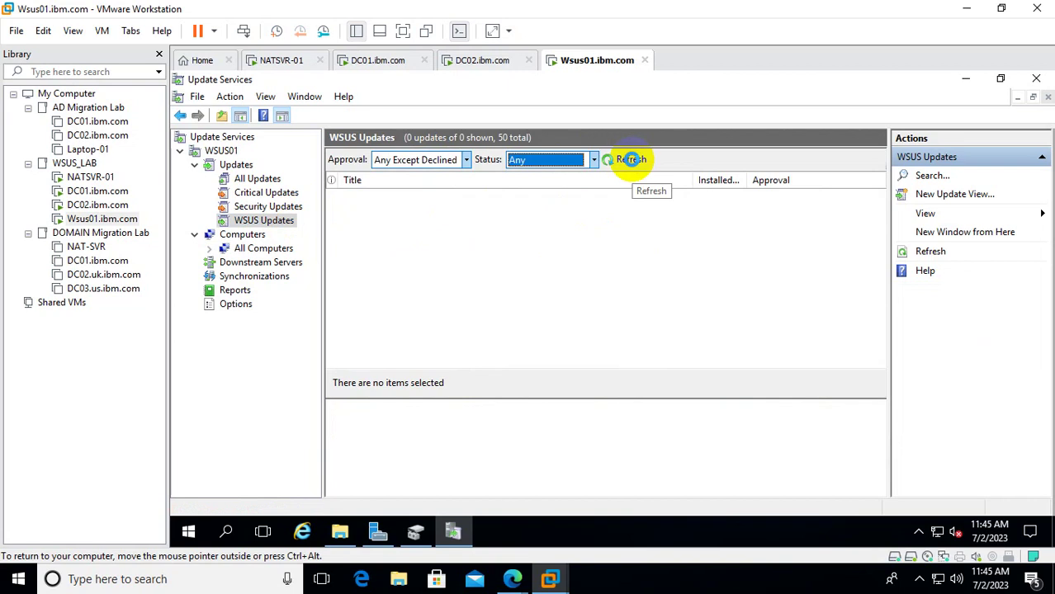
left_click(632, 159)
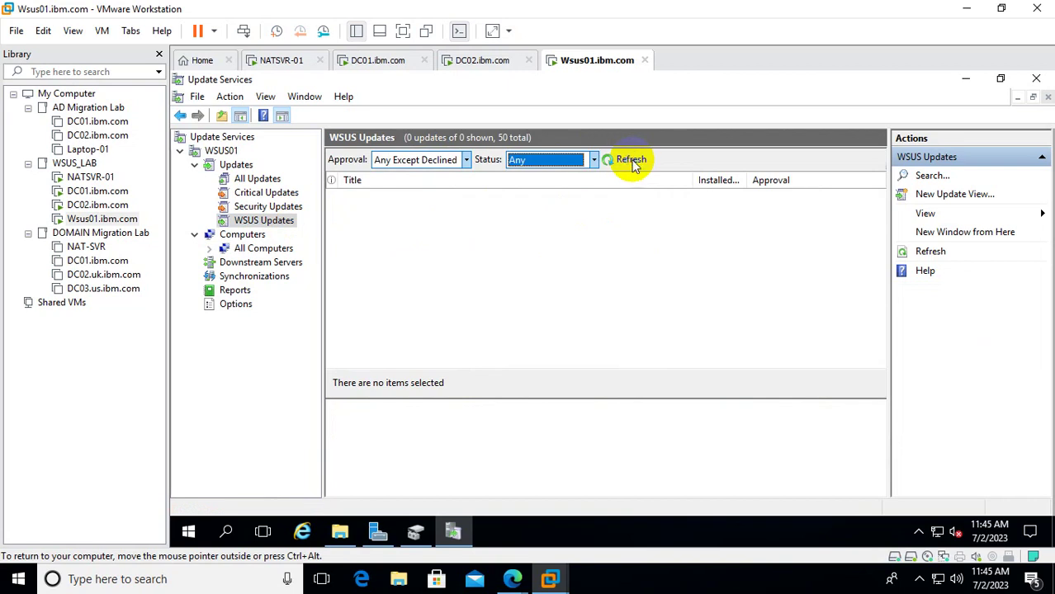
left_click(263, 250)
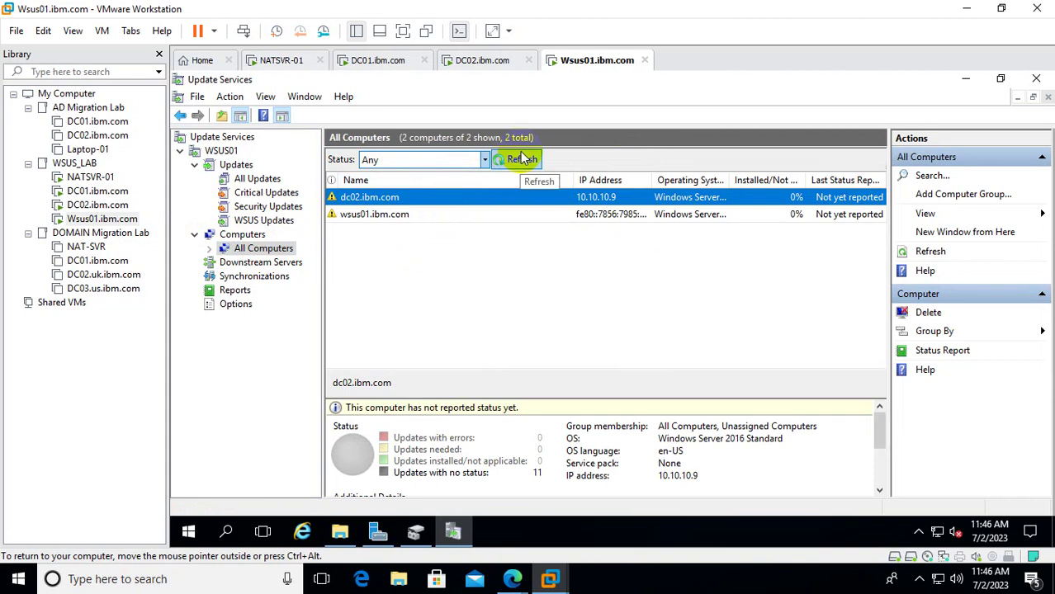
left_click(521, 159)
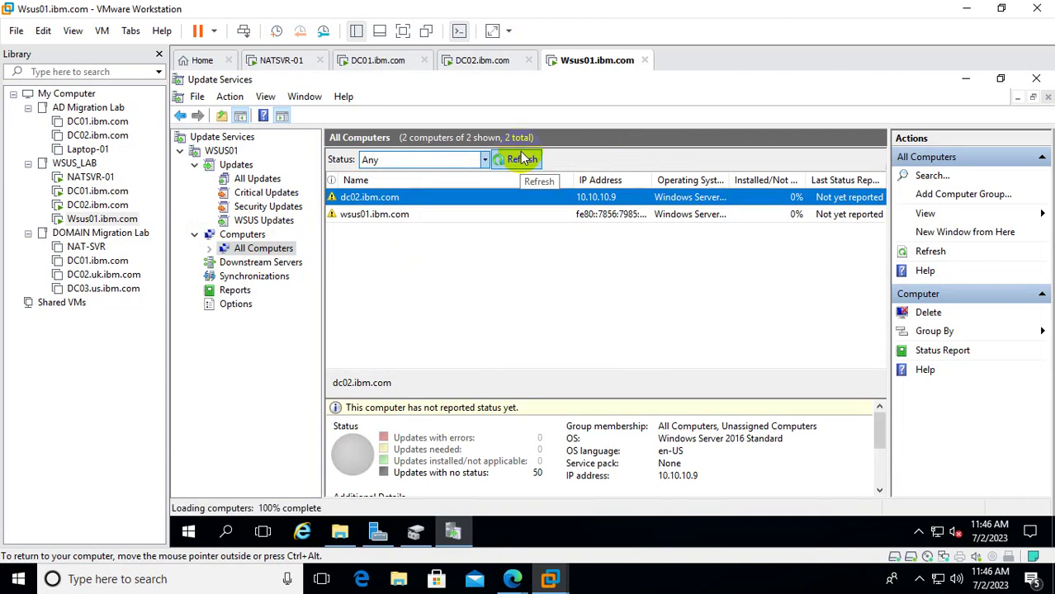
Unlock and sign back in to the restarted DC01 with the admin password, then close Server Manager.
left_click(98, 191)
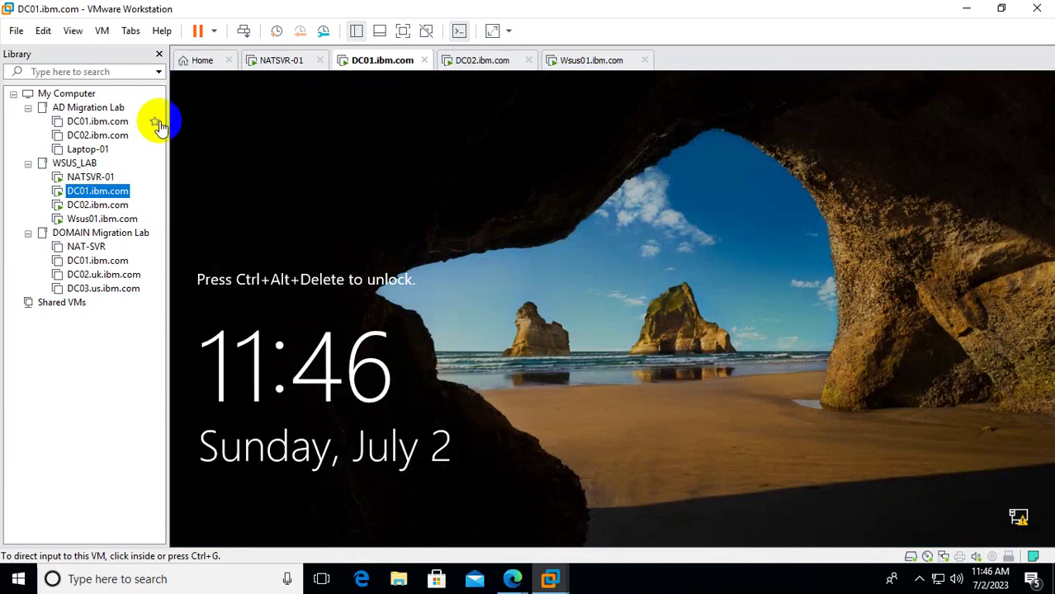
right_click(102, 192)
left_click(169, 348)
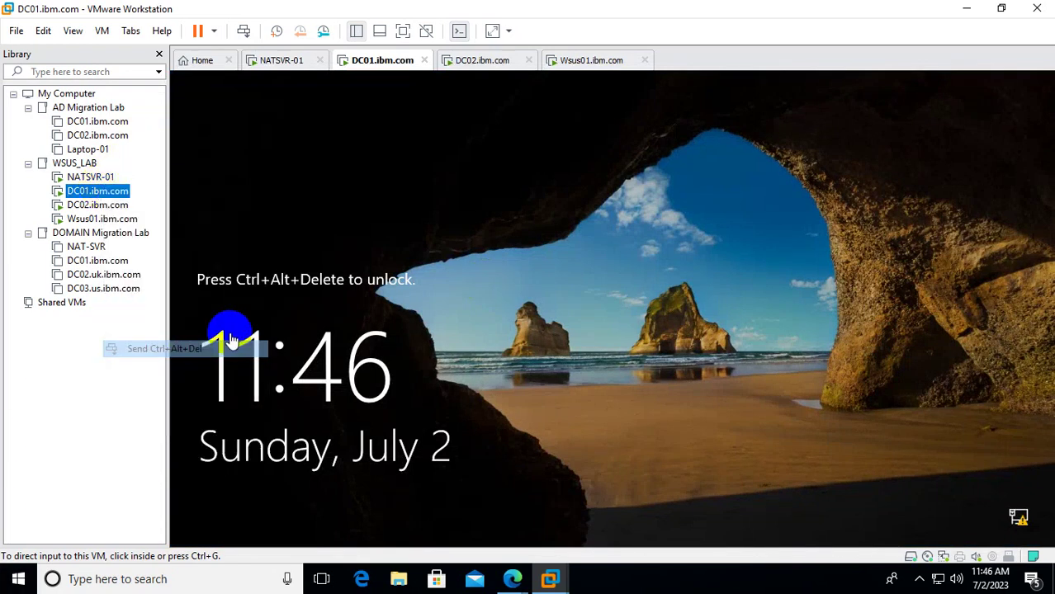
left_click(563, 376)
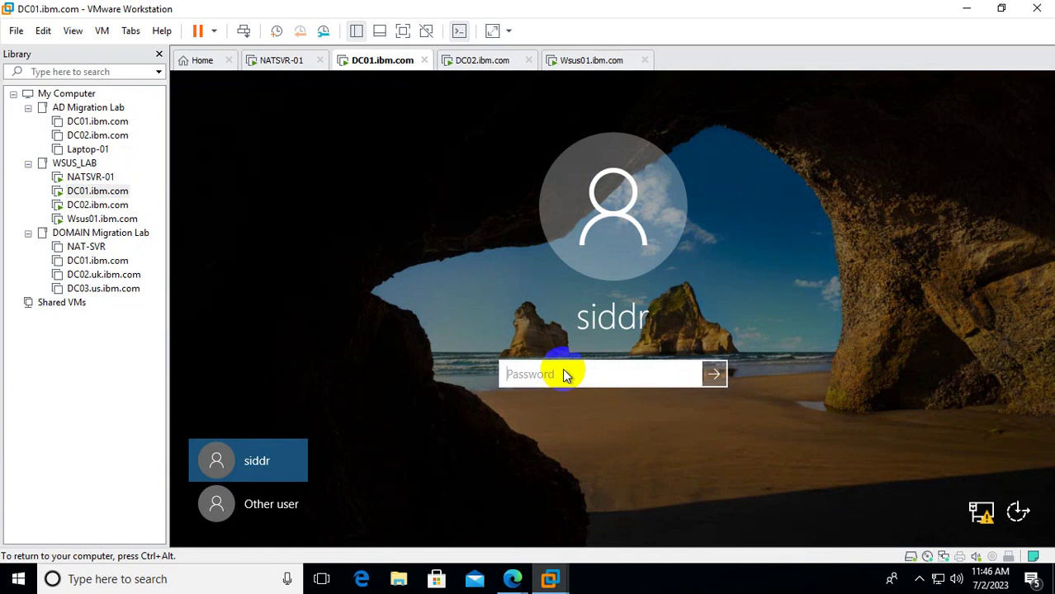
type("••••••")
key("Return")
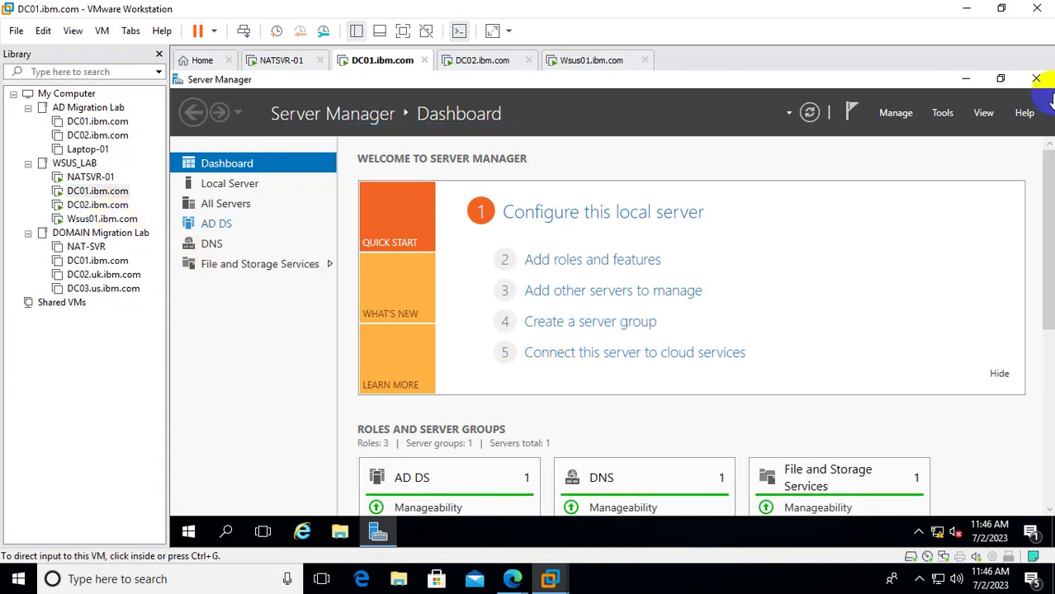
left_click(1036, 78)
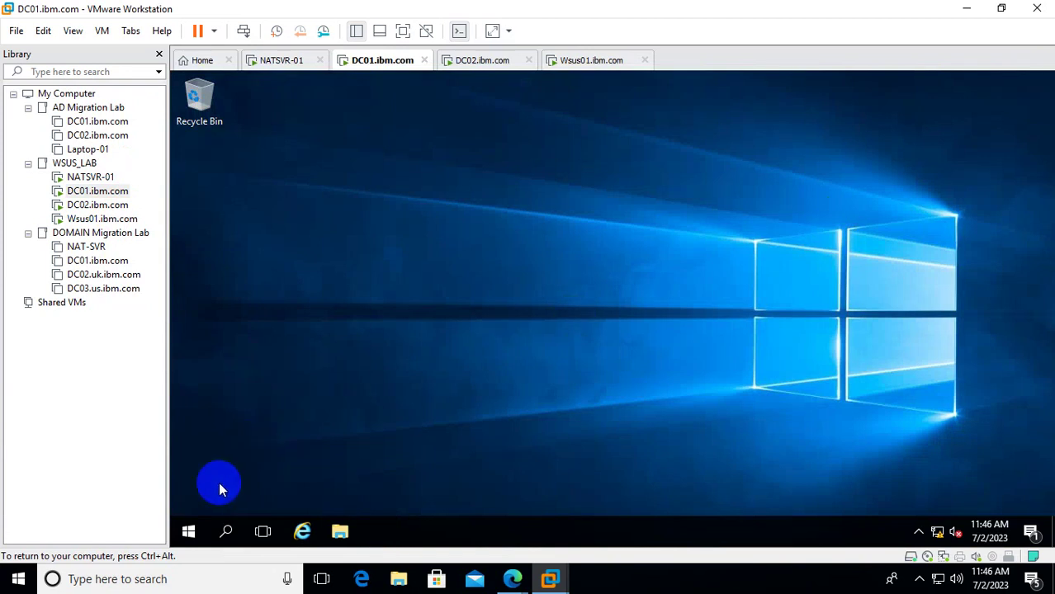
Open firewall.cpl from Run on DC01 to check the firewall, then close it.
left_click(189, 533)
right_click(189, 533)
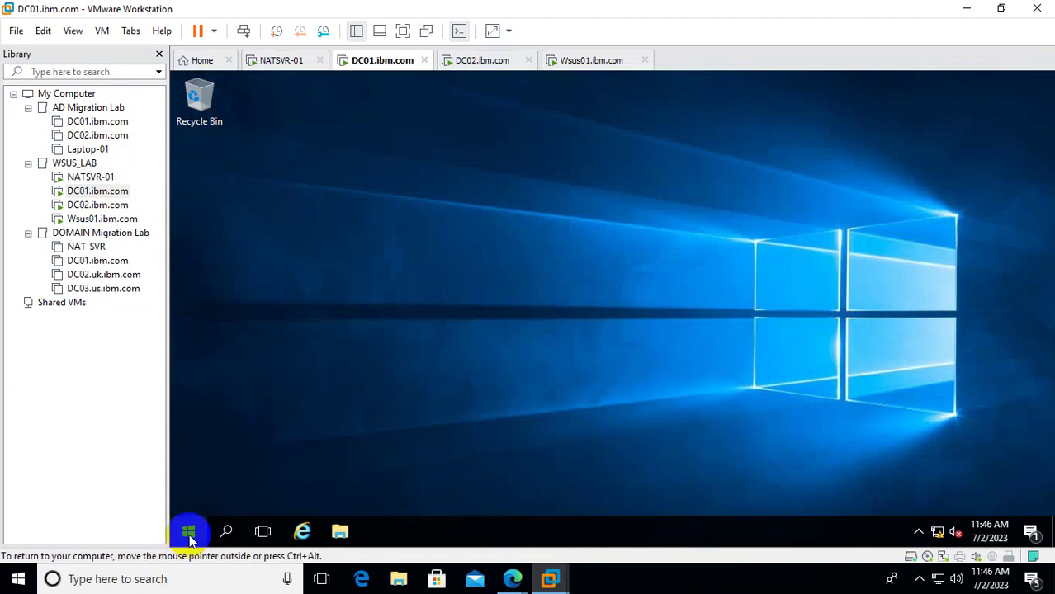
left_click(277, 462)
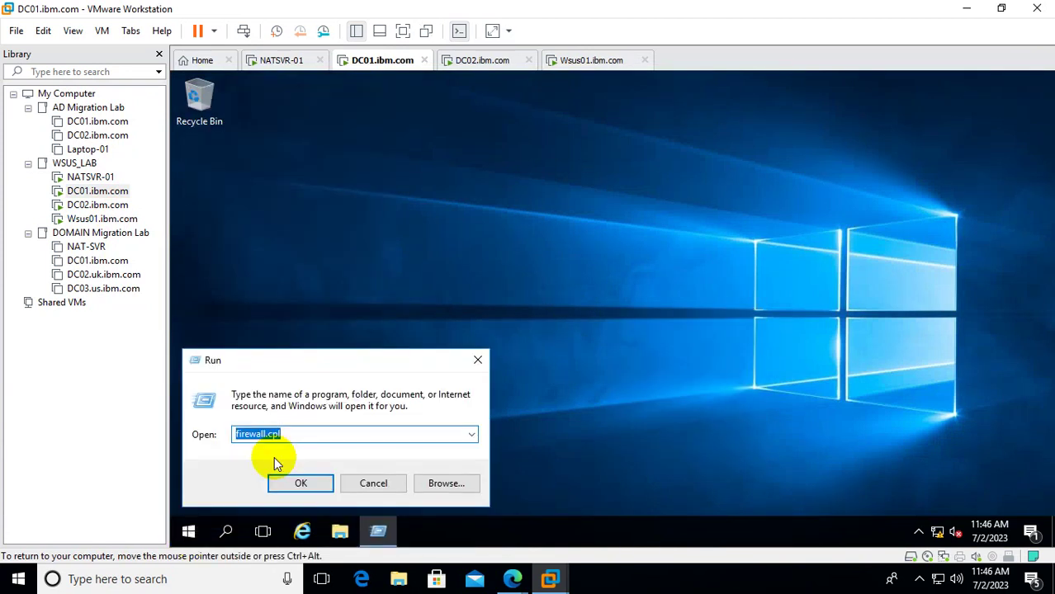
key("Return")
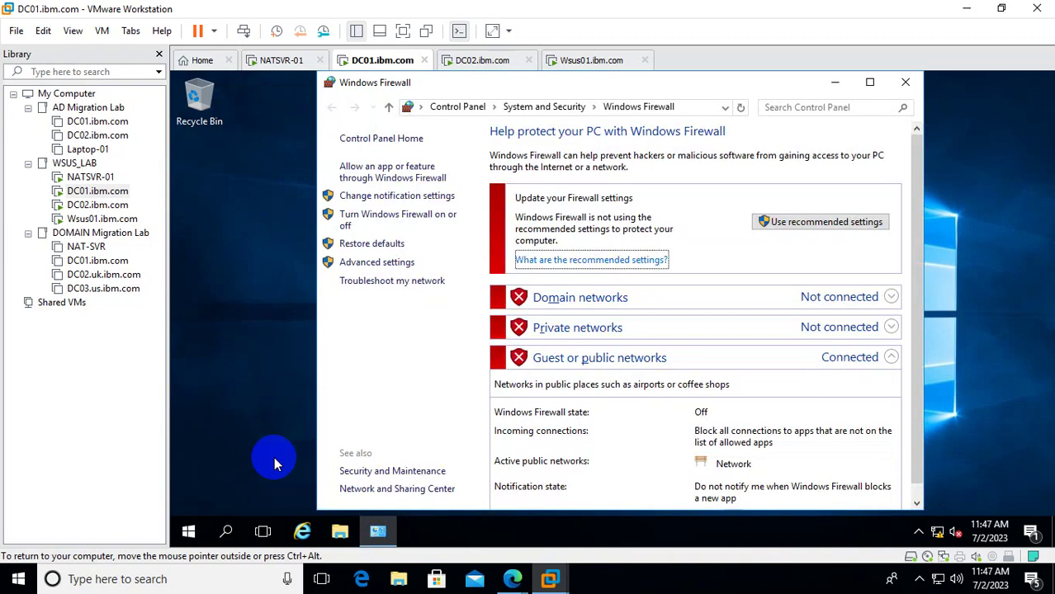
left_click(905, 83)
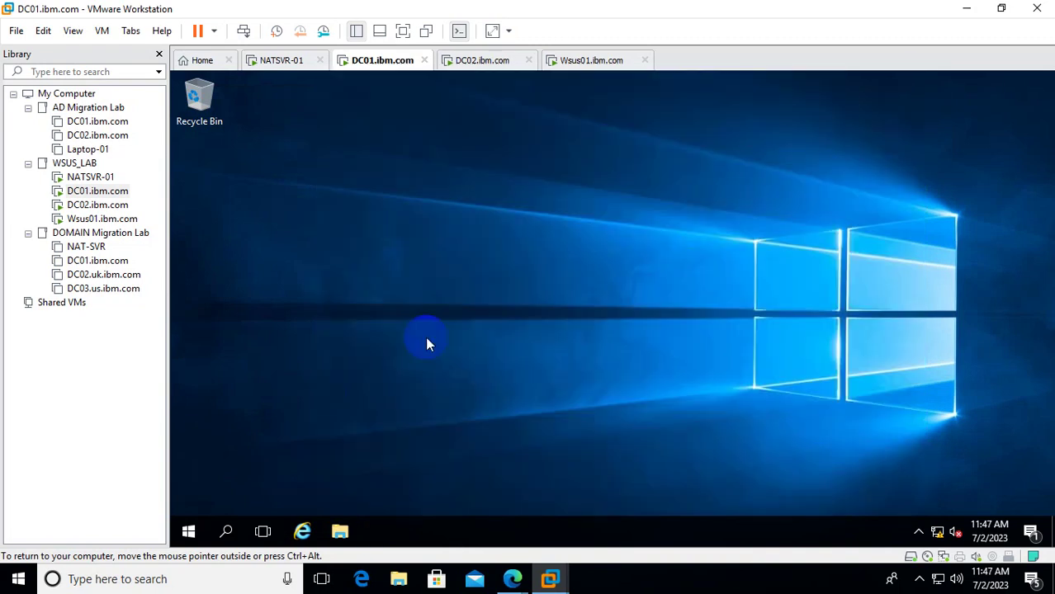
Open an elevated Command Prompt and run wuauclt /reportnow.
right_click(188, 528)
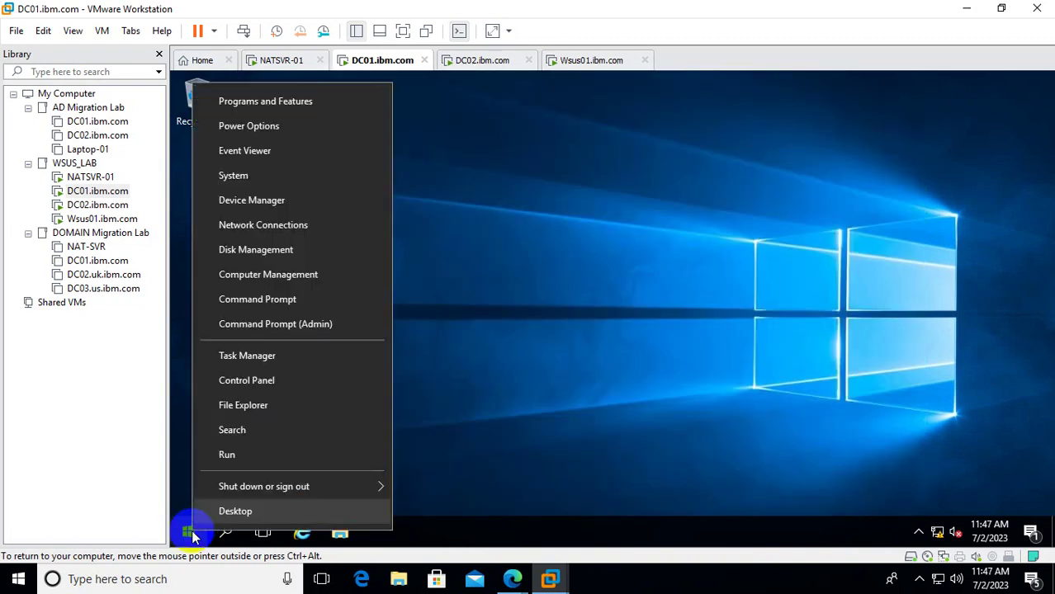
left_click(330, 325)
left_click(531, 397)
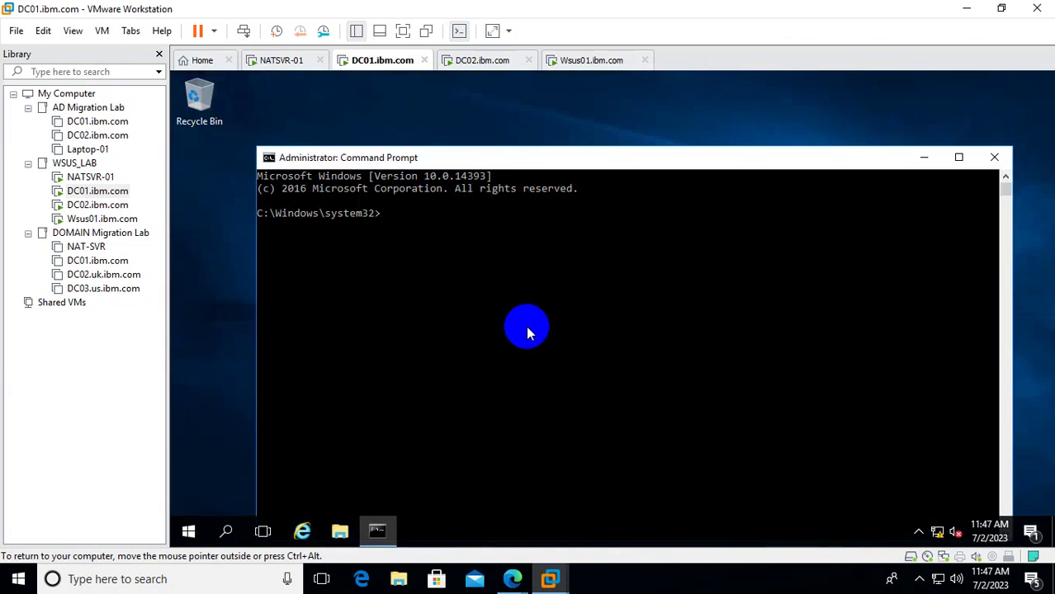
type("wuauclt /reportnow")
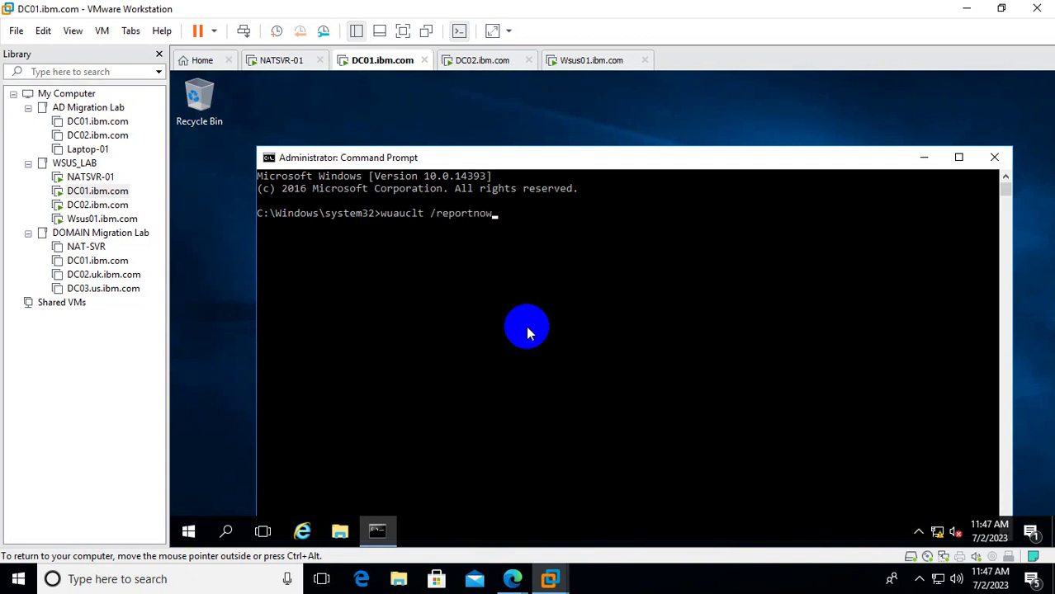
key("Return")
Run the wuauclt detection command (typed as /detedtnow) over and over.
key("Up")
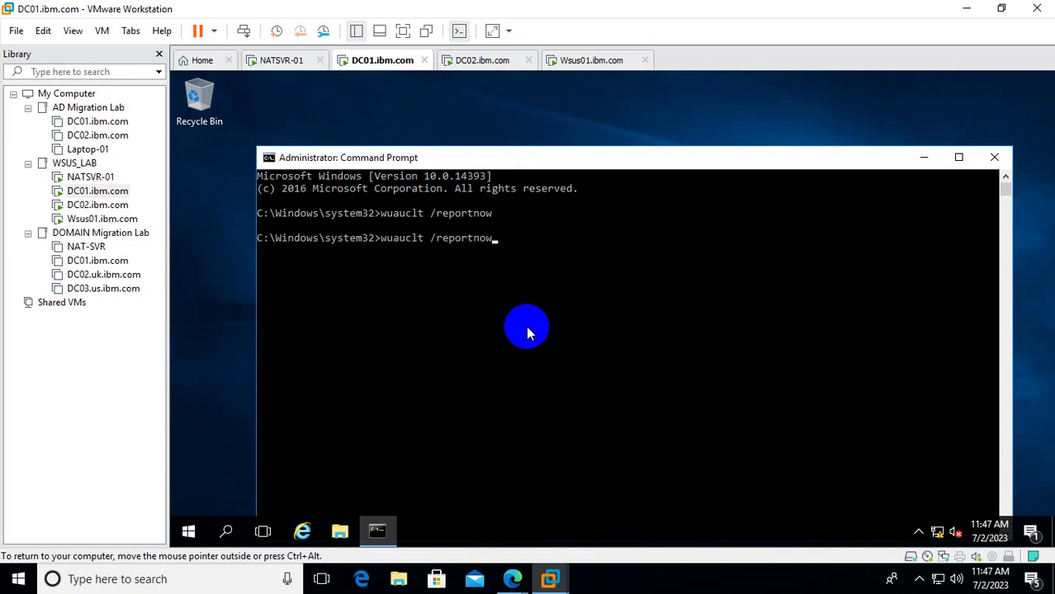
key("BackSpace")
key("BackSpace")
key("BackSpace")
key("BackSpace")
key("BackSpace")
key("BackSpace")
key("BackSpace")
key("BackSpace")
type("detedtnow")
key("Return")
key("Up")
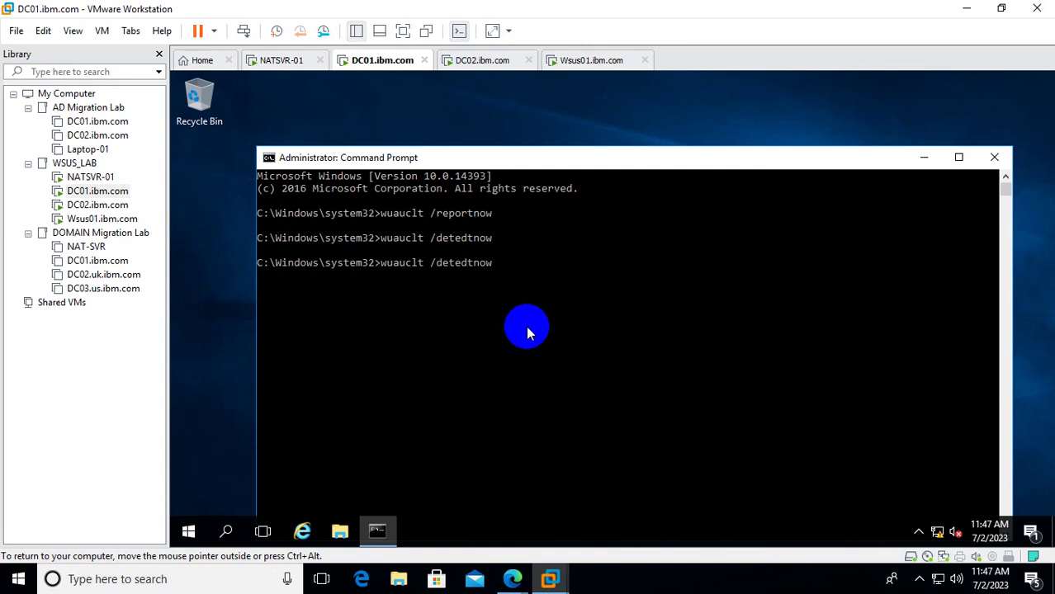
key("Return")
key("Up")
key("Return")
key("Up")
key("Return")
key("Up")
key("Return")
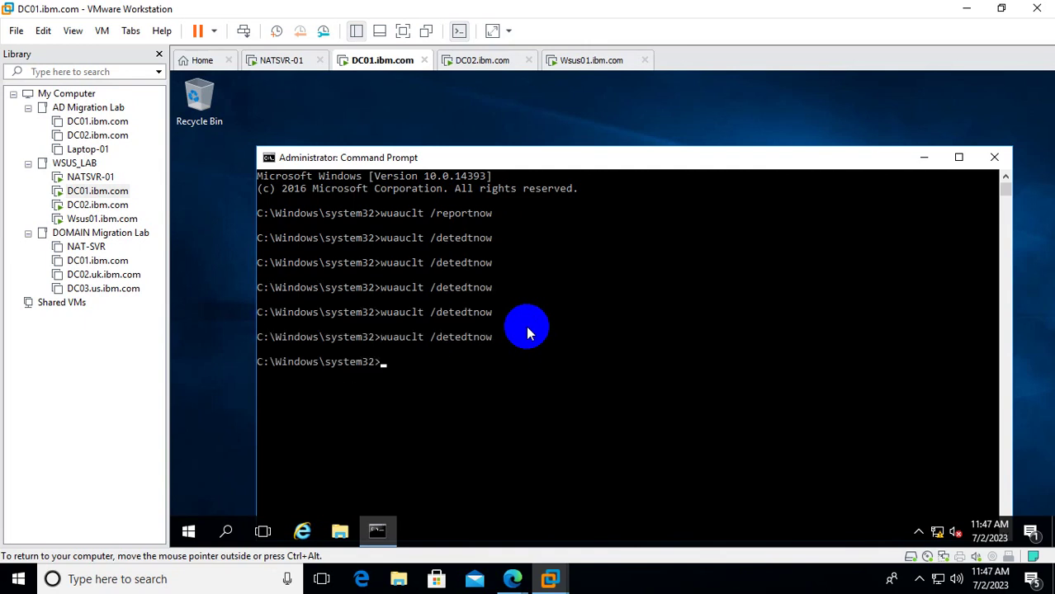
key("Up")
key("Return")
key("Up")
key("Return")
key("Up")
key("Return")
key("Up")
key("Return")
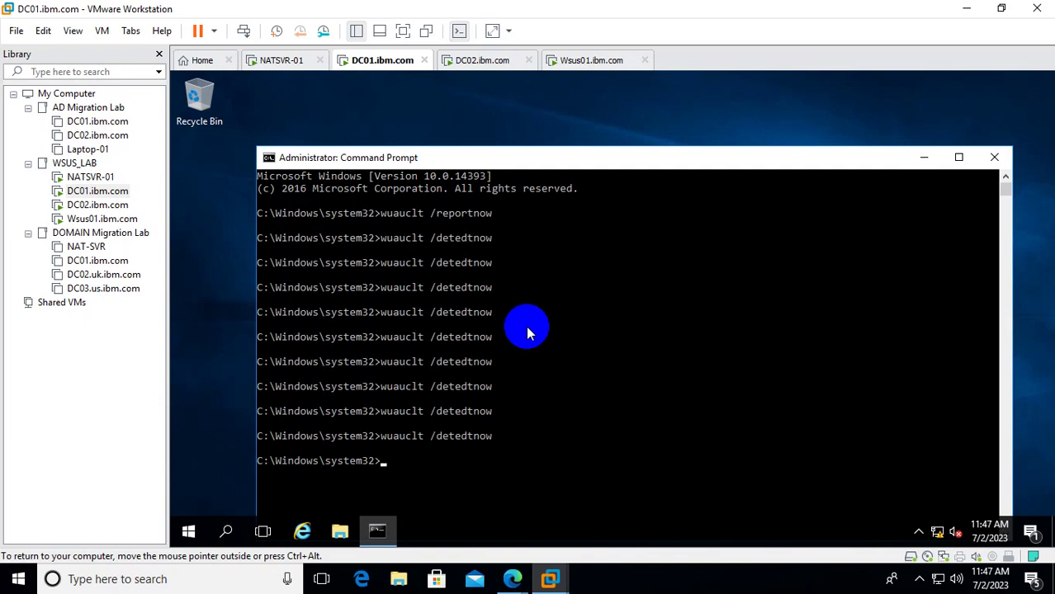
key("Up")
key("Return")
key("Up")
key("Return")
key("Up")
key("Return")
key("Up")
key("Return")
key("Up")
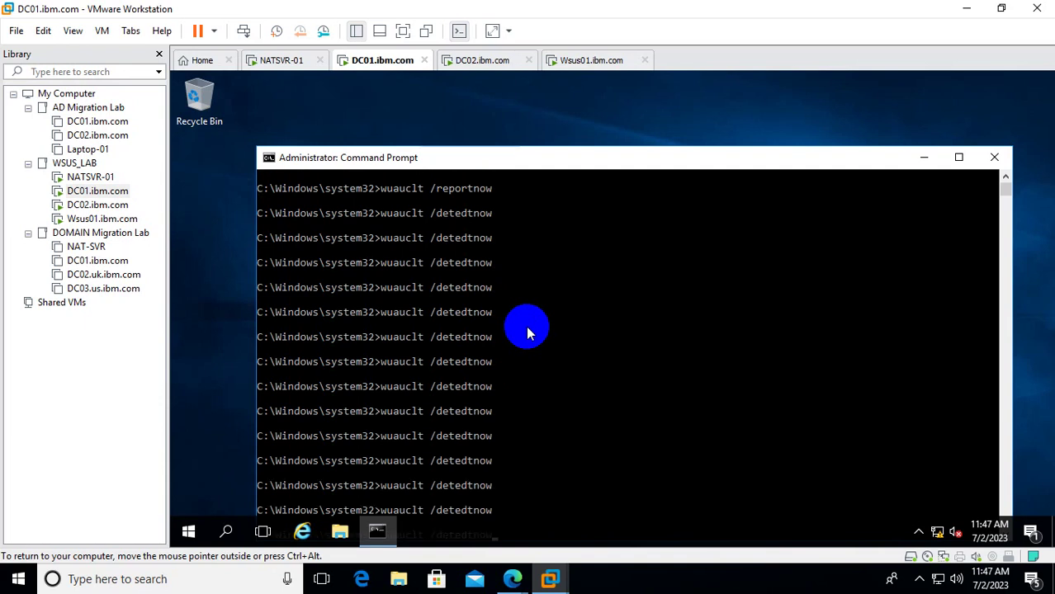
key("Return")
key("Up")
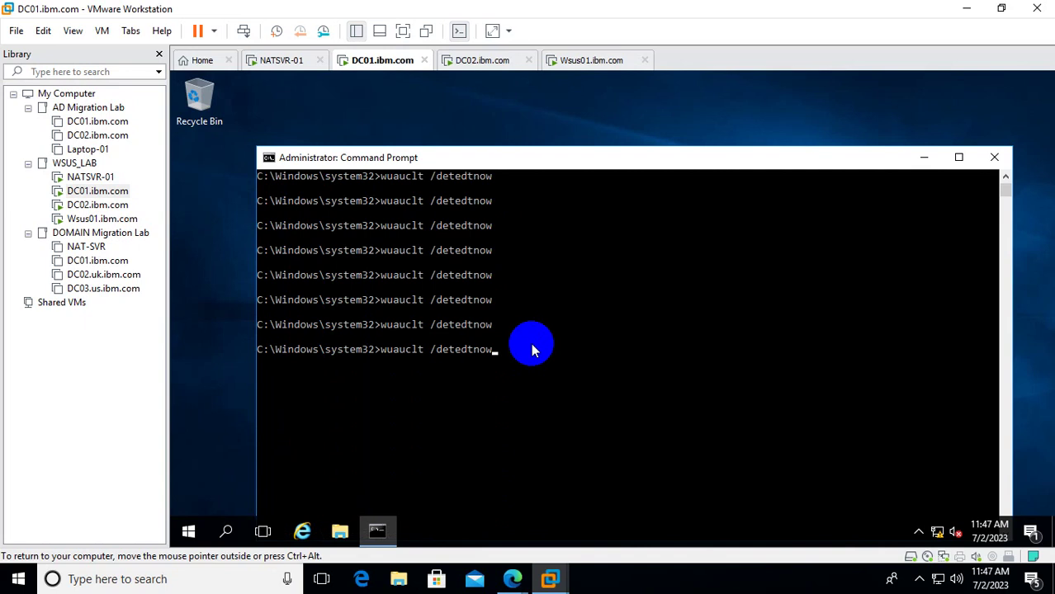
key("Return")
Run wuauclt /reportnow repeatedly, then return to the Wsus01 VM.
key("Up")
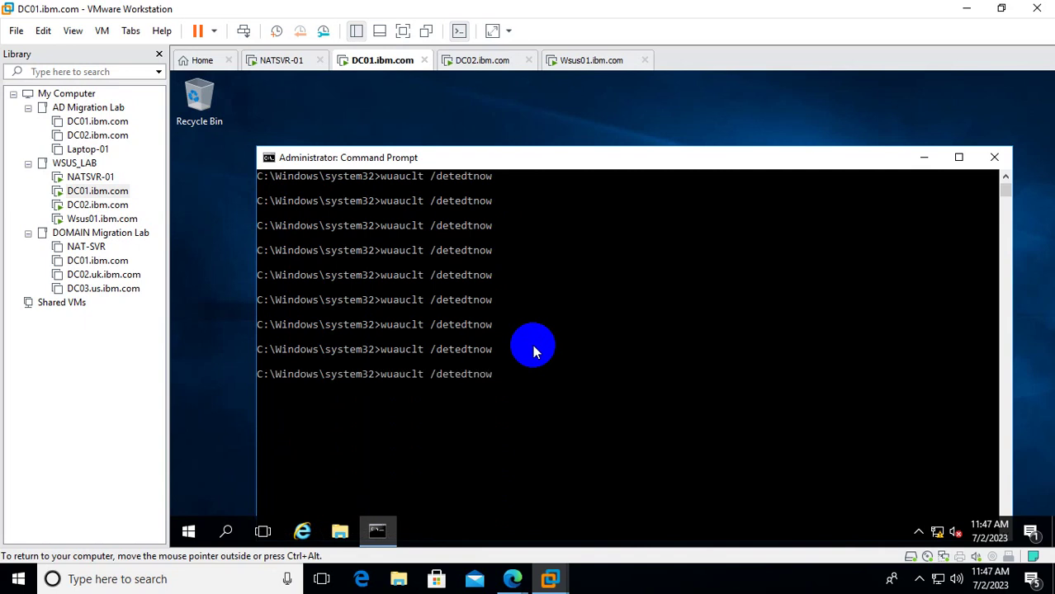
key("BackSpace")
key("BackSpace")
key("BackSpace")
key("BackSpace")
key("BackSpace")
key("BackSpace")
key("BackSpace")
key("BackSpace")
key("BackSpace")
type("reportnow")
key("Return")
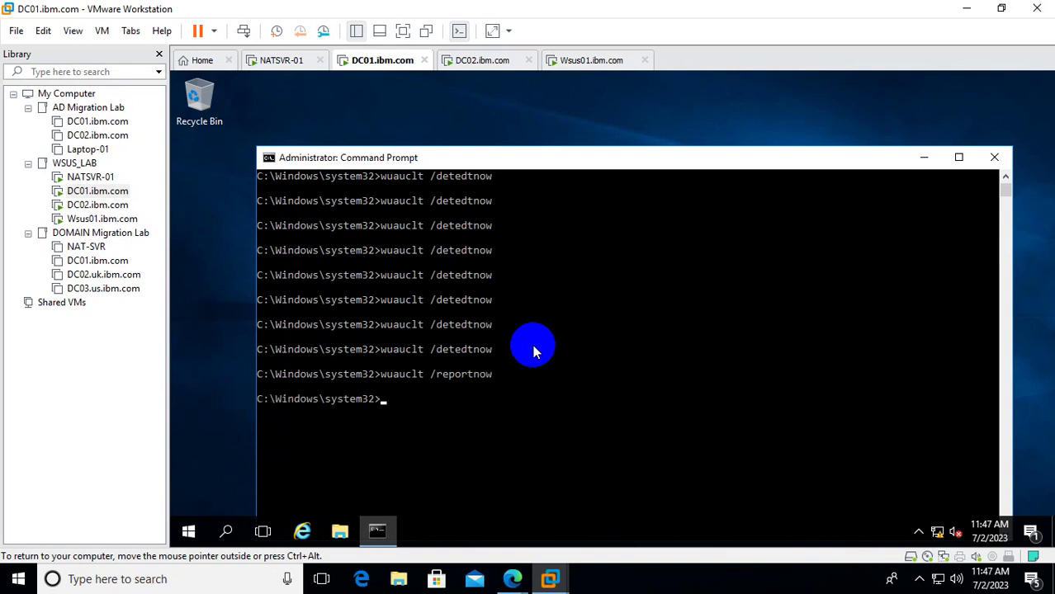
key("Up")
key("Return")
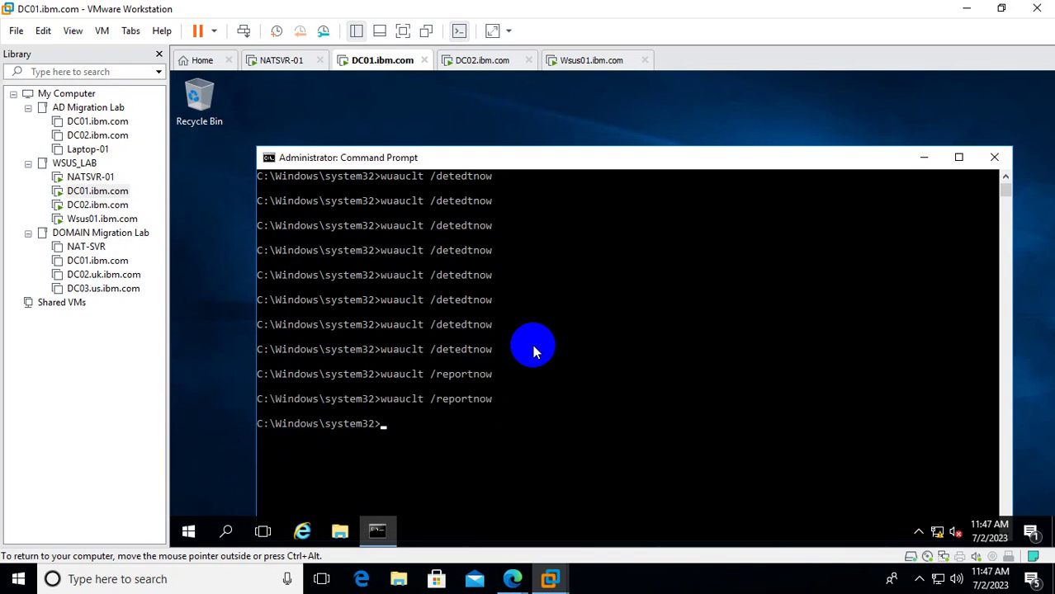
key("Up")
key("Return")
key("Up")
key("Return")
key("Up")
key("Return")
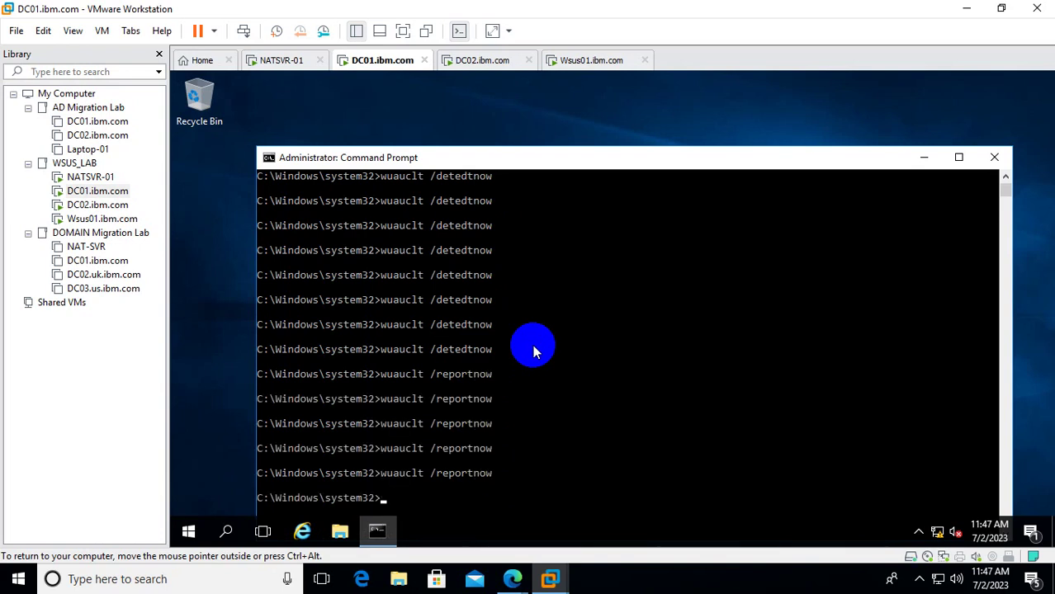
key("Up")
key("Return")
key("Up")
key("Return")
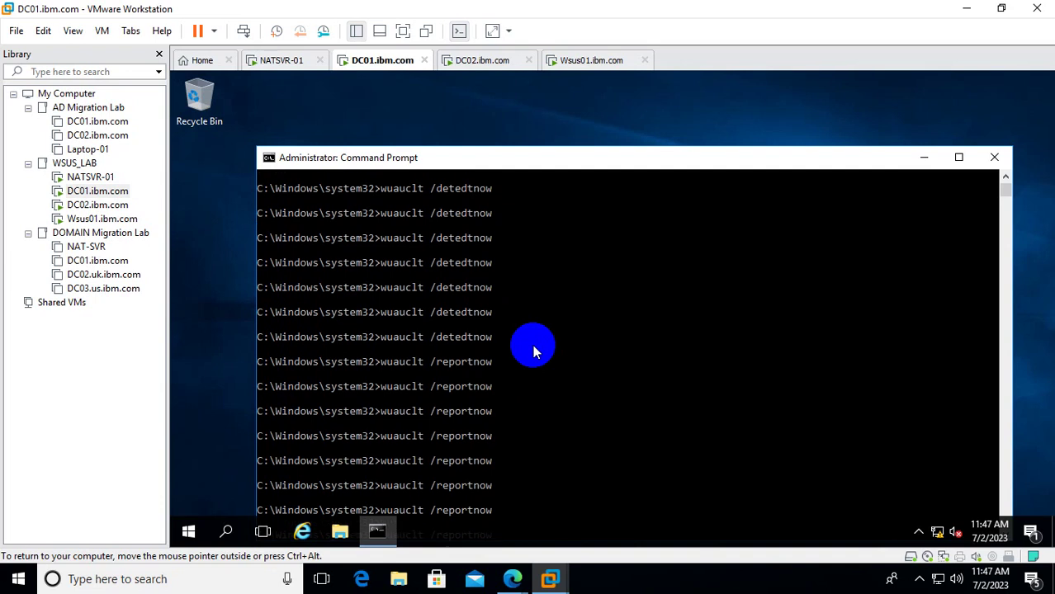
left_click(132, 219)
left_click(450, 345)
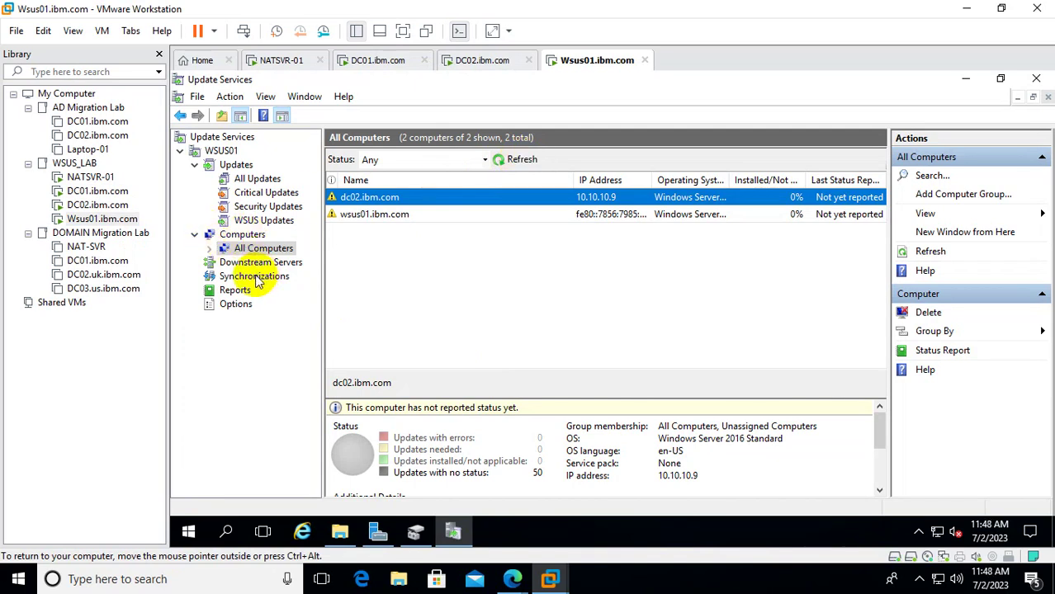
Refresh All Computers to see dc02 and wsus01, then list all 21 Not approved updates.
left_click(242, 235)
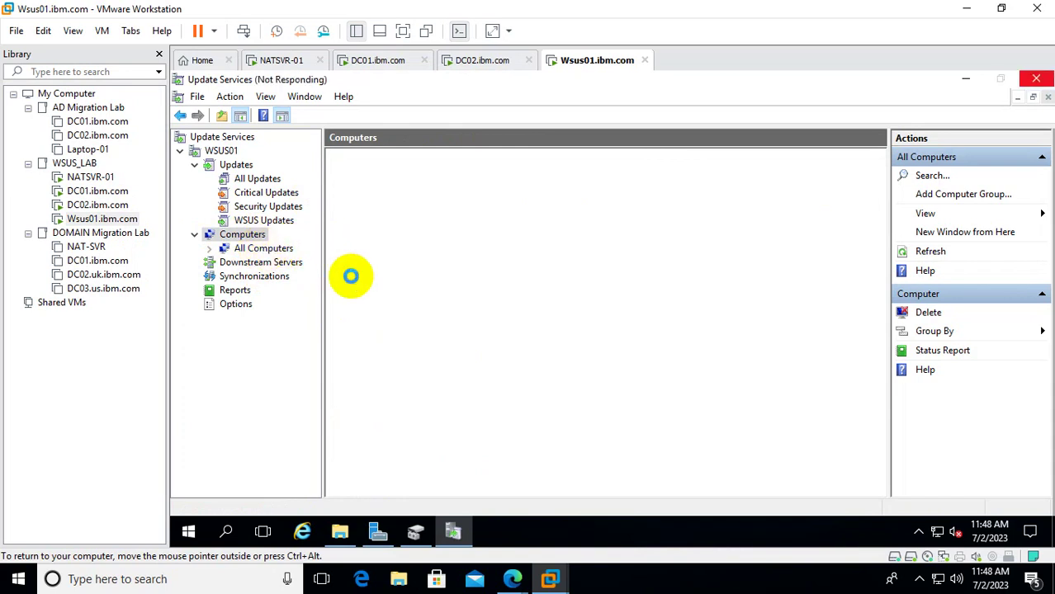
left_click(285, 250)
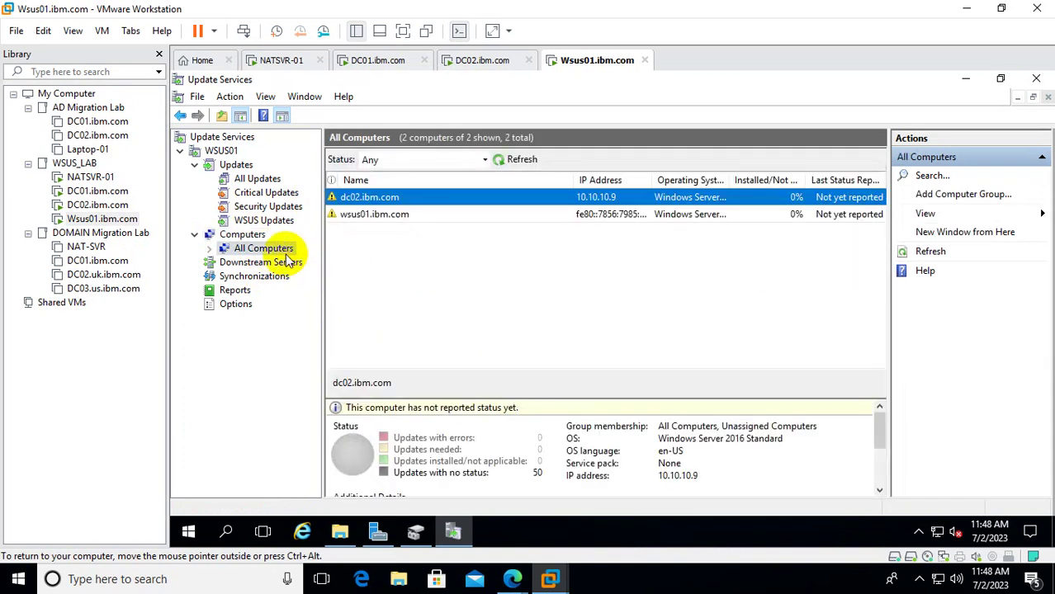
left_click(495, 160)
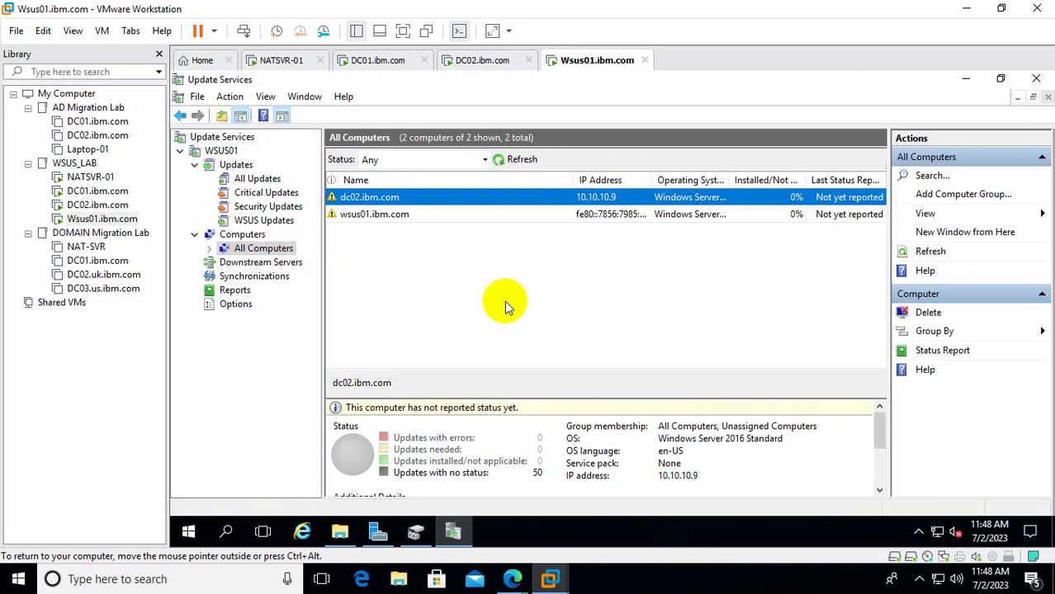
left_click(258, 179)
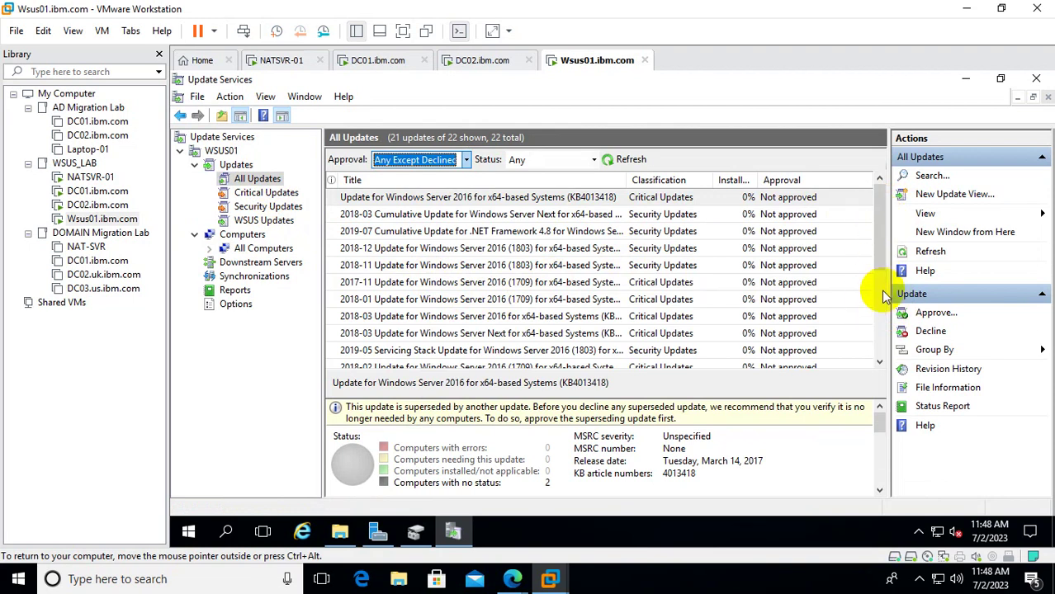
Raise Wsus01's memory from 4388 MB to 6656 MB in its VM settings.
right_click(88, 221)
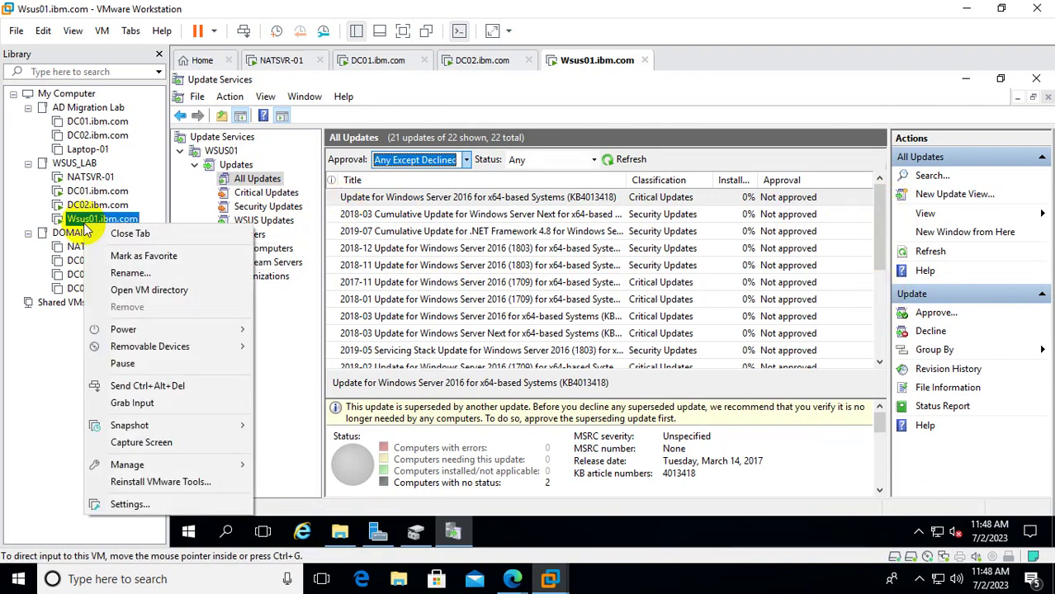
left_click(144, 504)
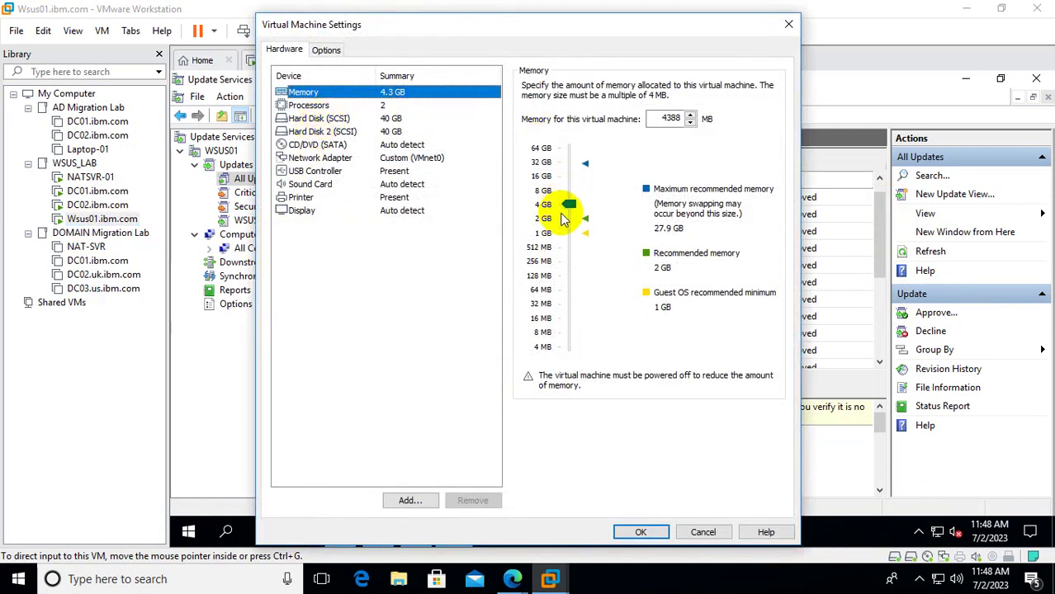
left_click_drag(568, 209, 572, 198)
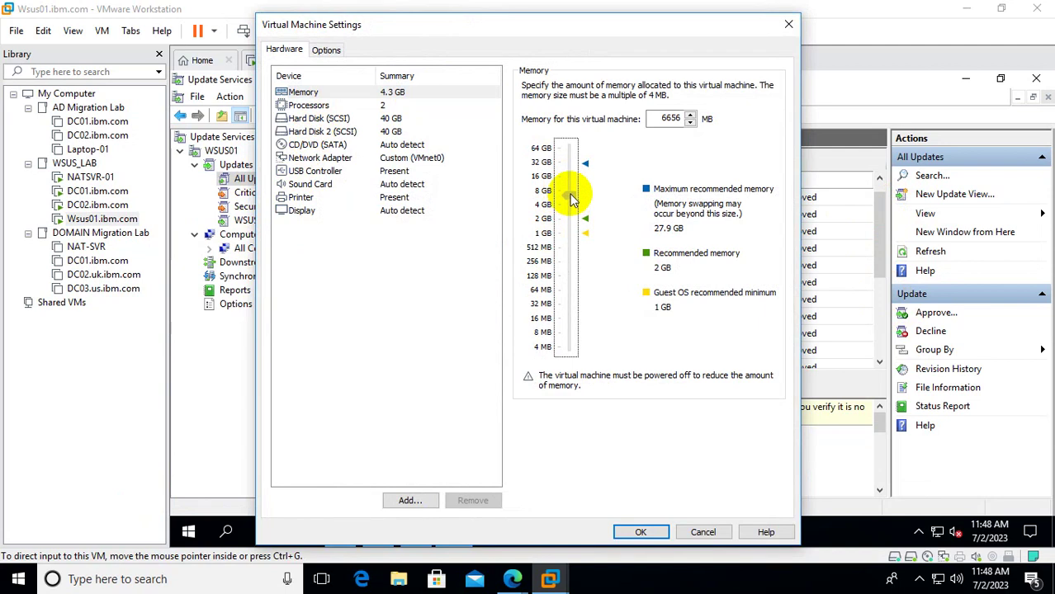
left_click(643, 534)
left_click(642, 532)
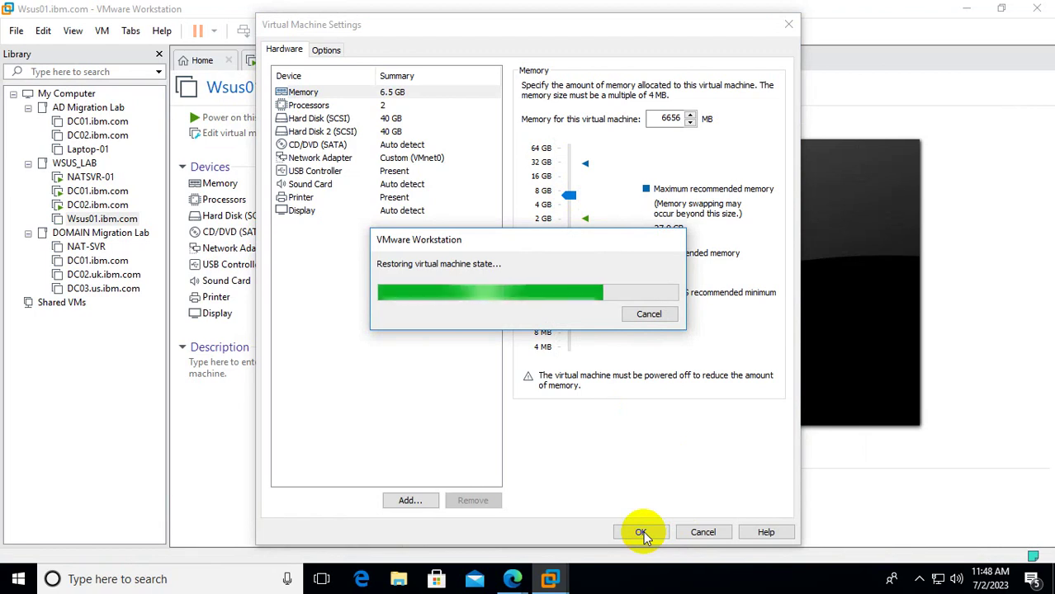
left_click(641, 532)
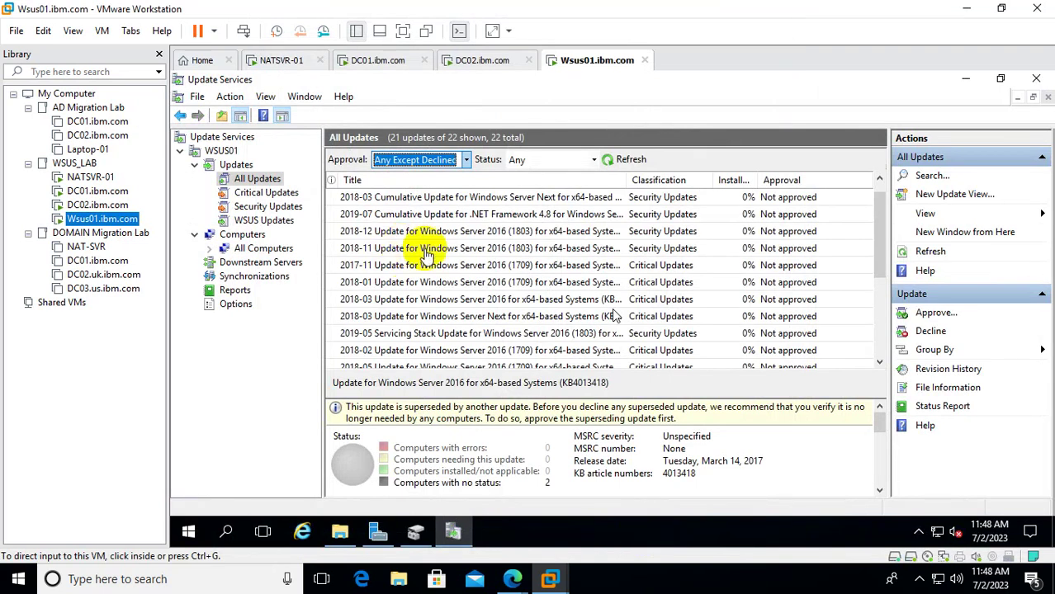
Select the .NET Framework 4.8 and Windows Server 2016 updates, then close the Feature Unavailable message.
left_click(445, 217)
left_click(444, 216)
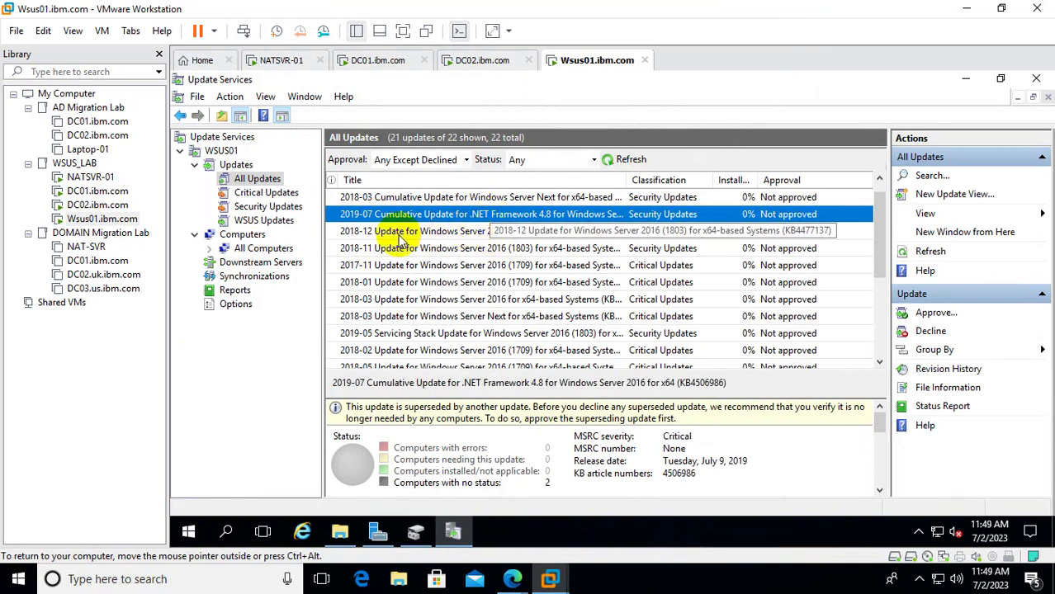
left_click(437, 234)
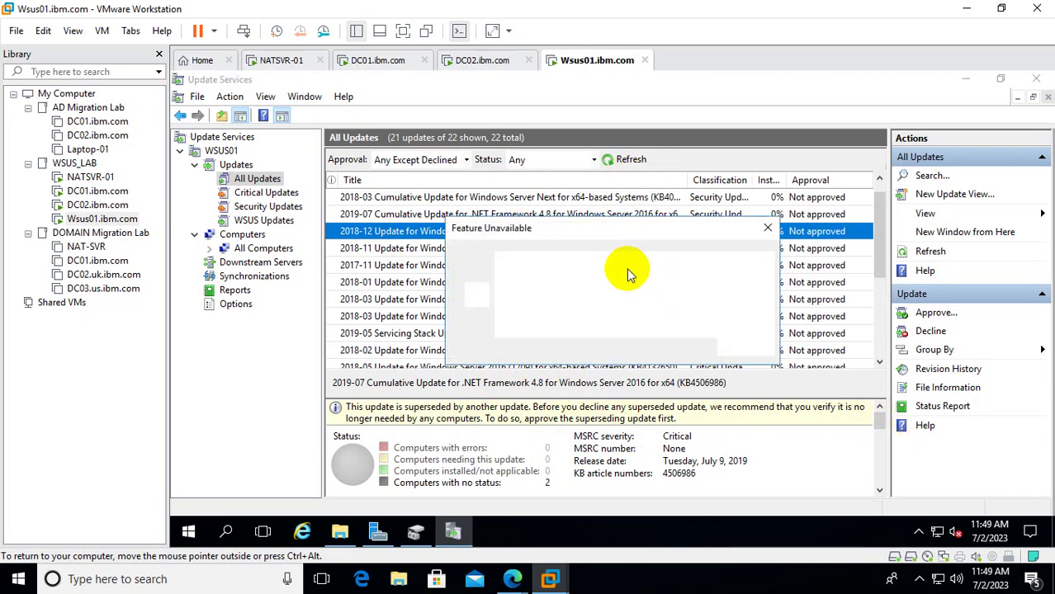
left_click(768, 228)
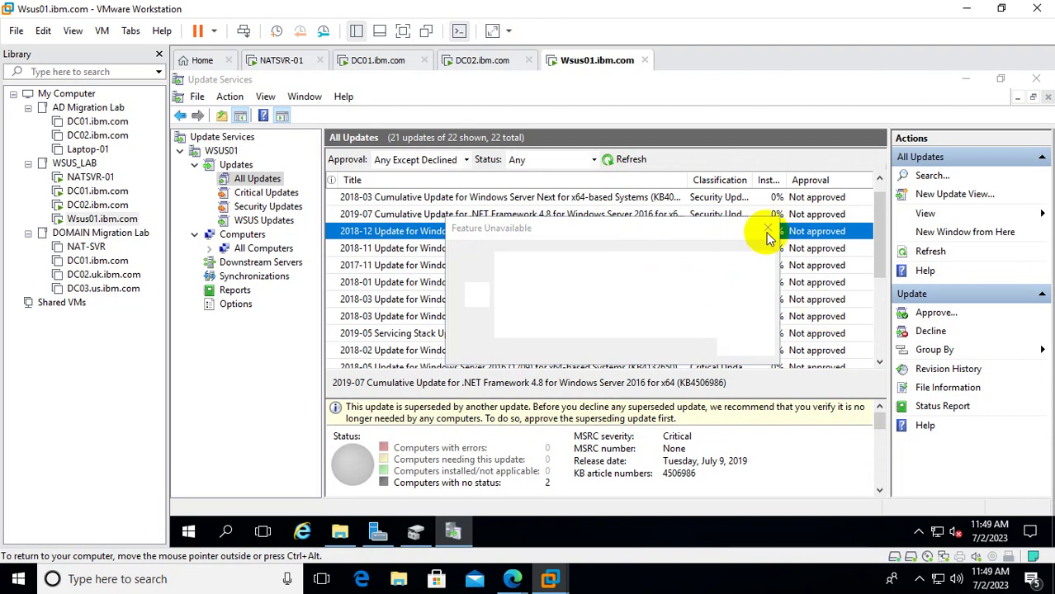
left_click(768, 231)
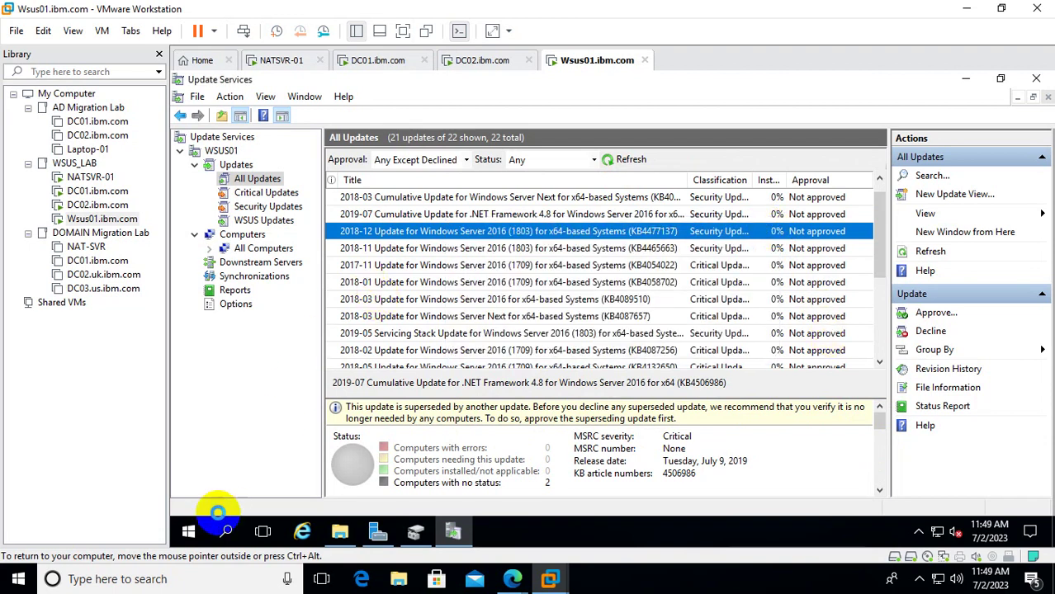
Shut down the Wsus01 guest from Start > Power, giving a reason and overriding open apps.
left_click(189, 532)
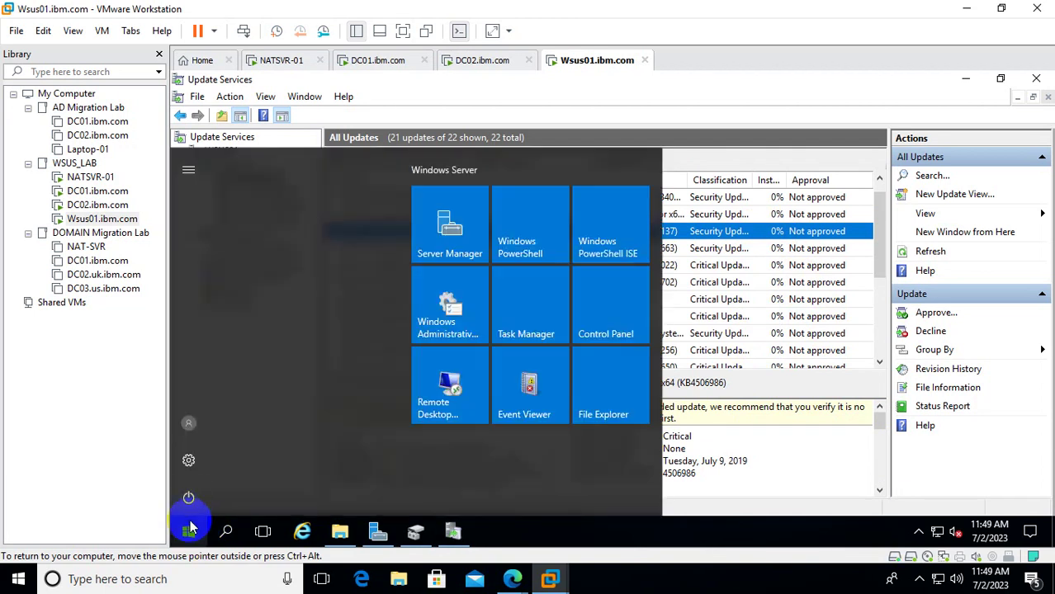
left_click(187, 533)
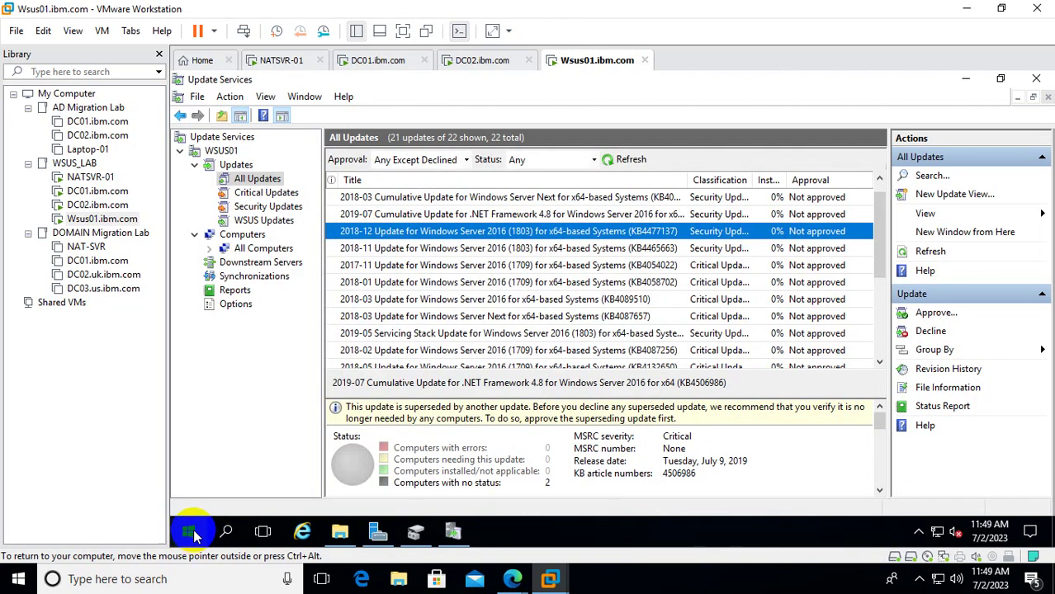
left_click(188, 532)
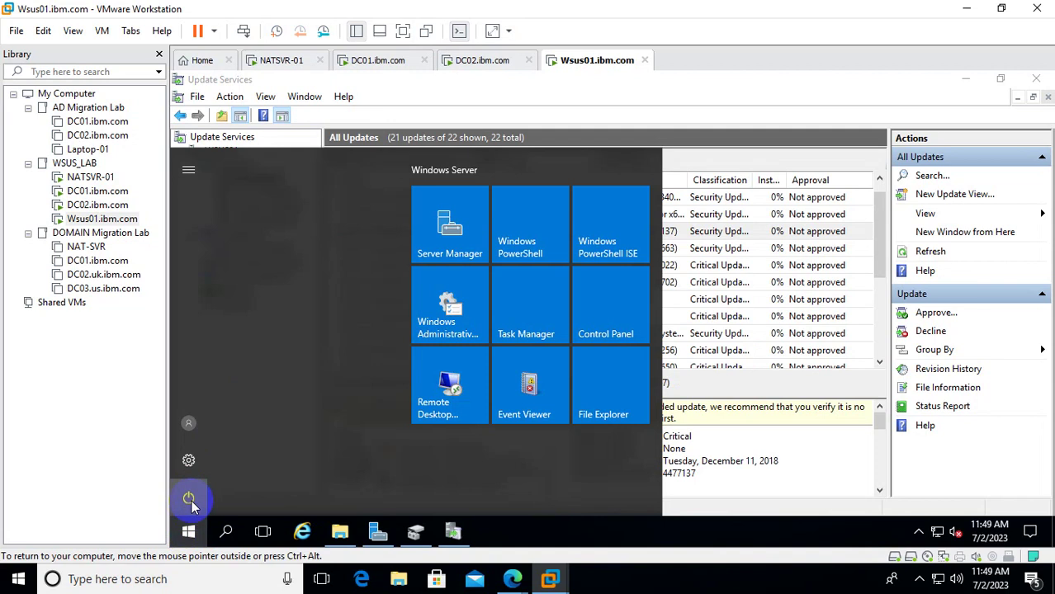
left_click(189, 500)
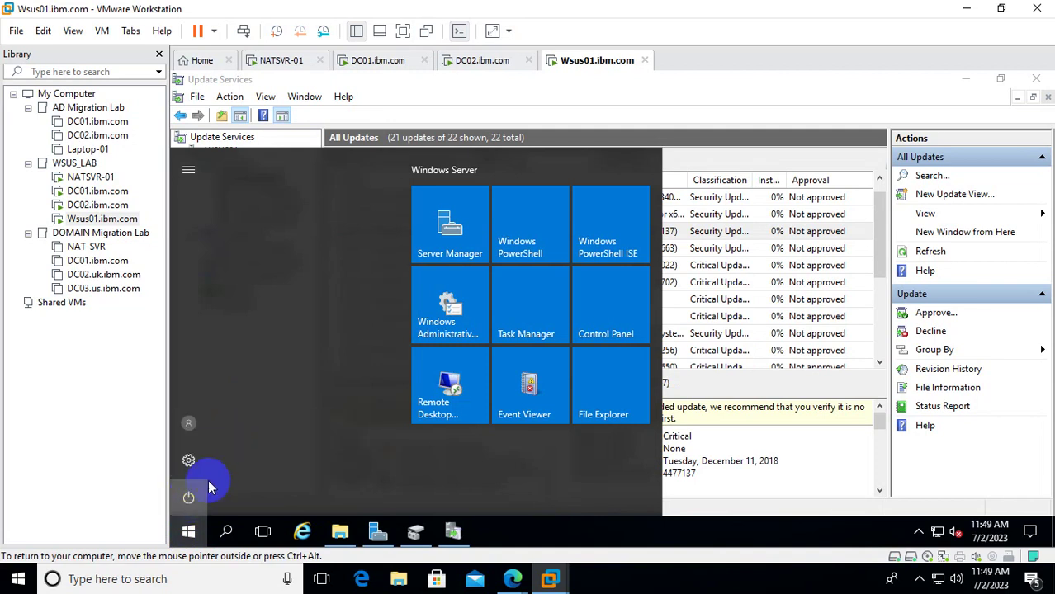
left_click(186, 529)
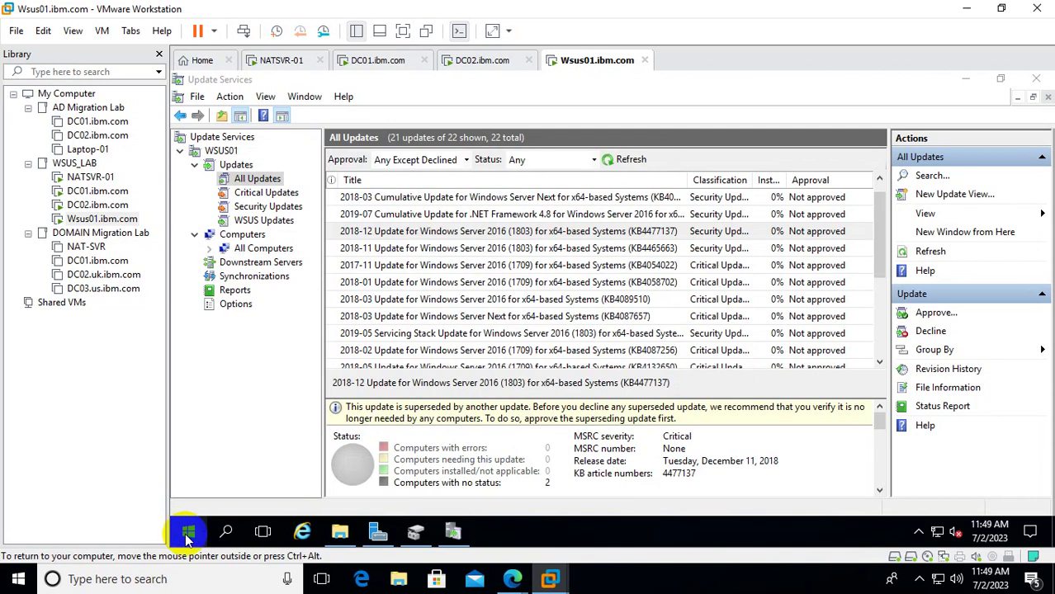
left_click(187, 529)
left_click(188, 499)
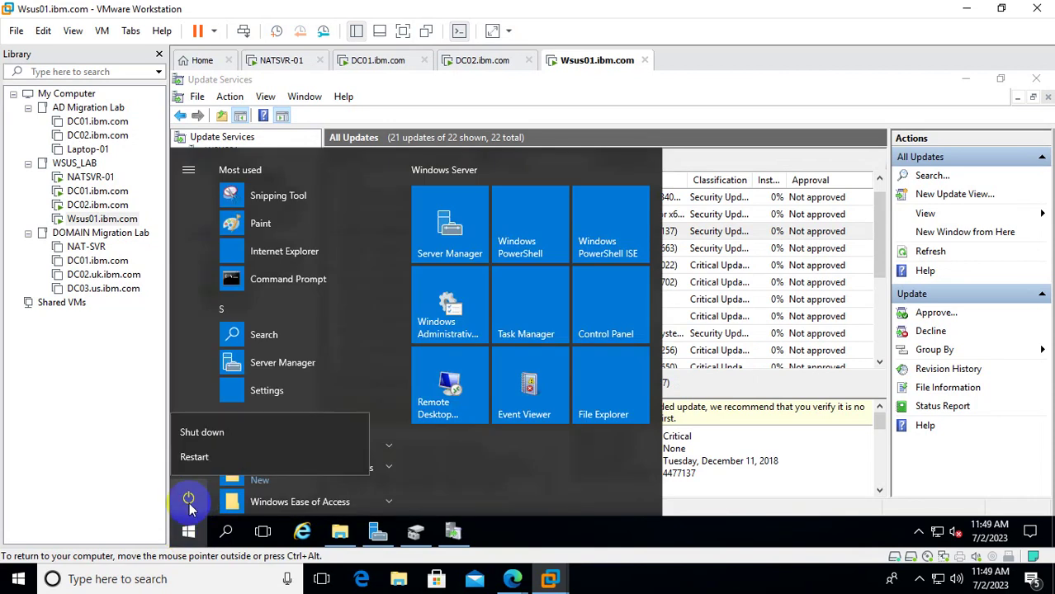
left_click(229, 439)
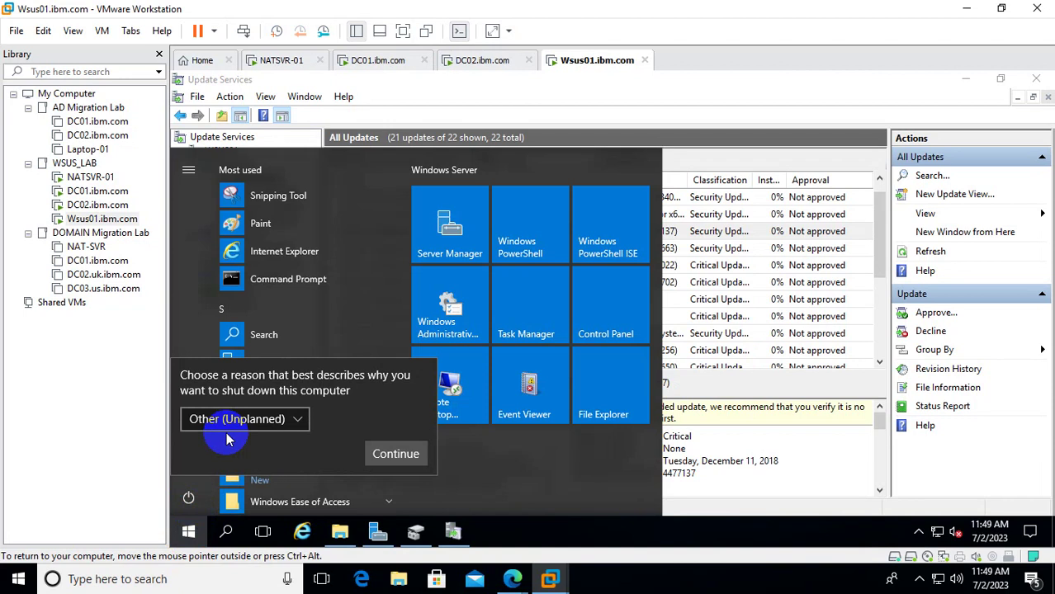
left_click(397, 451)
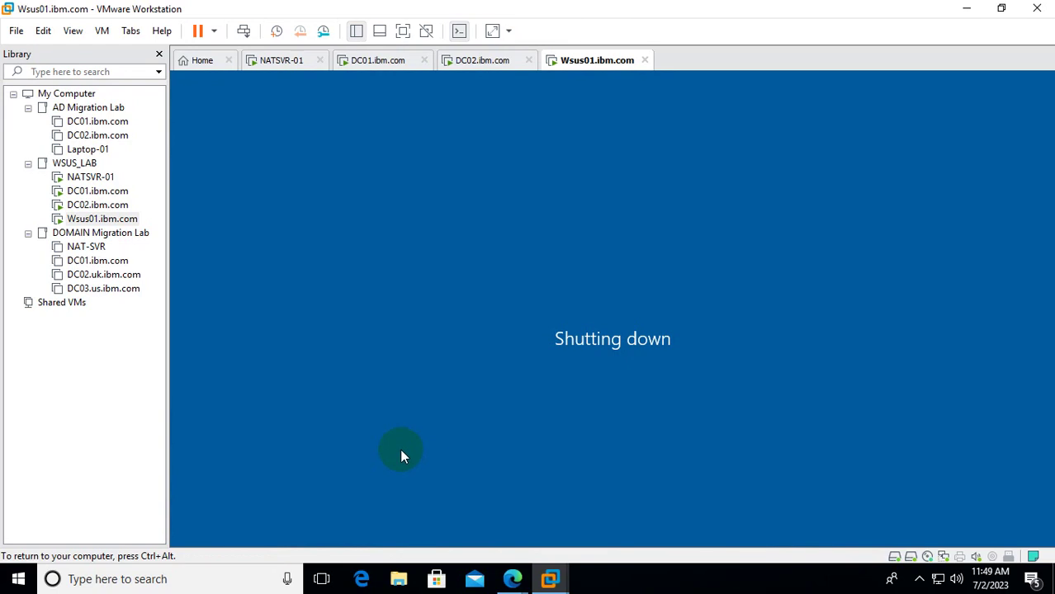
left_click(400, 448)
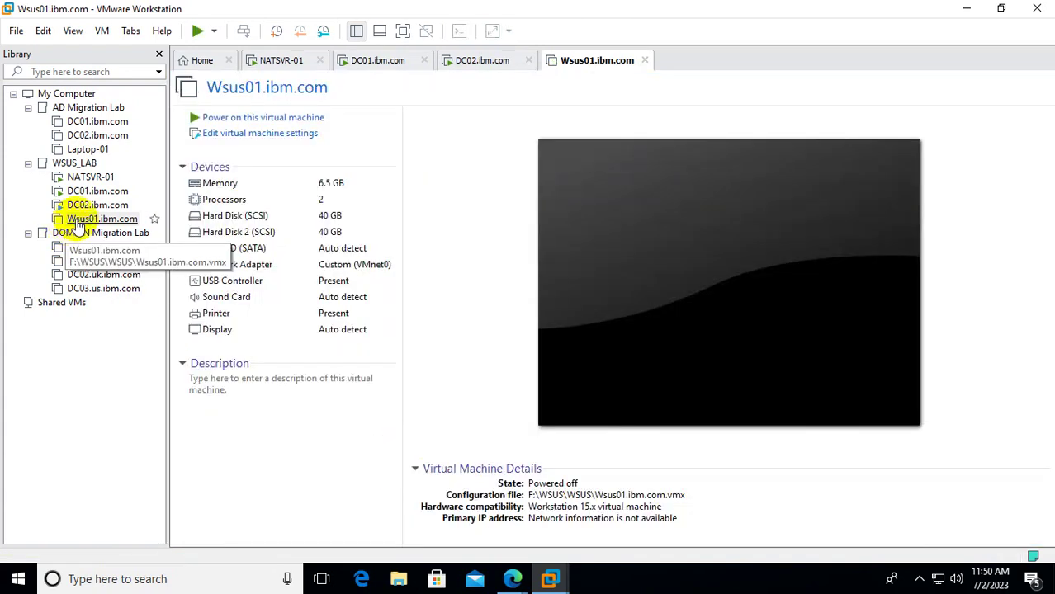
Set the powered-off Wsus01 VM to 8780 MB memory and 3 cores per processor.
right_click(81, 220)
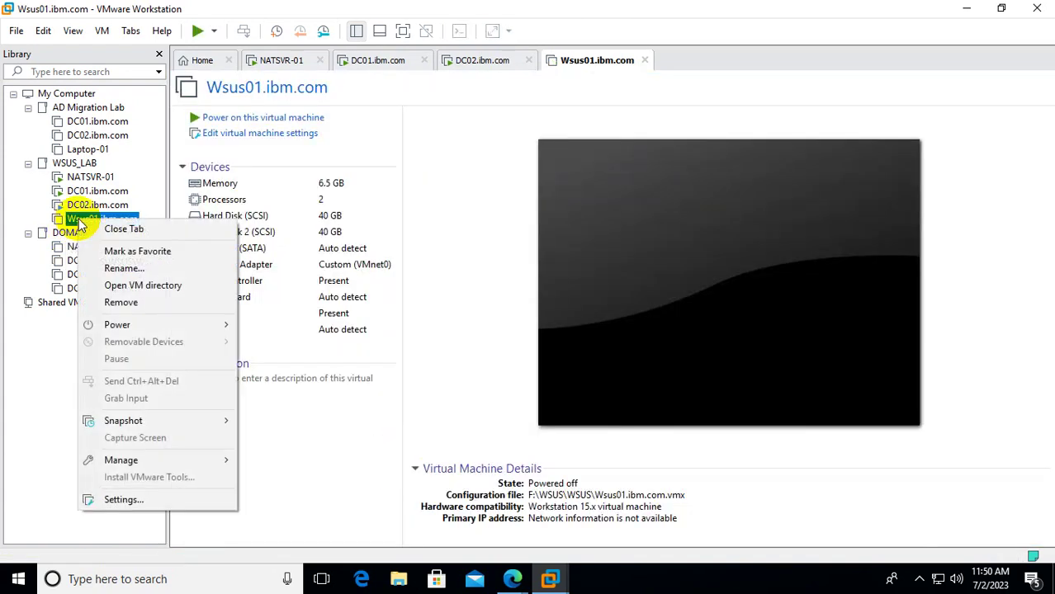
left_click(128, 500)
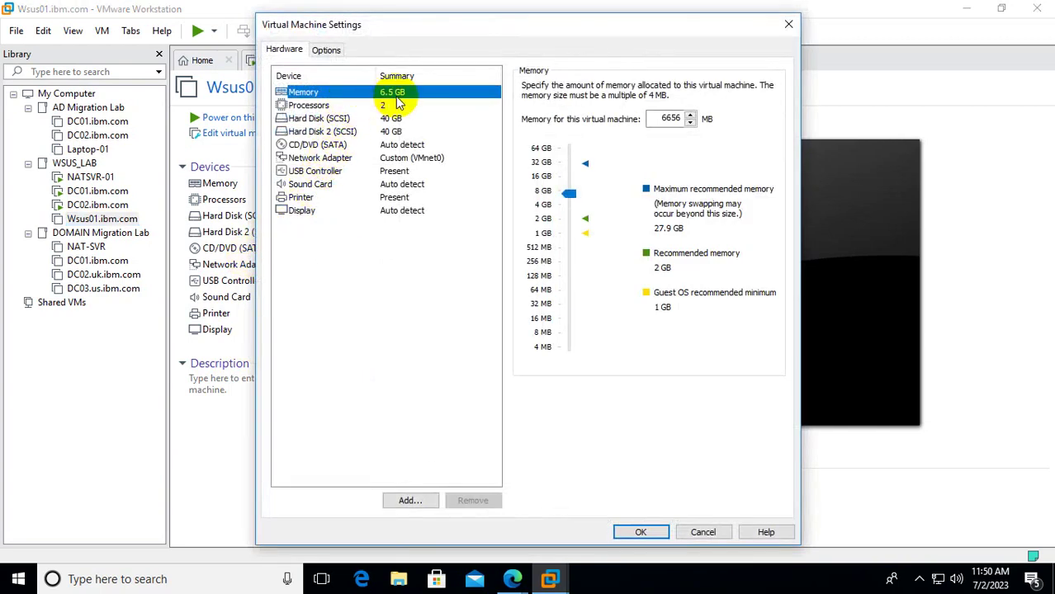
left_click(571, 194)
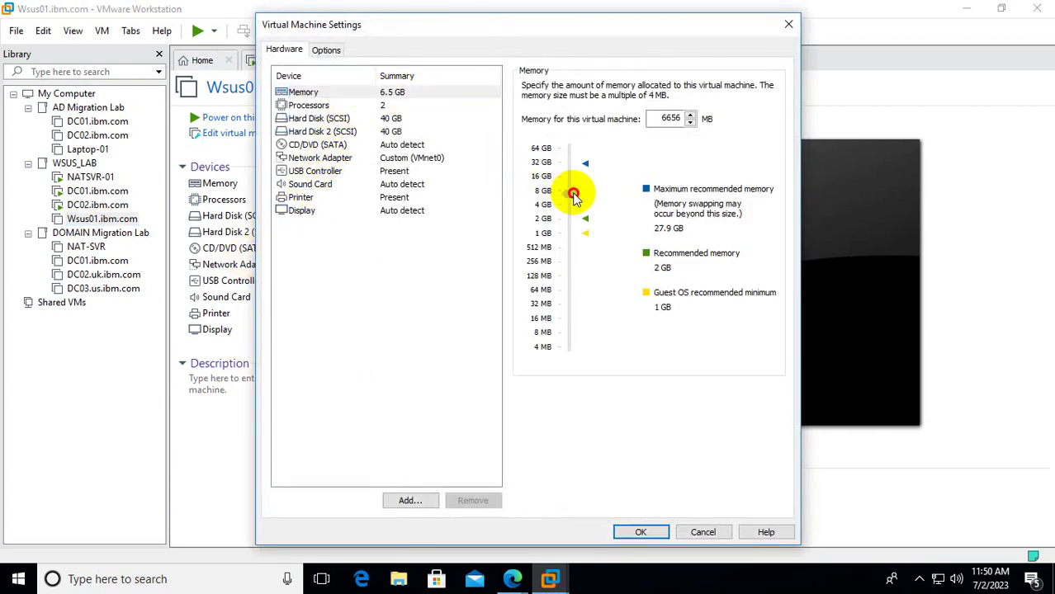
left_click_drag(573, 196, 568, 190)
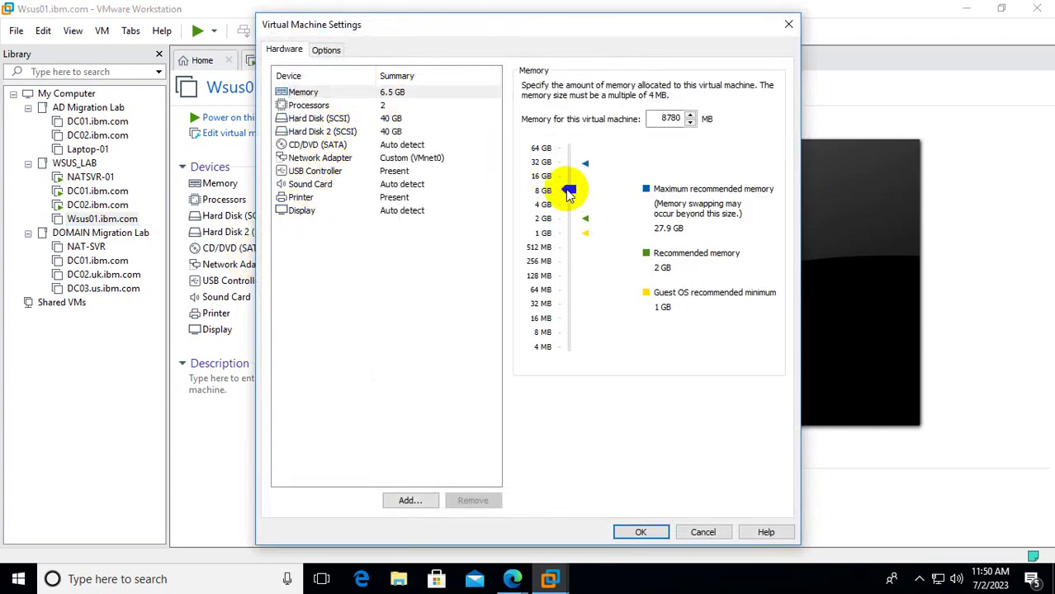
left_click(333, 119)
left_click(327, 106)
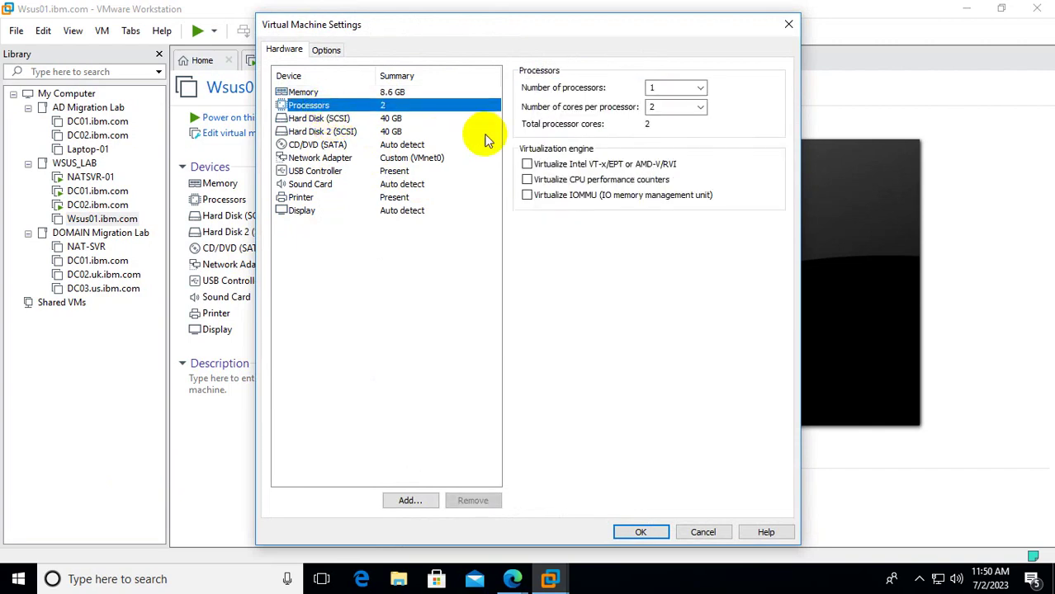
left_click(700, 106)
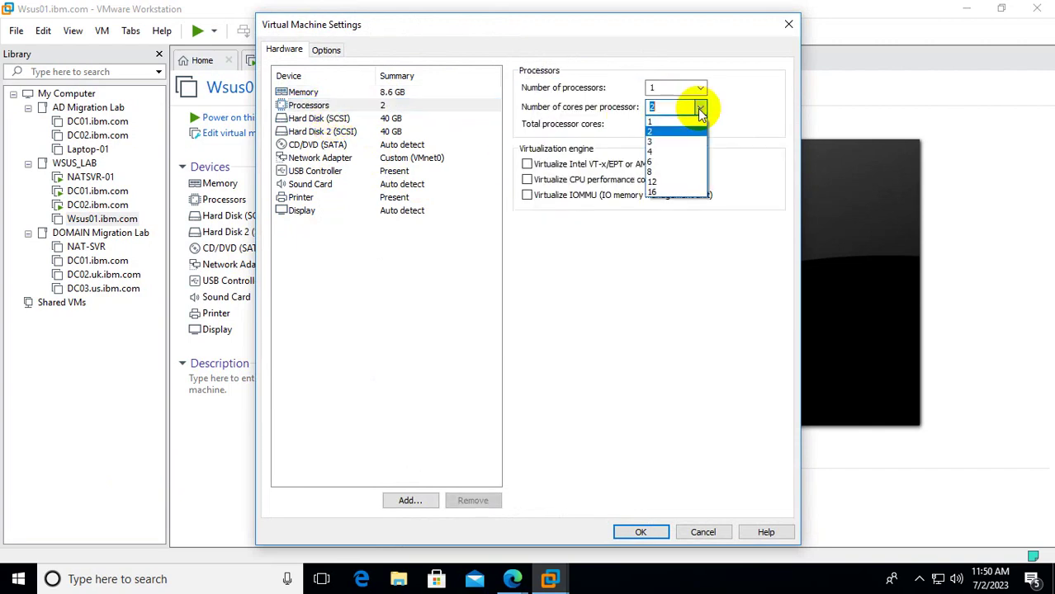
left_click(652, 144)
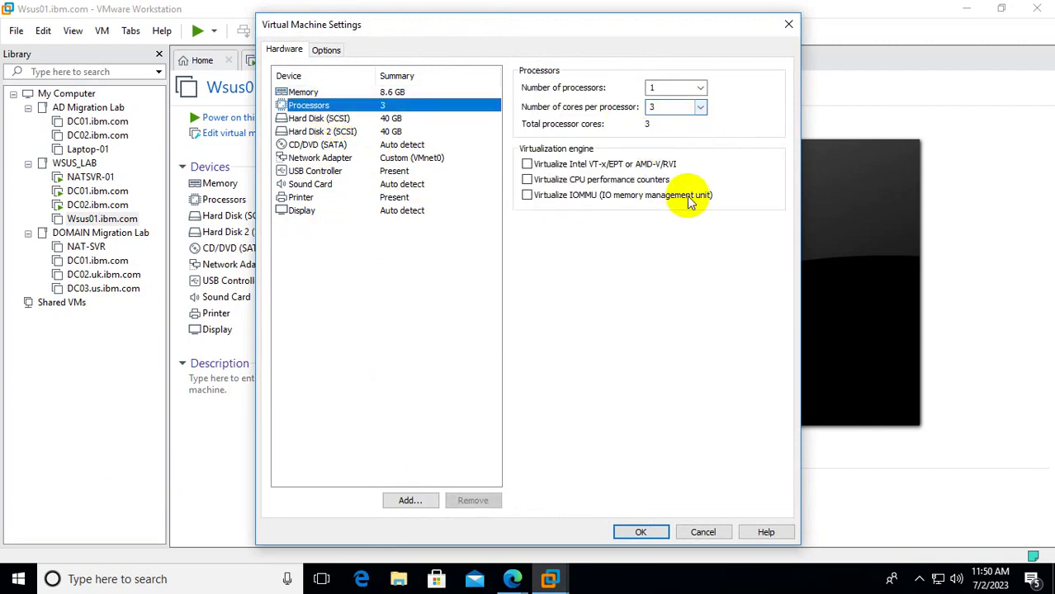
left_click(641, 532)
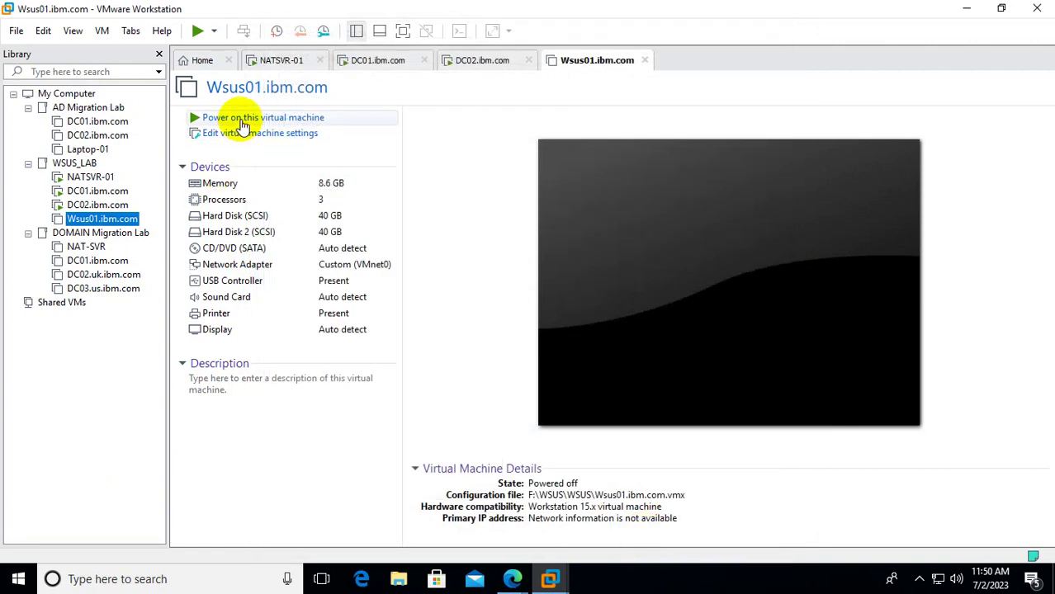
Power on the Wsus01 VM and sign in through Send Ctrl+Alt+Del with the account password.
left_click(240, 118)
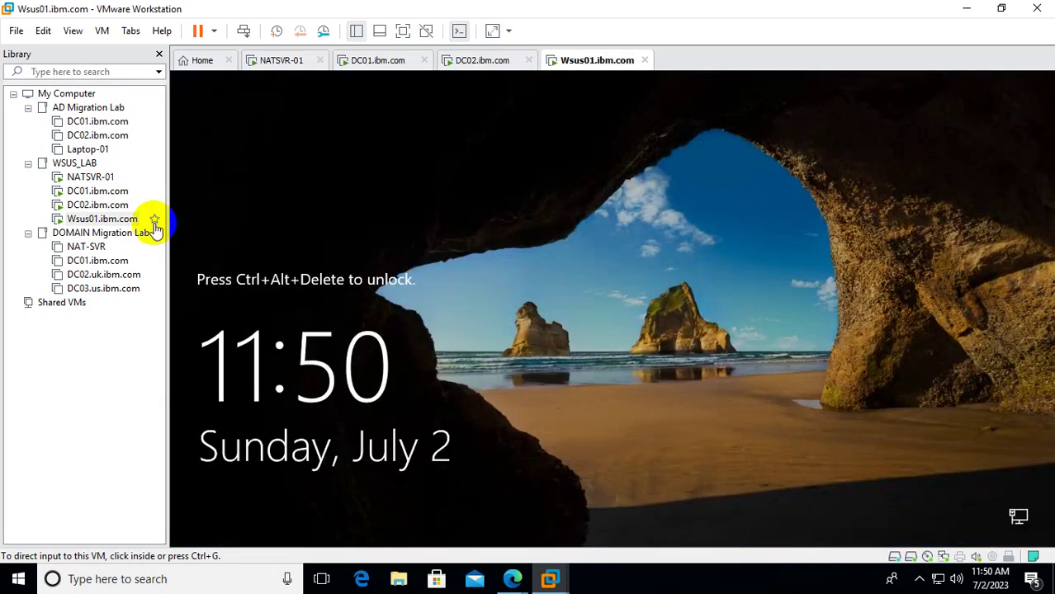
right_click(116, 221)
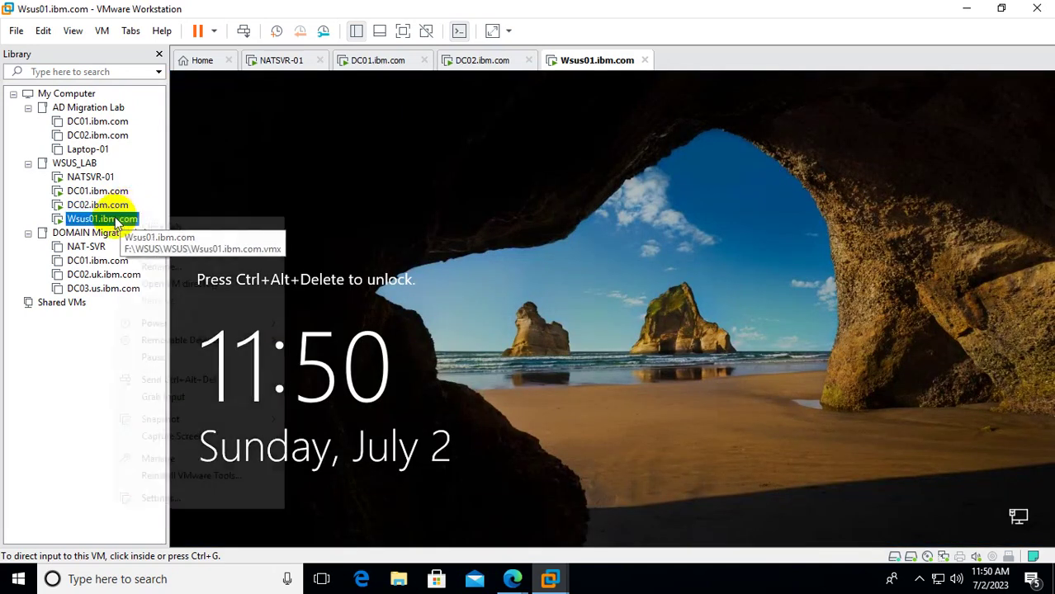
left_click(228, 377)
left_click(585, 379)
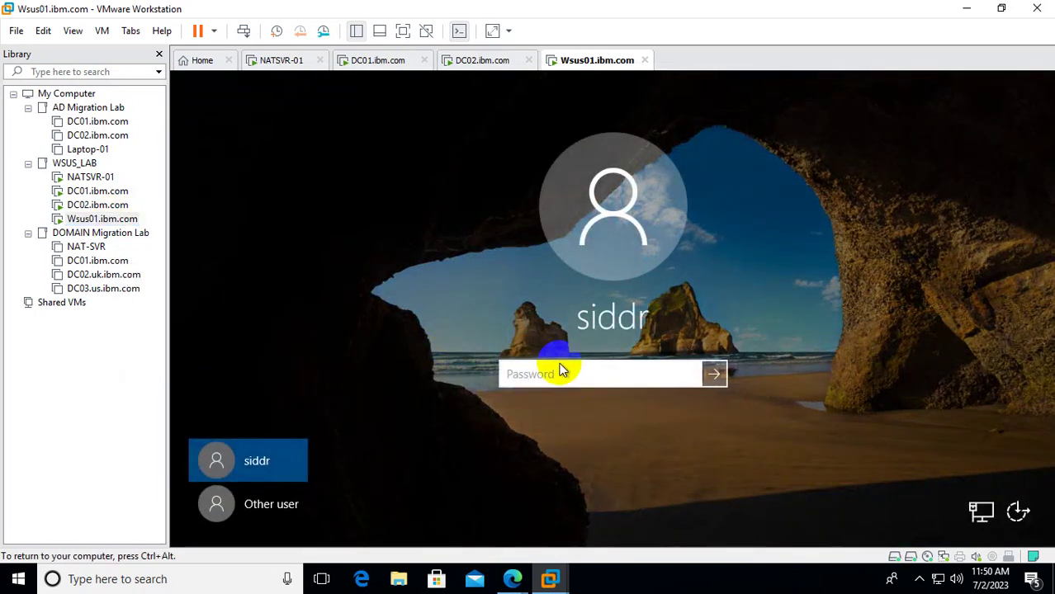
type("******")
key("Return")
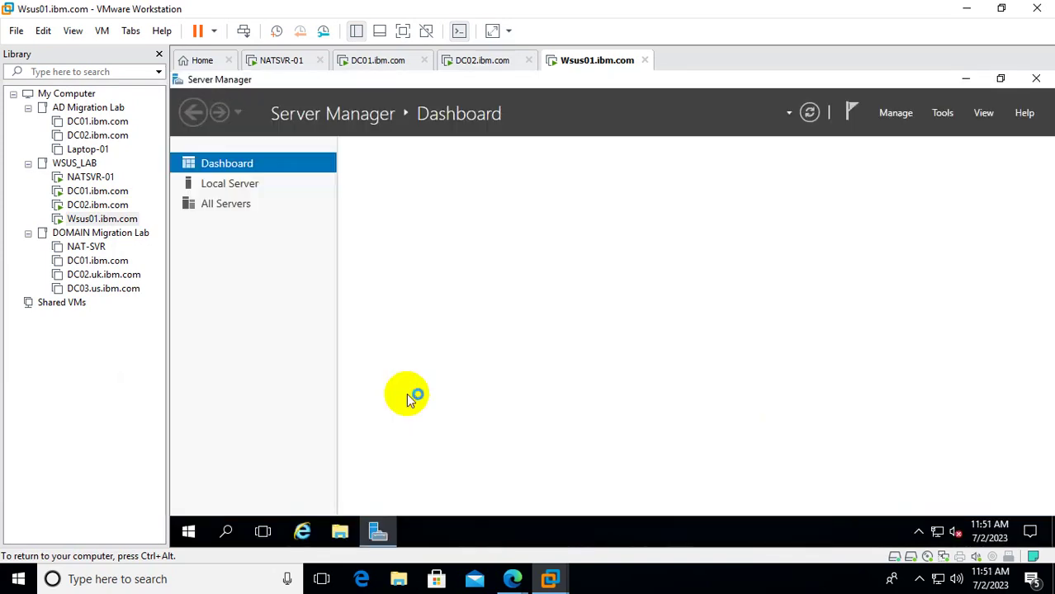
Launch Windows Server Update Services from Server Manager's Tools menu and maximize it.
left_click(942, 114)
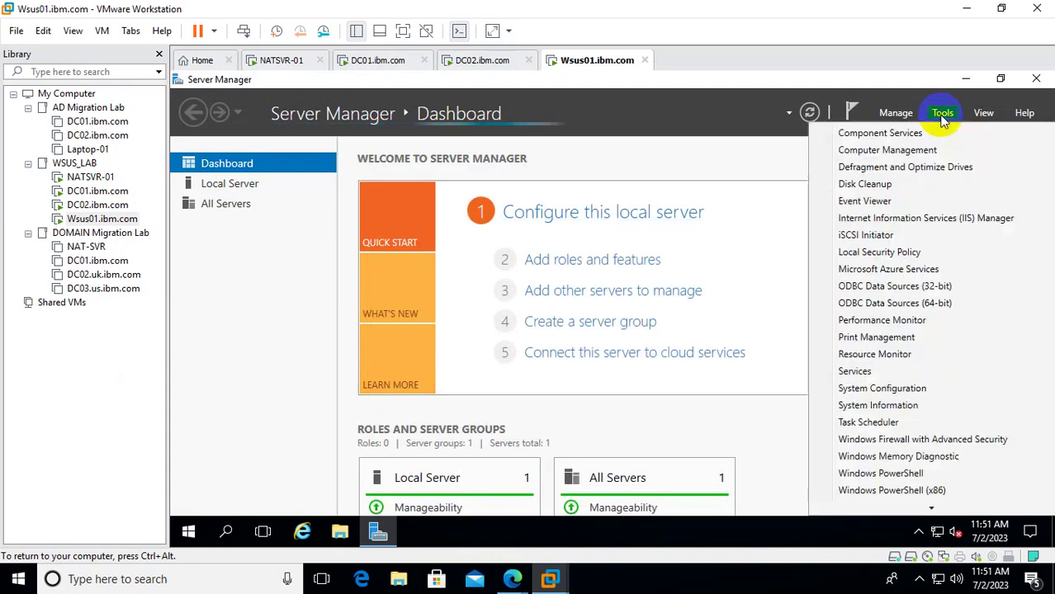
scroll(991, 388, "down", 2)
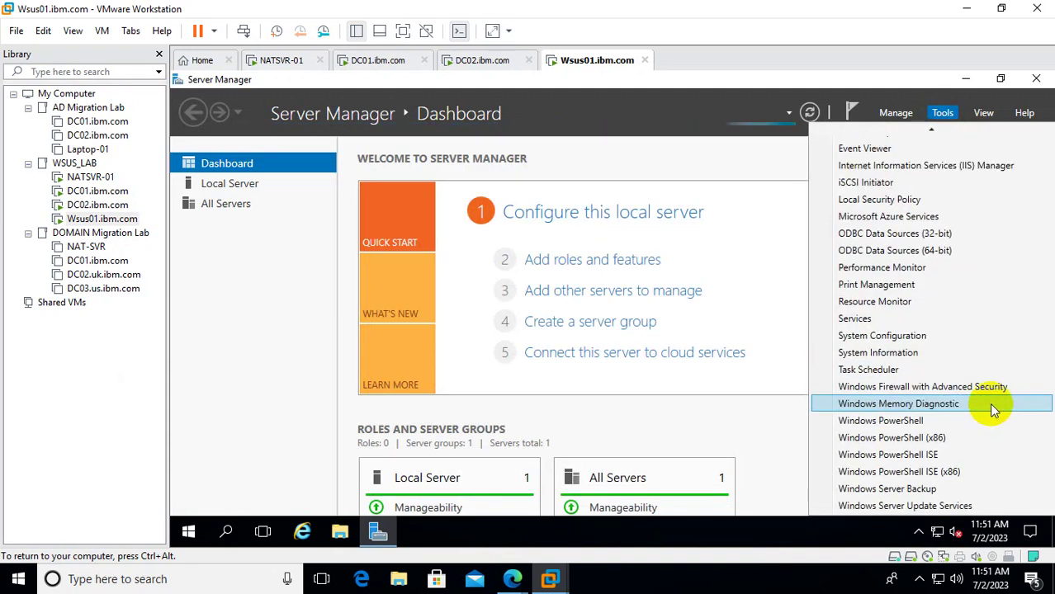
left_click(914, 507)
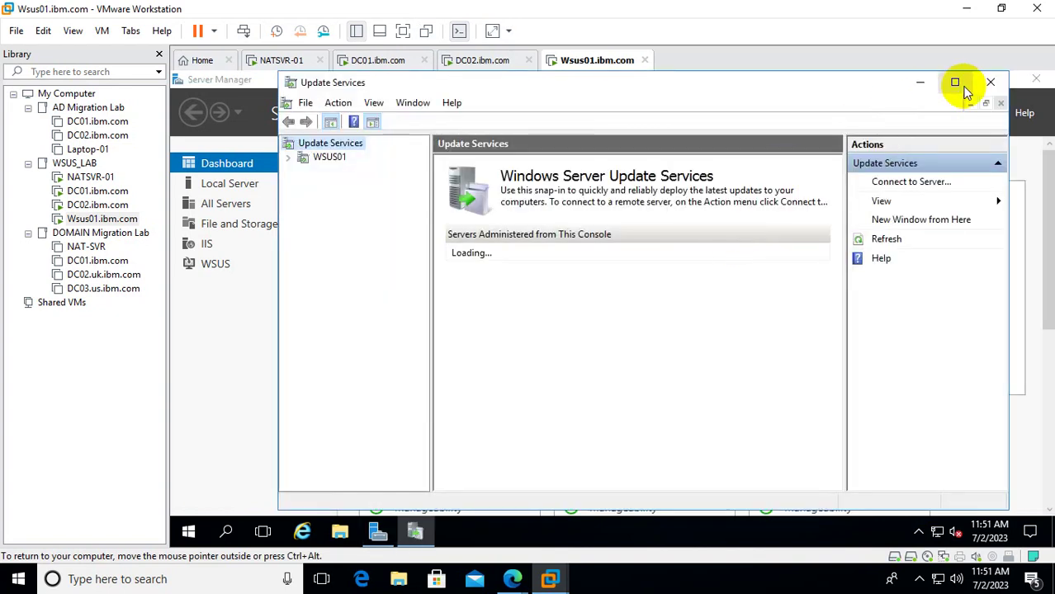
left_click(955, 83)
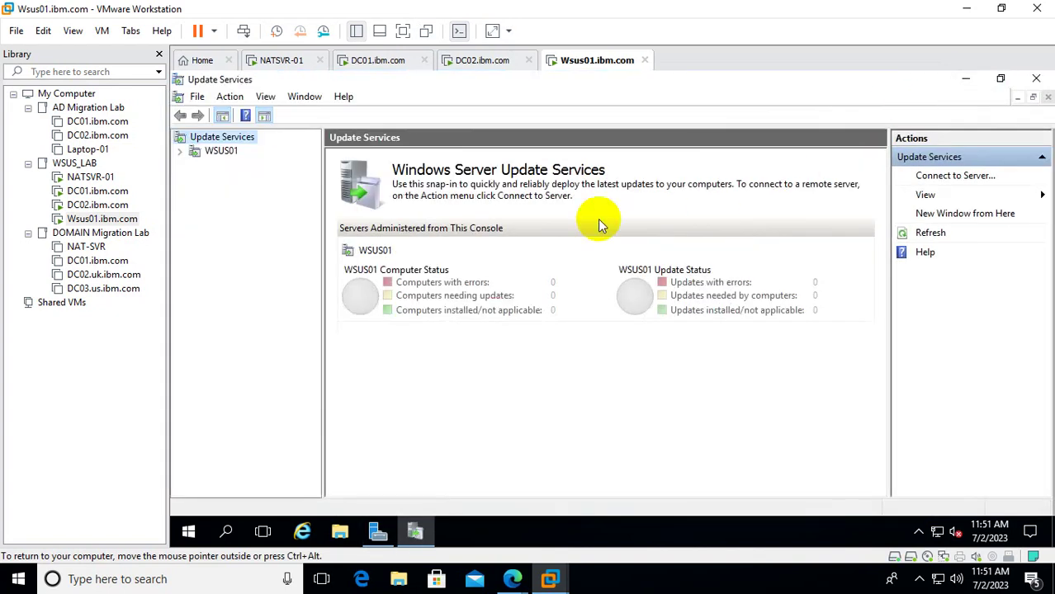
Expand WSUS01 > Updates and show the All Updates list of 50 updates.
left_click(185, 152)
left_click(235, 165)
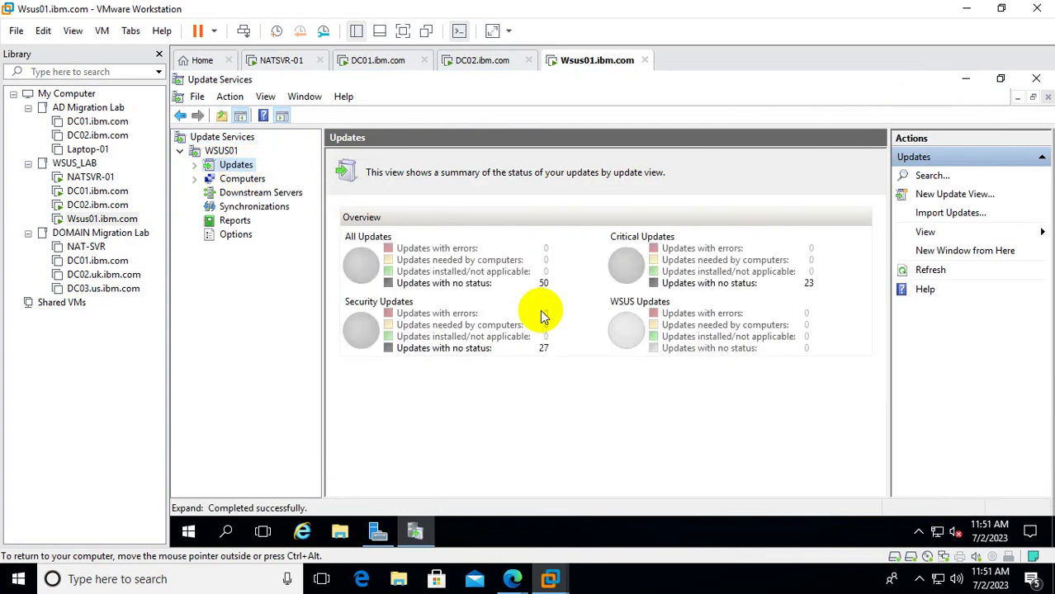
left_click(195, 178)
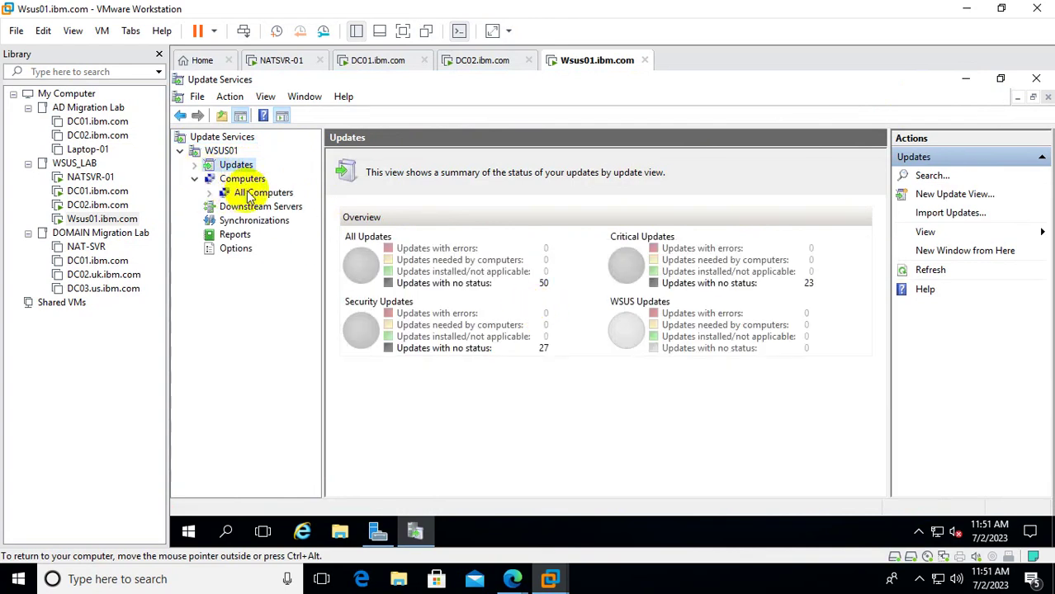
left_click(195, 165)
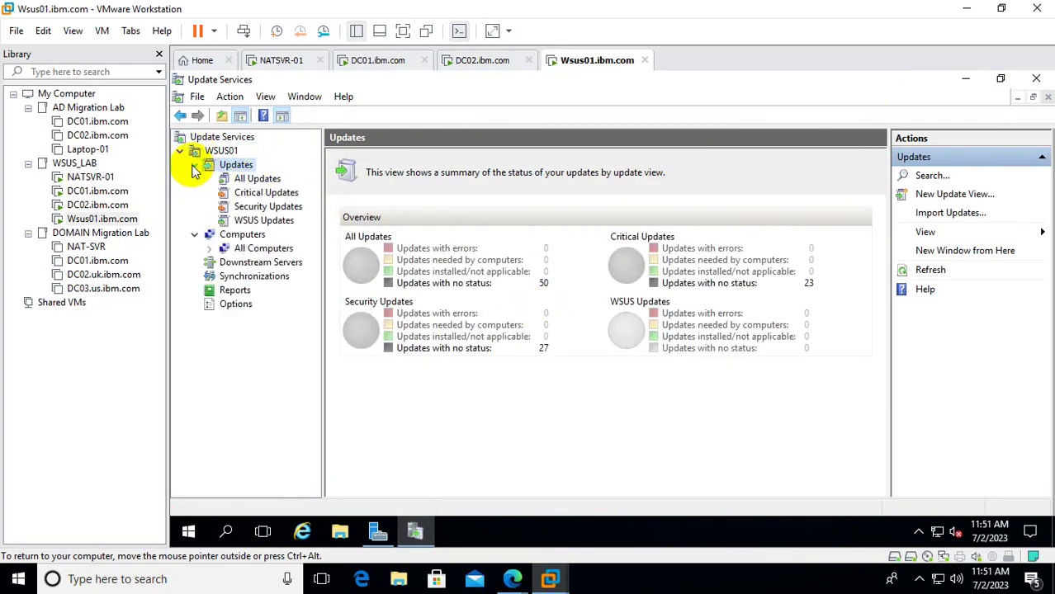
left_click(251, 179)
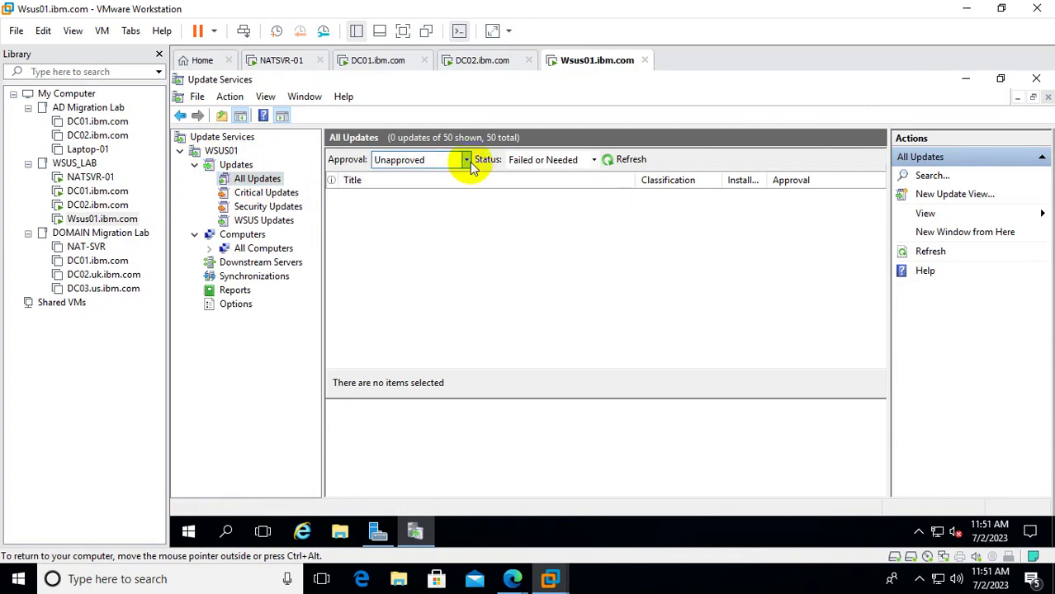
Filter the update list to Any approval status and refresh it.
left_click(590, 160)
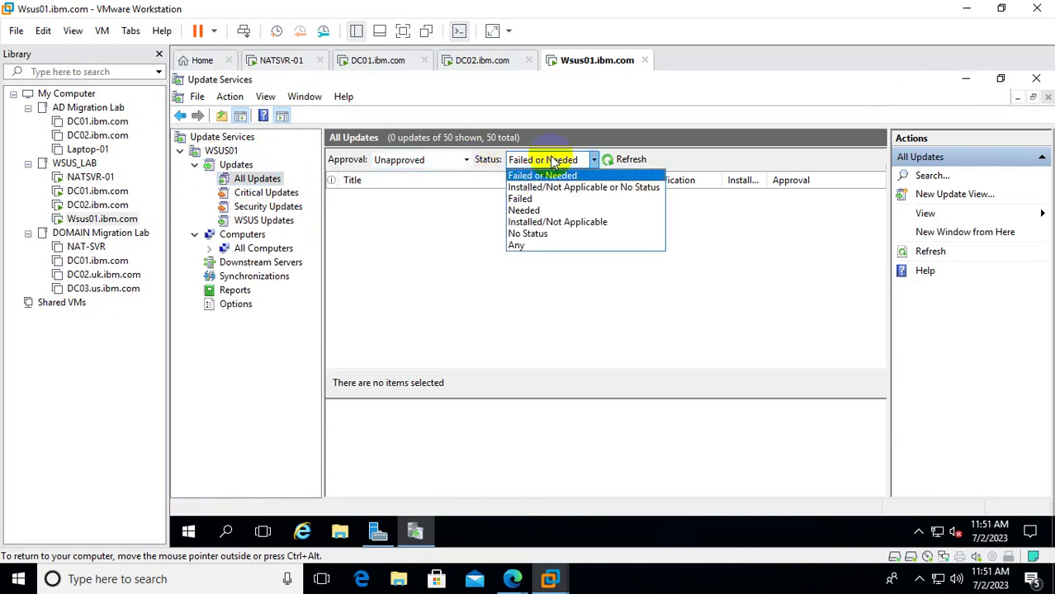
left_click(517, 246)
left_click(619, 161)
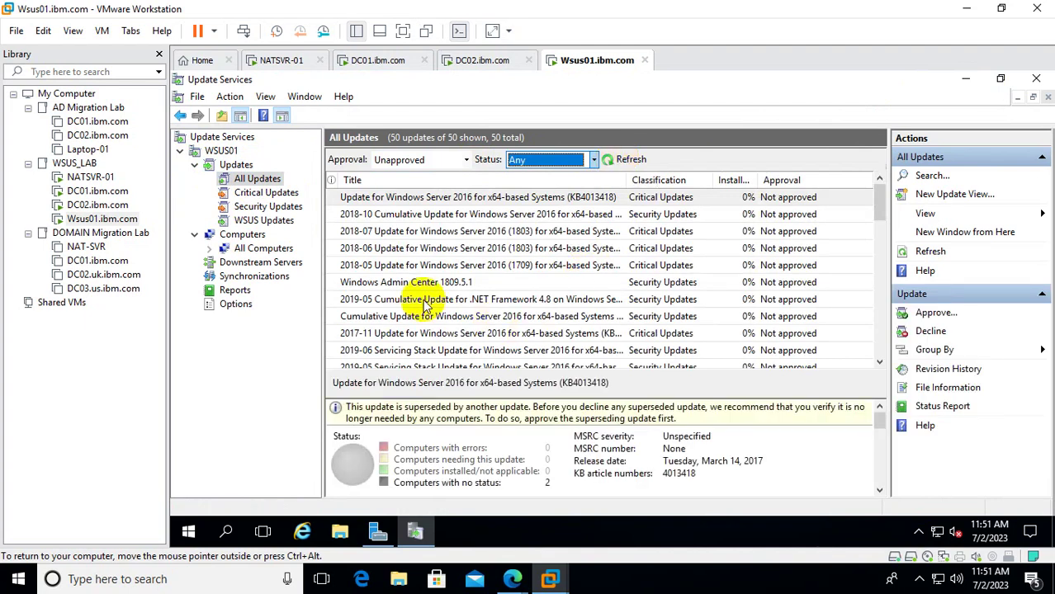
Sort the updates by Classification and view the details of update KB4013418.
left_click(444, 265)
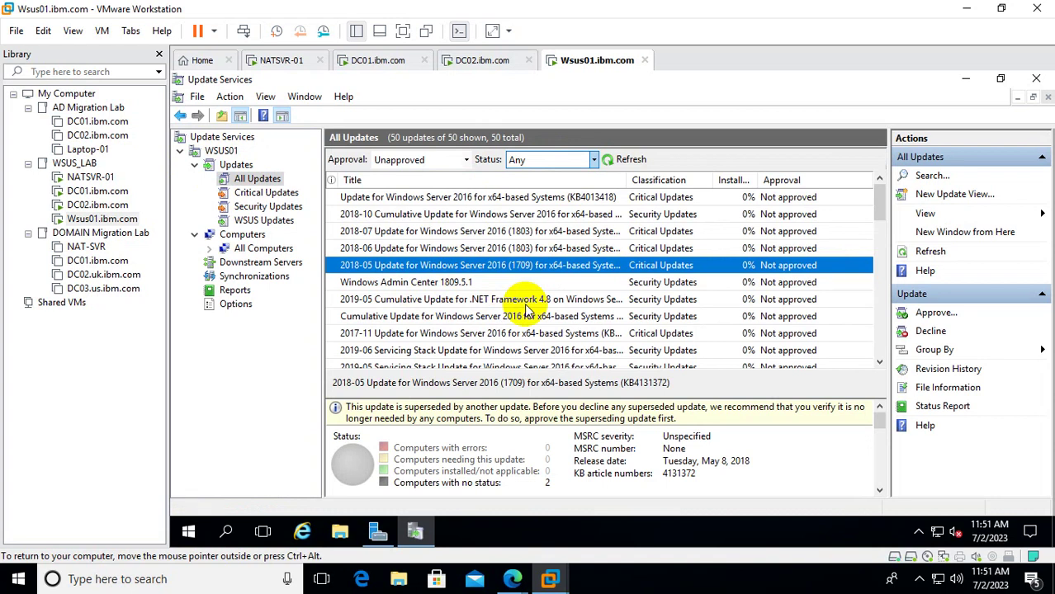
left_click(663, 181)
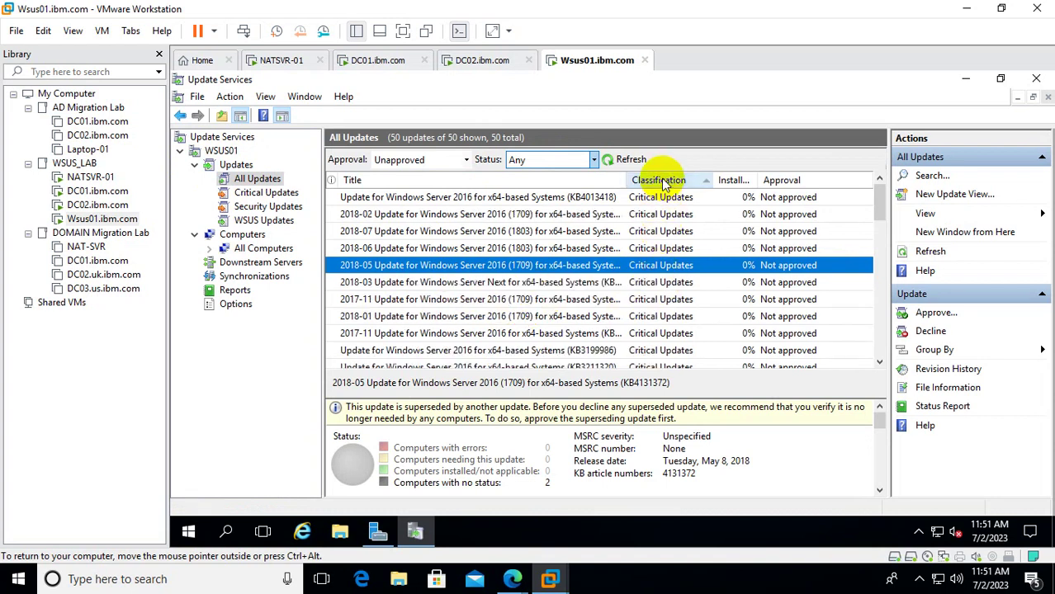
left_click(591, 199)
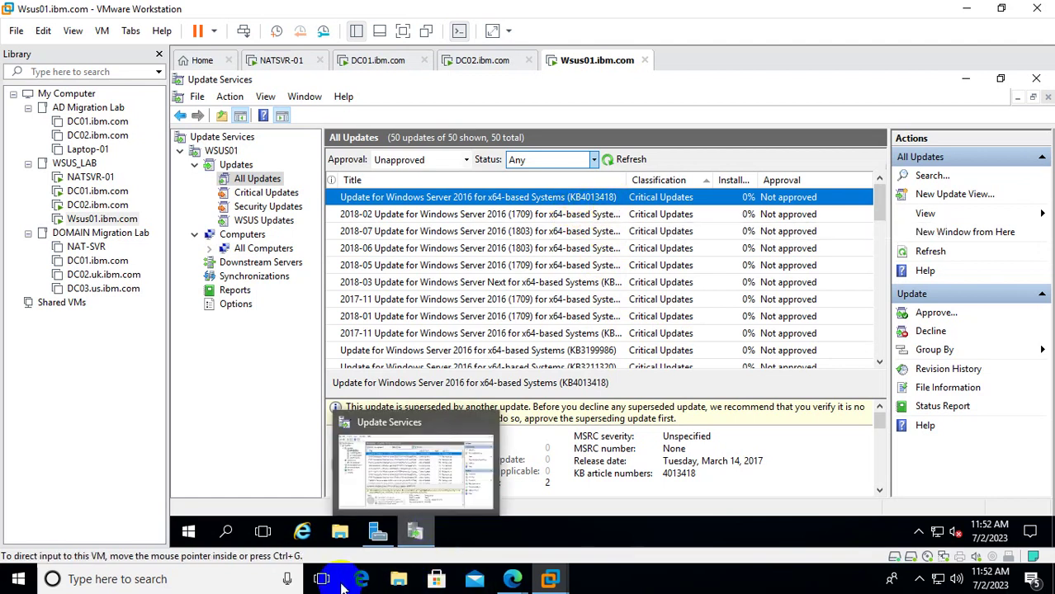
left_click(511, 578)
Open google.com in a new Edge tab.
left_click(438, 485)
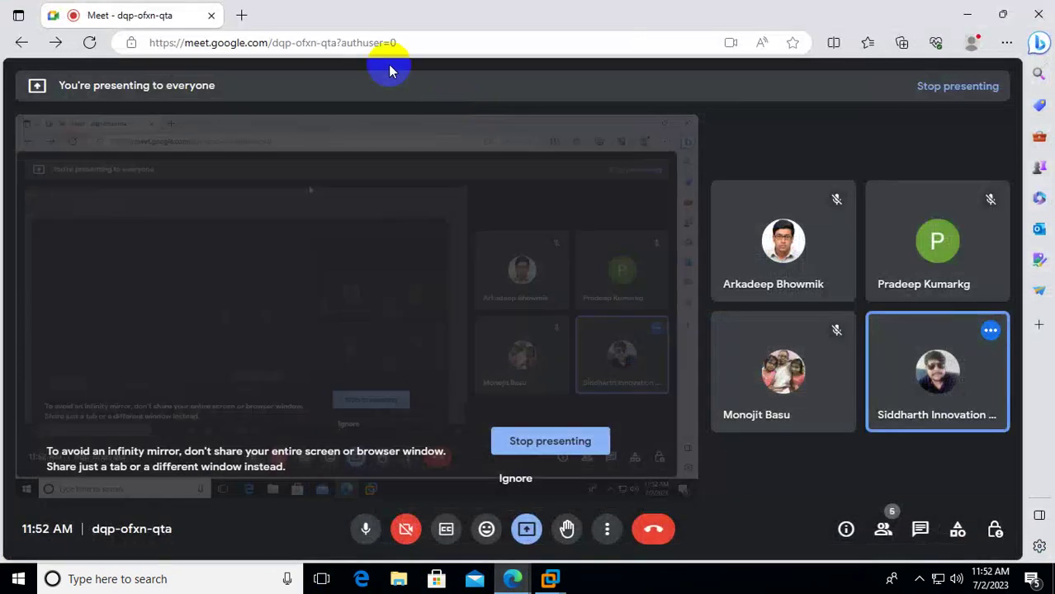
left_click(241, 15)
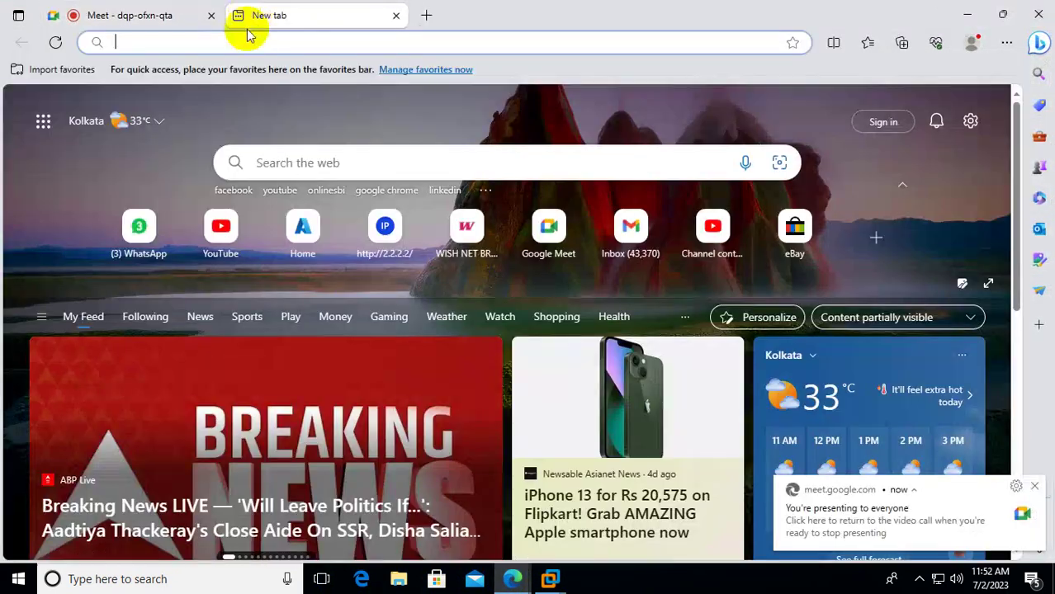
left_click(242, 41)
type("goo")
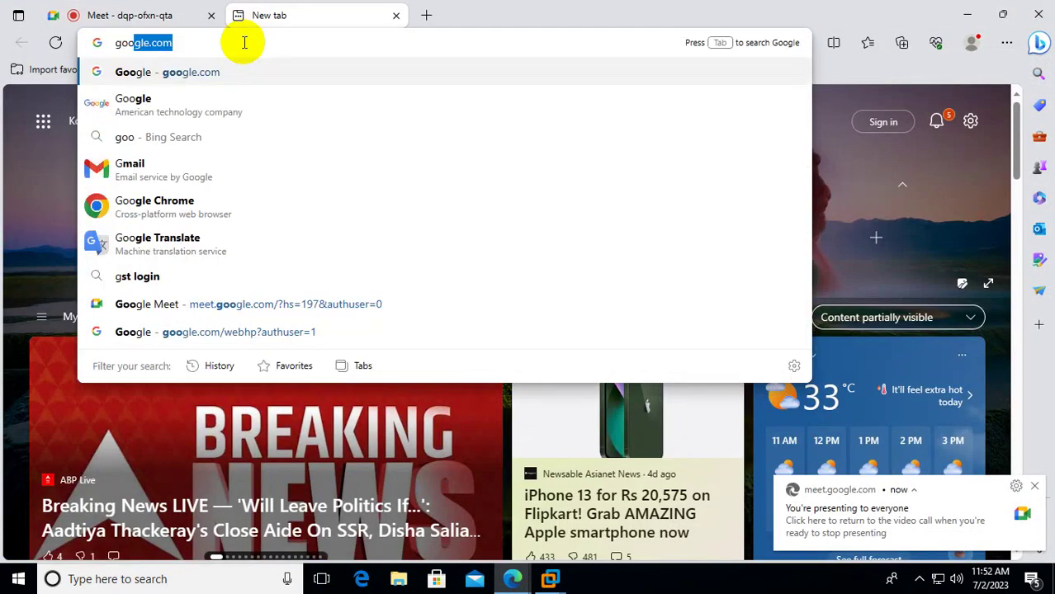
type("gle.com")
key("Return")
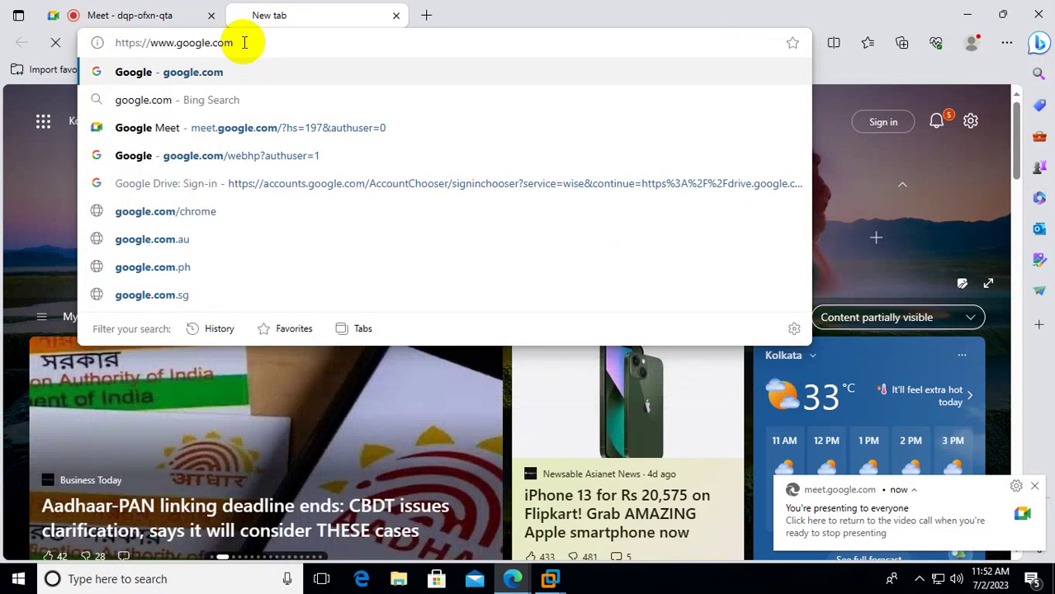
Search Google for KB40348.
left_click(401, 212)
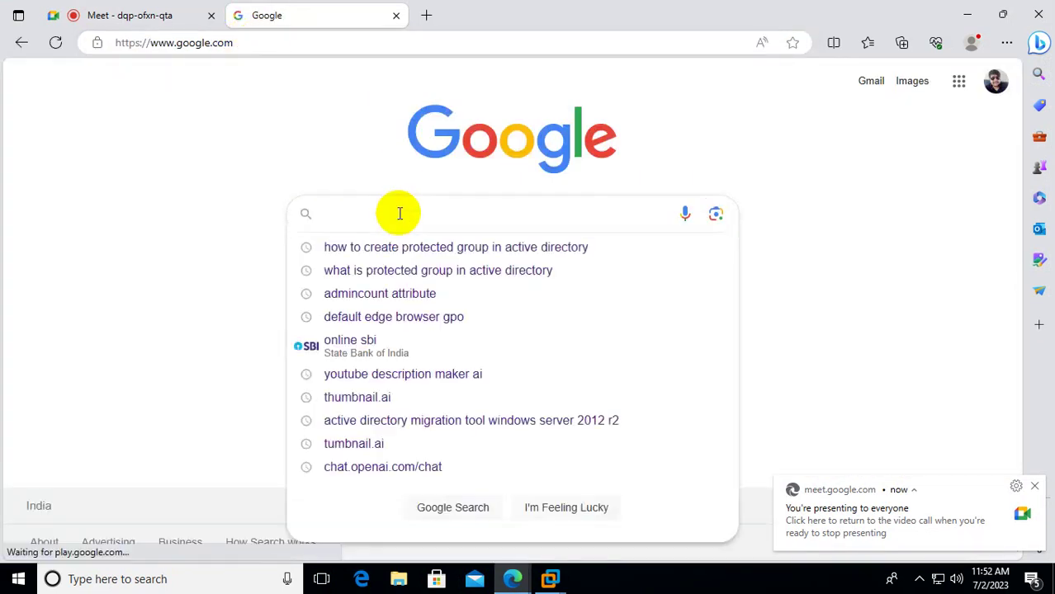
type("KB")
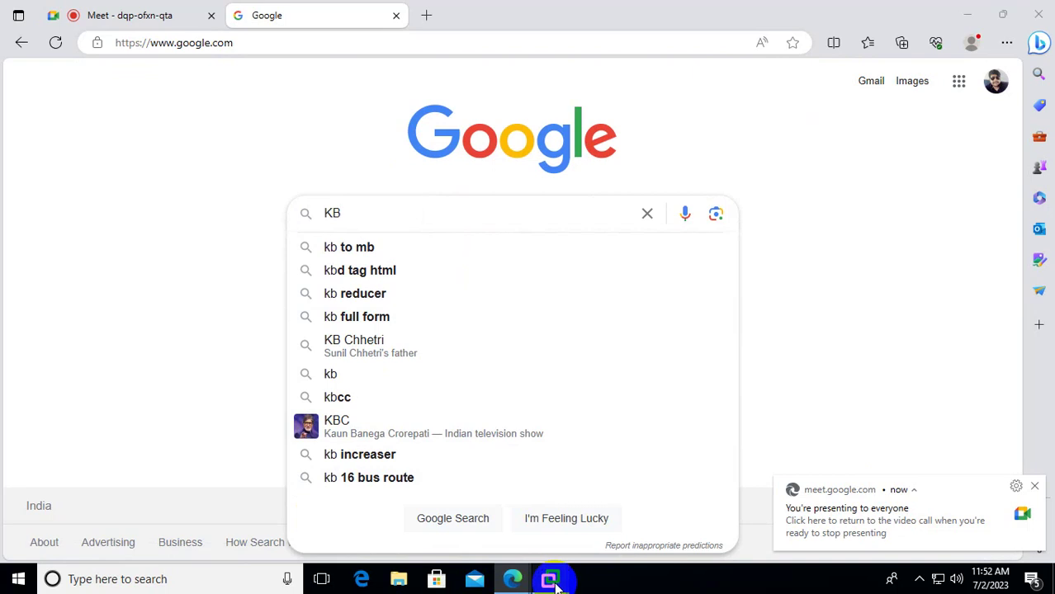
mouse_move(550, 579)
left_click(861, 467)
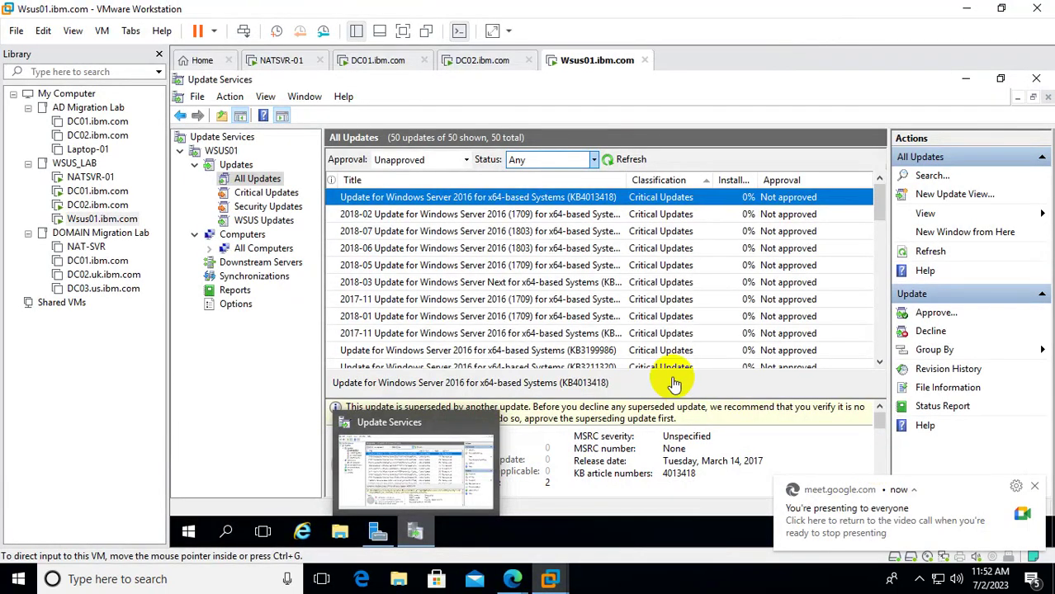
left_click(967, 9)
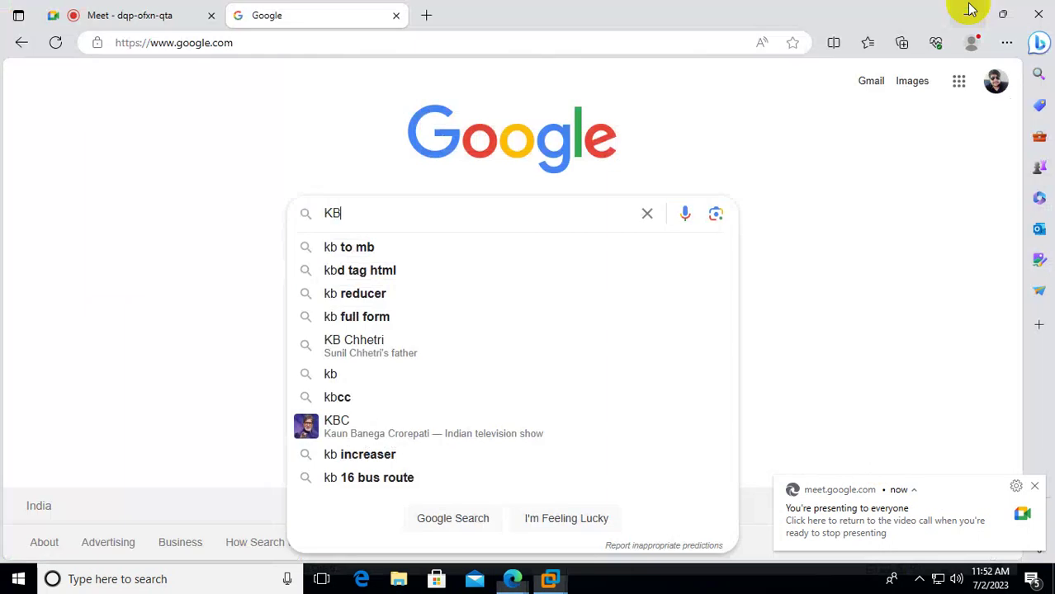
left_click(388, 207)
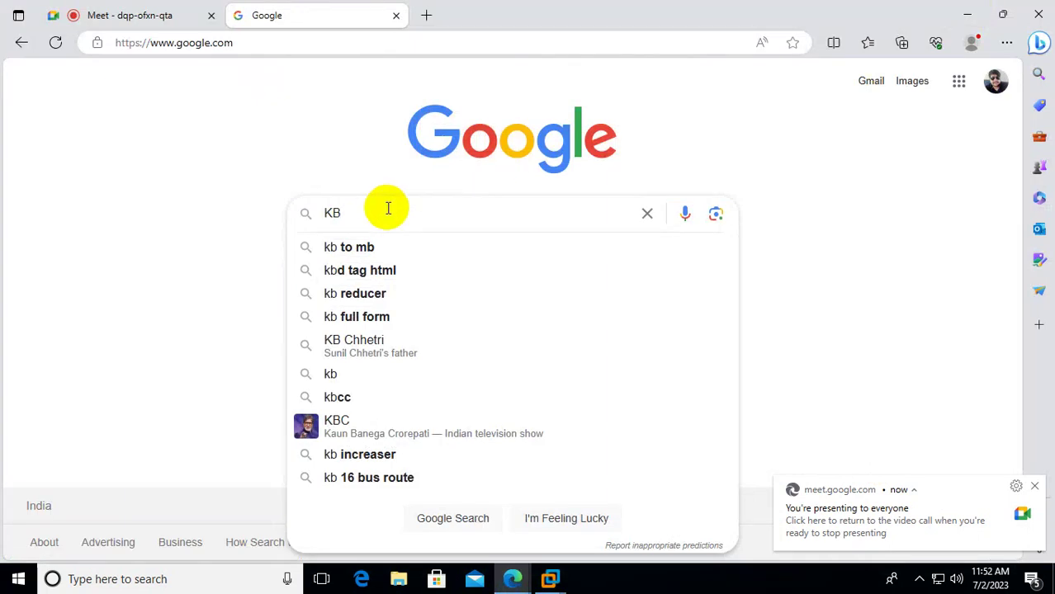
type("4034")
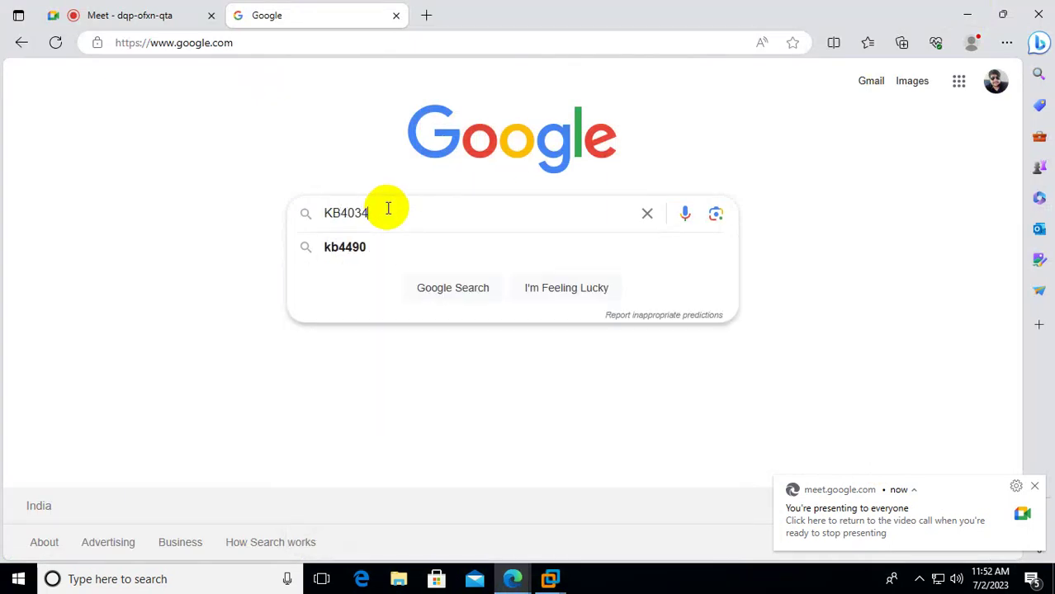
type("8")
key("Return")
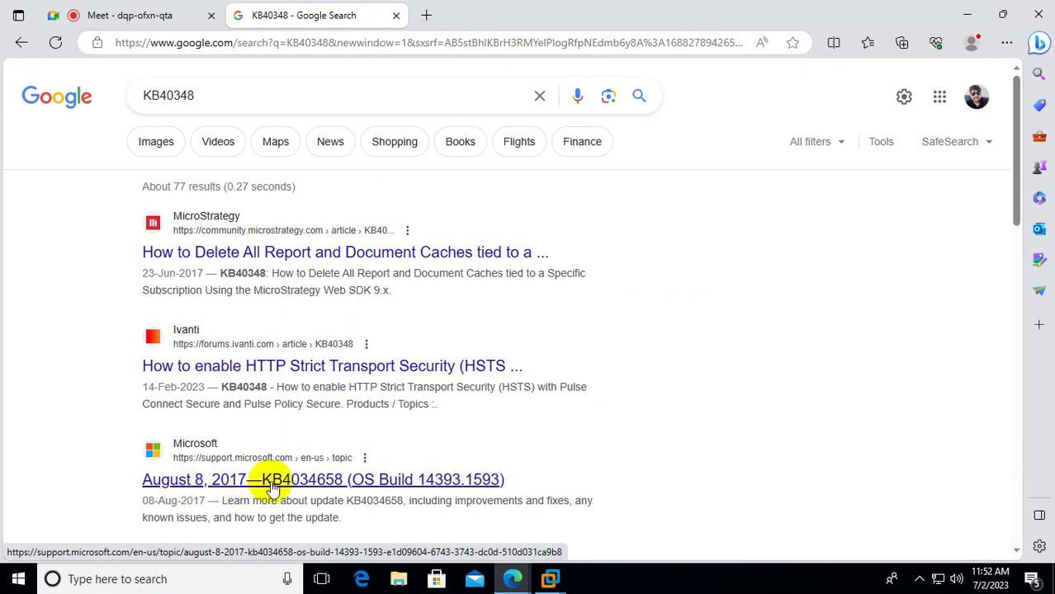
Read Microsoft's KB4034658 support article, then minimize Edge.
left_click(270, 480)
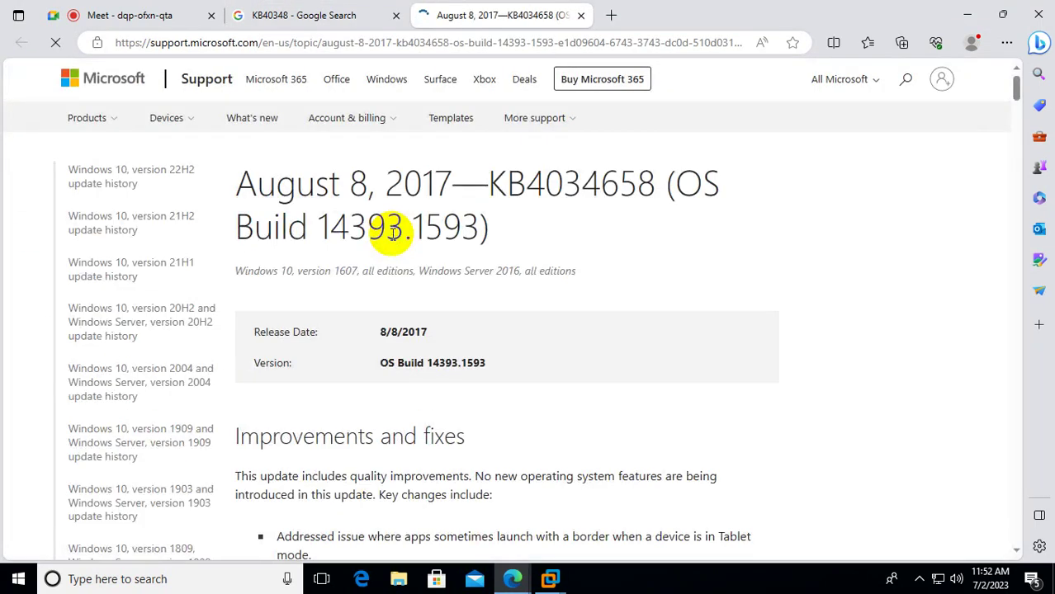
scroll(483, 275, "down", 7)
scroll(483, 279, "down", 10)
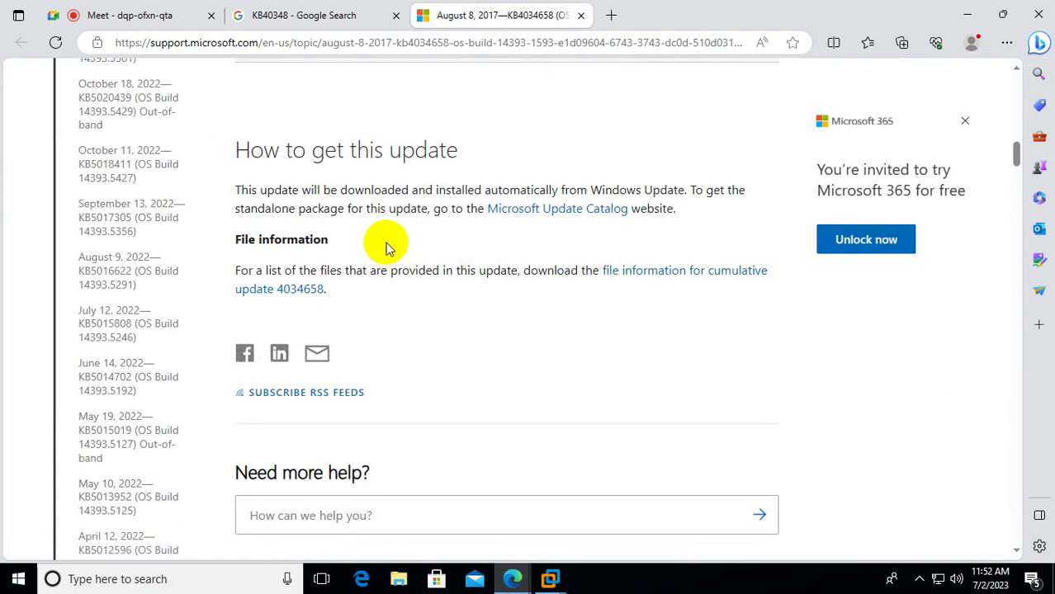
scroll(383, 242, "down", 6)
scroll(380, 243, "up", 3)
scroll(388, 252, "up", 12)
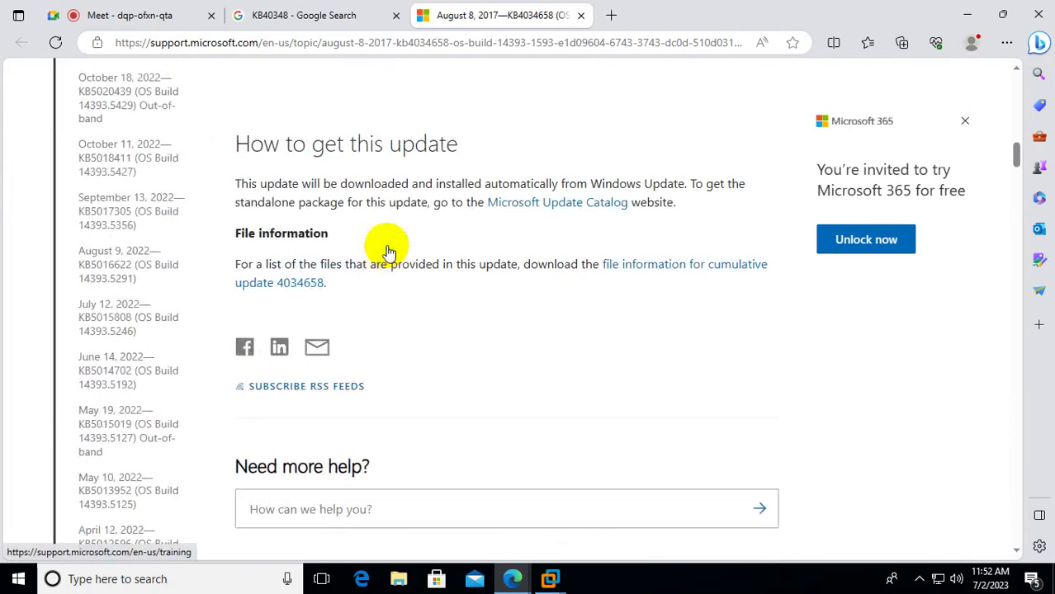
scroll(415, 285, "down", 2)
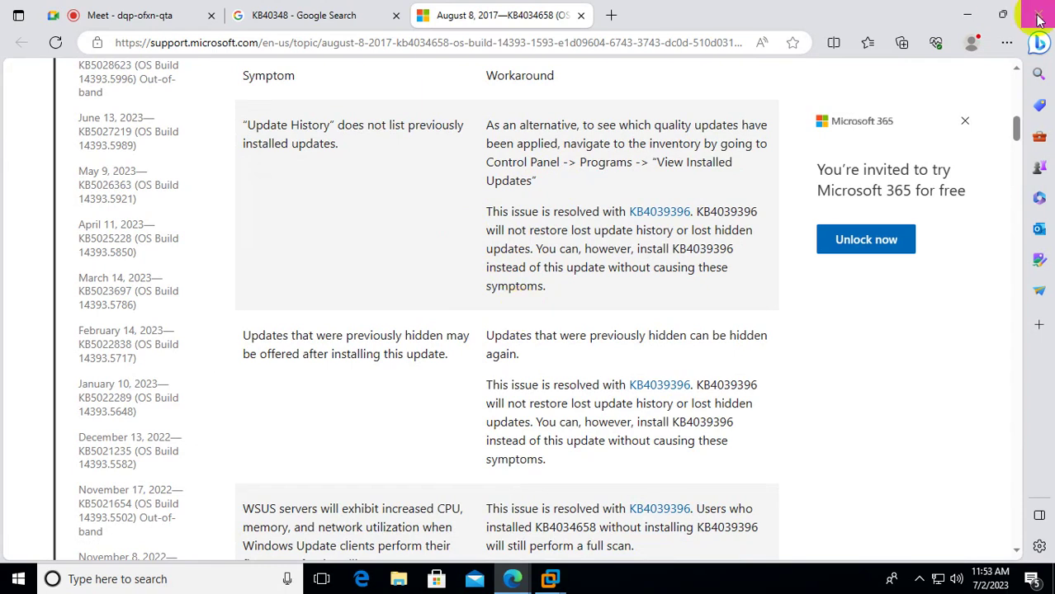
left_click(967, 15)
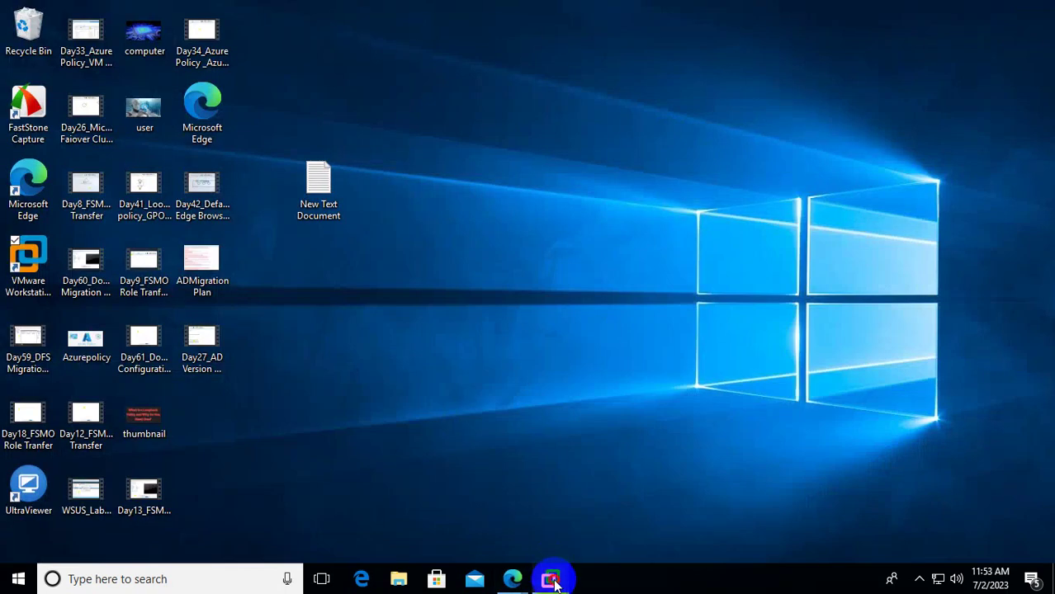
Select the first three updates in Wsus01's All Updates list.
mouse_move(550, 578)
left_click(884, 471)
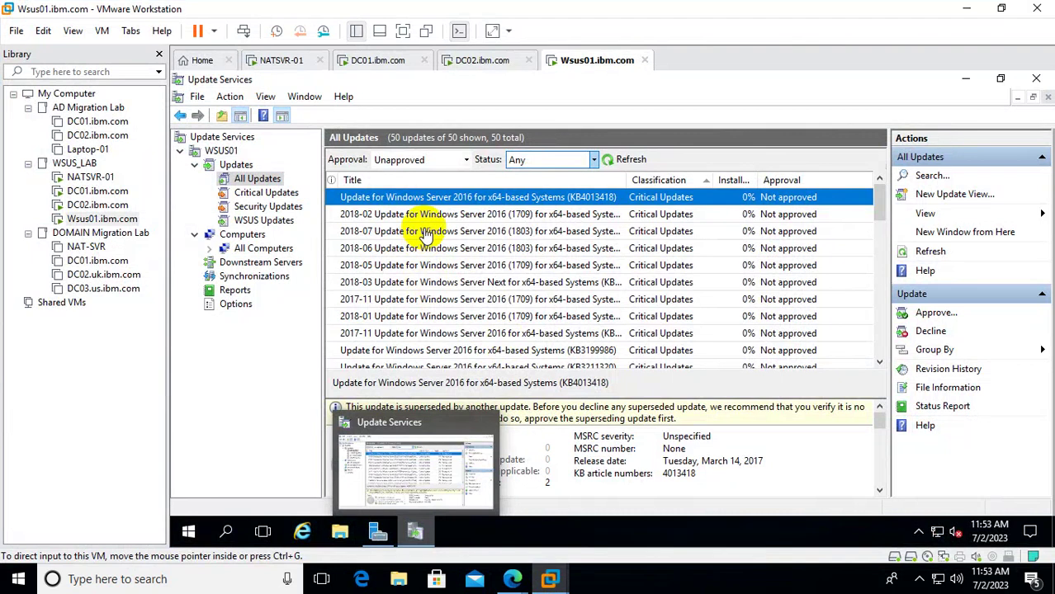
left_click(441, 198)
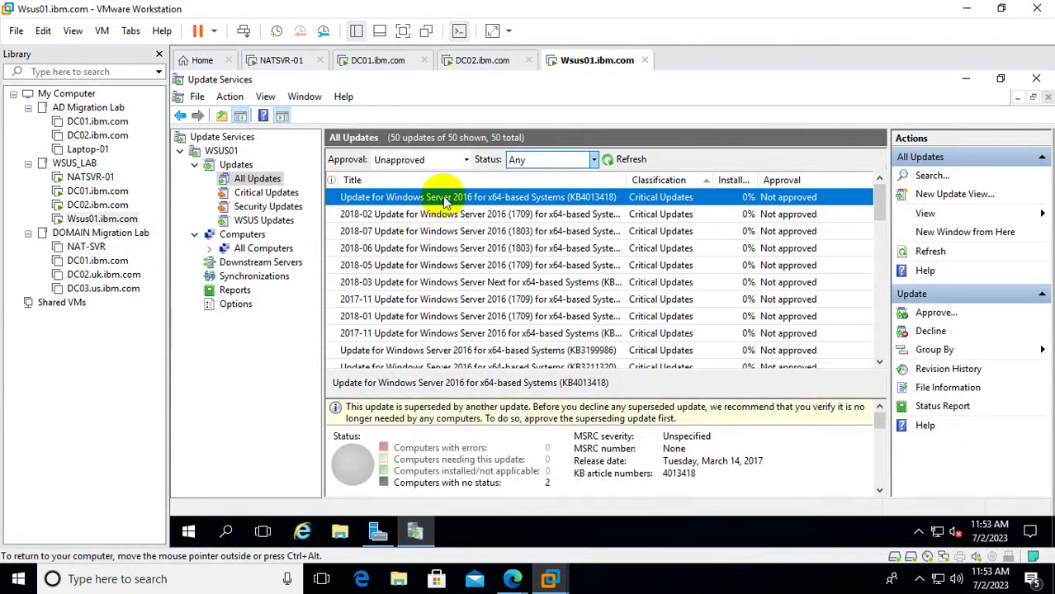
left_click_drag(446, 202, 446, 233)
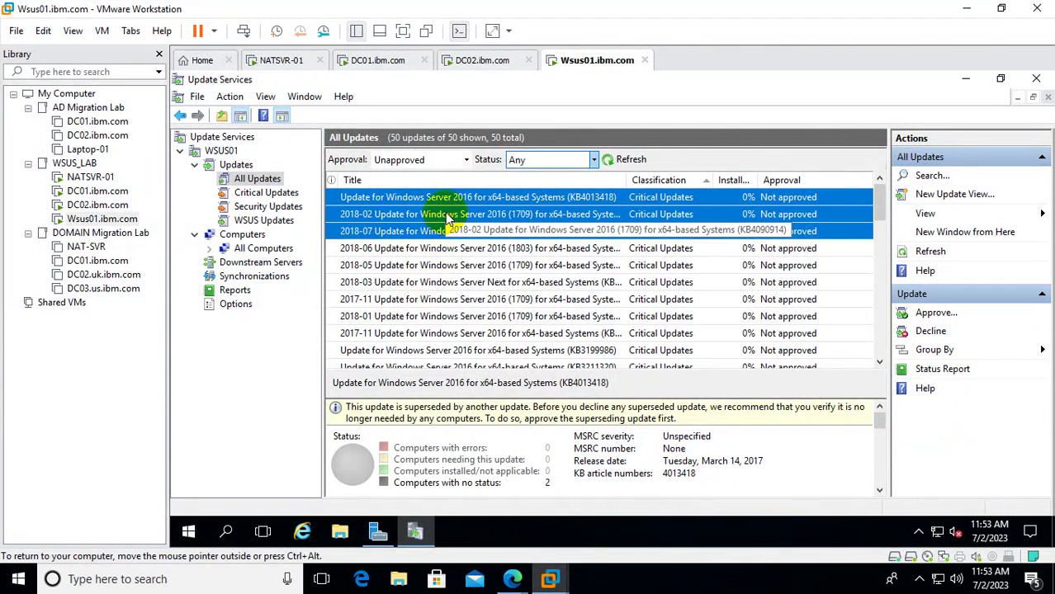
Approve the three selected updates for install on Unassigned Computers.
right_click(437, 216)
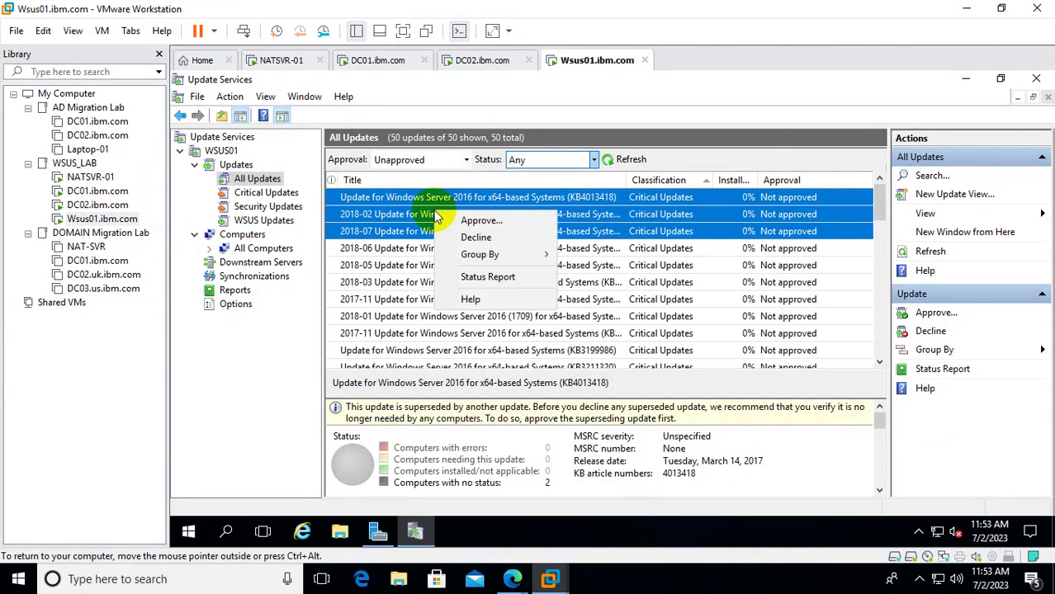
left_click(488, 222)
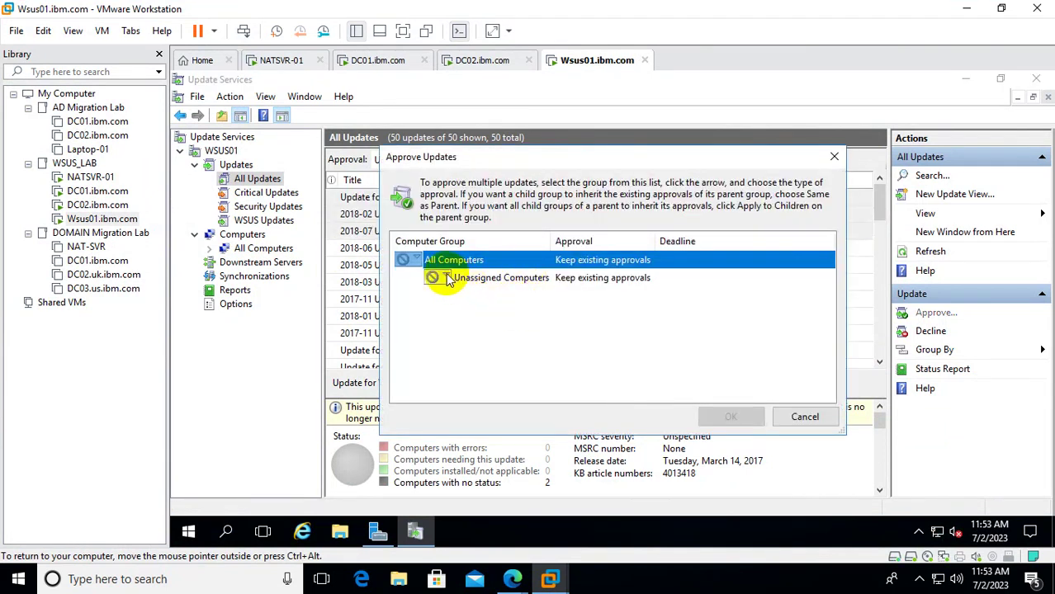
left_click(446, 278)
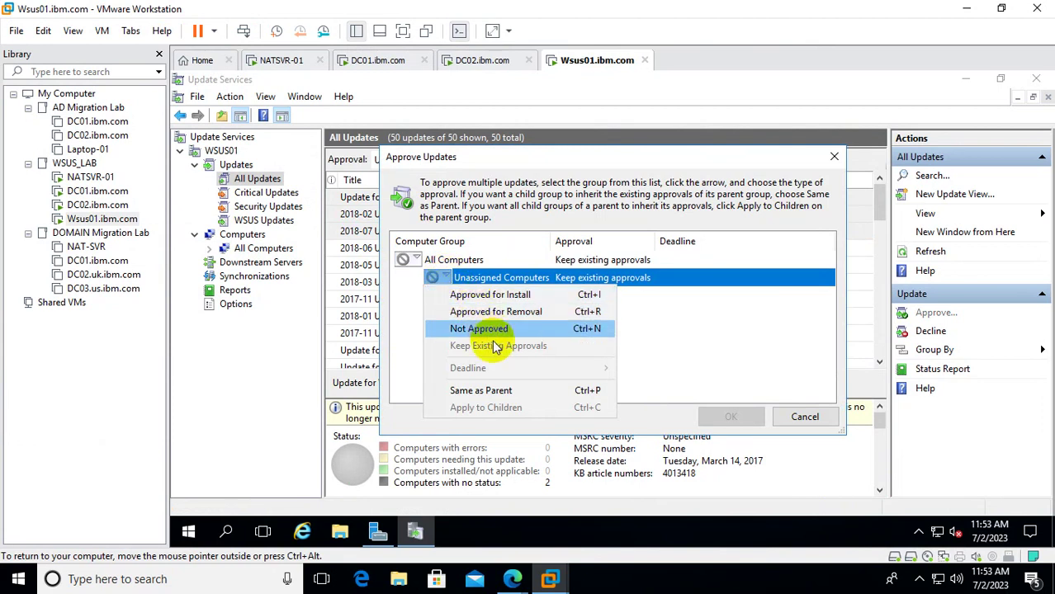
left_click(505, 303)
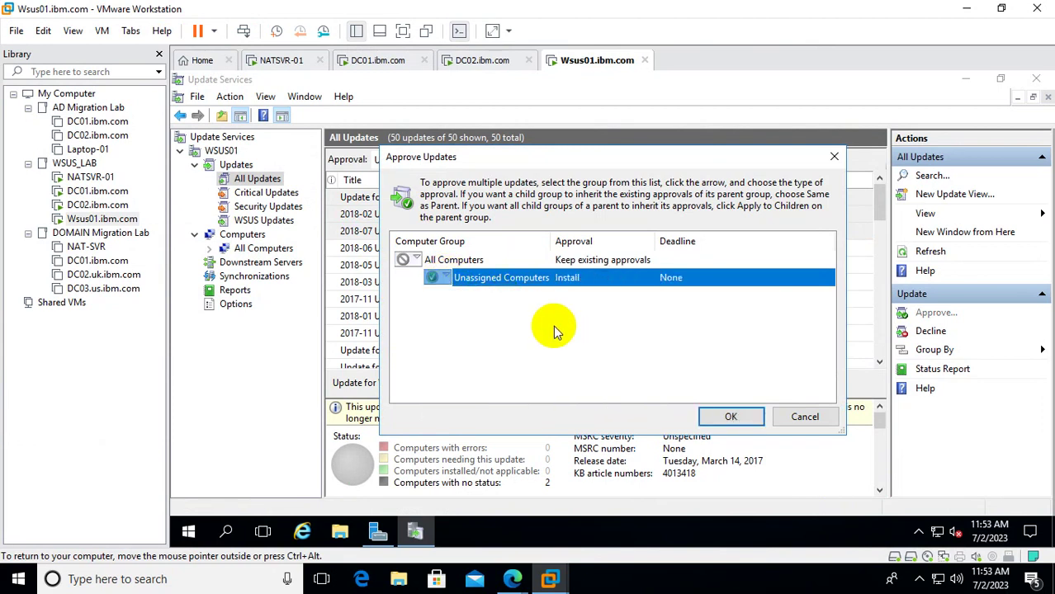
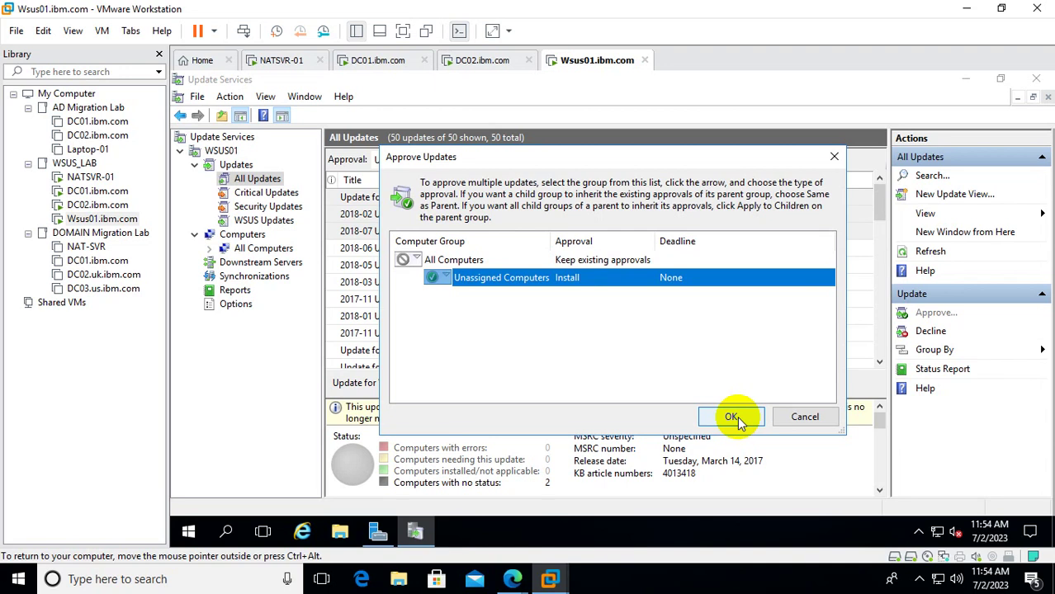
Confirm the three Windows Server 2016 update approvals, close the progress report, and show All Computers.
left_click(737, 416)
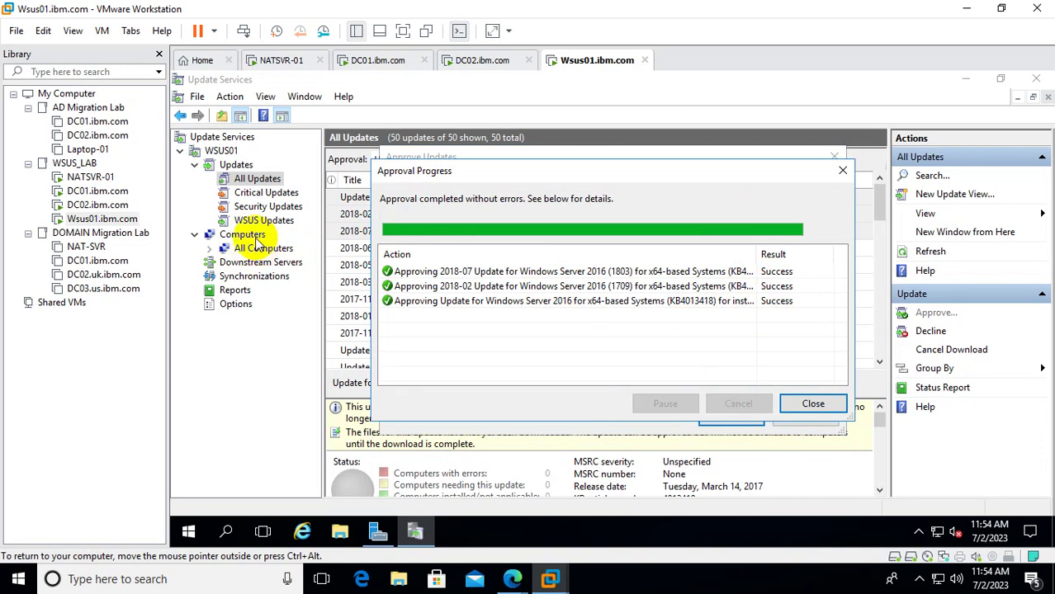
left_click(817, 405)
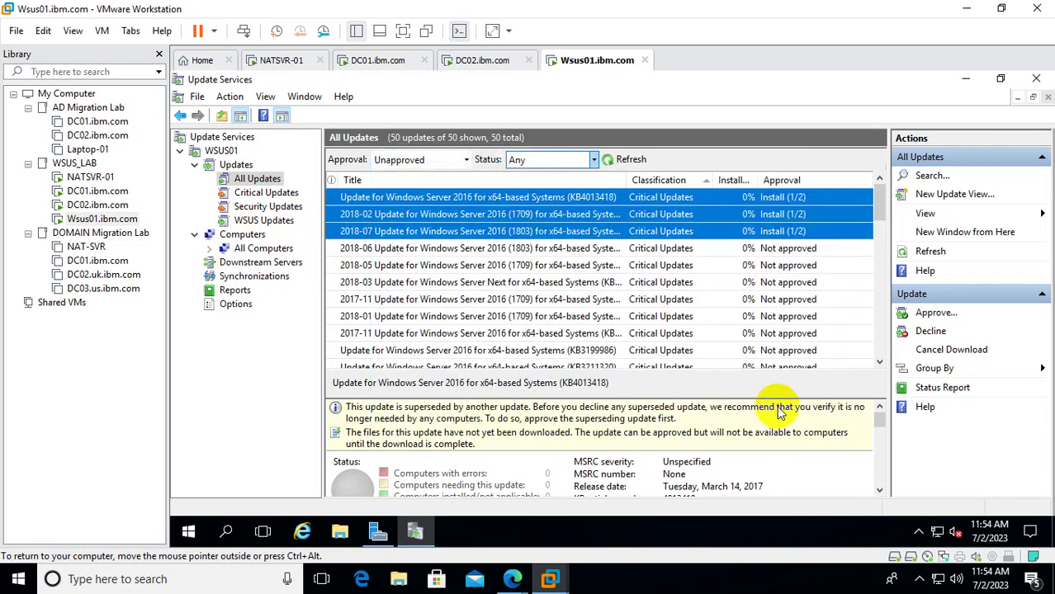
left_click(264, 248)
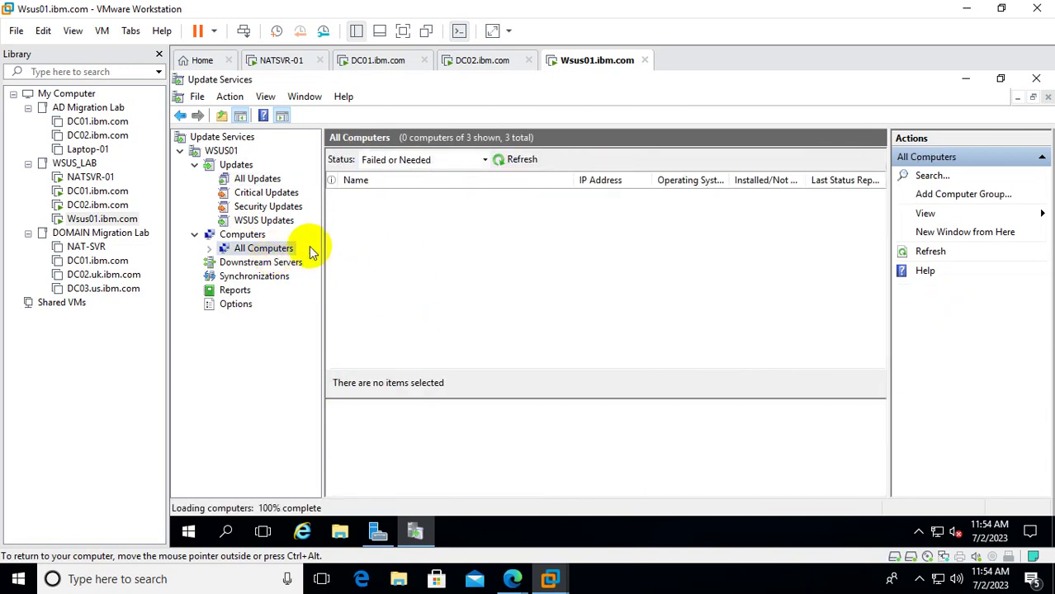
Set the All Computers status filter to Any, refresh the list, and inspect dc01.ibm.com.
left_click(478, 161)
left_click(388, 245)
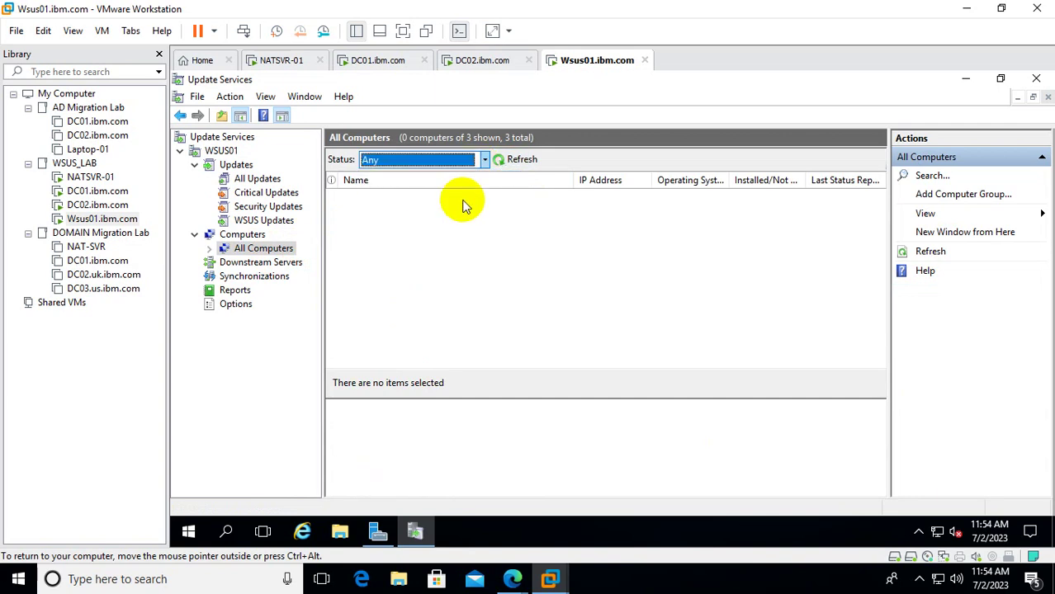
left_click(520, 160)
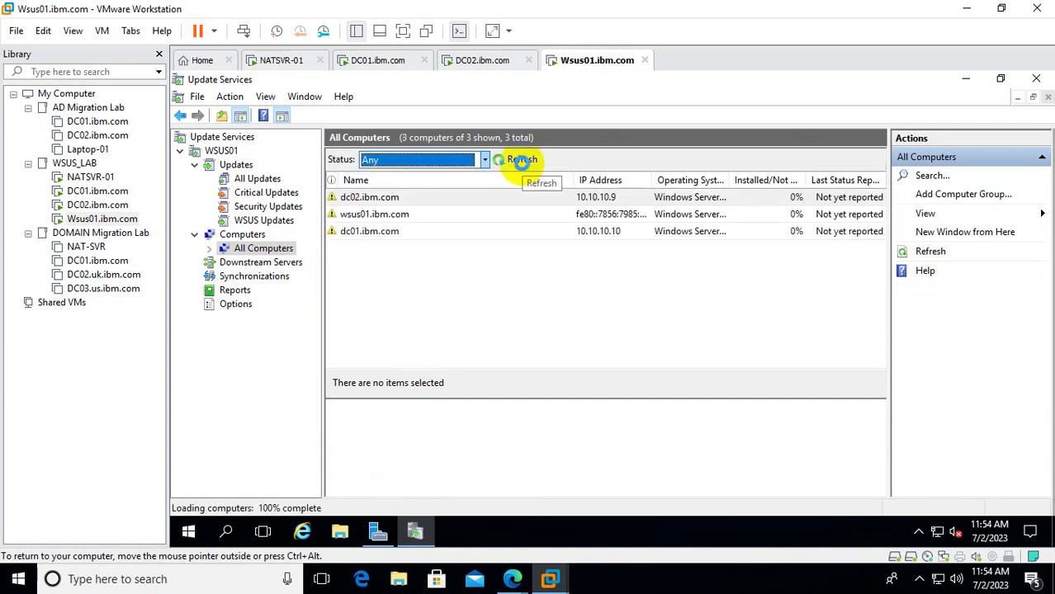
left_click(371, 237)
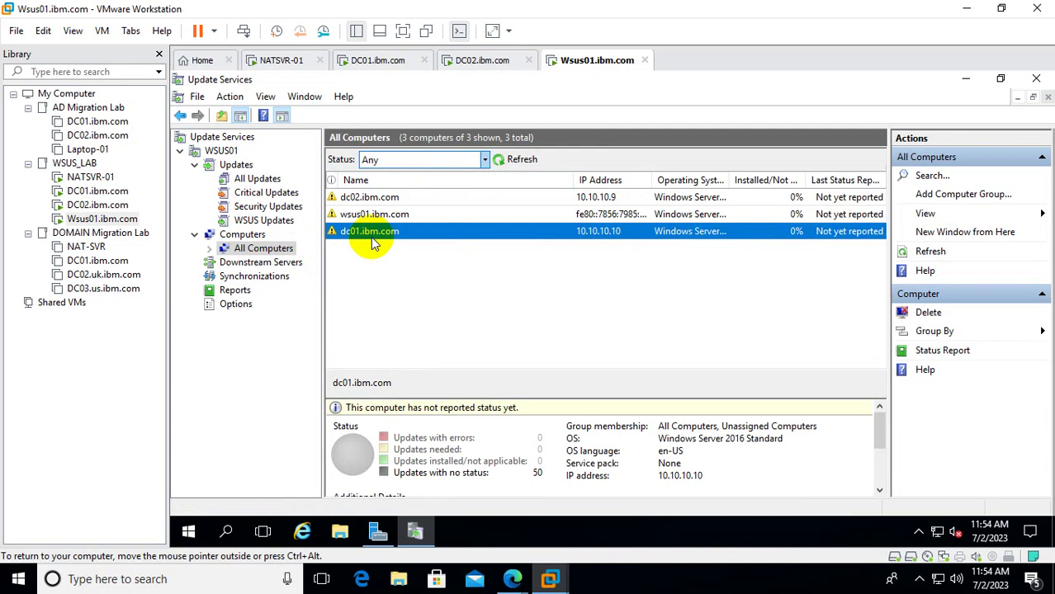
right_click(371, 237)
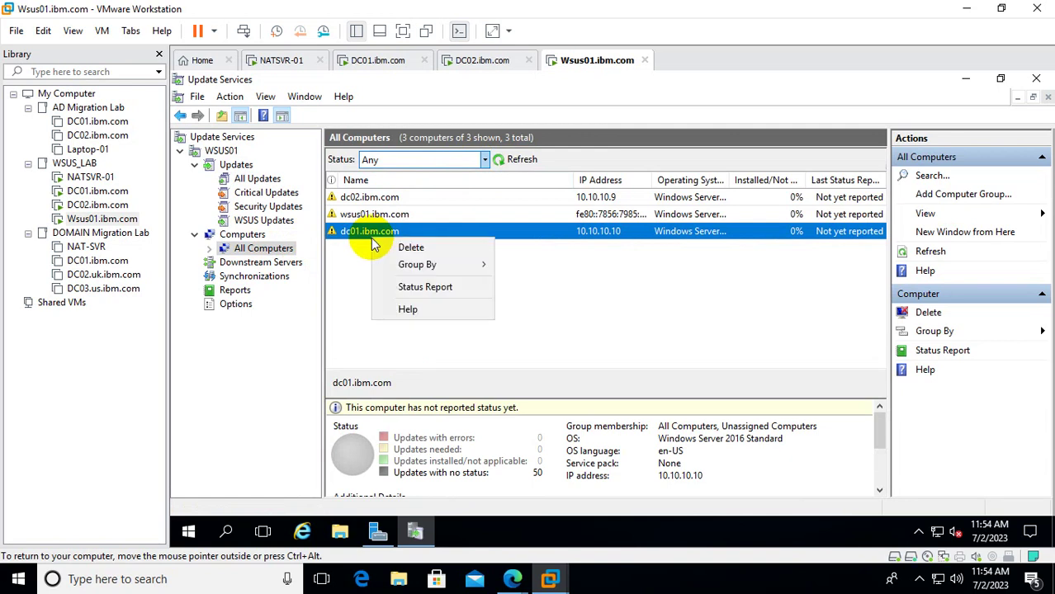
mouse_move(424, 270)
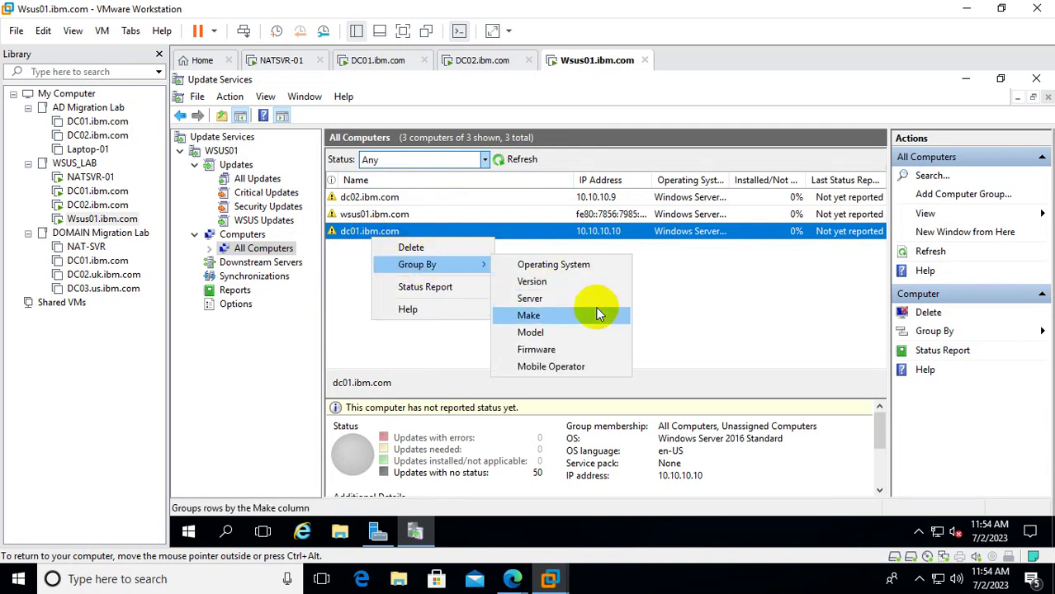
left_click(678, 302)
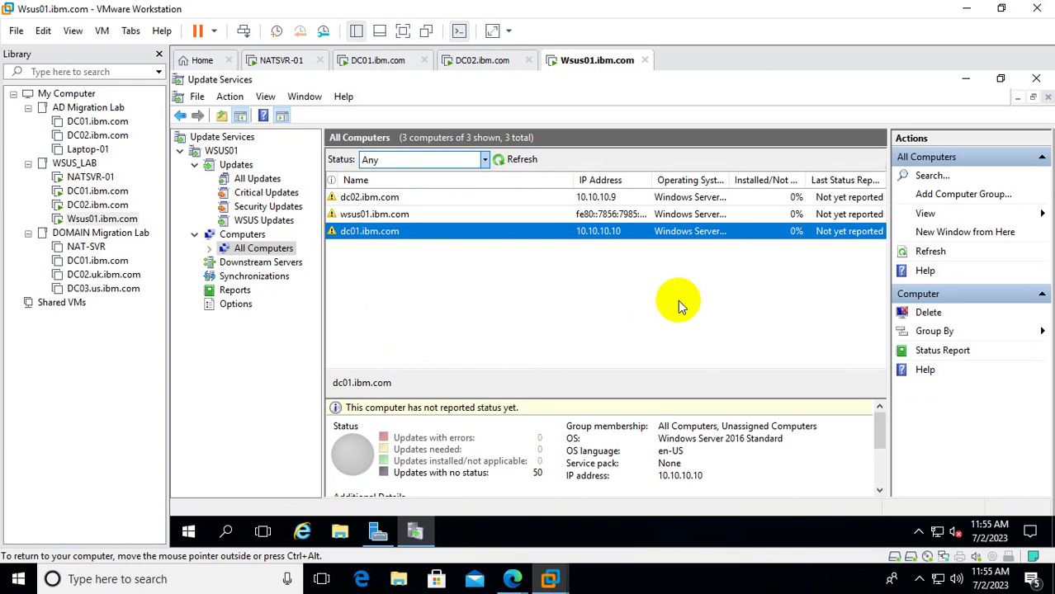
Close the Command Prompt window on the DC01 virtual machine.
left_click(102, 196)
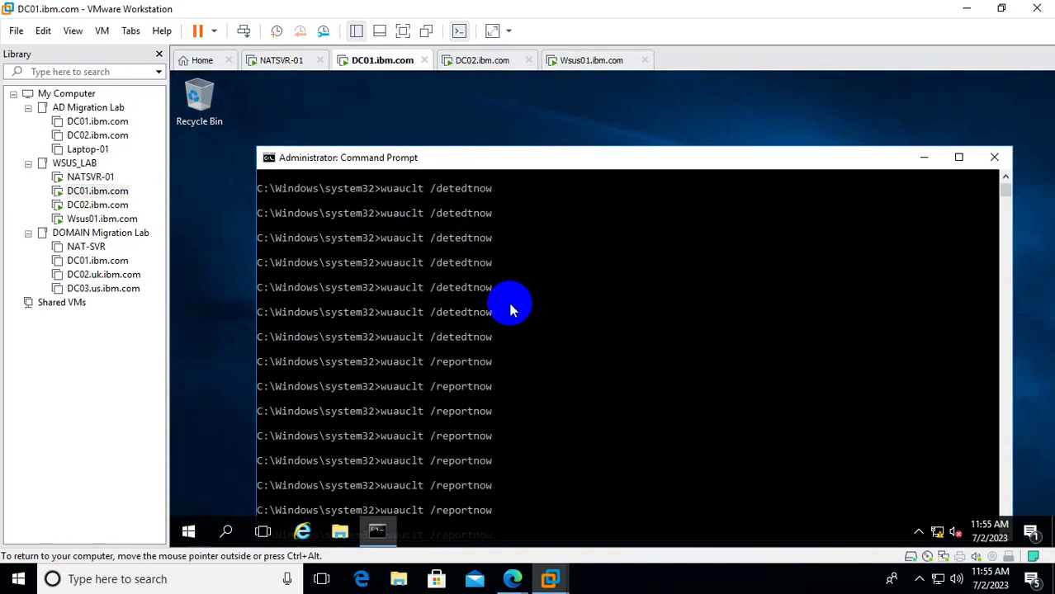
left_click(994, 157)
right_click(526, 532)
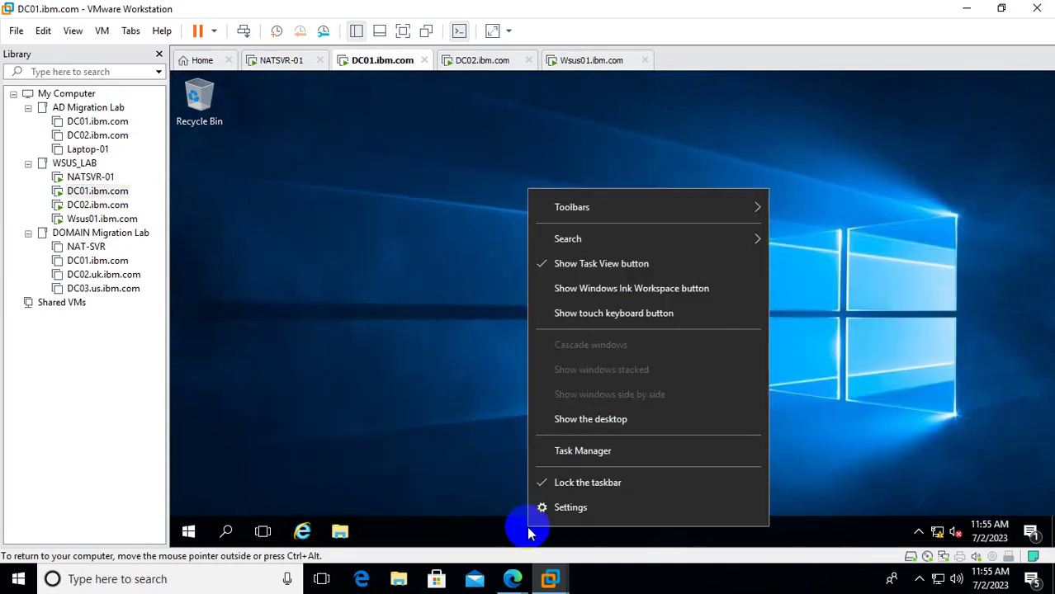
Sign in to DC02 using Send Ctrl+Alt+Del and the account password.
left_click(106, 207)
left_click(435, 303)
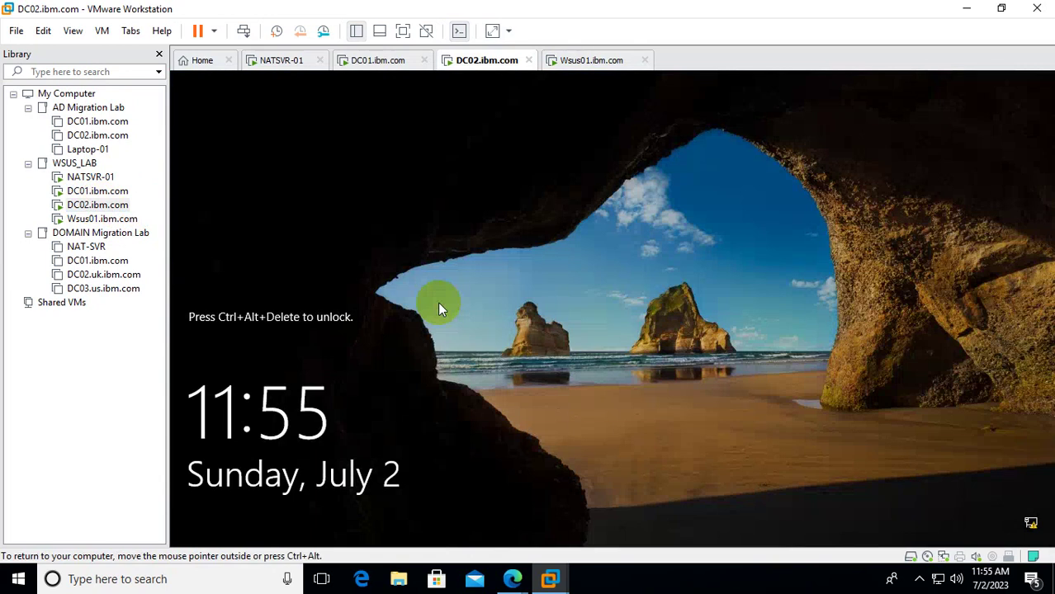
right_click(96, 210)
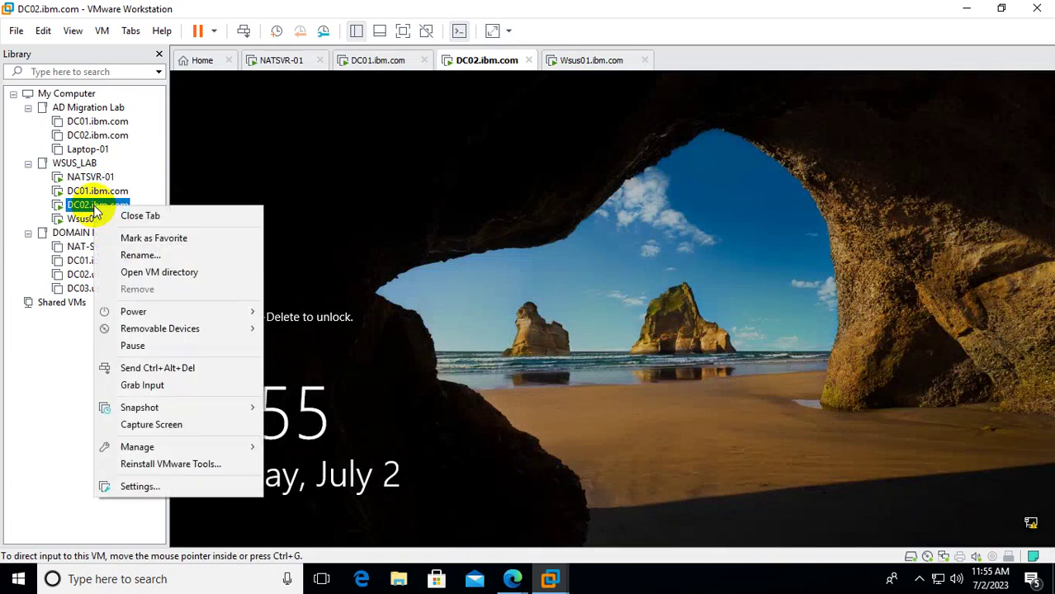
left_click(175, 367)
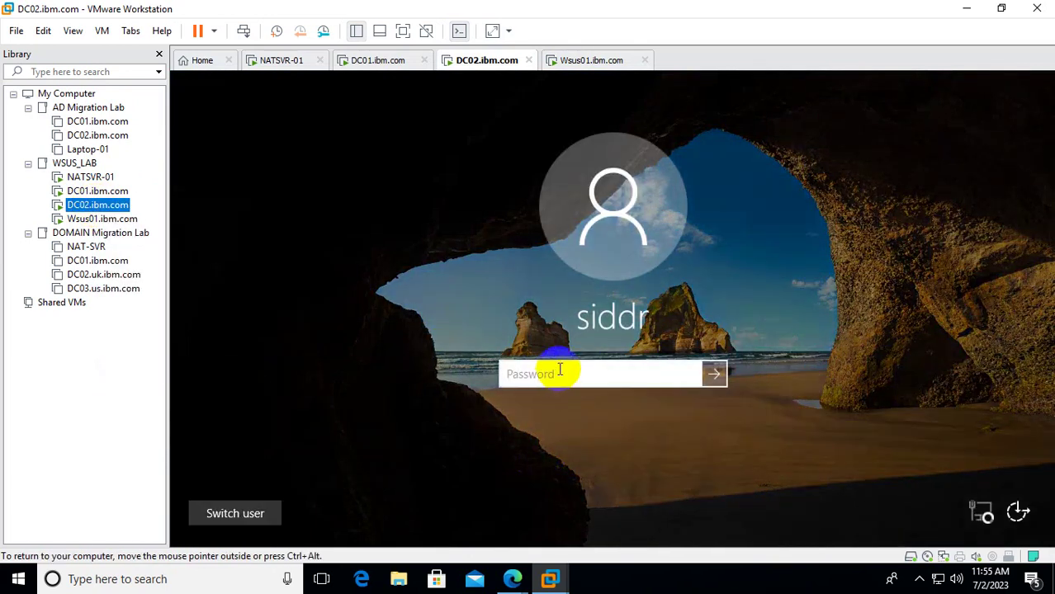
left_click(554, 373)
type("********")
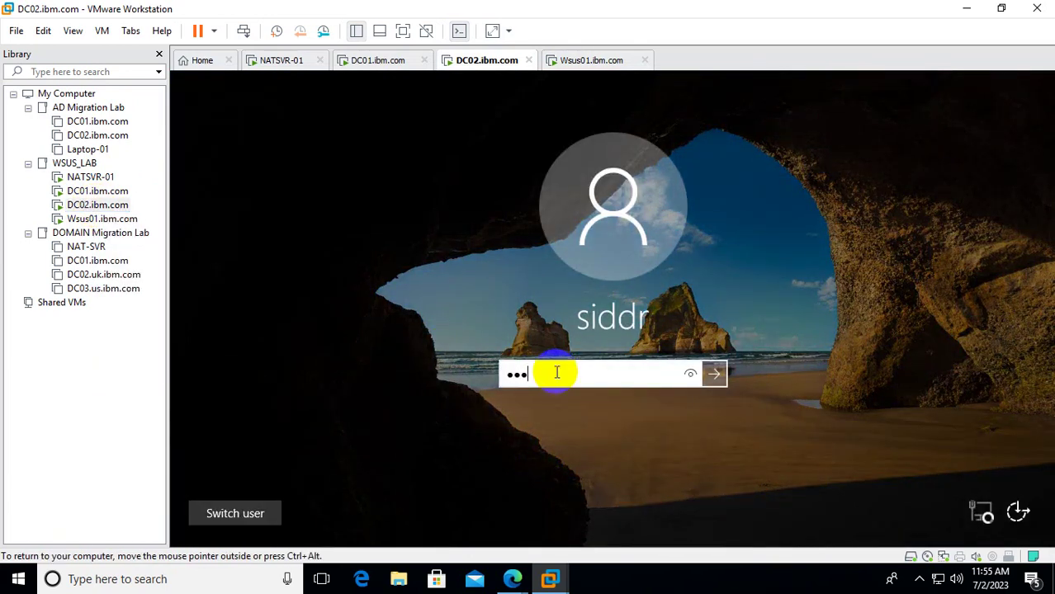
type("*****")
key("Return")
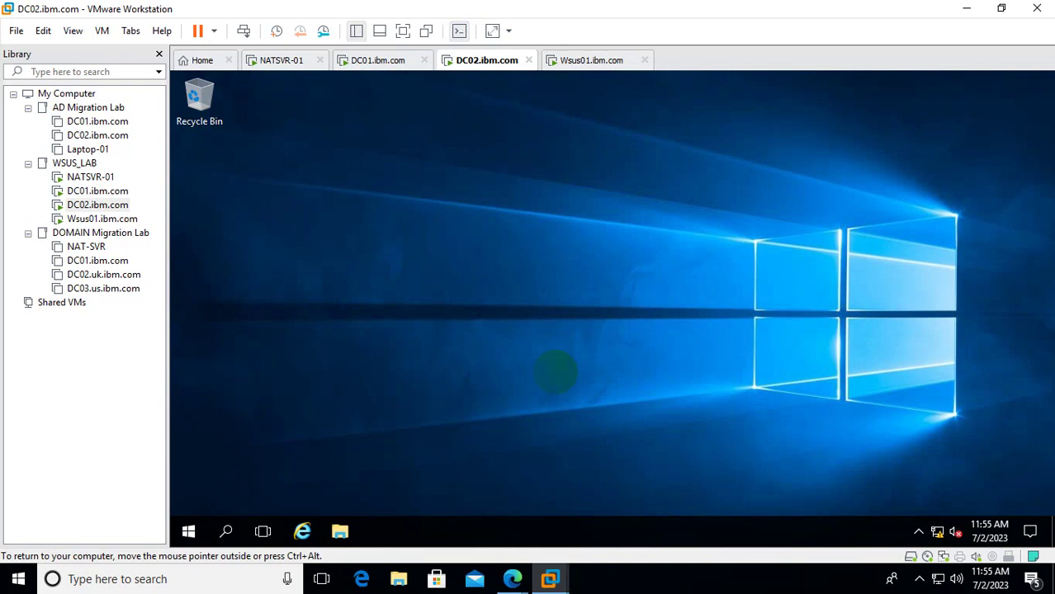
Open Settings full size on DC02 and run Check for updates under Update & security.
right_click(680, 528)
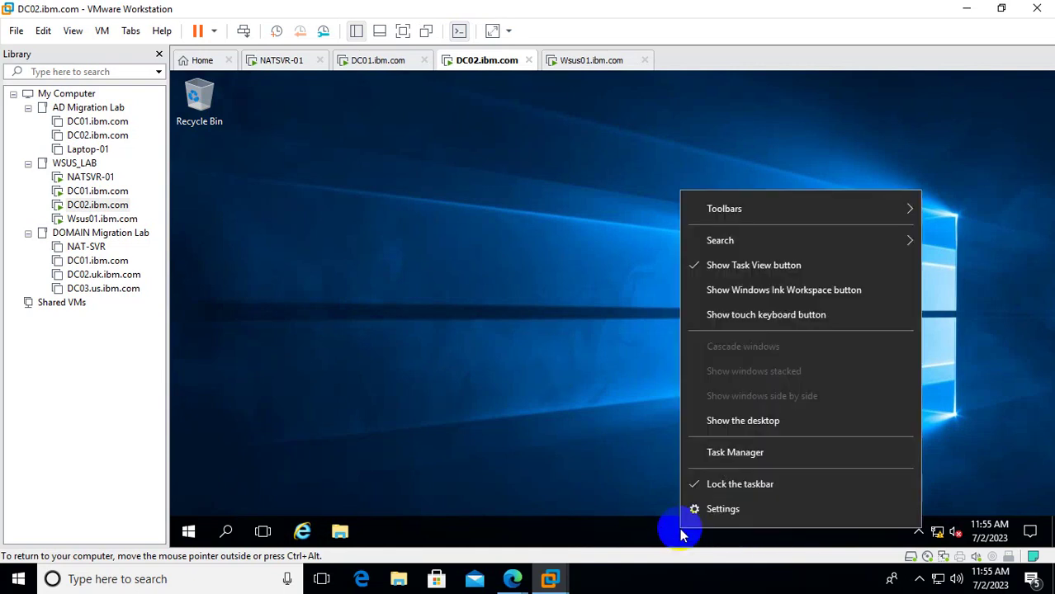
left_click(712, 509)
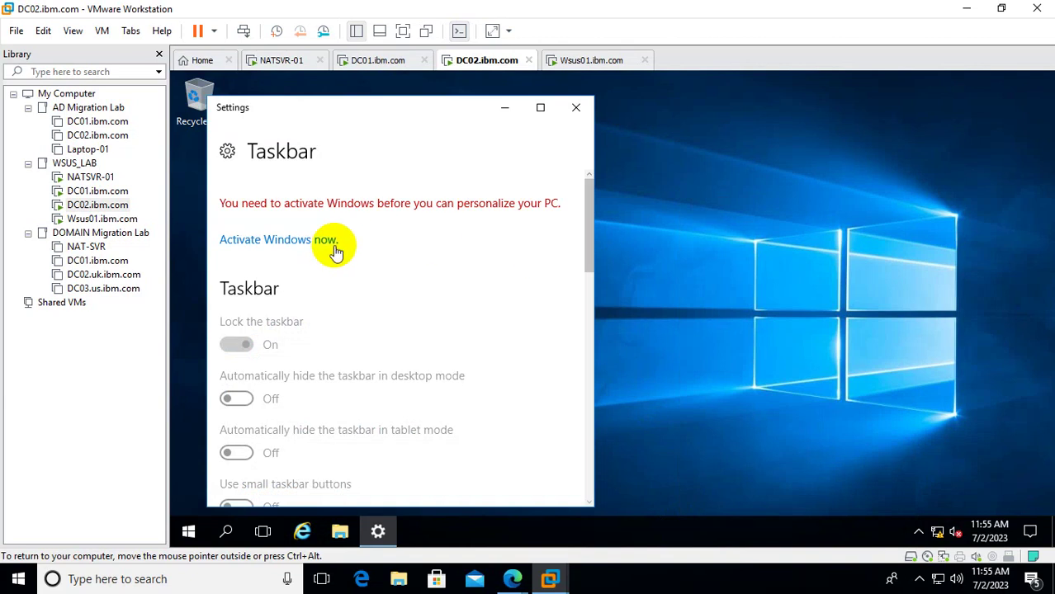
left_click(229, 157)
left_click(545, 110)
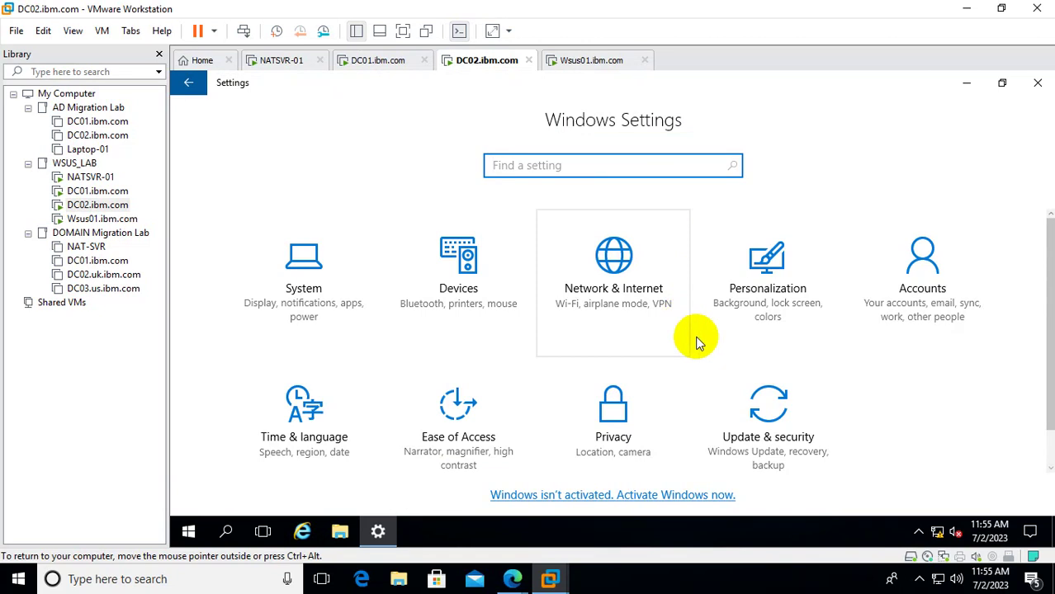
left_click(788, 422)
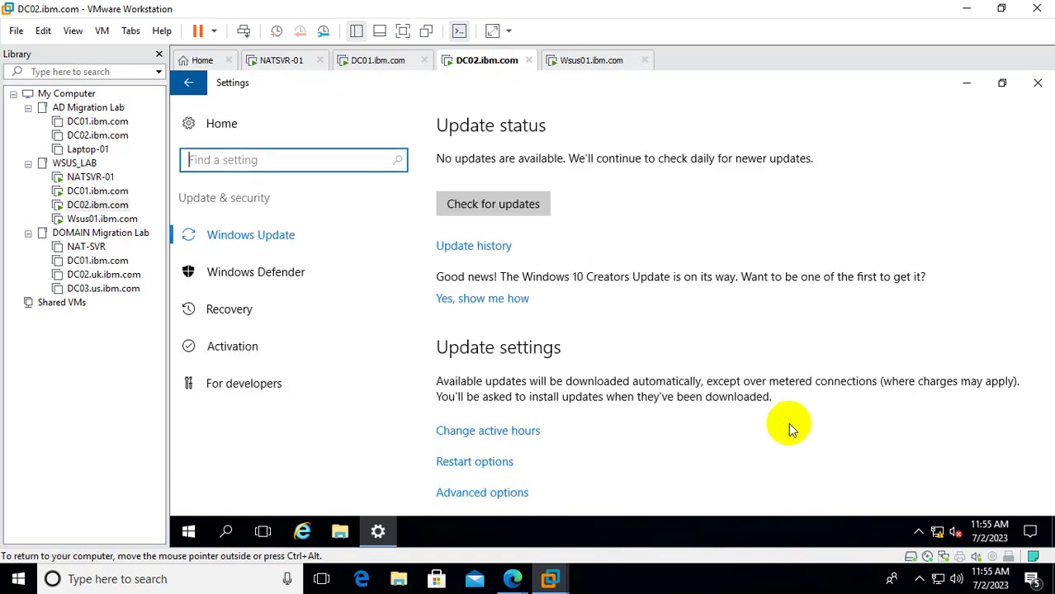
left_click(506, 208)
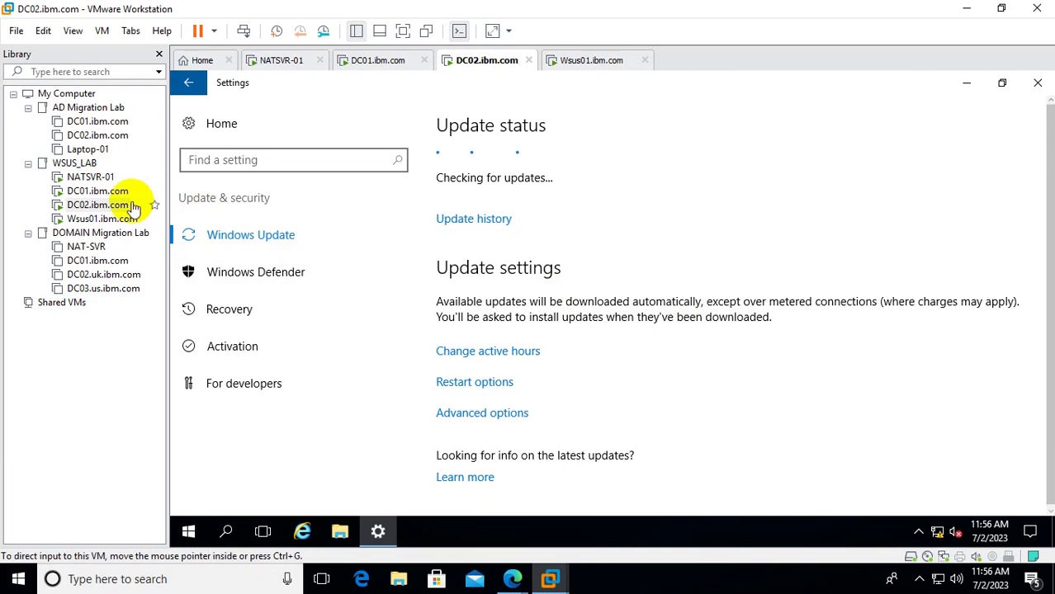
Open DC01's Settings window from the taskbar and maximize it.
left_click(98, 191)
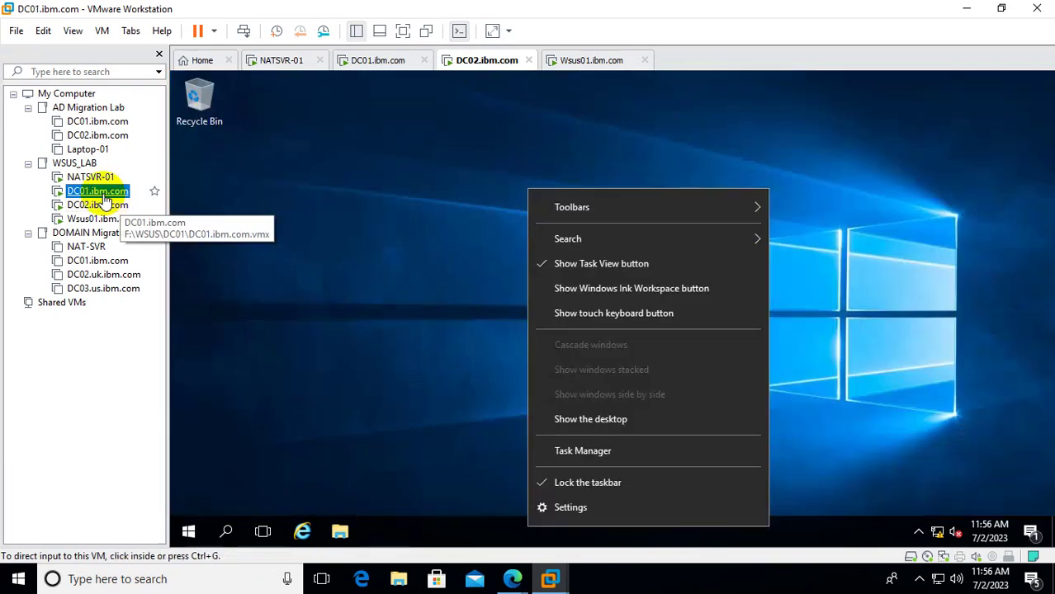
right_click(477, 538)
left_click(534, 522)
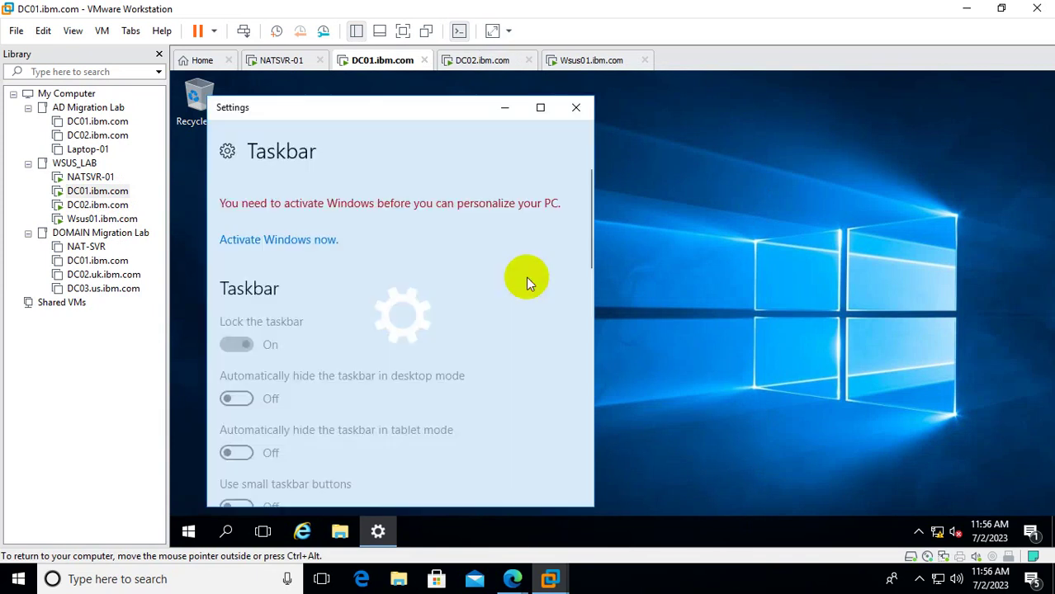
left_click(227, 156)
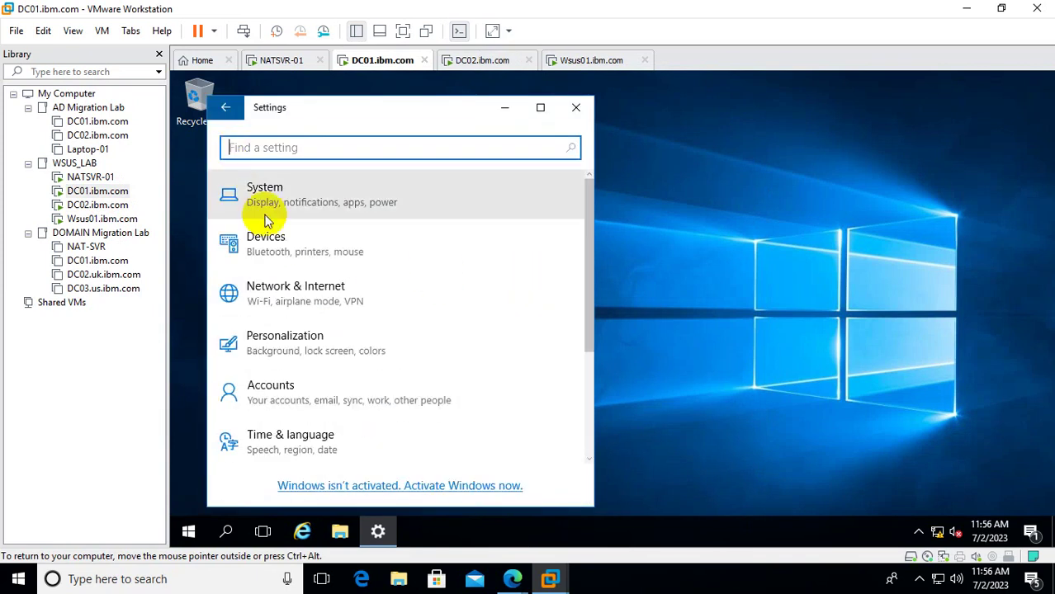
left_click(227, 110)
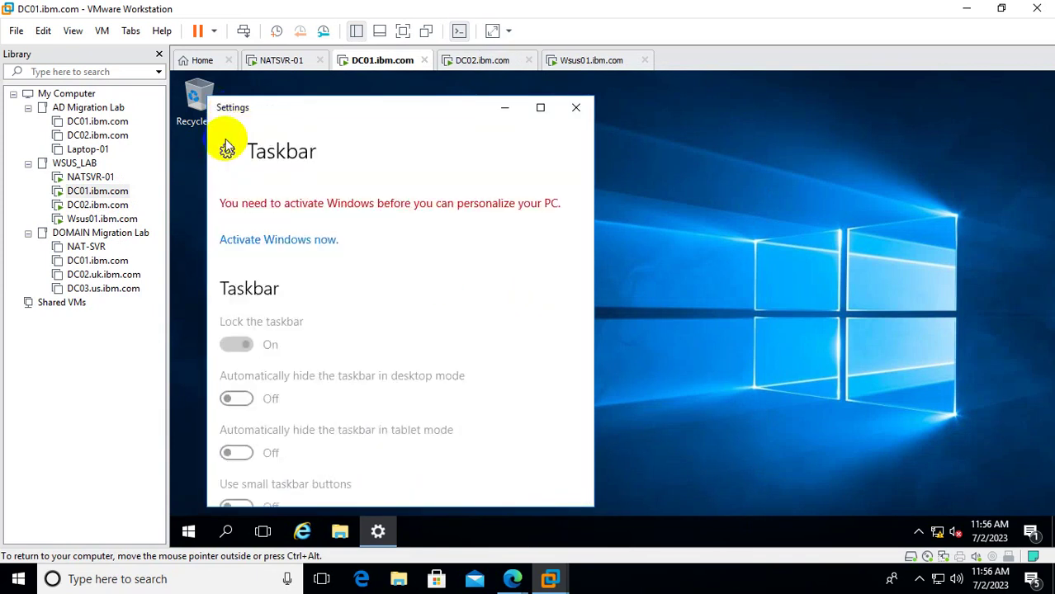
left_click(540, 108)
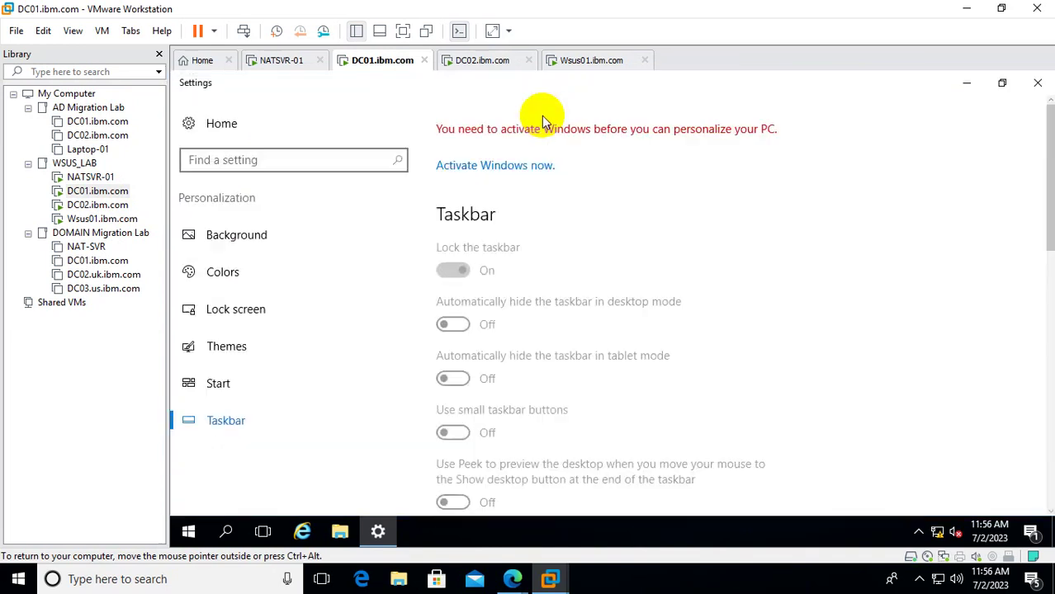
Start a Windows Update check on DC01 from Update & security.
left_click(231, 163)
type("update")
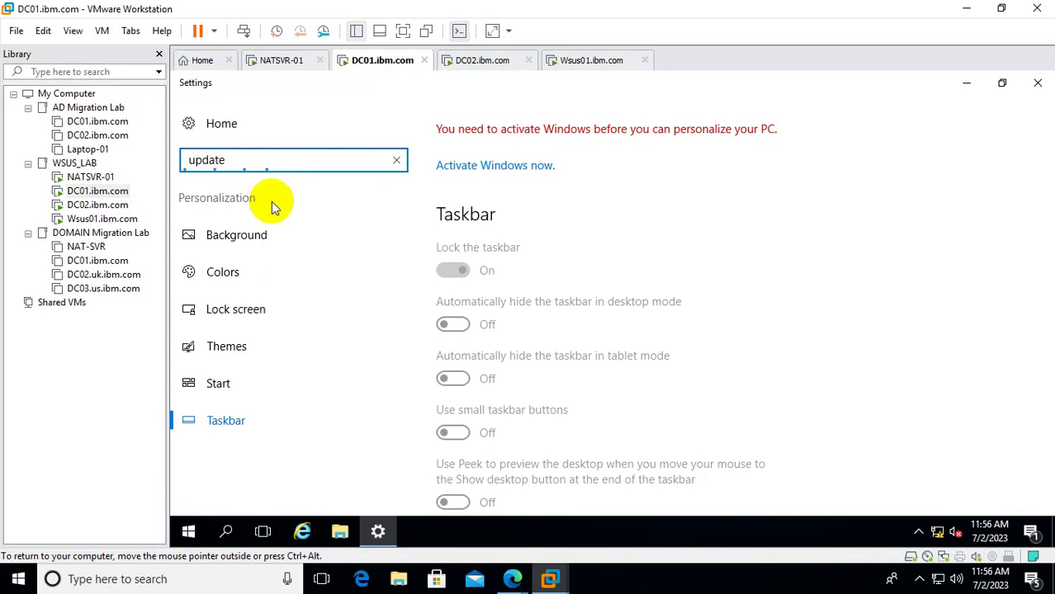
key("Return")
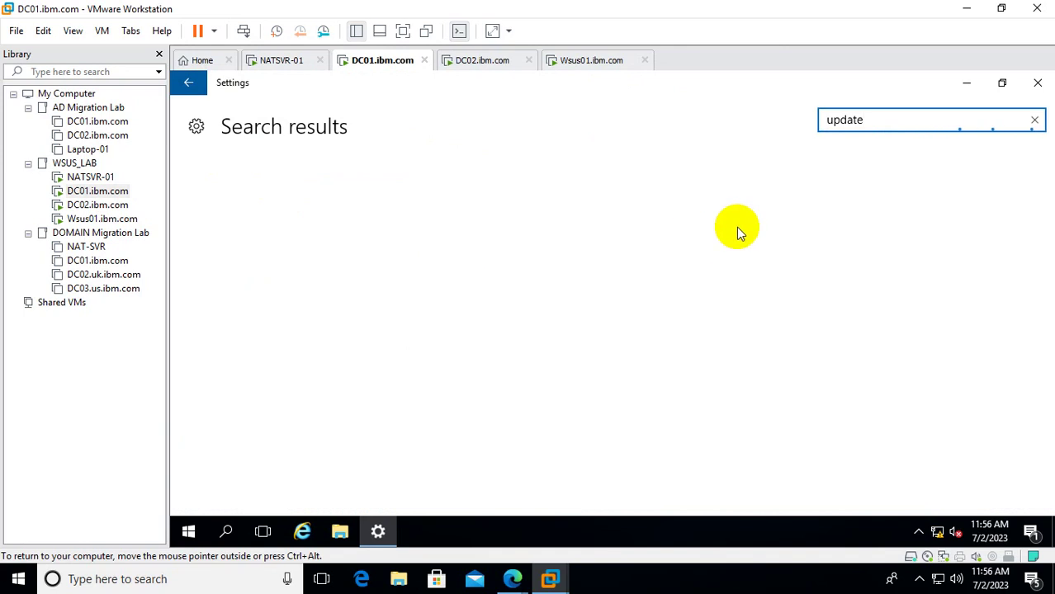
left_click(1034, 121)
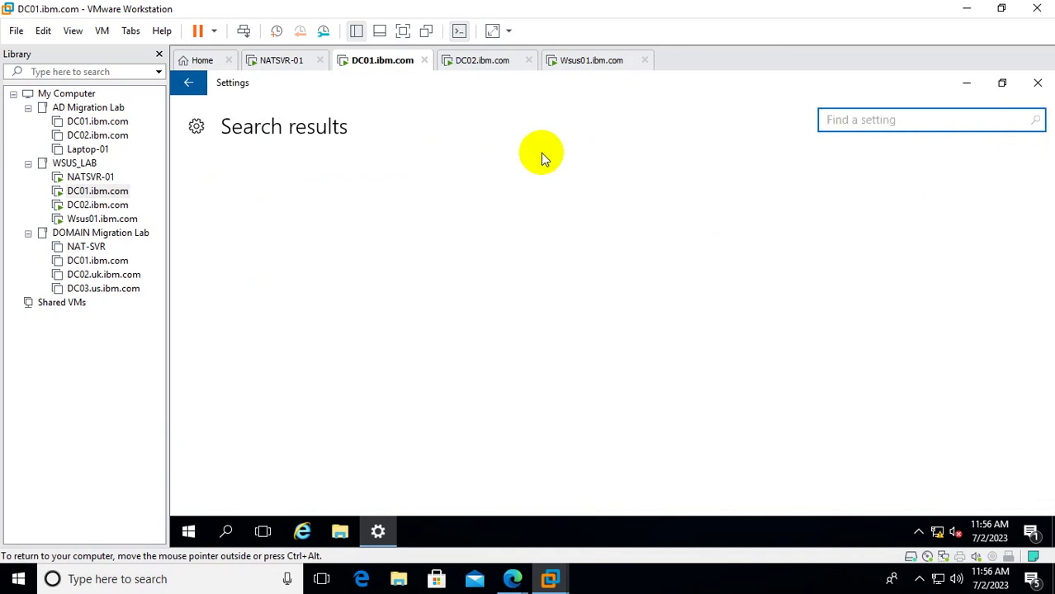
left_click(199, 126)
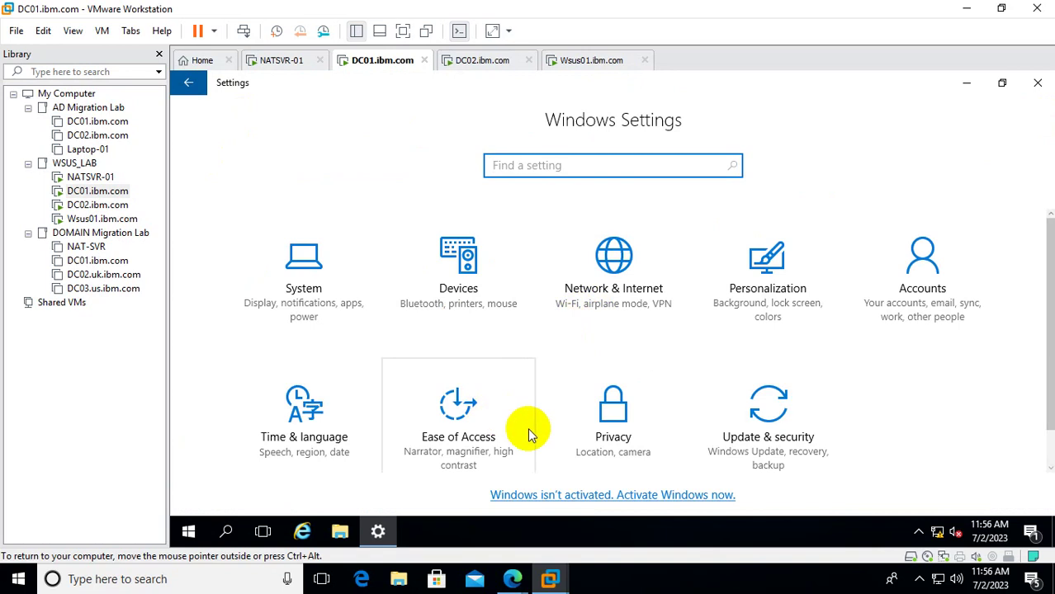
left_click(794, 424)
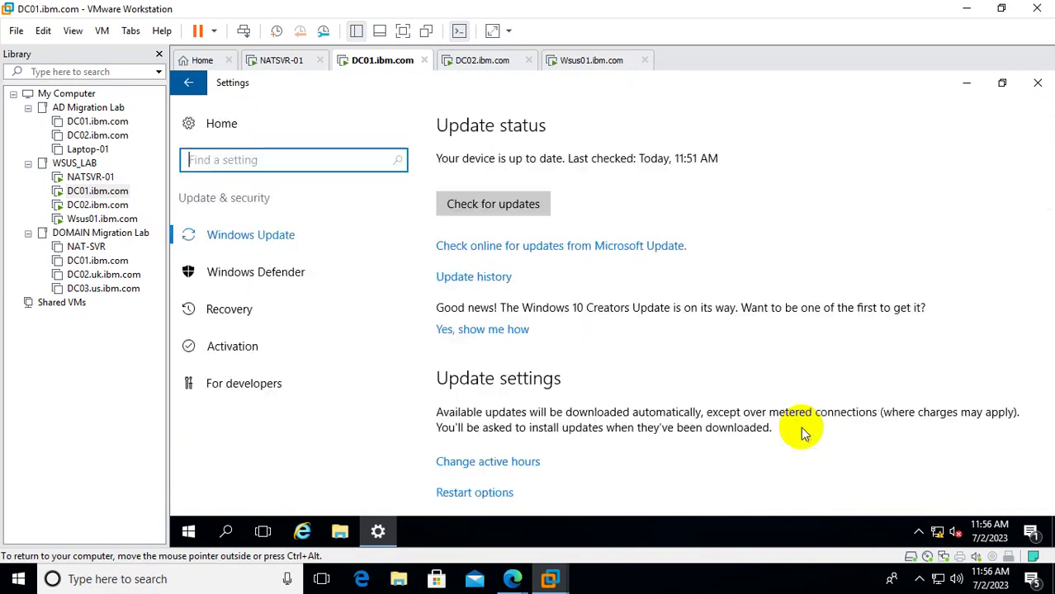
left_click(501, 206)
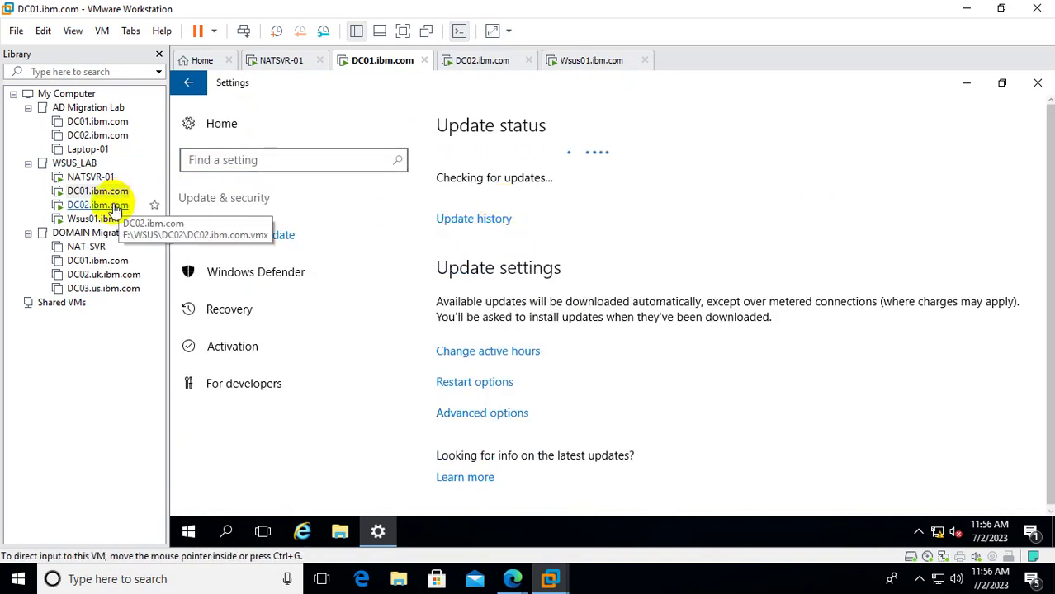
Review DC02's update history, rerun its update check, then return to Wsus01's WSUS console.
left_click(103, 205)
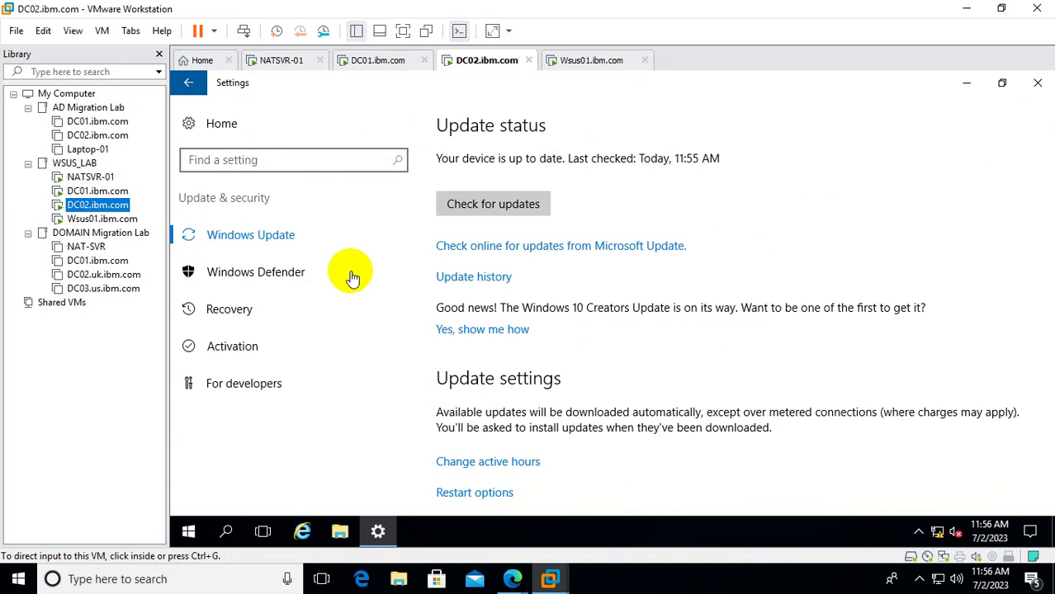
left_click(493, 285)
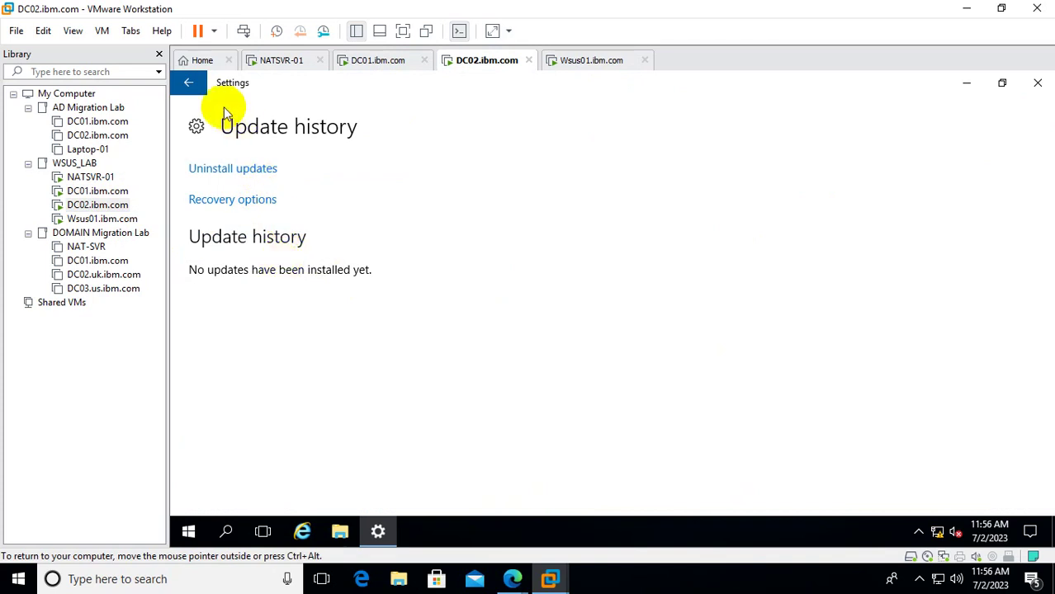
left_click(188, 82)
left_click(450, 213)
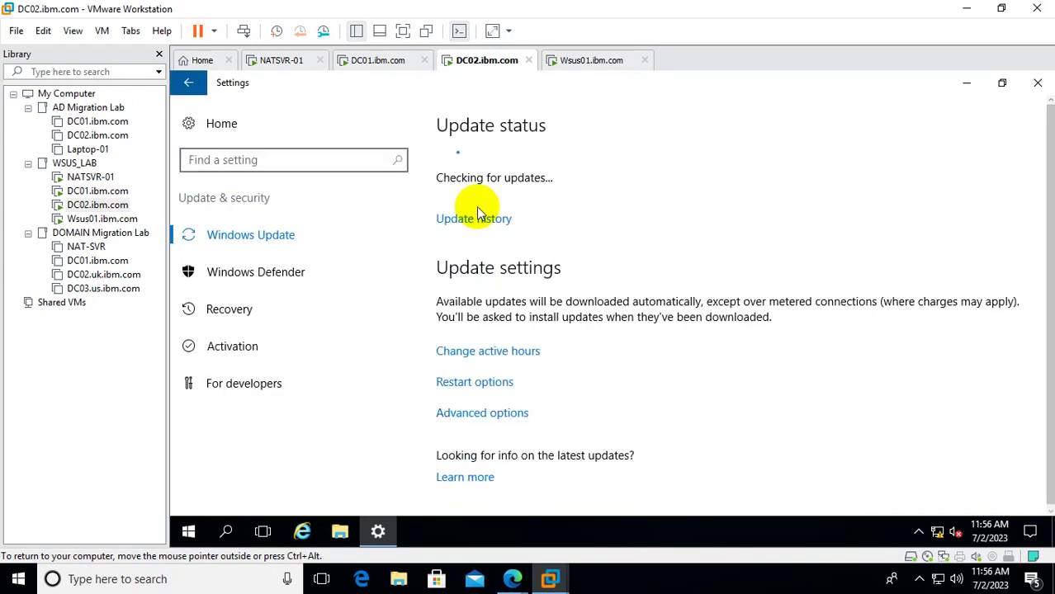
left_click(97, 191)
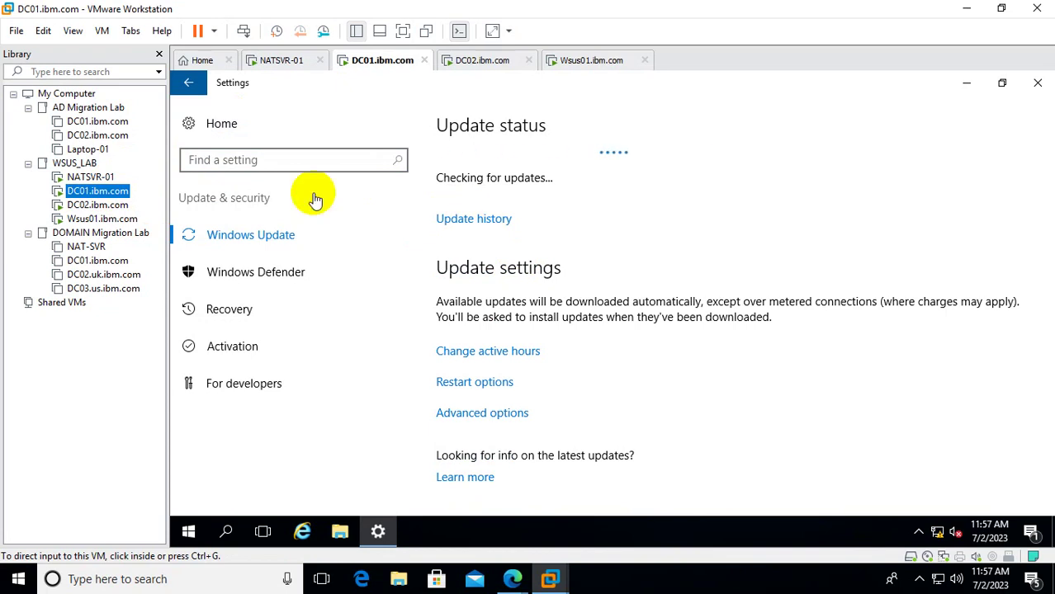
left_click(99, 221)
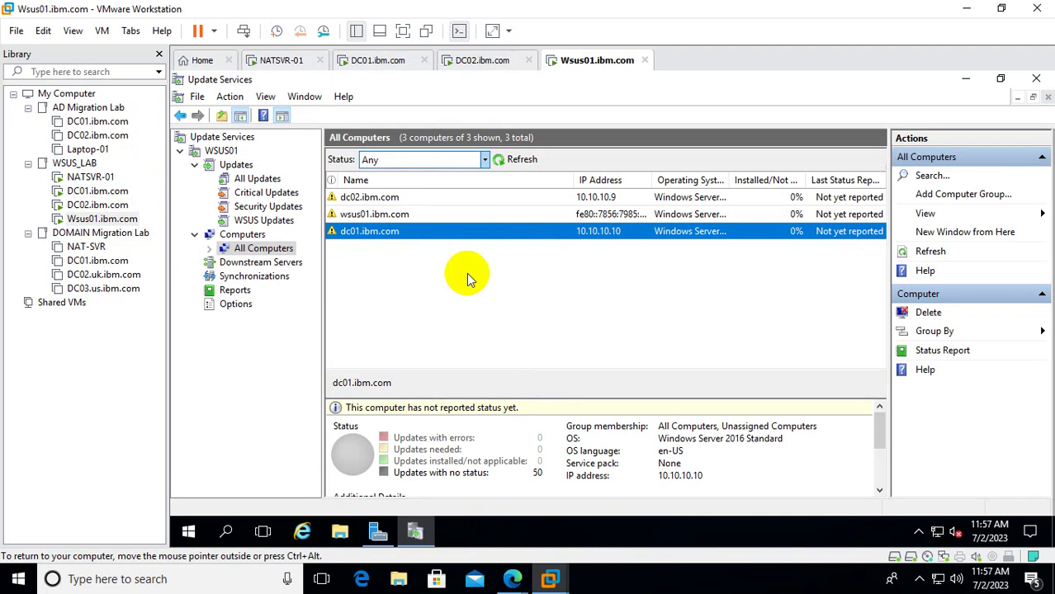
Select the 2018-06 Windows Server 2016 (1803) update in All Updates and open Approve.
left_click(258, 179)
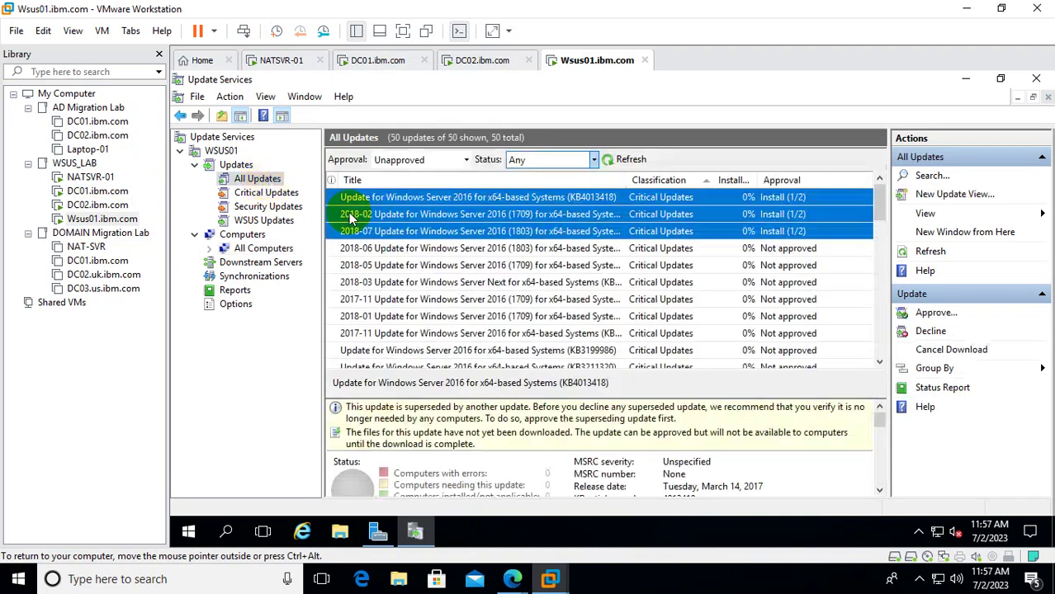
left_click(421, 249)
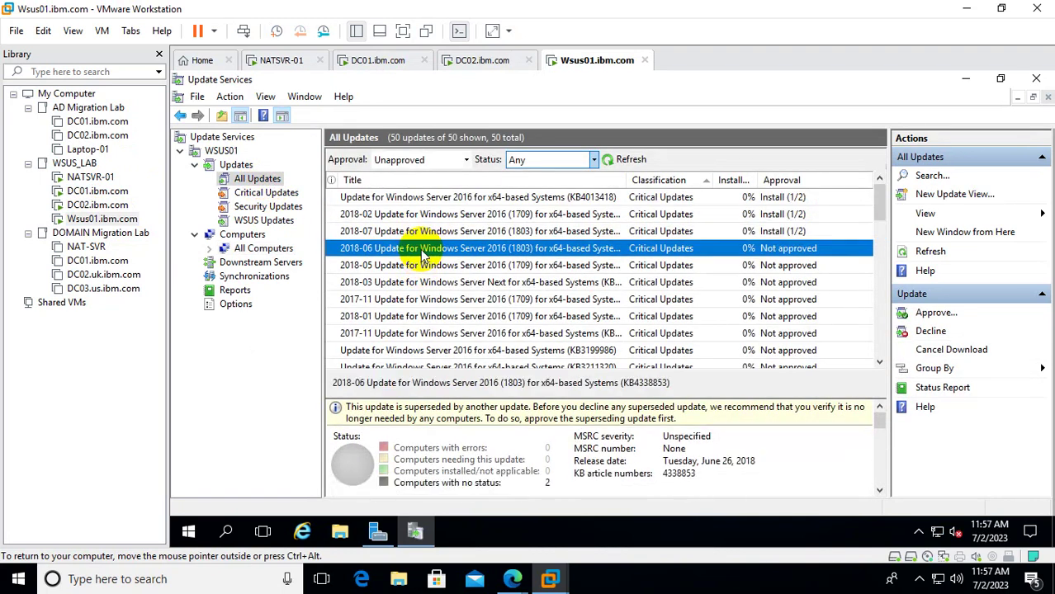
key("shift+Down")
key("shift+Down")
key("shift+Down")
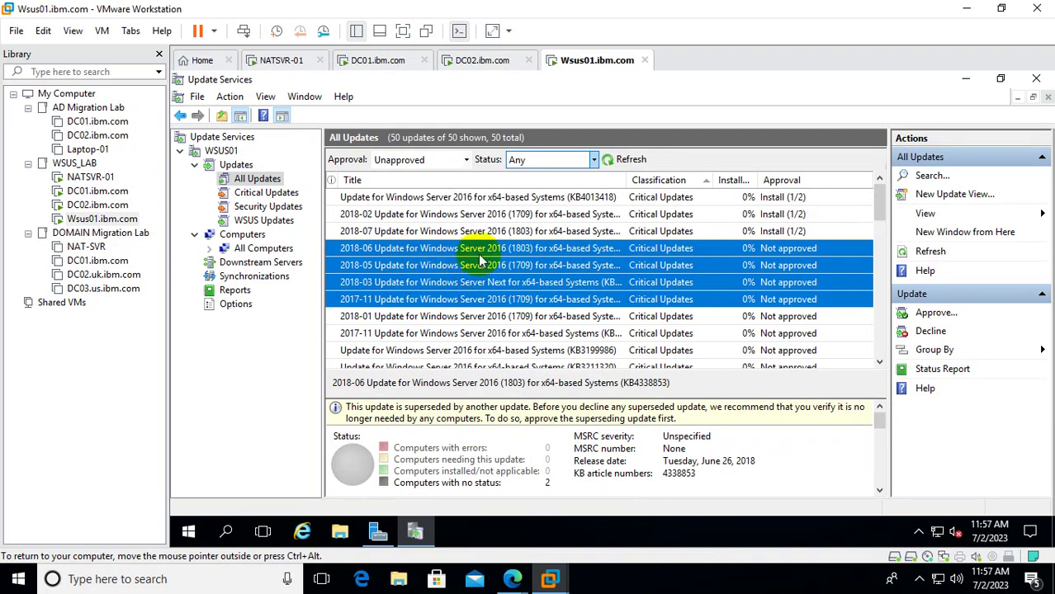
right_click(480, 246)
left_click(466, 253)
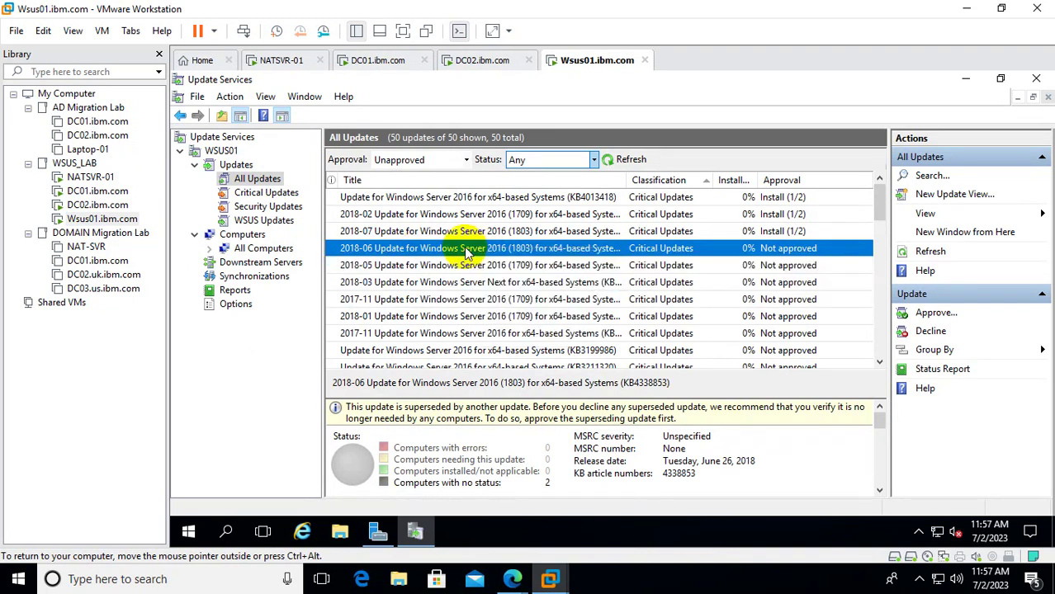
right_click(467, 253)
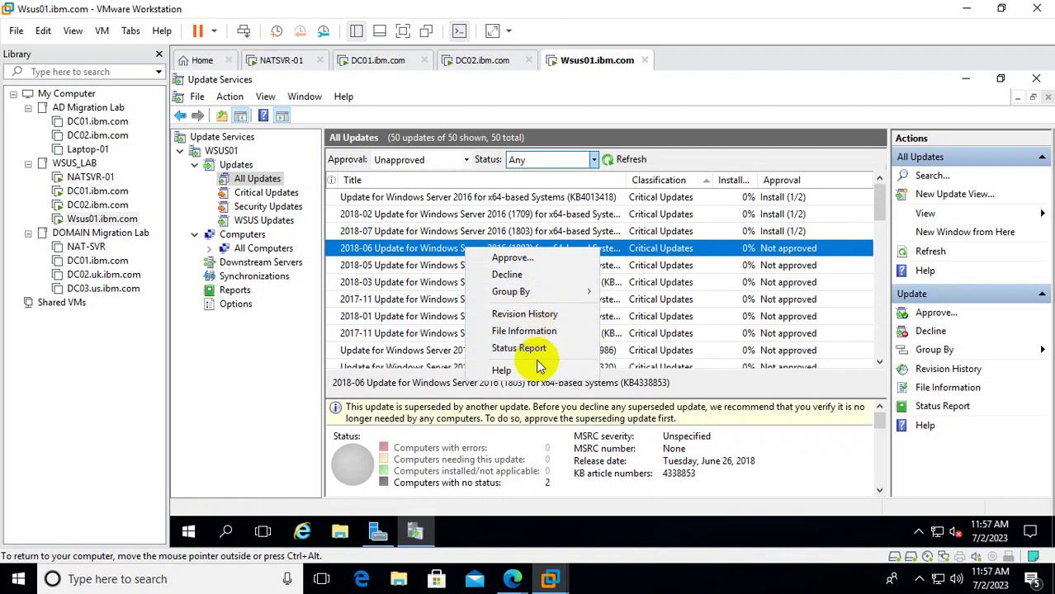
left_click(529, 259)
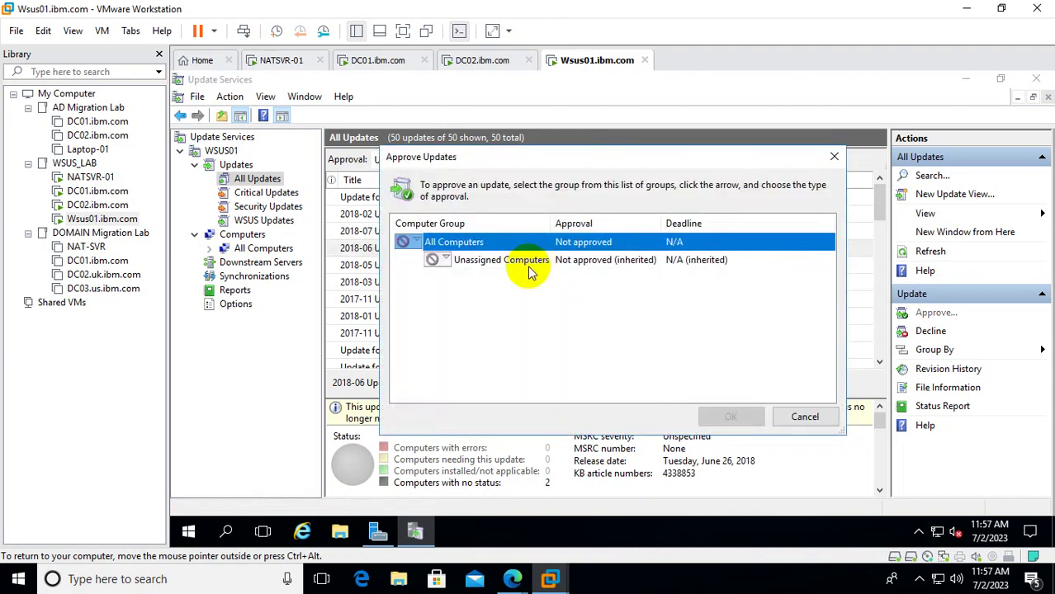
Approve it for install on Unassigned Computers and All Computers, then return to DC01.
left_click(446, 259)
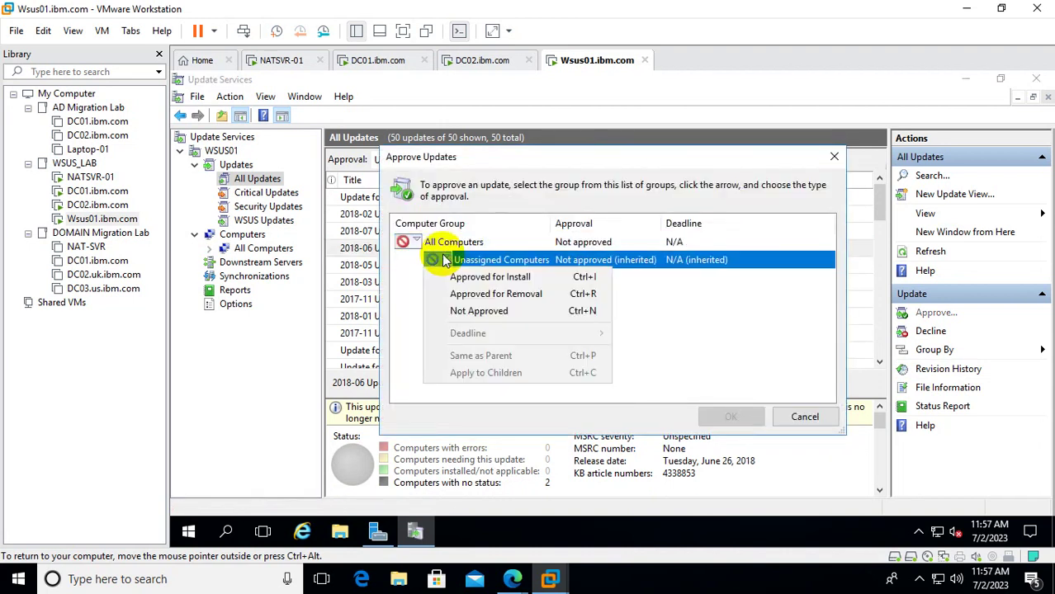
left_click(517, 279)
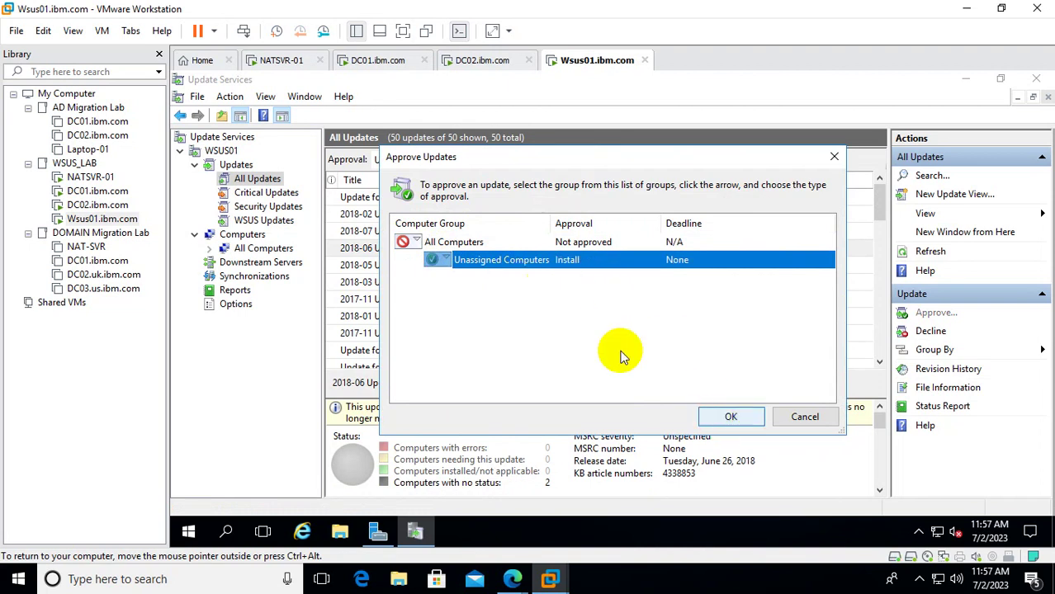
left_click(417, 242)
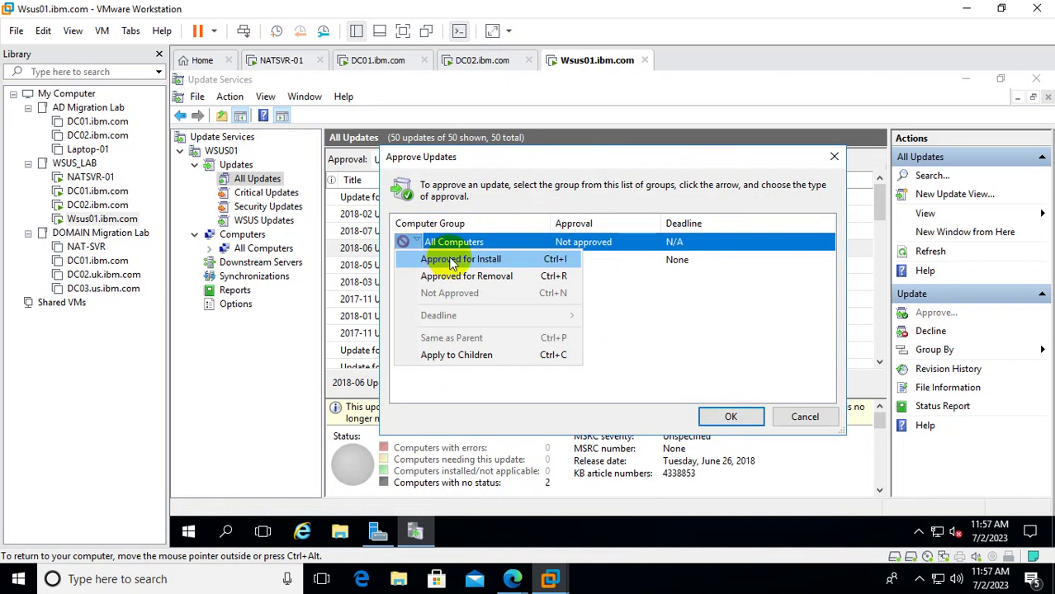
left_click(446, 261)
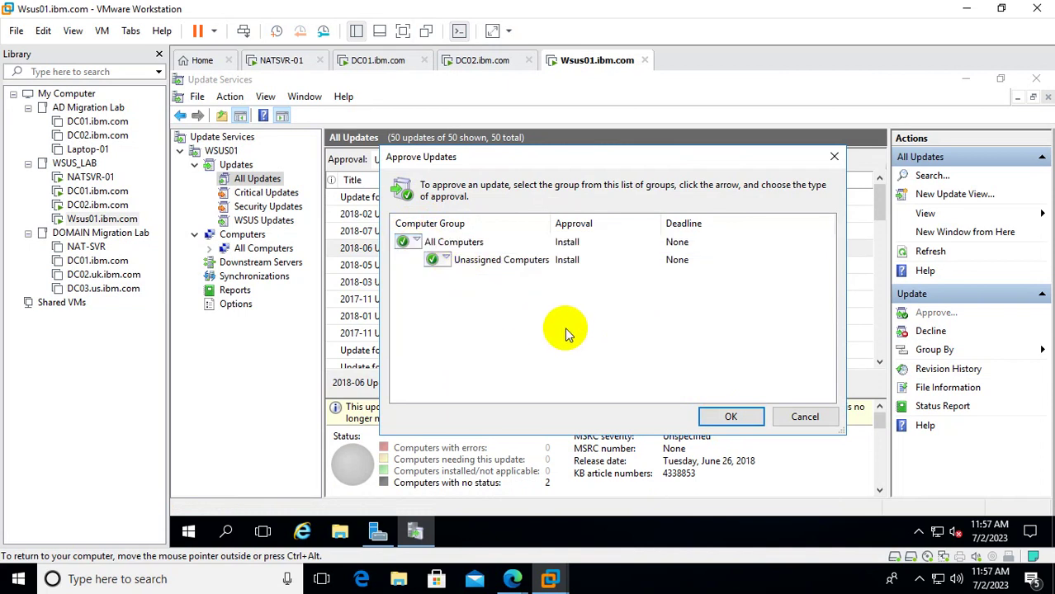
left_click(730, 417)
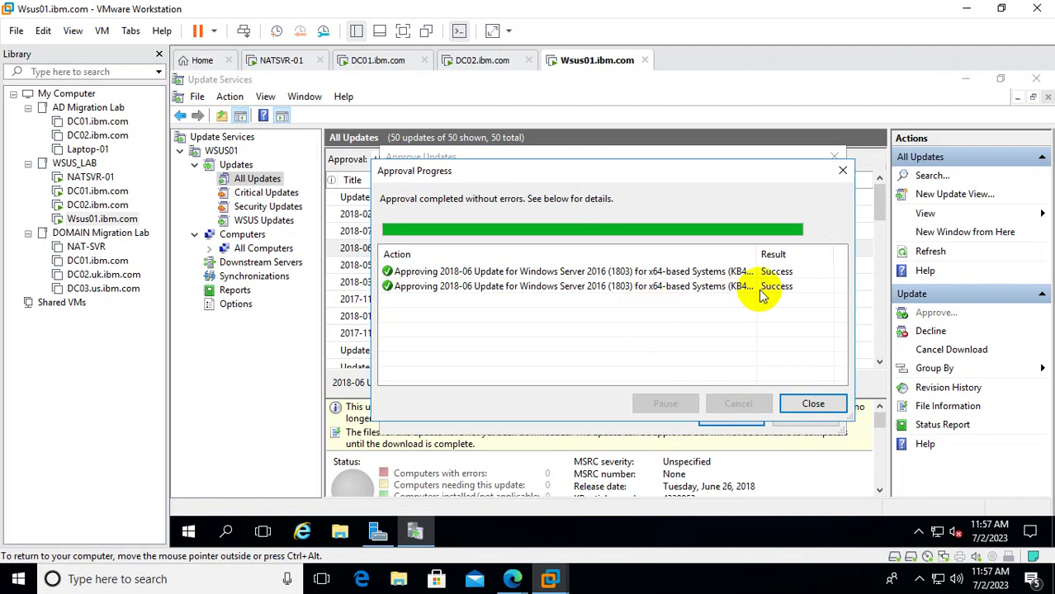
left_click(814, 405)
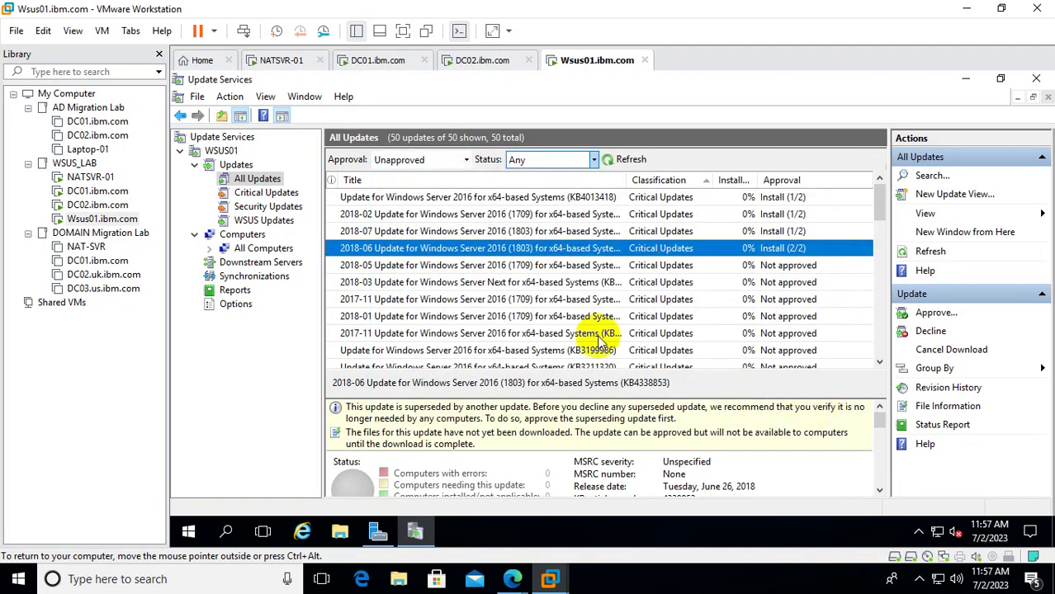
left_click(97, 191)
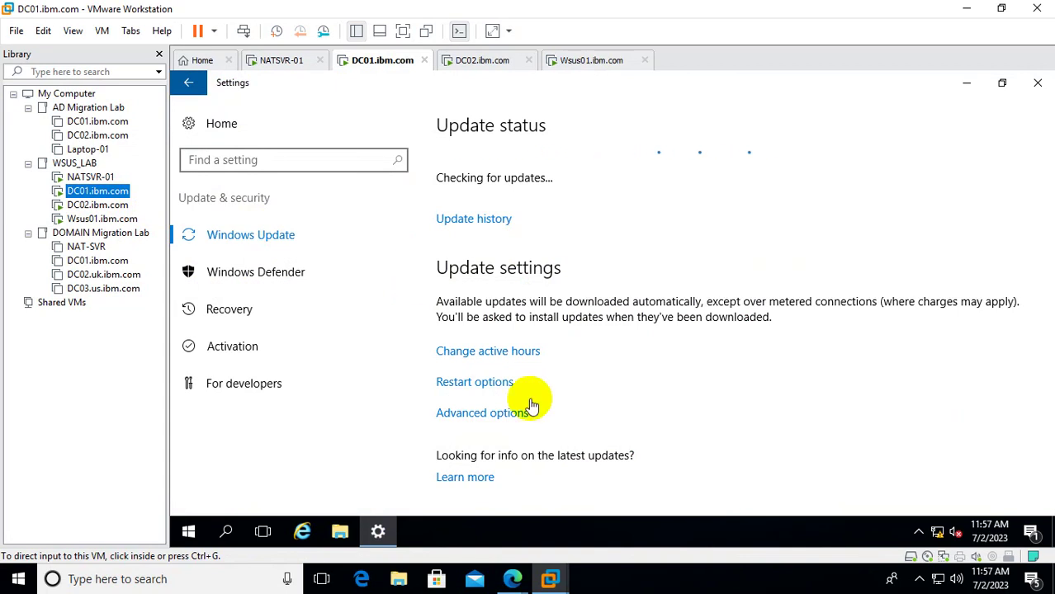
Check DC01's restart options, then cycle through DC02 and DC01 back to Wsus01's WSUS console.
left_click(503, 392)
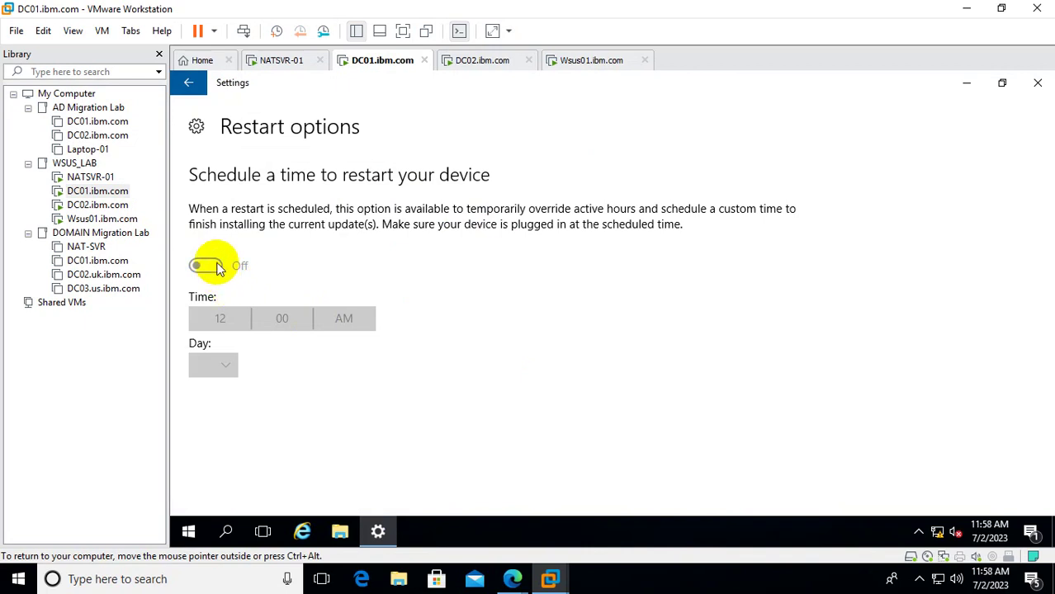
left_click(188, 84)
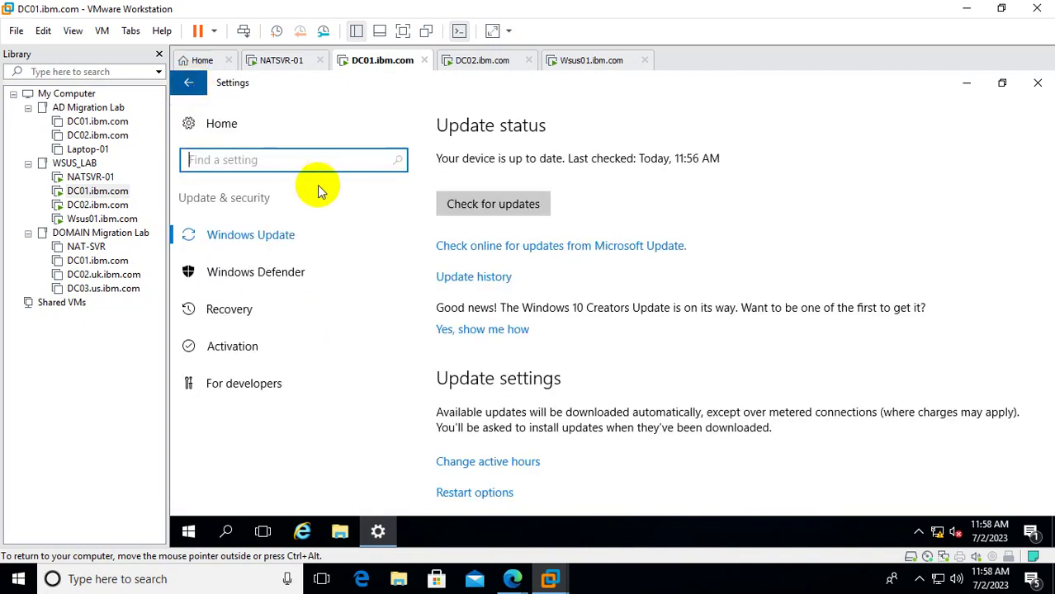
left_click(97, 205)
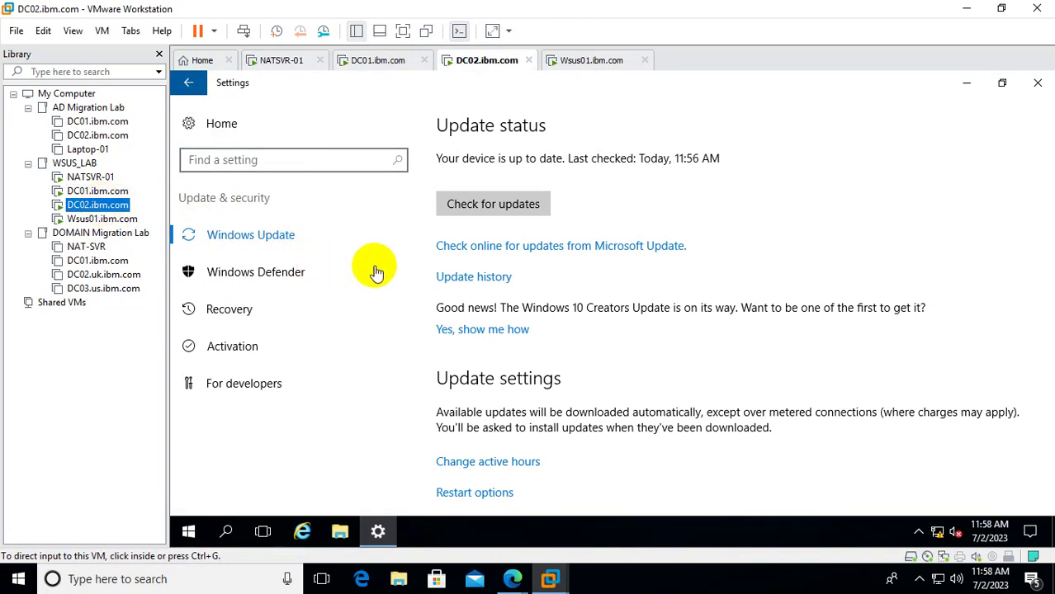
left_click(97, 190)
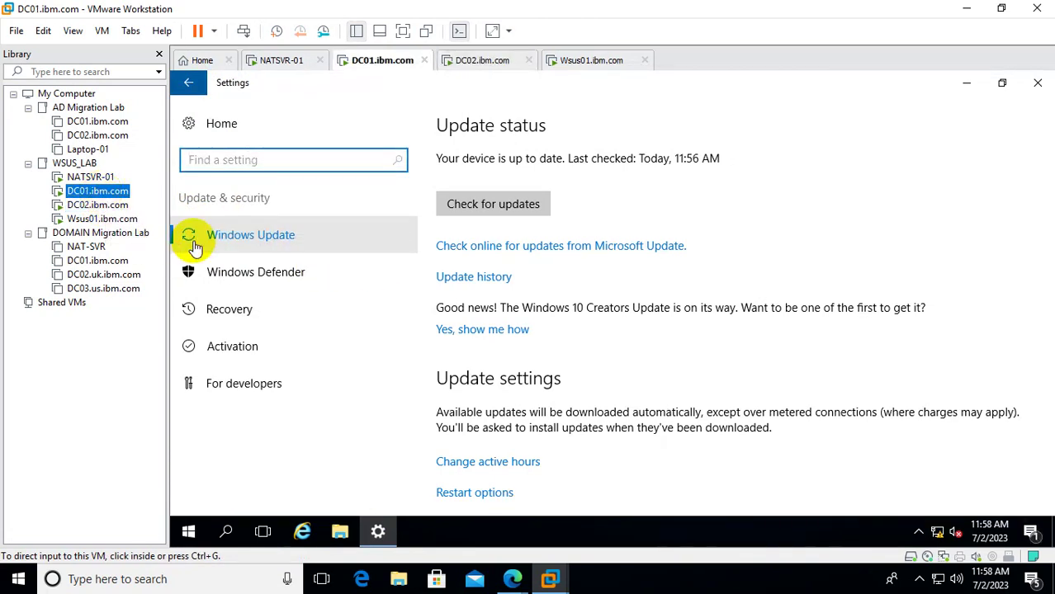
left_click(115, 206)
left_click(101, 219)
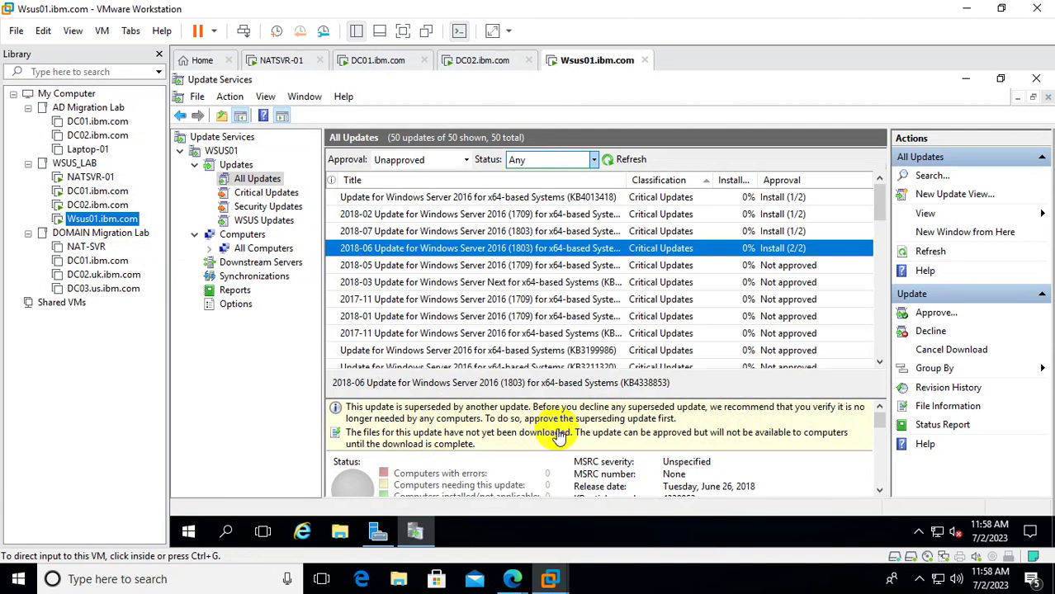
Scroll to the 2018-03 Cumulative Update KB4087658 and open its Approve dialog.
left_click(479, 322)
scroll(481, 322, "down", 8)
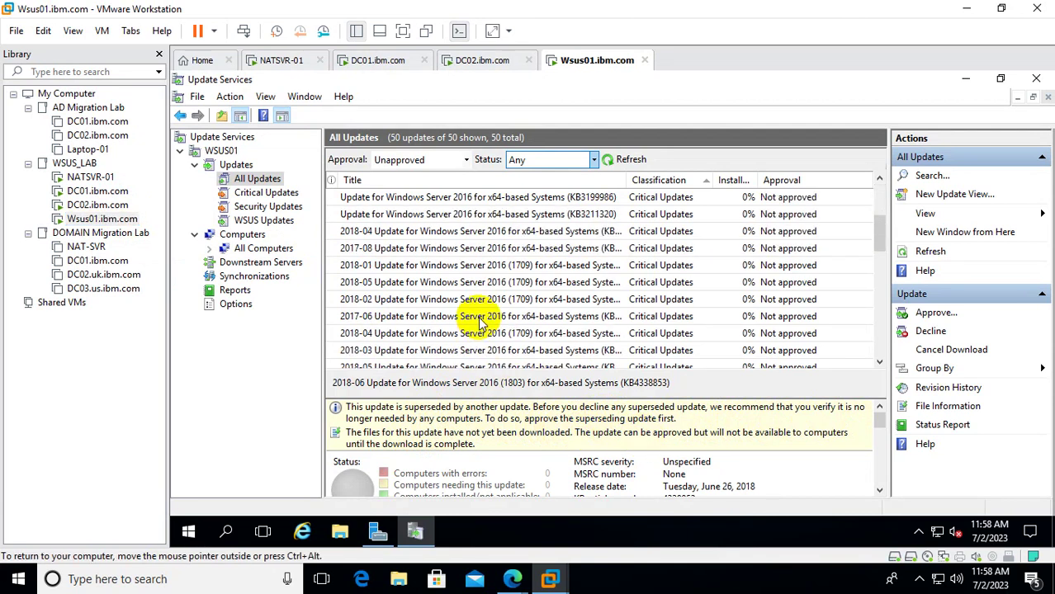
scroll(482, 322, "down", 2)
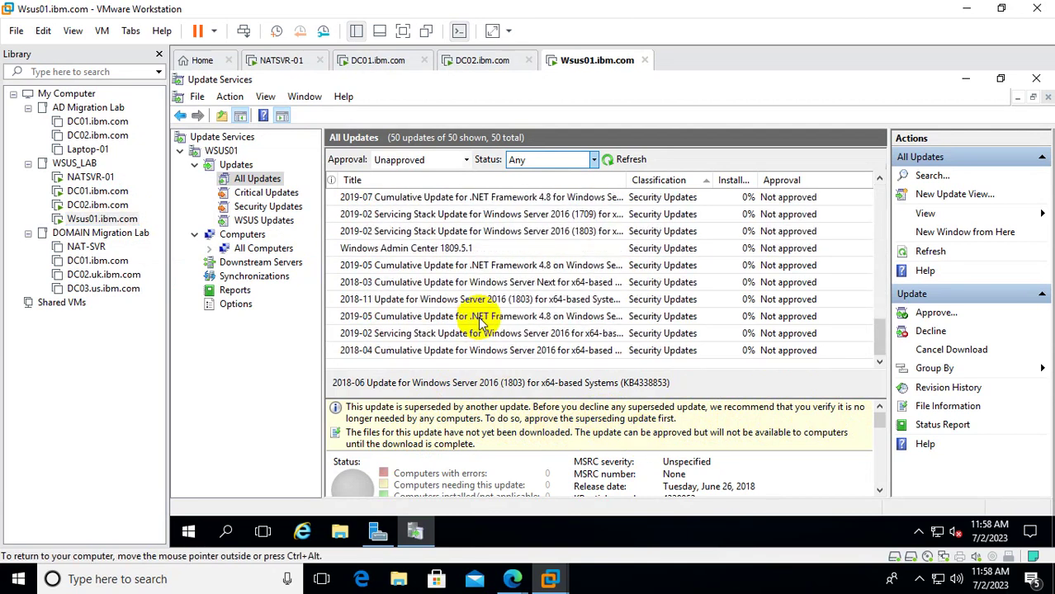
left_click(412, 285)
right_click(413, 285)
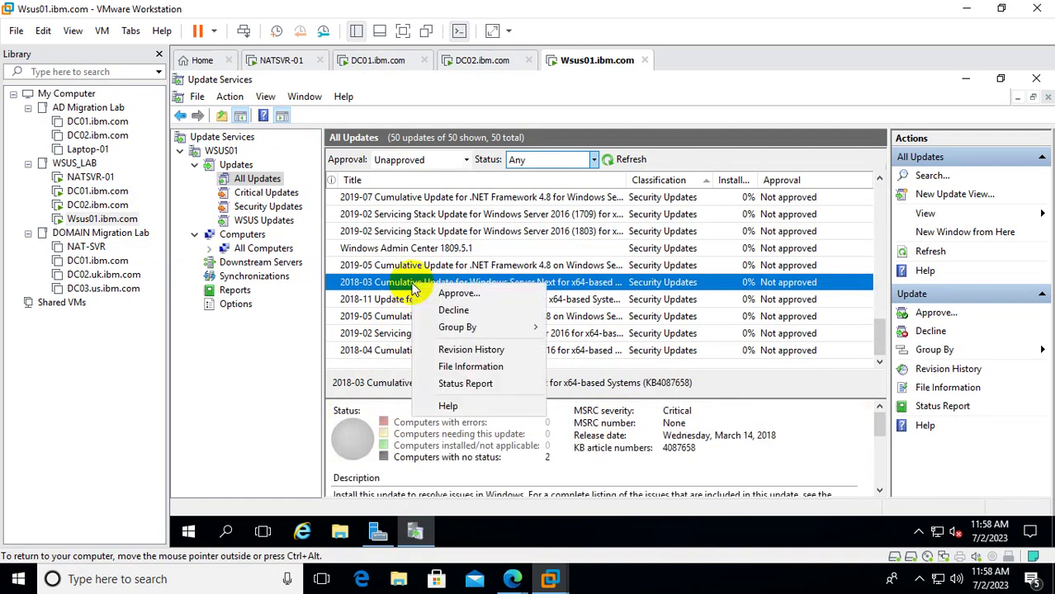
left_click(446, 293)
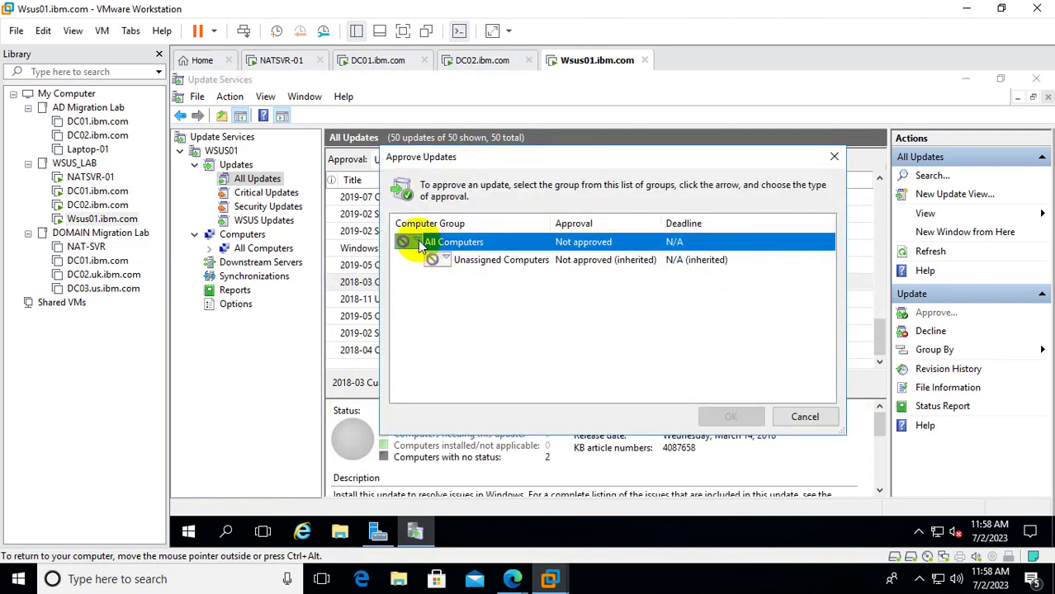
Set All Computers and Unassigned Computers to Approved for Install and confirm.
left_click(417, 241)
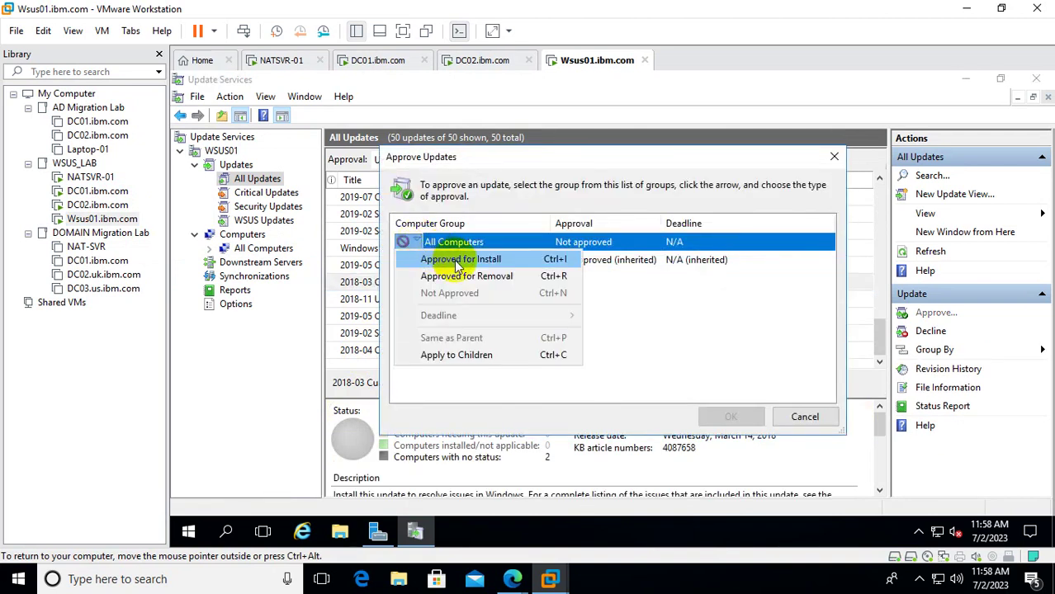
left_click(455, 261)
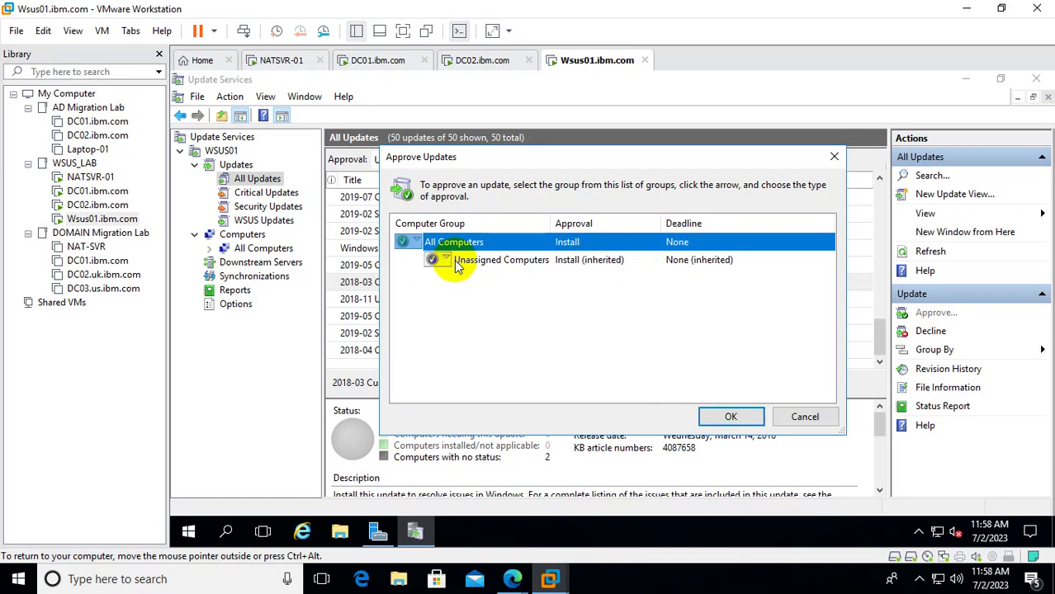
left_click(443, 261)
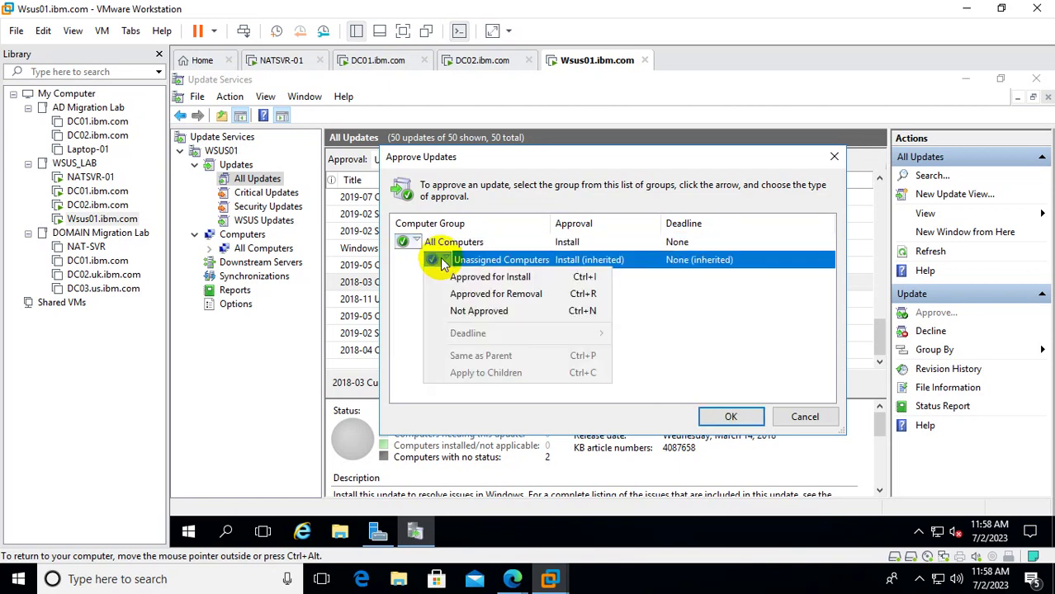
left_click(487, 277)
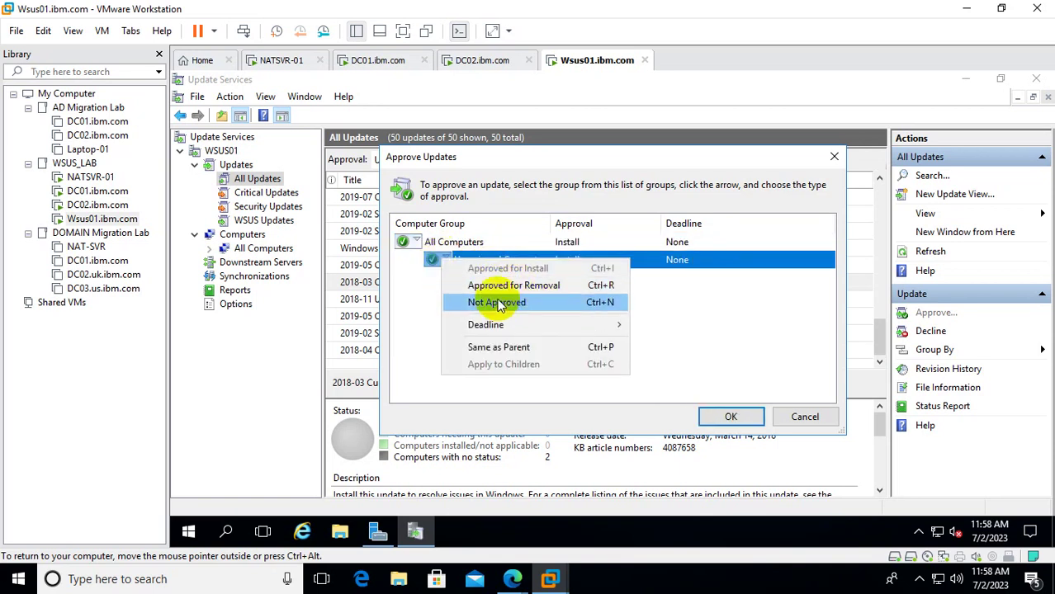
left_click(409, 312)
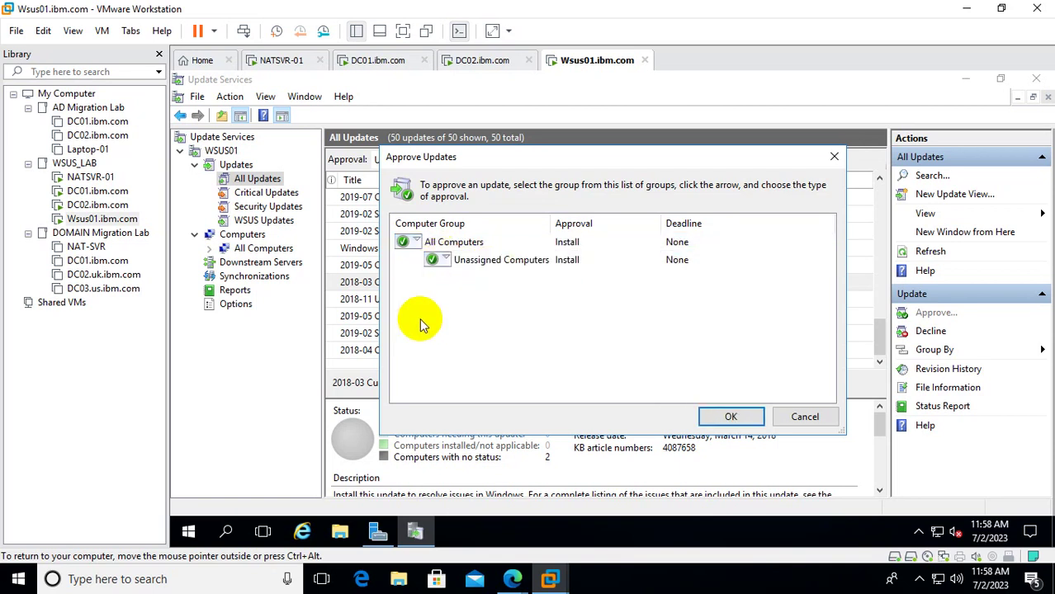
left_click(726, 417)
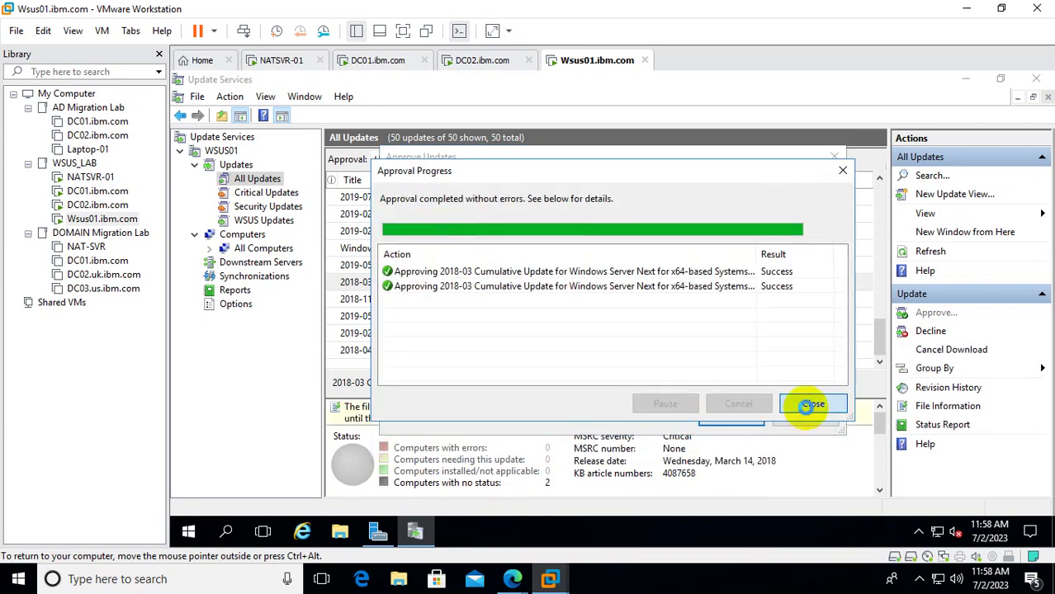
left_click(812, 404)
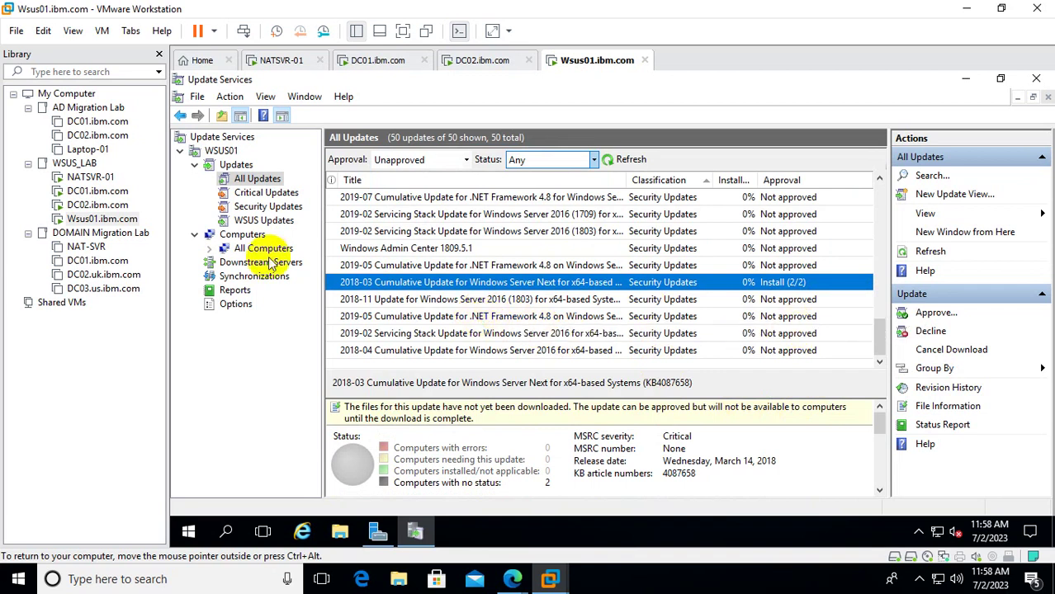
Have DC01 check for updates and confirm its update history shows nothing installed.
left_click(120, 193)
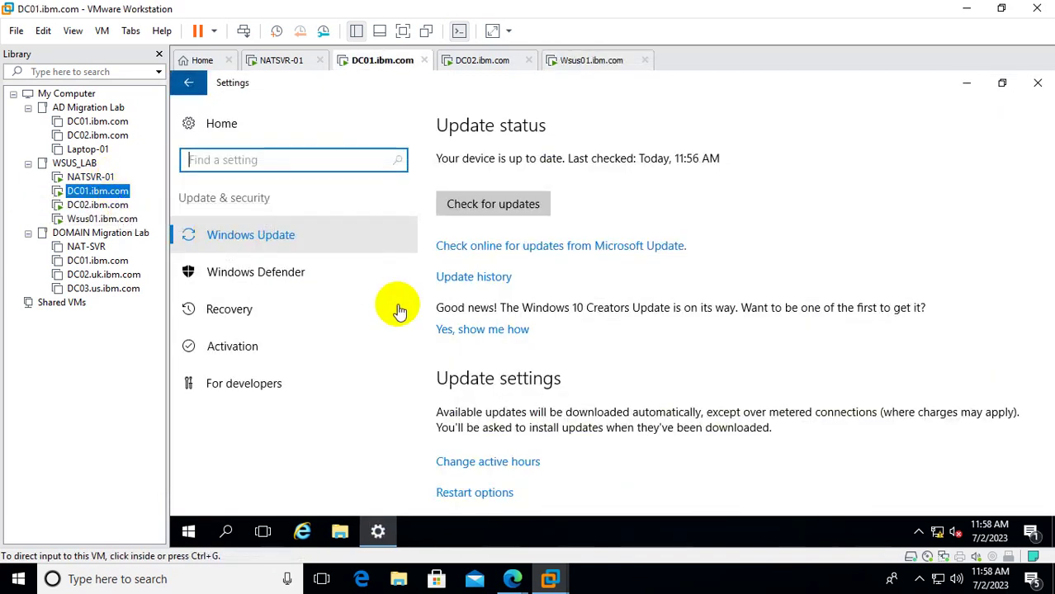
left_click(463, 208)
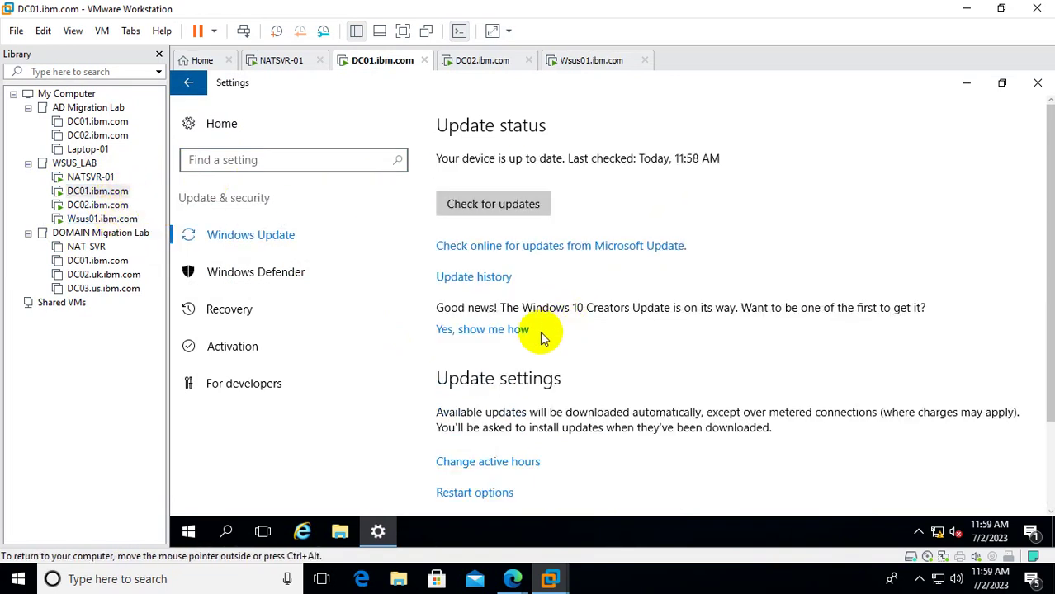
left_click(468, 285)
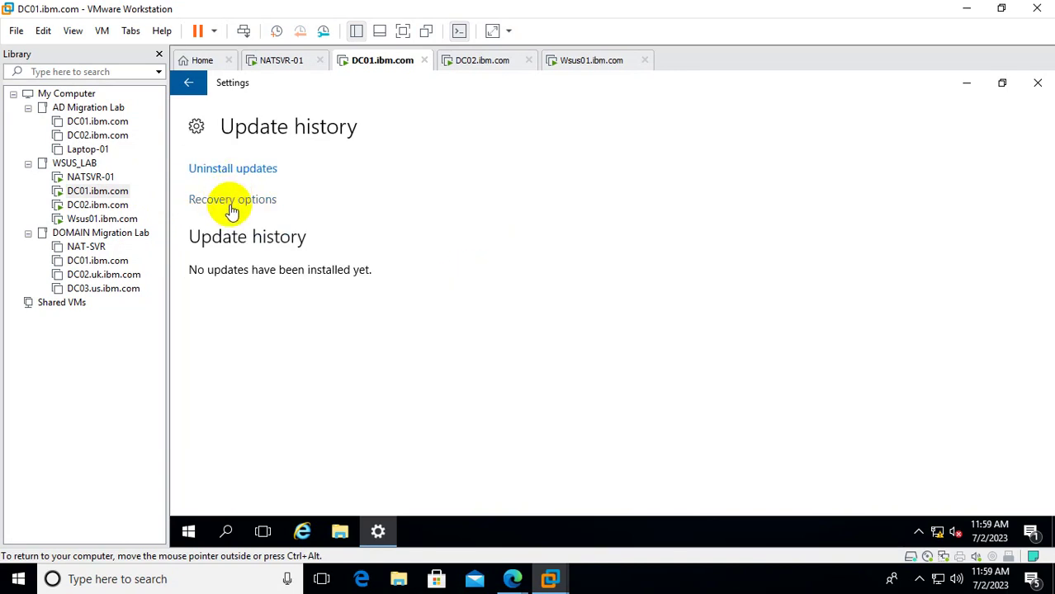
Restart DC01 from the Start menu, confirming the shutdown reason.
left_click(188, 531)
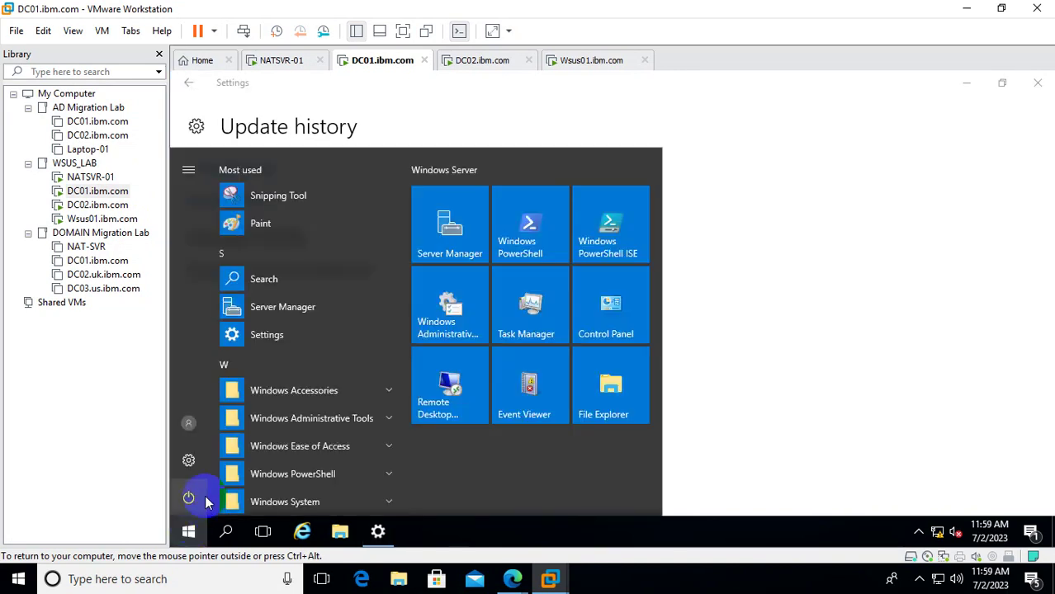
left_click(190, 499)
left_click(213, 458)
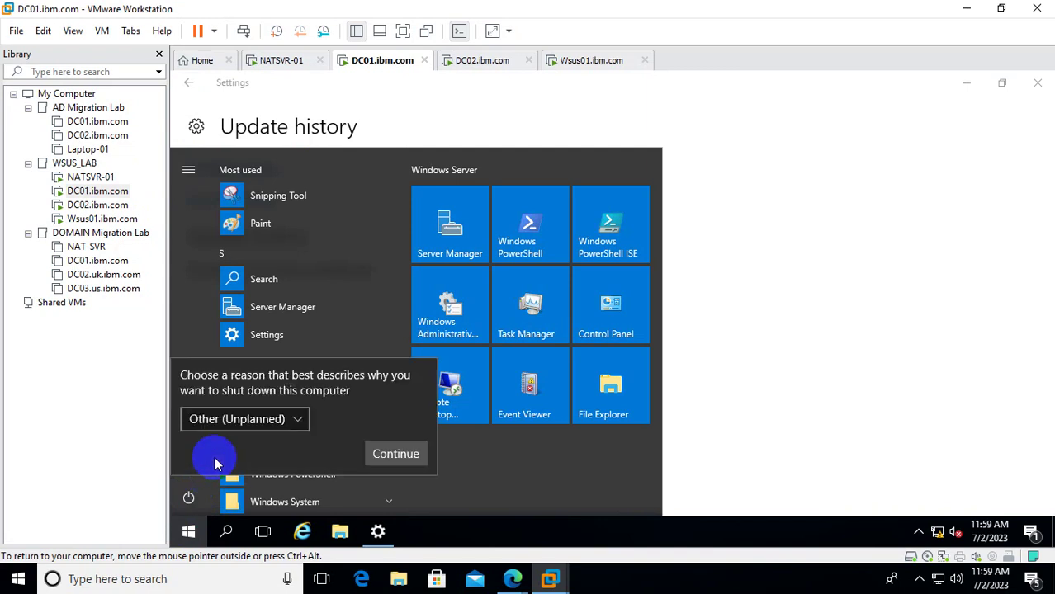
left_click(368, 454)
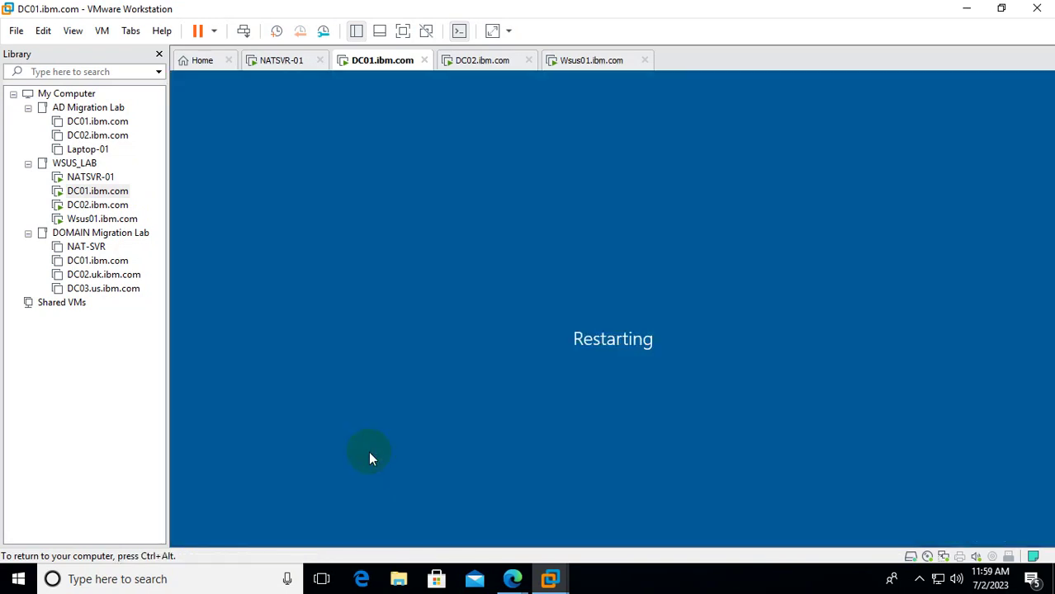
Open DC02's Start menu briefly, then return to DC01 to watch it boot.
left_click(99, 205)
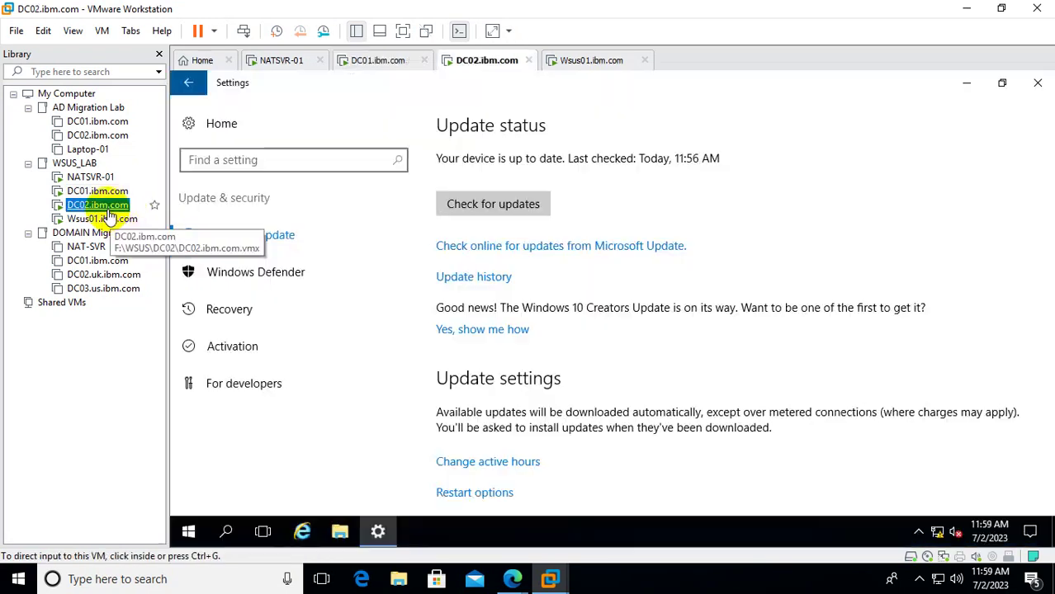
left_click(188, 532)
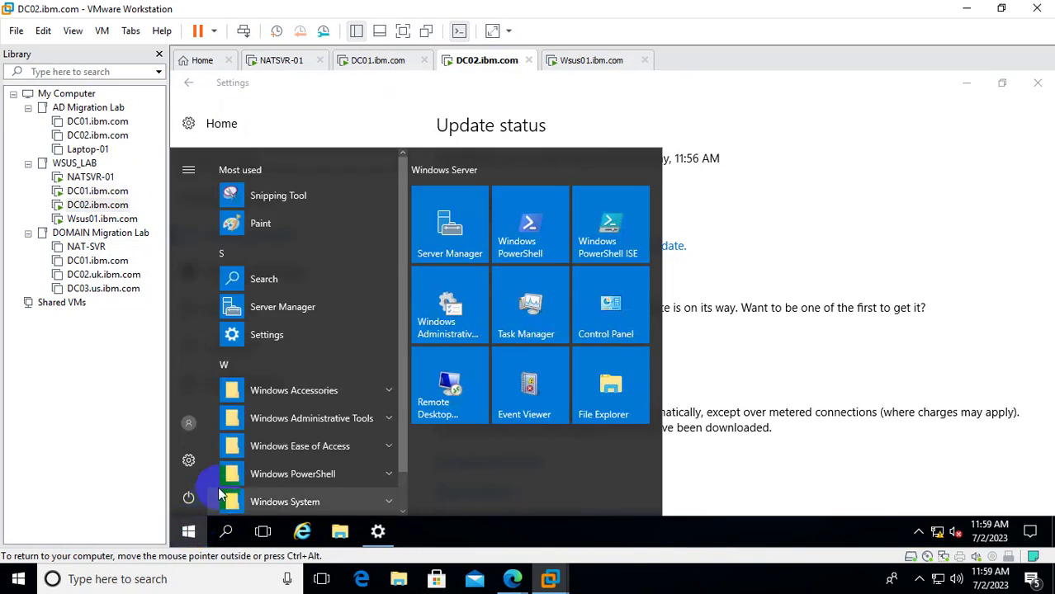
left_click(98, 191)
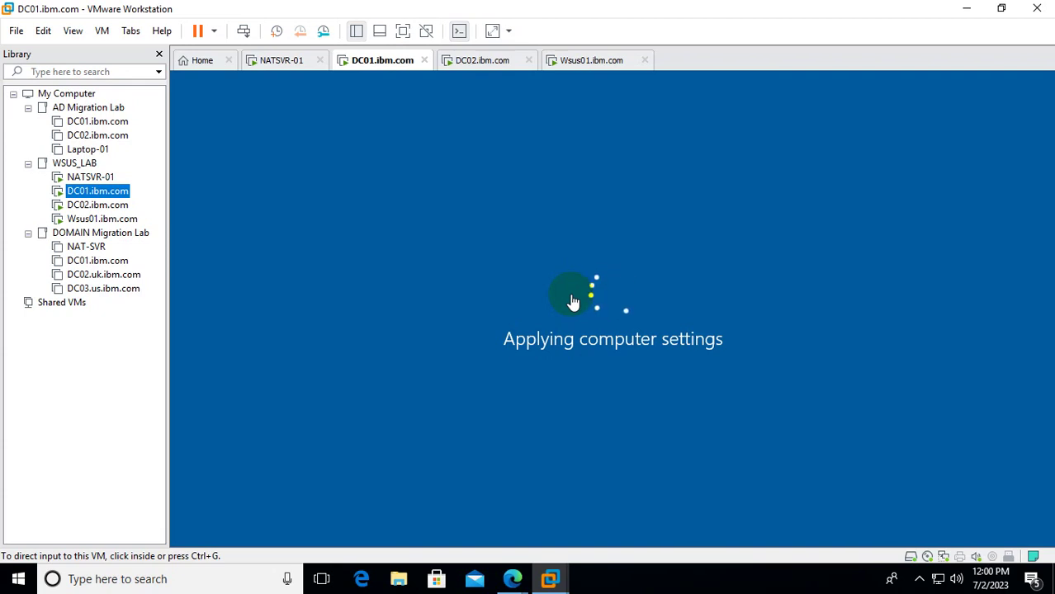
On the Wsus01 VM, open taskbar Settings after briefly opening and closing Task Manager.
left_click(101, 219)
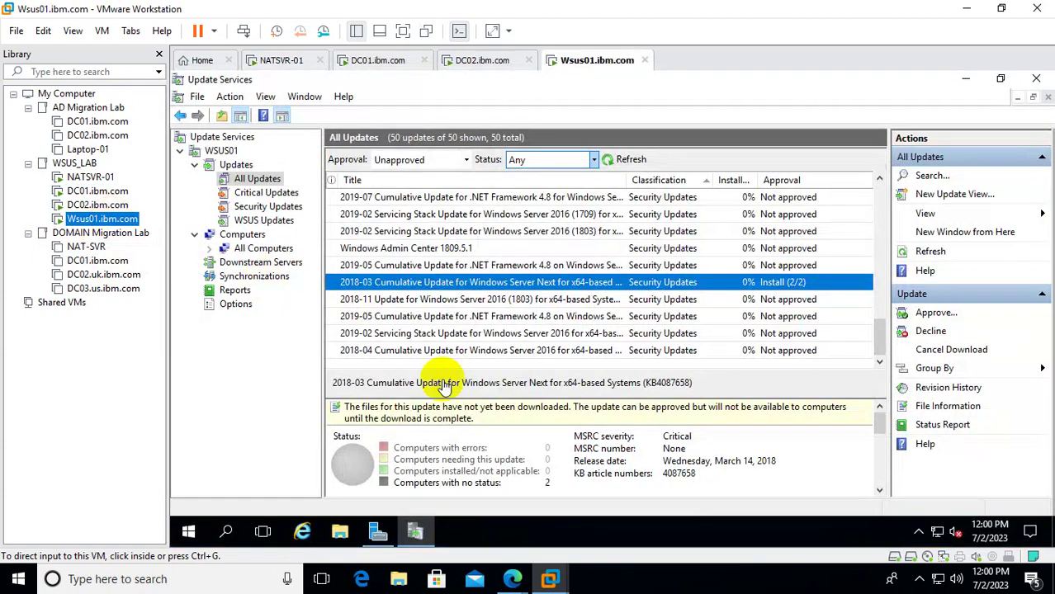
right_click(566, 539)
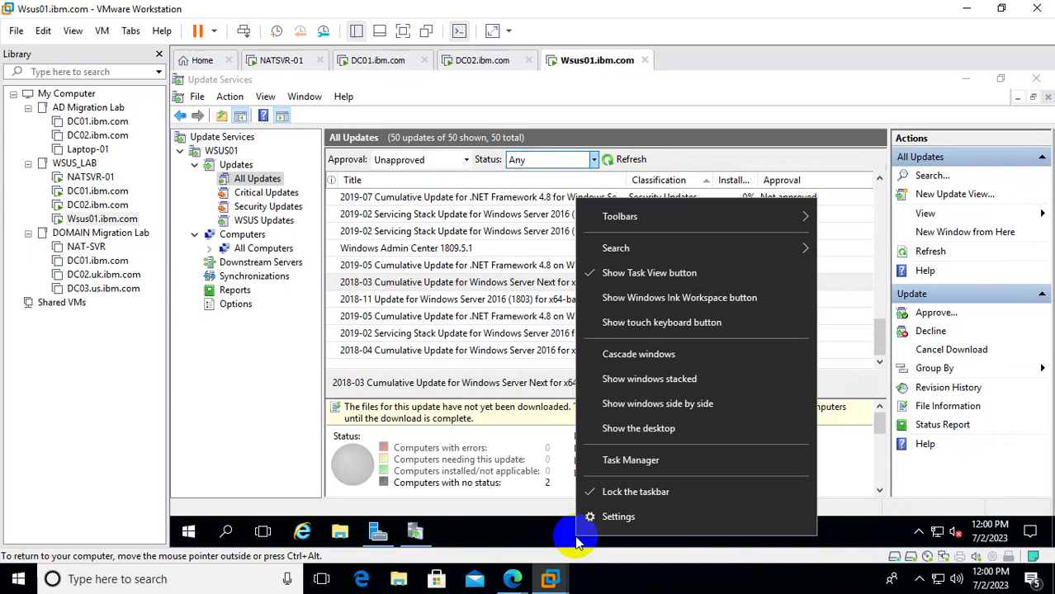
left_click(650, 465)
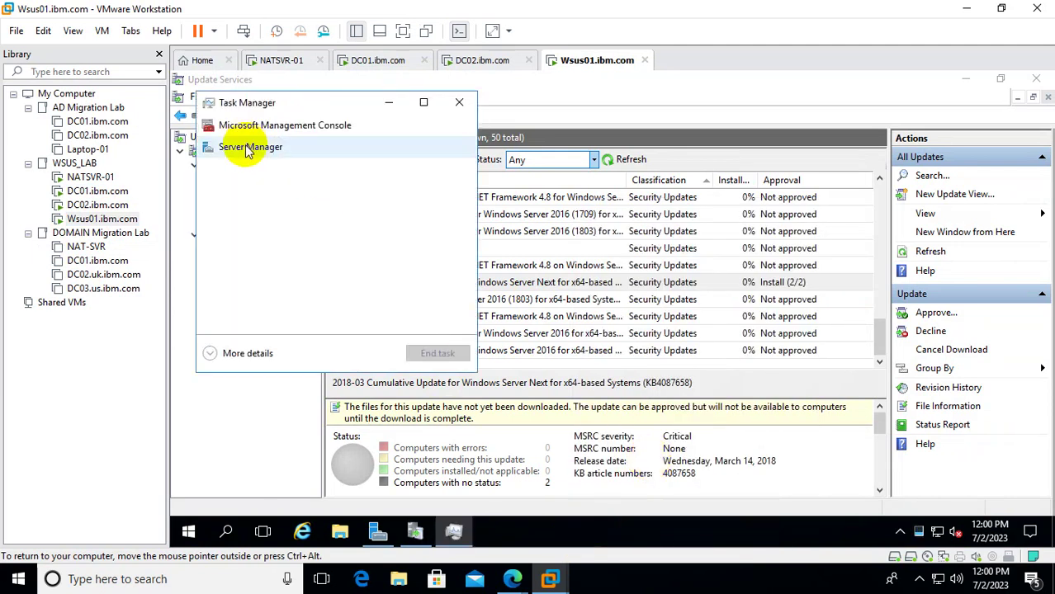
left_click(467, 101)
right_click(607, 535)
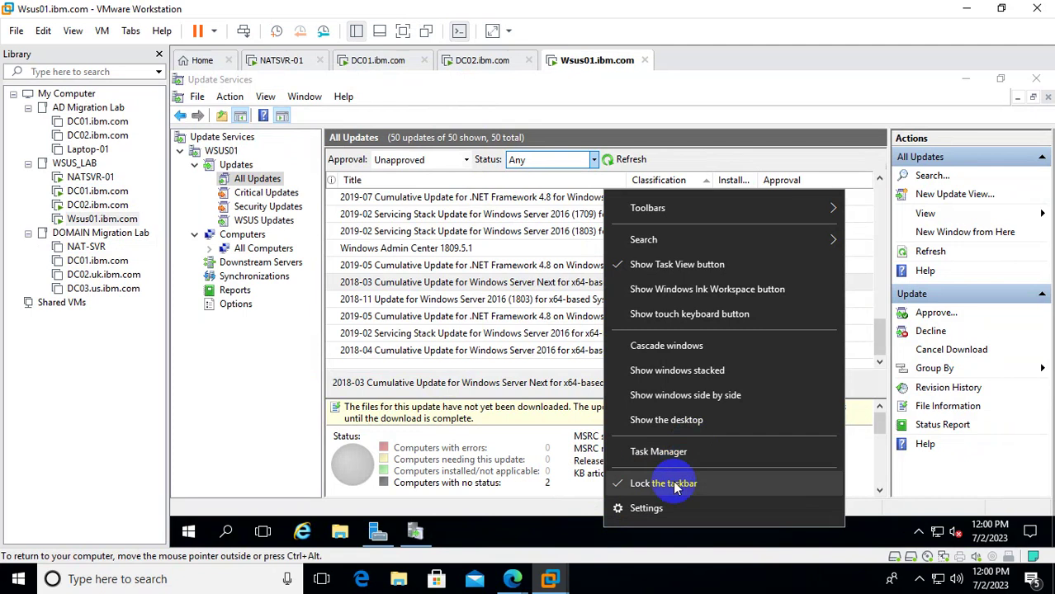
left_click(658, 512)
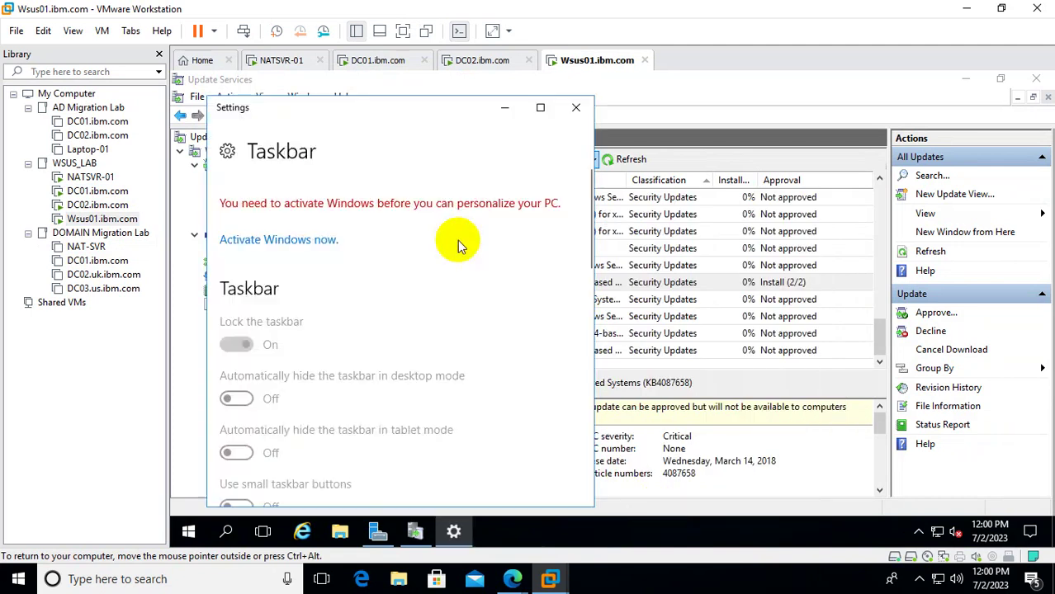
In maximized Settings, go to Update & security, check for updates and view Wsus01's empty update history.
left_click(228, 150)
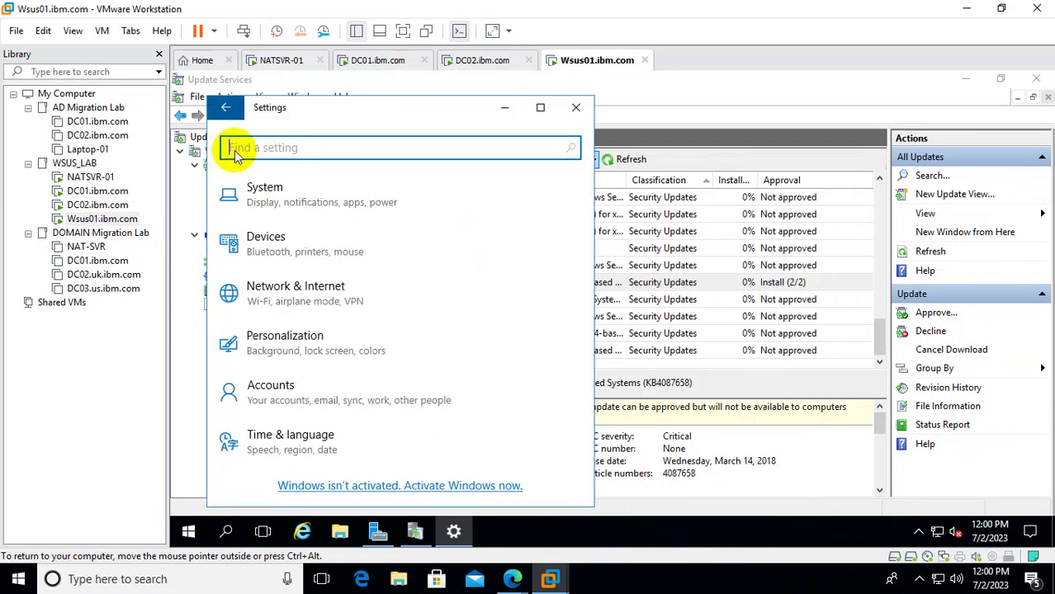
left_click(228, 107)
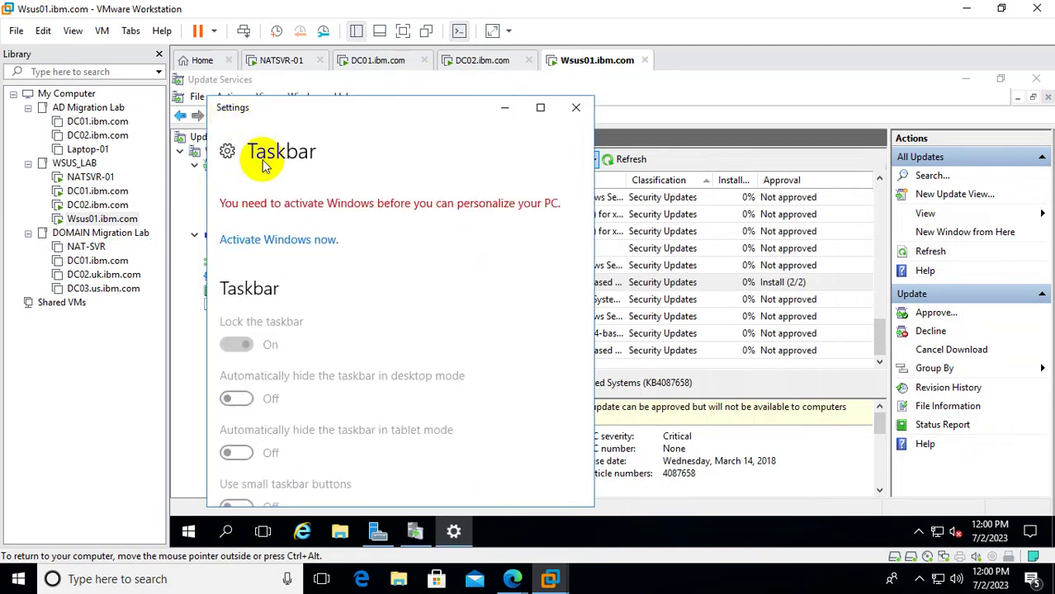
left_click(228, 150)
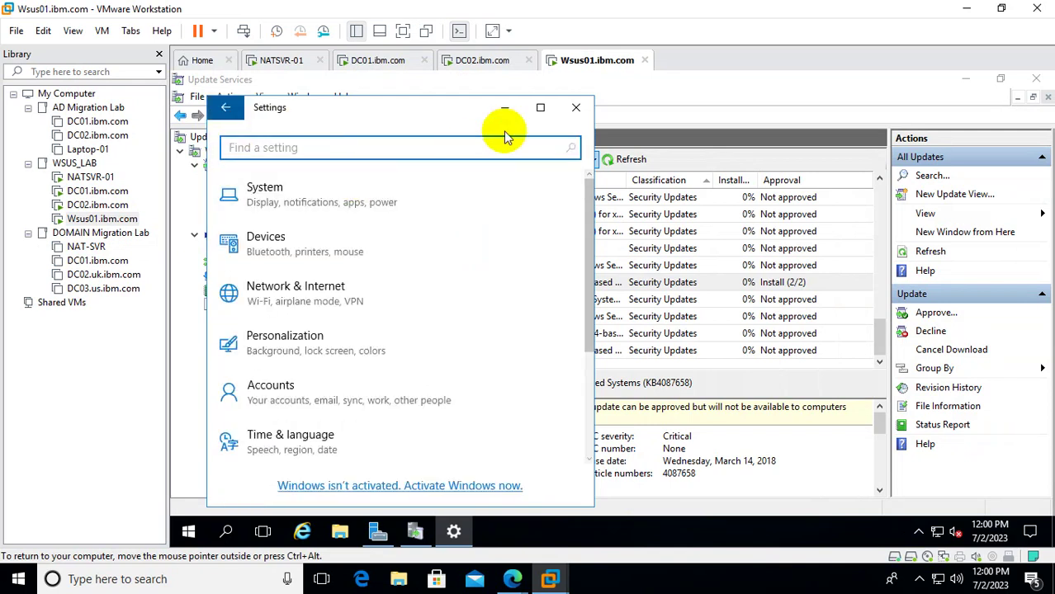
left_click(541, 110)
left_click(767, 434)
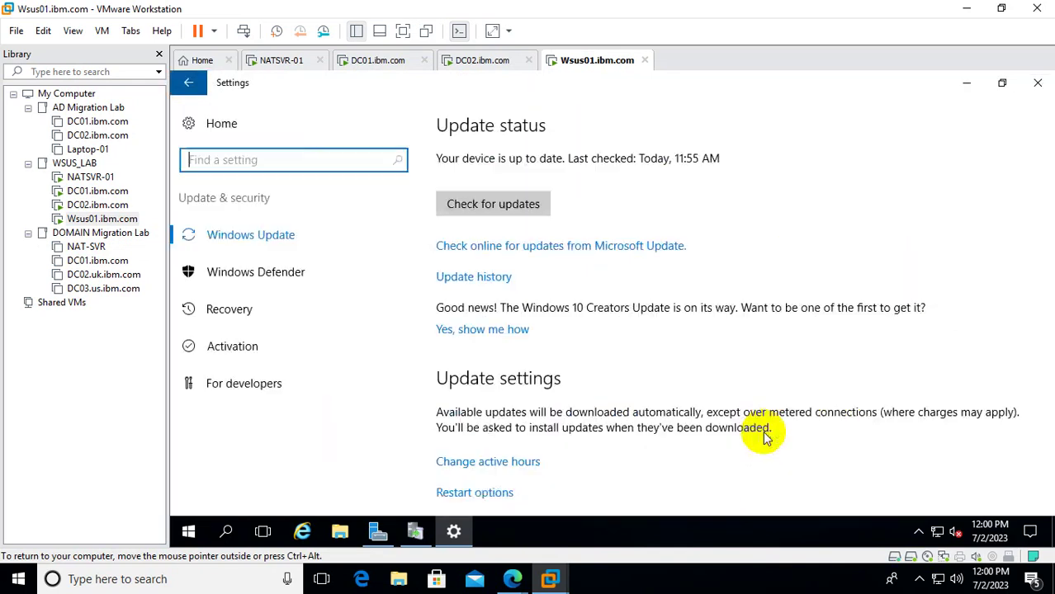
left_click(470, 206)
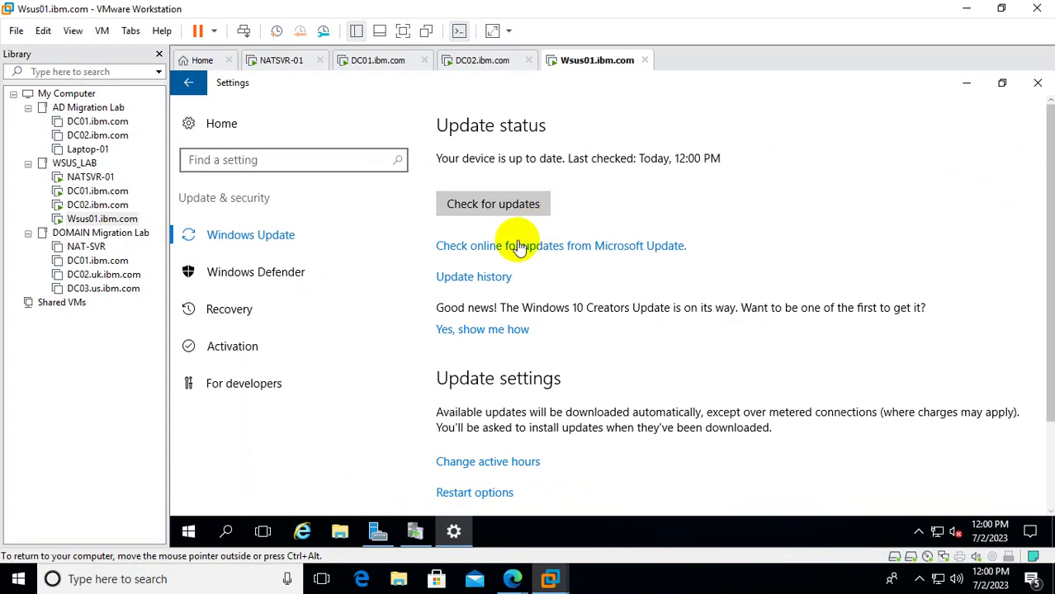
left_click(484, 282)
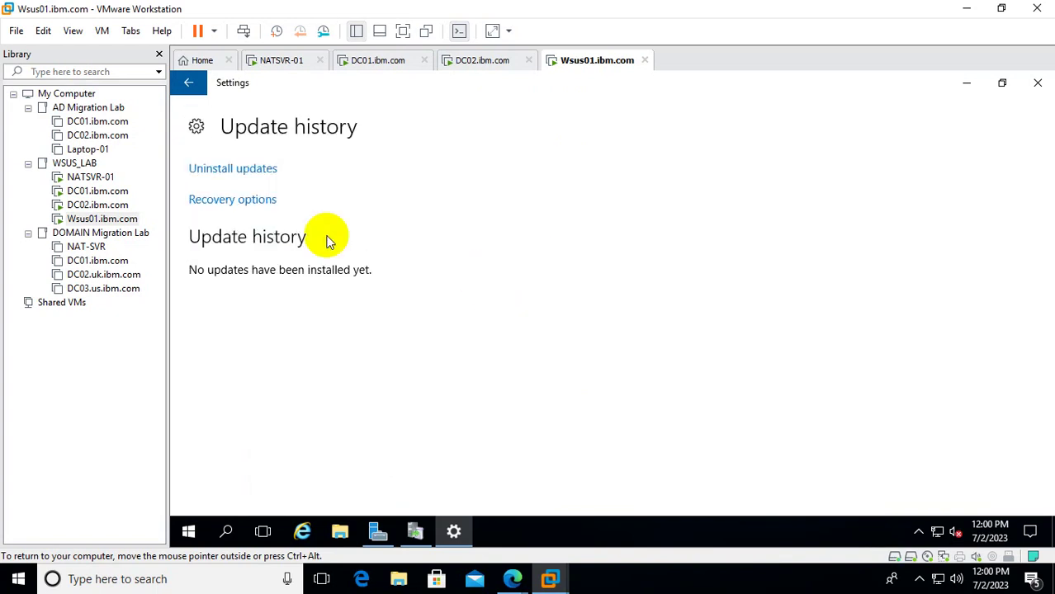
Unlock DC01 with Ctrl+Alt+Del and sign in with the account password.
left_click(82, 195)
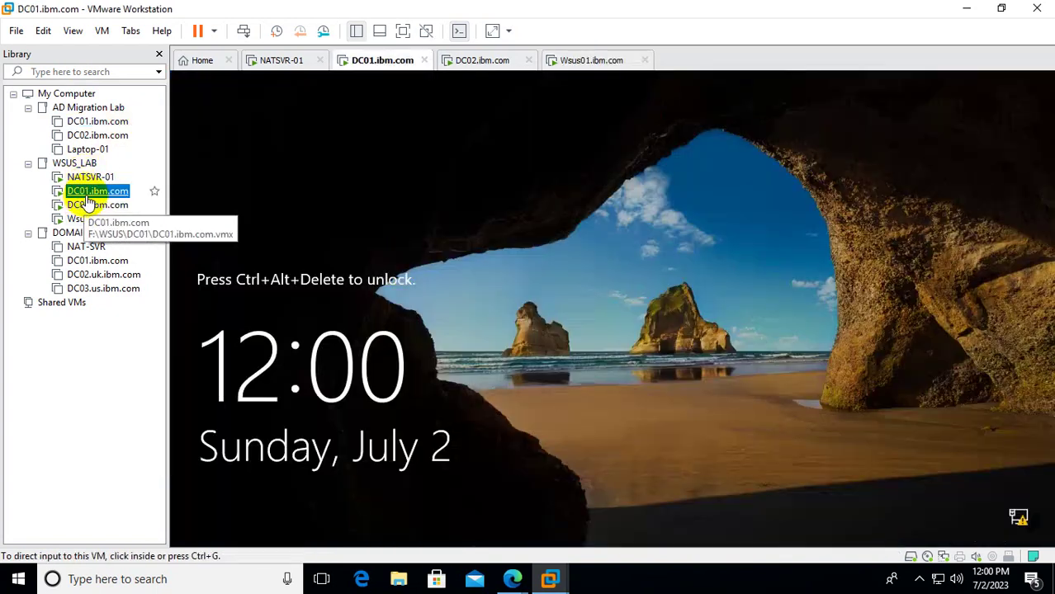
right_click(105, 198)
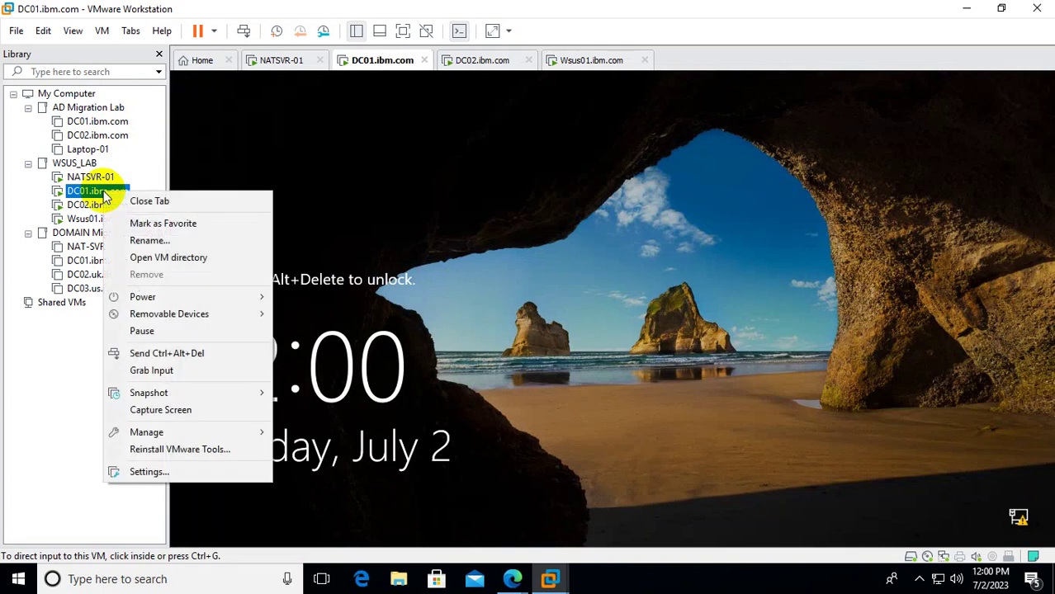
left_click(183, 354)
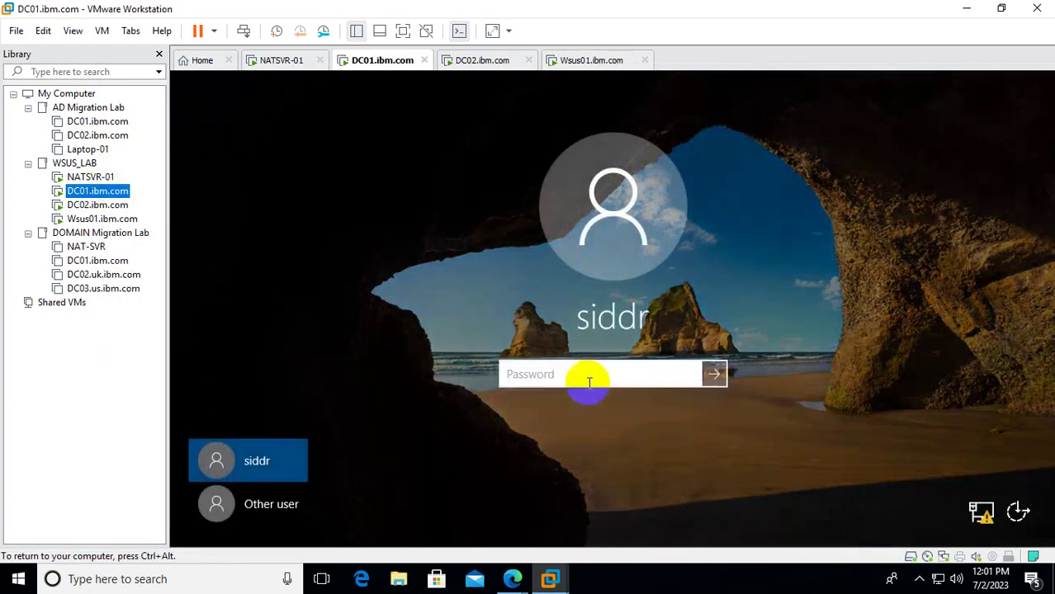
left_click(604, 373)
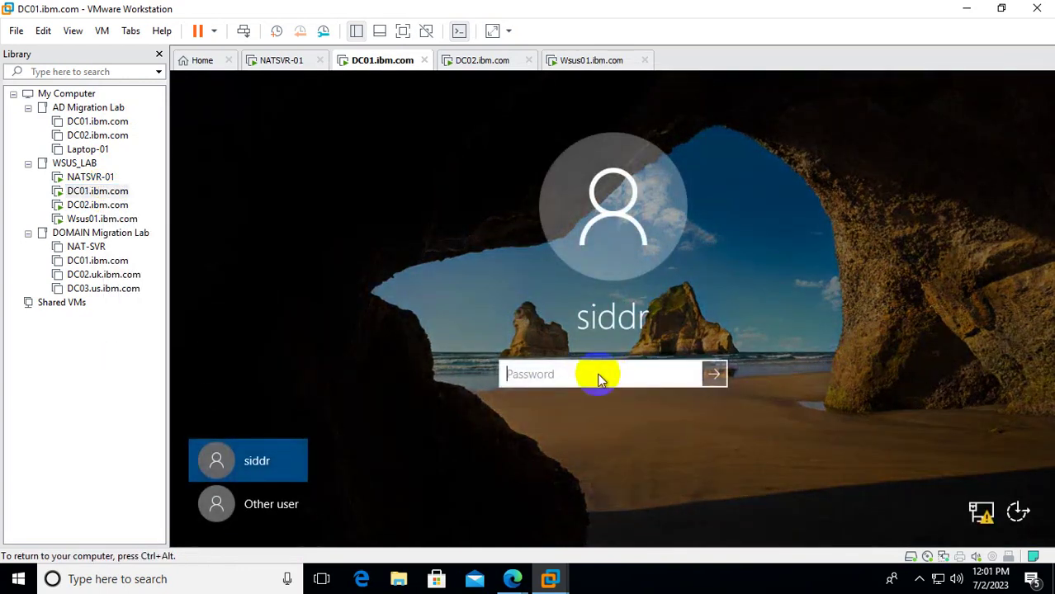
type("************")
key("Return")
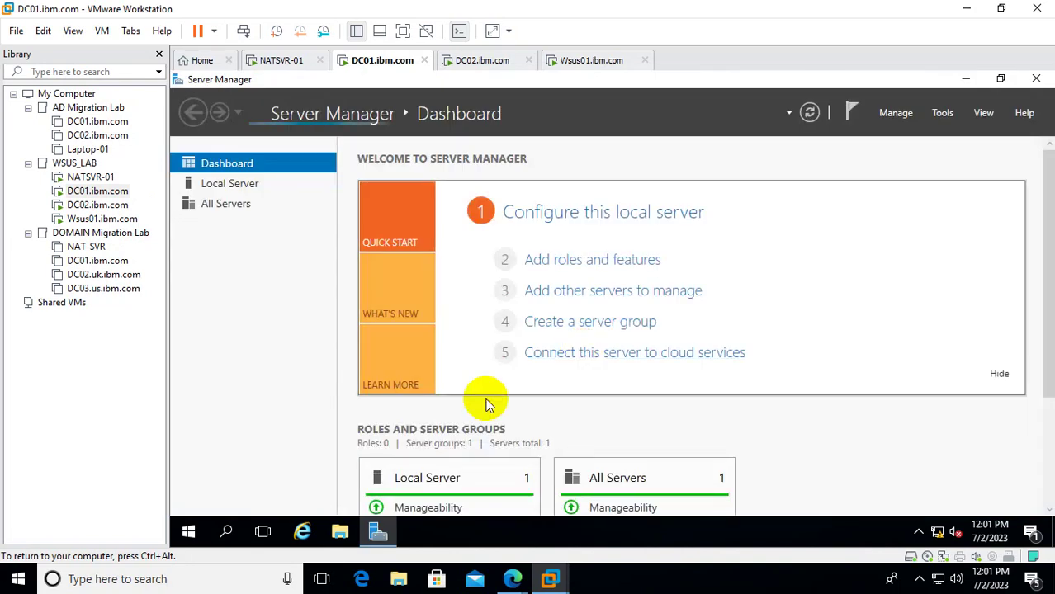
On DC01, open taskbar Settings maximized and go to Update & security.
right_click(465, 535)
left_click(512, 509)
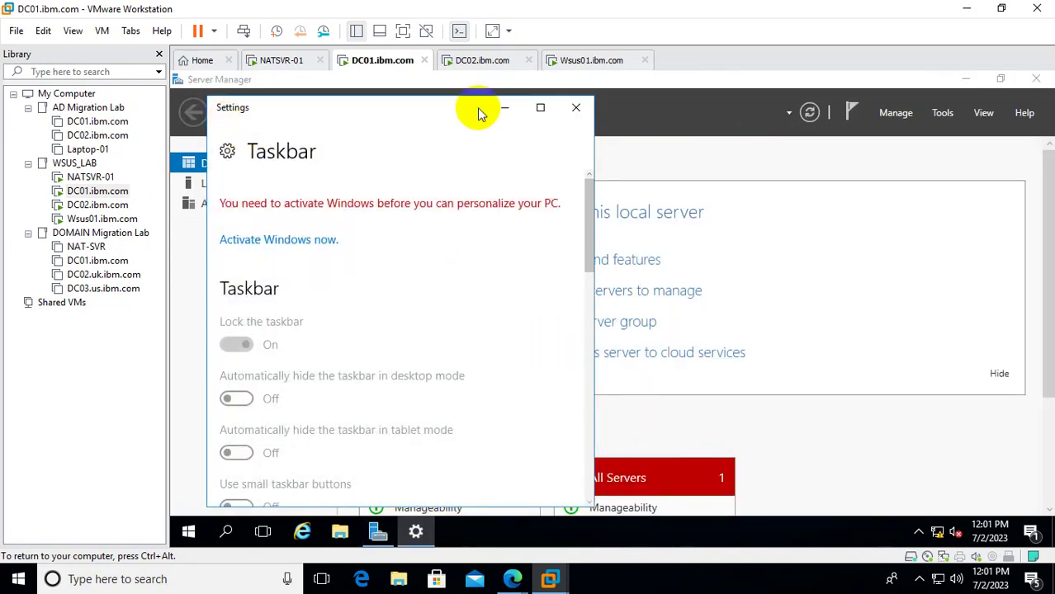
left_click(541, 107)
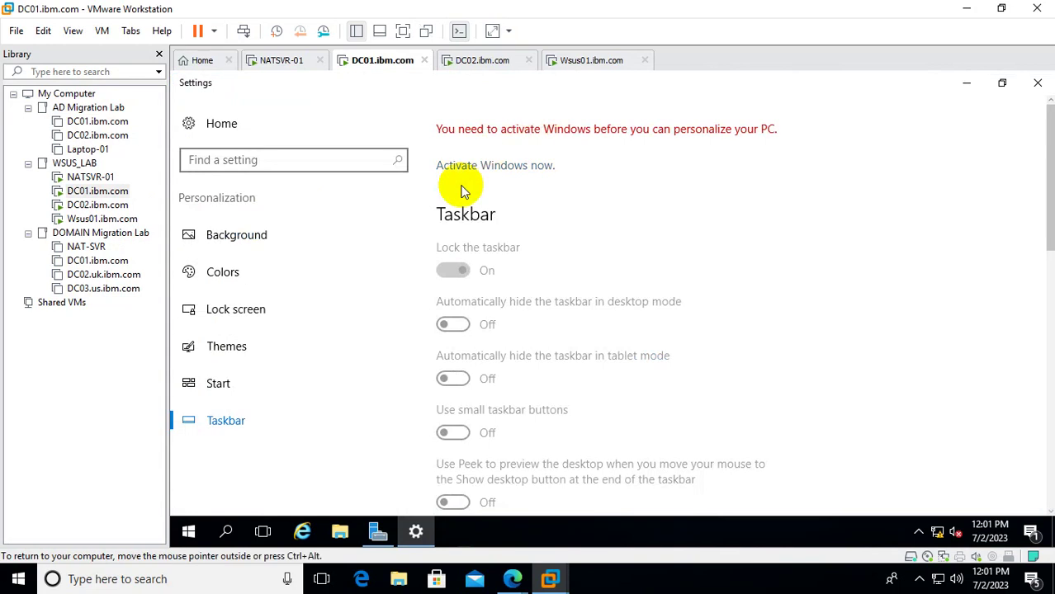
left_click(189, 123)
left_click(744, 429)
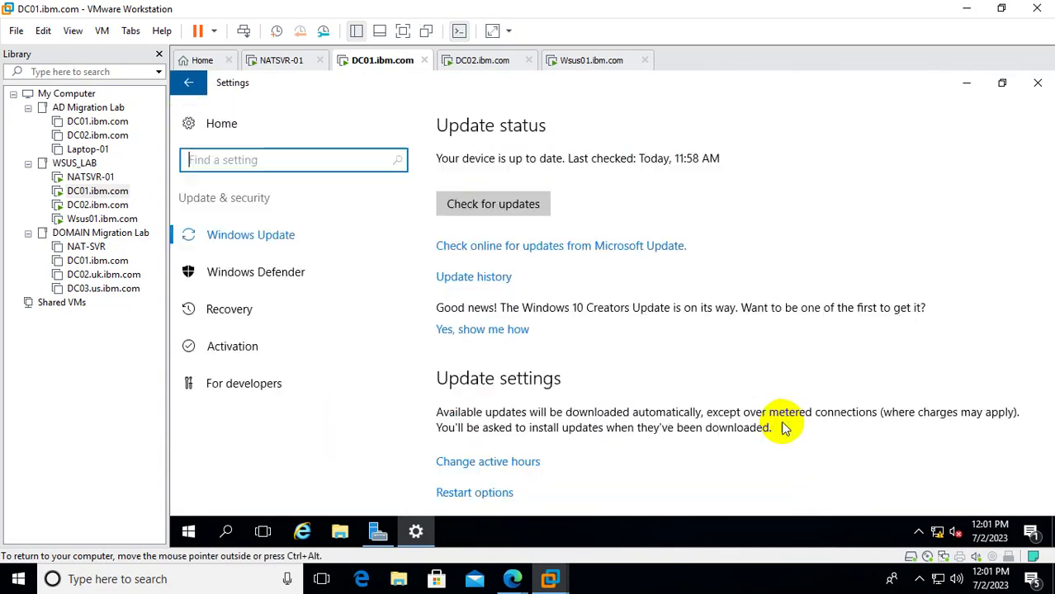
Start a DC01 update check, then bring up Wsus01's Update Services All Updates list.
left_click(454, 205)
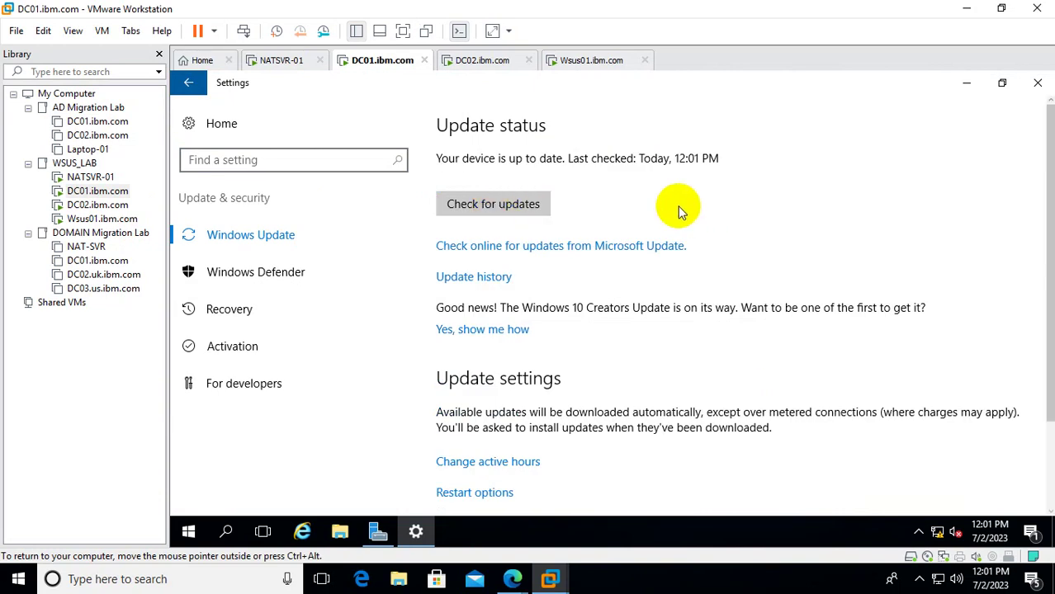
left_click(95, 222)
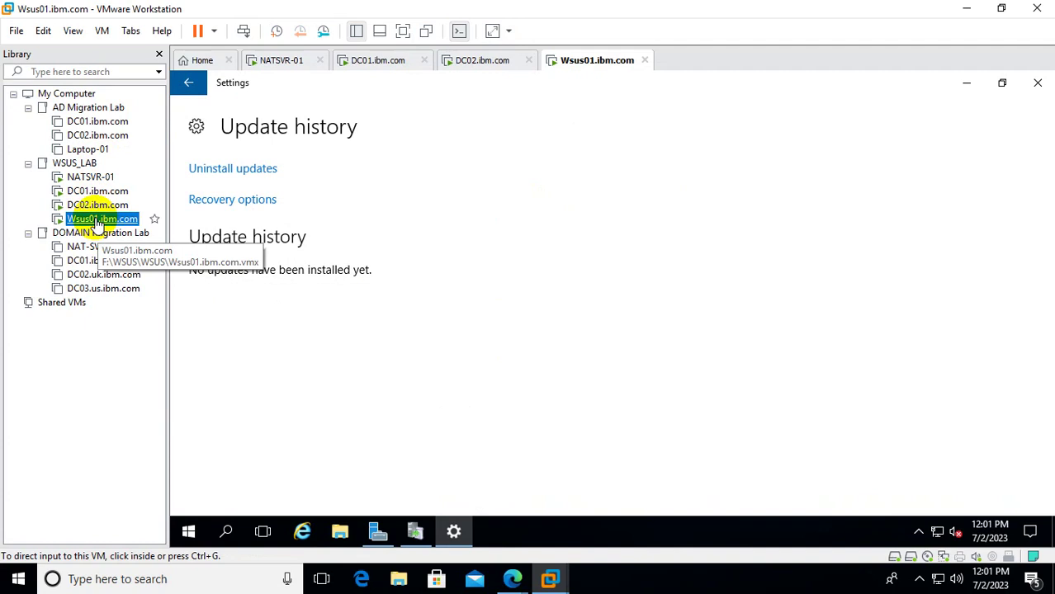
left_click(414, 532)
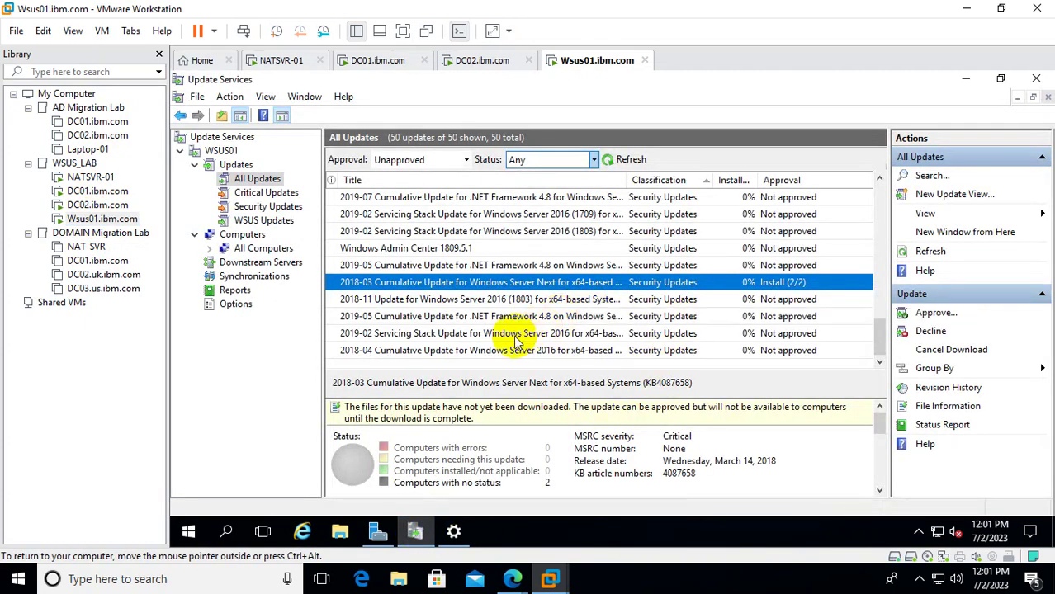
Add the Needed Count column, refresh the list to 45 of 50 updates, and select the 2017-06 update.
scroll(516, 338, "up", 12)
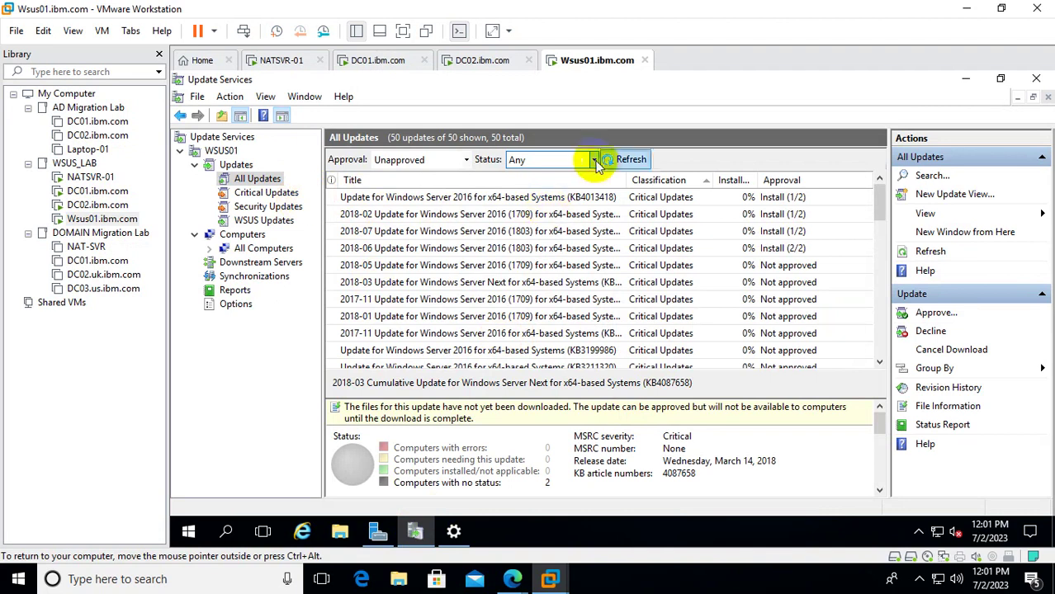
right_click(696, 182)
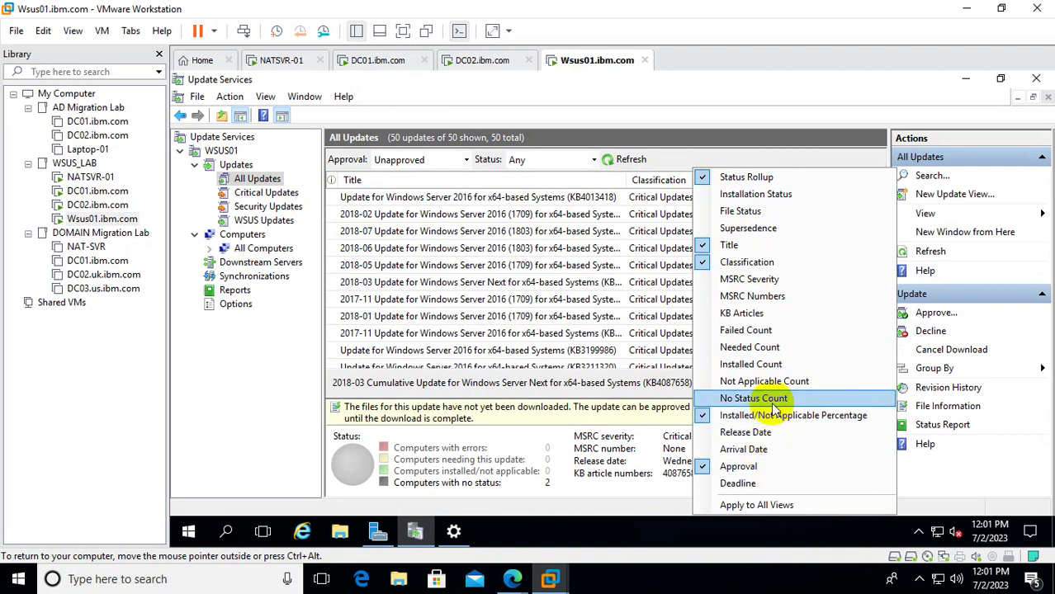
left_click(760, 350)
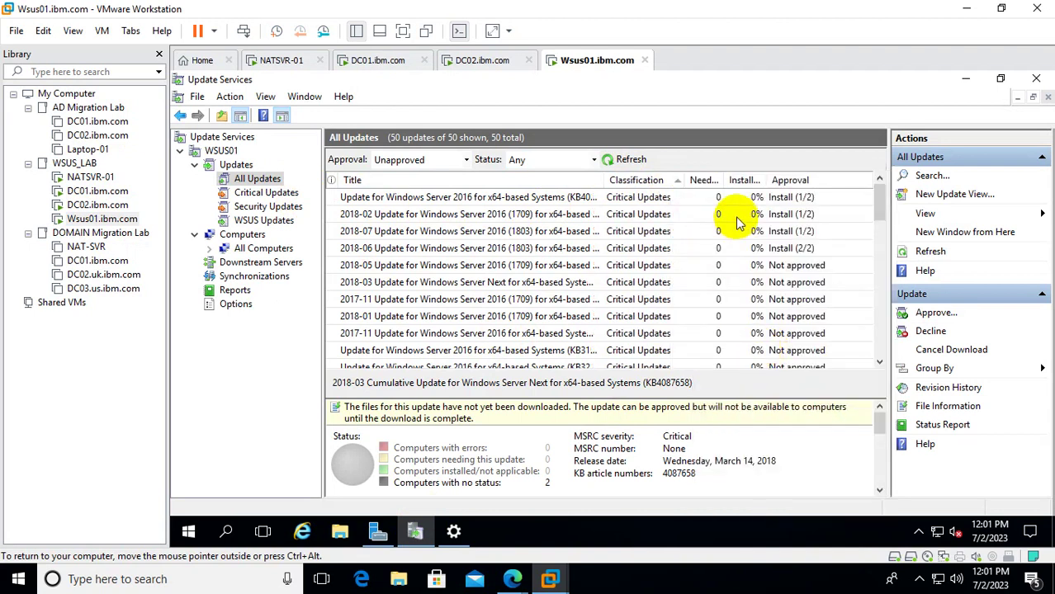
scroll(726, 235, "down", 5)
scroll(728, 241, "down", 3)
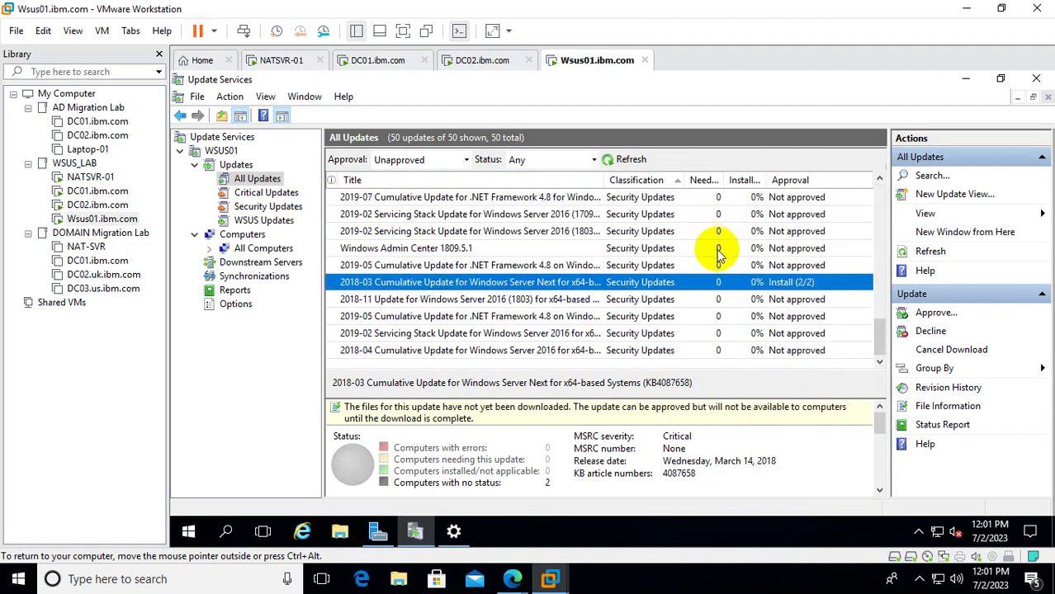
scroll(722, 214, "up", 8)
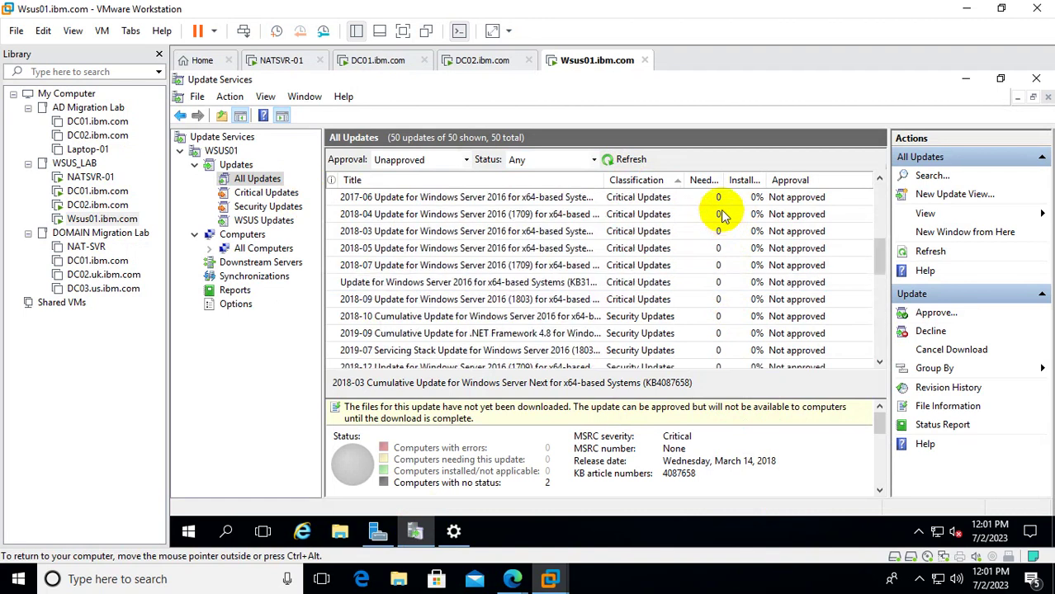
scroll(723, 214, "down", 4)
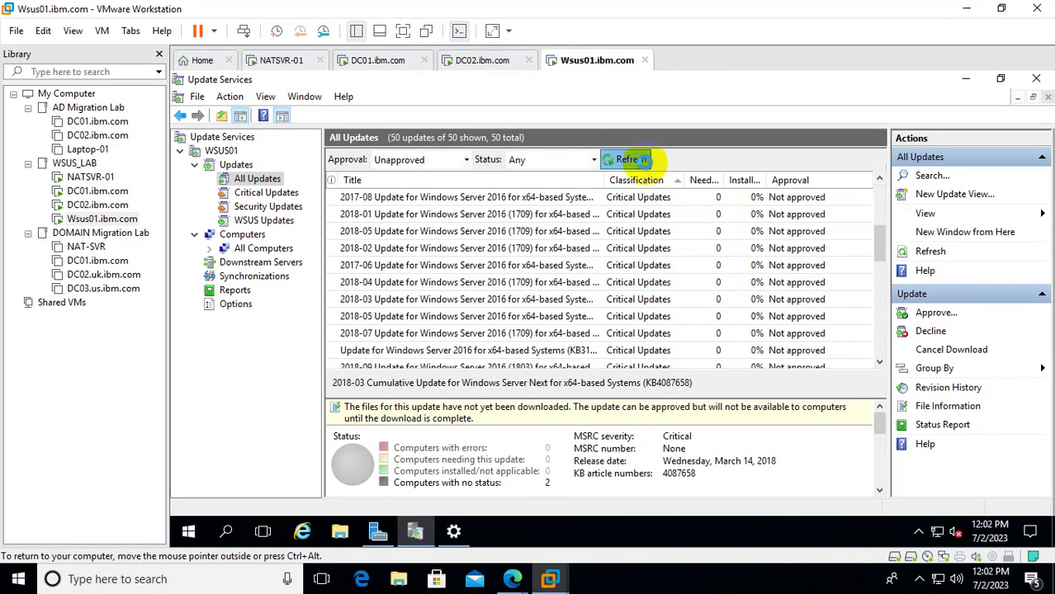
left_click(634, 161)
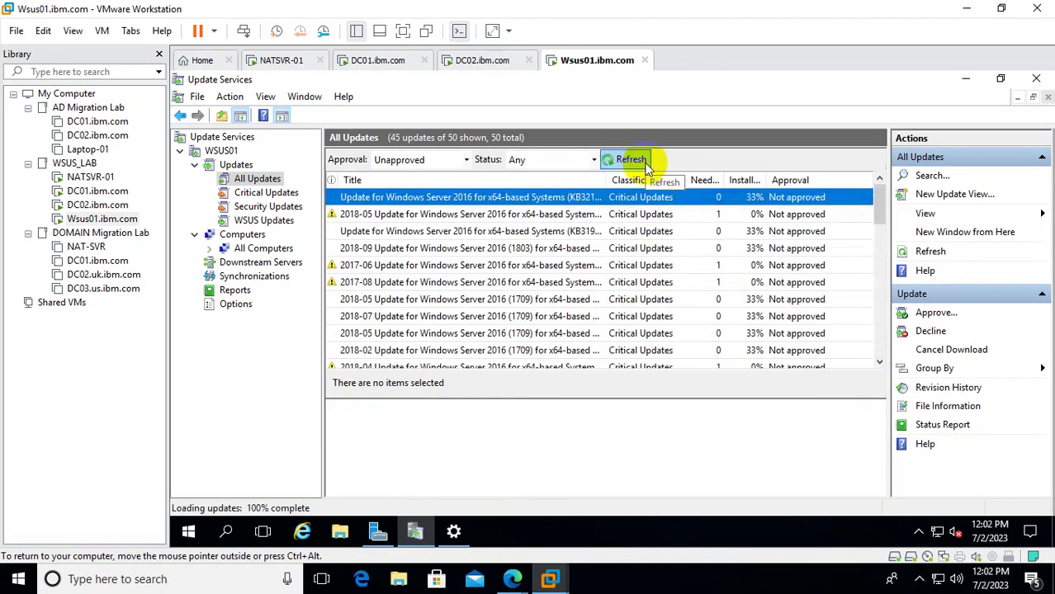
left_click(713, 265)
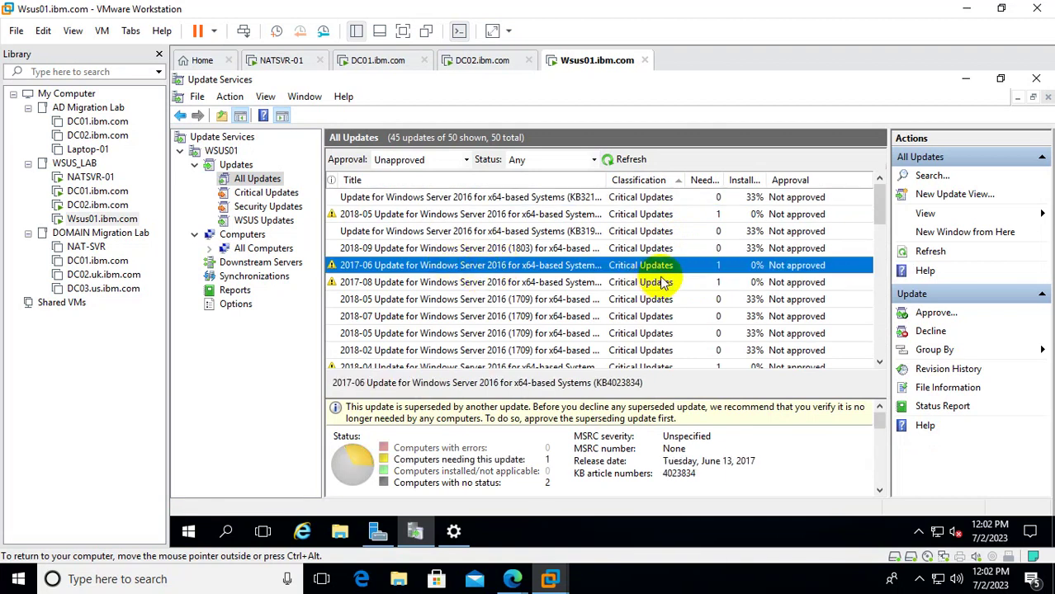
Approve the 2017-06 Windows Server 2016 update for install on All Computers and Unassigned Computers.
right_click(566, 267)
left_click(590, 277)
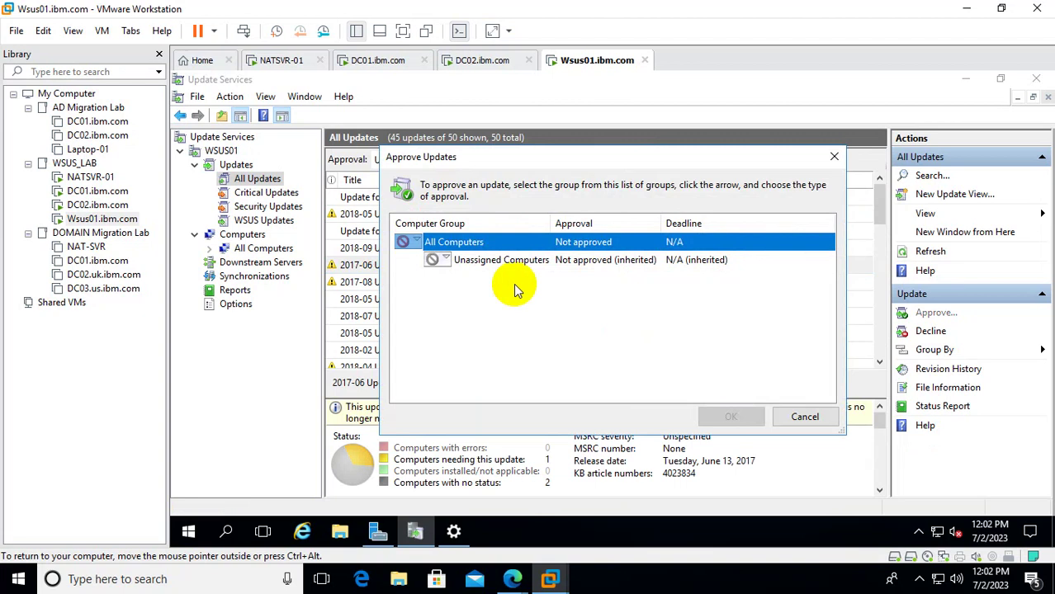
left_click(421, 243)
left_click(445, 263)
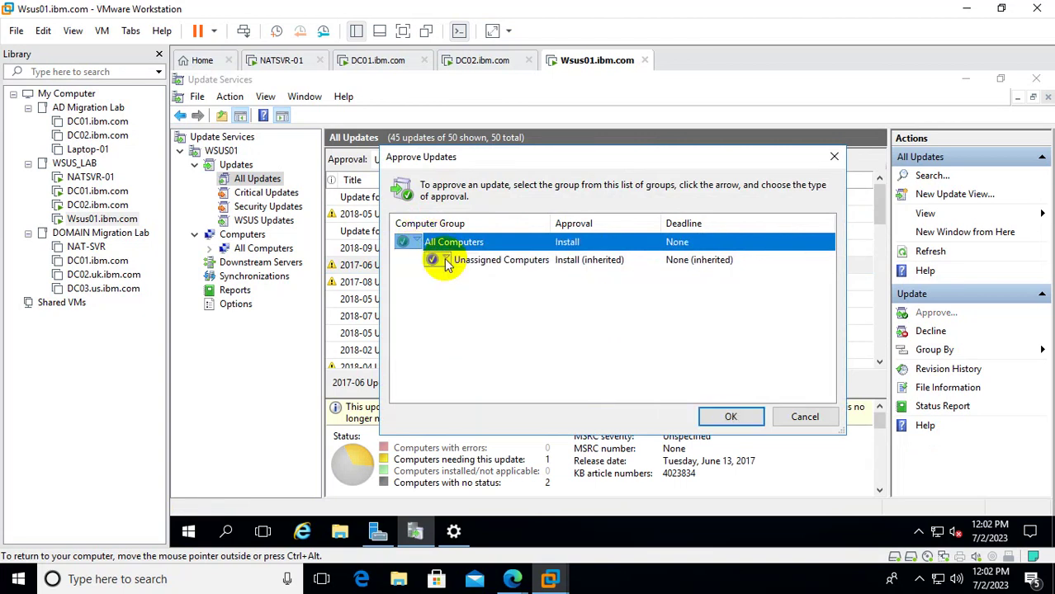
left_click(432, 259)
left_click(436, 277)
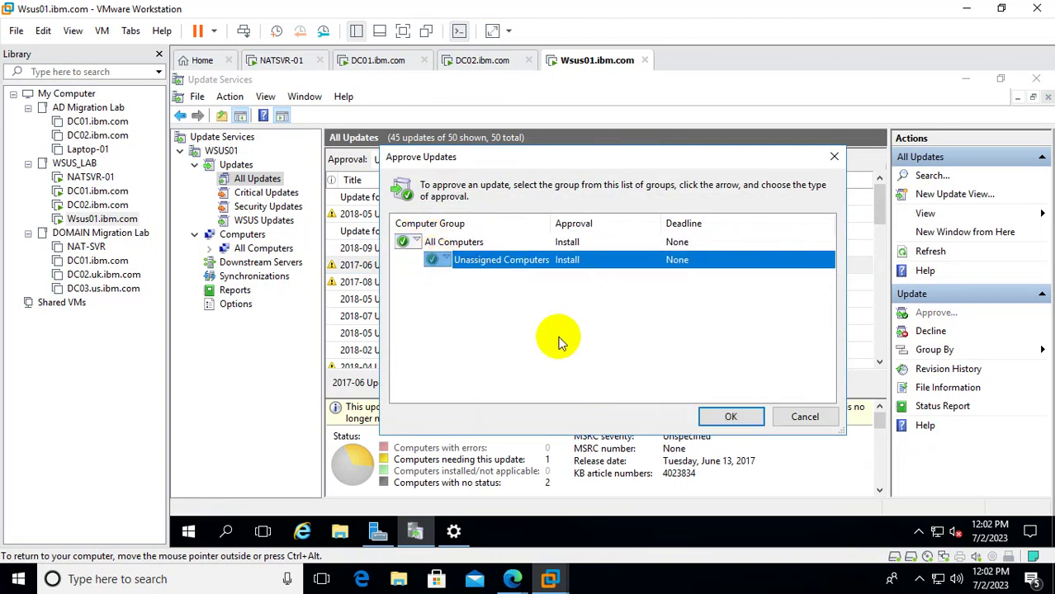
left_click(735, 416)
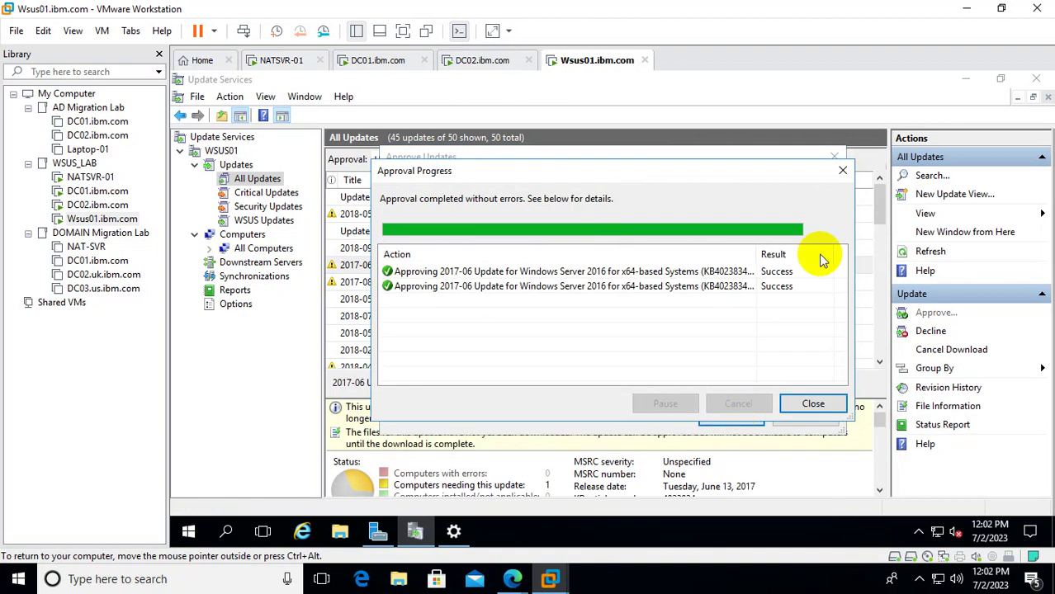
left_click(842, 170)
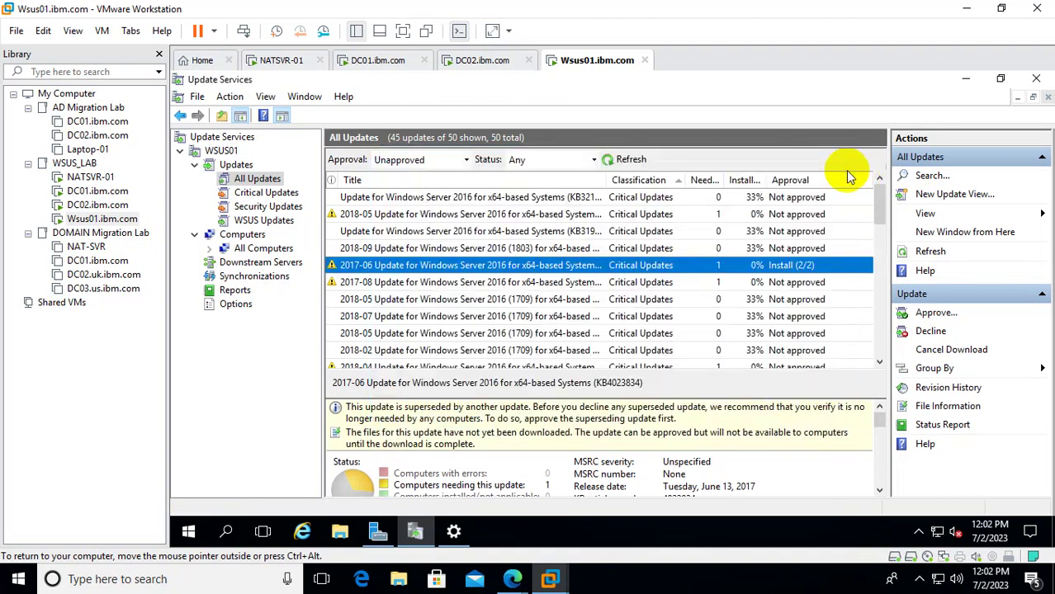
Approve the 2017-08 update KB4035631 for install on All Computers and Unassigned Computers.
left_click(716, 284)
right_click(737, 283)
left_click(747, 293)
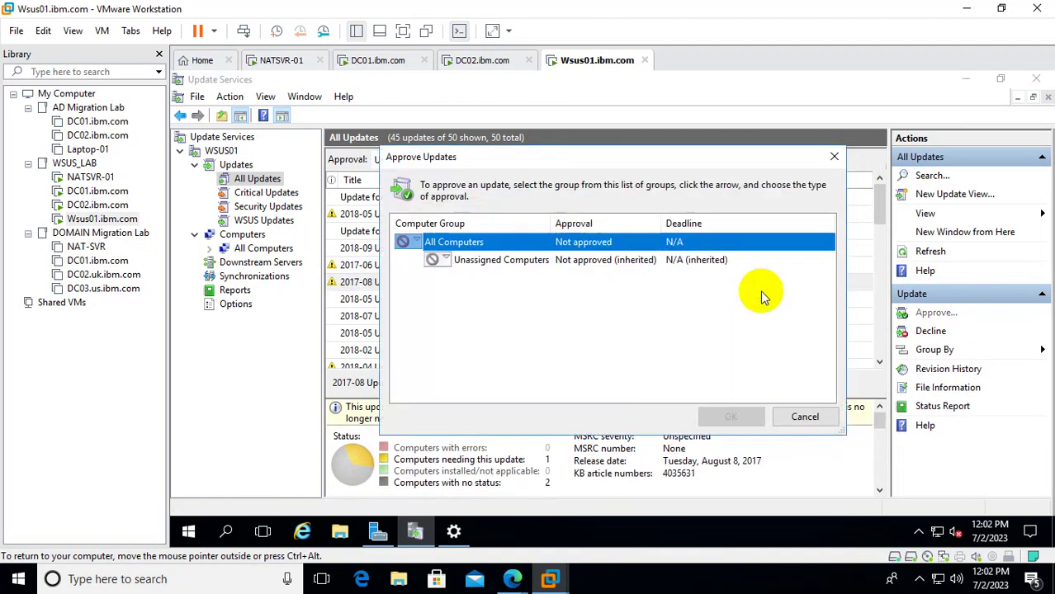
left_click(413, 241)
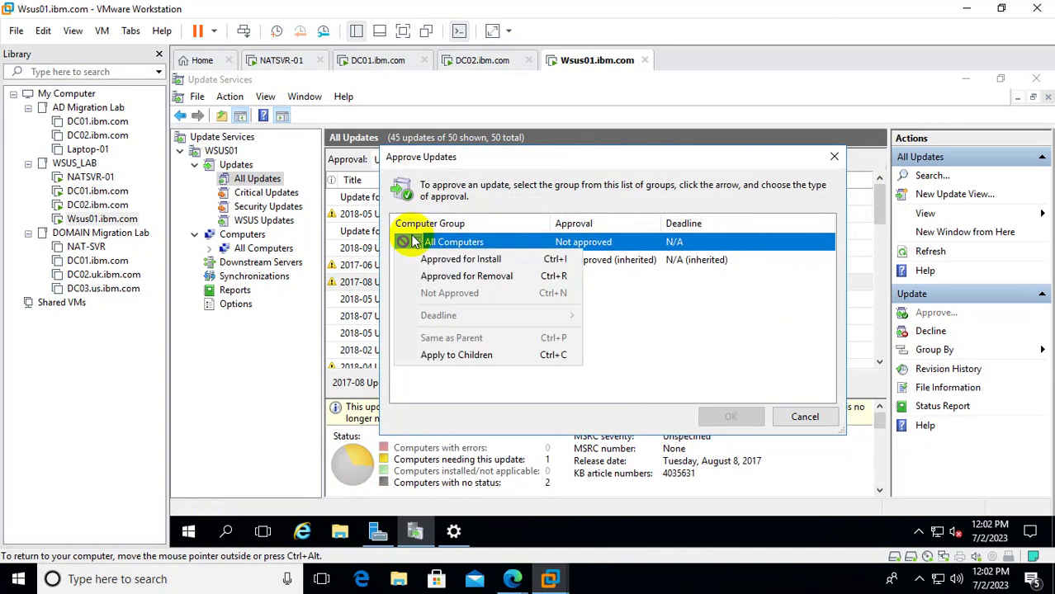
left_click(461, 259)
left_click(445, 259)
left_click(473, 277)
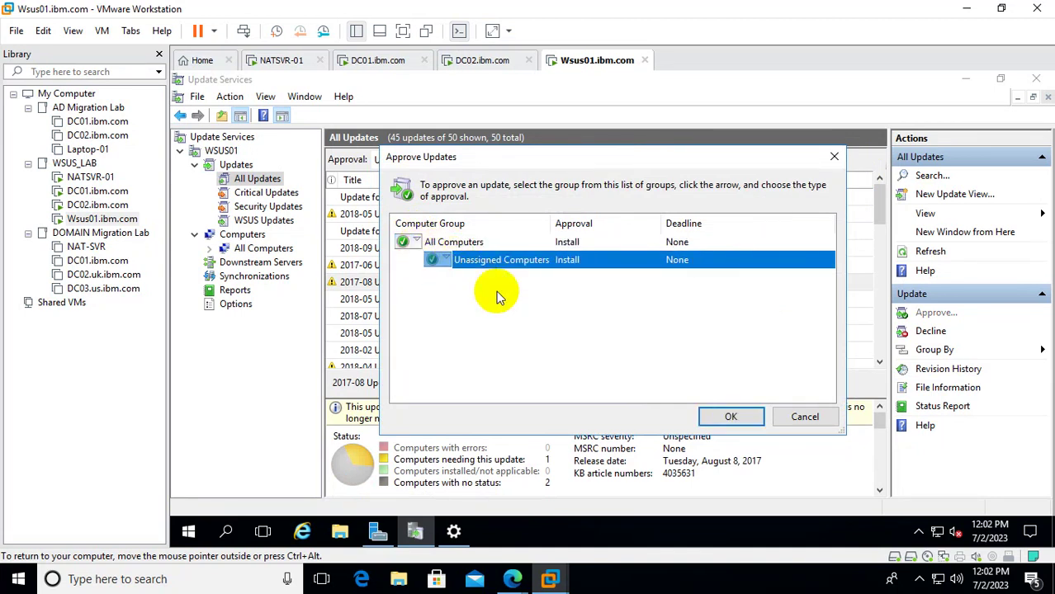
left_click(730, 416)
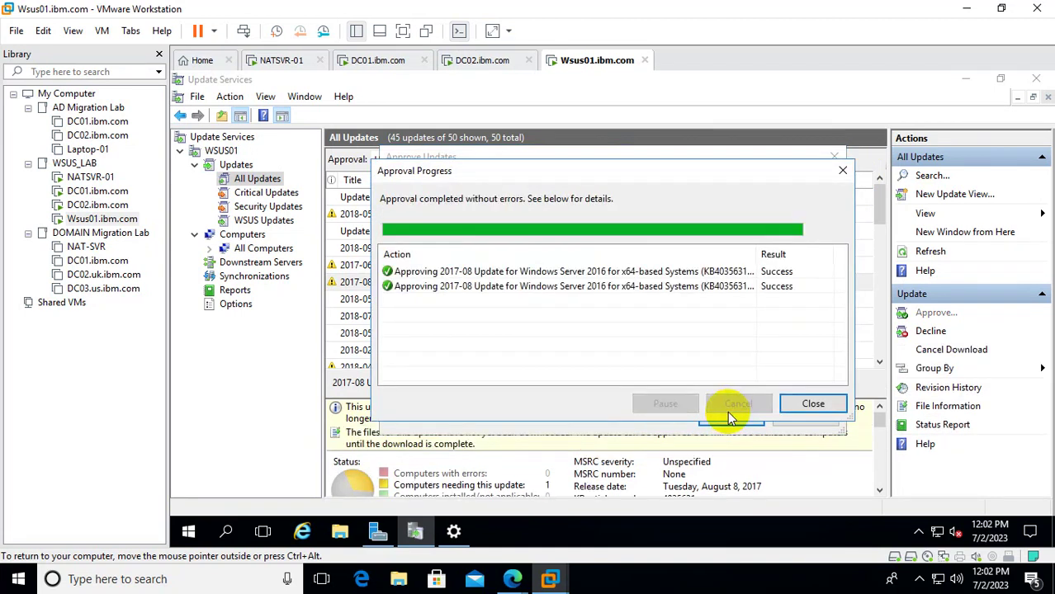
left_click(809, 404)
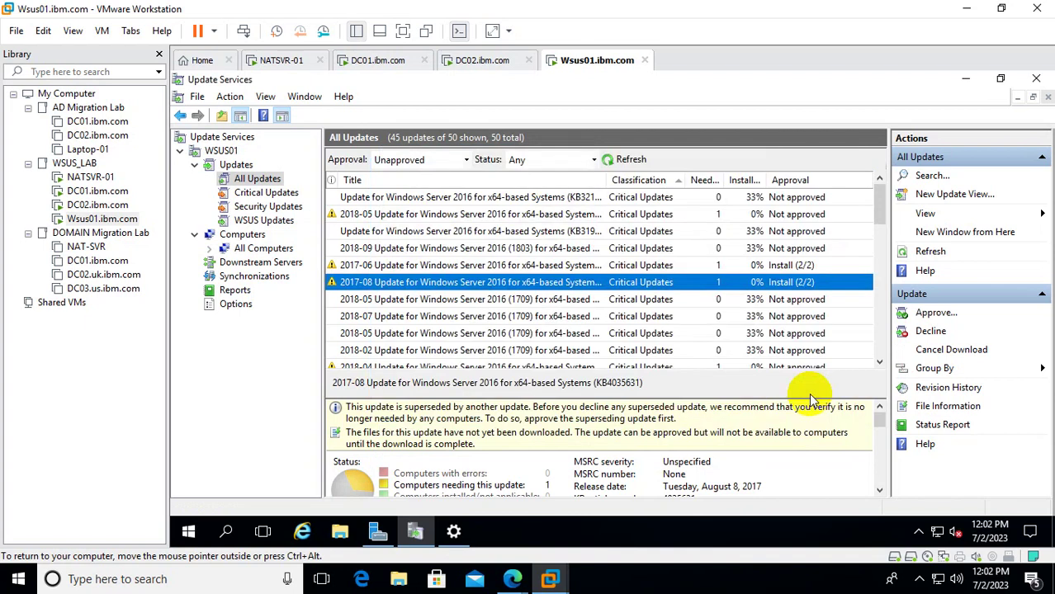
Approve the 2018-04 cumulative update KB4093119 for install on both computer groups, showing Install (2/2).
scroll(715, 260, "down", 4)
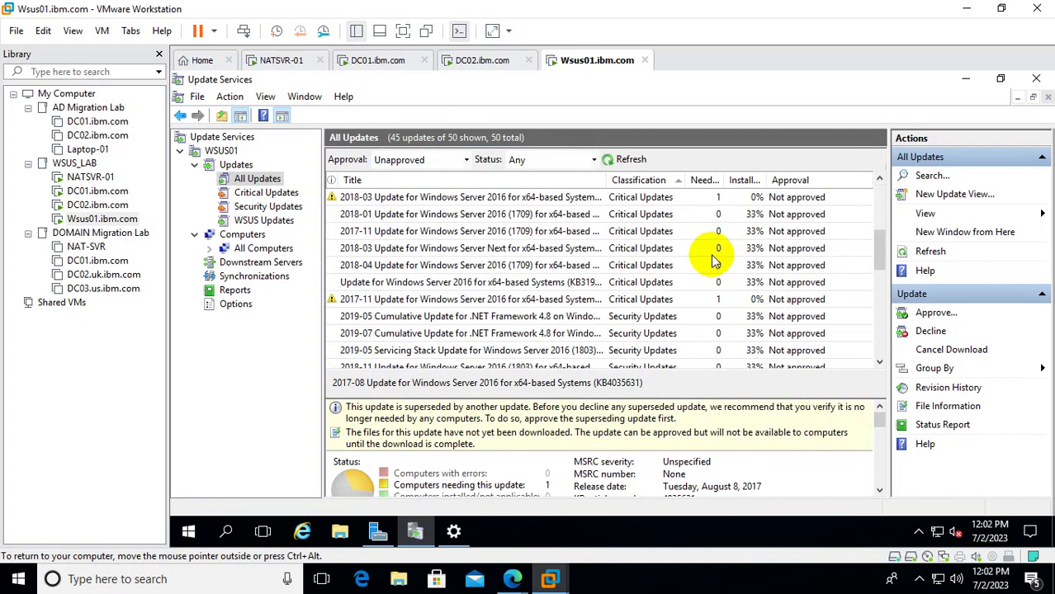
scroll(715, 260, "down", 4)
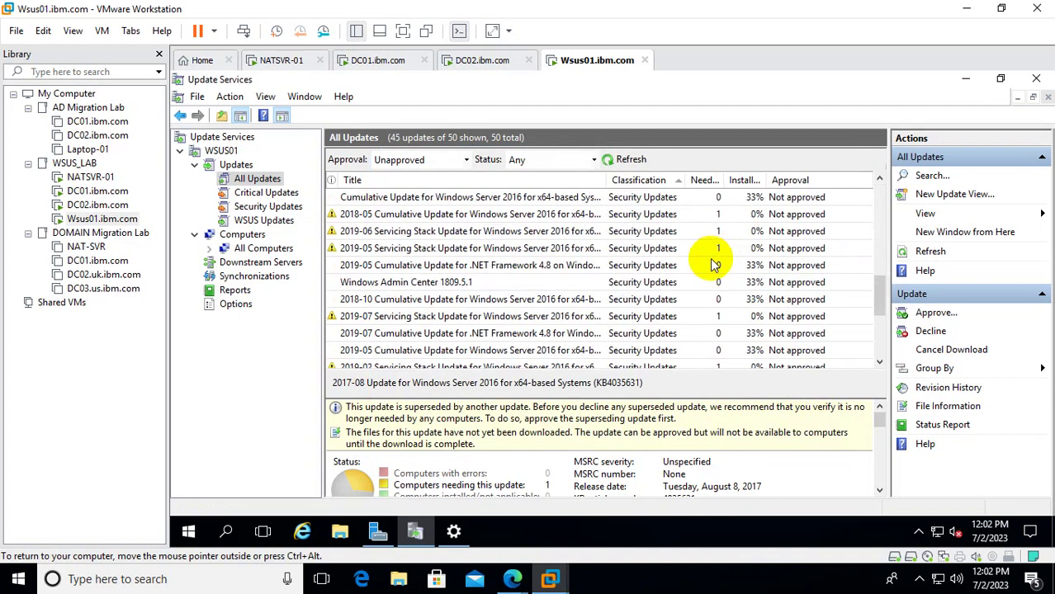
right_click(617, 350)
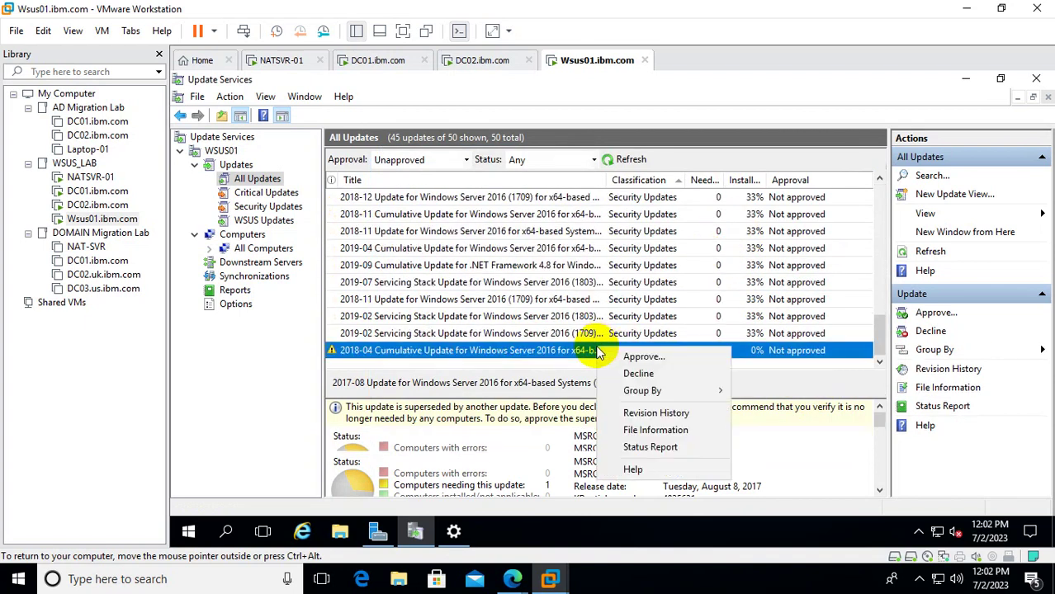
left_click(660, 363)
left_click(417, 243)
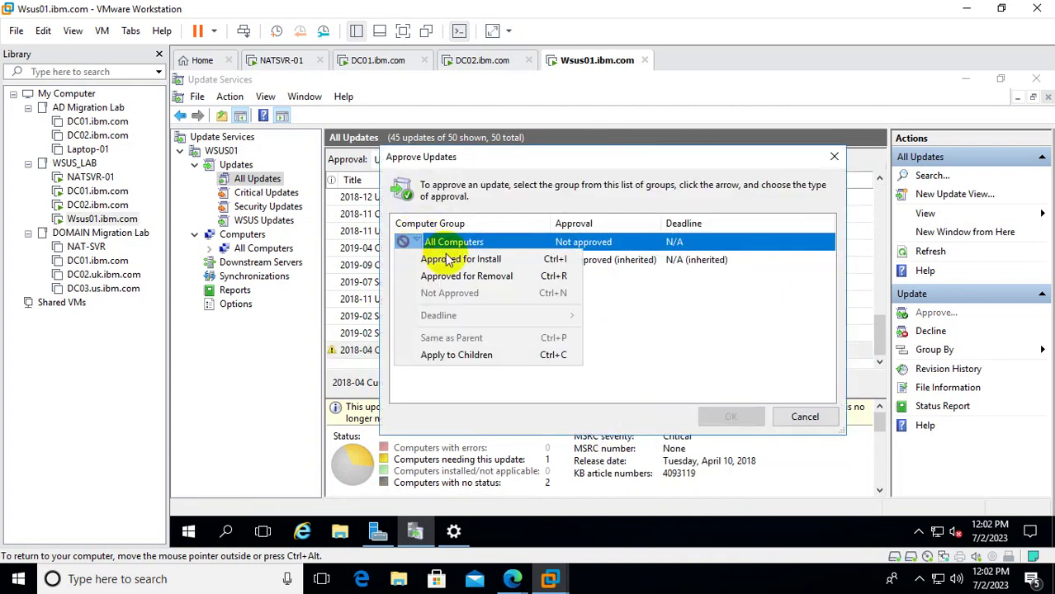
left_click(446, 261)
left_click(436, 260)
left_click(463, 278)
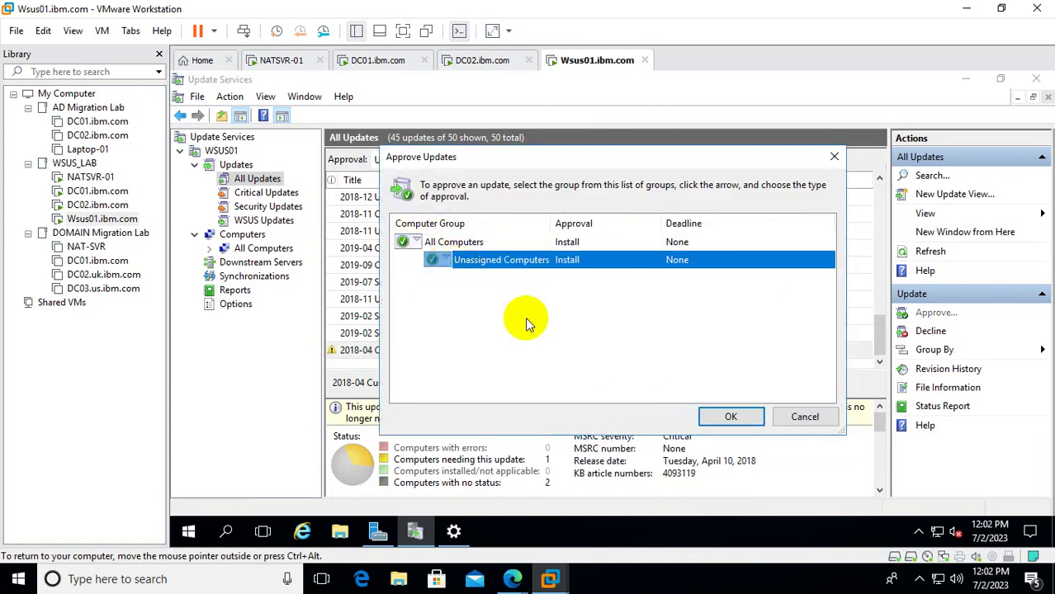
left_click(730, 416)
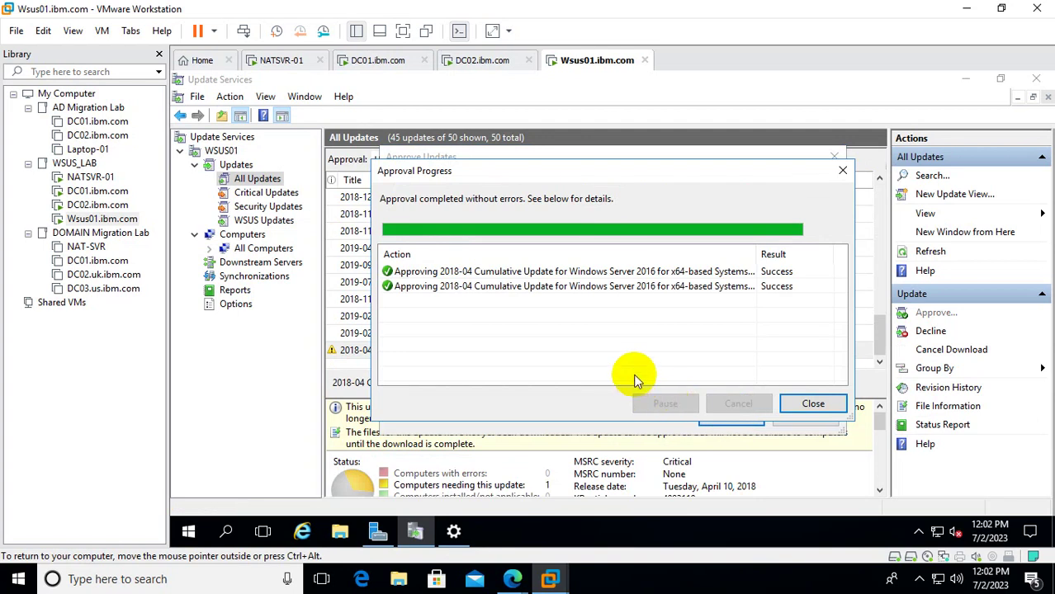
left_click(842, 170)
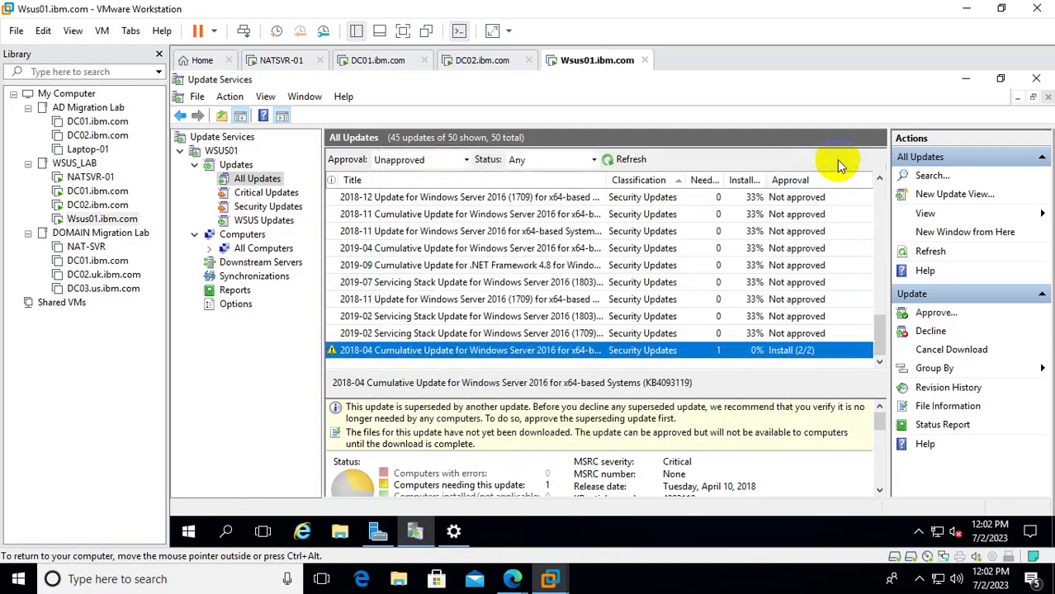
Refresh the All Computers view and add Needed Count, showing dc01 at 76% with 12 needed.
left_click(260, 248)
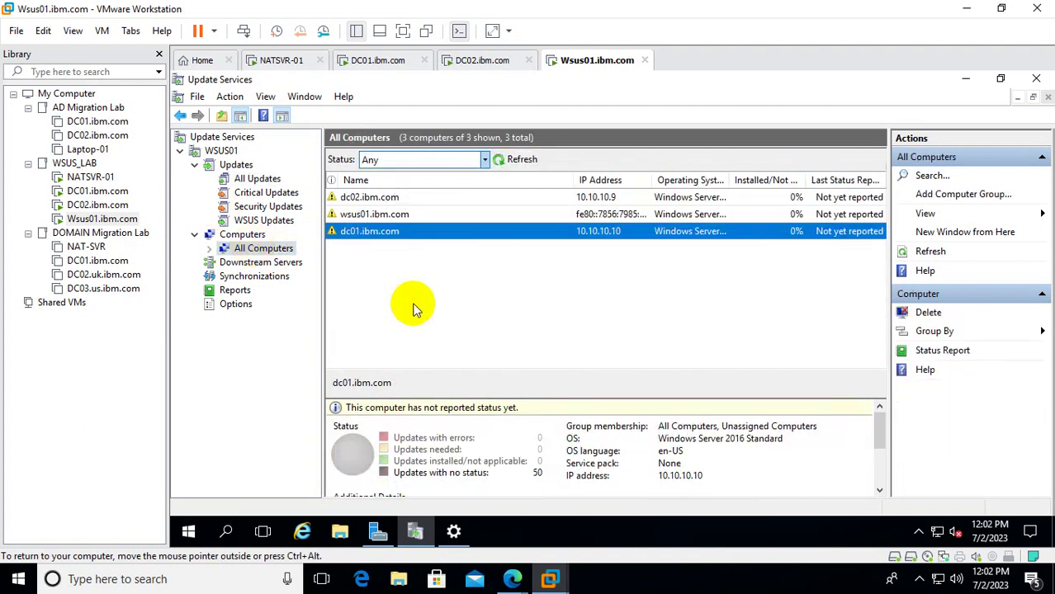
left_click(520, 159)
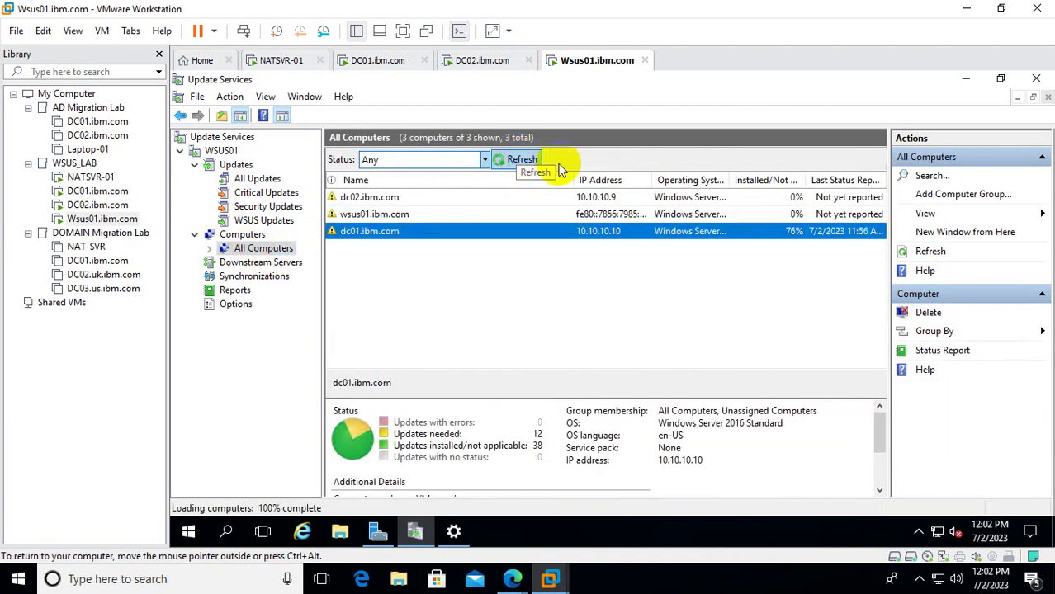
right_click(701, 182)
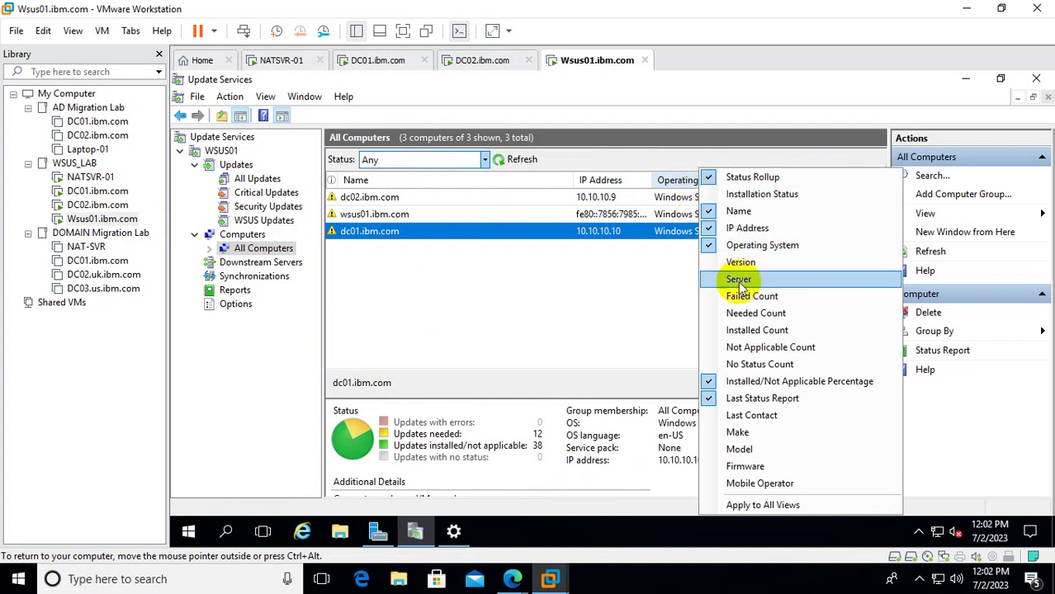
left_click(741, 317)
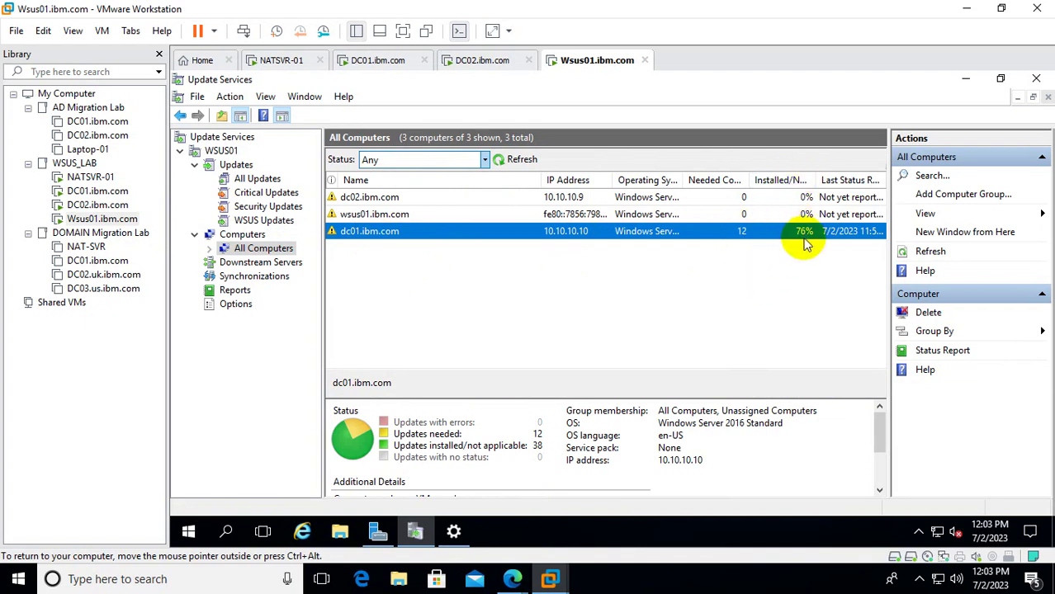
On DC02, run an update check and confirm an empty update history, then return to Wsus01.
left_click(97, 204)
left_click(760, 266)
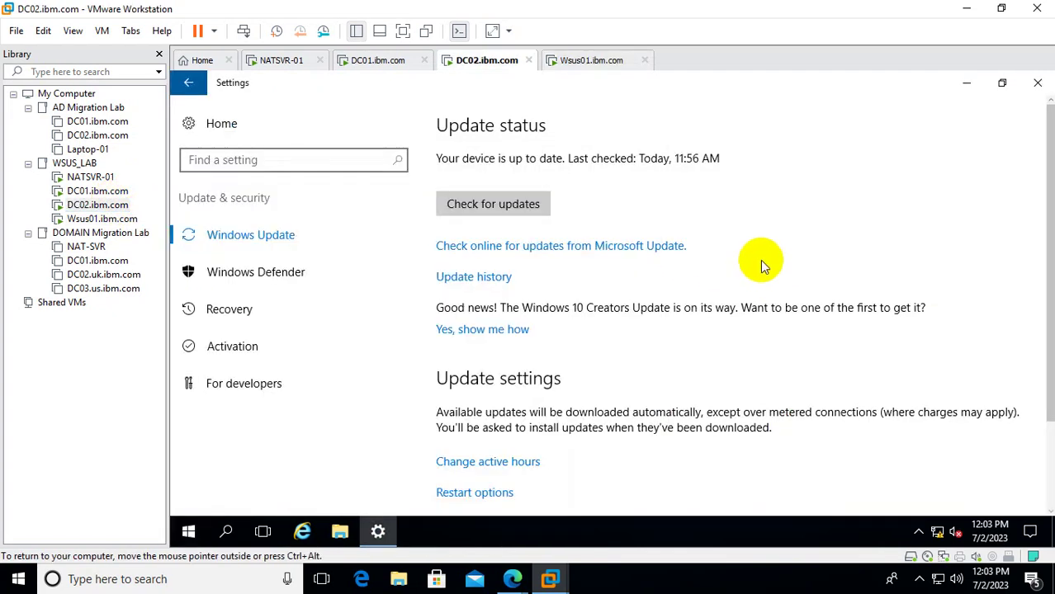
left_click(502, 205)
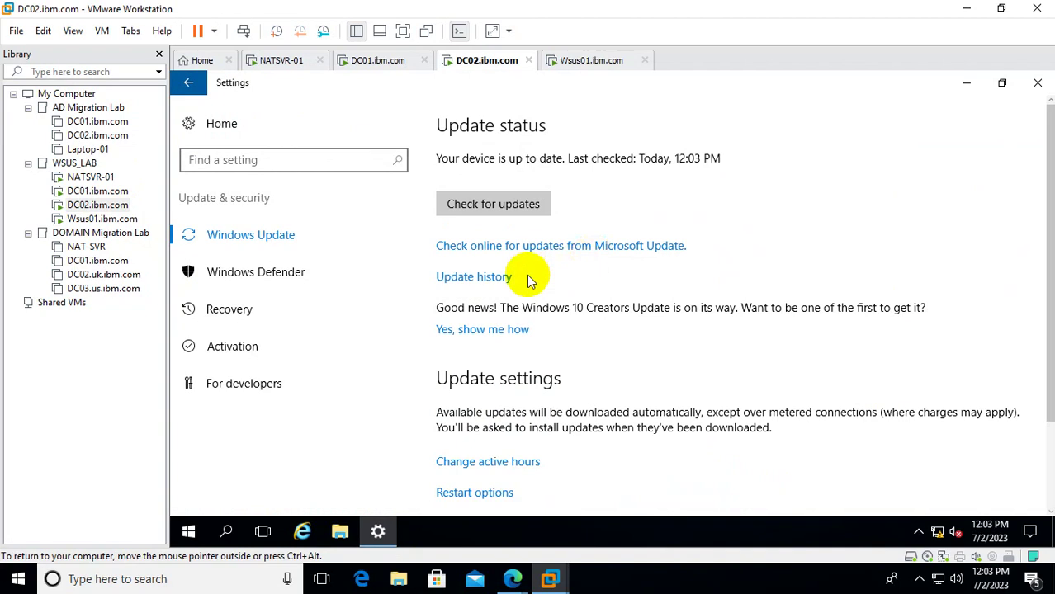
left_click(496, 279)
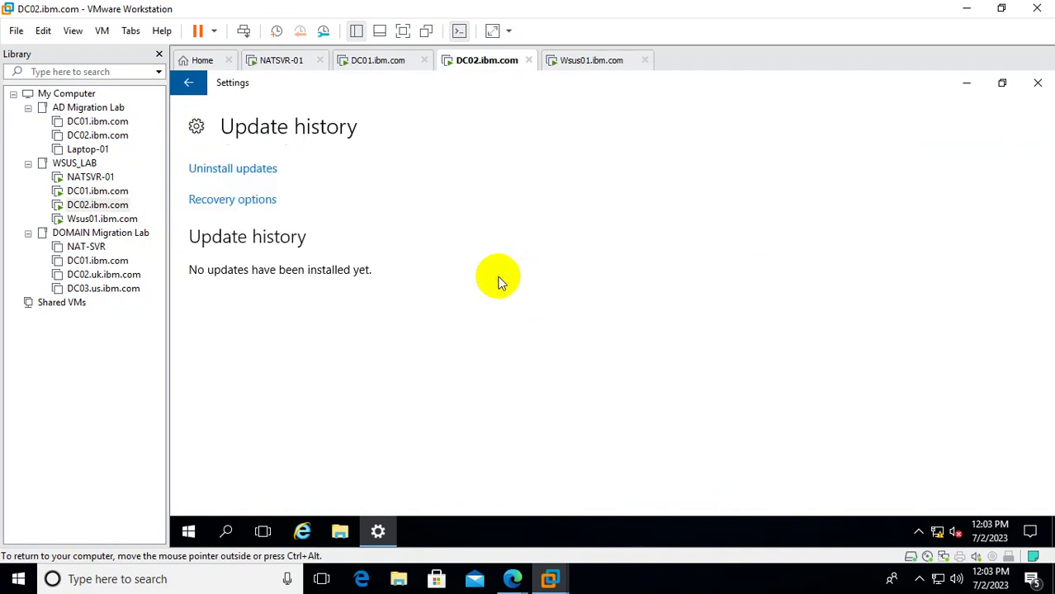
left_click(188, 85)
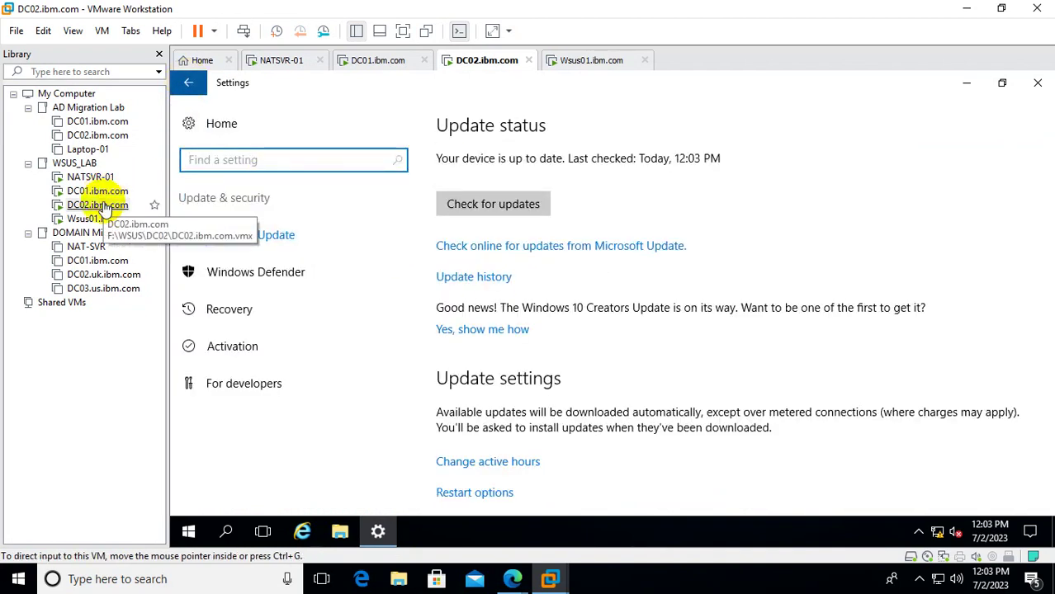
left_click(103, 219)
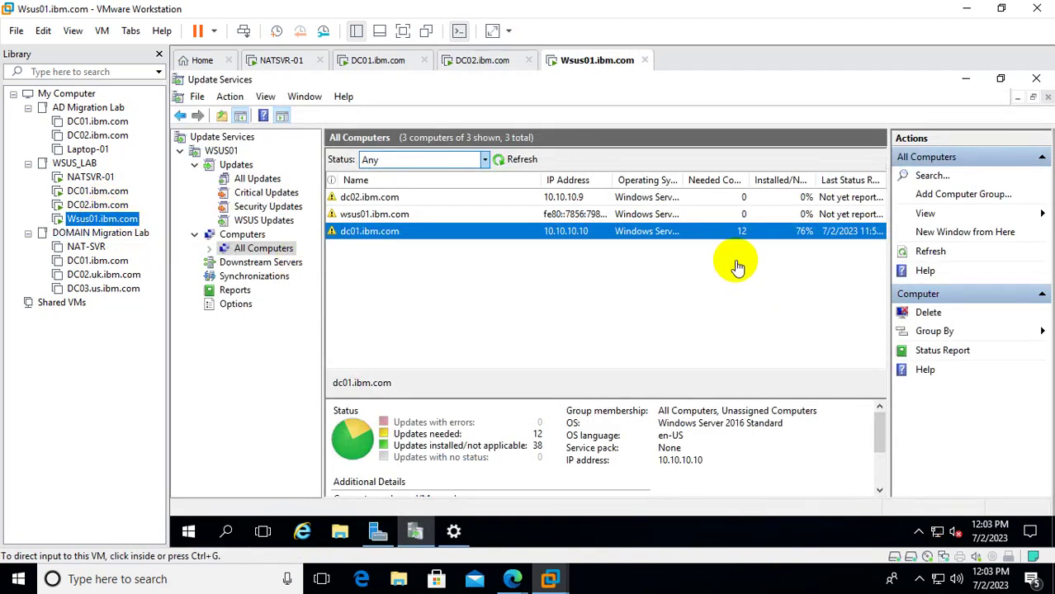
left_click(734, 261)
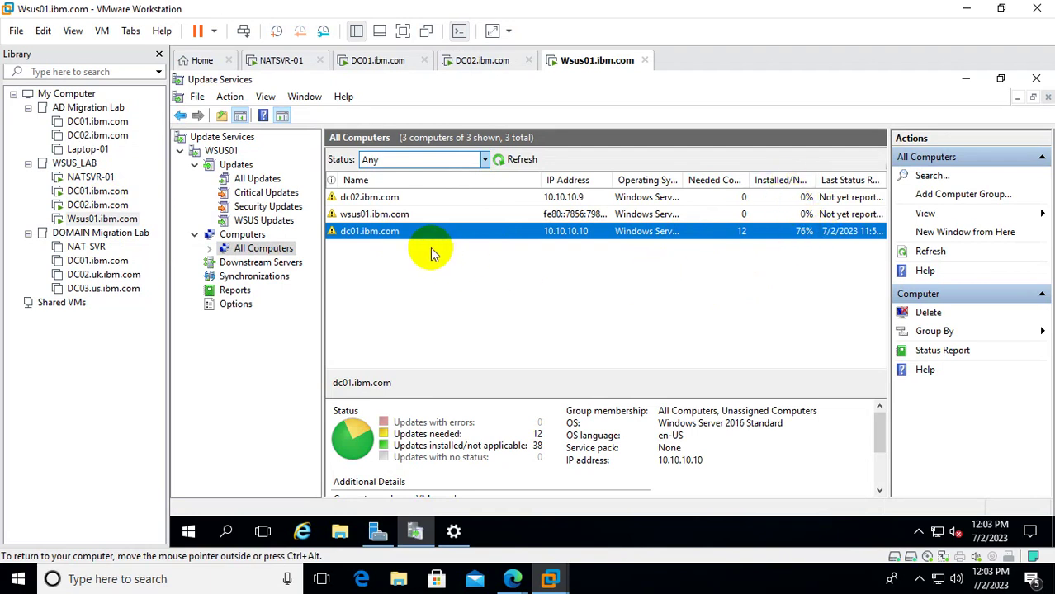
On DC01, glance at Restart options, then return to Windows Update, which is checking for updates.
left_click(107, 190)
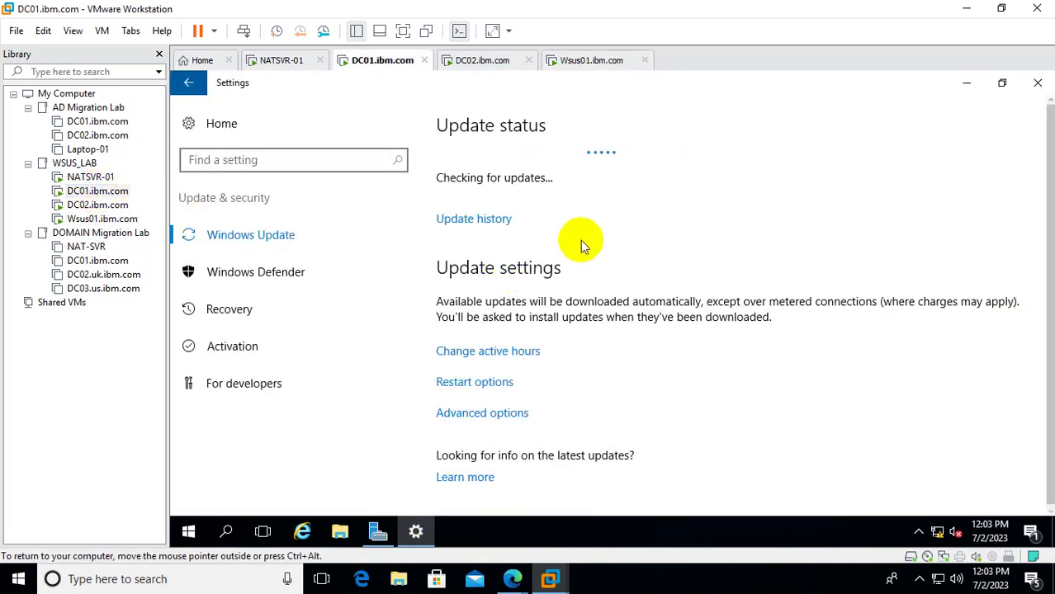
left_click(461, 382)
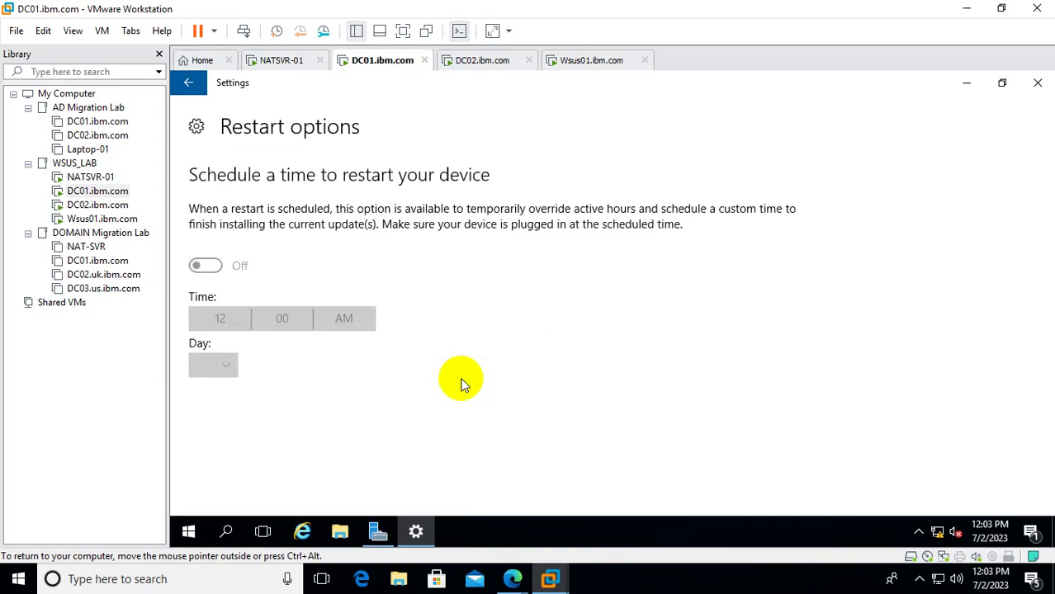
left_click(186, 84)
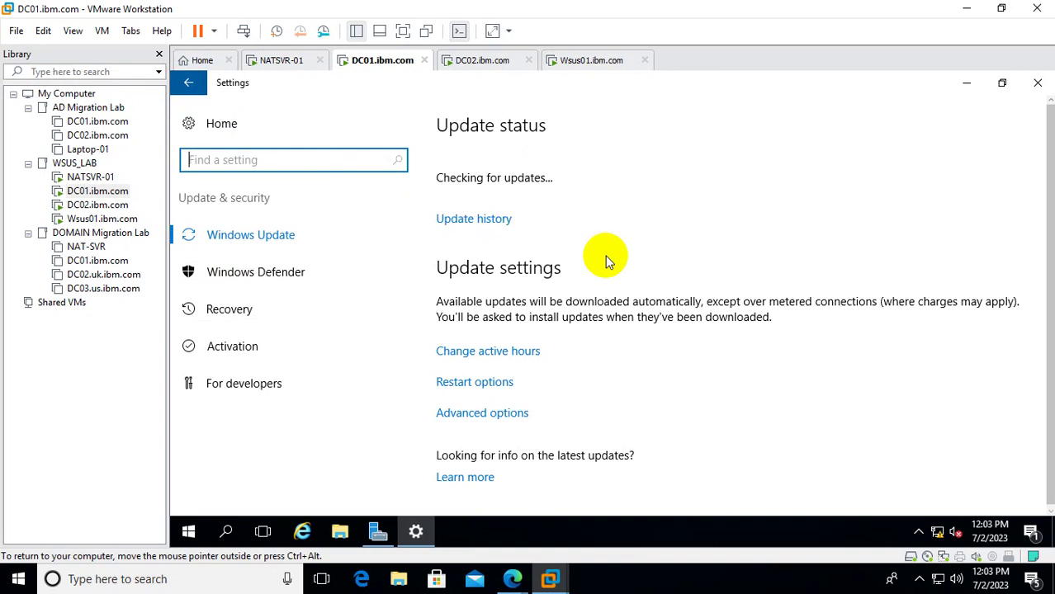
Start a new DC02 update check, view Restart options, and return to the checking Windows Update page.
left_click(108, 205)
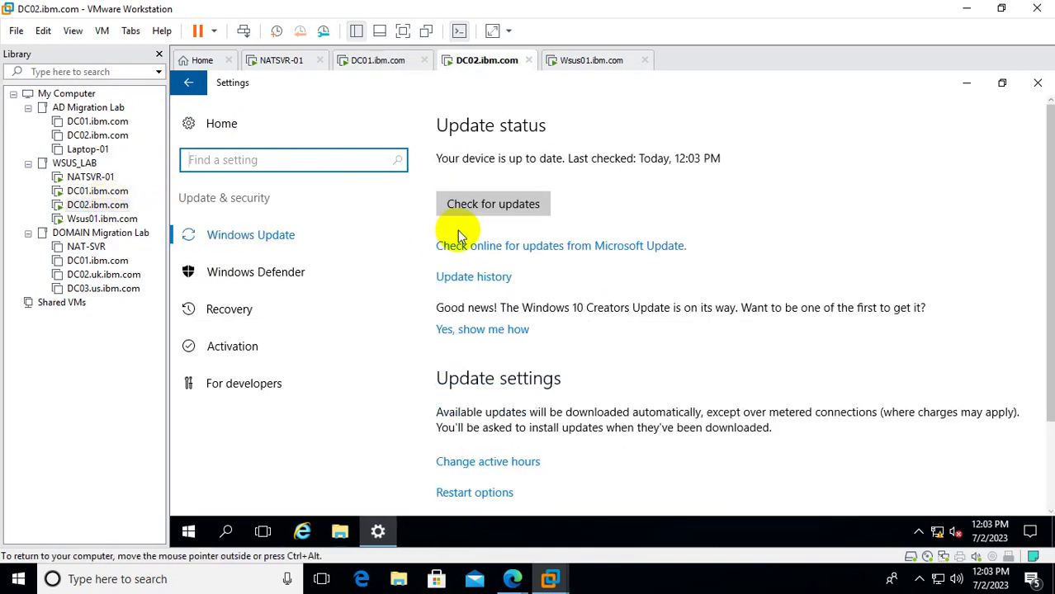
left_click(492, 208)
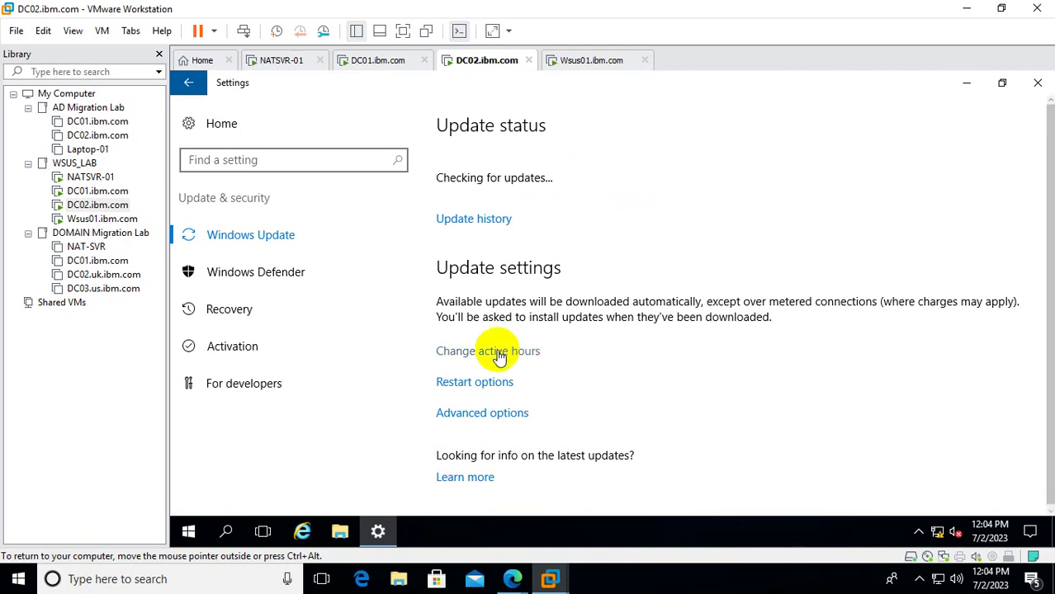
left_click(479, 381)
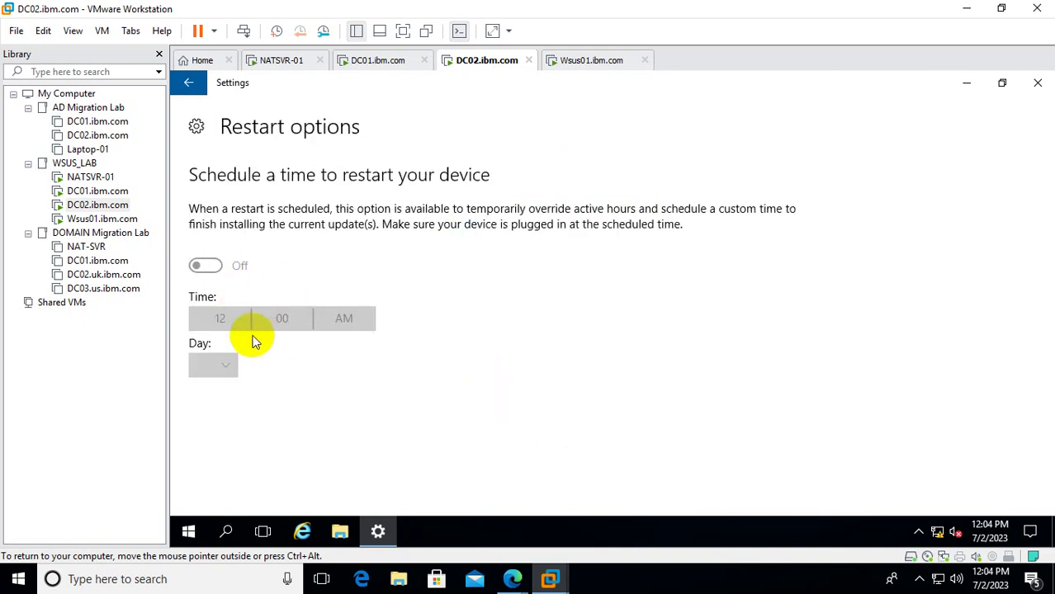
left_click(190, 85)
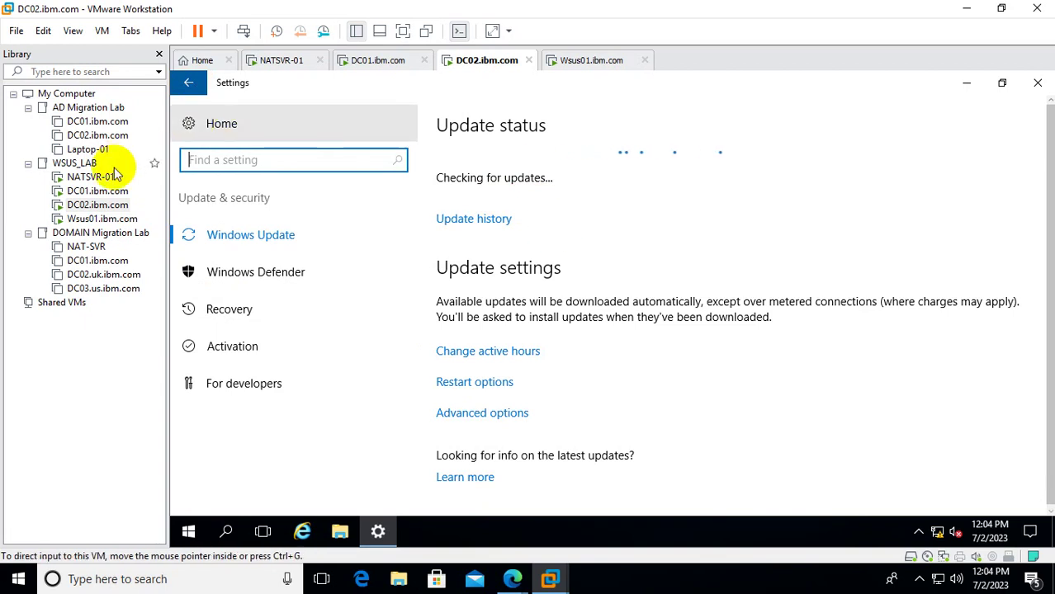
Install update KB4035631 on DC01, then check its restart options and return to Windows Update.
left_click(95, 190)
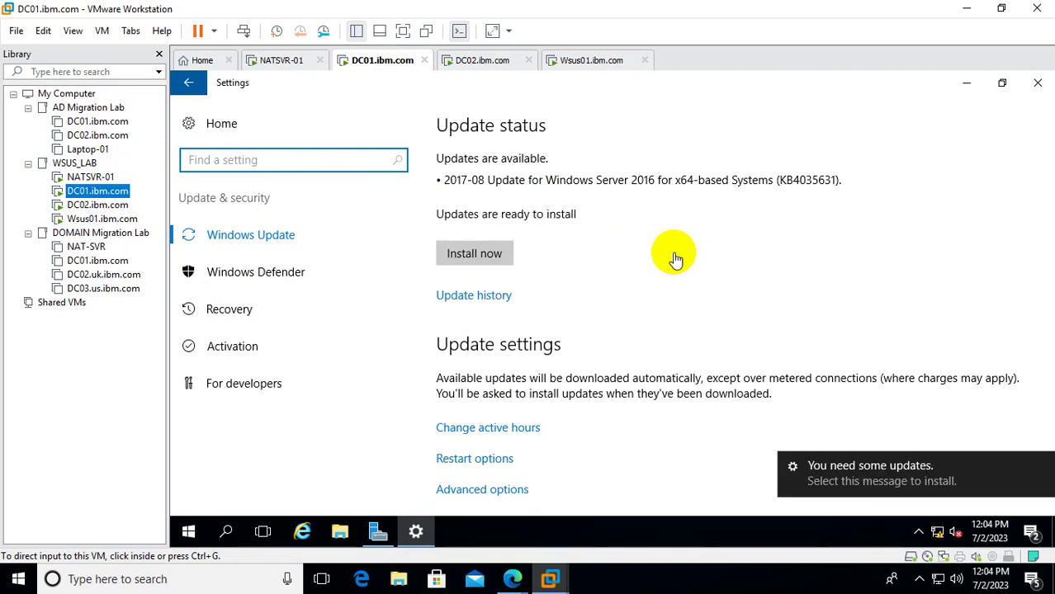
left_click(465, 262)
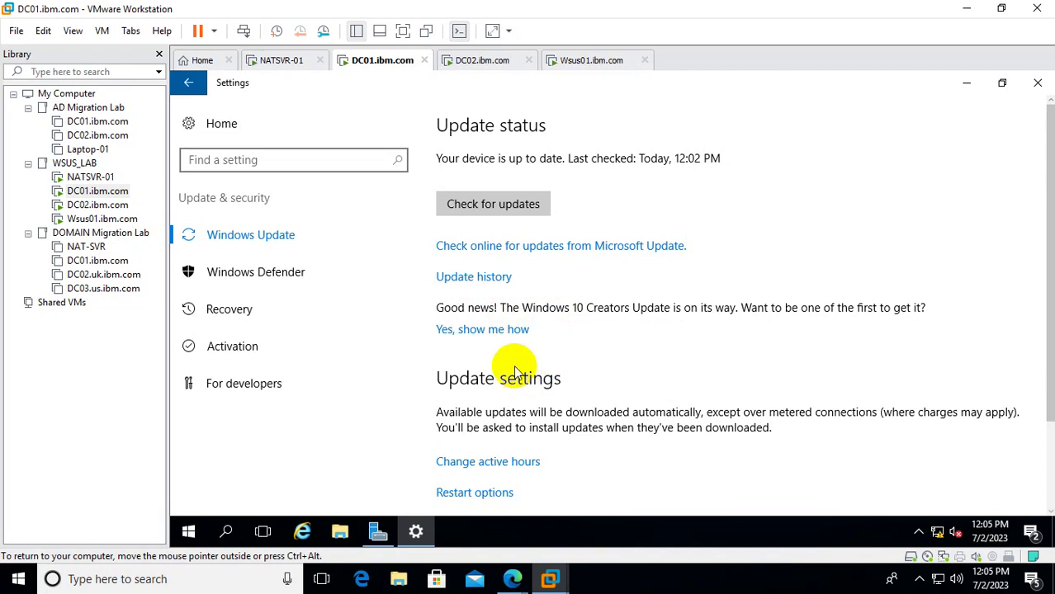
left_click(467, 494)
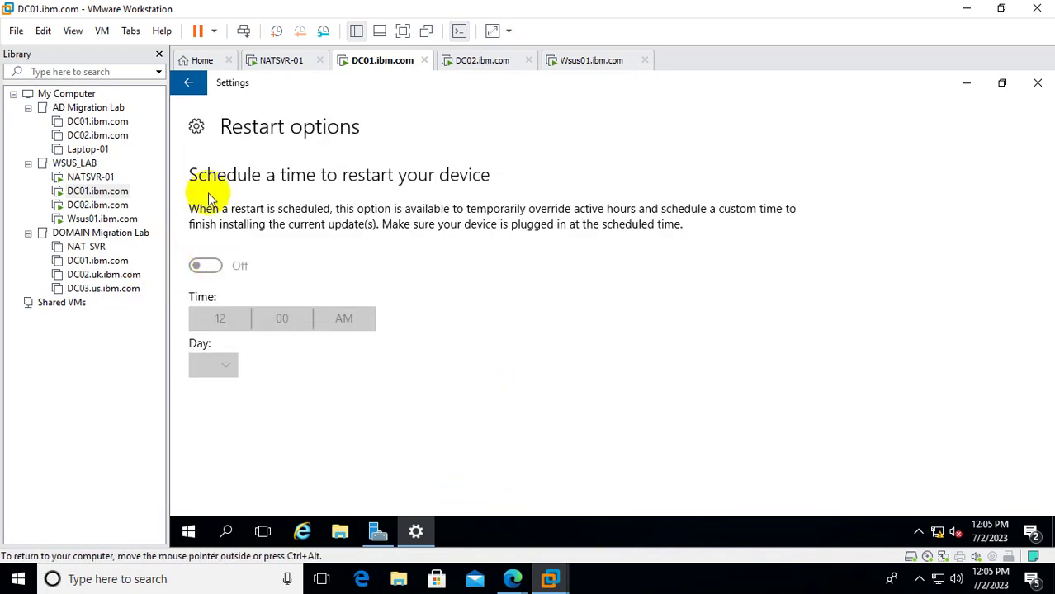
left_click(191, 81)
Restart DC01 via Start > Power > Restart, keeping the Other (Unplanned) reason.
left_click(99, 191)
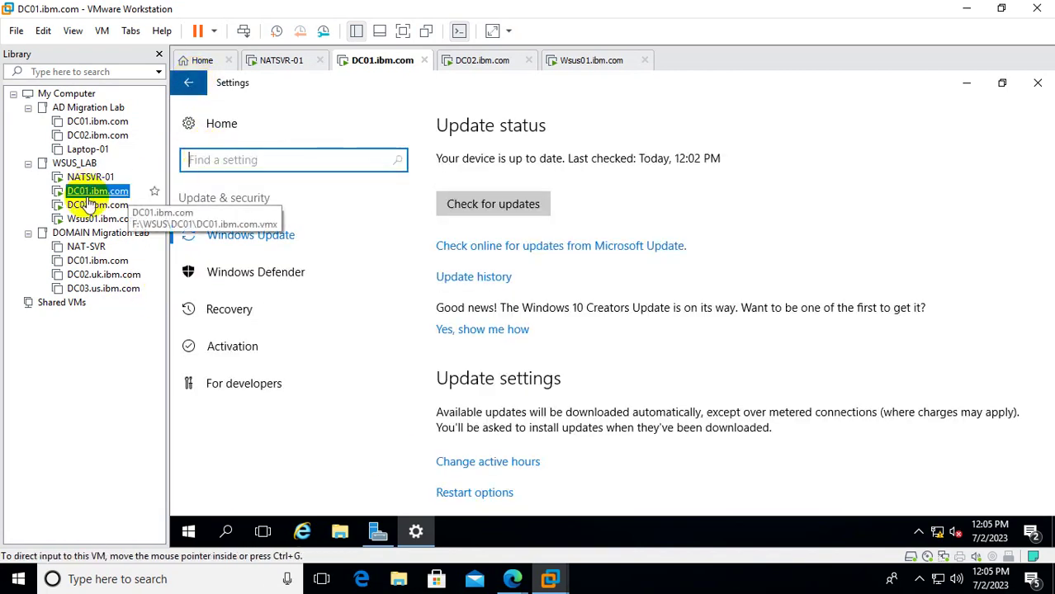
left_click(99, 205)
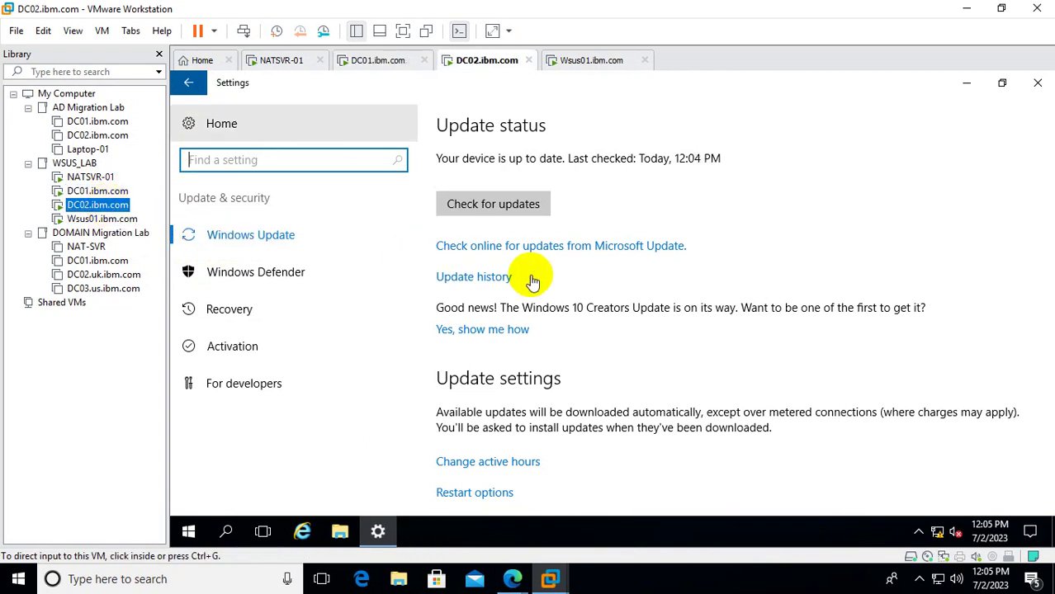
left_click(89, 192)
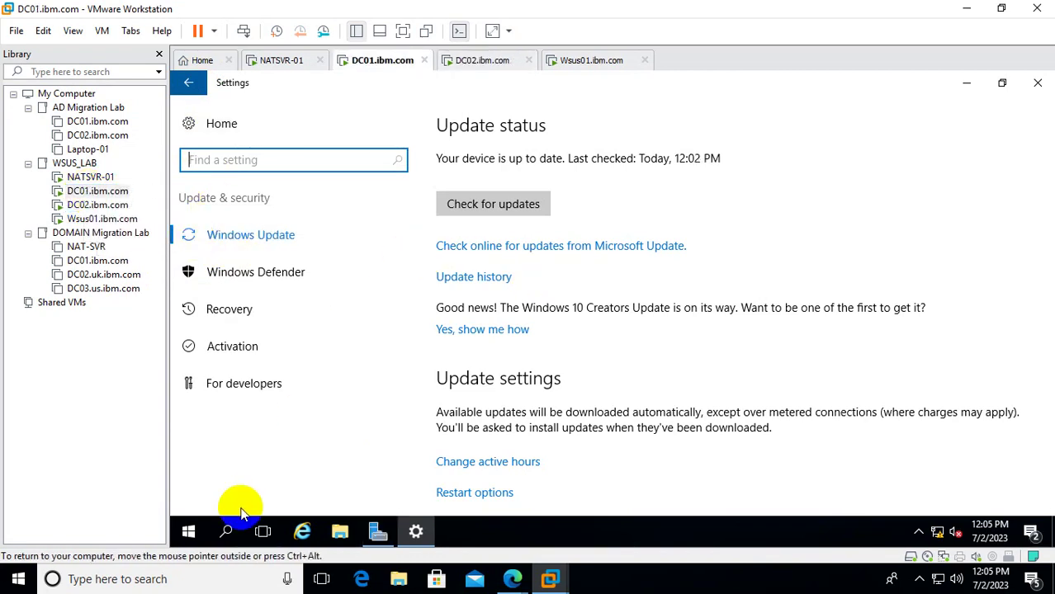
left_click(192, 532)
left_click(189, 498)
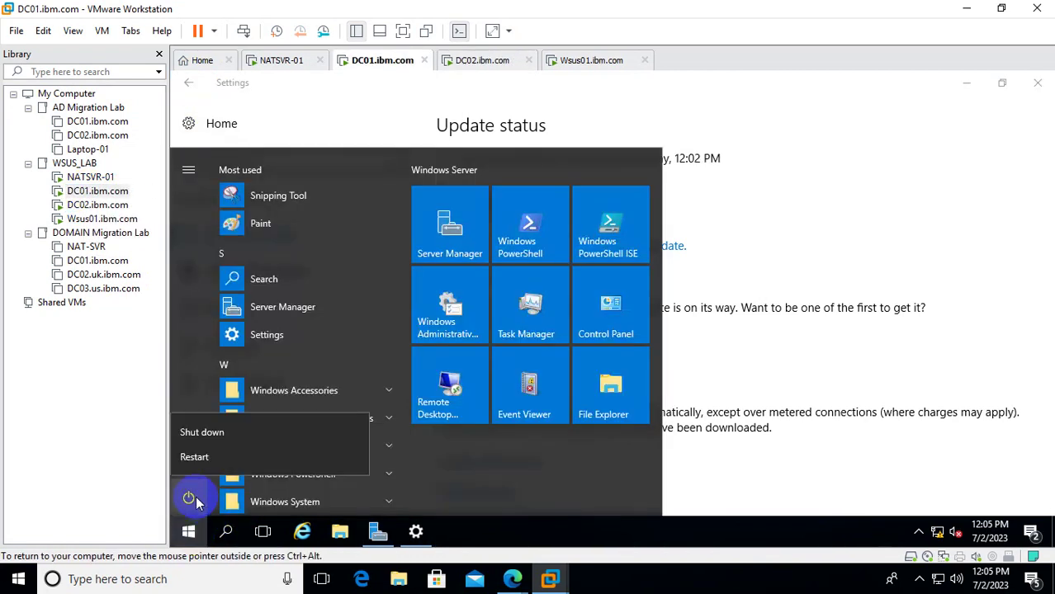
left_click(224, 459)
left_click(386, 453)
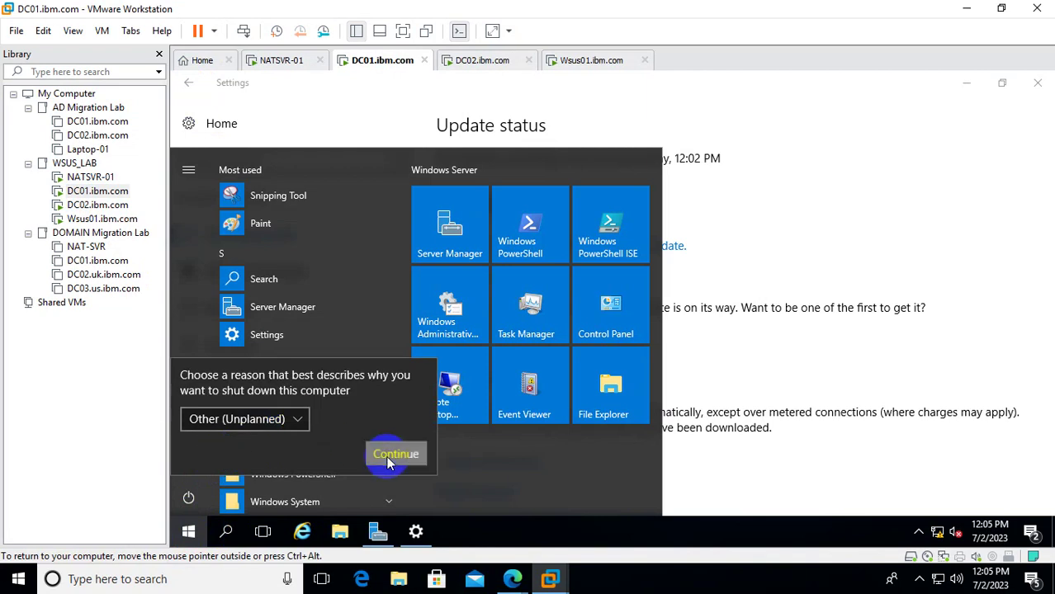
On Wsus01, refresh the WSUS All Computers list until dc02 shows 78% and wsus01 76%.
left_click(97, 219)
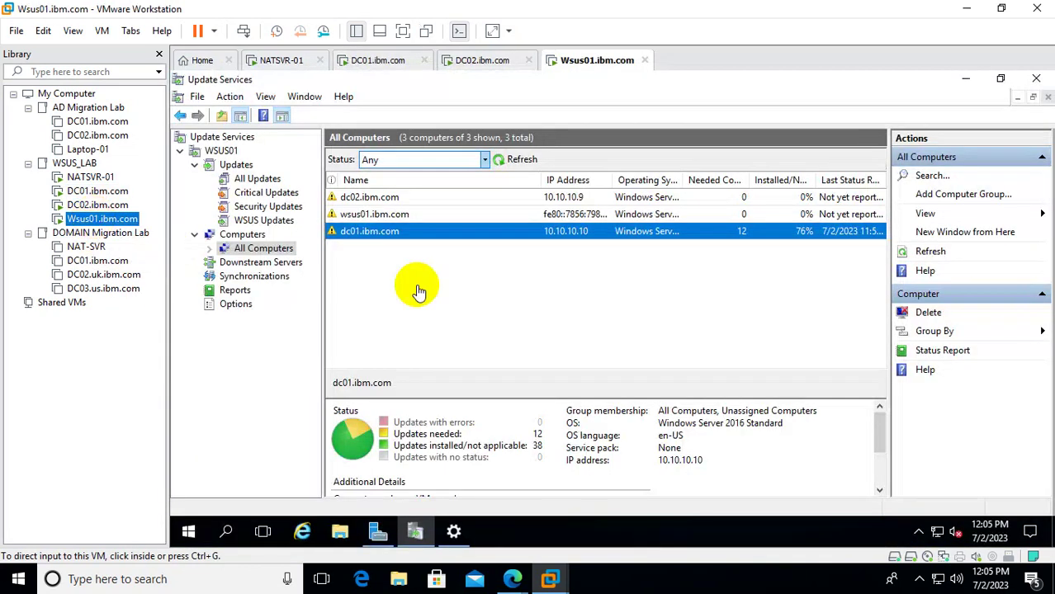
left_click(520, 160)
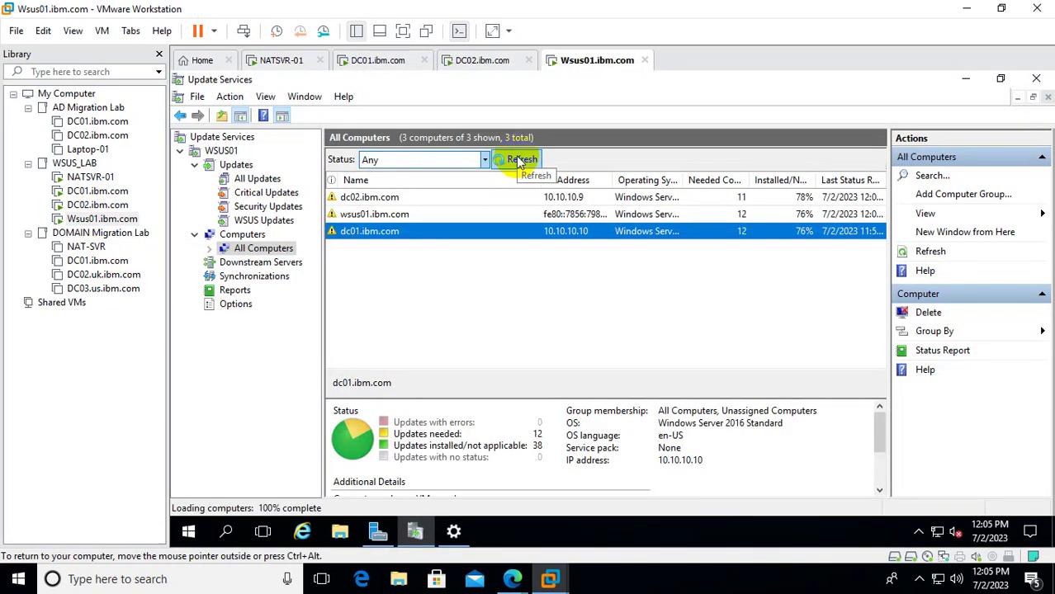
left_click(520, 160)
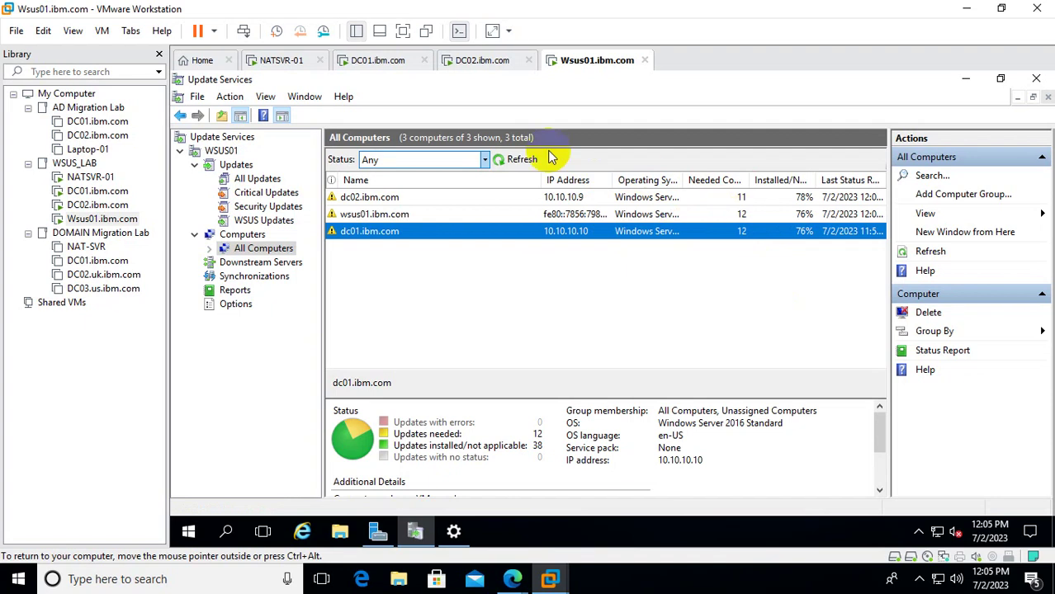
left_click(524, 161)
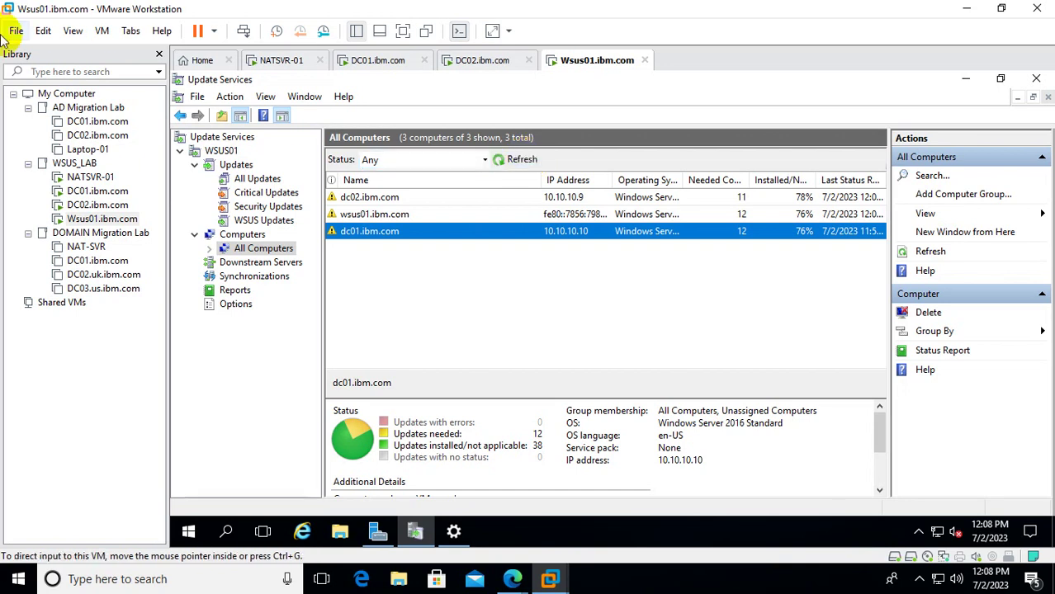
Sign back in to DC01 with Ctrl+Alt+Del and the account password, retrying after a wrong entry.
left_click(98, 191)
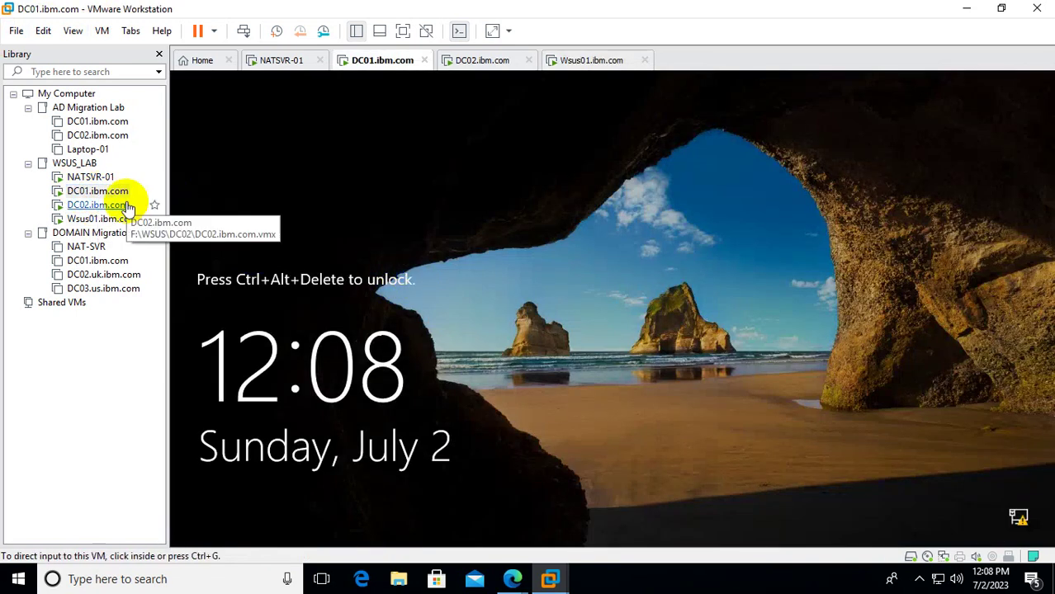
right_click(94, 191)
left_click(187, 351)
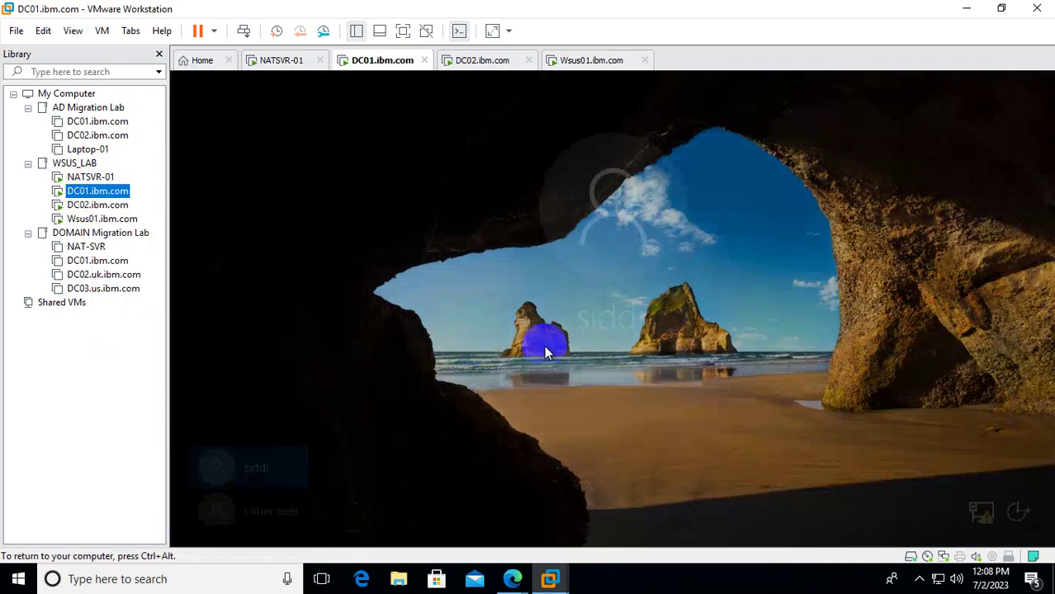
left_click(604, 378)
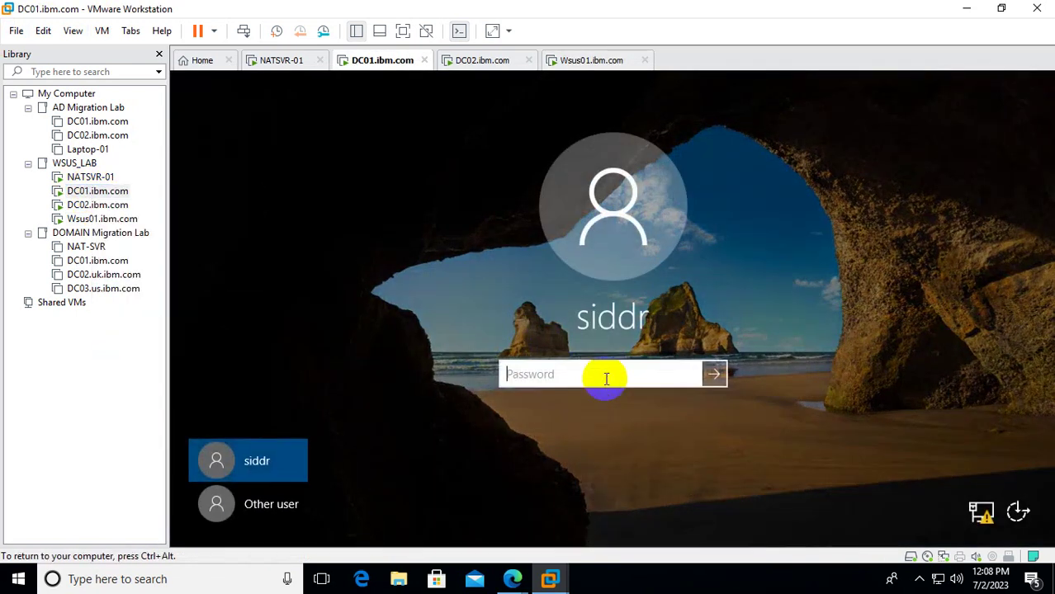
type("•••••••••••••")
key("Return")
left_click(604, 401)
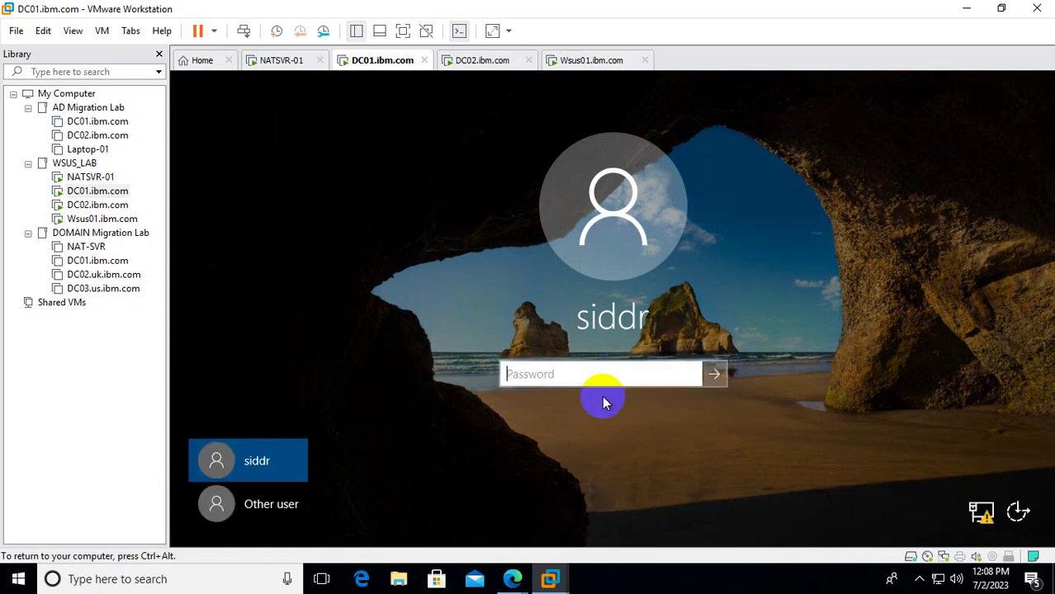
type("••••••••••••")
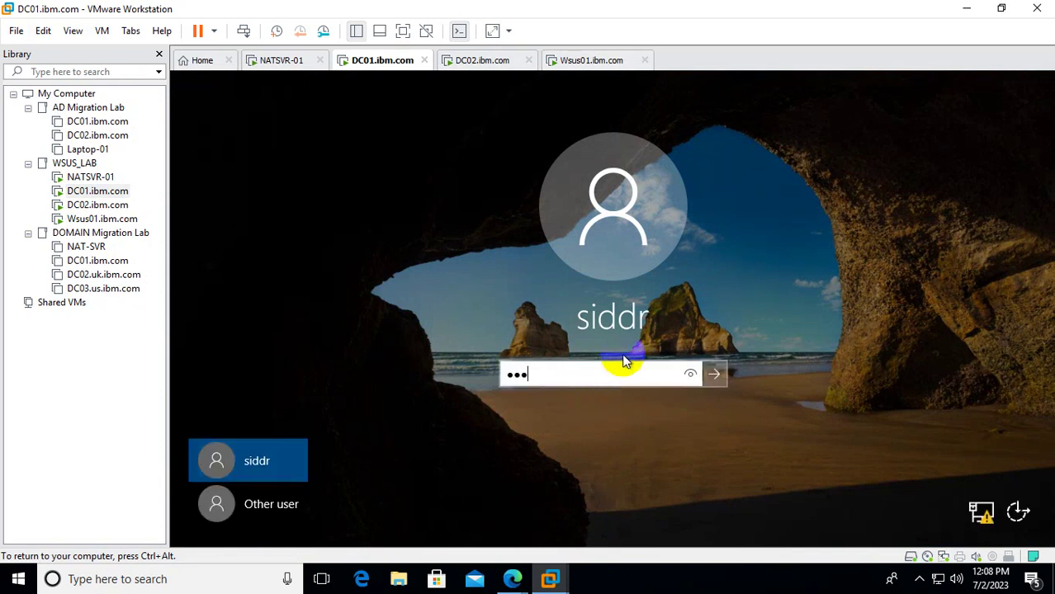
key("Return")
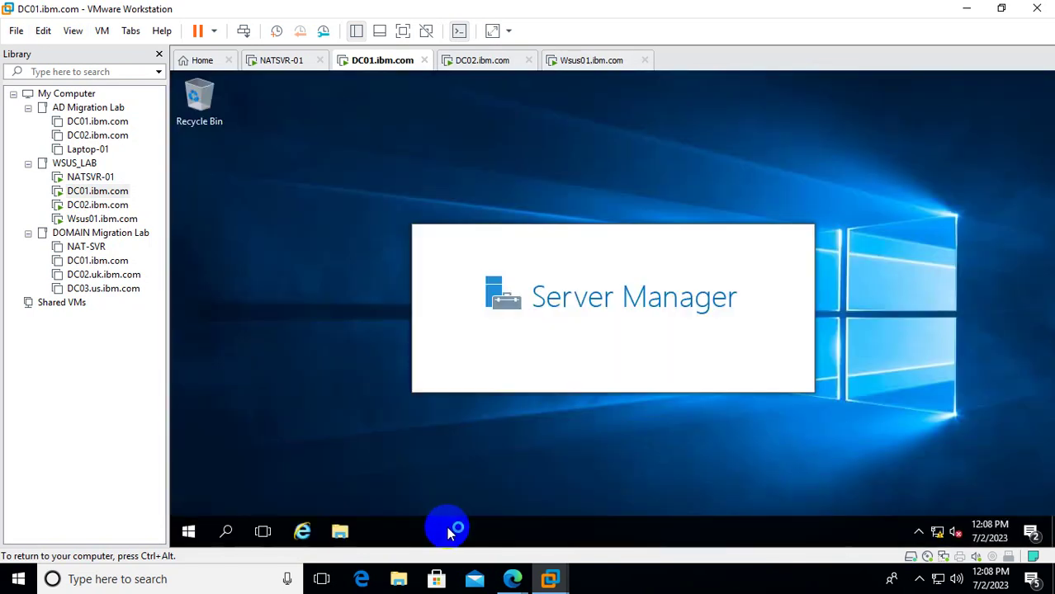
Open Windows Settings on DC01 at its Home page, maximized.
right_click(446, 527)
left_click(525, 510)
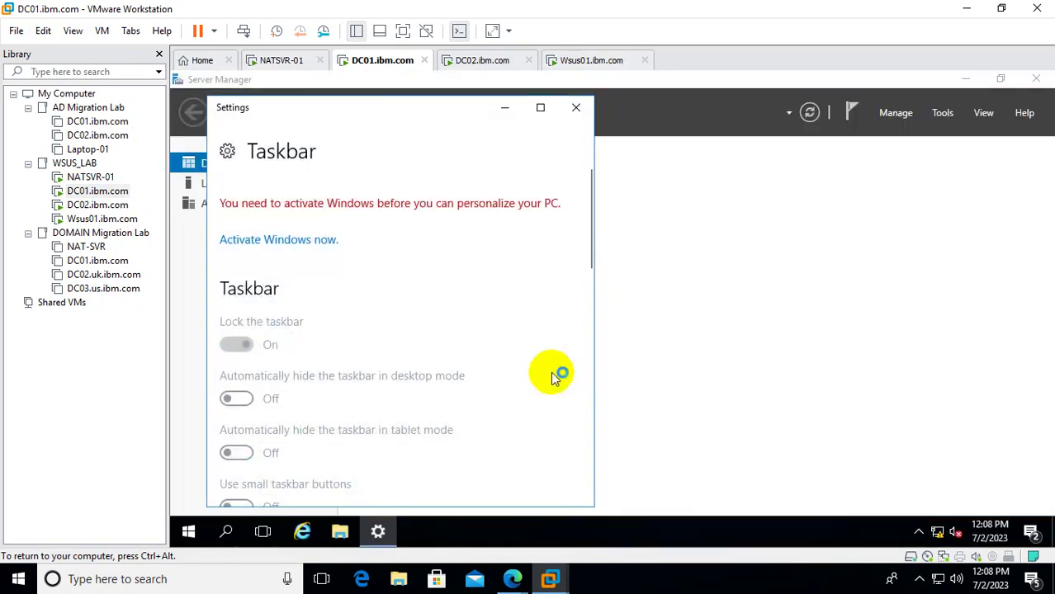
left_click(229, 153)
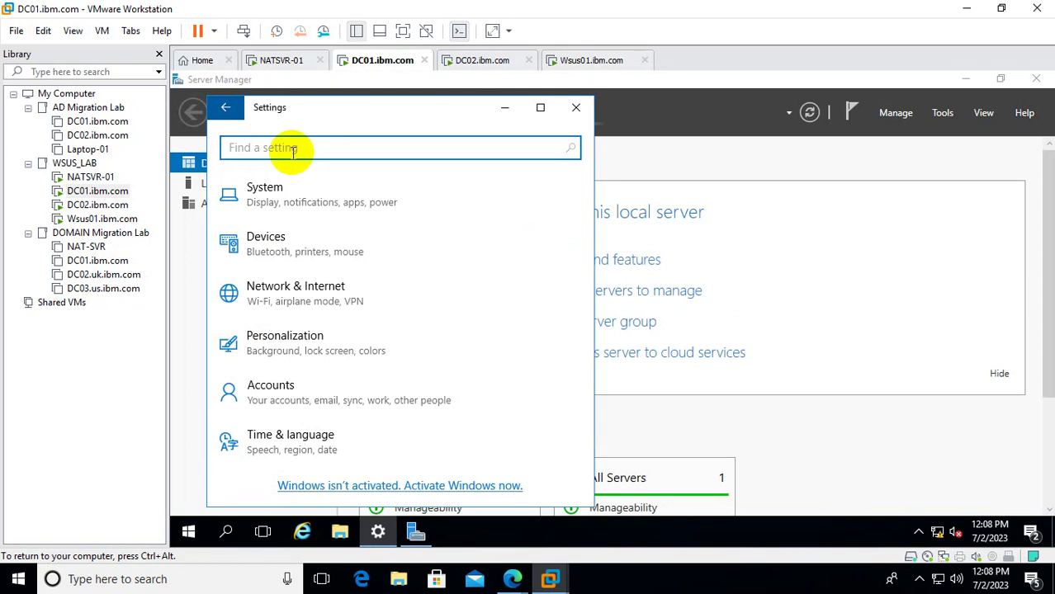
left_click(540, 107)
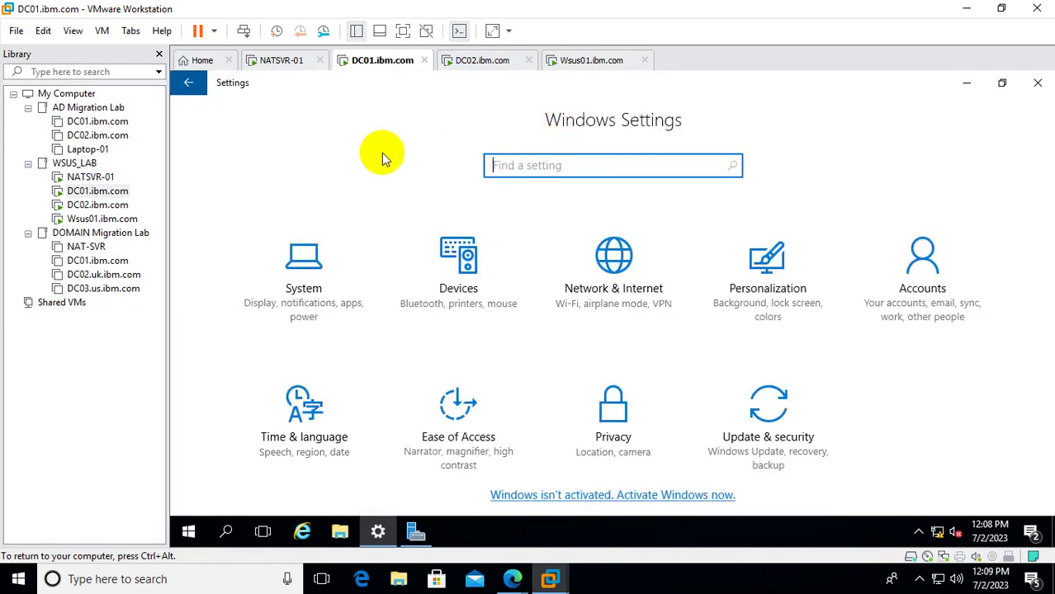
Verify KB4035631 in DC01's update history and run Check for updates, which reports up to date.
left_click(804, 447)
left_click(496, 278)
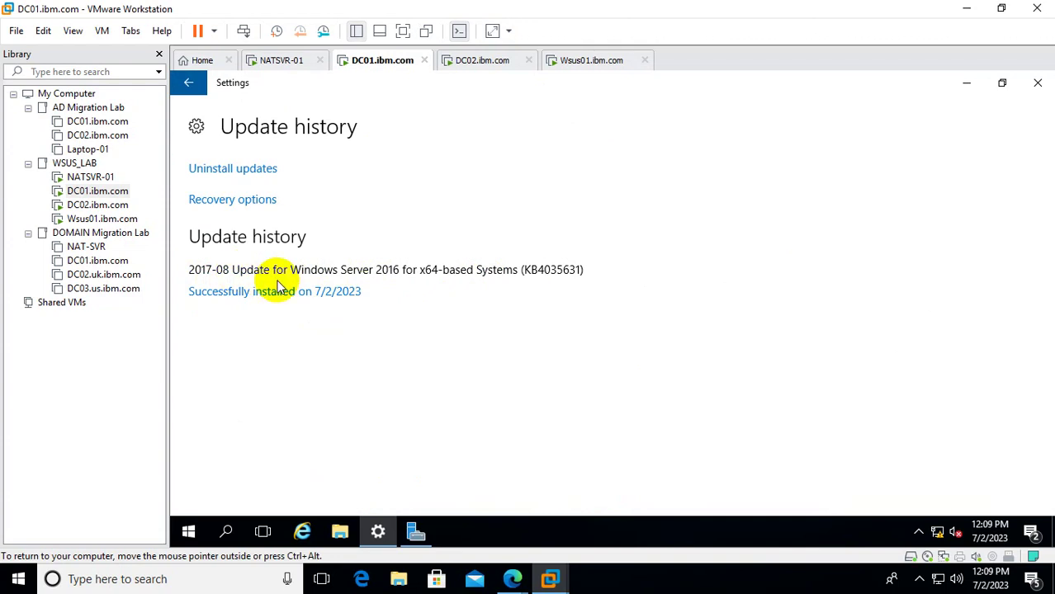
left_click(188, 83)
left_click(487, 205)
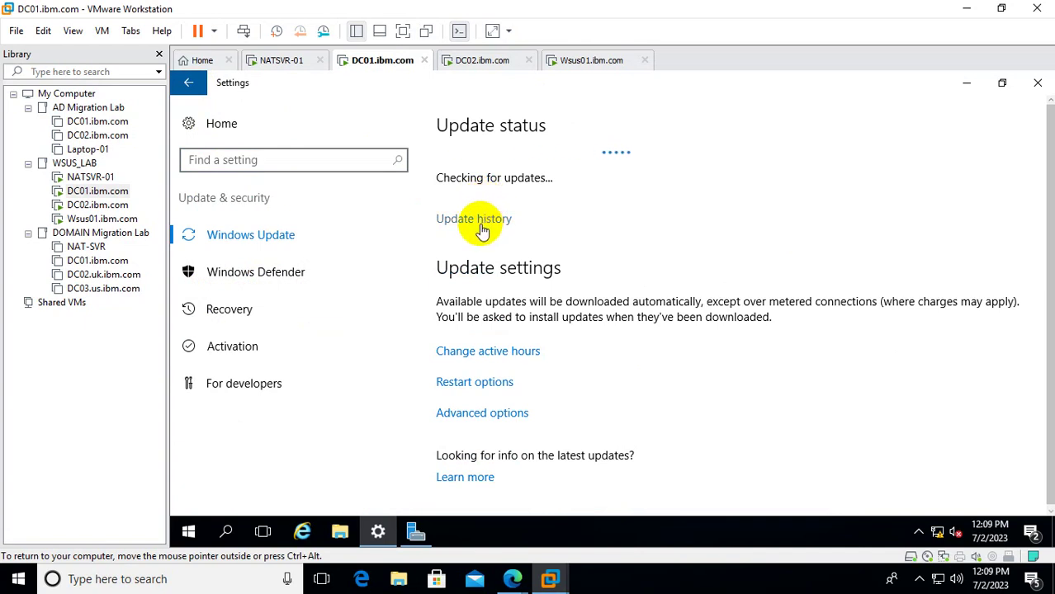
left_click(469, 221)
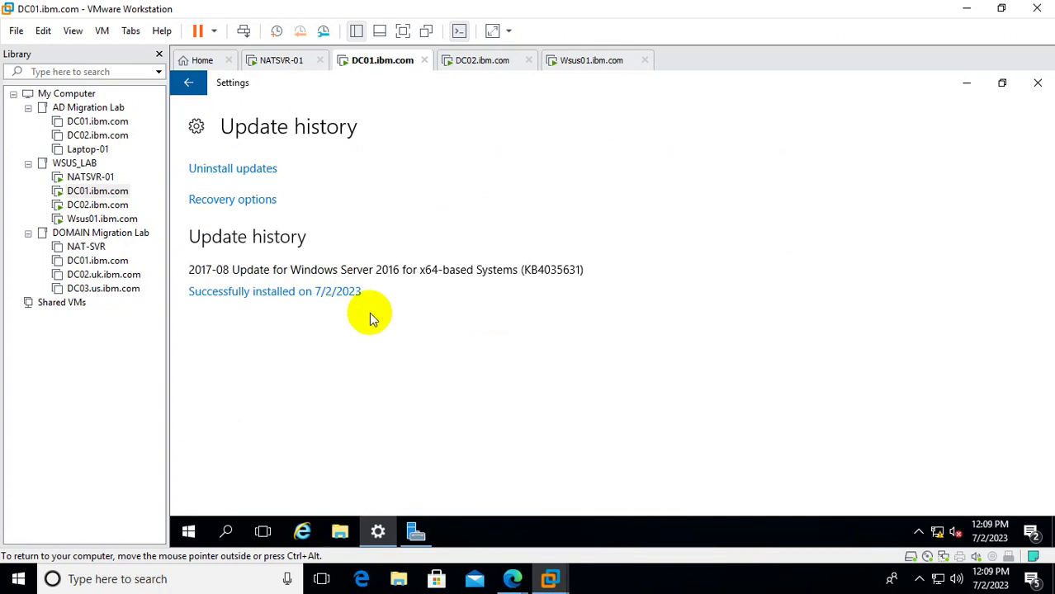
left_click(190, 83)
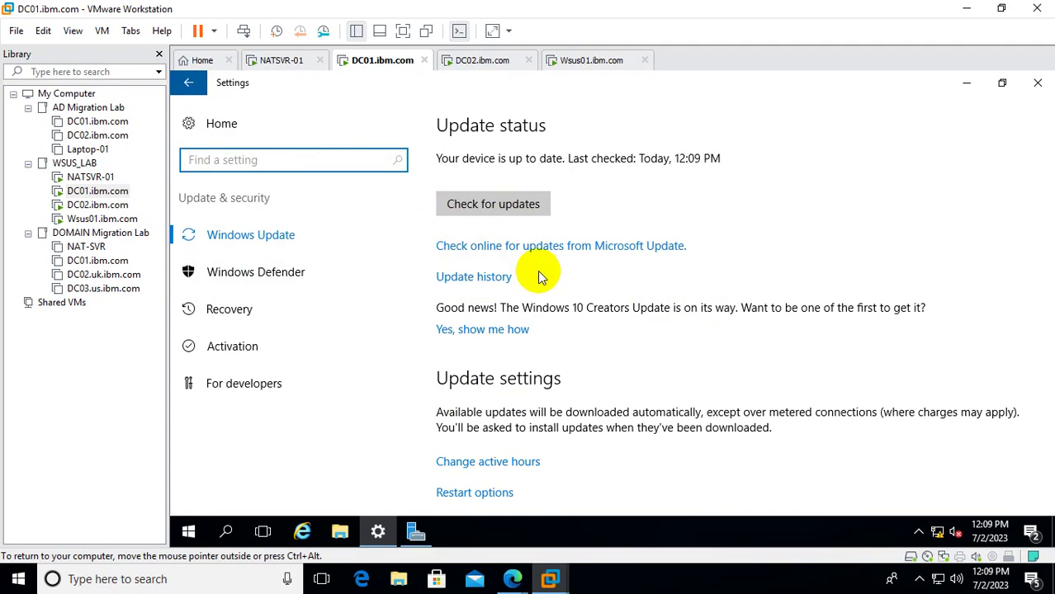
Highlight the KB4035631 entry in DC01's update history, then return to Wsus01.
left_click(472, 279)
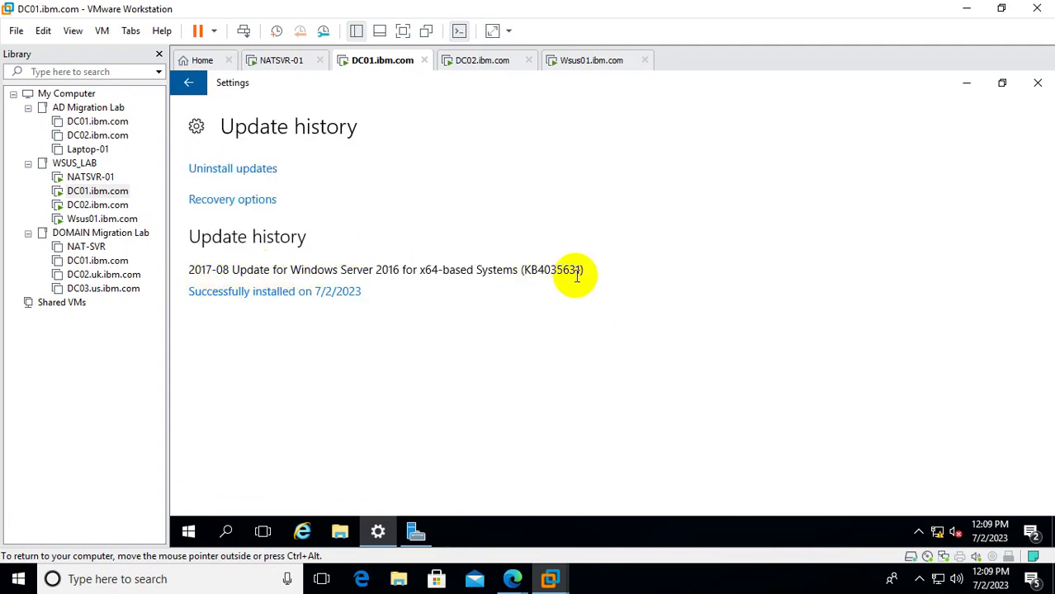
left_click_drag(520, 271, 631, 267)
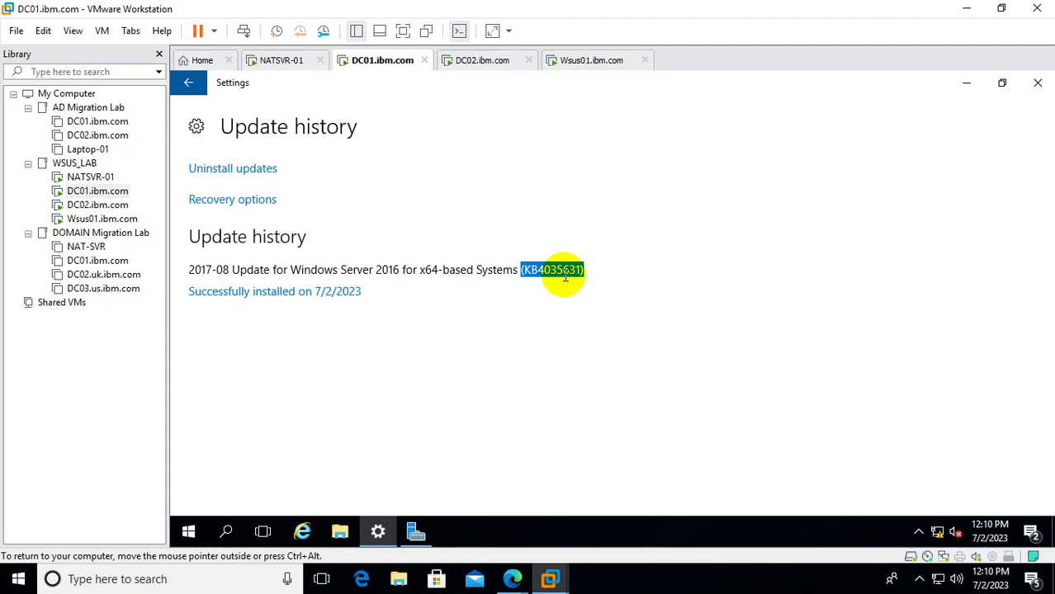
left_click(101, 218)
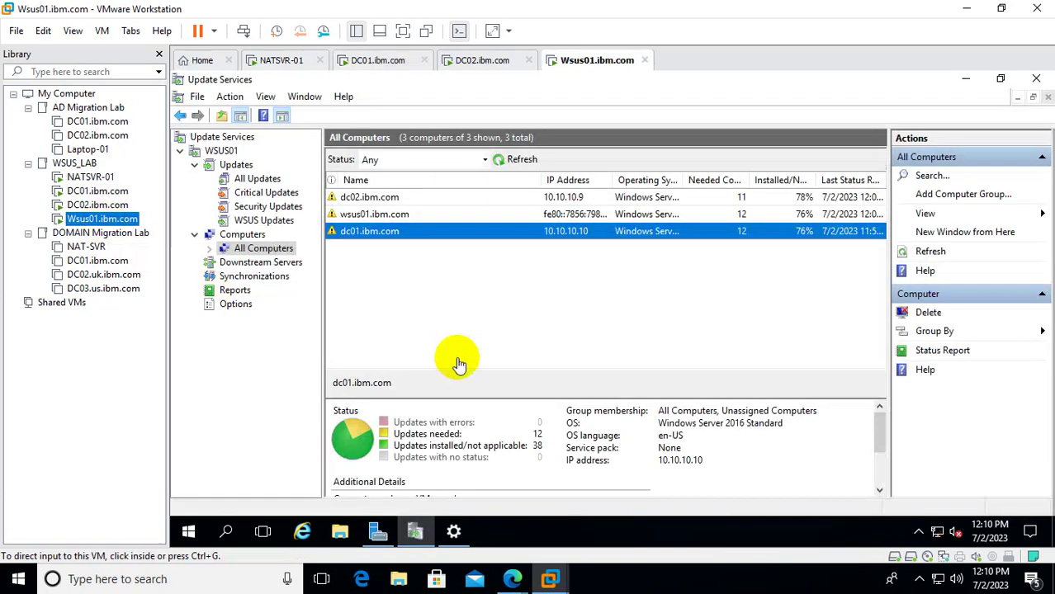
Refresh the WSUS All Computers list, now showing dc02 at 70% and wsus01 and dc01 at 68%.
left_click(515, 161)
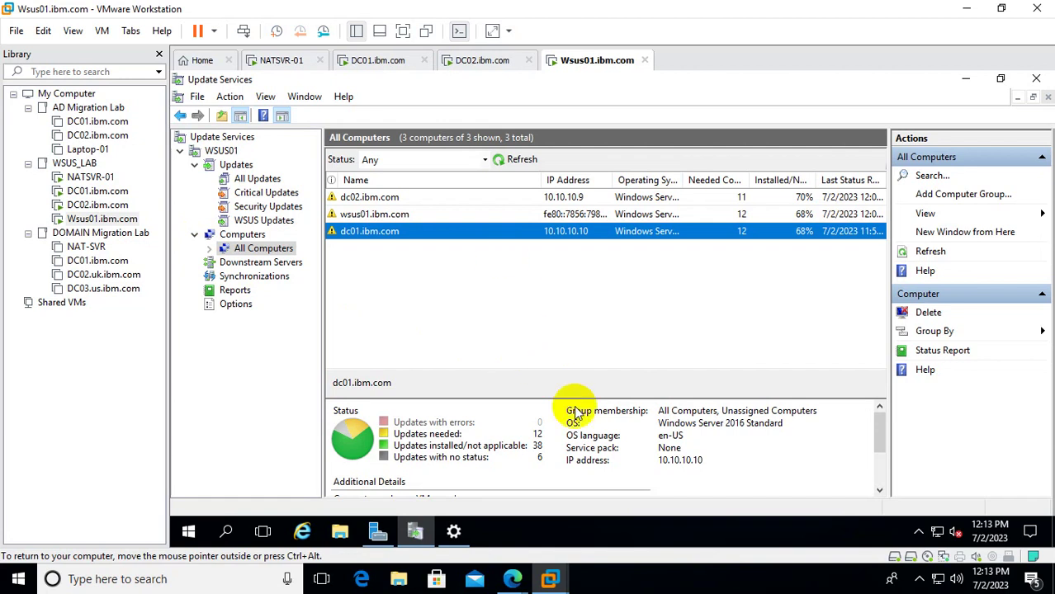
Show the host taskbar's hidden notification icons.
left_click(919, 580)
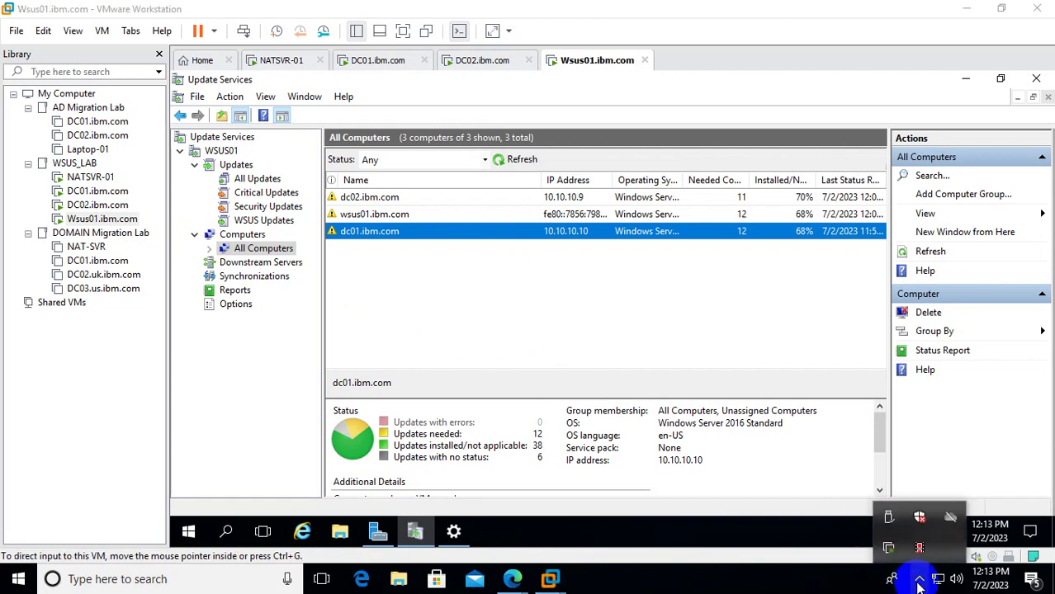